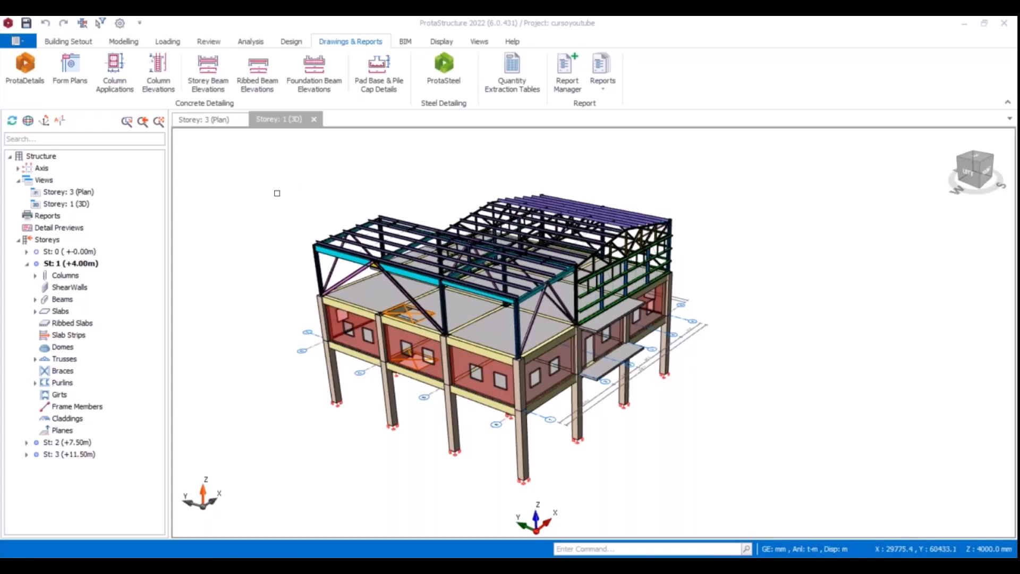
- Examine the 3D building model from the front and left sides, including its concrete storeys, steel roof framing and bracing
mouse_move(268, 195)
middle_down()
mouse_move(381, 176)
mouse_move(394, 206)
mouse_move(255, 199)
middle_up()
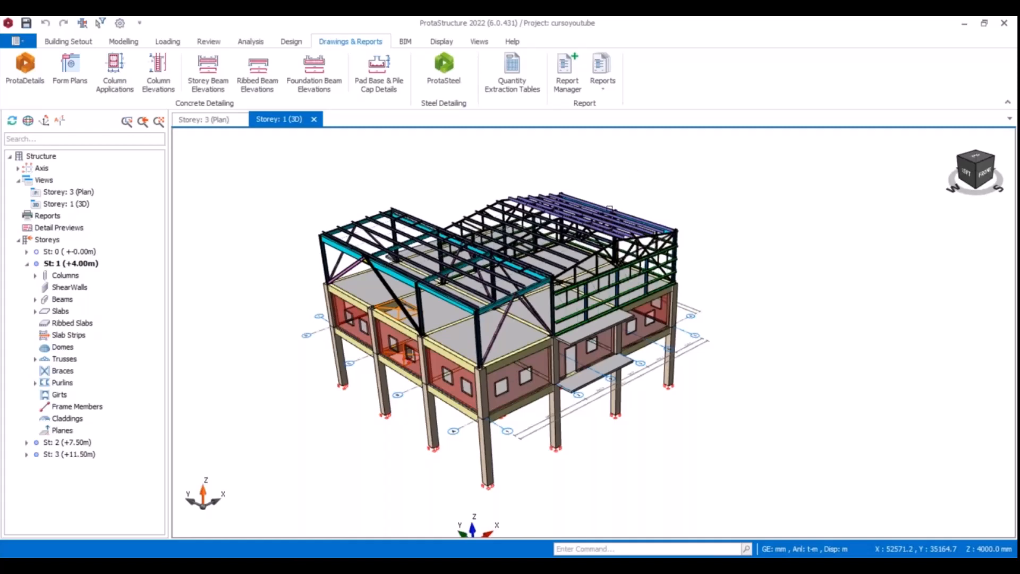
middle_drag(595, 195, 657, 203)
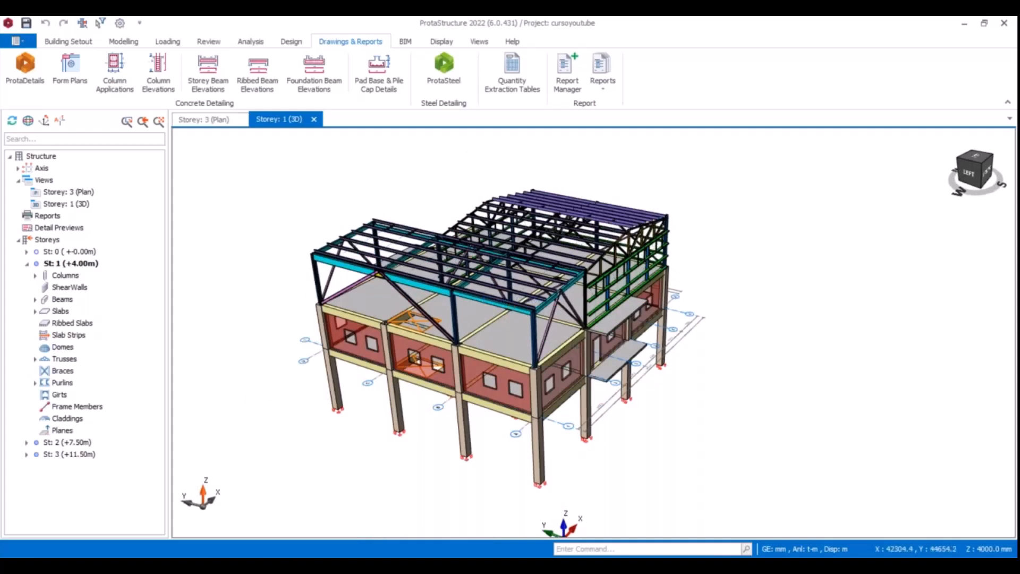
middle_drag(412, 169, 451, 191)
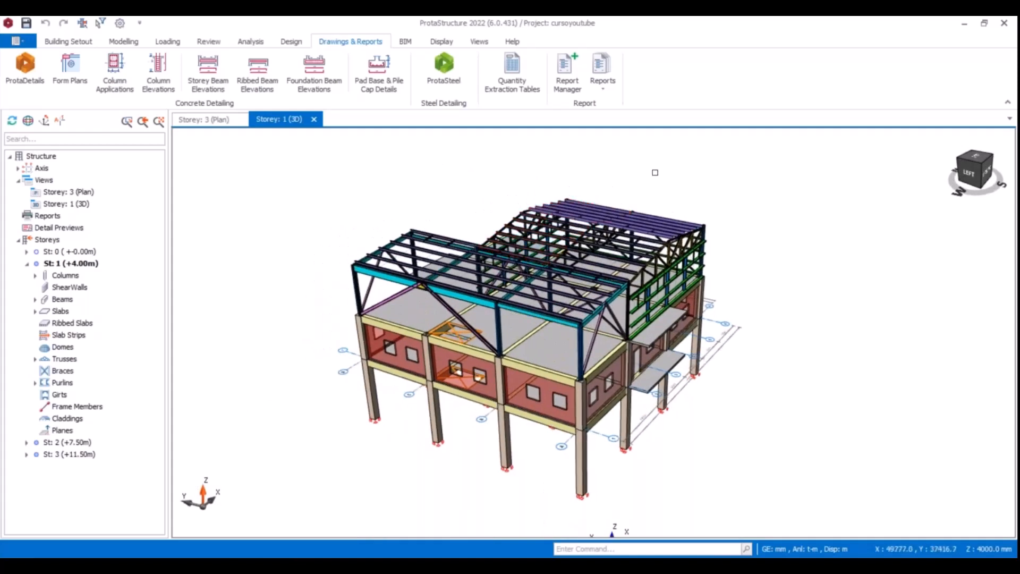
scroll(616, 138, up, 2)
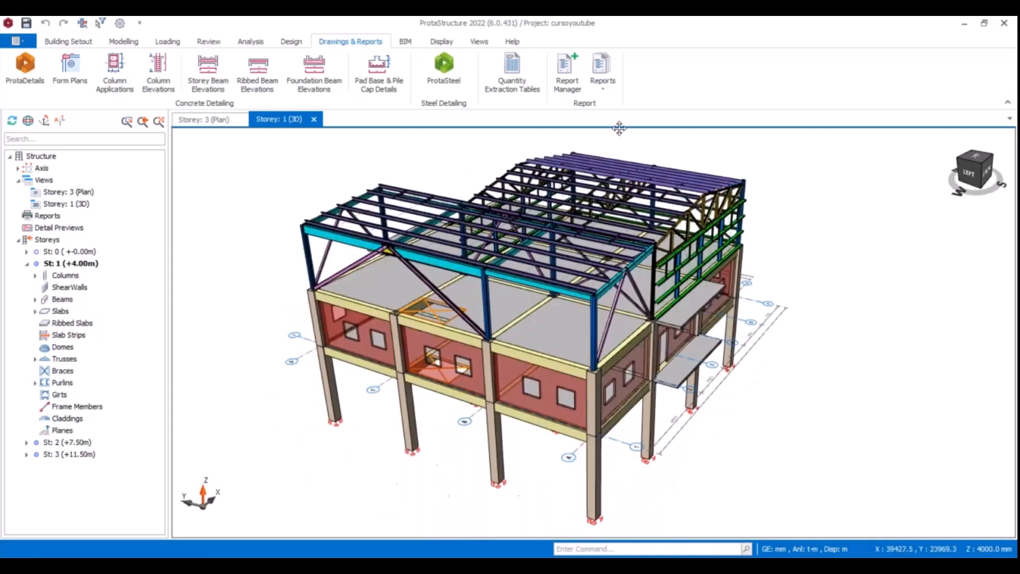
middle_drag(675, 252, 775, 401)
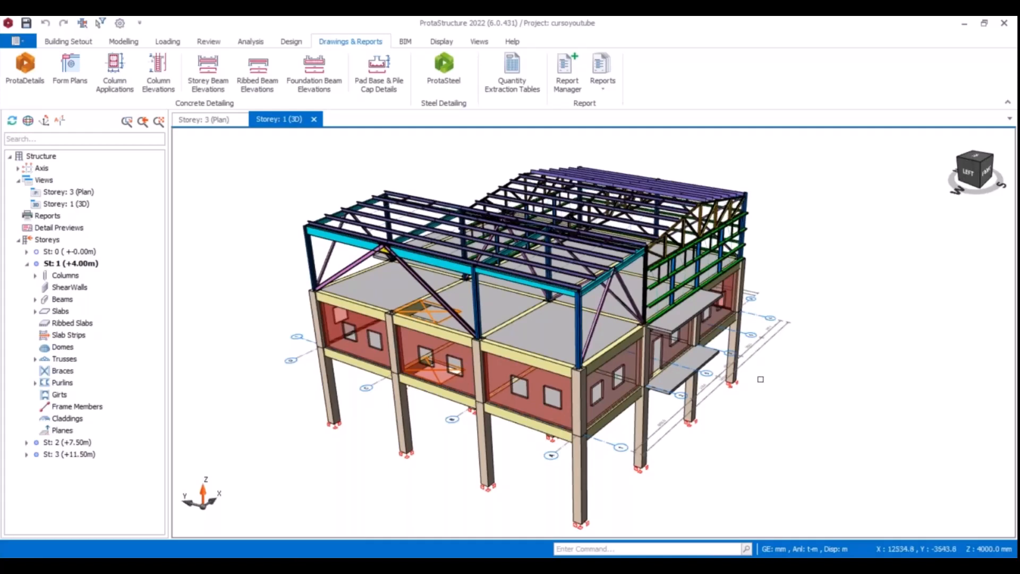
middle_drag(760, 379, 664, 399)
mouse_move(659, 259)
middle_down()
mouse_move(588, 231)
mouse_move(600, 211)
mouse_move(637, 209)
mouse_move(594, 212)
mouse_move(609, 205)
mouse_move(638, 208)
mouse_move(485, 182)
middle_up()
scroll(637, 209, up, 3)
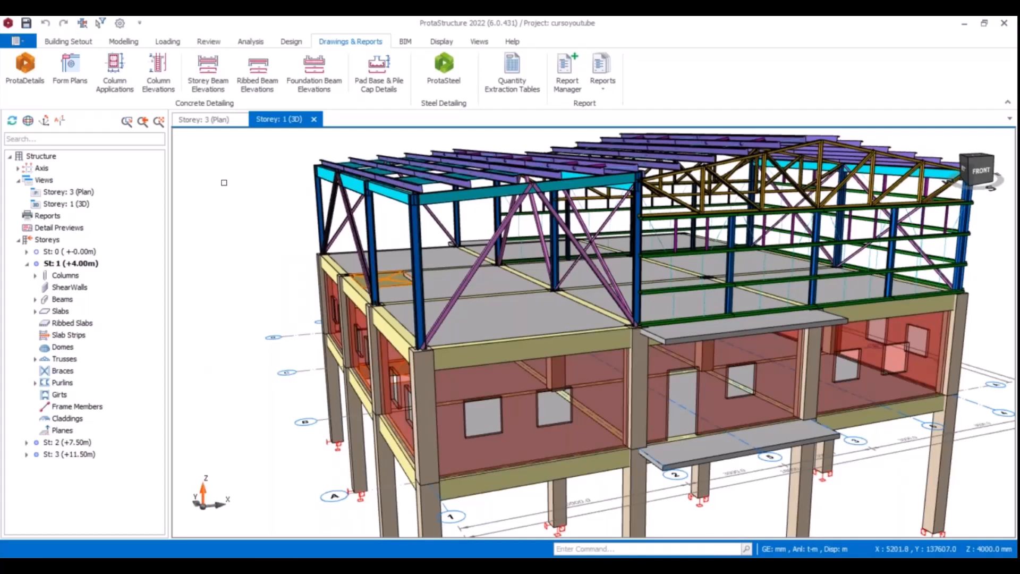
scroll(223, 209, down, 3)
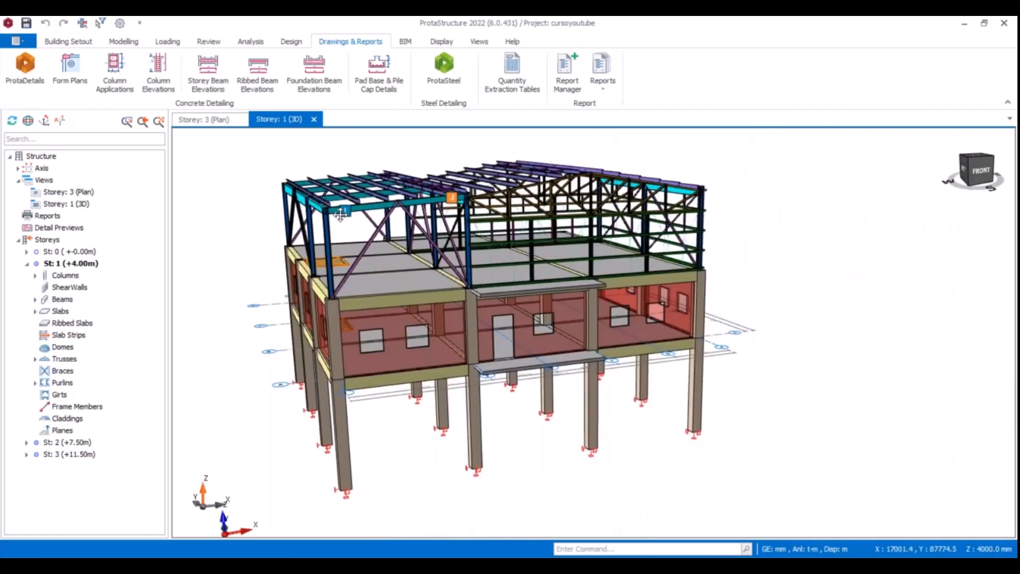
middle_drag(340, 214, 449, 194)
middle_drag(664, 339, 623, 355)
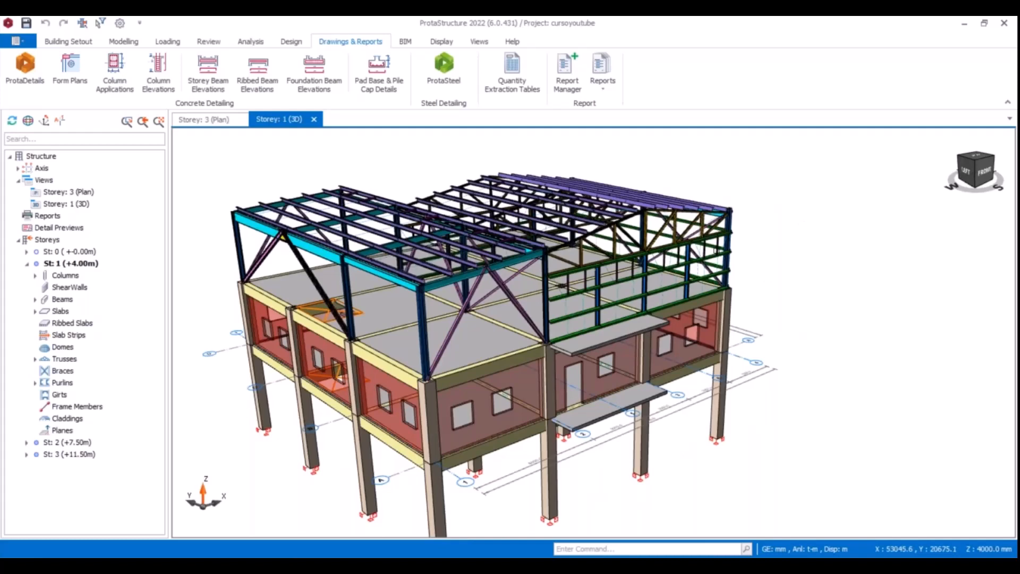
middle_drag(499, 229, 656, 246)
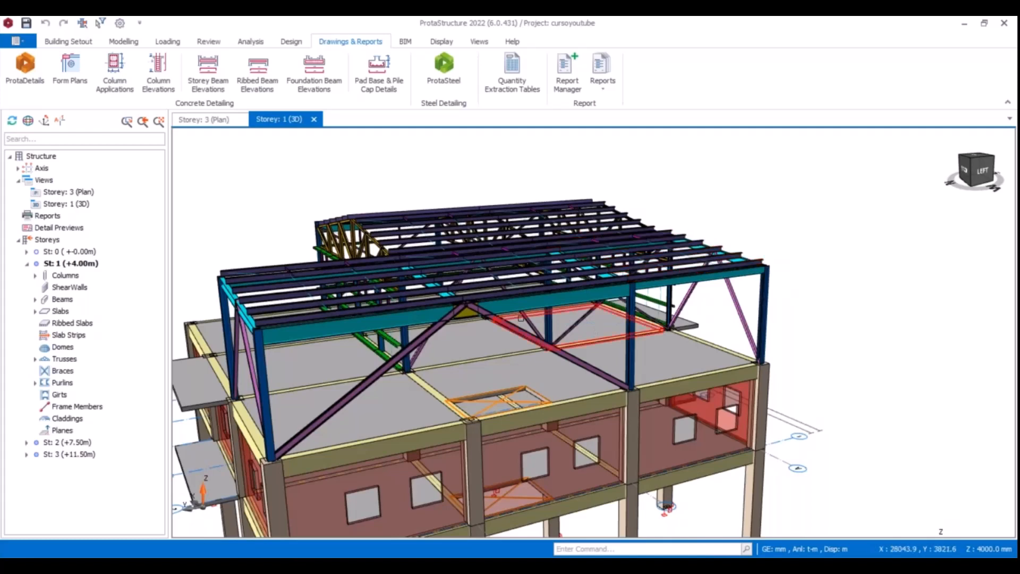
mouse_move(603, 275)
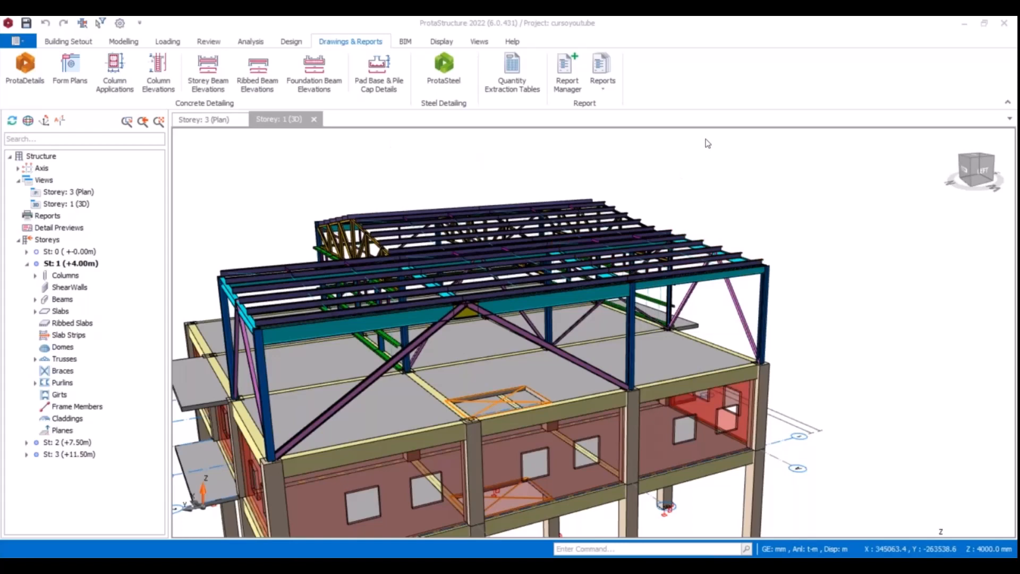
- Examine the building model from the back corner, then from the front-left corner, viewing the whole structure
scroll(591, 255, down, 3)
middle_drag(354, 248, 514, 329)
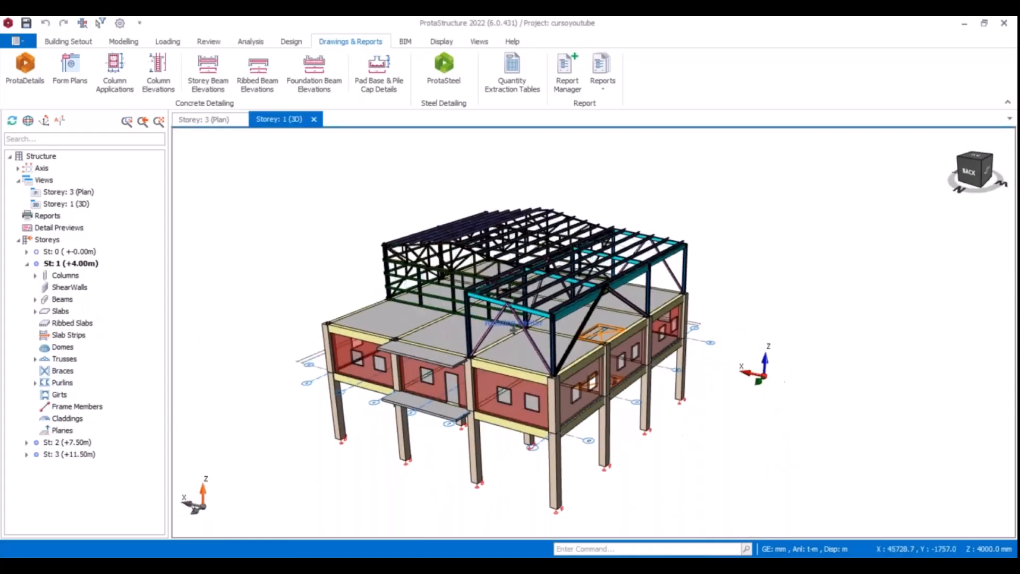
scroll(526, 266, up, 2)
scroll(539, 221, up, 1)
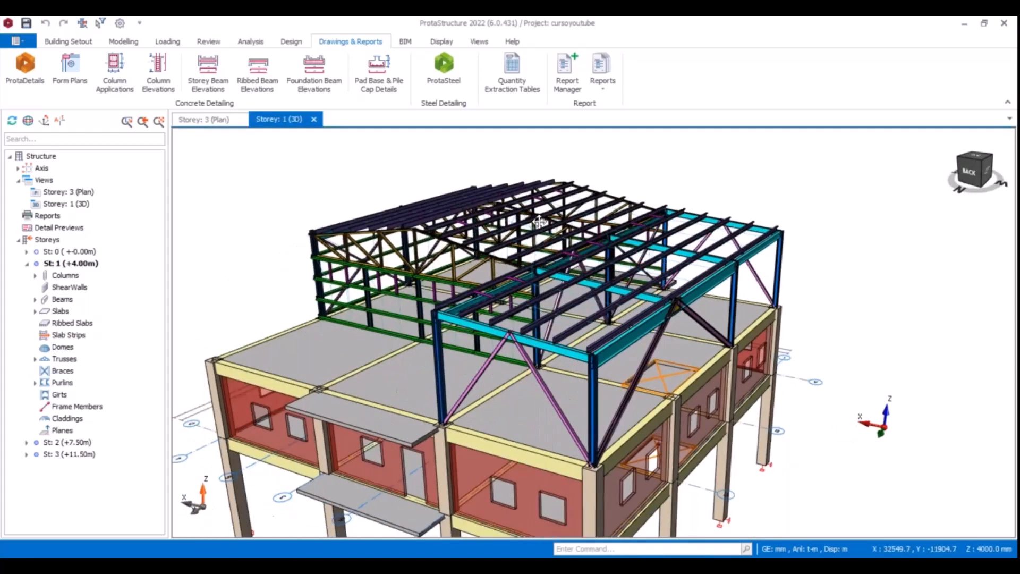
scroll(706, 156, down, 1)
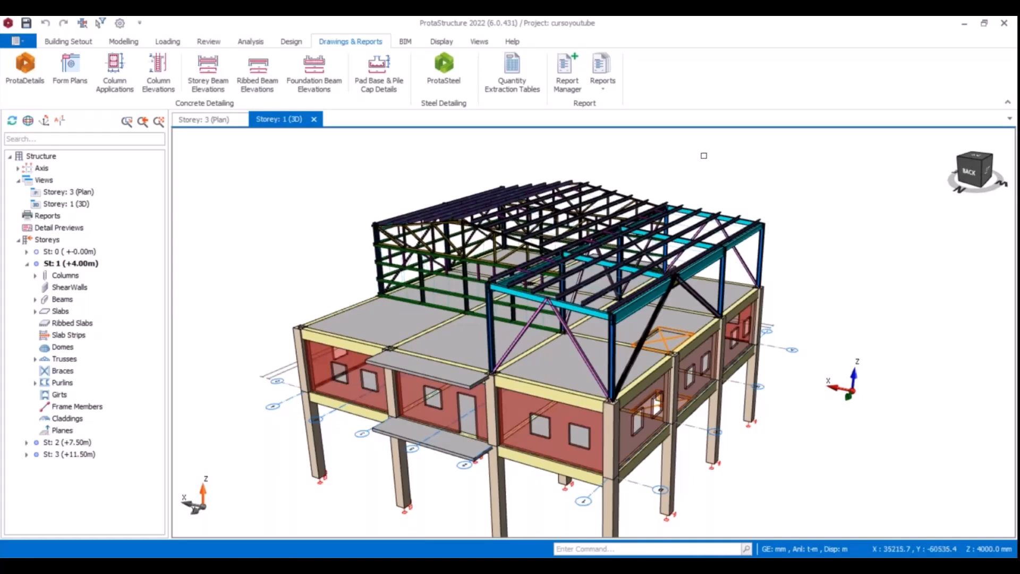
mouse_move(704, 156)
middle_down()
mouse_move(605, 179)
mouse_move(537, 176)
mouse_move(601, 166)
mouse_move(583, 164)
mouse_move(597, 205)
mouse_move(692, 202)
mouse_move(563, 193)
mouse_move(583, 209)
mouse_move(652, 215)
mouse_move(609, 261)
middle_up()
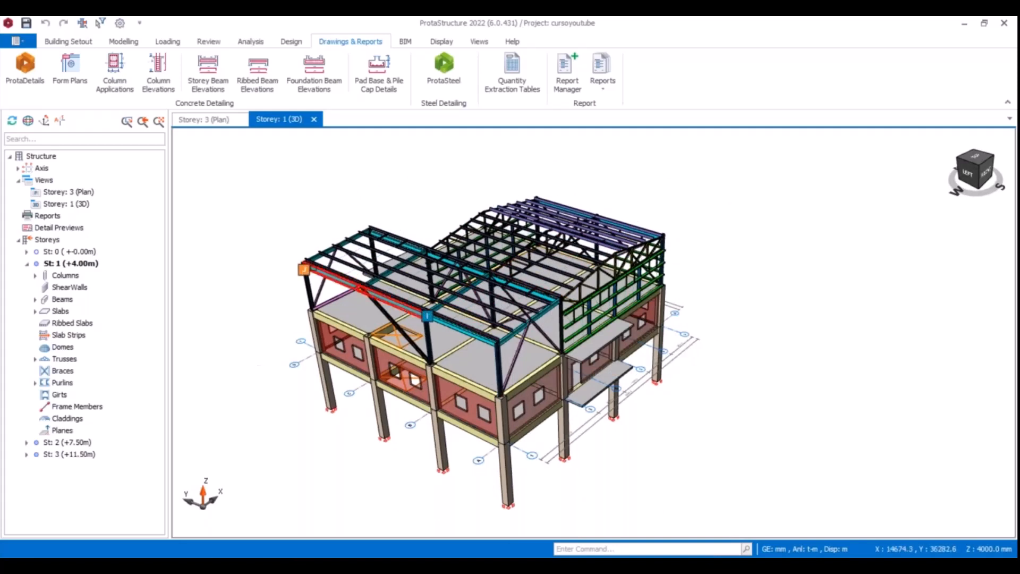
mouse_move(303, 269)
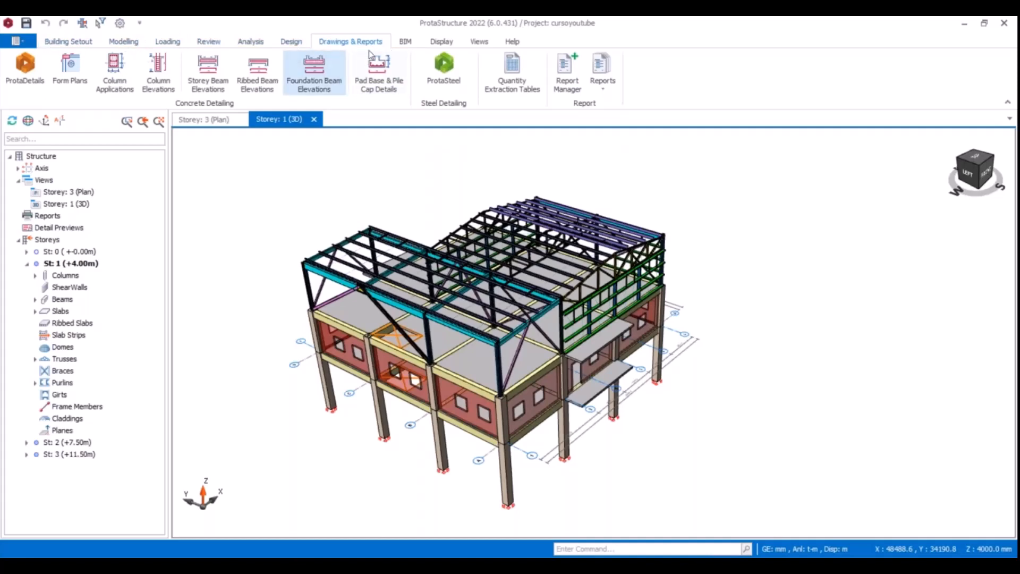
- Transfer the structural model to ProtaSteel for steel detailing and close the import error log
click(443, 69)
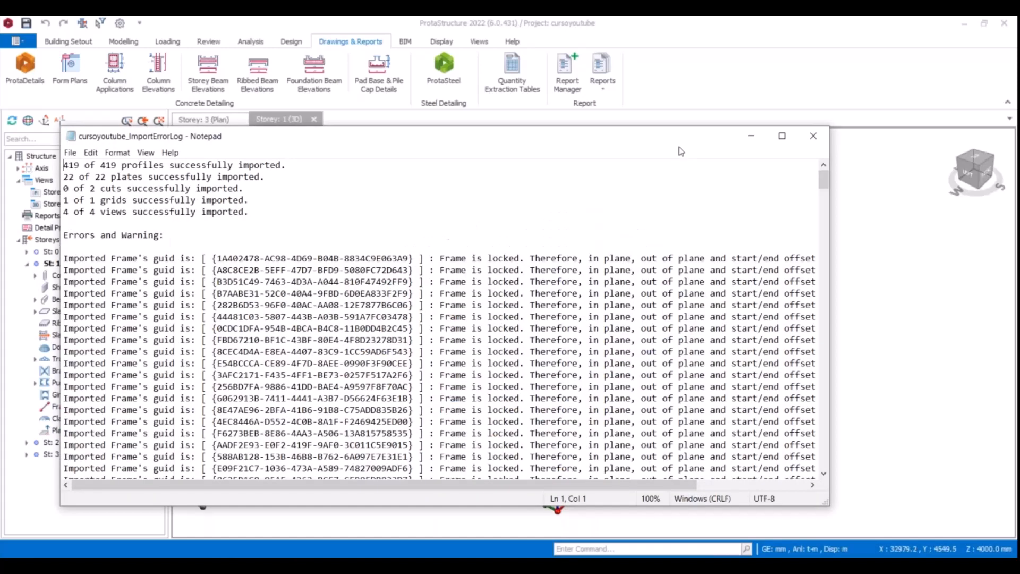
drag(665, 145, 426, 159)
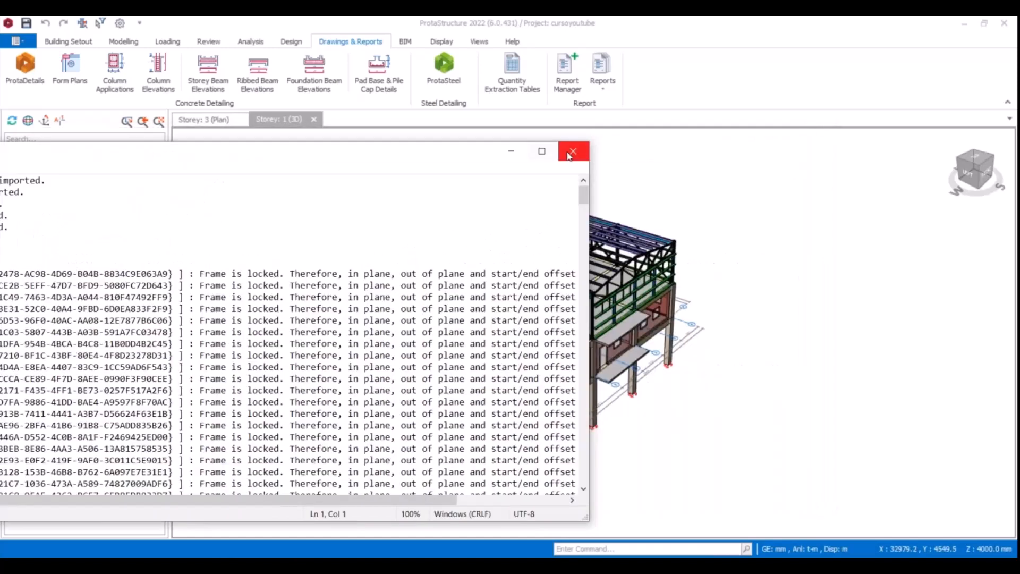
click(571, 153)
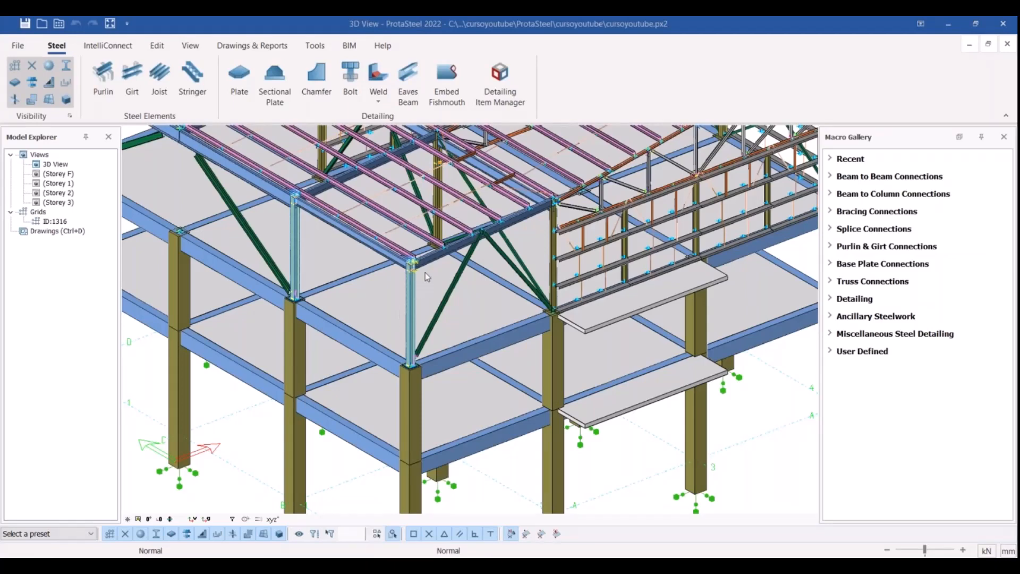
- Examine the imported 3D model in ProtaSteel, viewing the whole building and its steel upper storey
scroll(425, 272, down, 6)
middle_drag(375, 216, 383, 254)
scroll(382, 254, up, 2)
scroll(381, 254, down, 2)
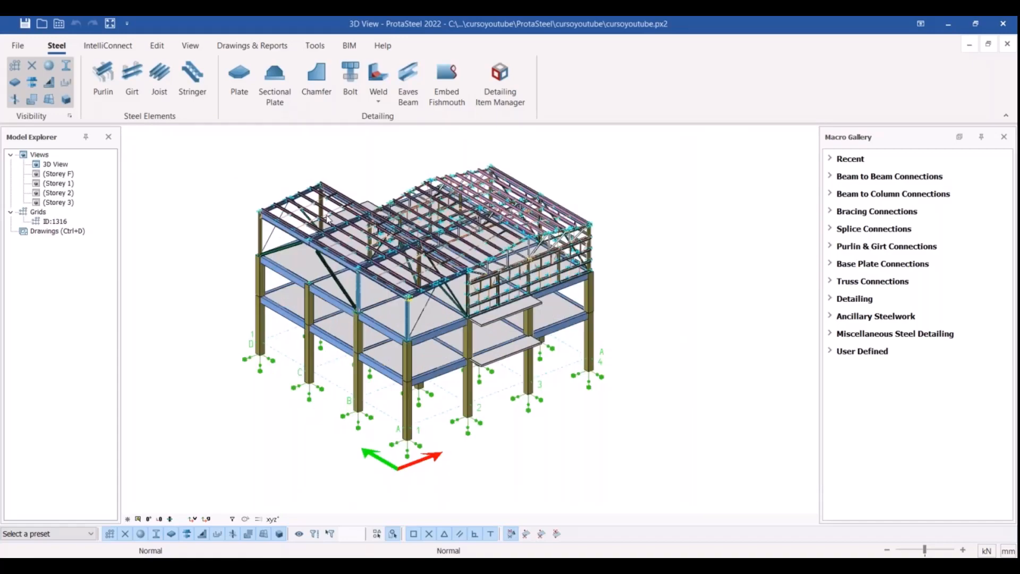
scroll(382, 254, up, 2)
middle_drag(382, 254, 589, 221)
scroll(357, 262, down, 1)
scroll(588, 221, down, 2)
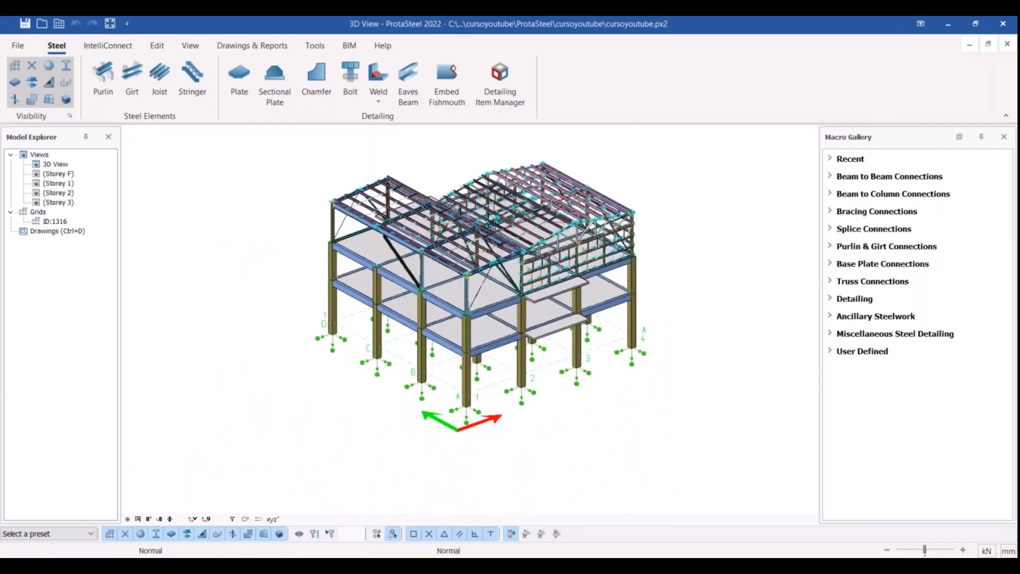
scroll(537, 210, up, 2)
middle_drag(434, 215, 415, 224)
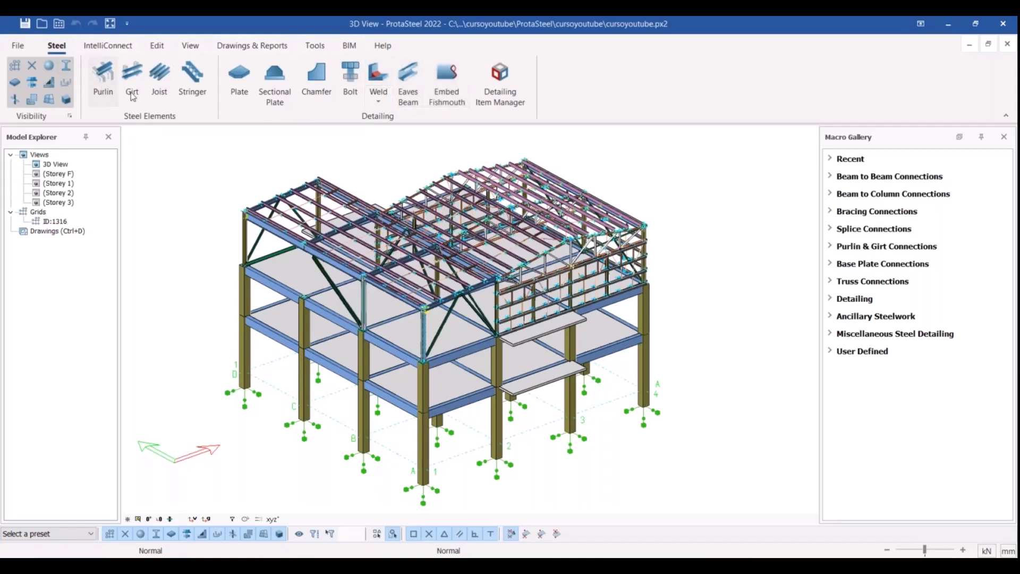
click(108, 47)
click(161, 49)
click(191, 46)
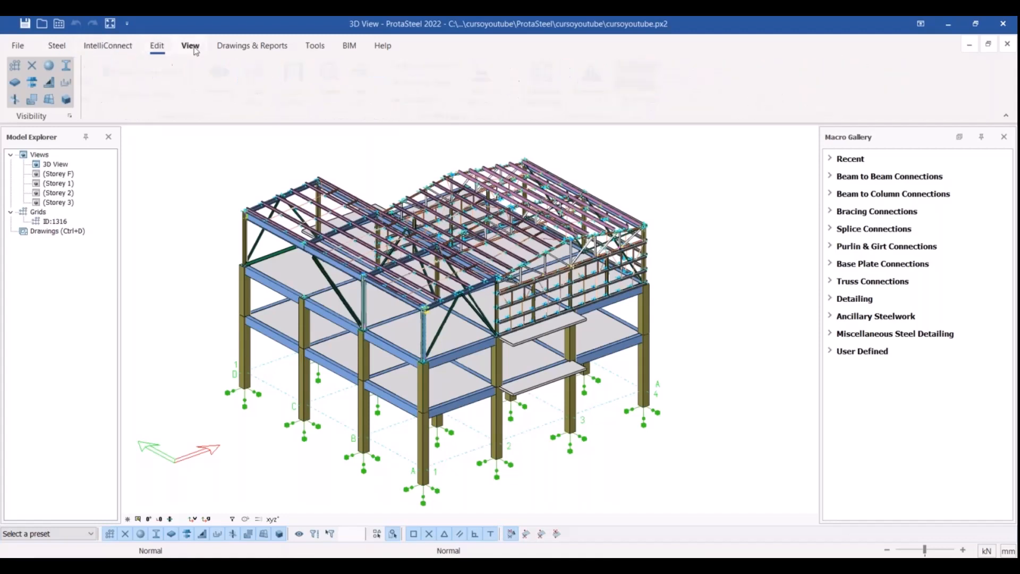
click(244, 47)
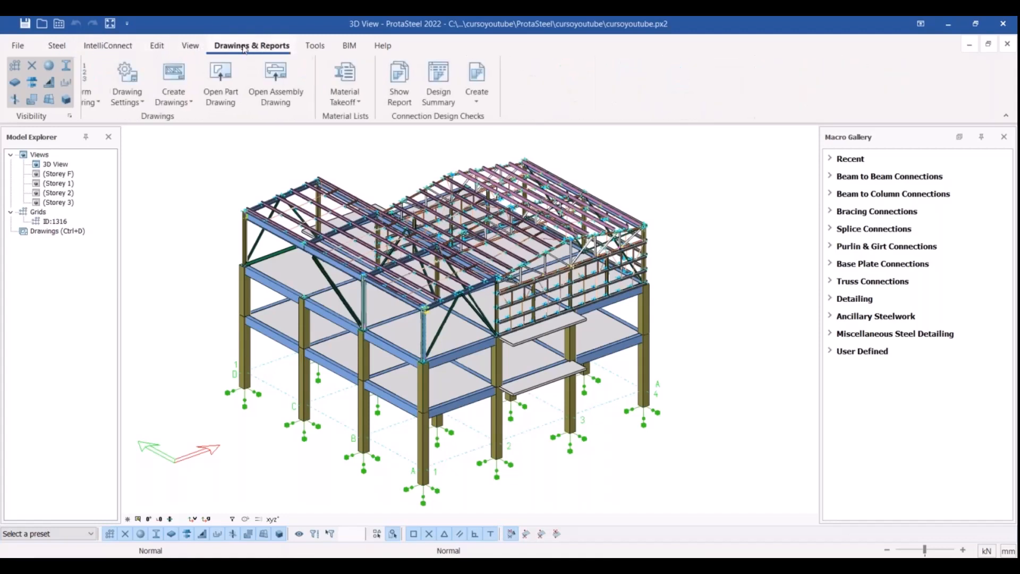
click(315, 47)
click(186, 48)
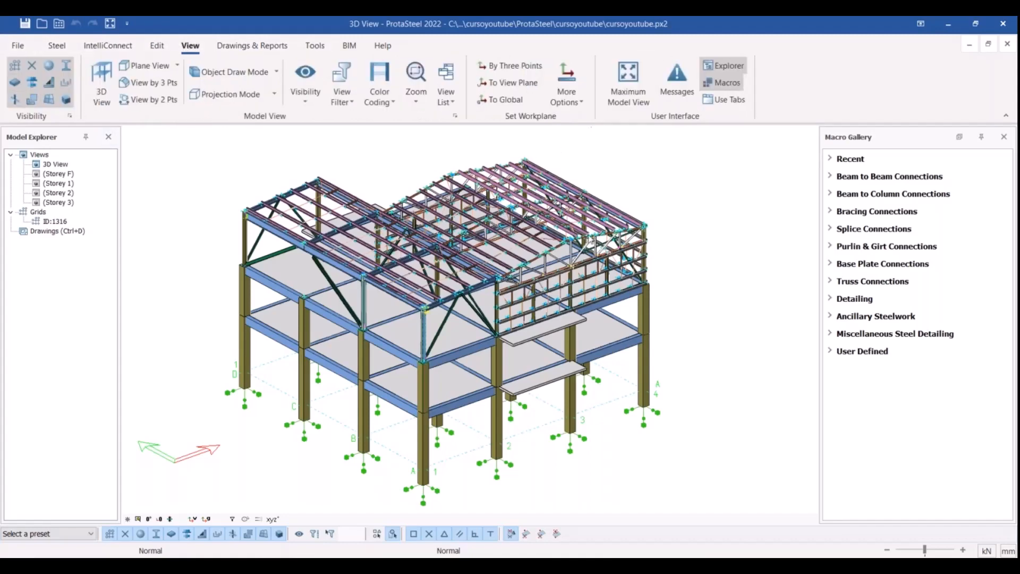
- Examine the imported building from different distances and angles, including a lower view facing the front truss and girts
scroll(523, 221, down, 2)
scroll(486, 213, up, 4)
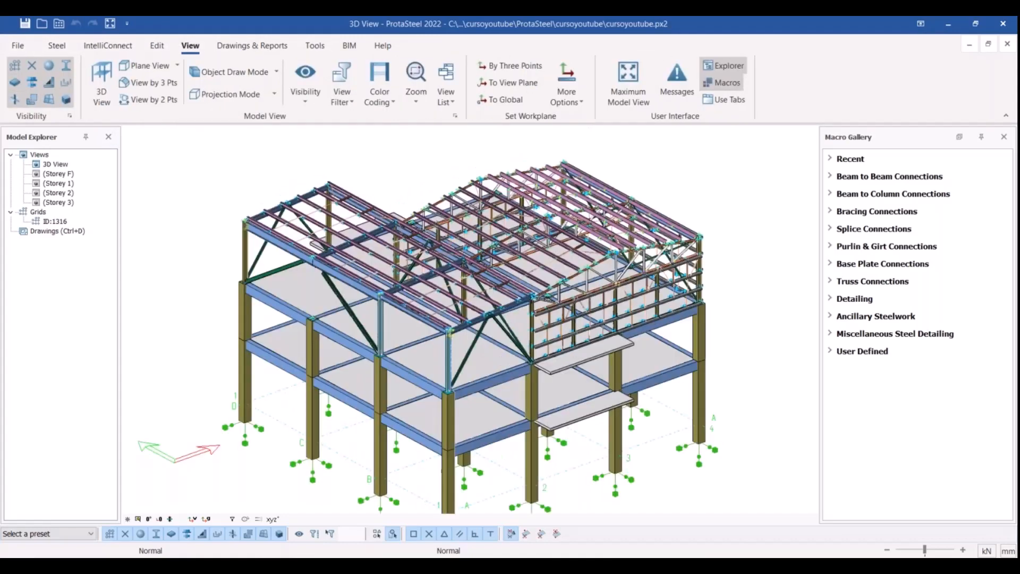
scroll(500, 210, down, 2)
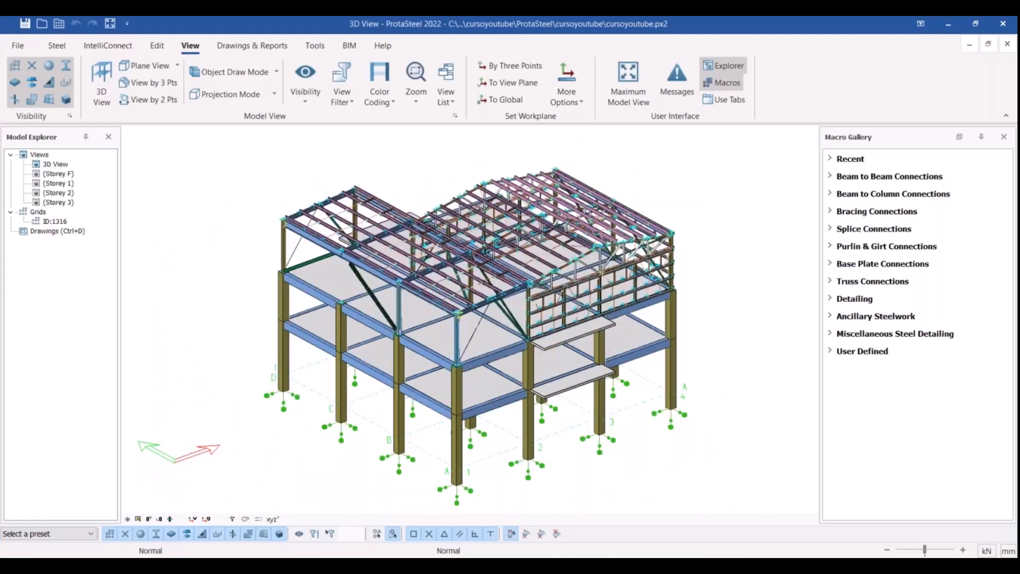
scroll(510, 219, down, 2)
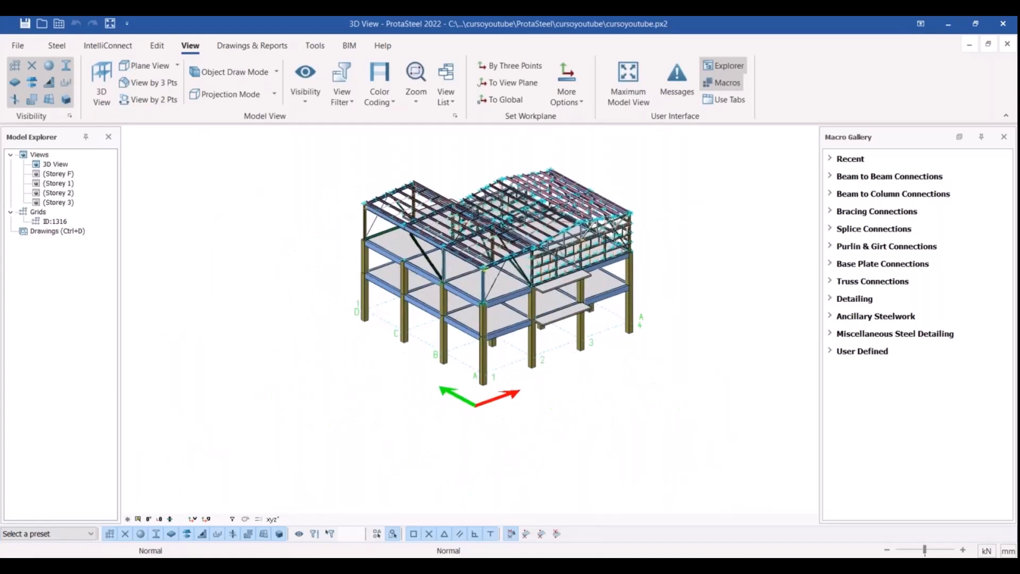
scroll(509, 219, up, 2)
ctrl+middle_drag(509, 219, 447, 193)
ctrl+middle_drag(447, 192, 452, 228)
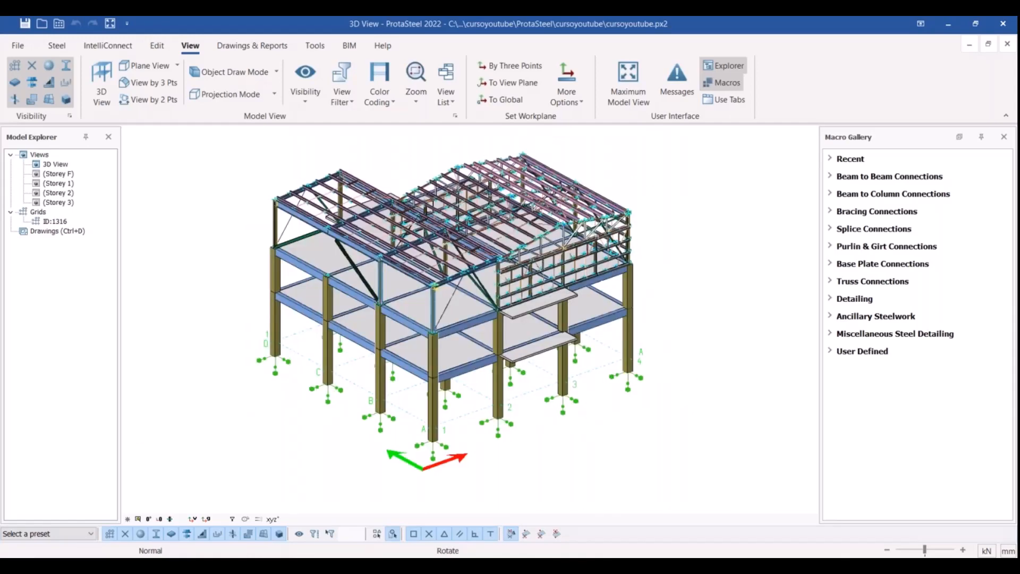
ctrl+middle_drag(616, 266, 563, 235)
scroll(563, 235, up, 2)
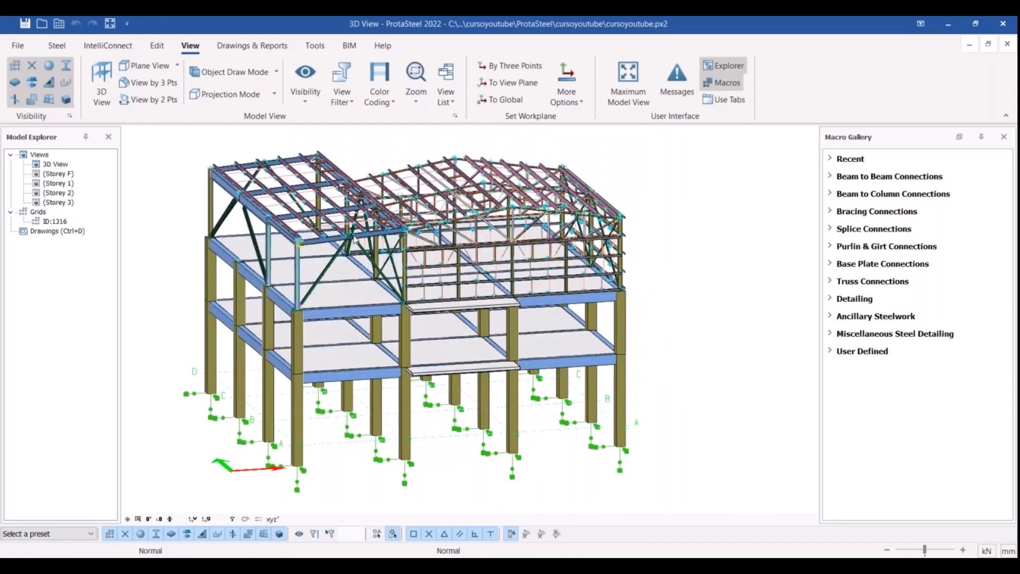
middle_drag(354, 241, 451, 265)
middle_drag(452, 265, 436, 234)
middle_drag(361, 242, 425, 288)
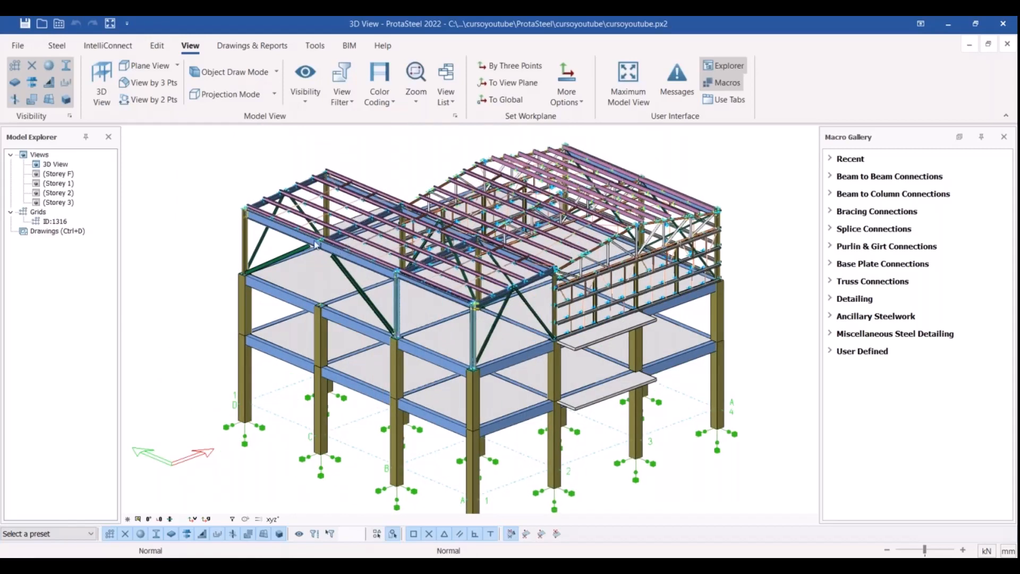
- Inspect the purlins, roof beams and diagonal braces of the corner bays up close in the 3D view
scroll(316, 245, up, 2)
scroll(316, 242, up, 2)
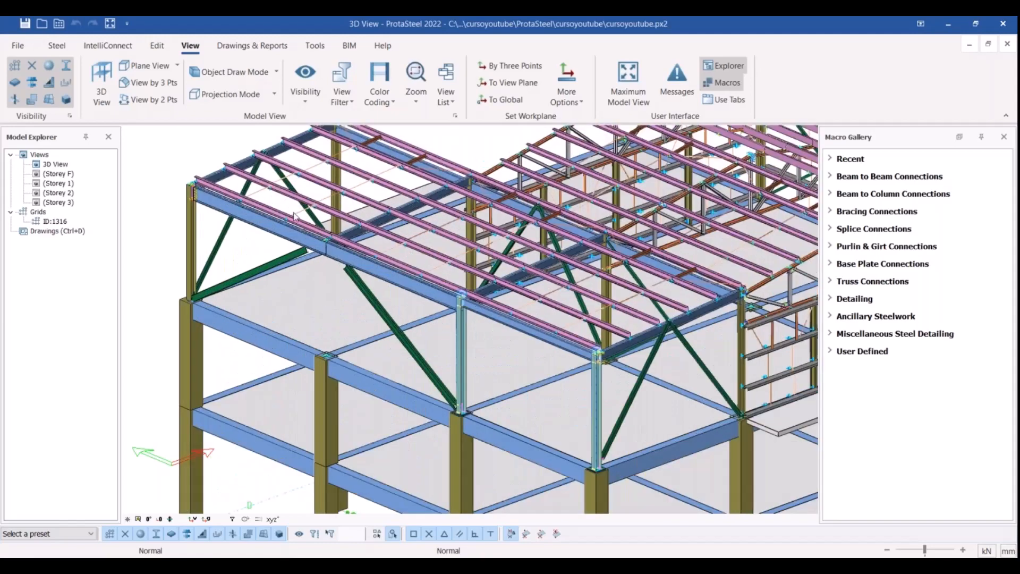
scroll(294, 217, down, 4)
scroll(541, 259, up, 2)
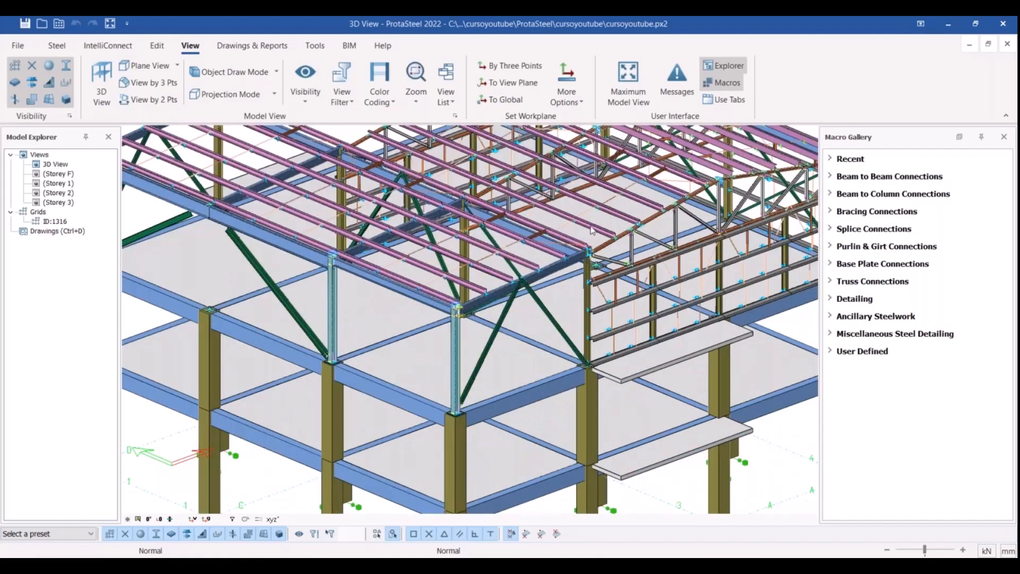
scroll(541, 260, down, 2)
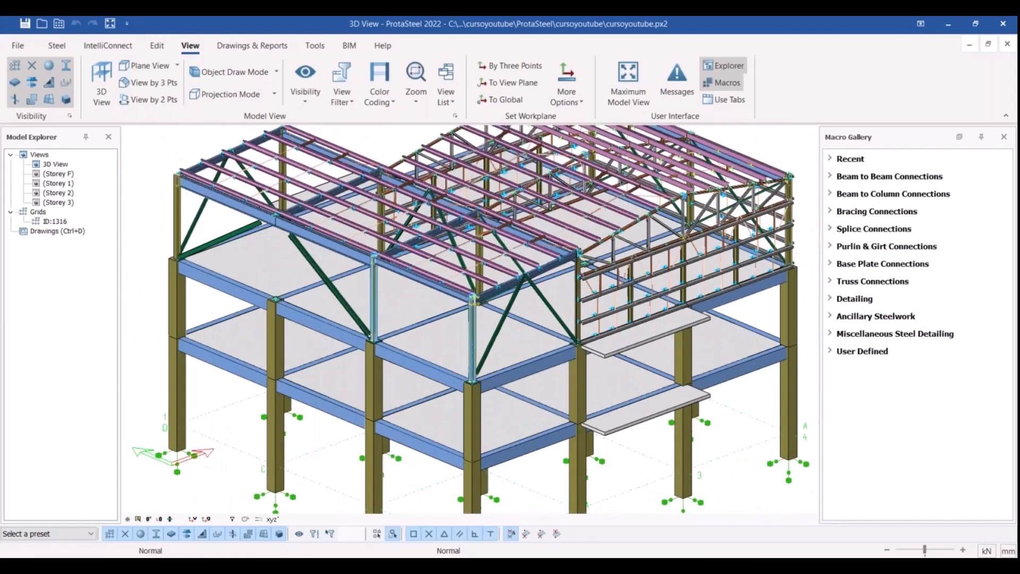
scroll(535, 253, up, 1)
scroll(535, 253, down, 4)
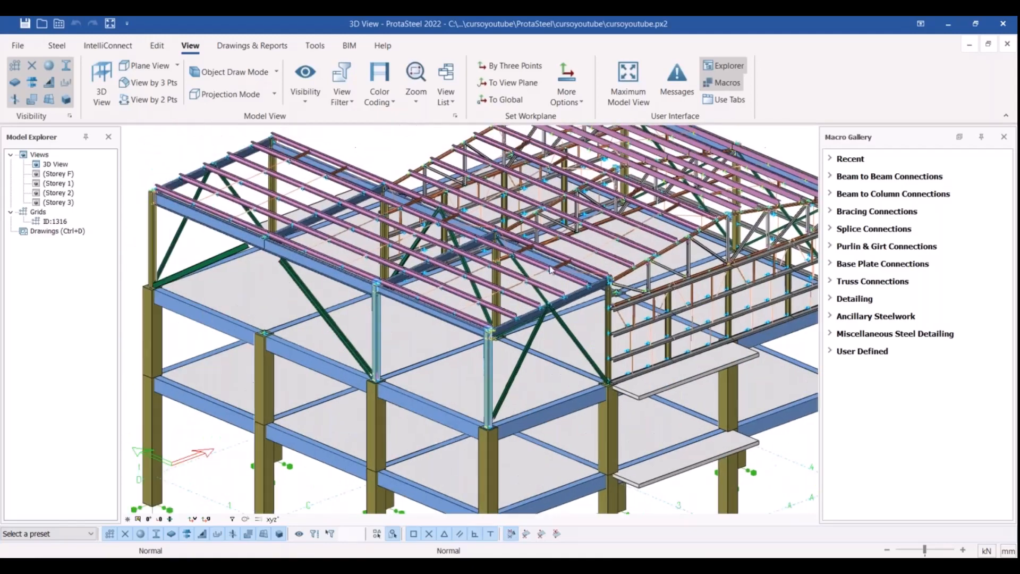
scroll(556, 328, up, 3)
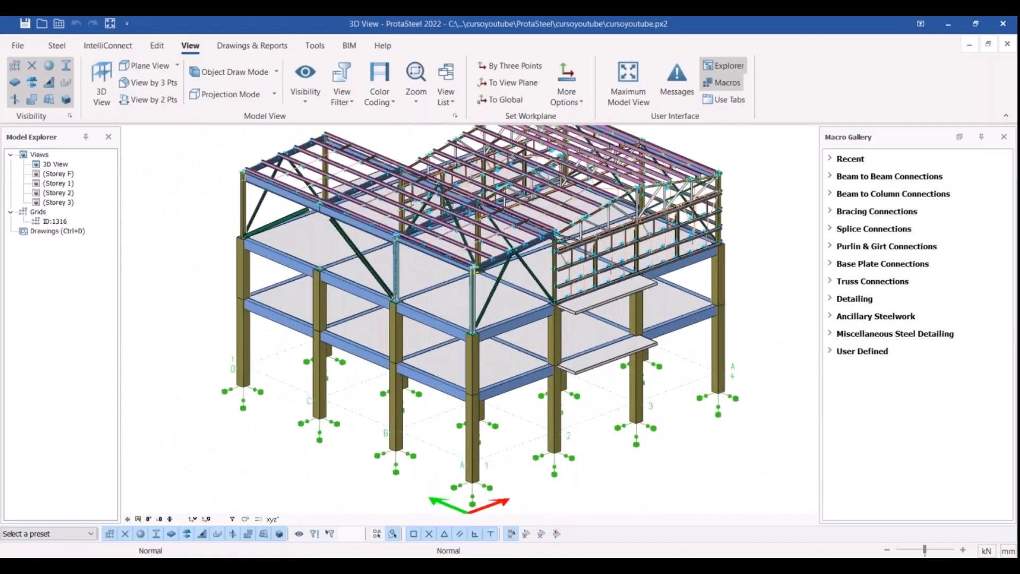
- Examine the whole imported building from several angles and distances, from the concrete frame up to the steel roof trusses and girts
middle_drag(556, 328, 521, 285)
middle_drag(521, 285, 525, 328)
middle_drag(513, 225, 501, 217)
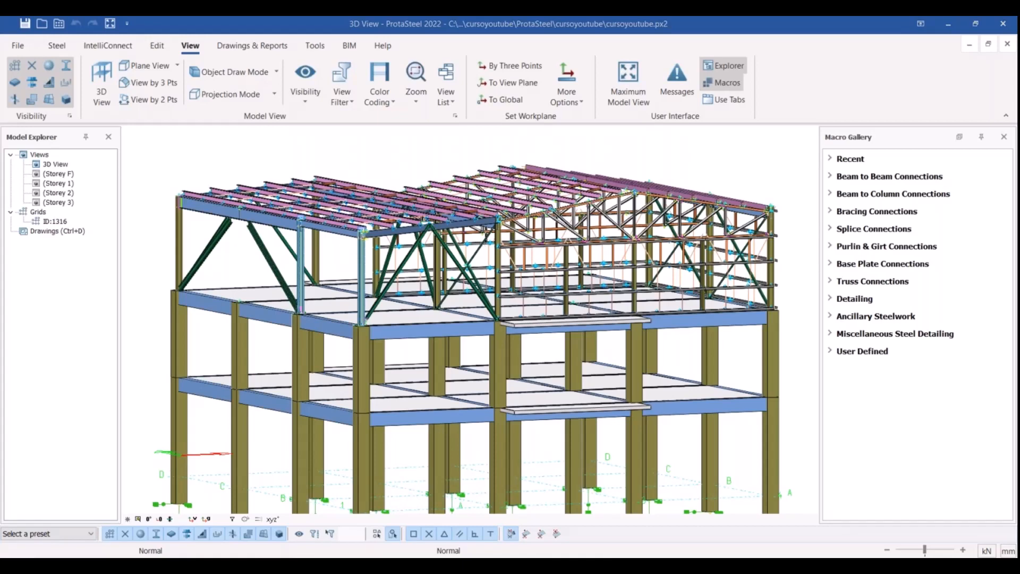
scroll(556, 248, down, 1)
middle_drag(556, 248, 574, 295)
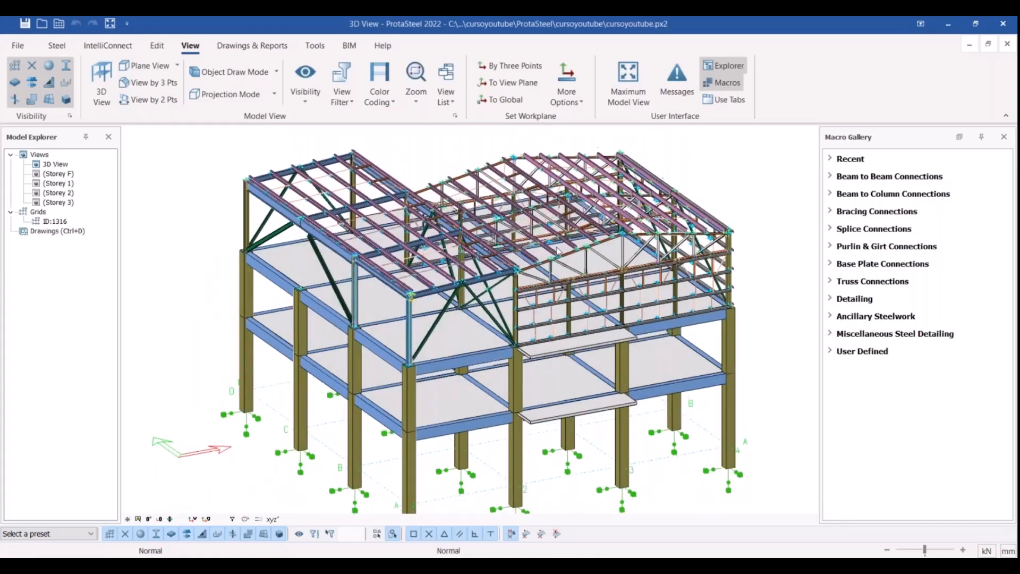
scroll(620, 284, down, 2)
scroll(723, 160, up, 2)
scroll(523, 311, up, 1)
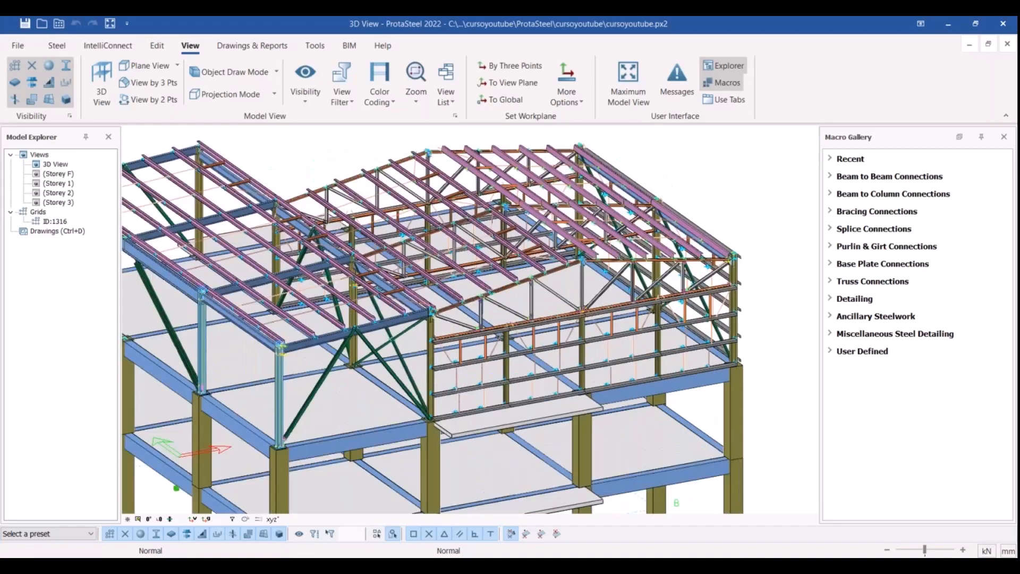
scroll(595, 287, down, 2)
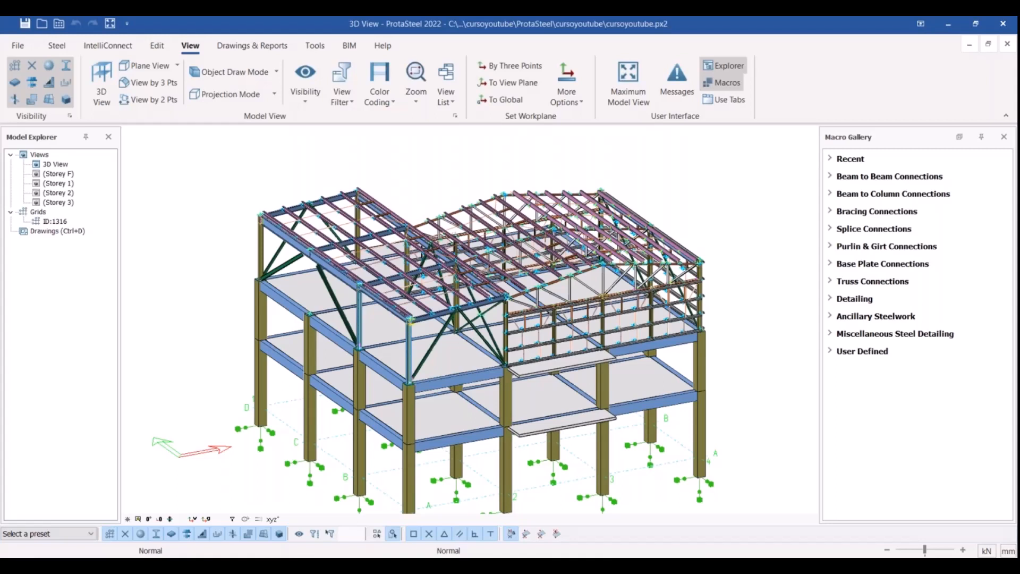
middle_drag(493, 162, 491, 162)
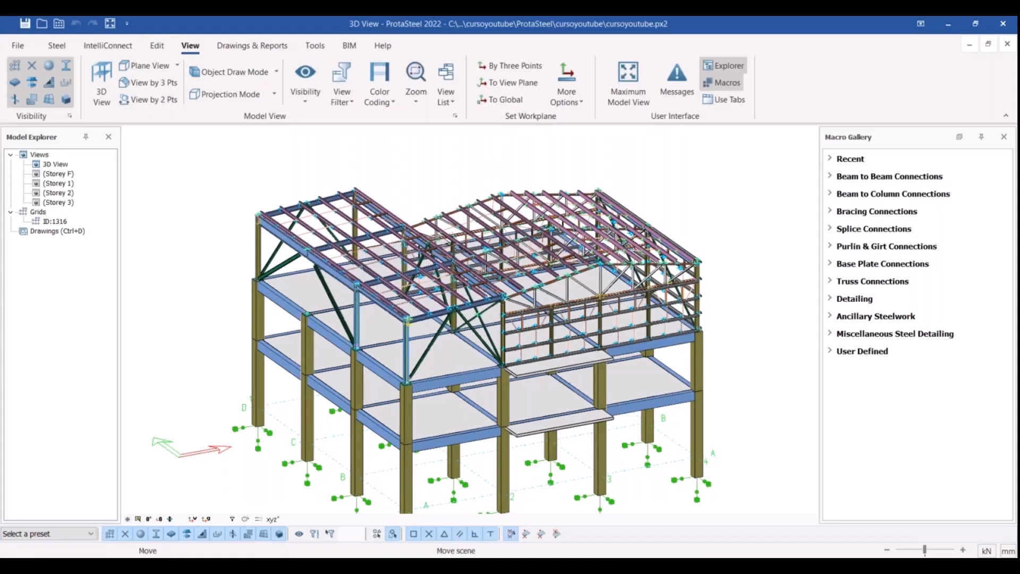
middle_drag(620, 355, 710, 328)
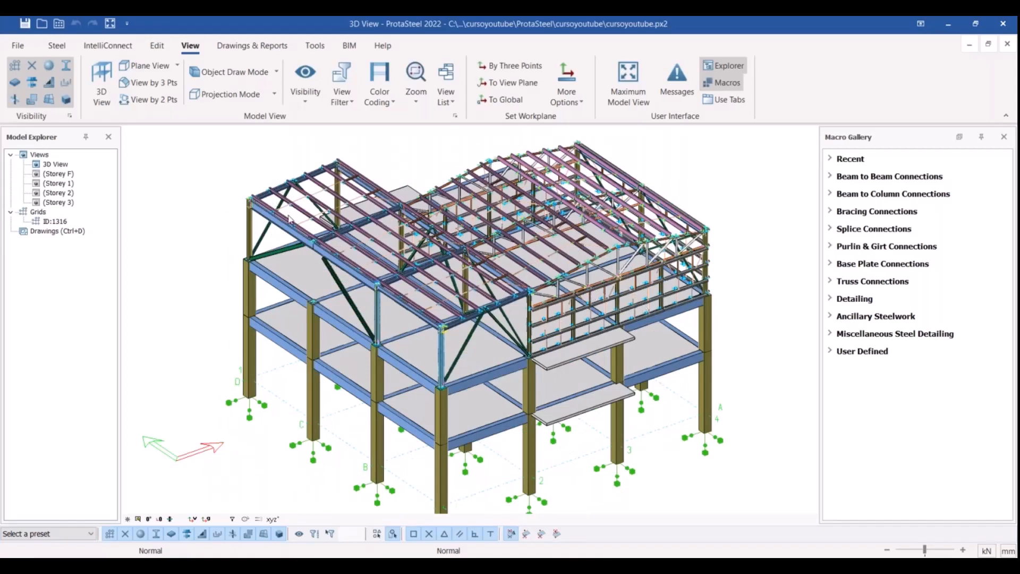
ctrl+middle_drag(290, 218, 668, 232)
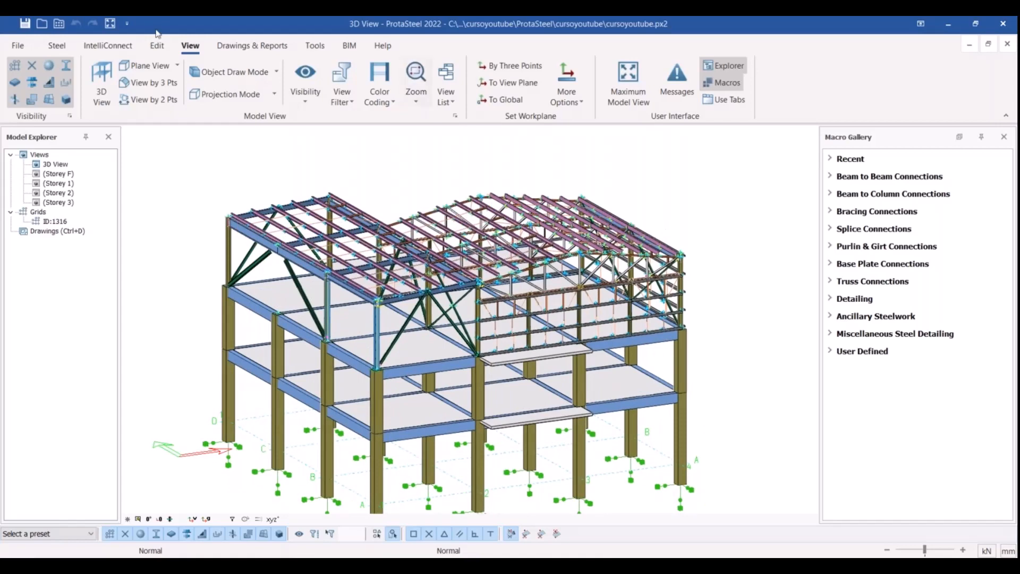
- Show the IntelliConnect wizards and look over the steel upper storey with its purlins, trusses and braces
click(108, 46)
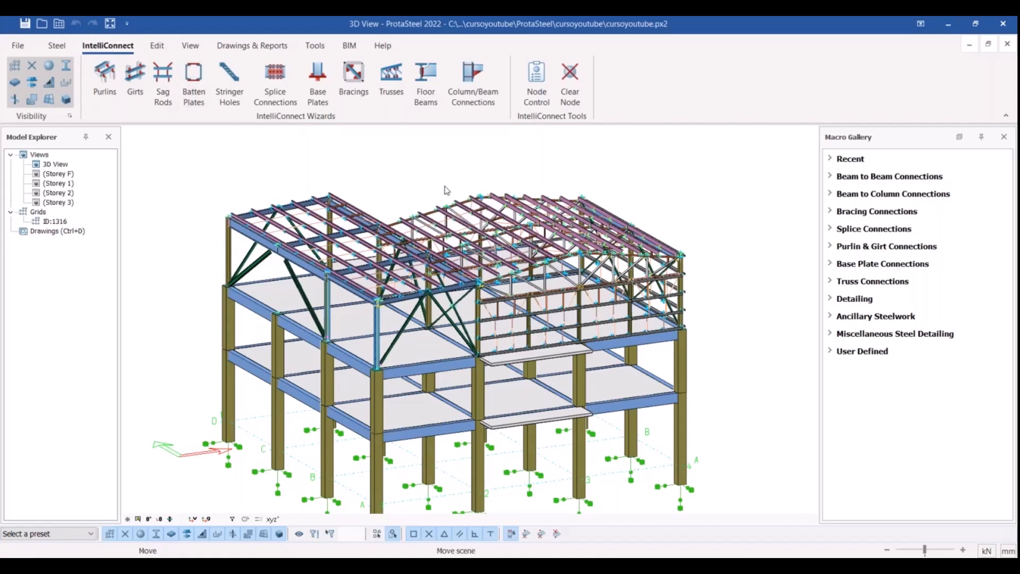
middle_drag(446, 186, 470, 181)
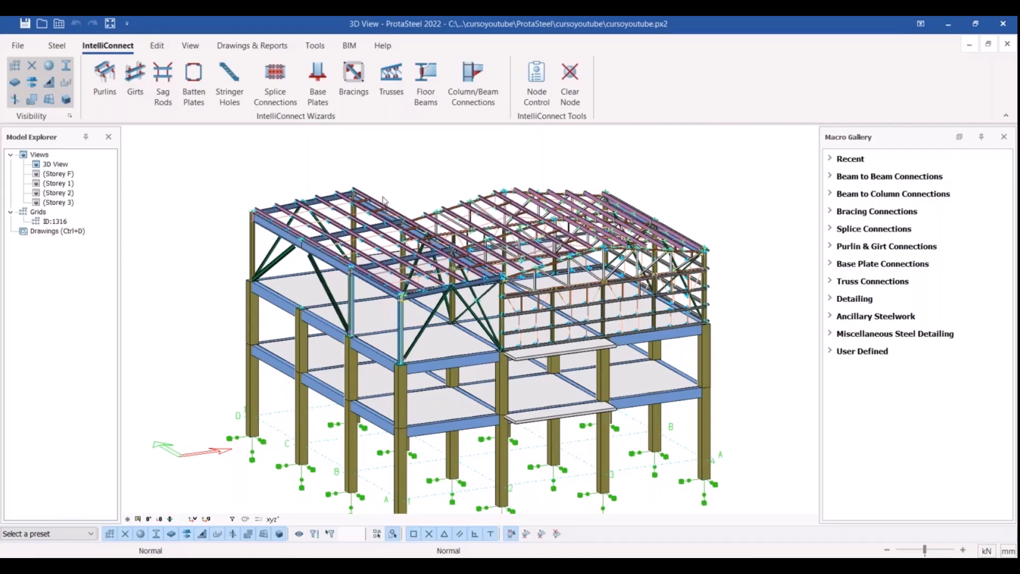
scroll(382, 199, up, 2)
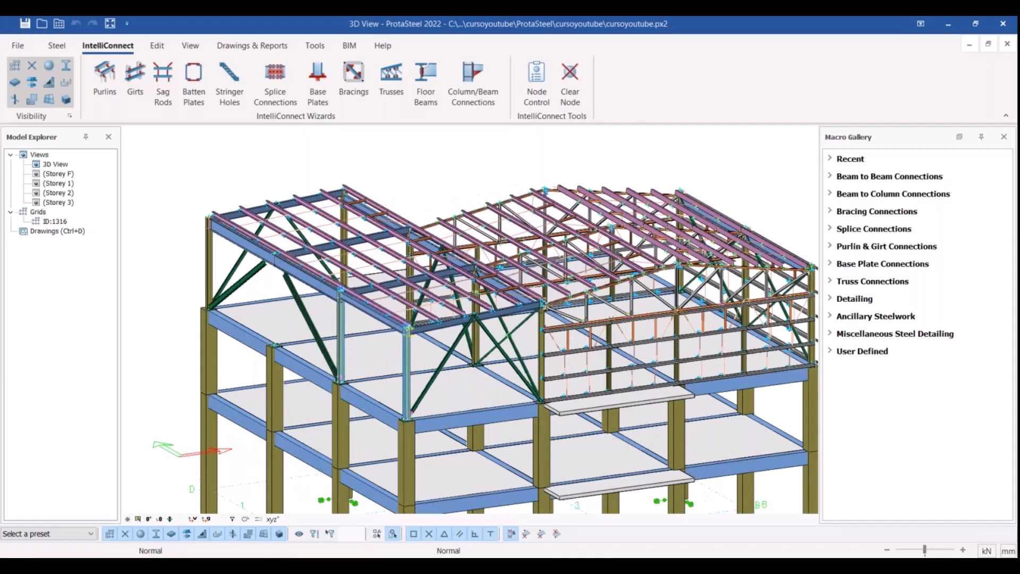
scroll(403, 186, up, 1)
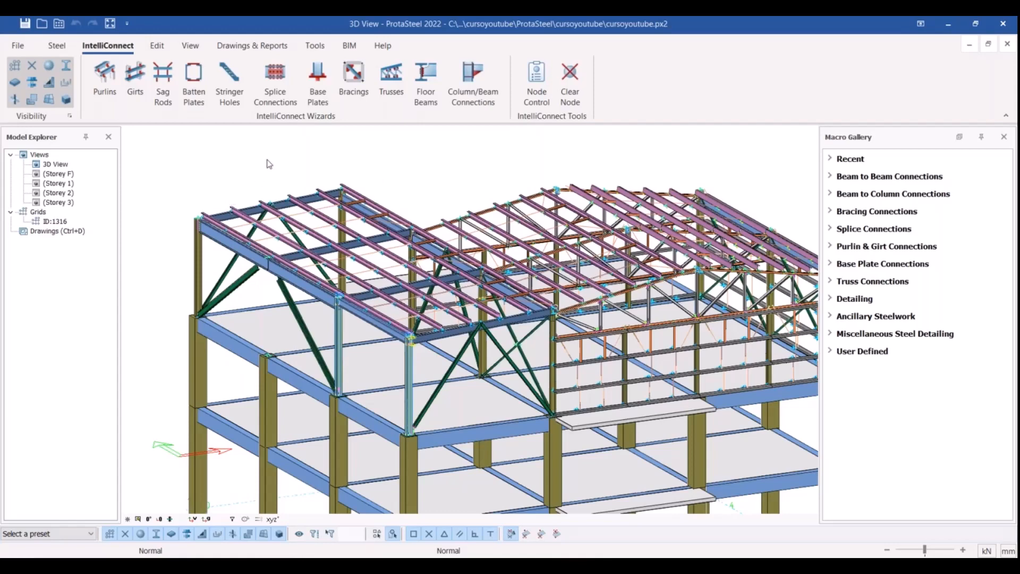
middle_drag(267, 160, 266, 160)
middle_drag(270, 165, 277, 162)
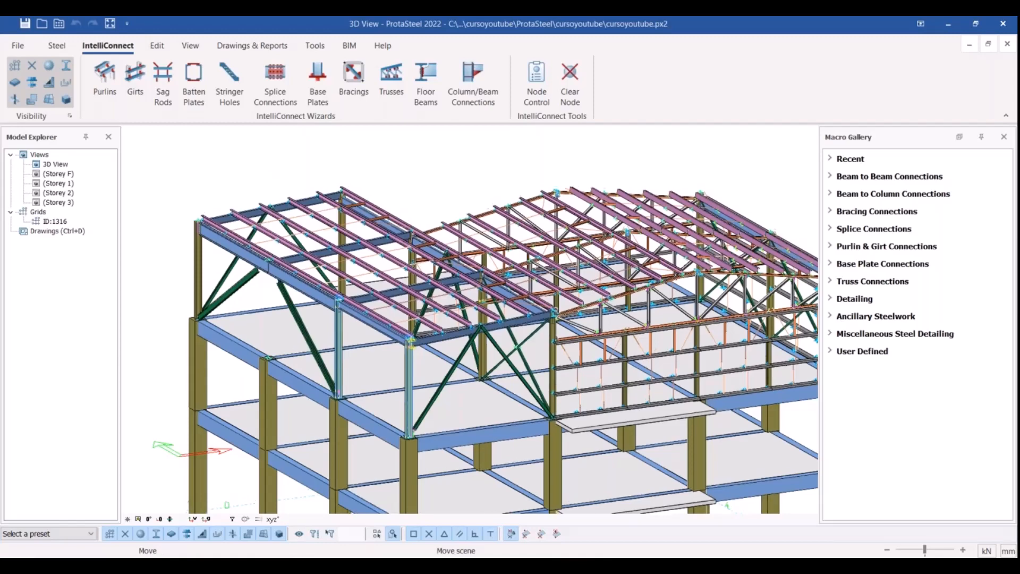
middle_drag(504, 207, 472, 226)
scroll(472, 226, down, 1)
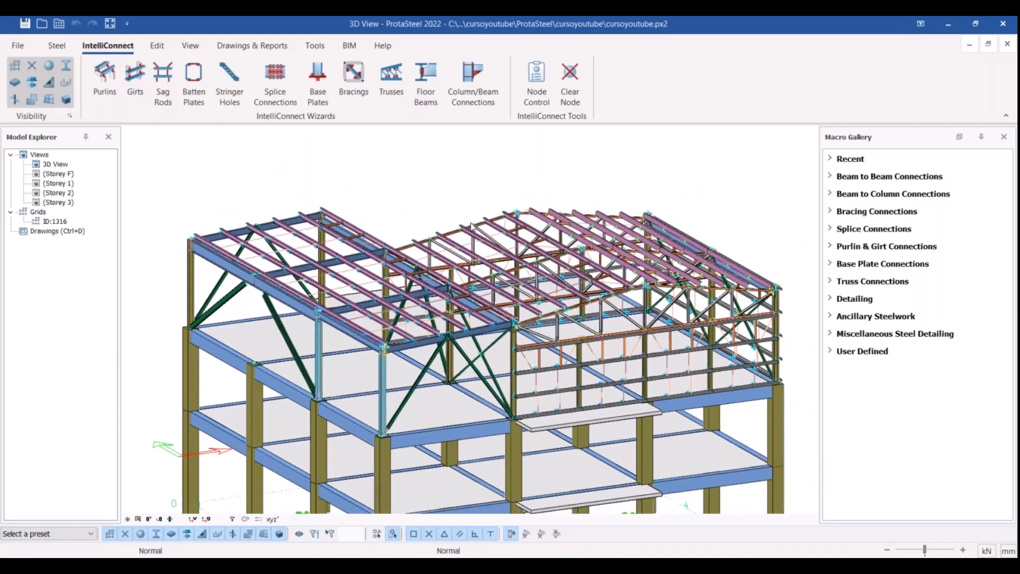
- Select the top chord of an inner roof truss and inspect where the purlins cross it up close
scroll(470, 227, up, 3)
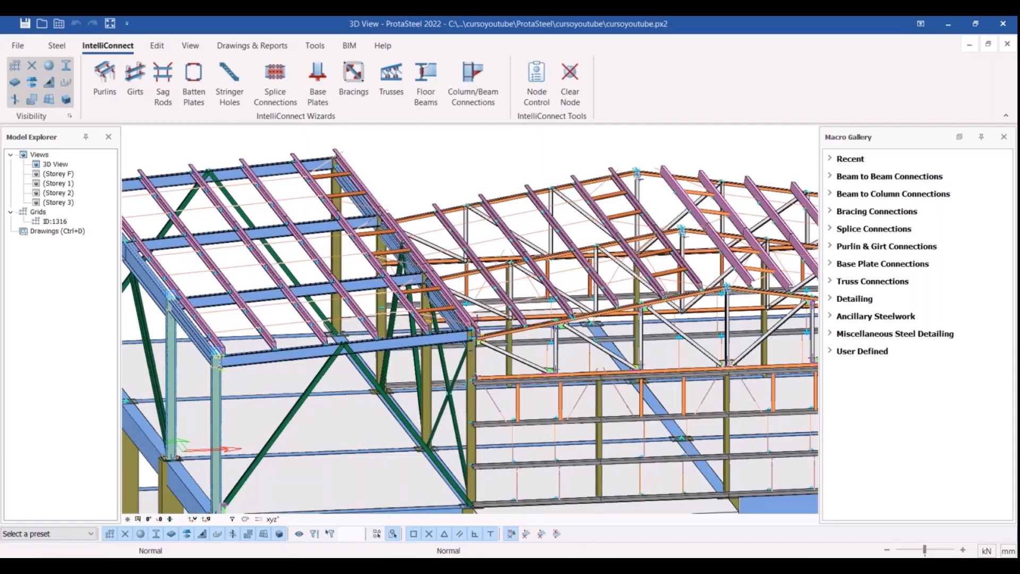
middle_drag(552, 252, 501, 227)
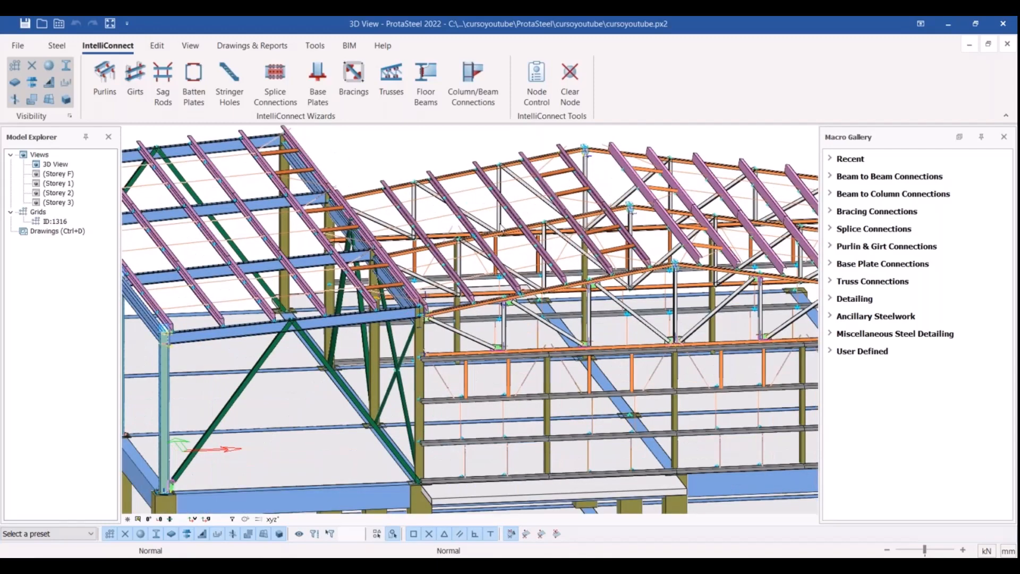
middle_drag(685, 291, 626, 299)
scroll(477, 236, up, 3)
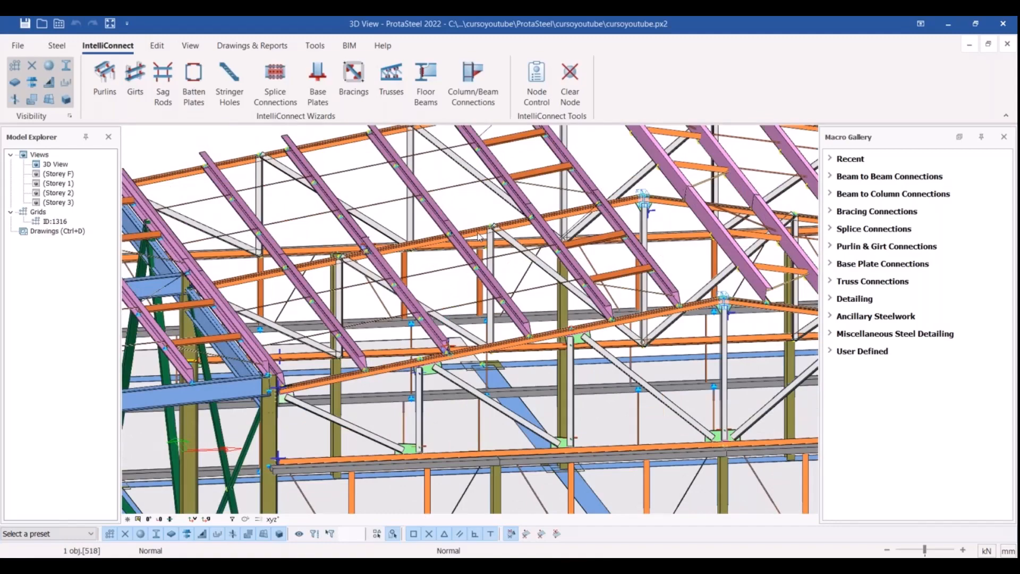
click(479, 236)
ctrl+middle_drag(478, 236, 548, 276)
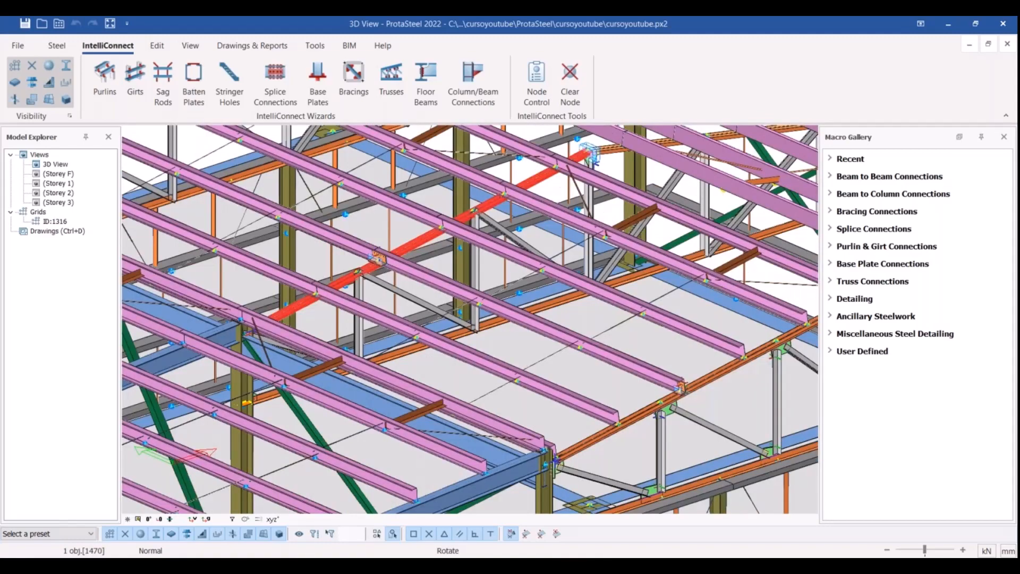
ctrl+middle_drag(396, 208, 432, 225)
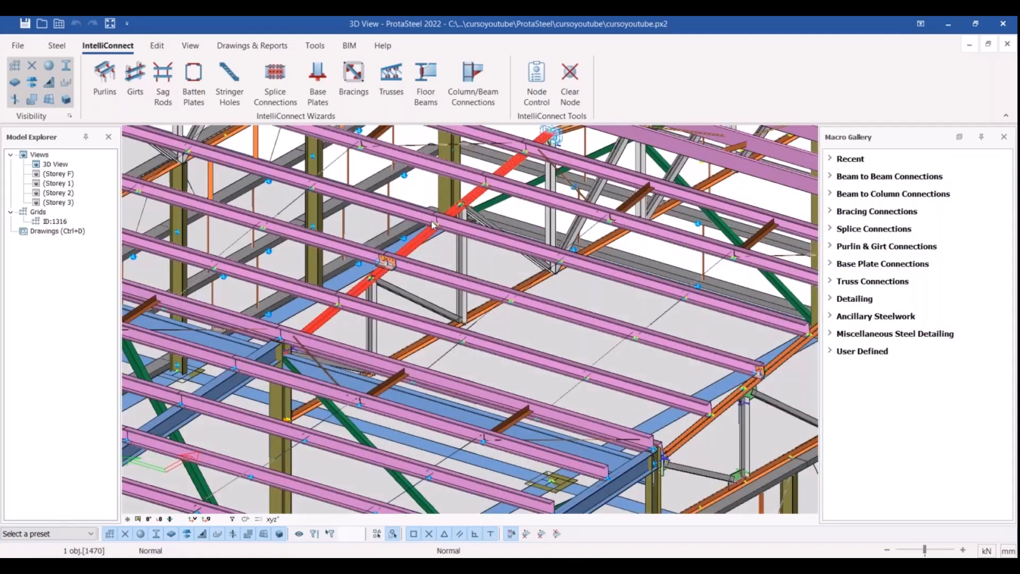
scroll(516, 378, up, 2)
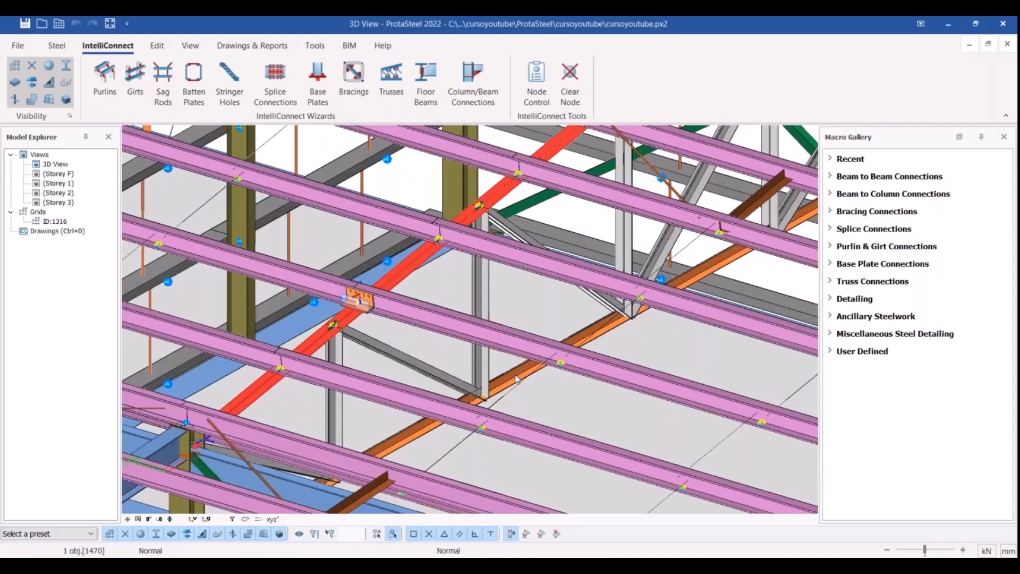
- Examine the lower roof bay with its columns and diagonal braces, then view the building as a whole
scroll(516, 378, down, 5)
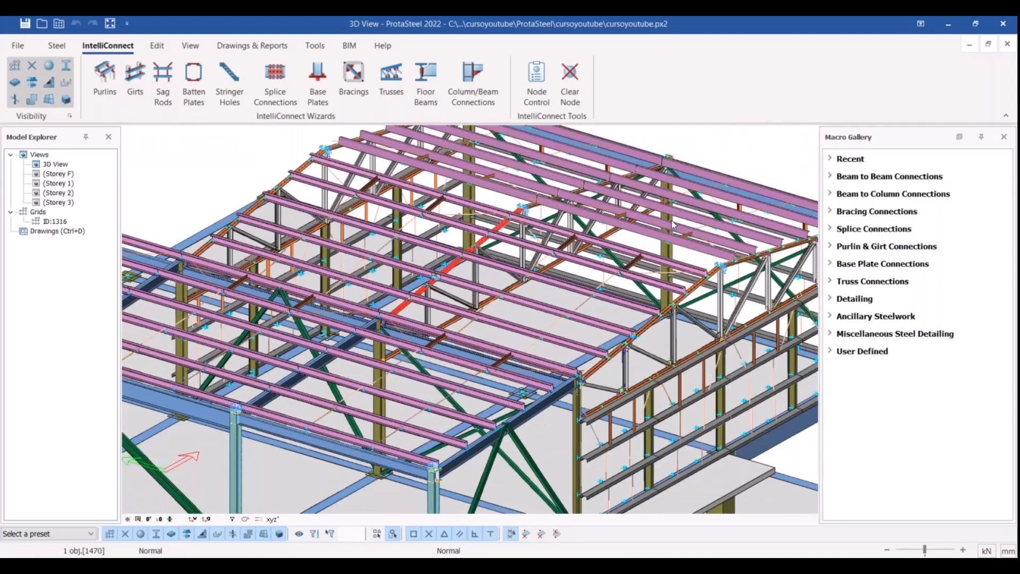
scroll(673, 226, down, 3)
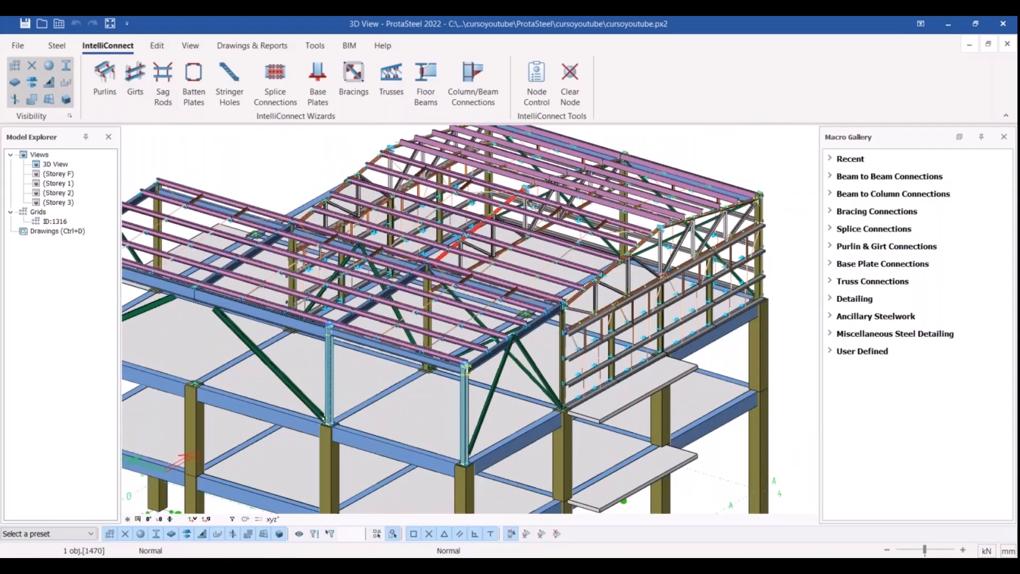
scroll(470, 318, down, 2)
middle_drag(471, 345, 425, 236)
scroll(419, 245, up, 3)
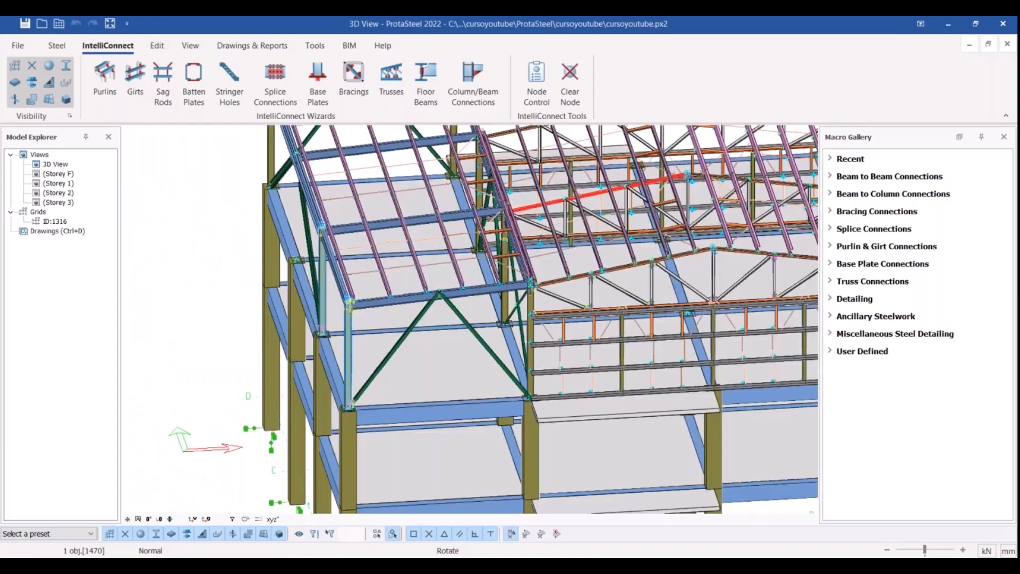
middle_drag(425, 319, 455, 266)
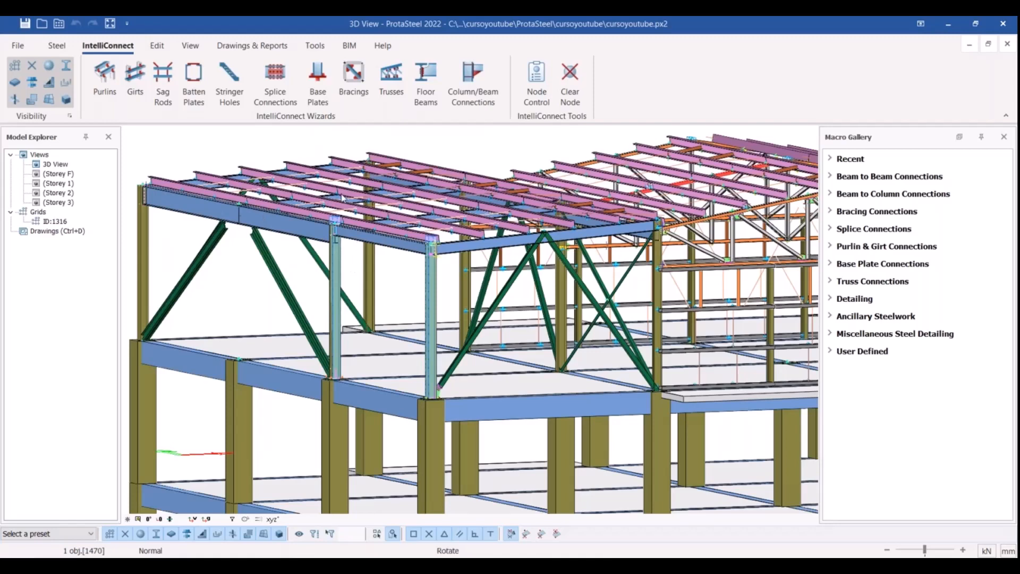
middle_drag(342, 198, 381, 224)
scroll(382, 224, down, 3)
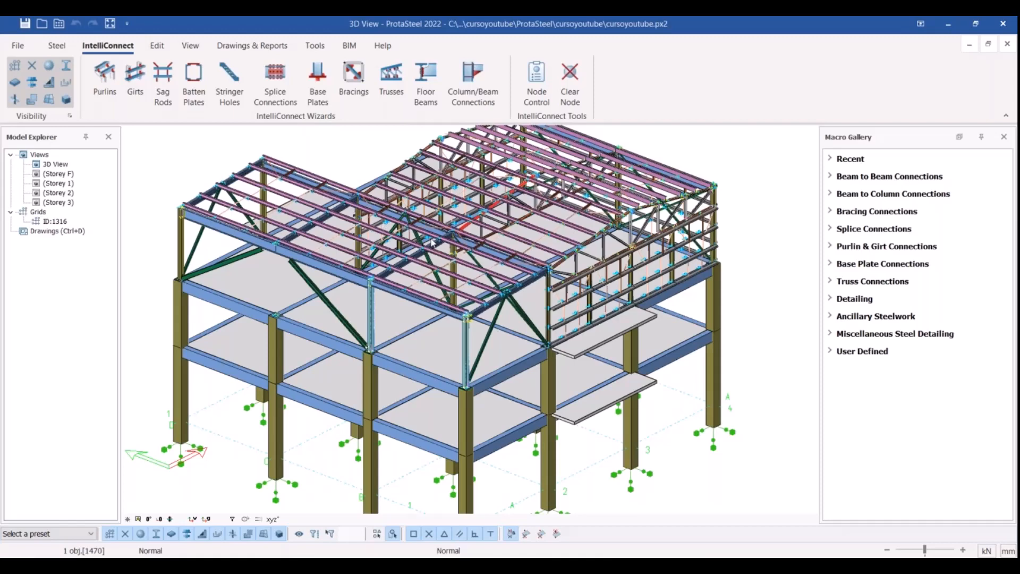
- Inspect a selected purlin of the lower roof from above and below where it rests on the beams, then clear the selection
scroll(432, 243, up, 5)
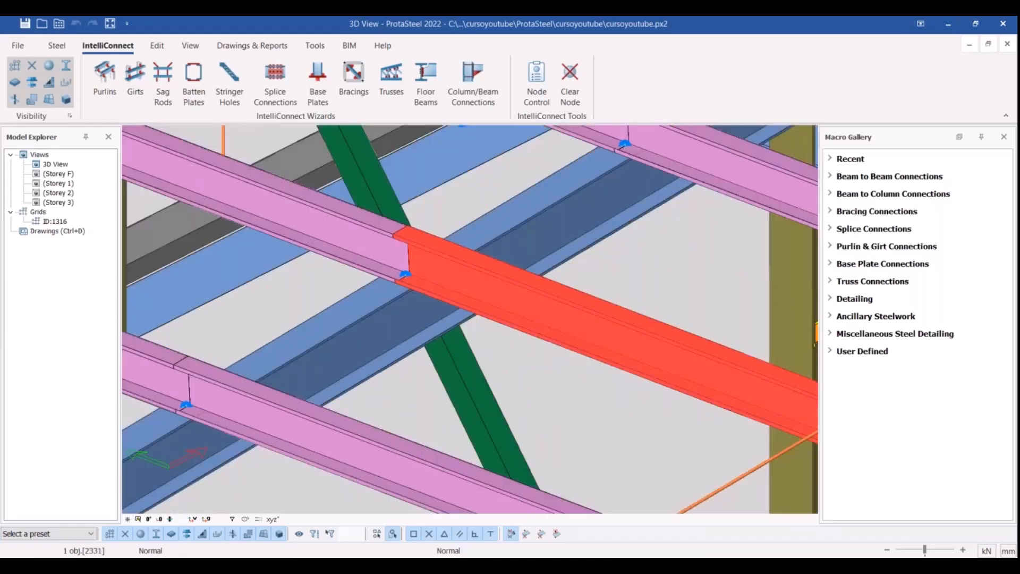
scroll(425, 269, down, 5)
middle_drag(483, 298, 430, 234)
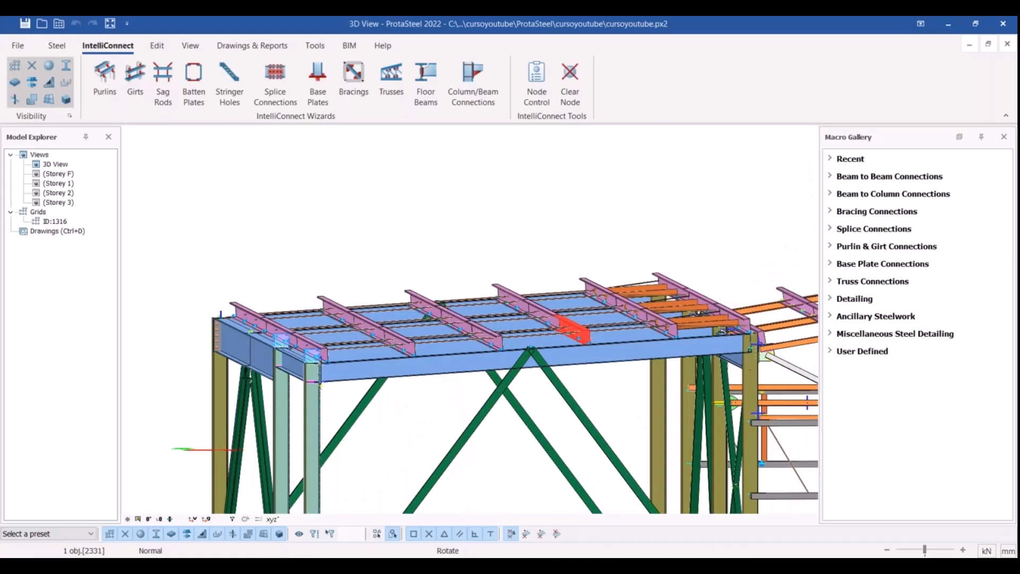
scroll(596, 313, up, 8)
scroll(489, 269, down, 4)
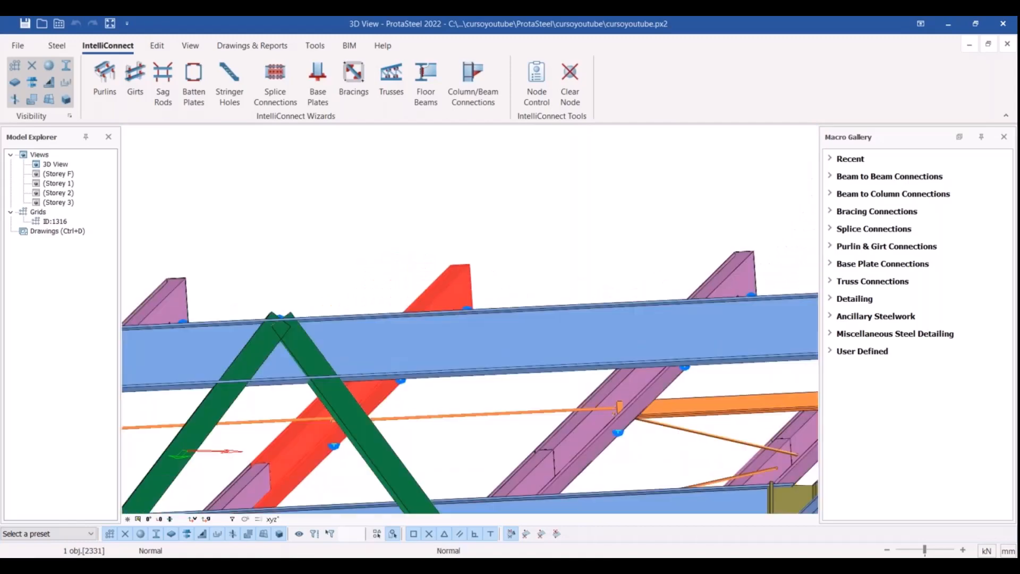
scroll(492, 272, down, 2)
middle_drag(491, 272, 523, 314)
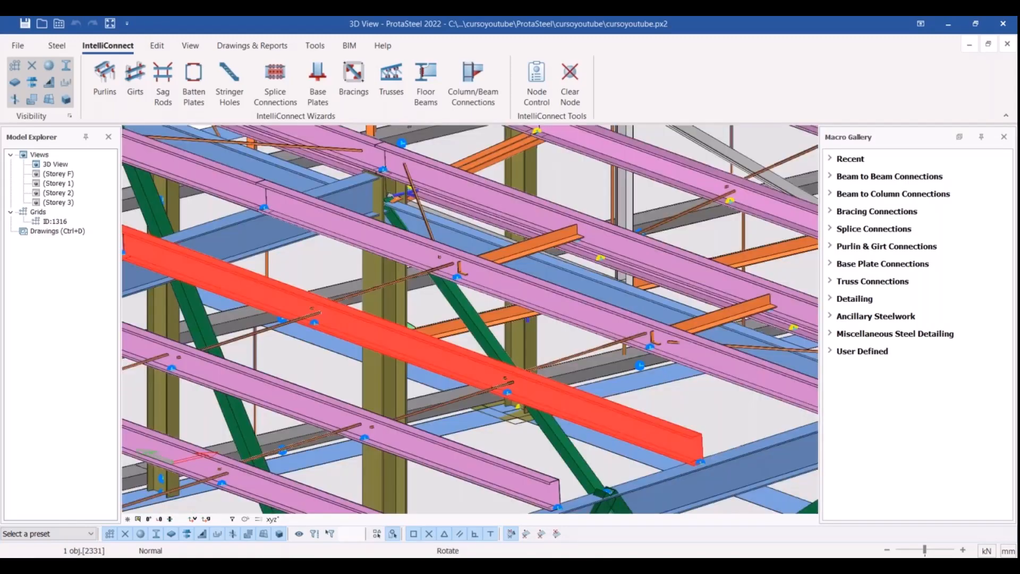
scroll(473, 282, down, 7)
click(397, 174)
scroll(567, 266, down, 1)
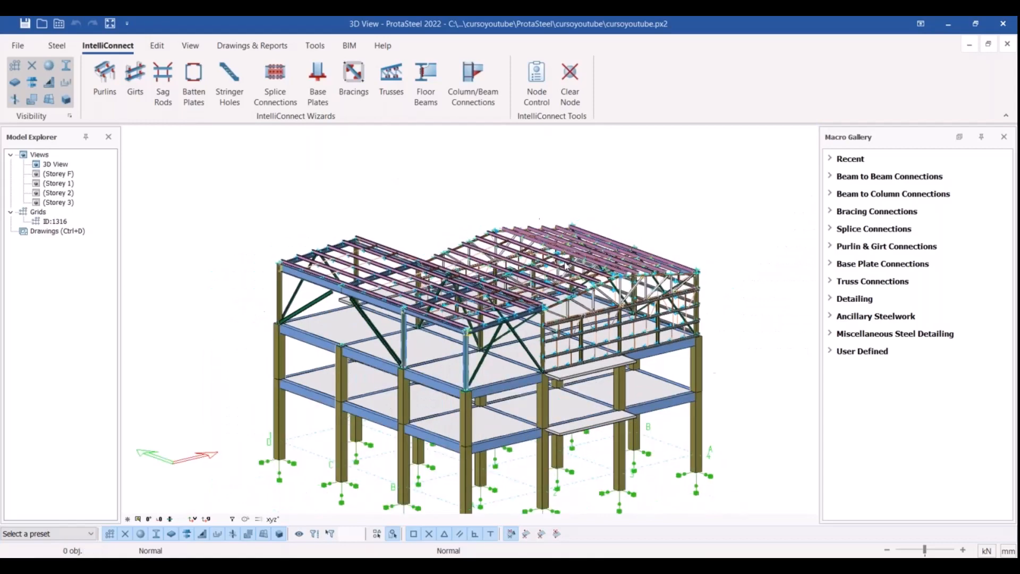
- View the building from the front, select a roof beam of the lower roof to inspect it, and clear the selection
middle_drag(566, 266, 501, 268)
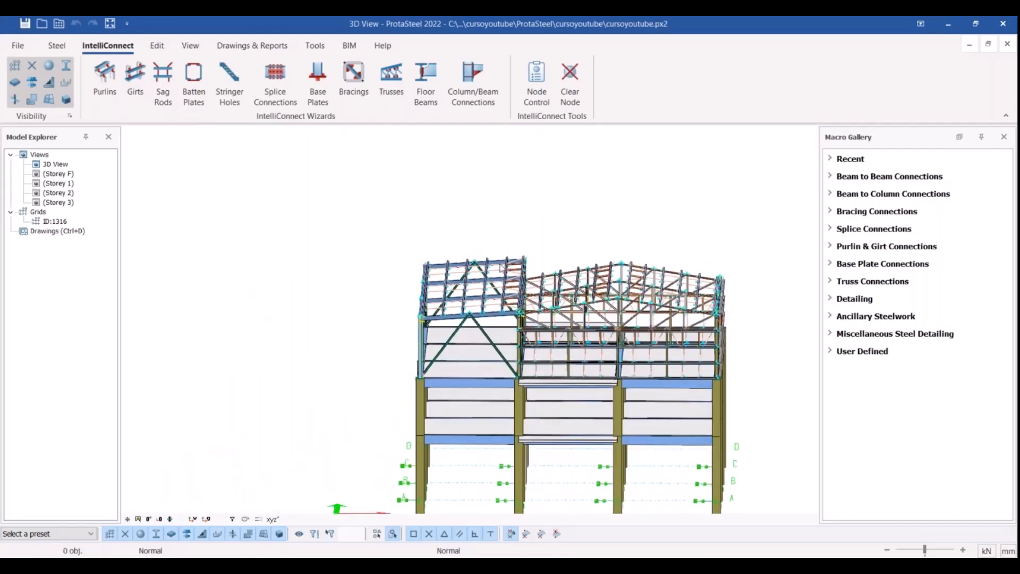
scroll(501, 268, up, 5)
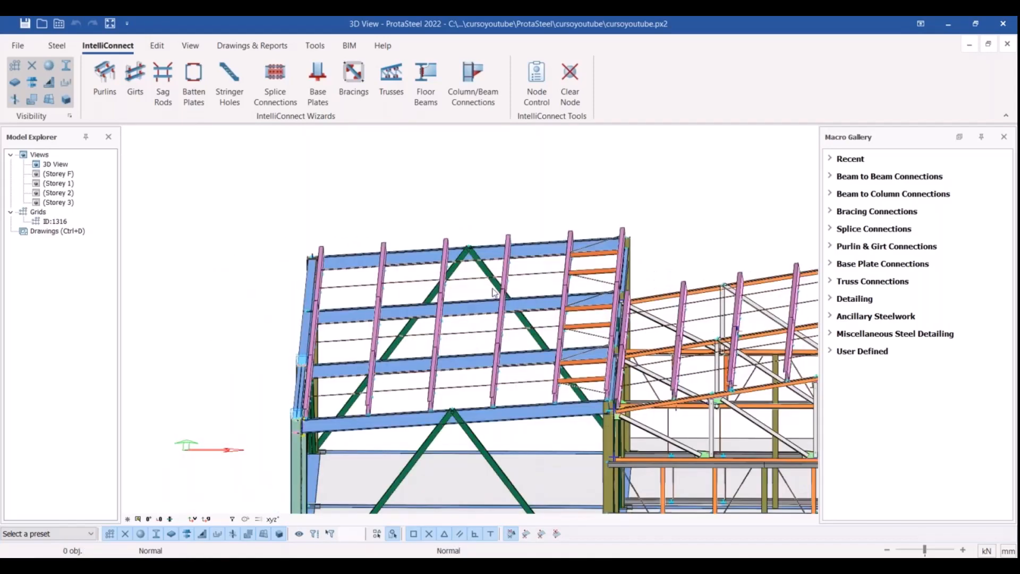
scroll(478, 311, up, 2)
click(459, 304)
middle_drag(464, 287, 404, 206)
key(Escape)
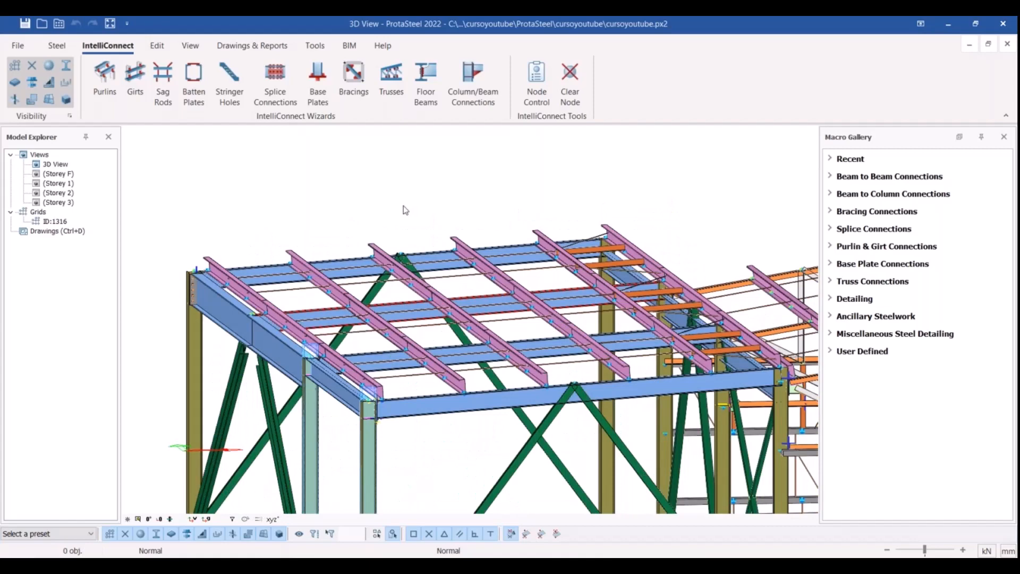
- Select the inner roof beam nearest the front of the lower roof and inspect the purlins and members meeting it
scroll(405, 210, up, 3)
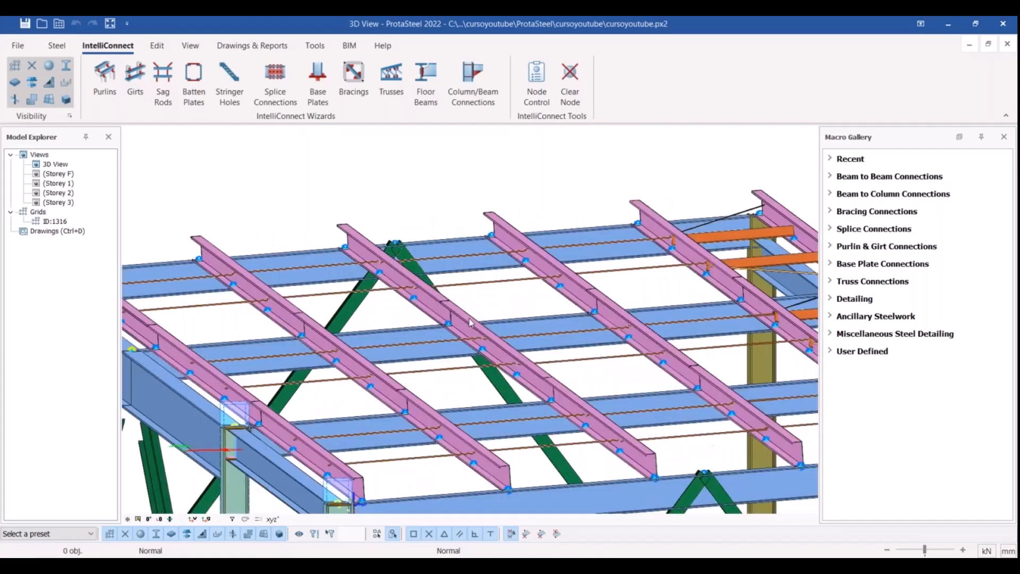
click(499, 410)
scroll(499, 410, down, 5)
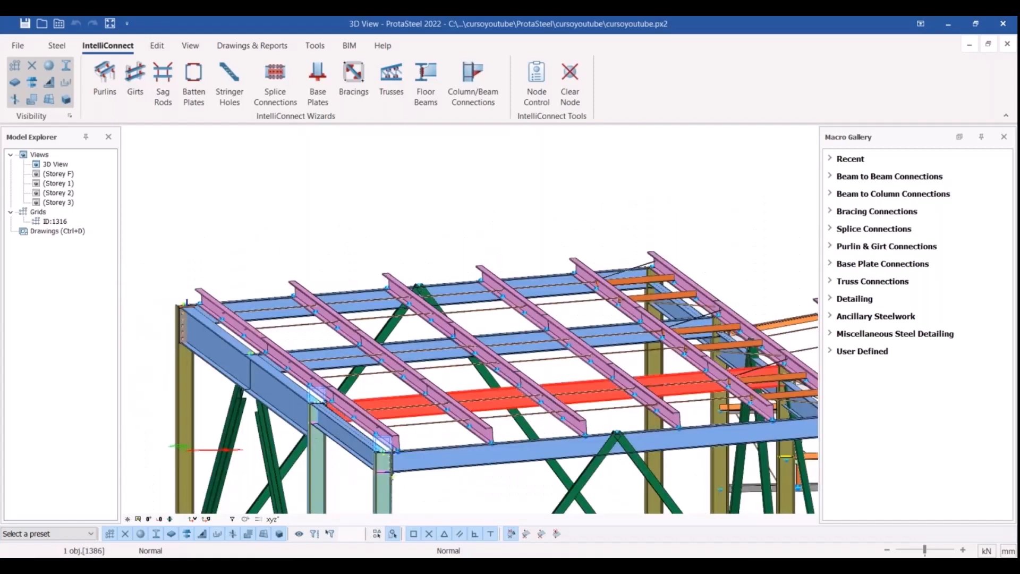
scroll(494, 348, up, 2)
scroll(494, 348, up, 2)
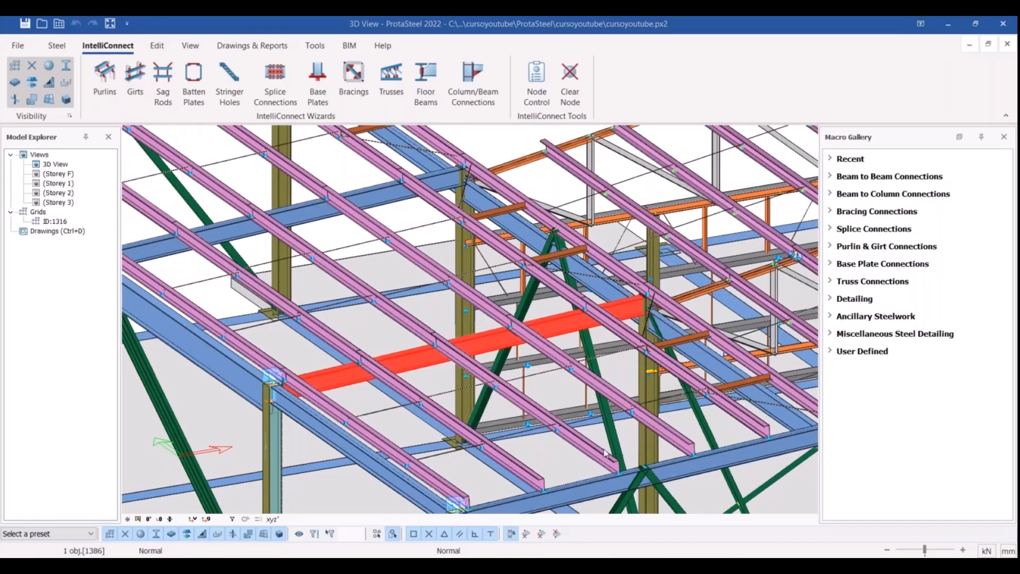
- Clear the selection and create a Purlin Connection between the inner roof beam and a purlin crossing it on the lower roof
click(566, 460)
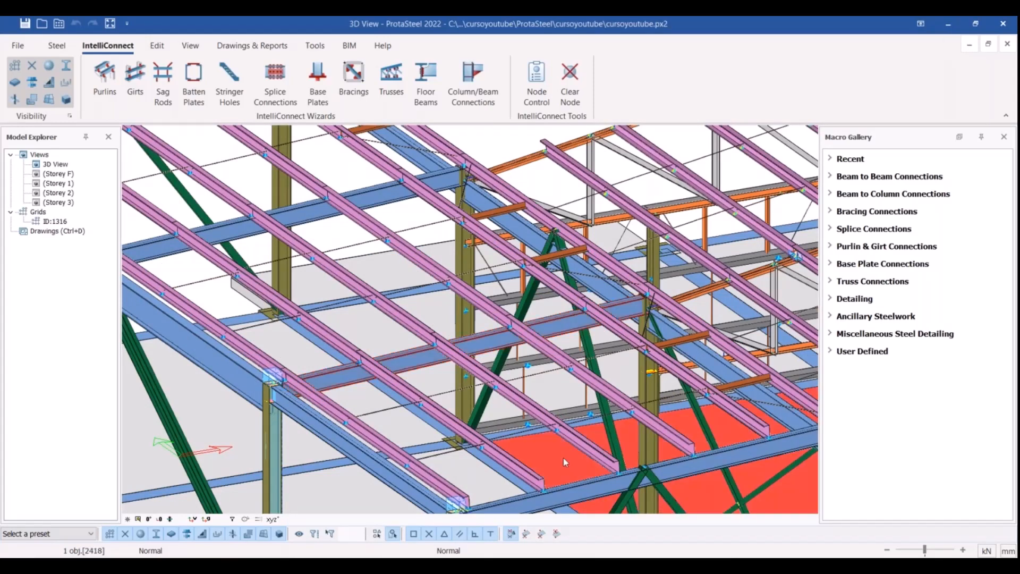
key(Escape)
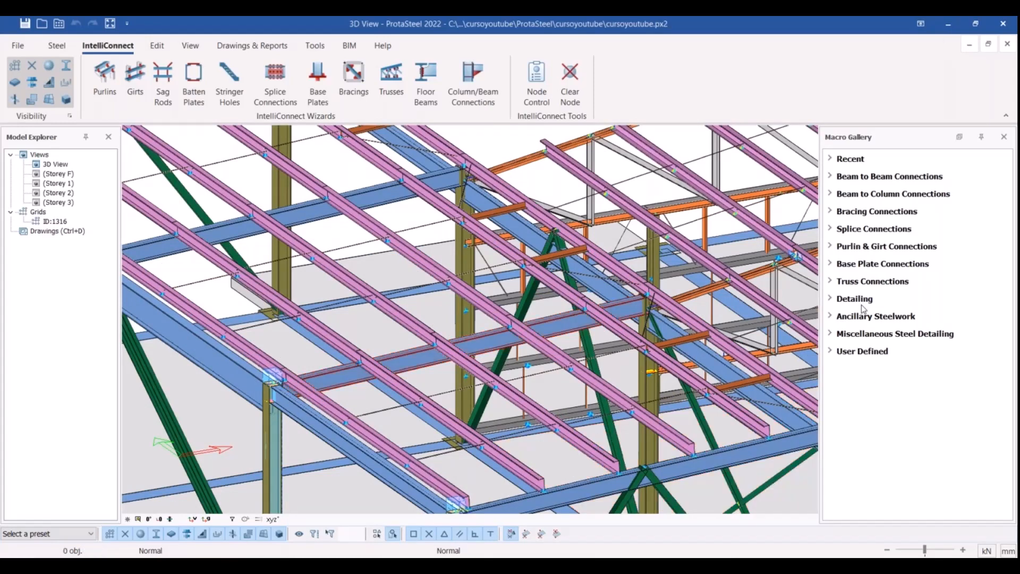
click(832, 248)
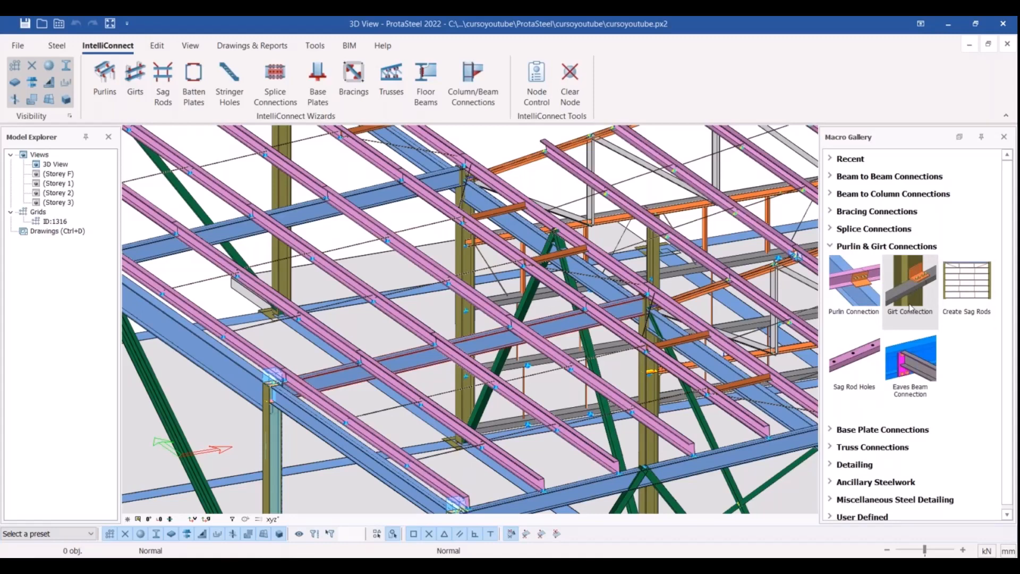
mouse_move(875, 282)
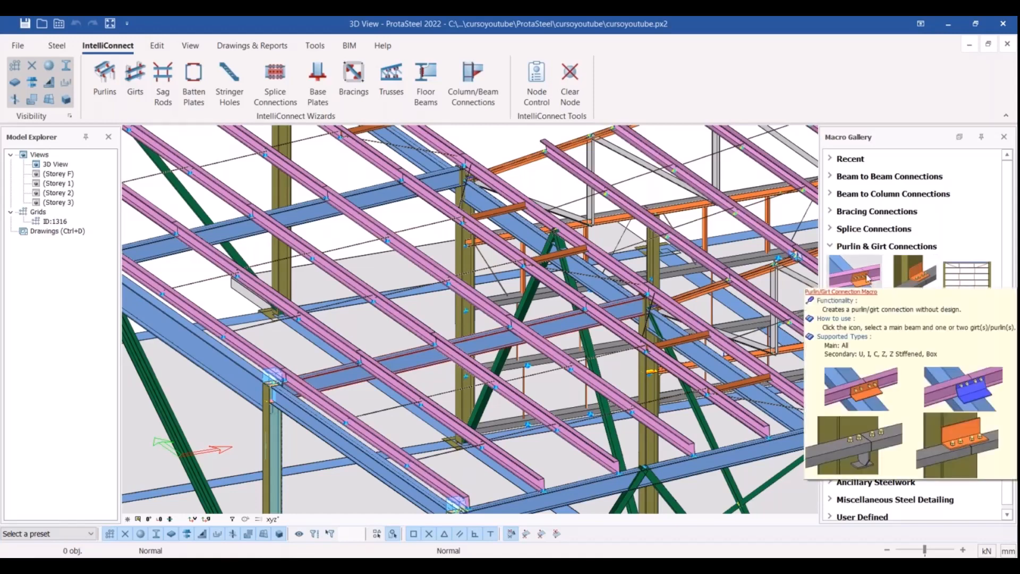
click(870, 275)
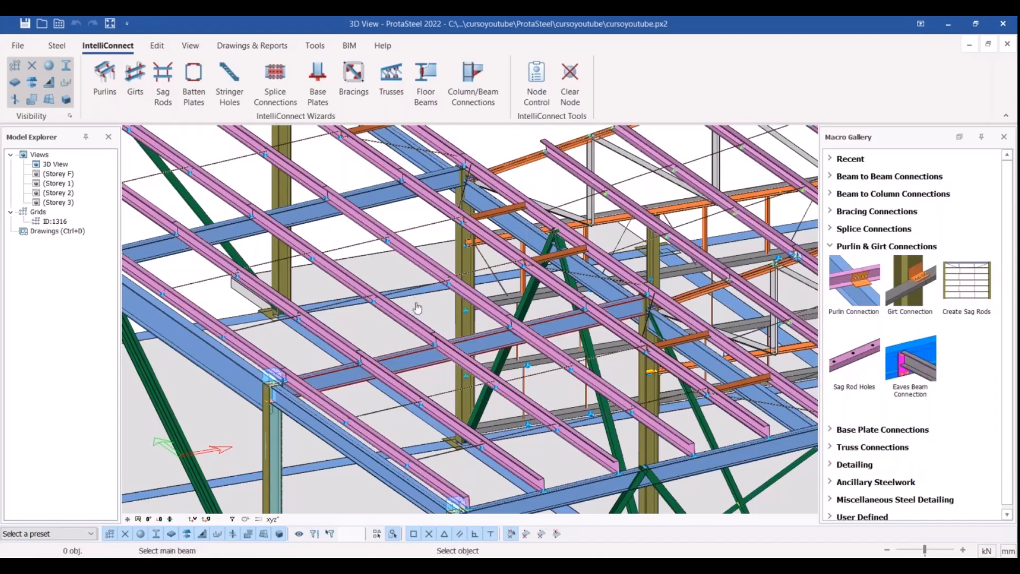
scroll(417, 308, up, 5)
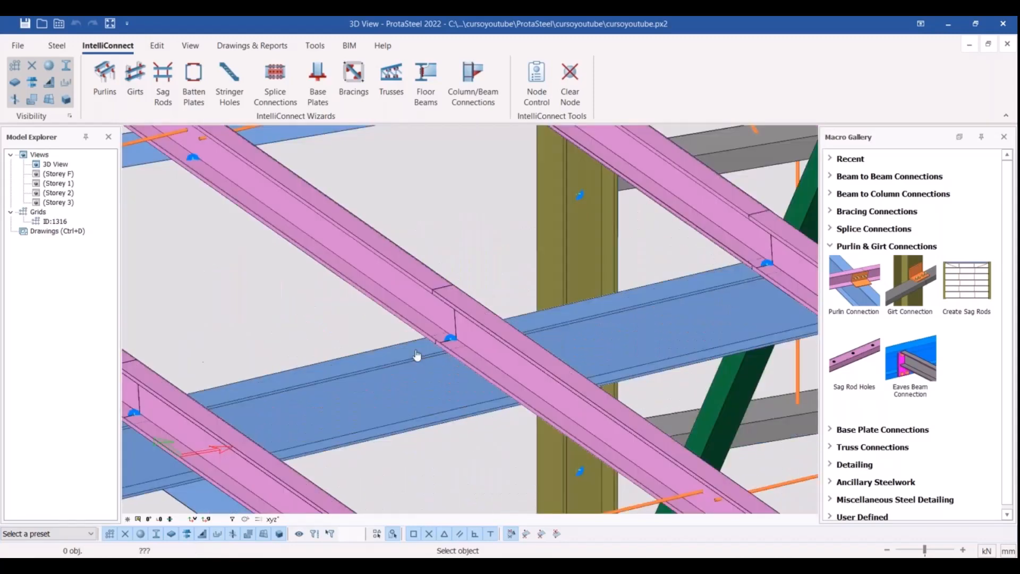
click(419, 356)
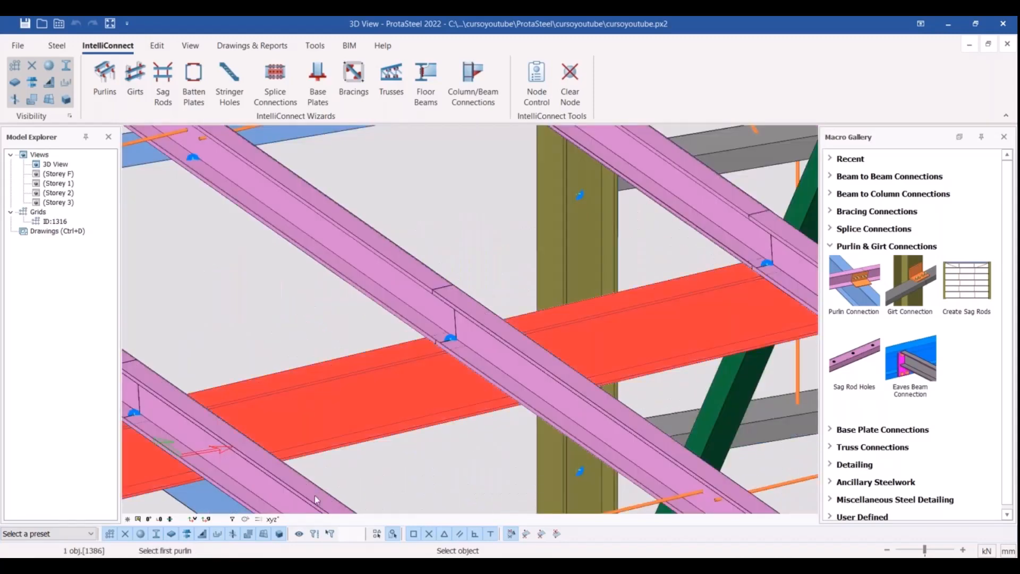
click(470, 313)
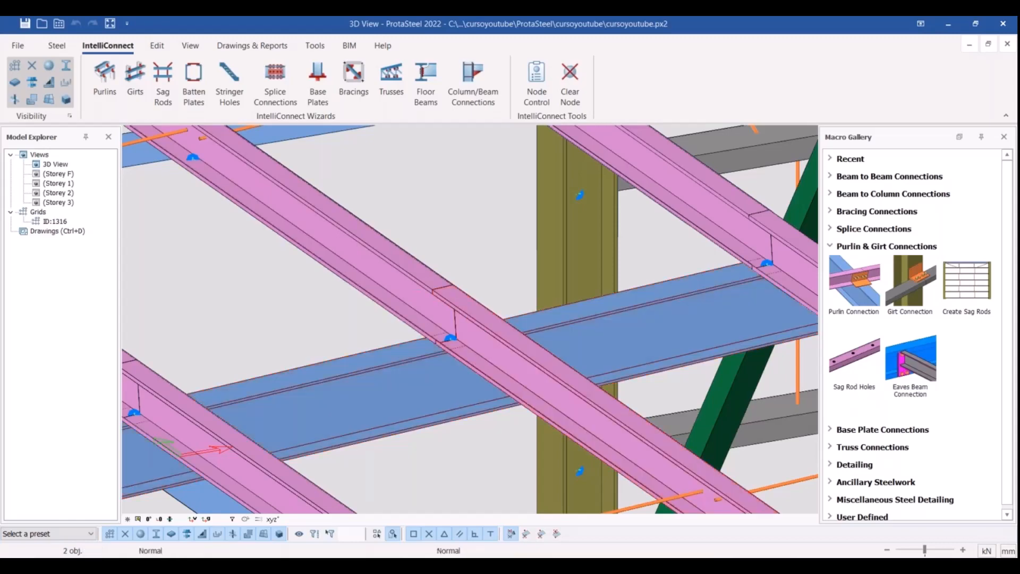
scroll(427, 318, up, 1)
key(Escape)
scroll(465, 319, up, 1)
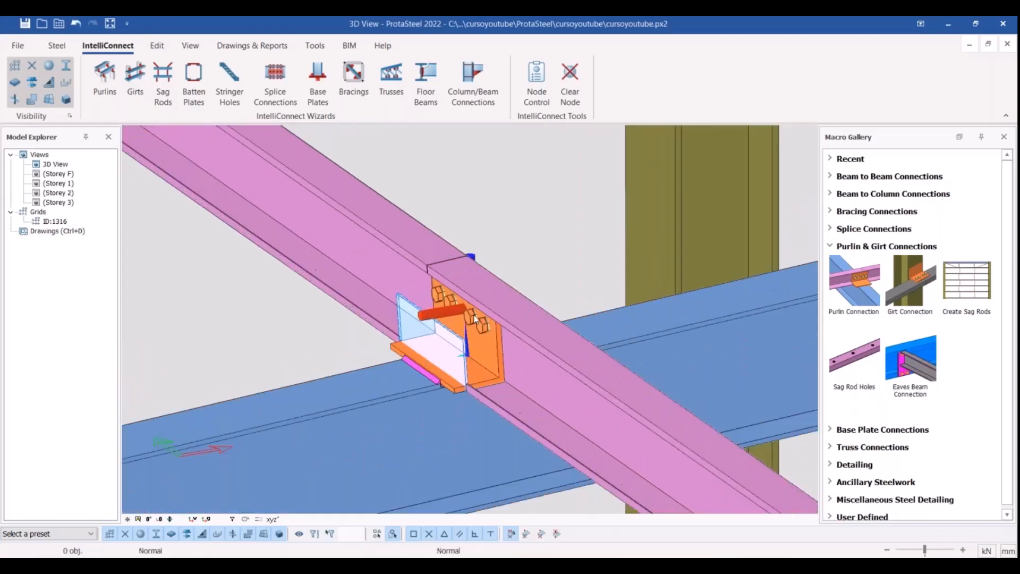
- Inspect the new purlin connection's bolts and cleat, and enable Reversed Cleat in its macro properties
click(475, 320)
middle_drag(475, 319, 416, 402)
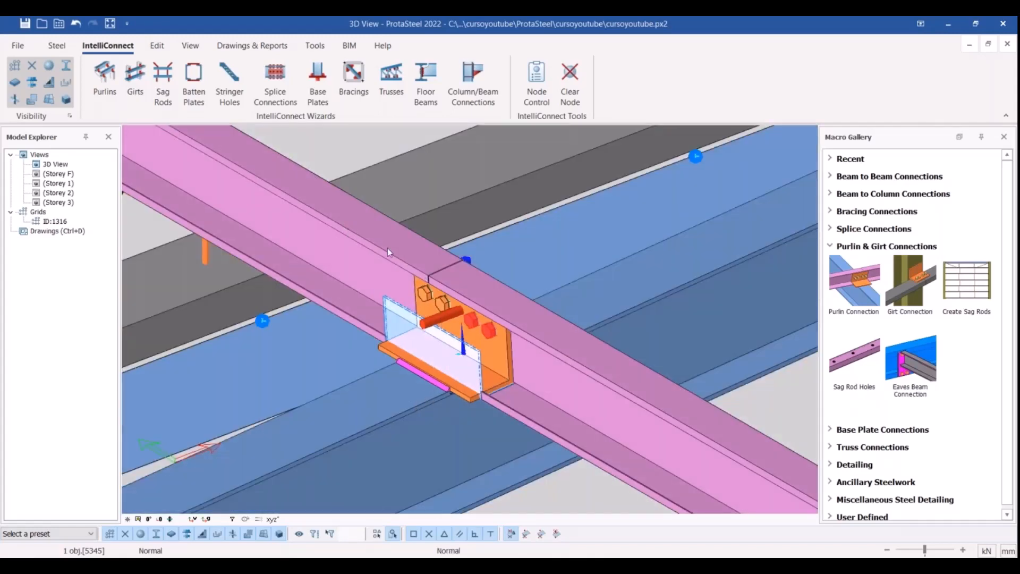
click(442, 321)
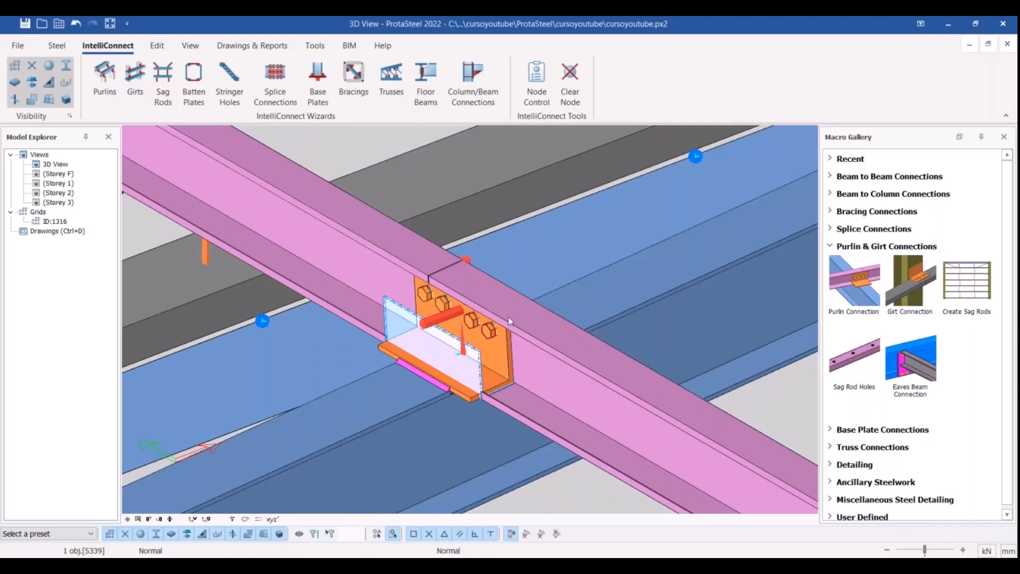
double_click(512, 366)
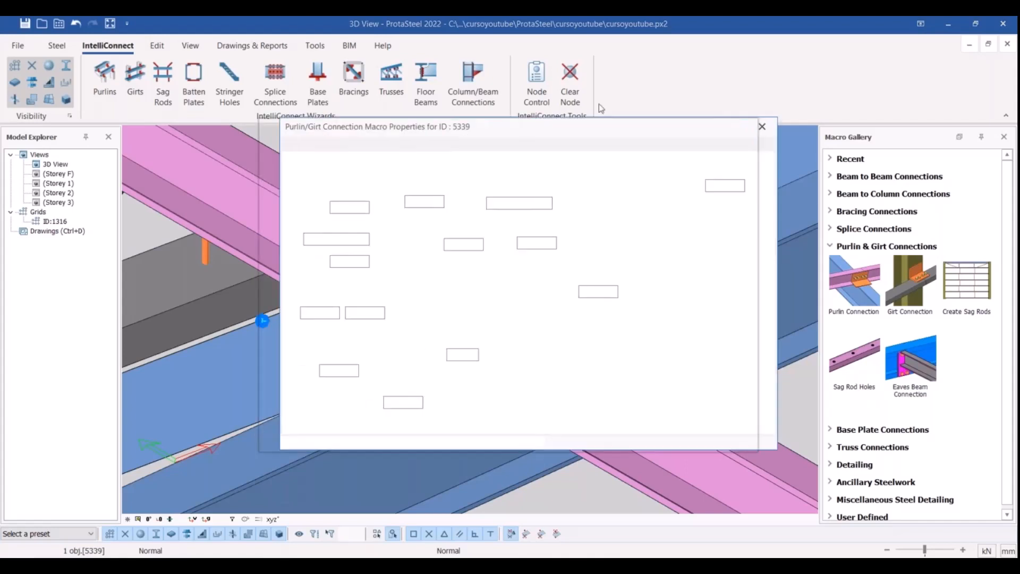
drag(459, 126, 703, 32)
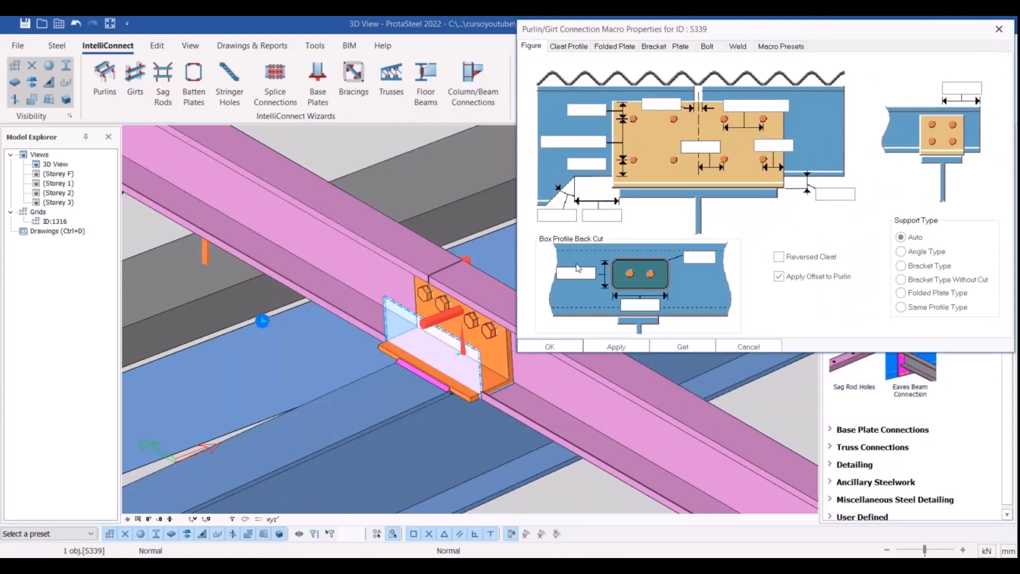
click(778, 259)
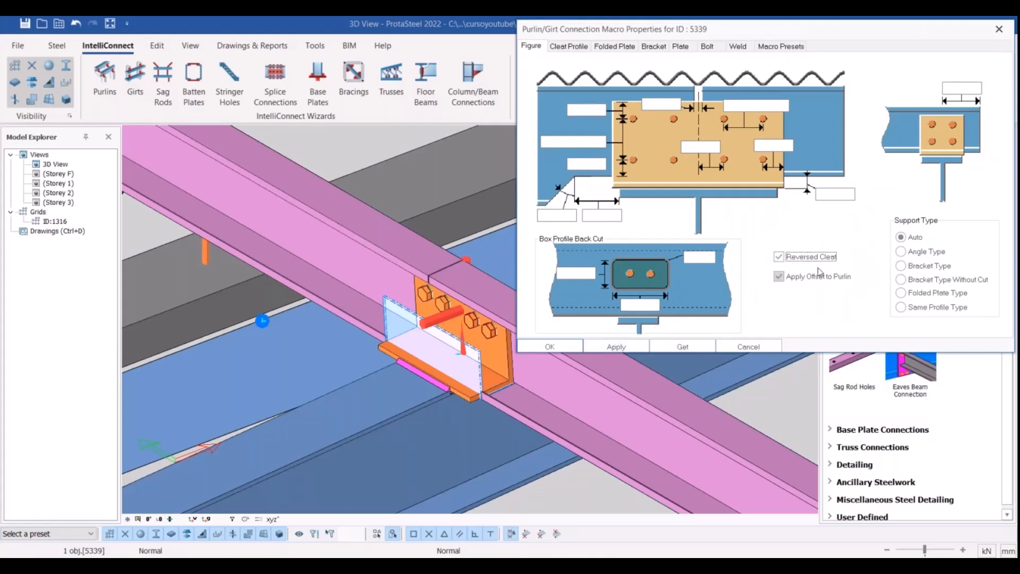
click(600, 347)
click(555, 349)
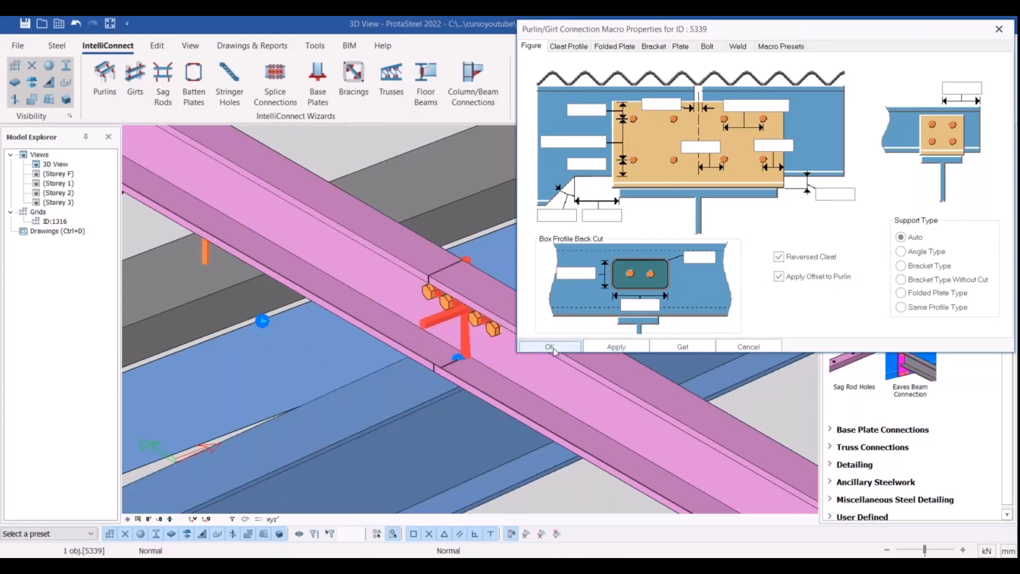
- Examine the modified purlin connection from several sides, then view the lower roof and trusses from the front
scroll(404, 311, down, 5)
middle_drag(405, 310, 346, 324)
scroll(430, 322, up, 5)
scroll(430, 322, down, 2)
middle_drag(430, 322, 621, 281)
scroll(524, 330, down, 2)
scroll(523, 327, down, 10)
middle_drag(577, 346, 452, 263)
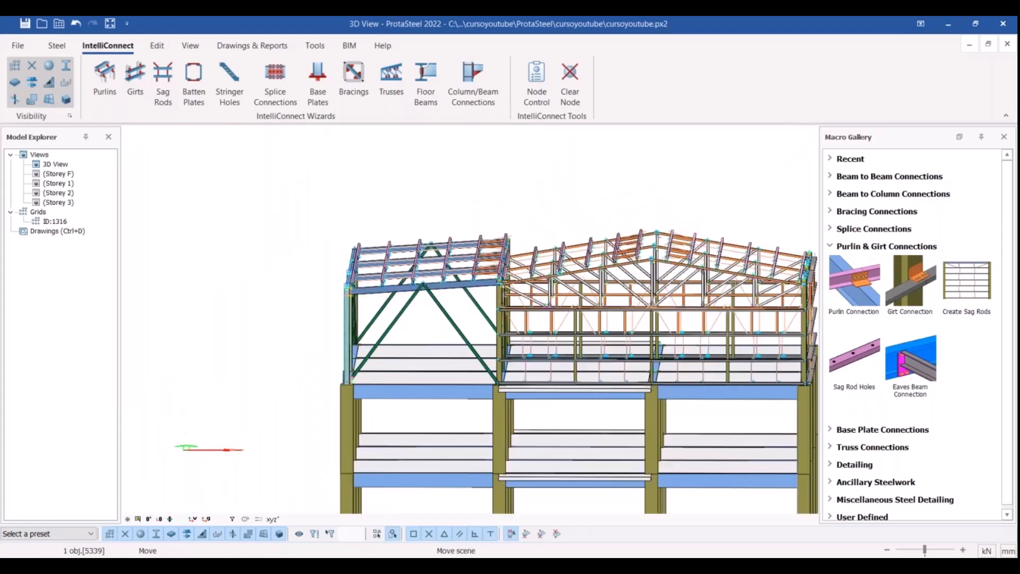
- In the XZ view, select the four intermediate purlins of the lower roof with a selection window
click(272, 519)
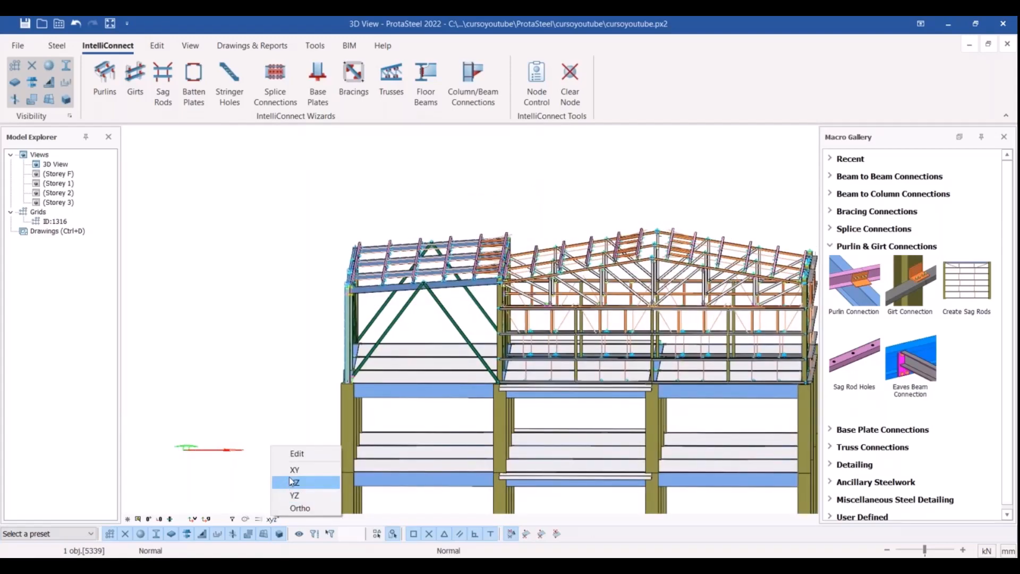
click(289, 481)
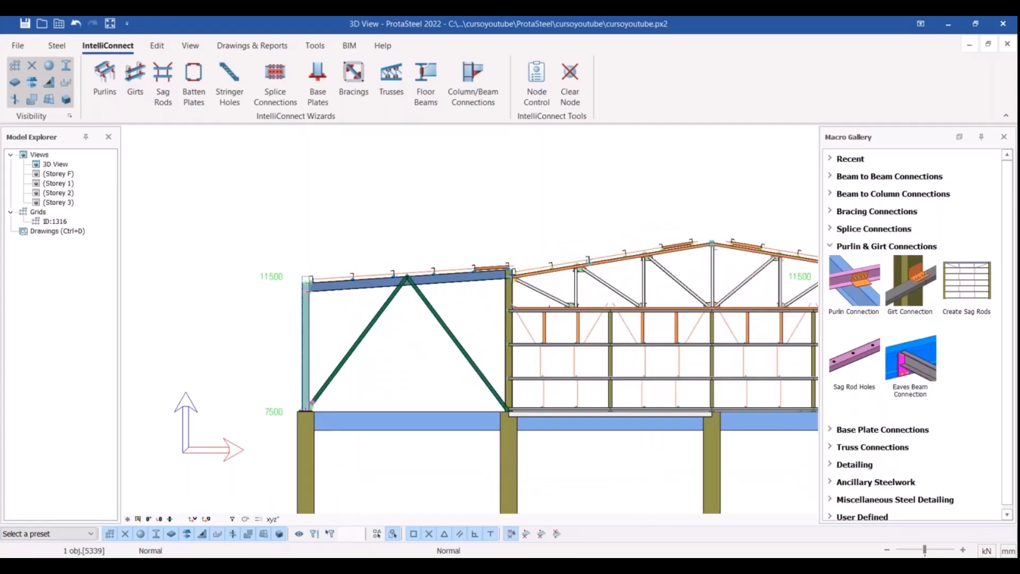
scroll(497, 253, up, 3)
drag(495, 252, 236, 347)
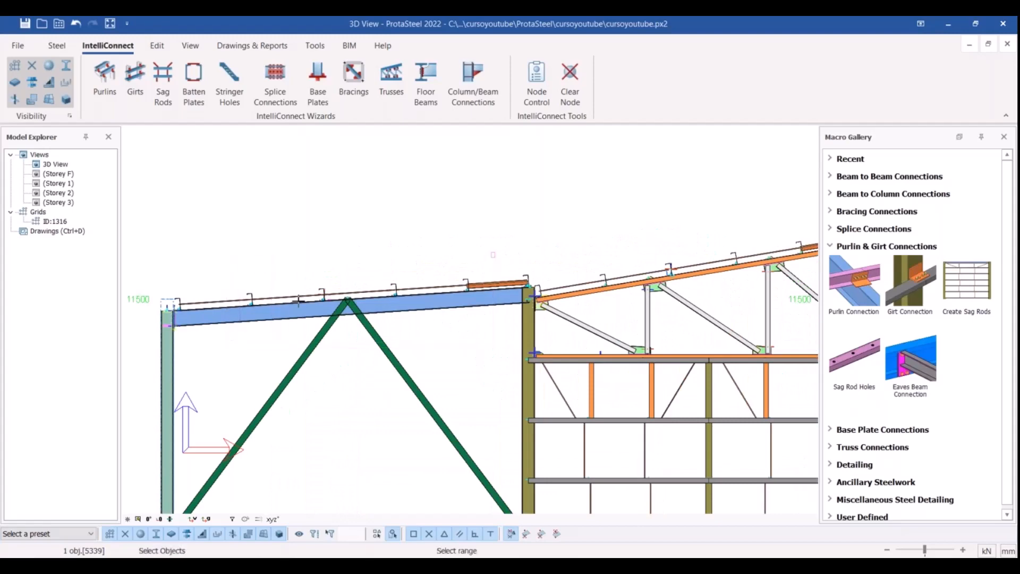
drag(214, 245, 494, 346)
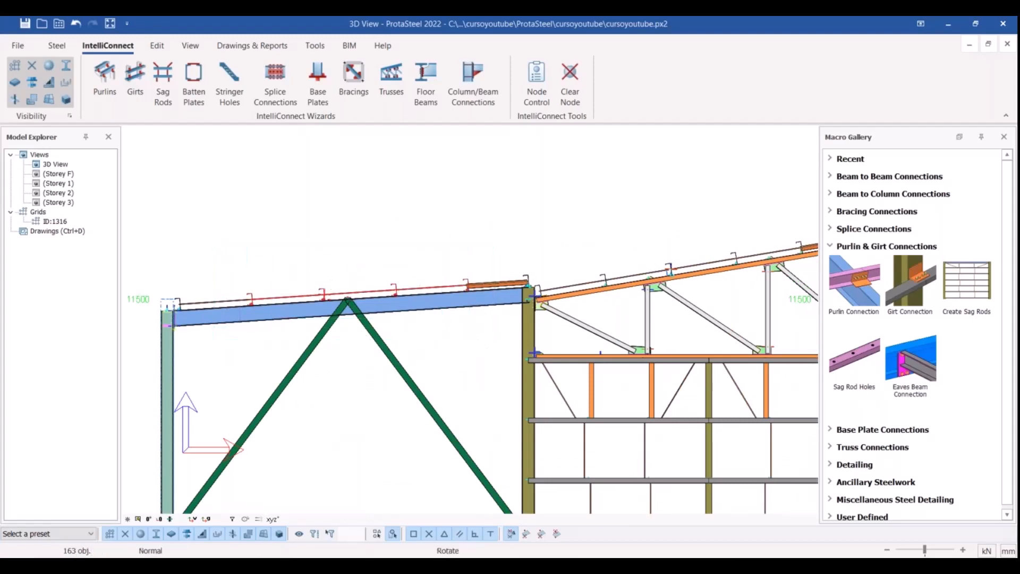
middle_drag(330, 282, 393, 348)
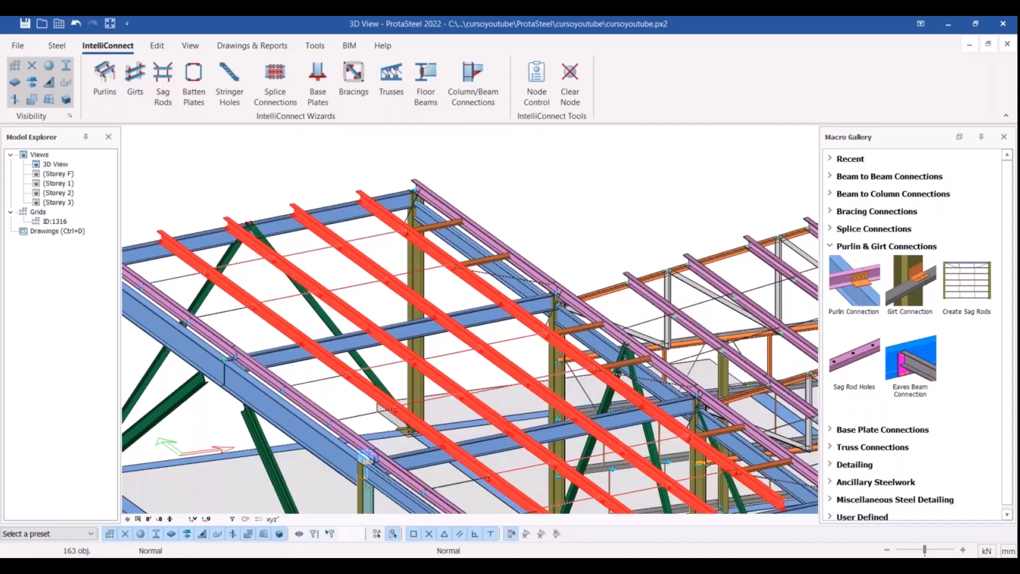
- From the XZ view, add the sloping roof beams beneath the selected purlins to the selection with a crossing window
scroll(229, 372, down, 2)
click(276, 519)
click(303, 486)
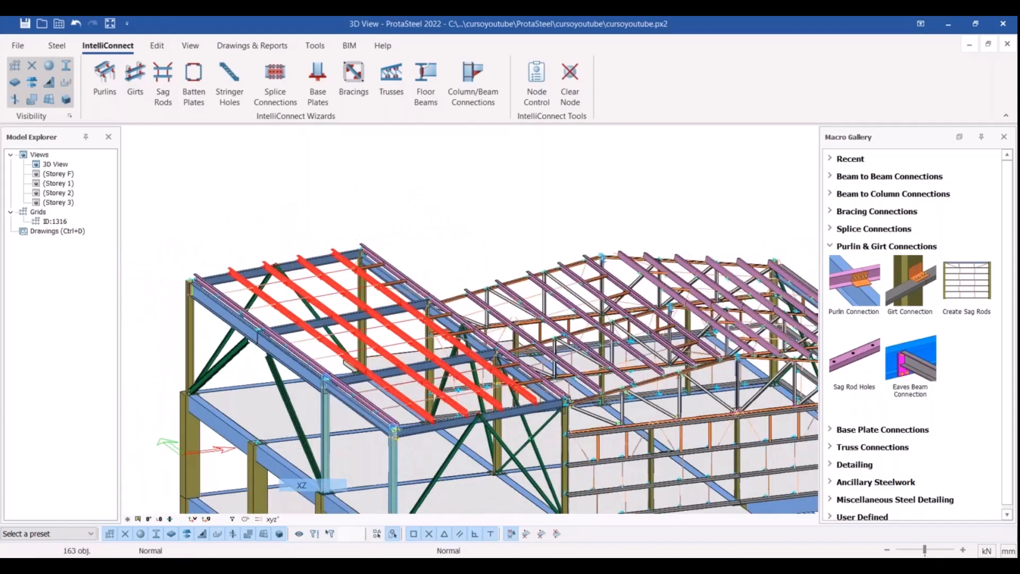
drag(298, 341, 170, 348)
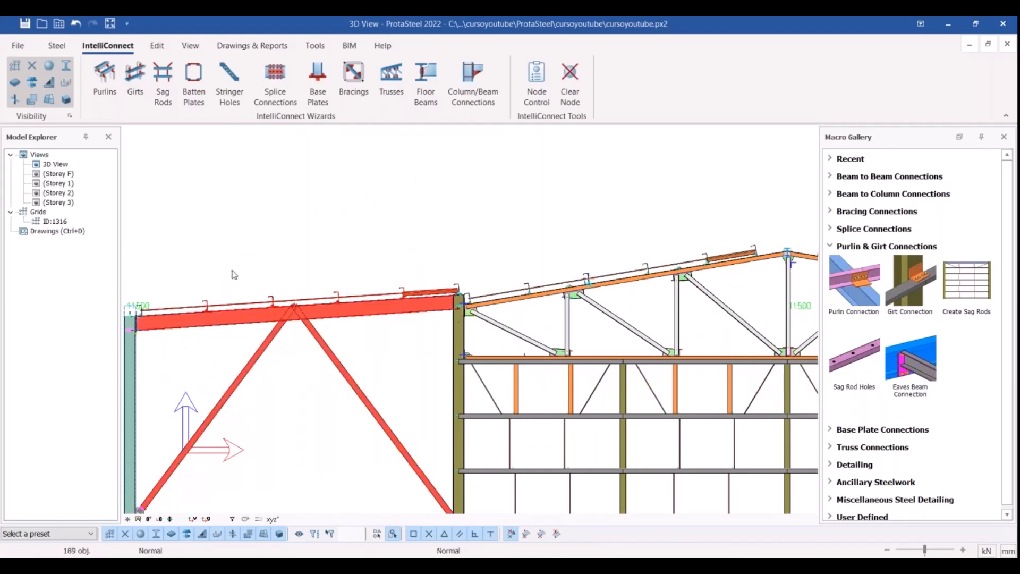
middle_drag(234, 275, 285, 322)
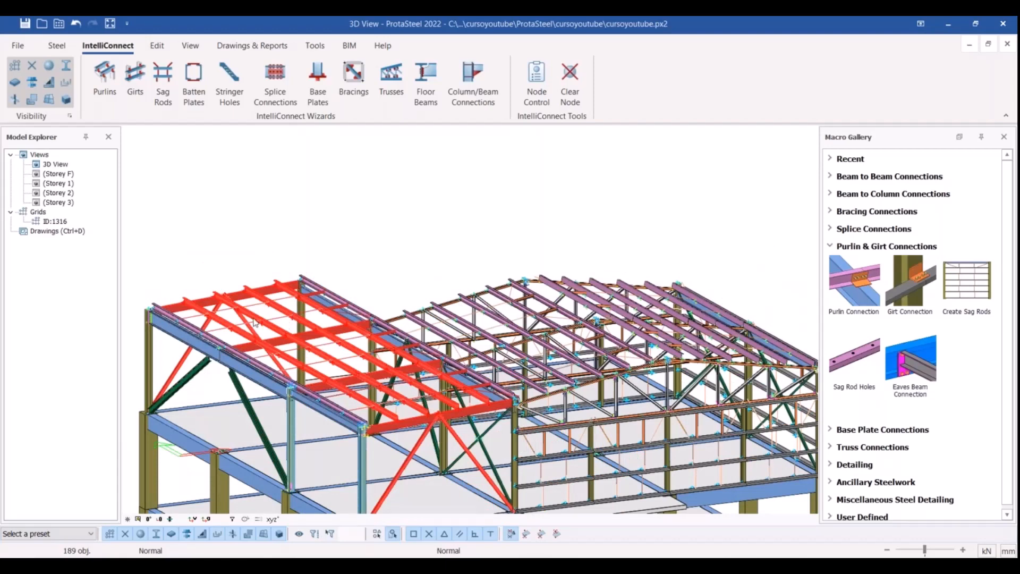
scroll(255, 323, up, 2)
scroll(328, 355, up, 1)
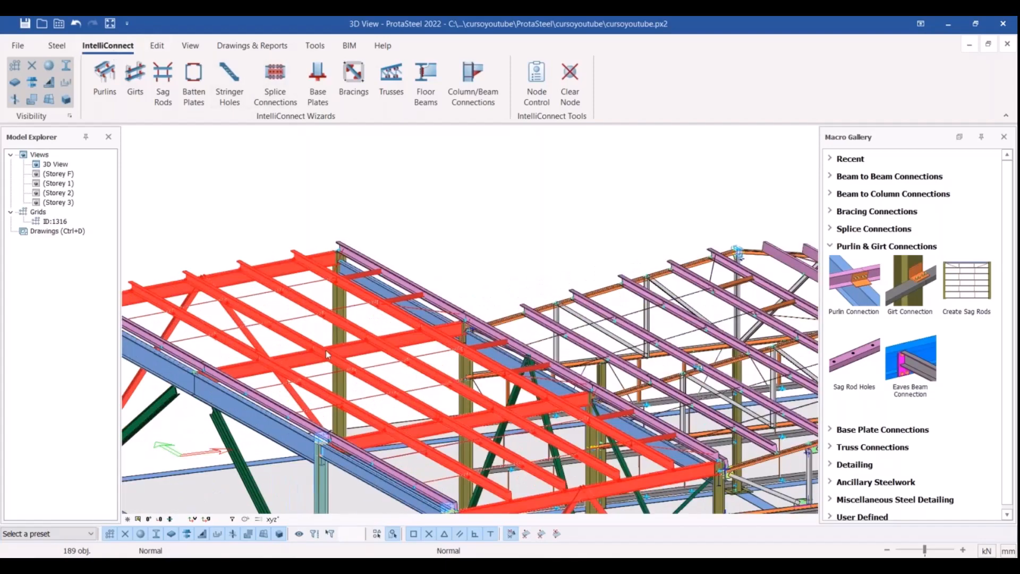
- Create IntelliConnect purlin connections for the selected members using Angle Type with Reversed Cleat, then close the report and clear the selection
right_click(328, 355)
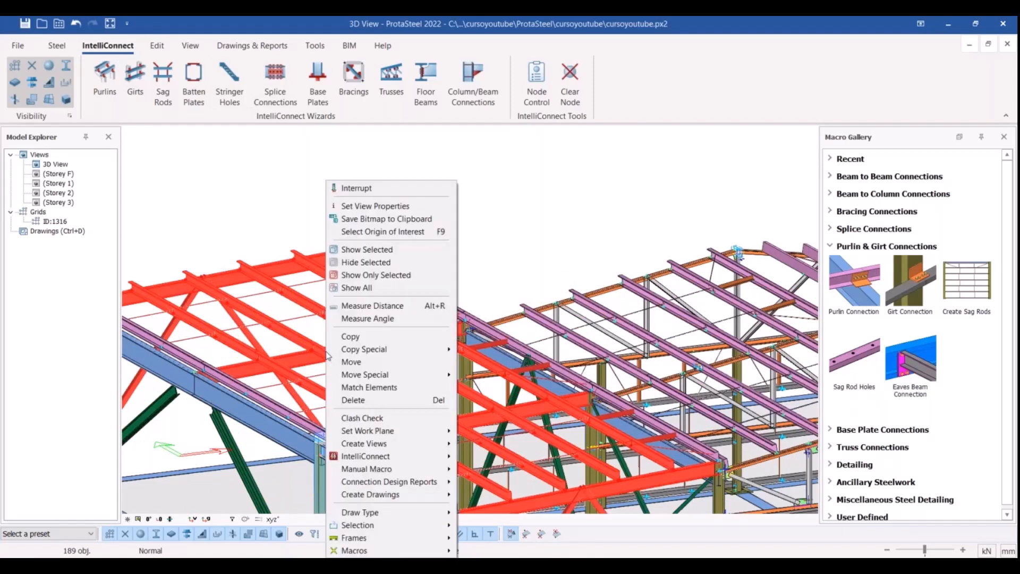
mouse_move(338, 460)
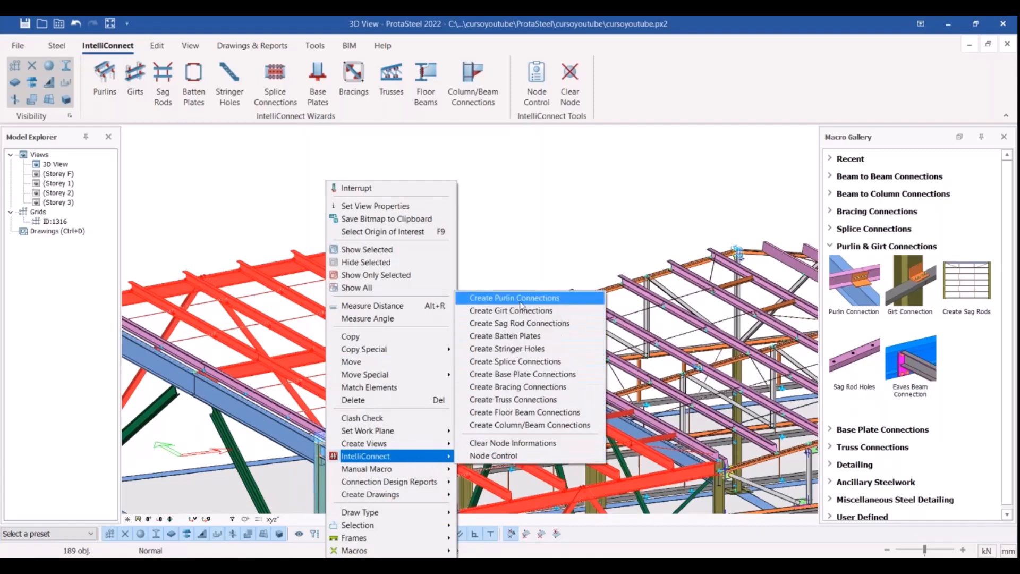
click(547, 299)
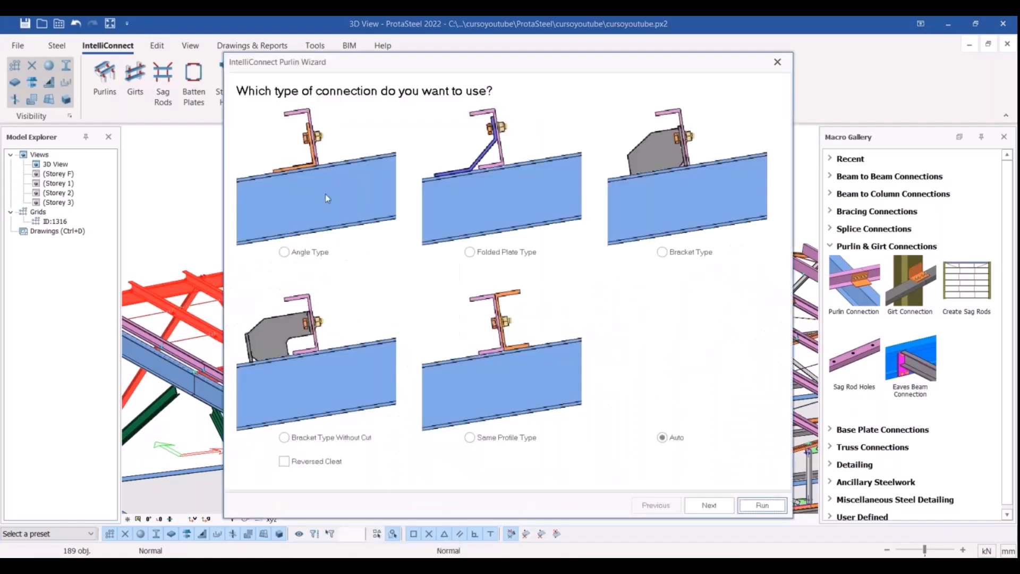
click(285, 253)
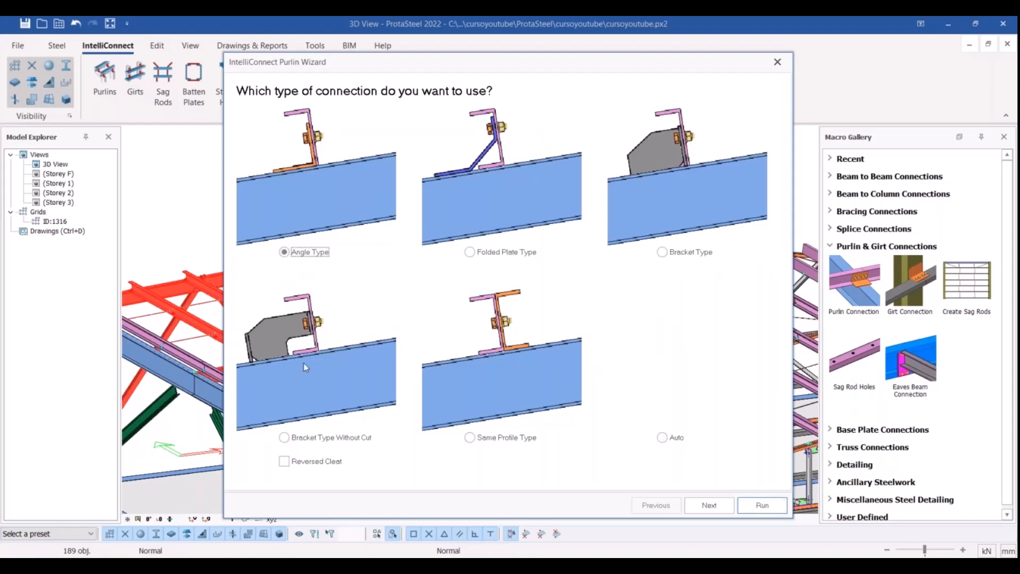
click(285, 462)
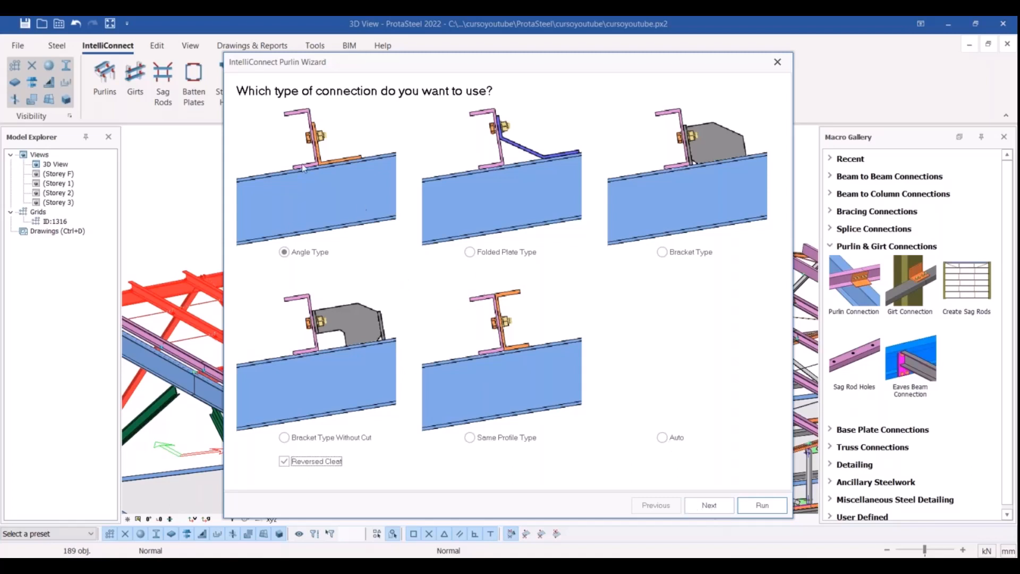
click(769, 507)
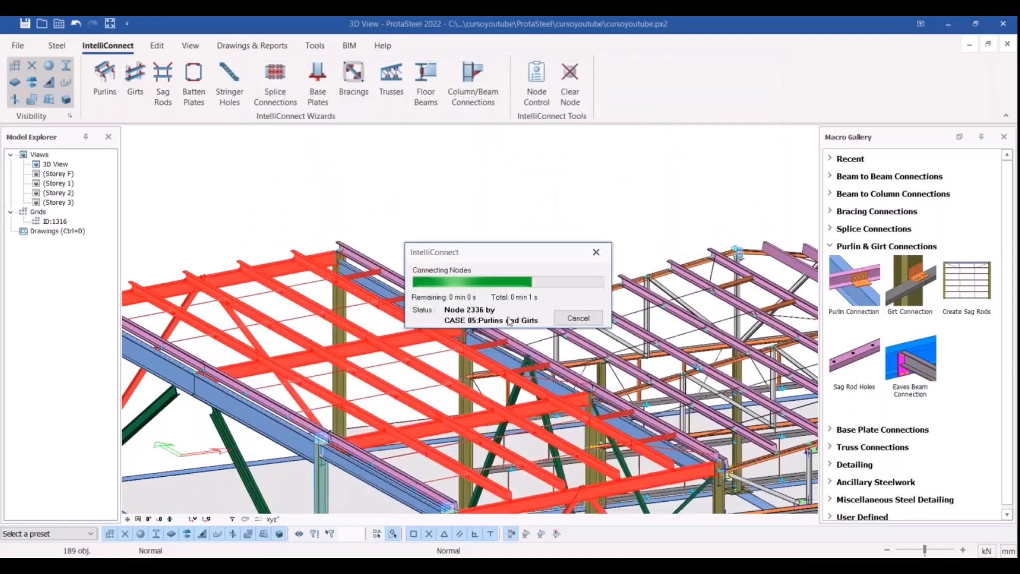
key(alt+F4)
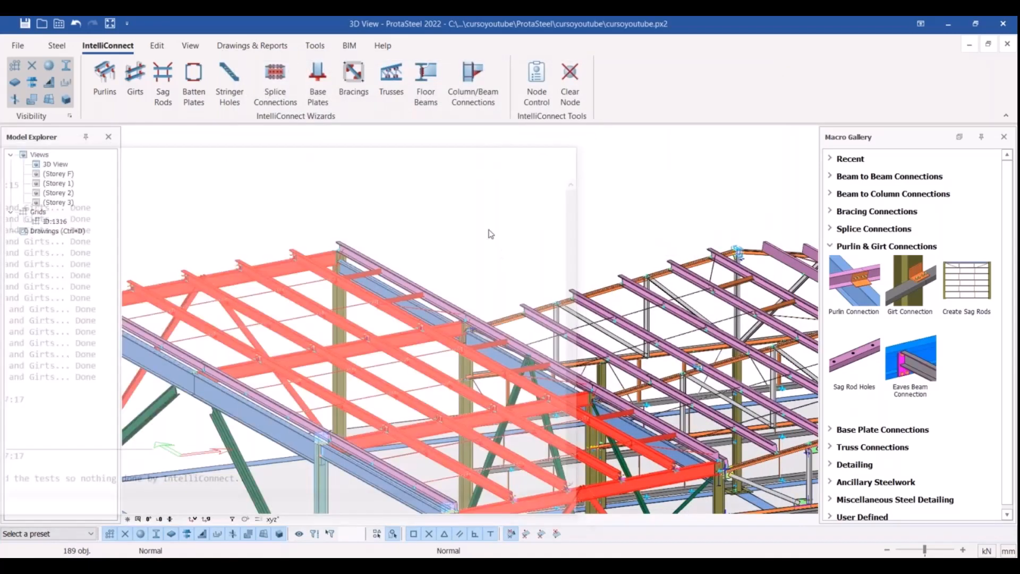
key(Escape)
- Inspect the generated purlin connections and their bolts where the lower roof purlins cross the beams
scroll(264, 359, up, 3)
scroll(257, 365, up, 5)
click(298, 353)
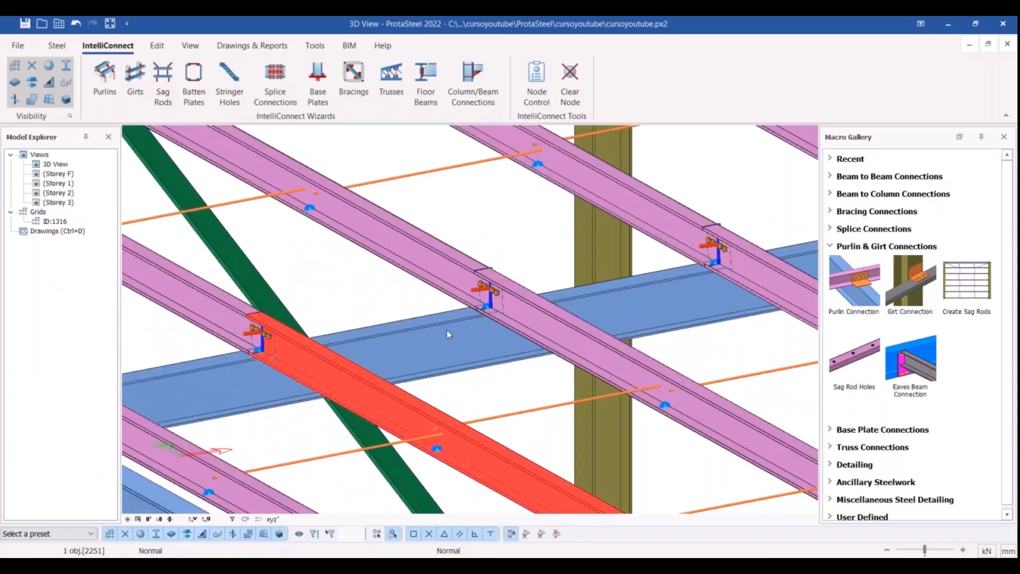
scroll(448, 330, down, 1)
scroll(487, 301, up, 4)
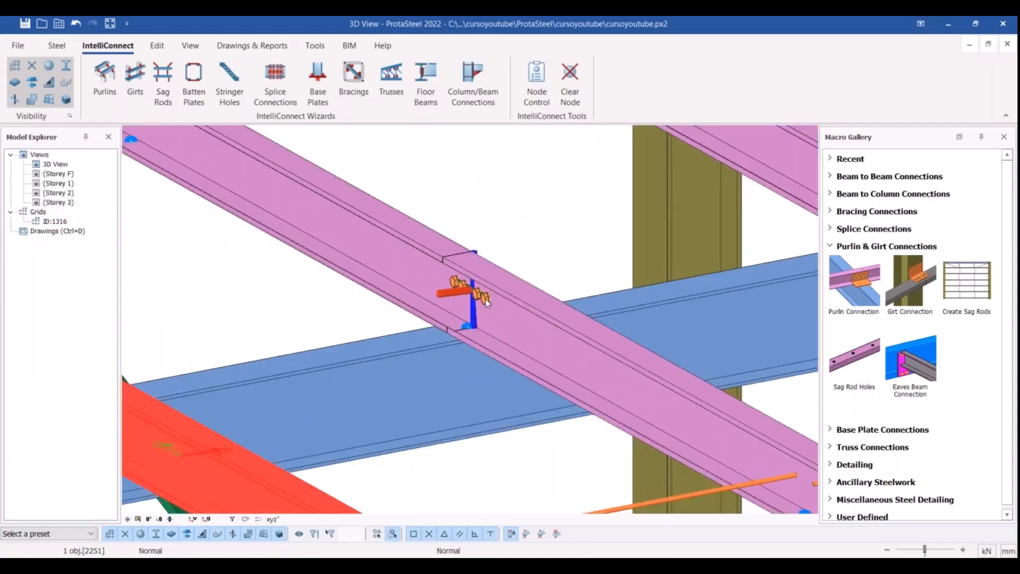
click(486, 302)
scroll(486, 303, down, 4)
middle_drag(483, 319, 372, 345)
scroll(551, 313, down, 5)
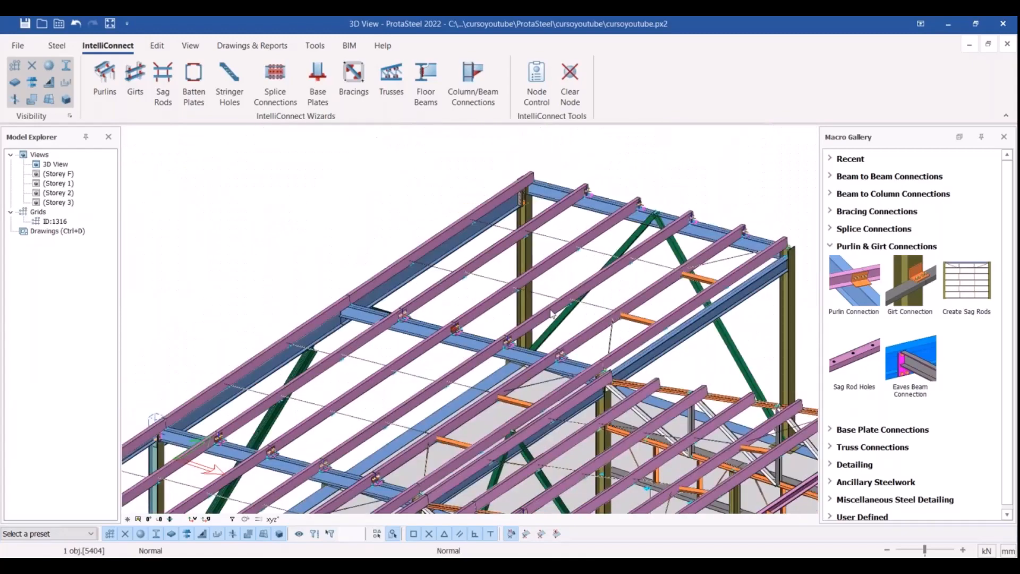
- Examine the purlin cleats on the end and intermediate beams of the lower sloping roof from several positions along it
scroll(551, 314, up, 5)
scroll(307, 198, down, 3)
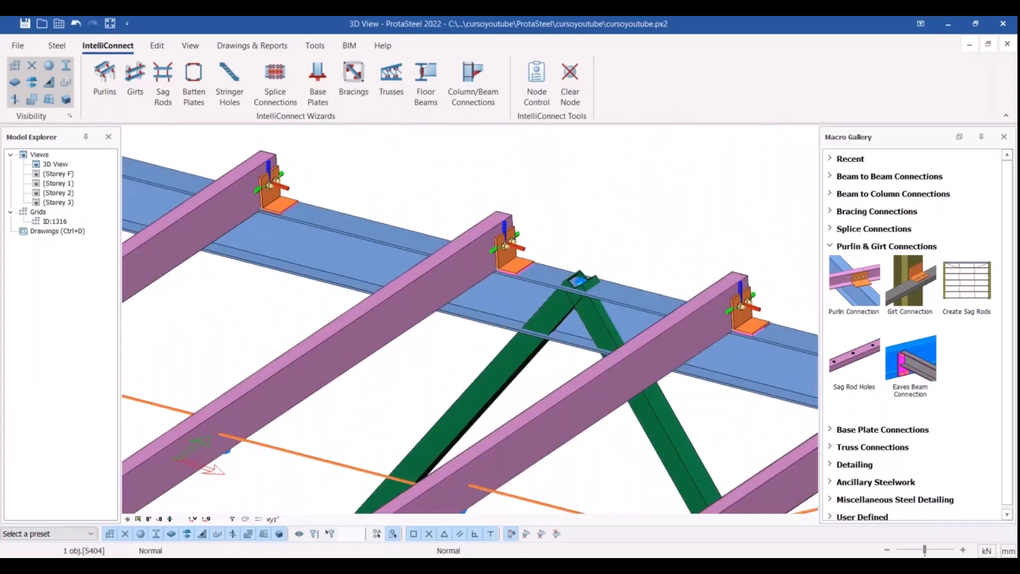
scroll(494, 233, down, 2)
middle_drag(495, 233, 496, 212)
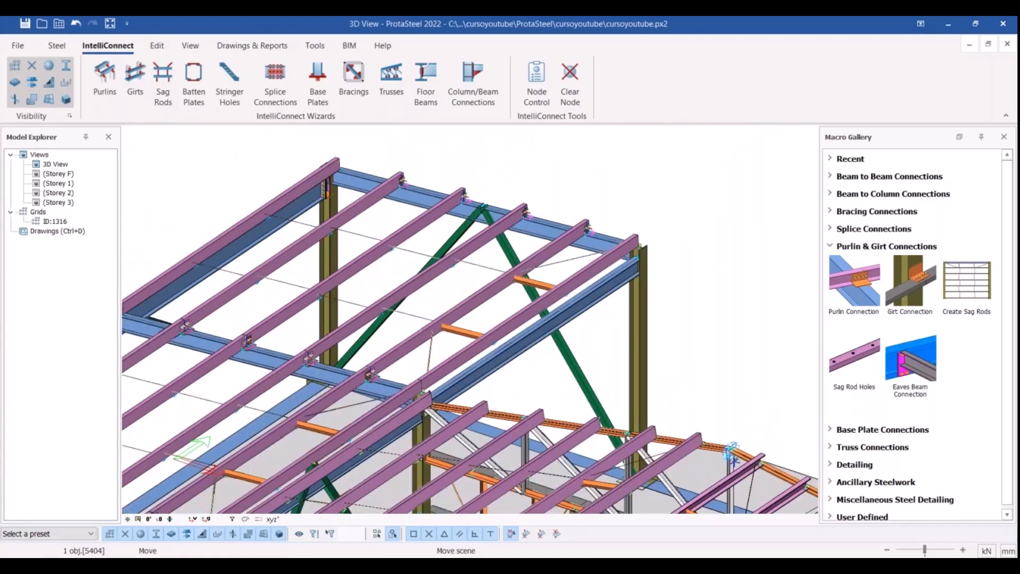
middle_drag(212, 468, 508, 252)
scroll(382, 305, up, 3)
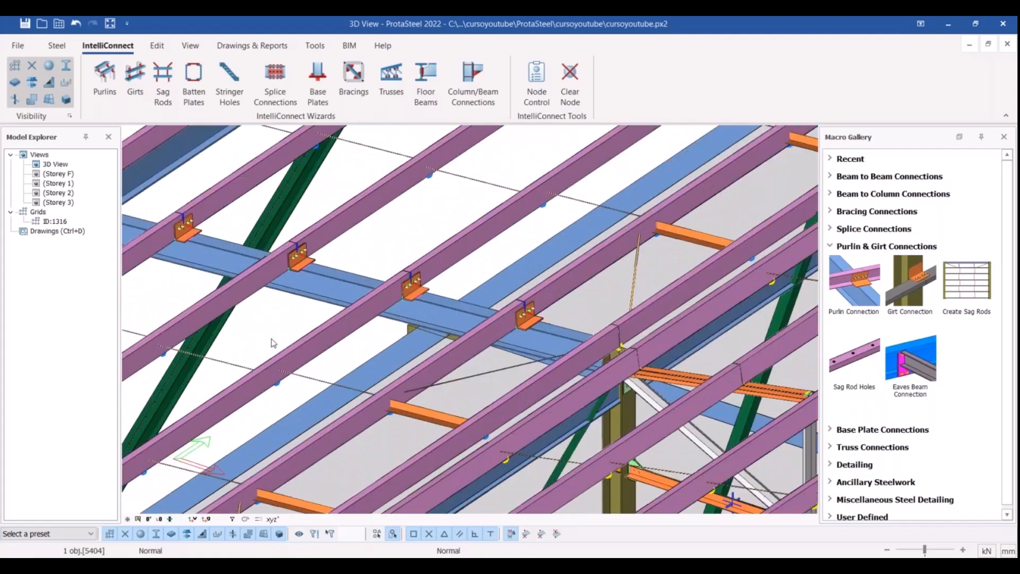
scroll(273, 343, down, 3)
scroll(272, 343, down, 3)
middle_drag(273, 343, 239, 356)
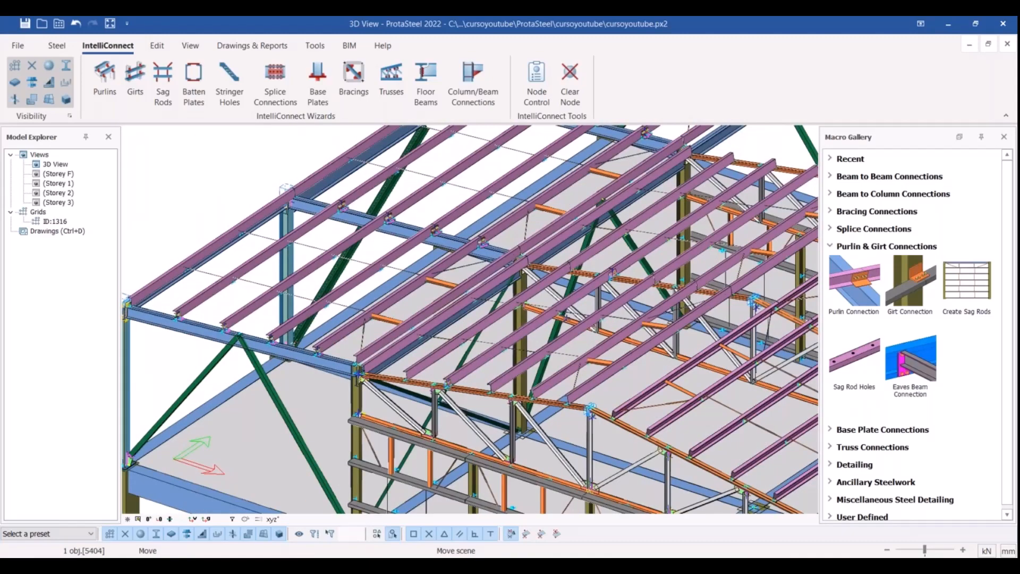
scroll(445, 268, down, 5)
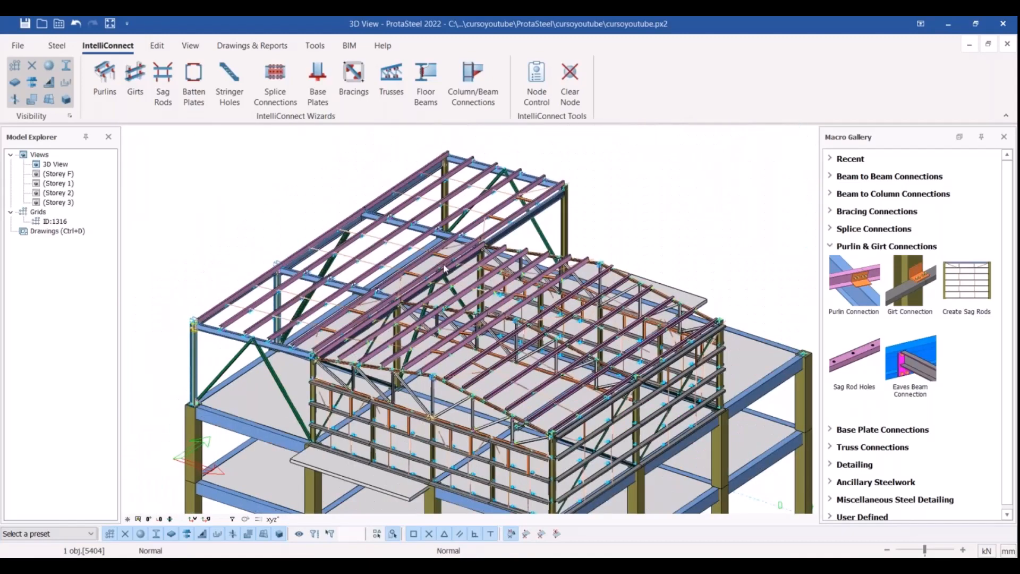
- Examine the side rails of the truss-roofed hall where they meet the wall columns, around the corner and along the side wall
scroll(446, 269, up, 3)
scroll(360, 339, up, 3)
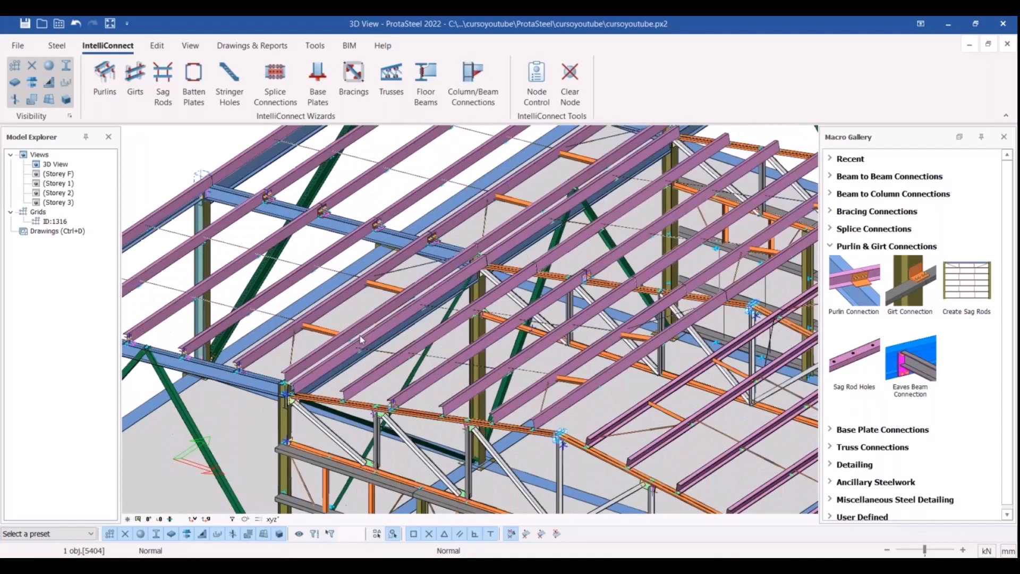
middle_drag(360, 339, 329, 223)
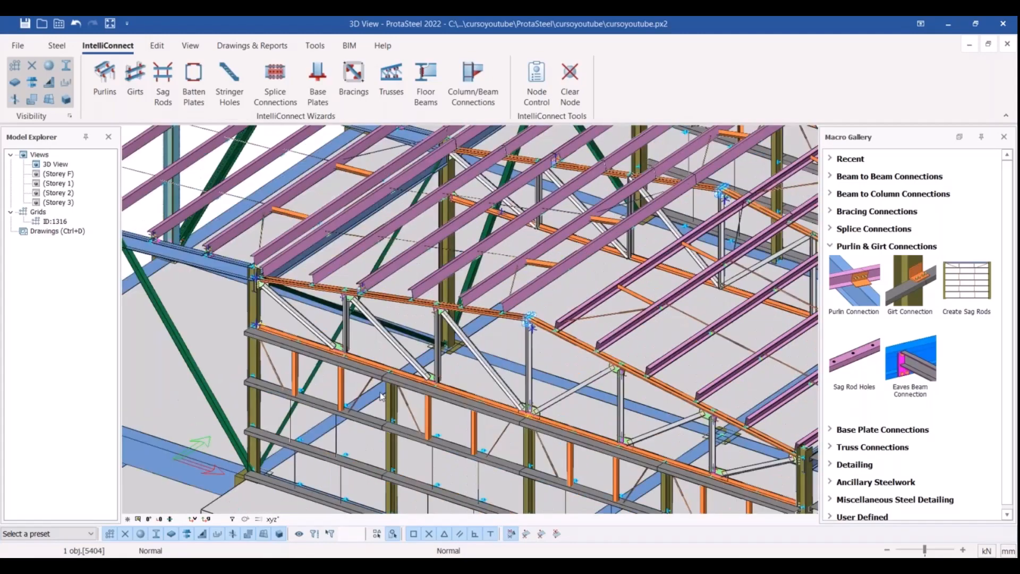
middle_drag(382, 397, 300, 244)
scroll(518, 366, up, 6)
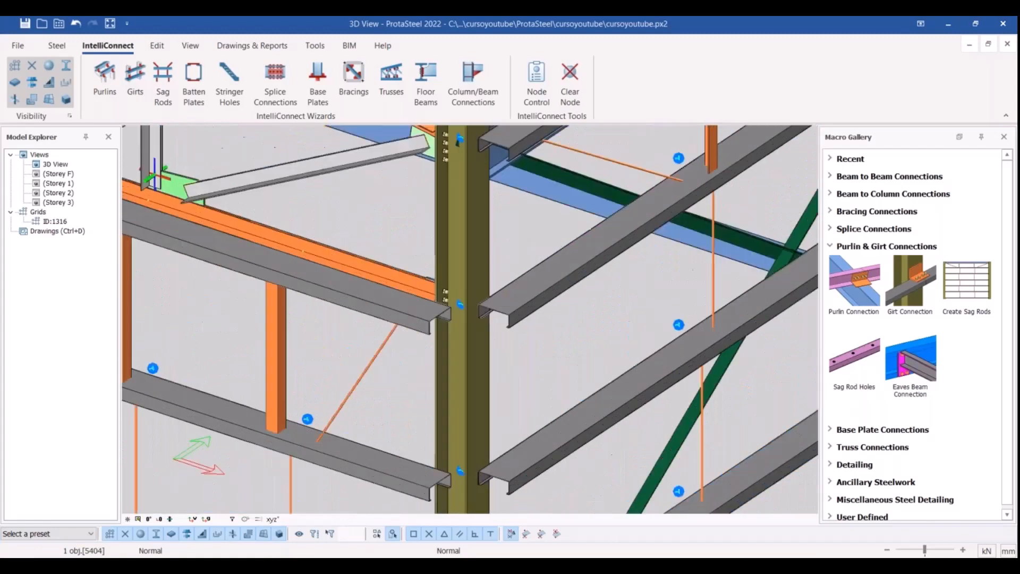
scroll(460, 305, down, 3)
middle_drag(460, 306, 224, 402)
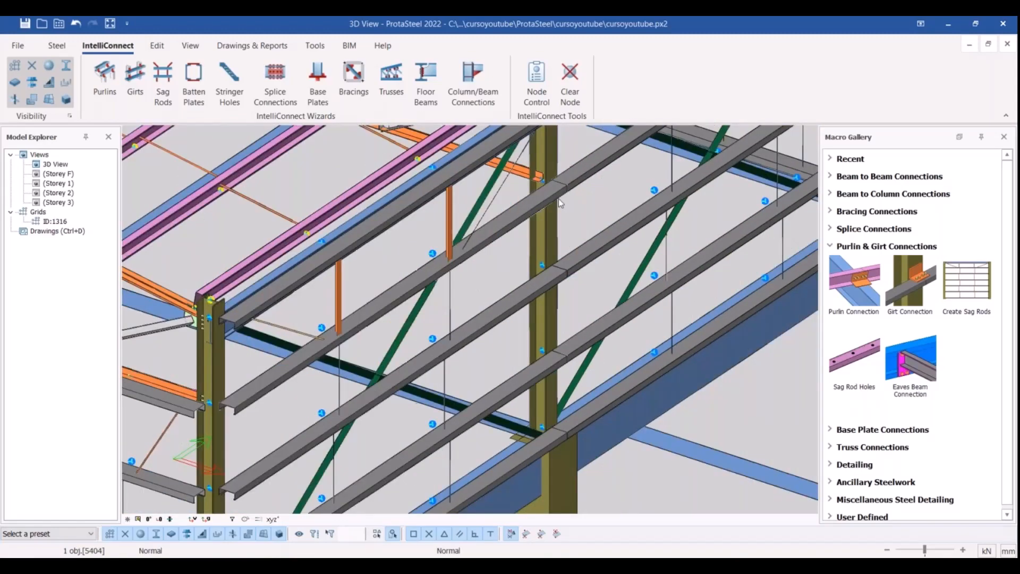
middle_drag(559, 199, 439, 201)
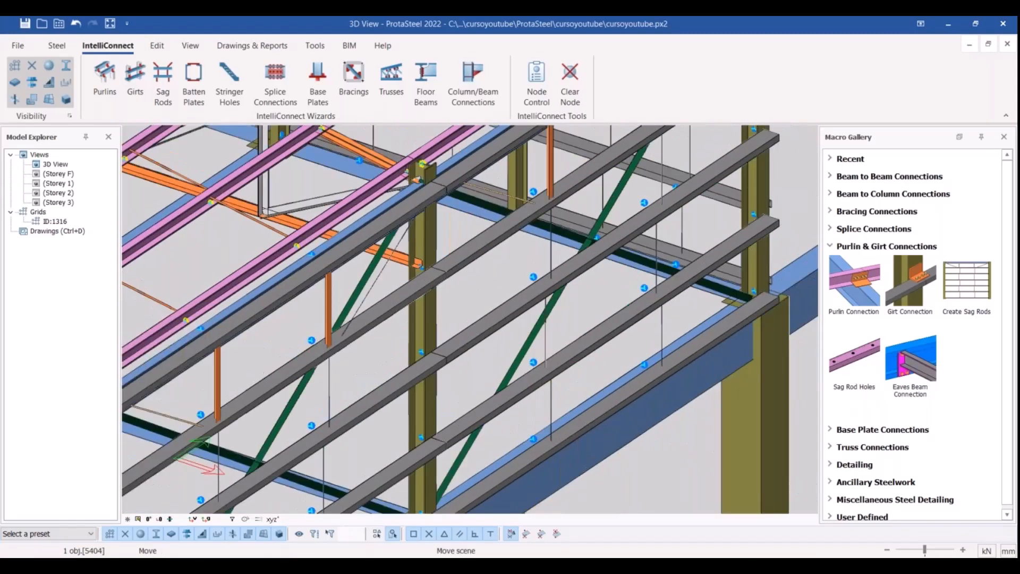
scroll(466, 284, down, 3)
scroll(455, 283, up, 3)
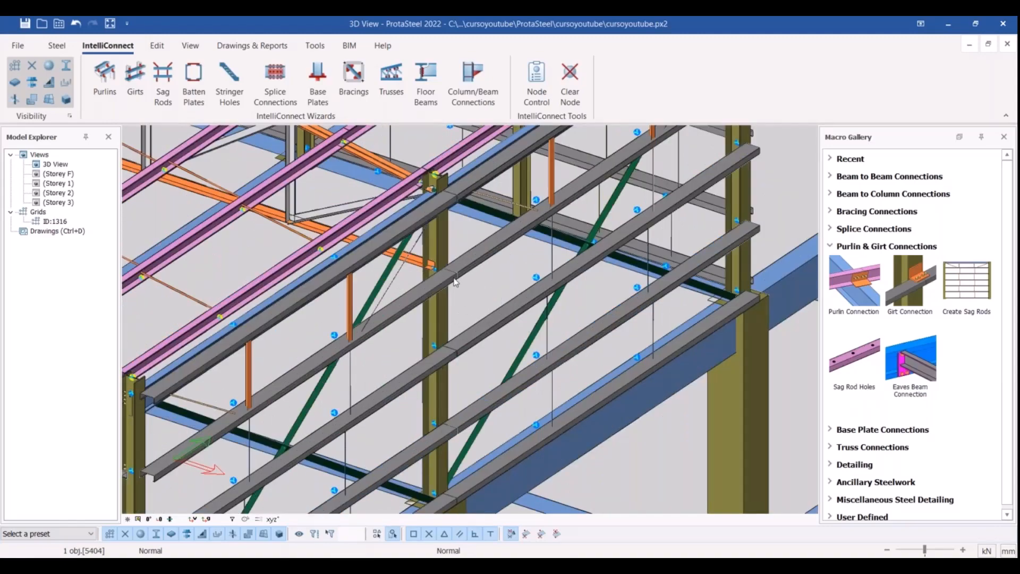
scroll(455, 282, down, 2)
scroll(455, 283, down, 5)
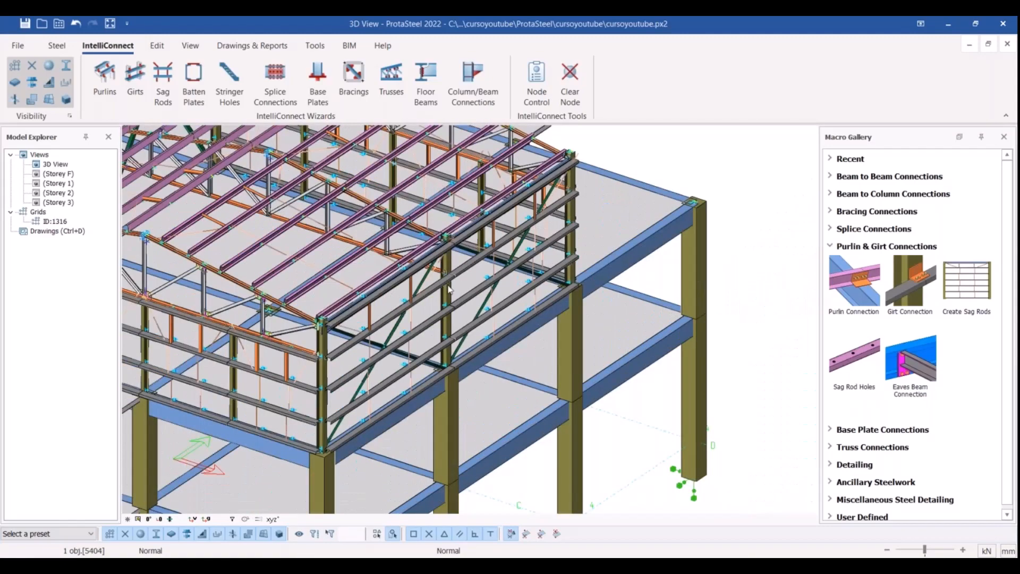
- In a near-front view, select the whole upper storey and roof steelwork with a crossing window
scroll(455, 283, down, 3)
mouse_move(454, 283)
ctrl+middle_down()
mouse_move(499, 271)
mouse_move(558, 224)
mouse_move(533, 280)
ctrl+middle_up()
drag(581, 167, 147, 310)
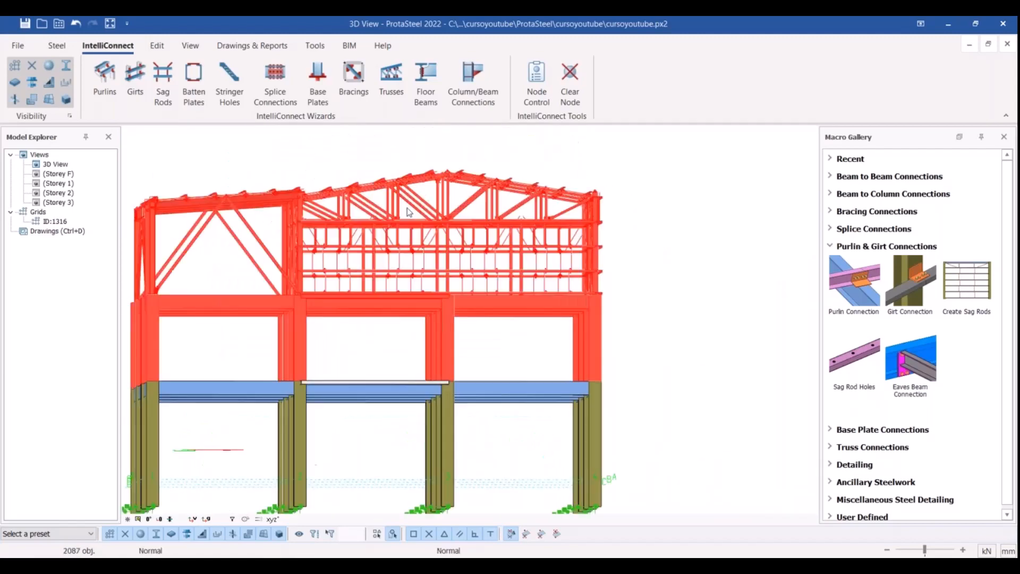
scroll(415, 212, up, 3)
ctrl+middle_drag(415, 212, 447, 234)
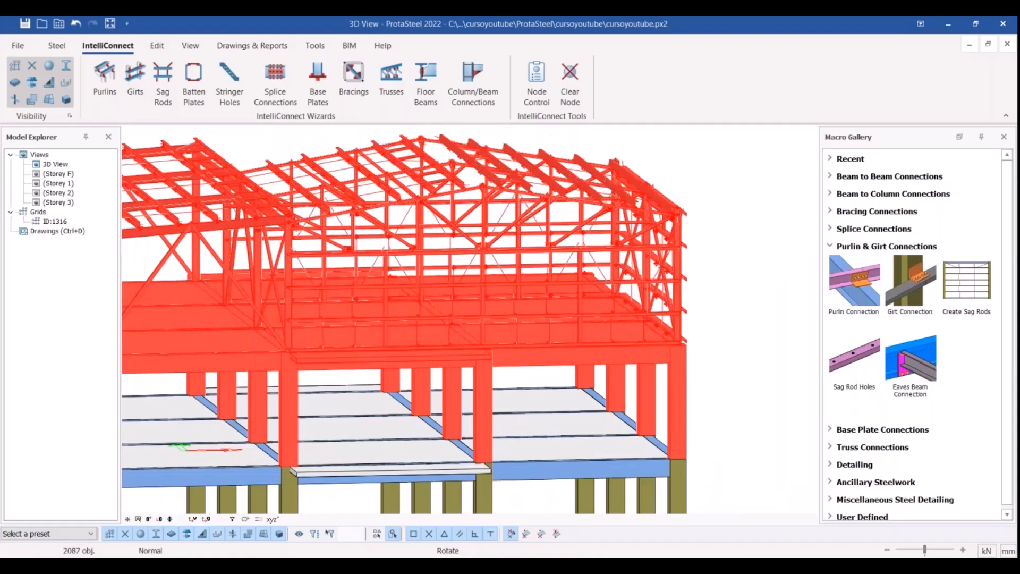
scroll(485, 297, up, 5)
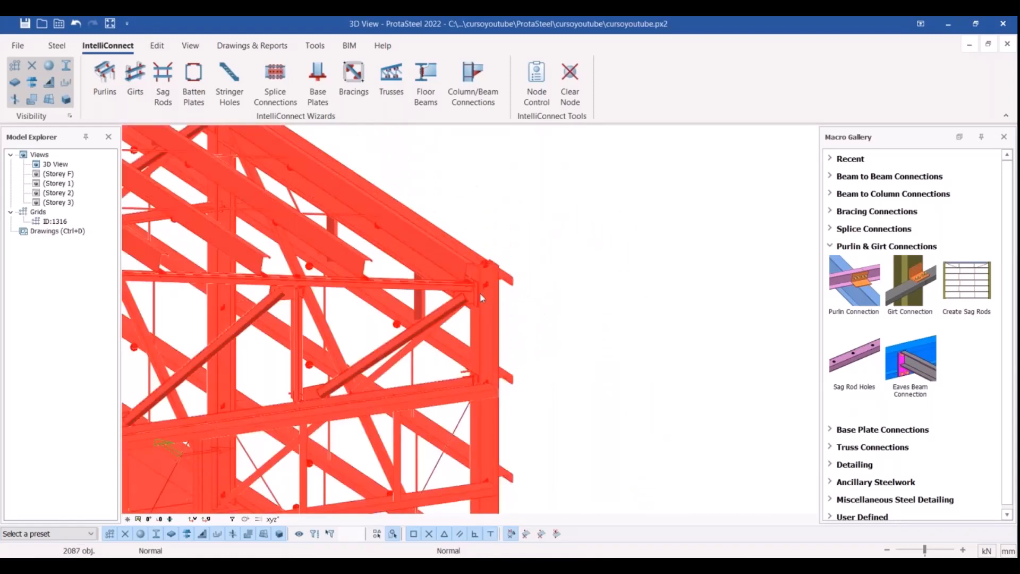
scroll(481, 297, down, 1)
scroll(472, 291, down, 2)
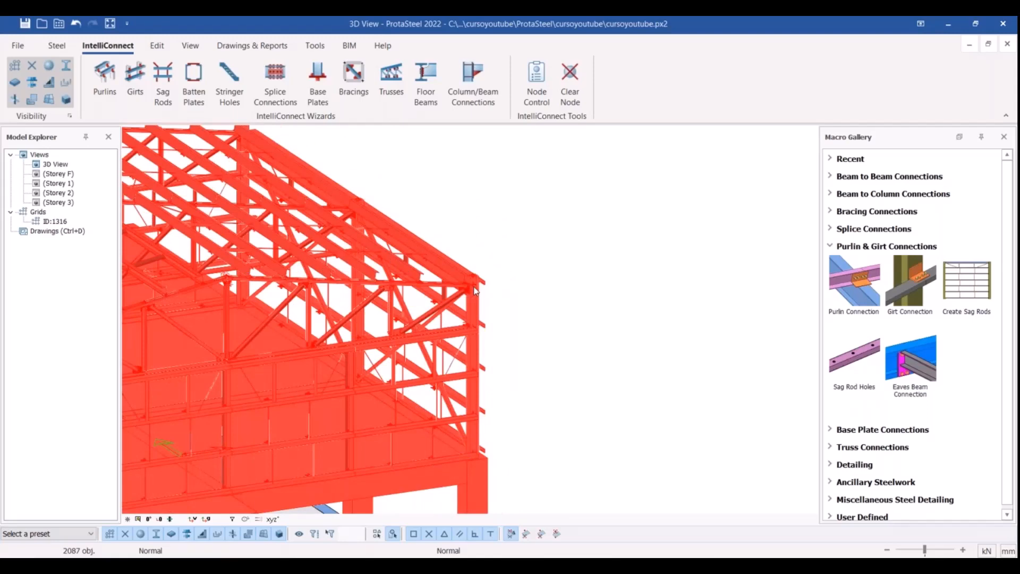
- Create IntelliConnect girt connections for the selected members using Angle Type with Reversed Cleat, then close the report and clear the selection
right_click(475, 290)
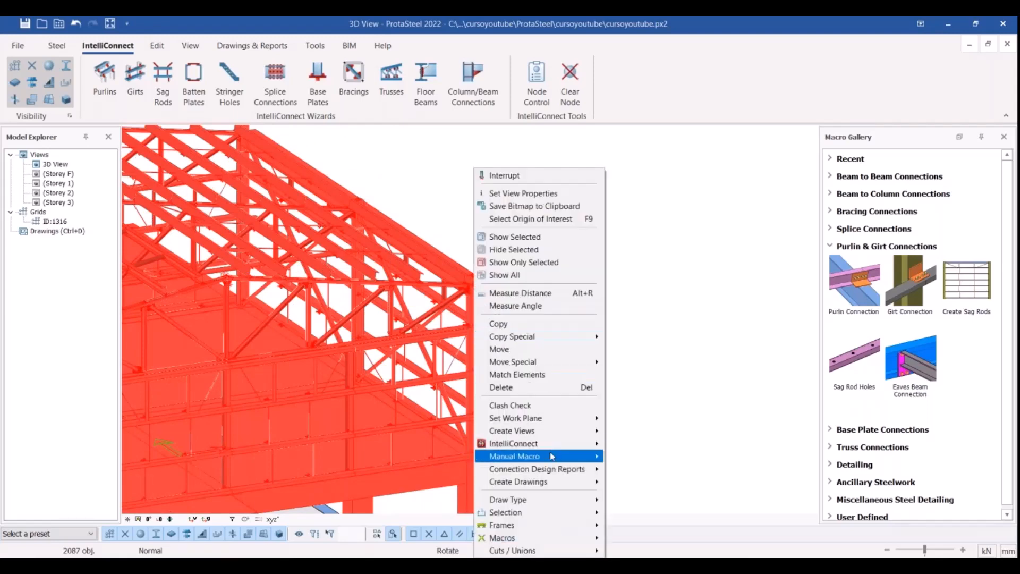
mouse_move(553, 444)
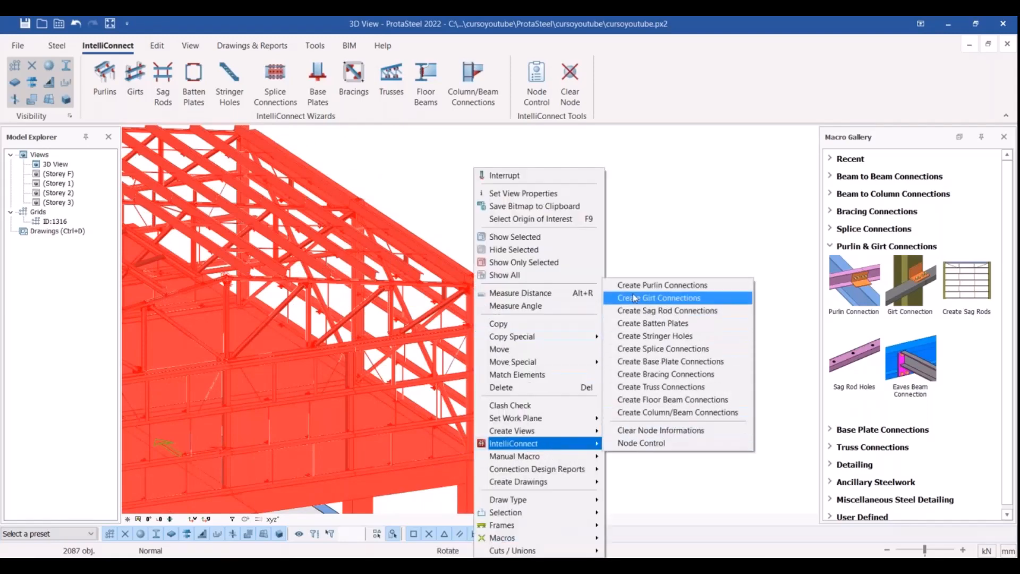
click(708, 298)
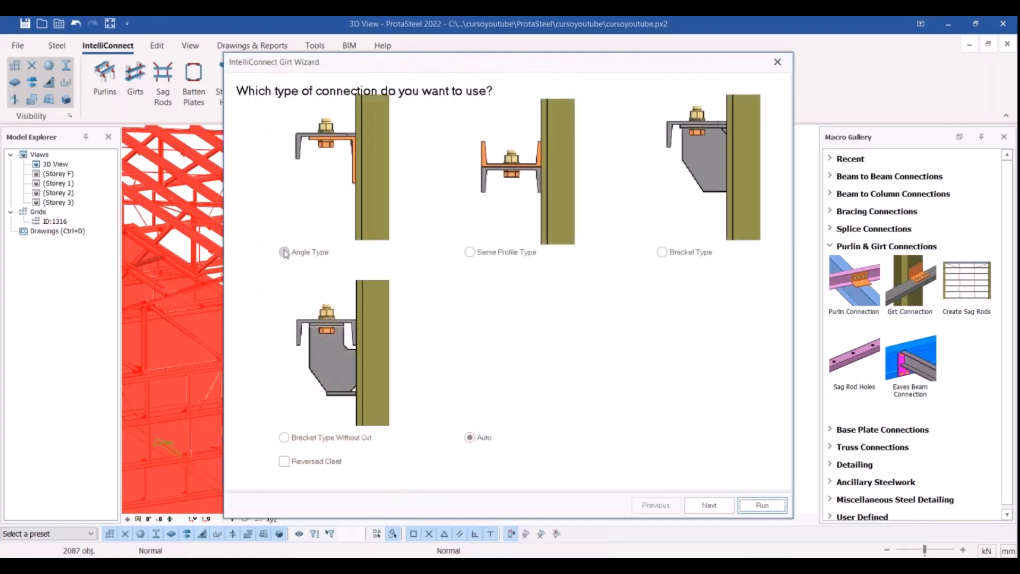
click(285, 253)
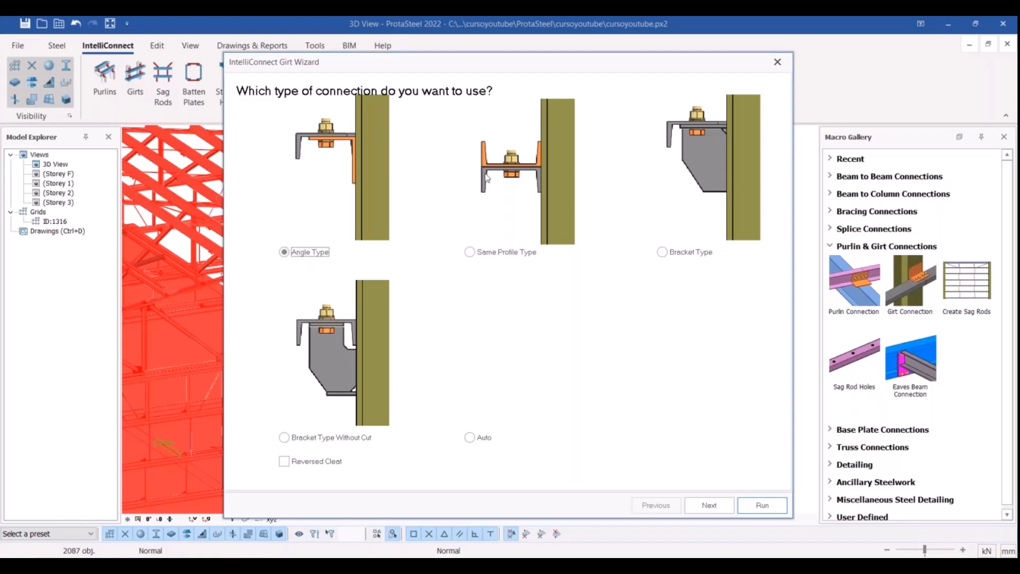
click(283, 461)
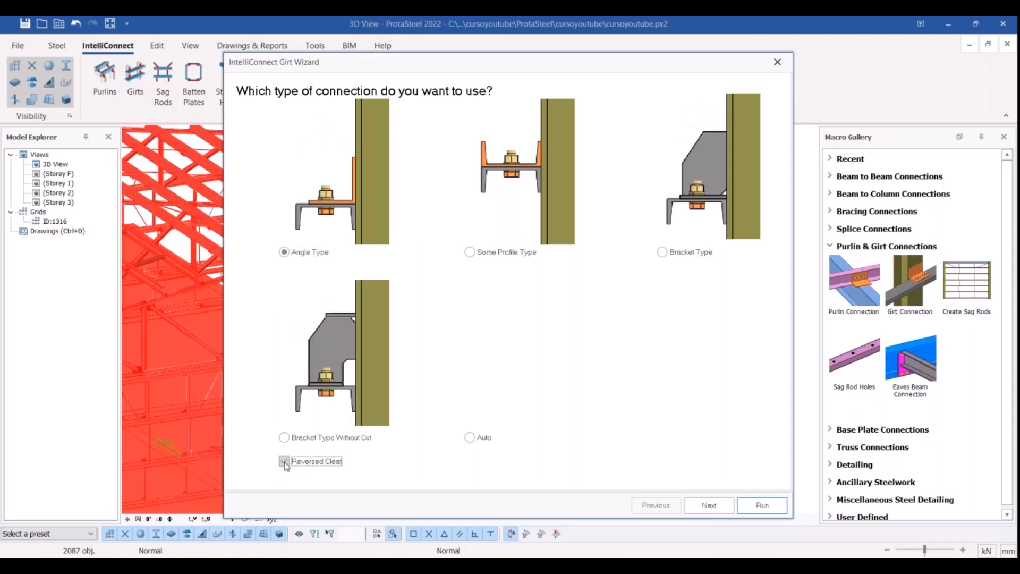
click(760, 508)
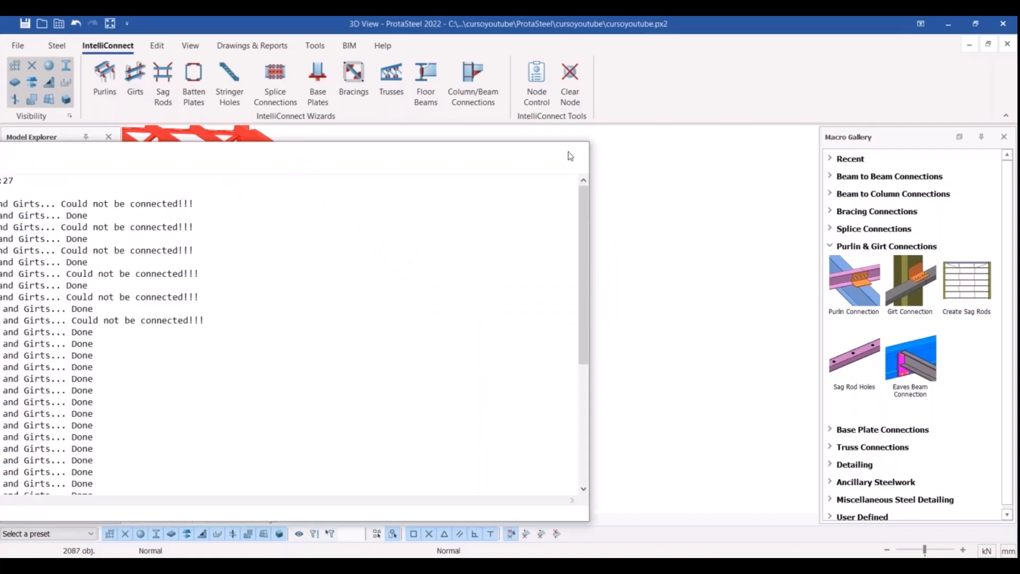
click(570, 155)
click(602, 319)
- Select a generated girt connection on a front wall column and examine its angle cleat and bolts from both sides
scroll(602, 319, up, 2)
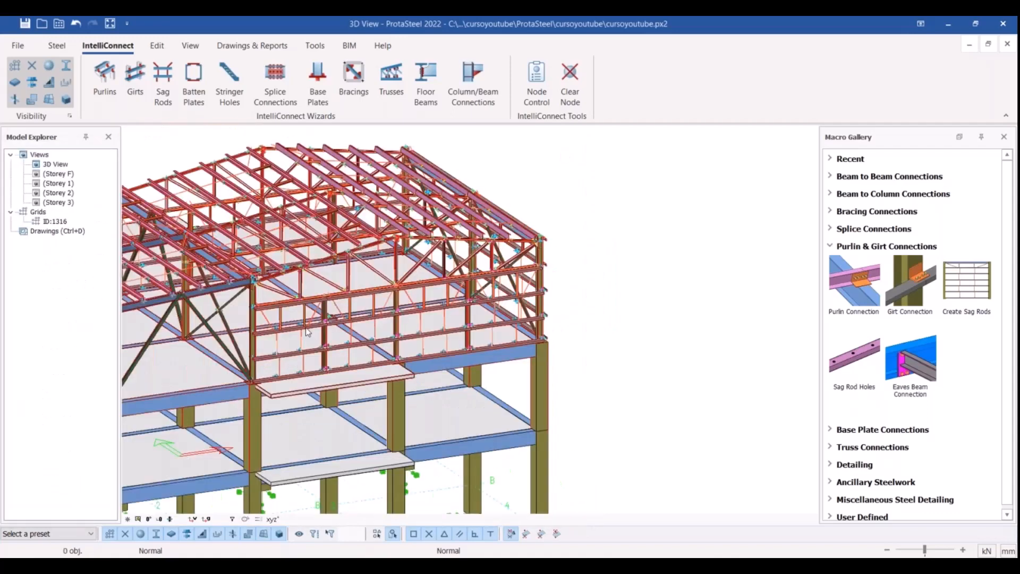
scroll(317, 333, up, 12)
click(398, 337)
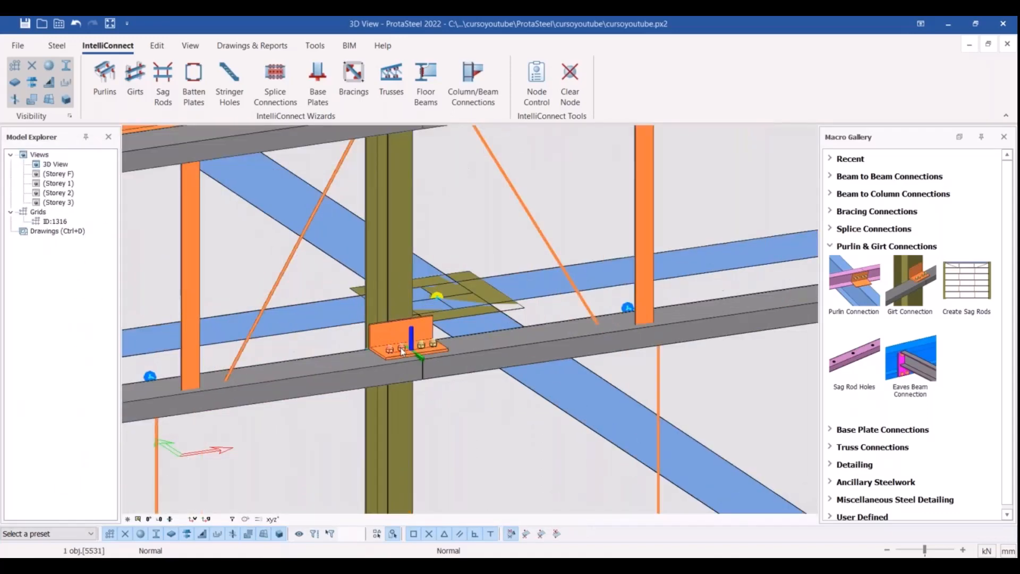
middle_drag(402, 352, 375, 365)
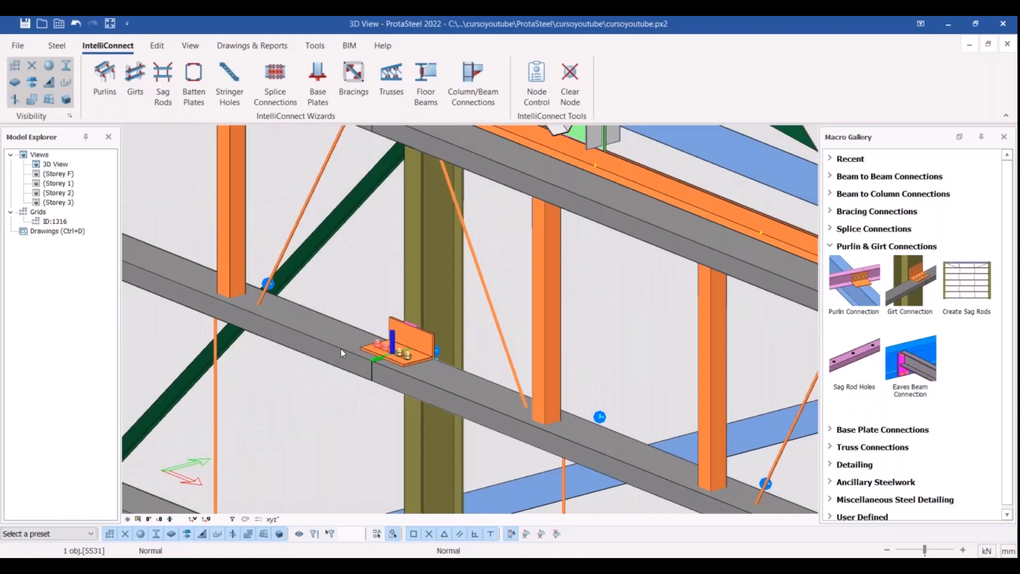
scroll(340, 348, down, 2)
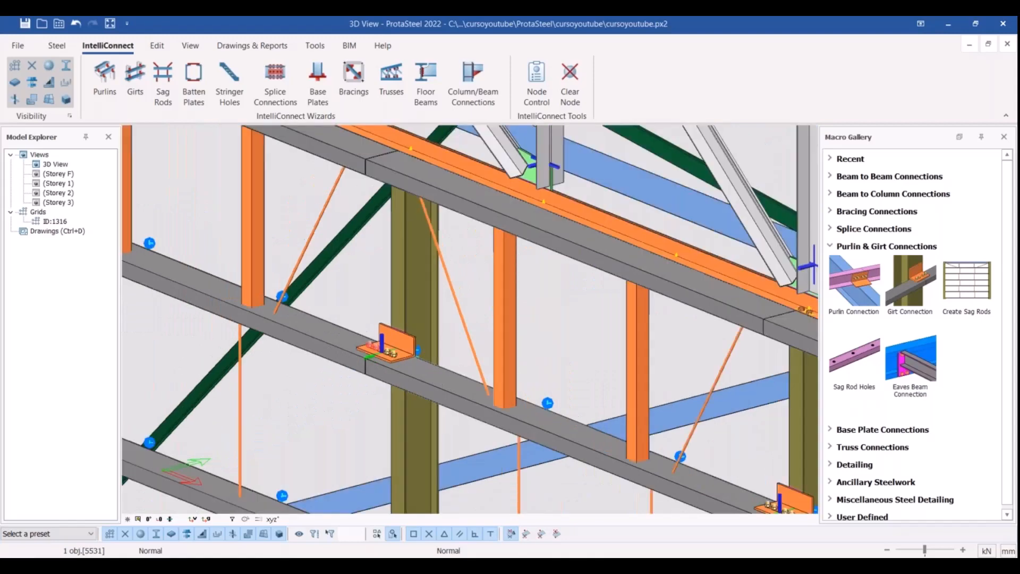
scroll(338, 347, down, 6)
middle_drag(338, 346, 336, 345)
- Examine the girt-to-column joints at the building corner and along the side wall for missing cleats
scroll(300, 317, up, 6)
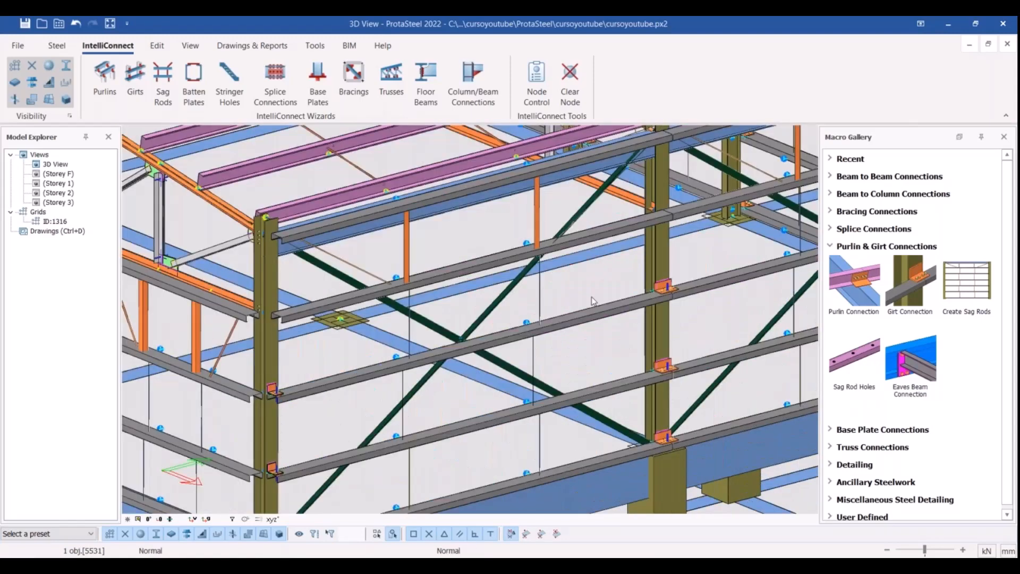
scroll(300, 317, down, 3)
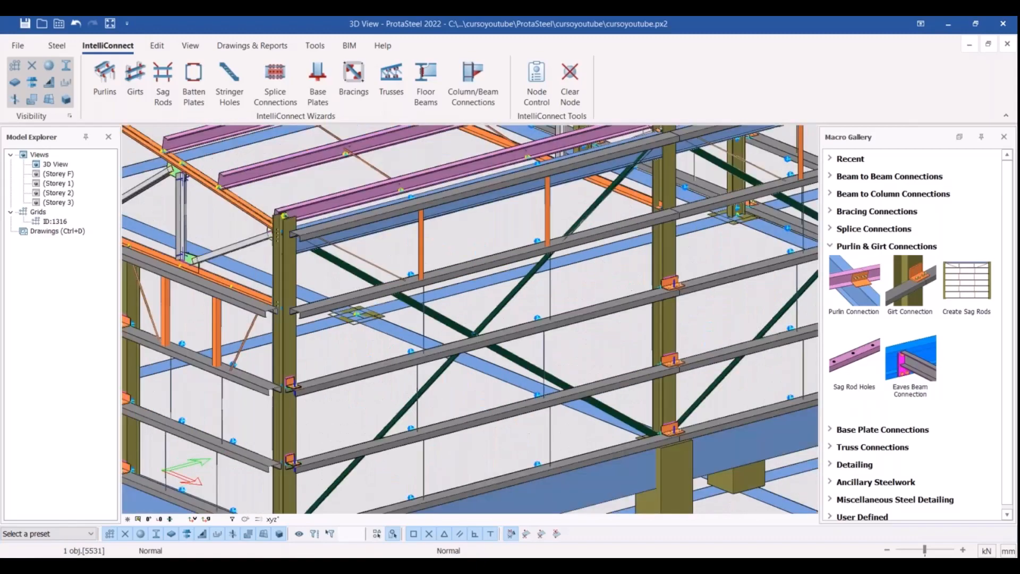
scroll(300, 318, up, 3)
shift+middle_drag(300, 317, 234, 372)
middle_drag(441, 370, 366, 283)
middle_drag(361, 326, 356, 322)
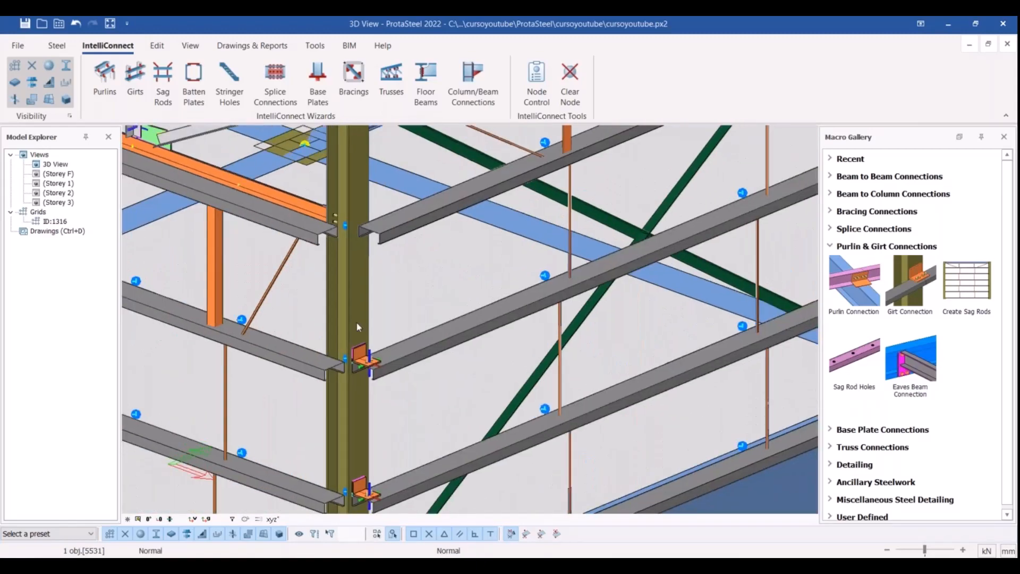
scroll(356, 322, down, 1)
scroll(358, 268, down, 1)
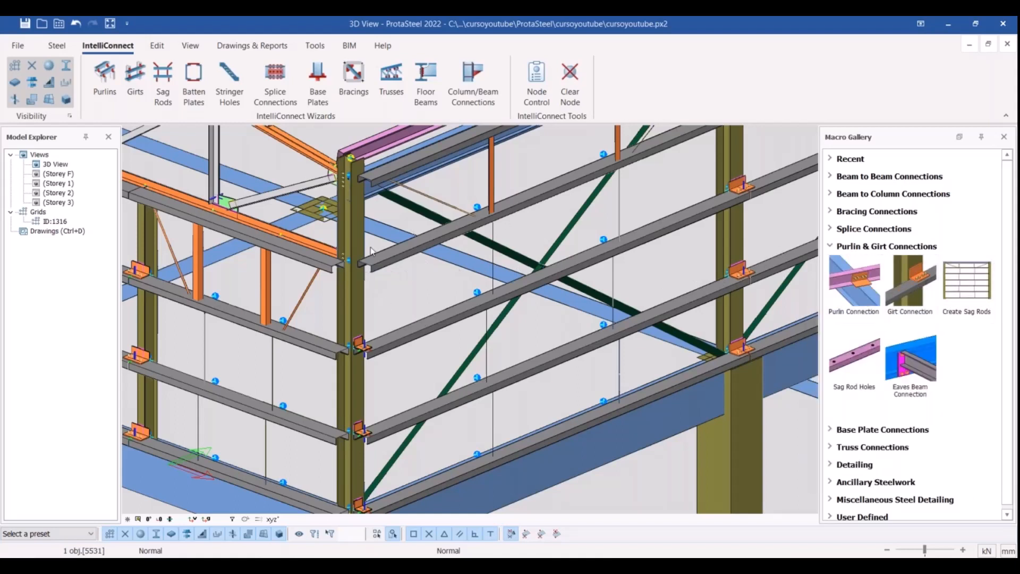
- Add a Girt Connection macro between the corner column and the second girt from the top of the side wall, without a second girt
scroll(393, 272, up, 5)
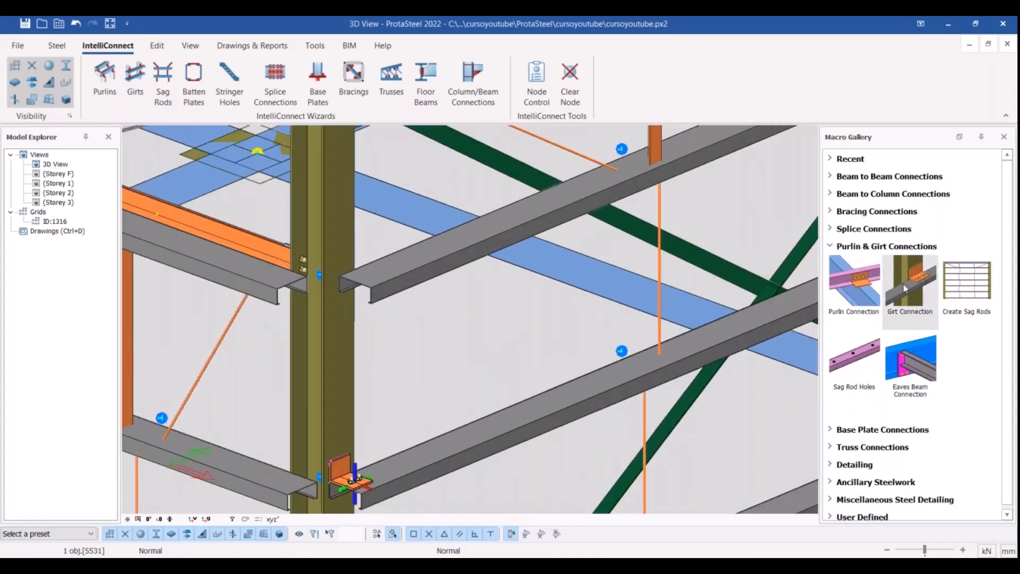
click(905, 287)
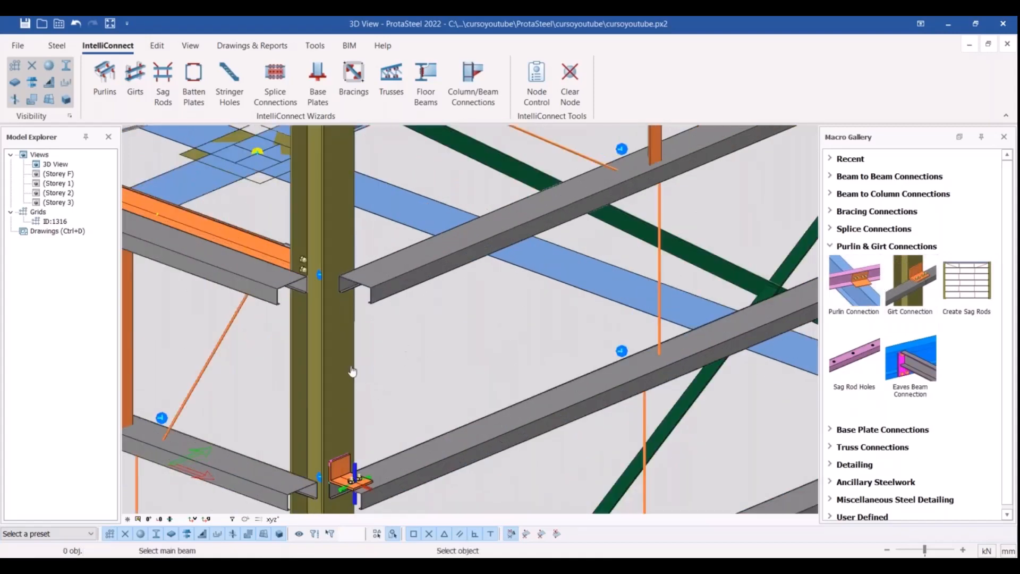
click(330, 348)
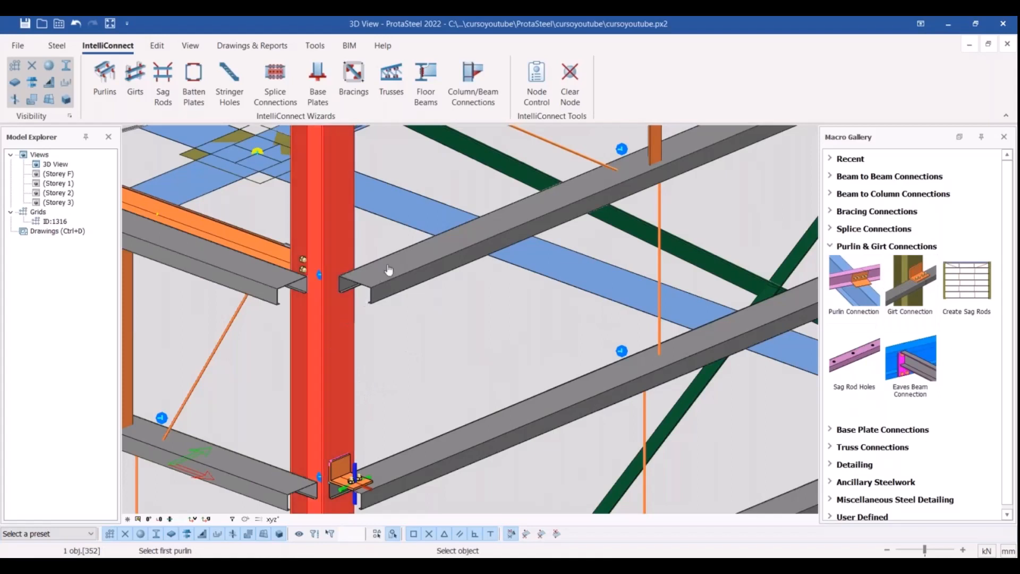
click(387, 278)
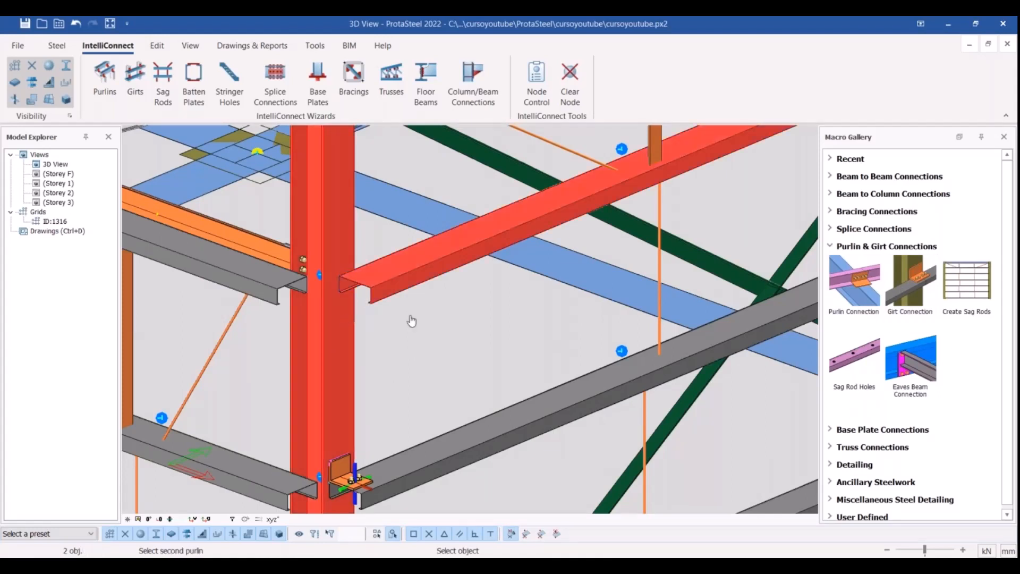
middle_click(412, 321)
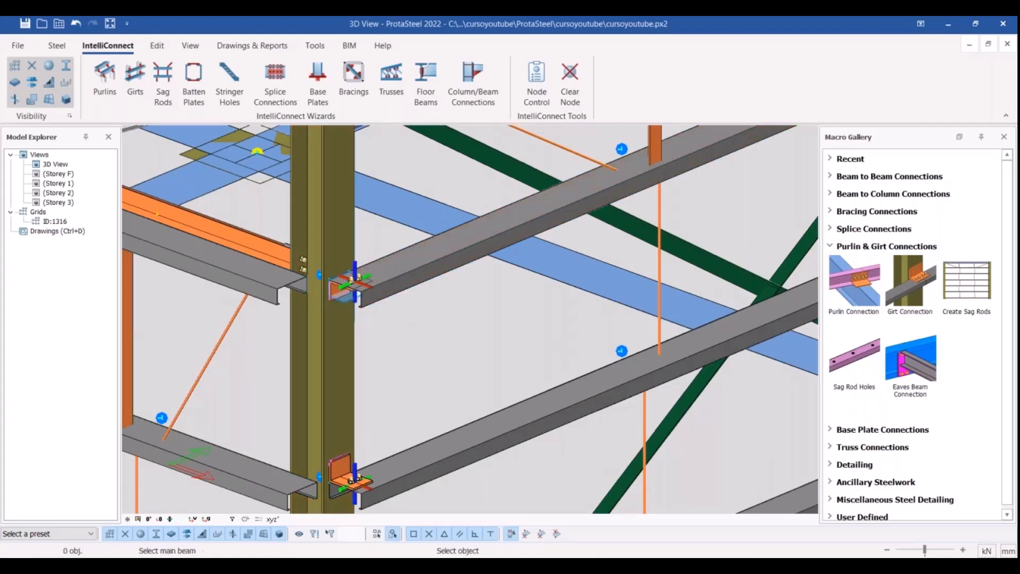
- Turn on Reversed Cleat for the new girt connection at the corner column and apply the change
scroll(337, 266, up, 4)
key(Escape)
click(350, 317)
ctrl+middle_drag(349, 320, 448, 333)
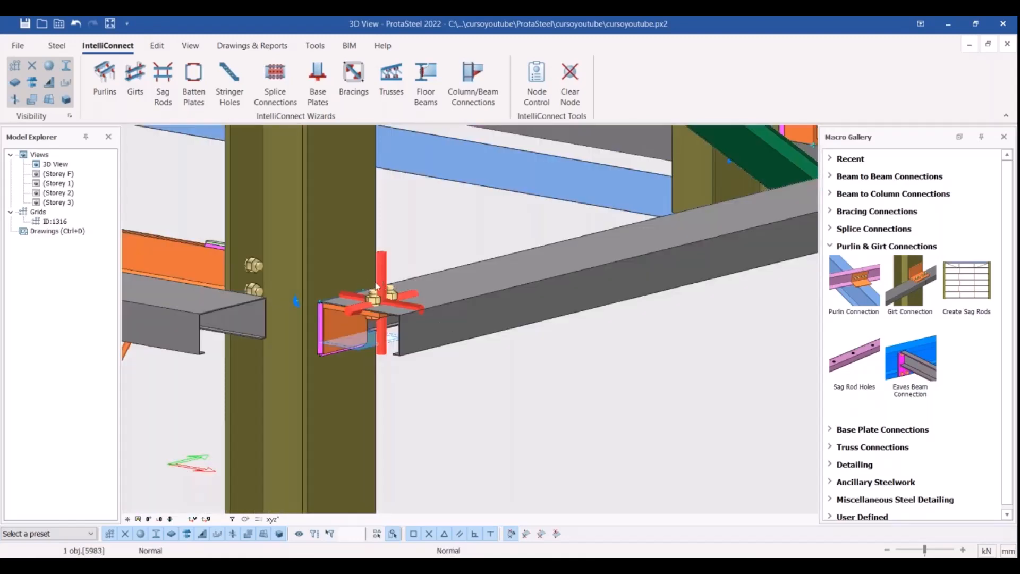
double_click(411, 305)
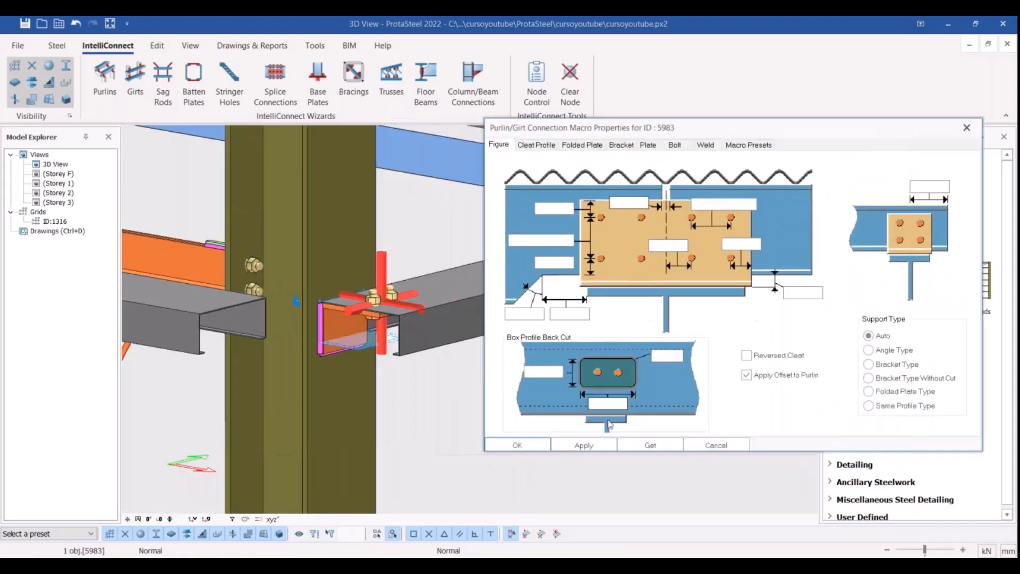
click(746, 355)
click(584, 446)
click(513, 451)
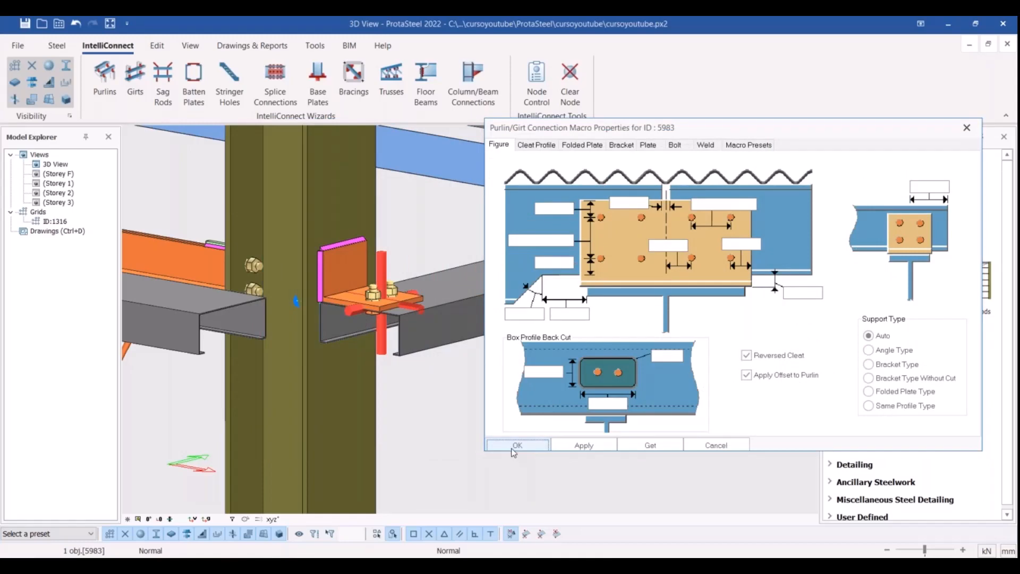
- Examine the whole building model, focusing on the mono-pitch roof bay and its bracing
scroll(286, 416, down, 3)
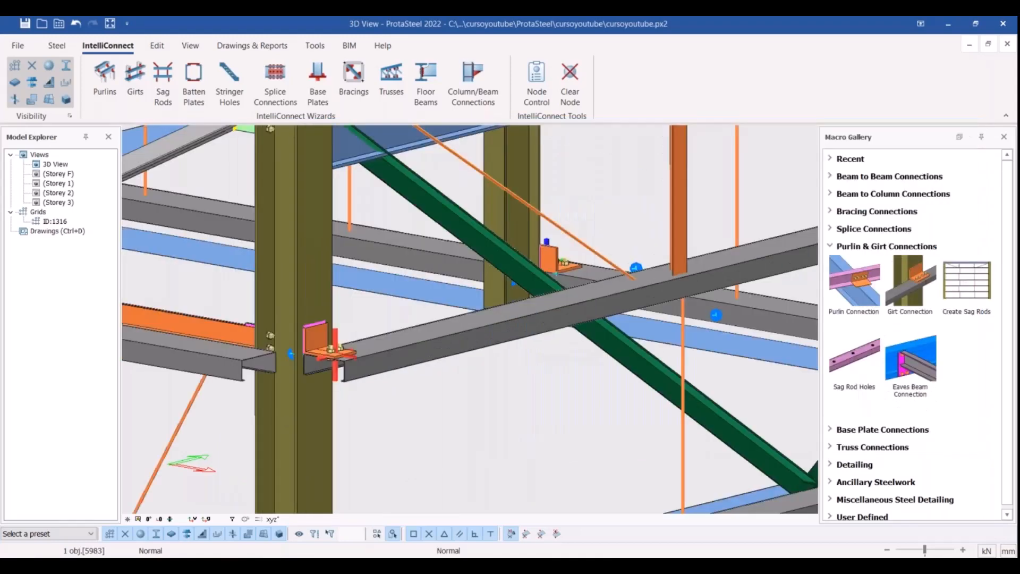
scroll(286, 415, down, 5)
scroll(286, 415, down, 2)
middle_drag(286, 415, 404, 413)
scroll(403, 412, down, 5)
scroll(404, 412, up, 3)
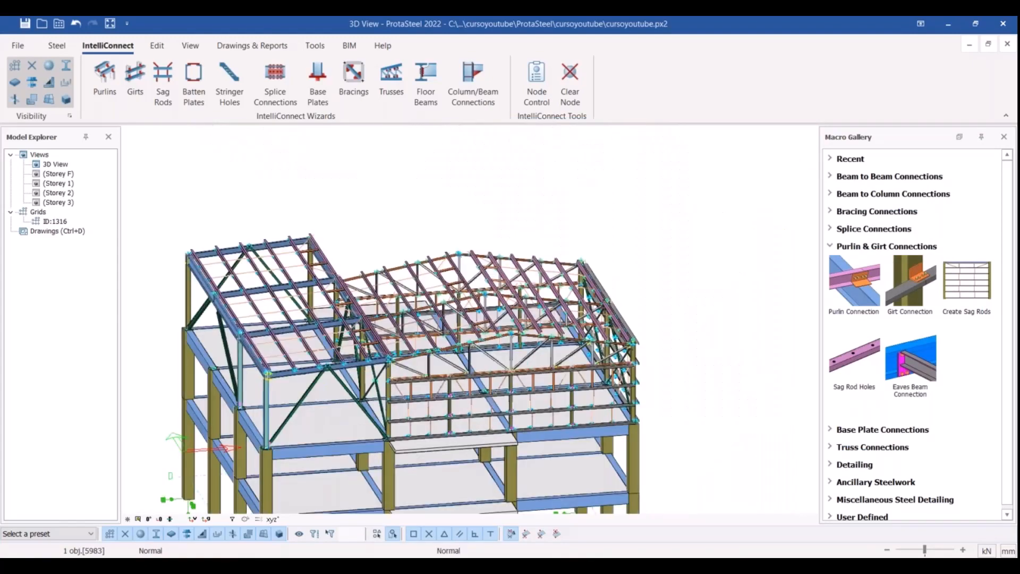
middle_drag(314, 393, 364, 362)
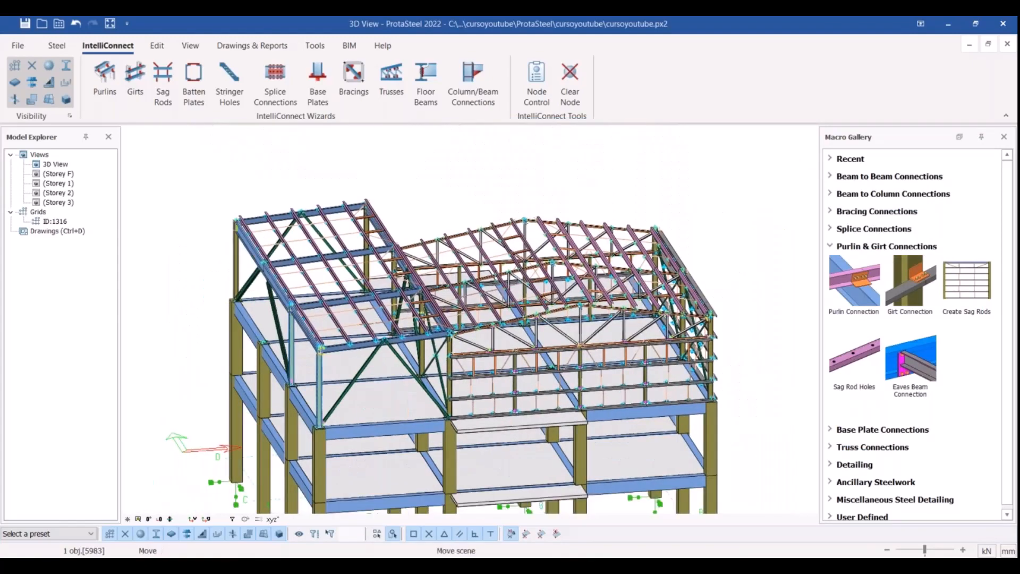
scroll(372, 361, up, 2)
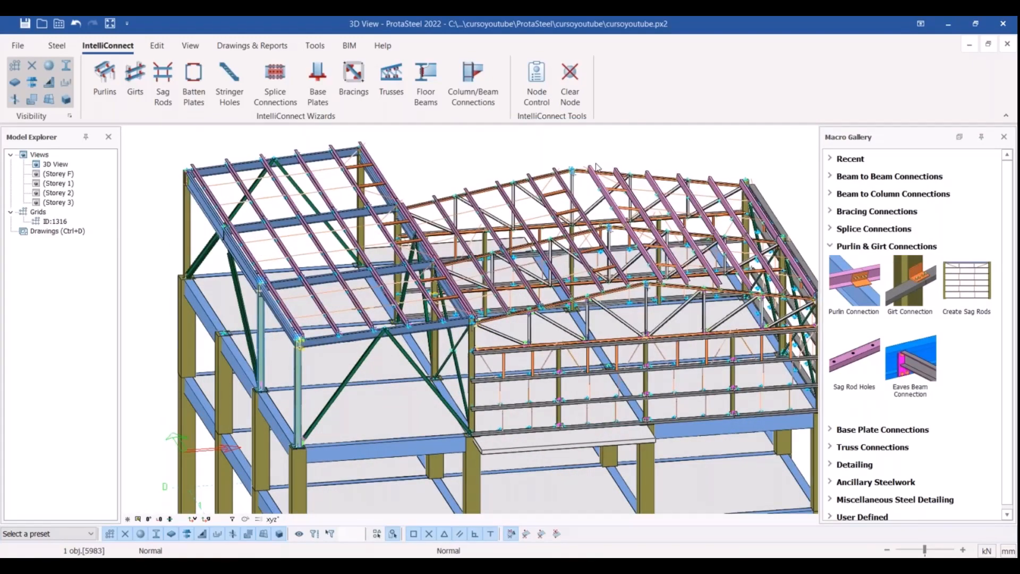
scroll(597, 168, down, 3)
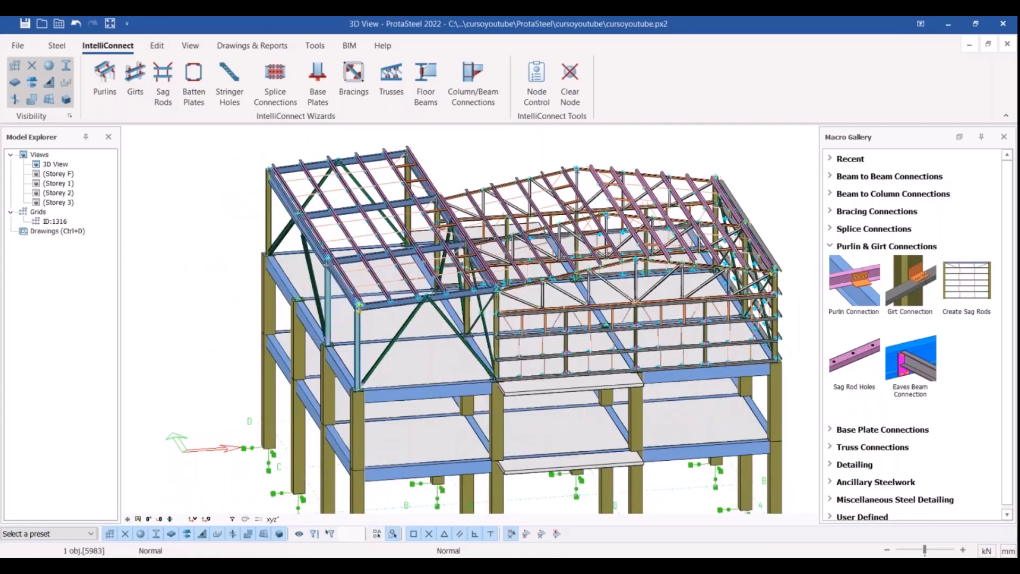
- Switch to the XZ view and window-select the beams, purlins and braces around the mono-pitch bay's bracing apex
click(273, 519)
click(278, 489)
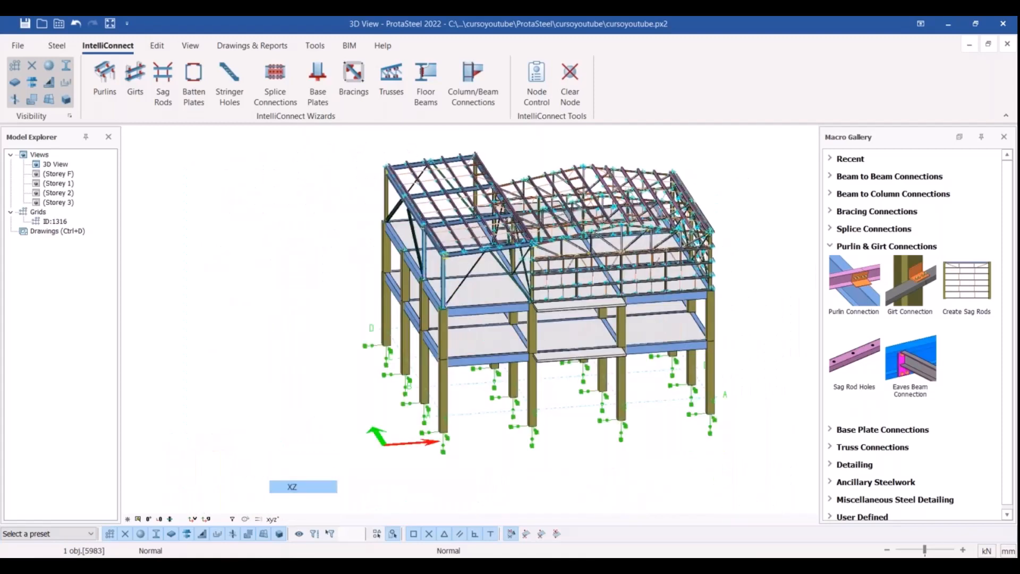
scroll(473, 233, up, 4)
drag(464, 232, 353, 316)
scroll(420, 281, up, 1)
scroll(375, 305, down, 2)
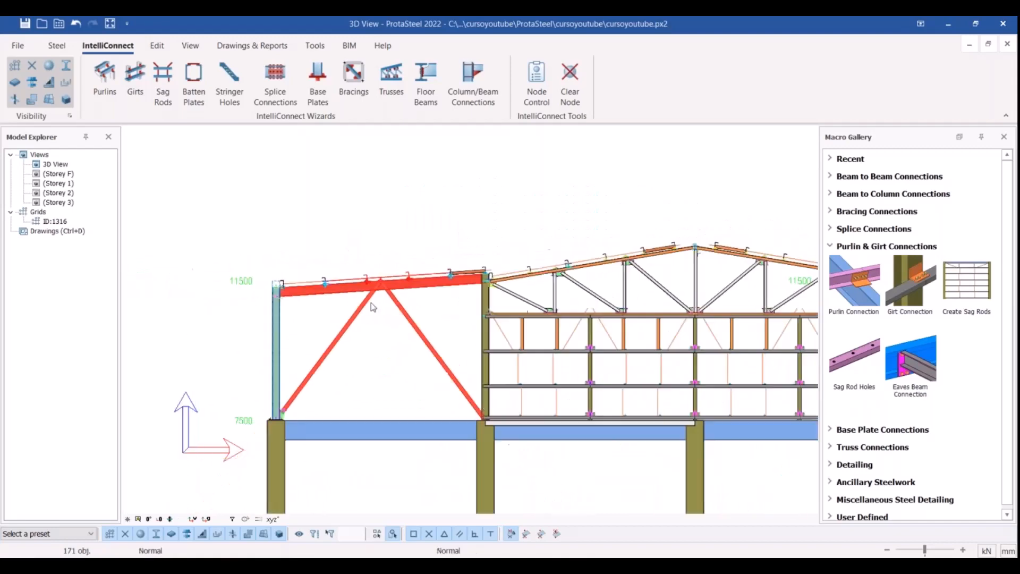
- Create IntelliConnect bracing connections for the selection using Connect Vertical Bracings with a 12.7 mm gusset plate, then close the report
middle_drag(375, 306, 422, 330)
middle_drag(443, 391, 431, 368)
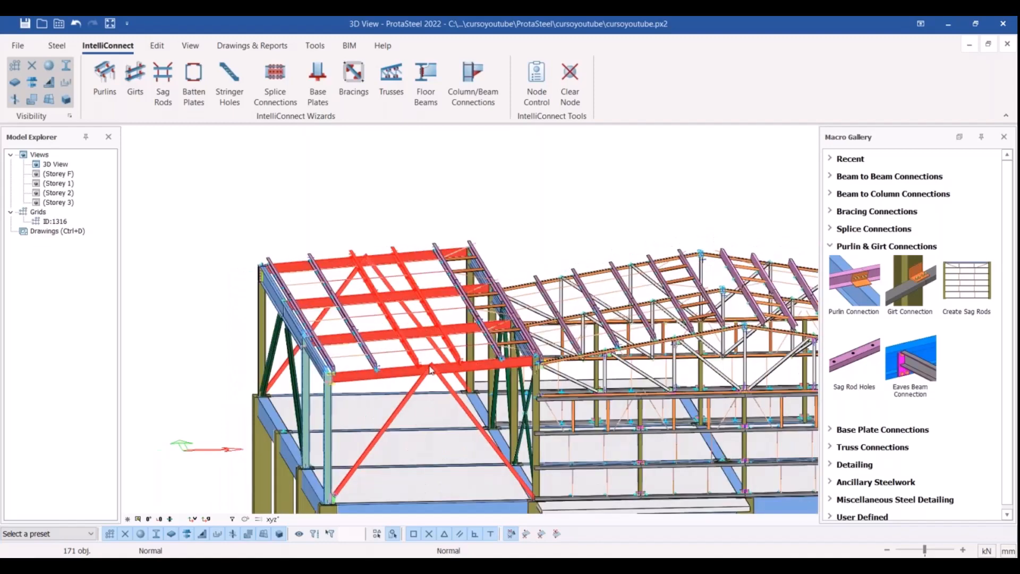
scroll(431, 369, up, 3)
scroll(438, 379, down, 2)
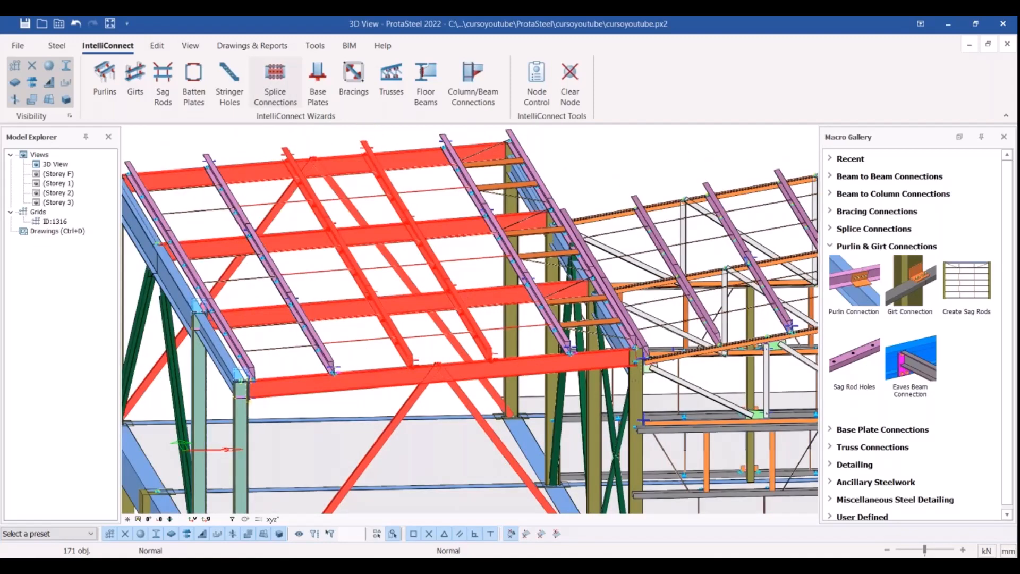
scroll(403, 298, down, 1)
scroll(433, 352, up, 1)
right_click(432, 351)
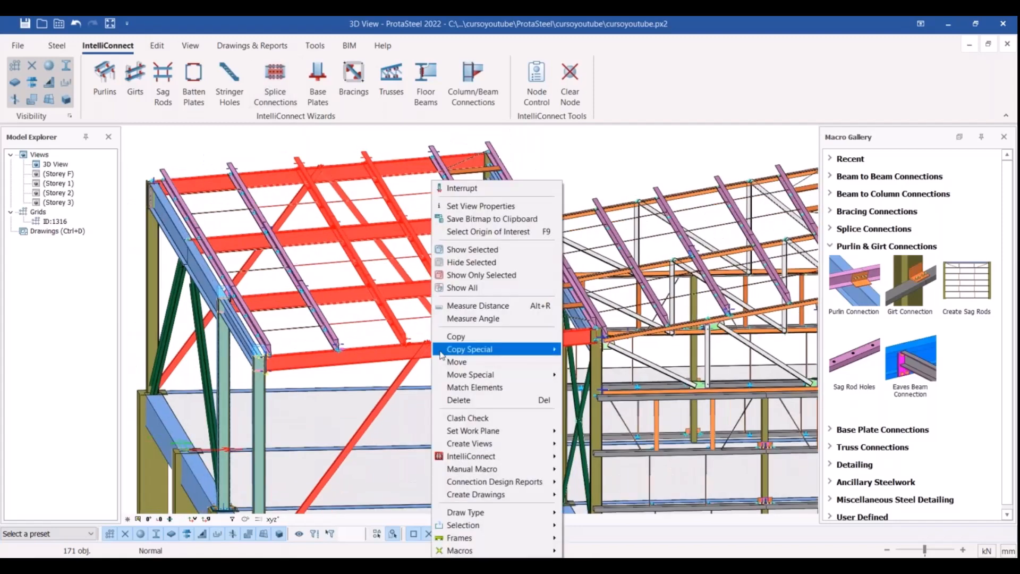
mouse_move(497, 457)
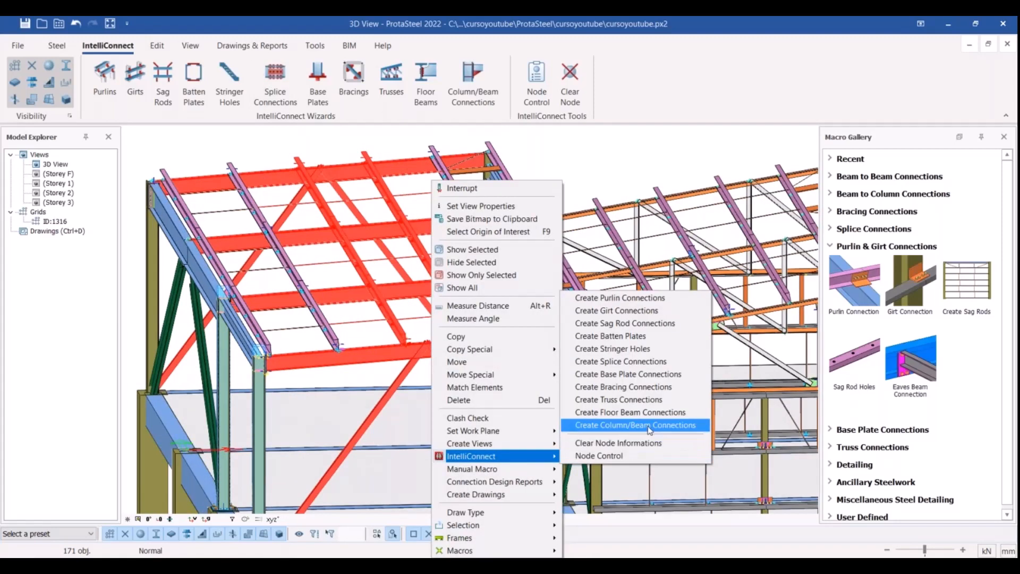
click(625, 388)
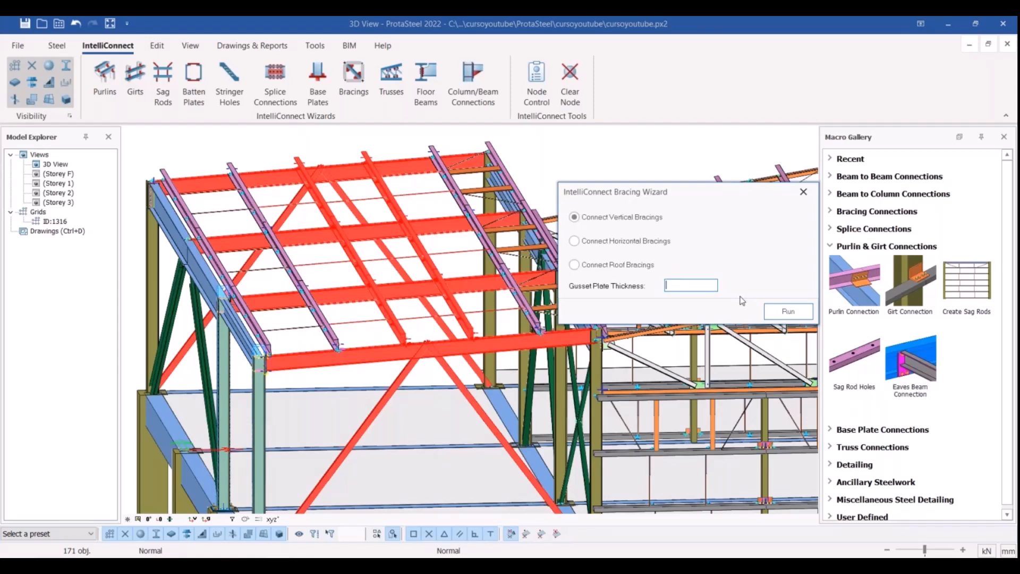
text(12.7)
click(775, 314)
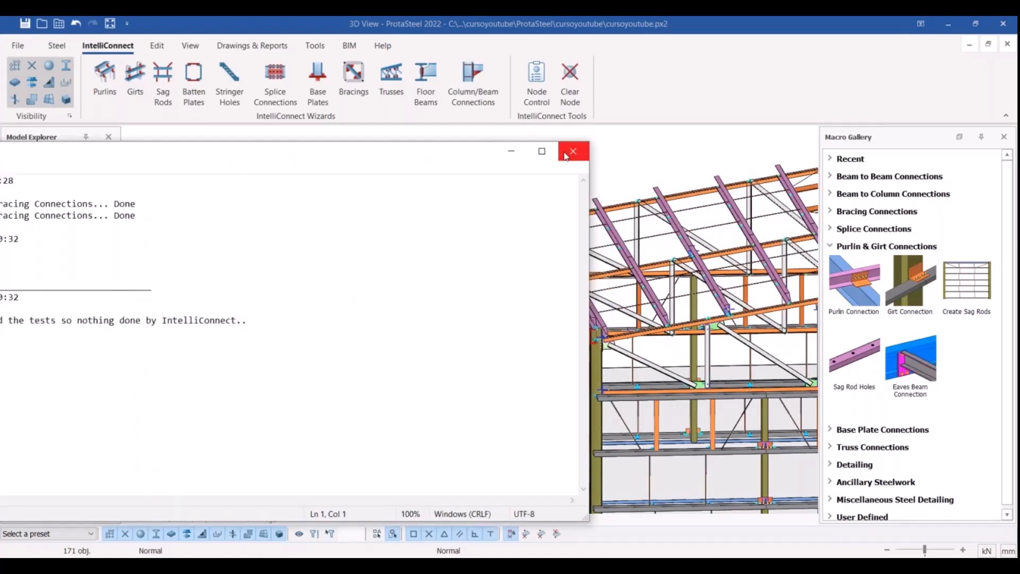
click(572, 151)
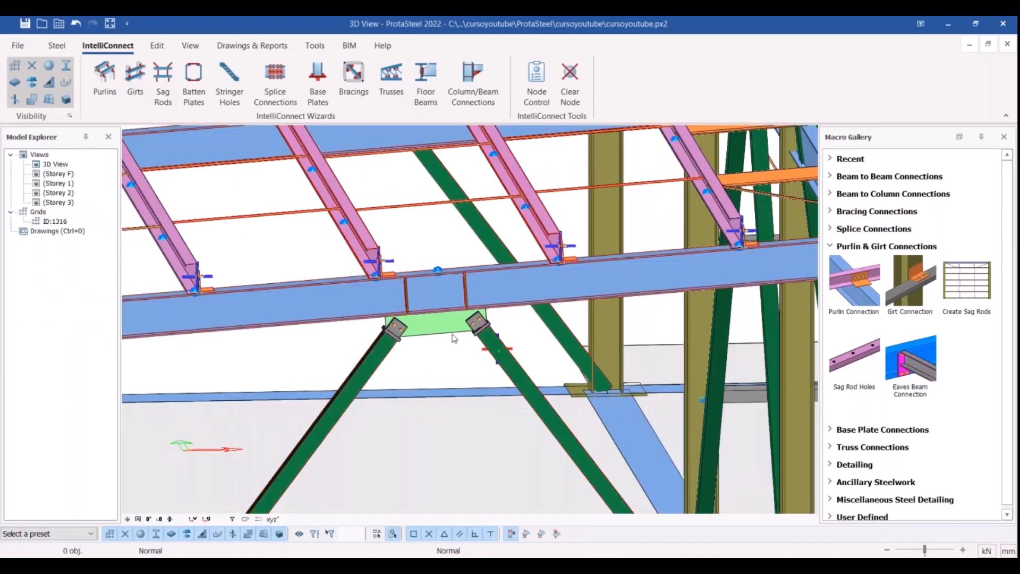
- Select the generated gusset plate under the mono-pitch bay's front roof beam and examine its joint with both braces
click(415, 334)
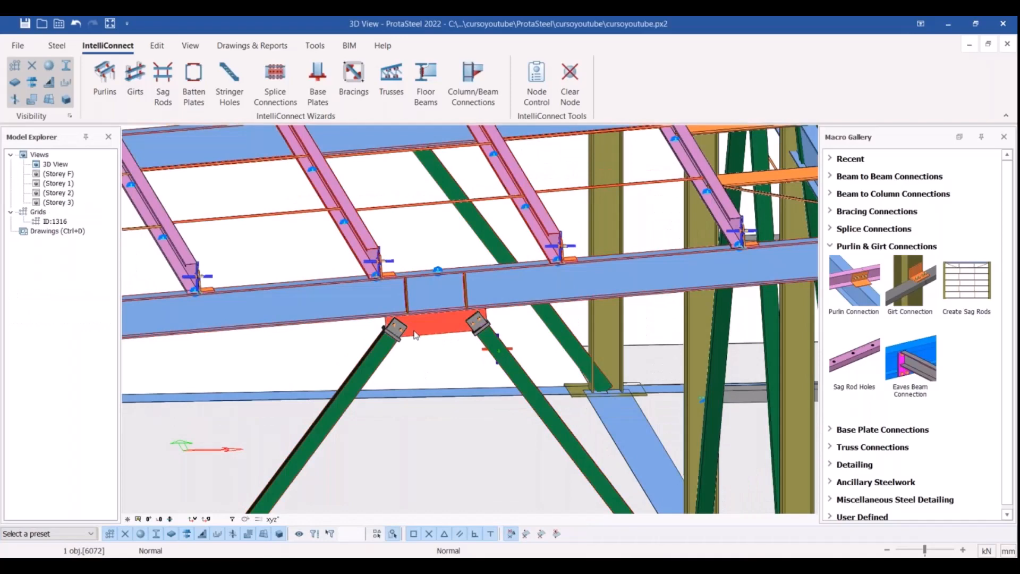
scroll(415, 334, down, 2)
middle_drag(481, 346, 459, 321)
scroll(453, 321, up, 3)
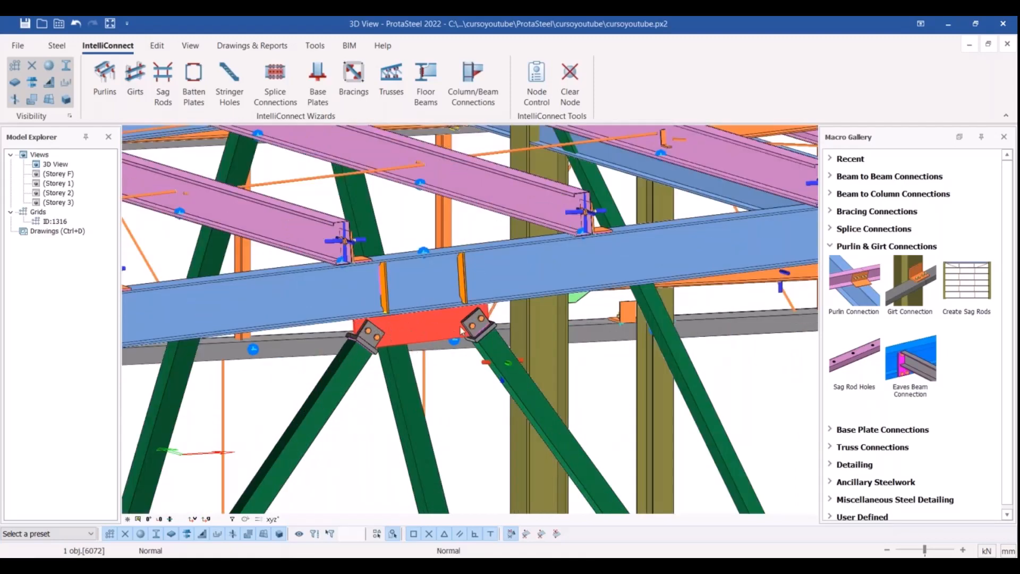
middle_drag(394, 333, 439, 344)
- Examine the bracing joint and beam stiffeners on the opposite end of the mono-pitch bay from outside
scroll(439, 344, down, 15)
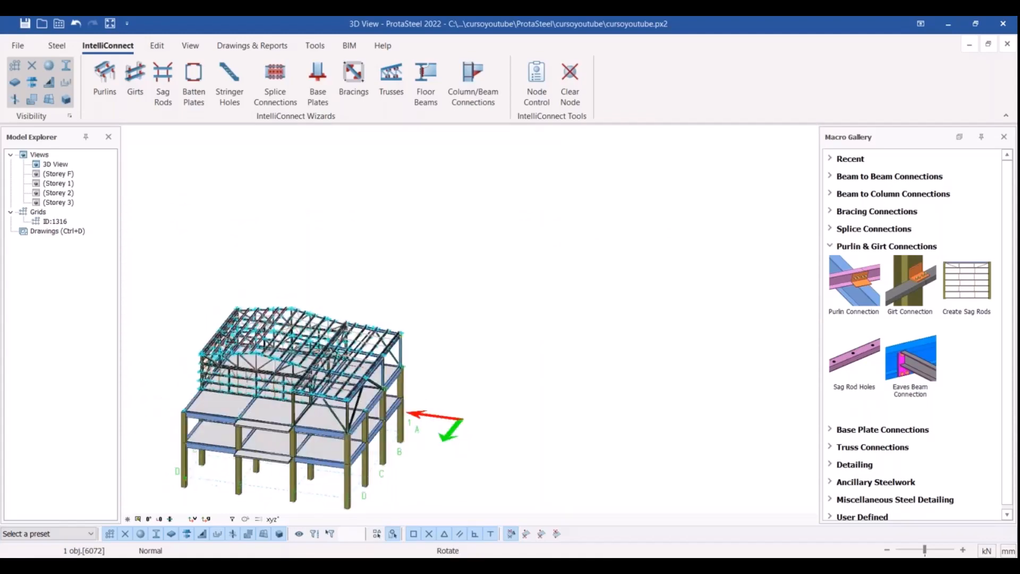
middle_drag(319, 367, 218, 380)
scroll(218, 380, up, 3)
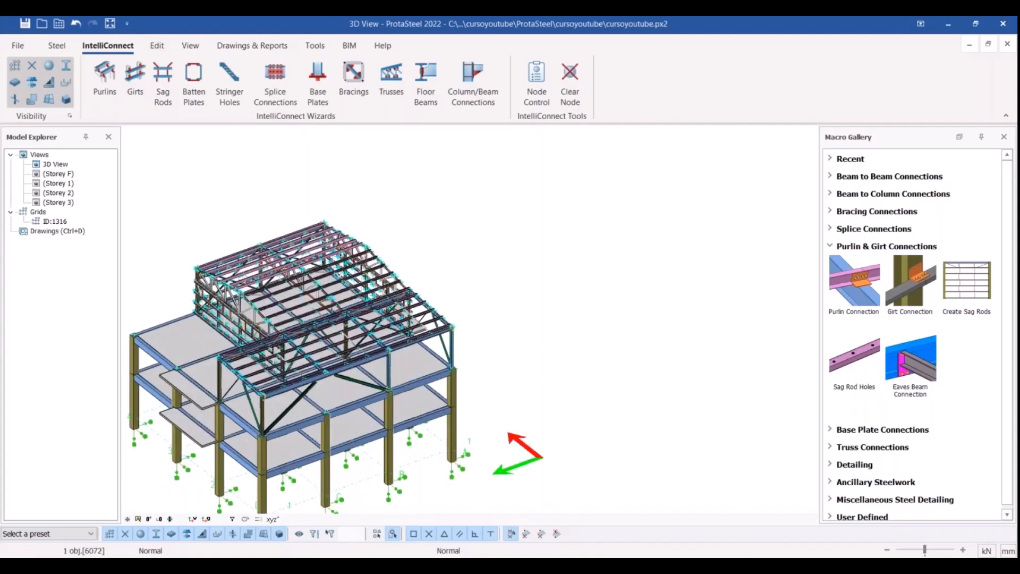
scroll(359, 345, up, 5)
scroll(287, 386, up, 5)
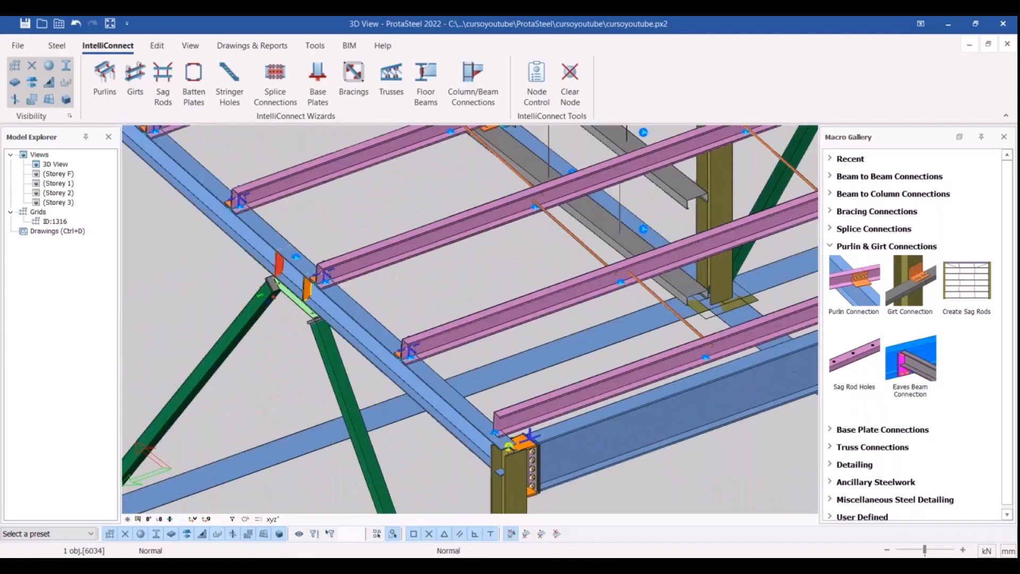
scroll(269, 297, down, 2)
middle_drag(270, 292, 335, 234)
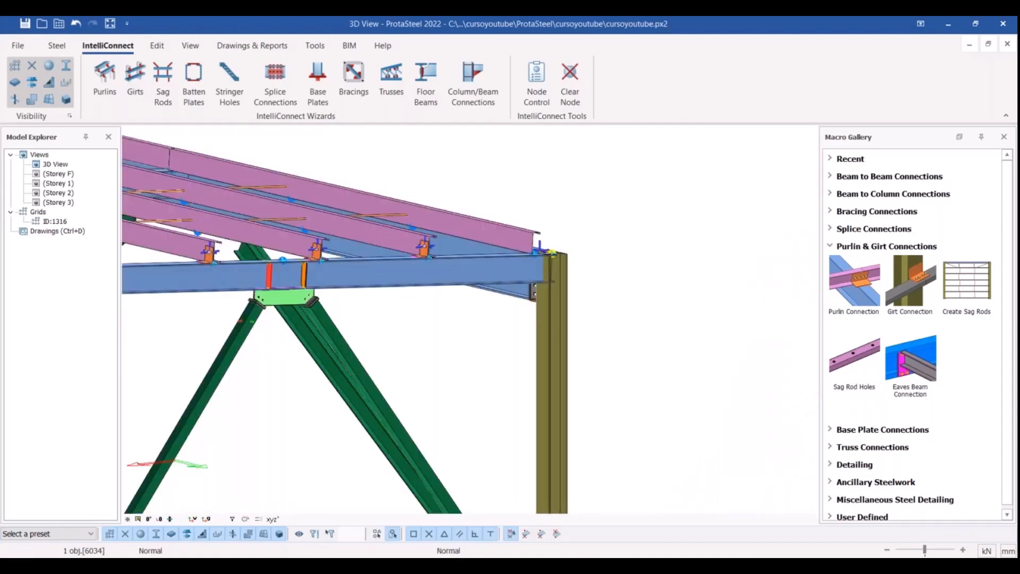
scroll(292, 275, up, 4)
middle_drag(213, 382, 232, 334)
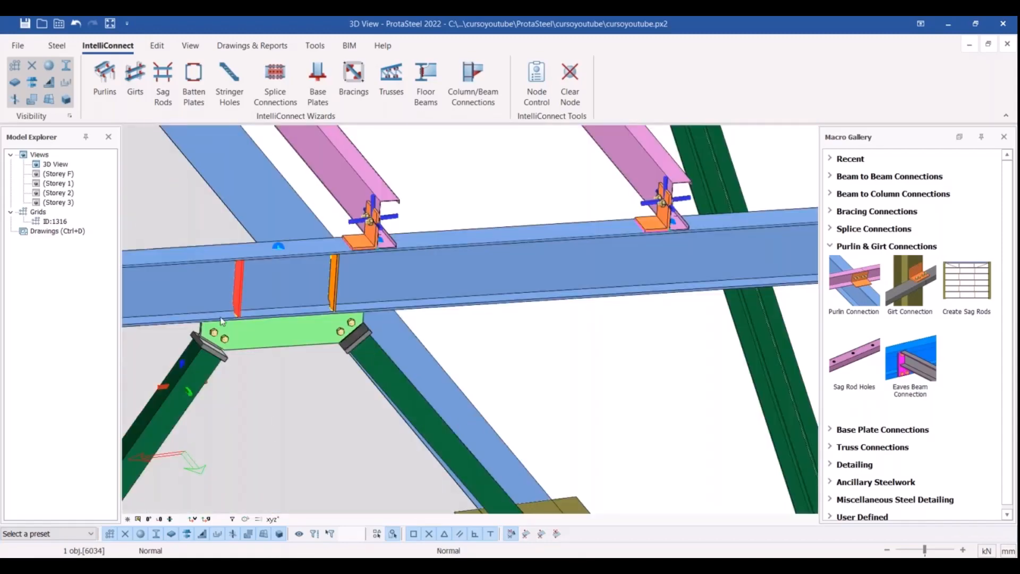
- Select the gusset plate of the opposite bracing joint and examine its bolts, brace end plates and connection macro
scroll(232, 335, up, 2)
scroll(233, 333, up, 2)
click(374, 356)
scroll(374, 357, down, 4)
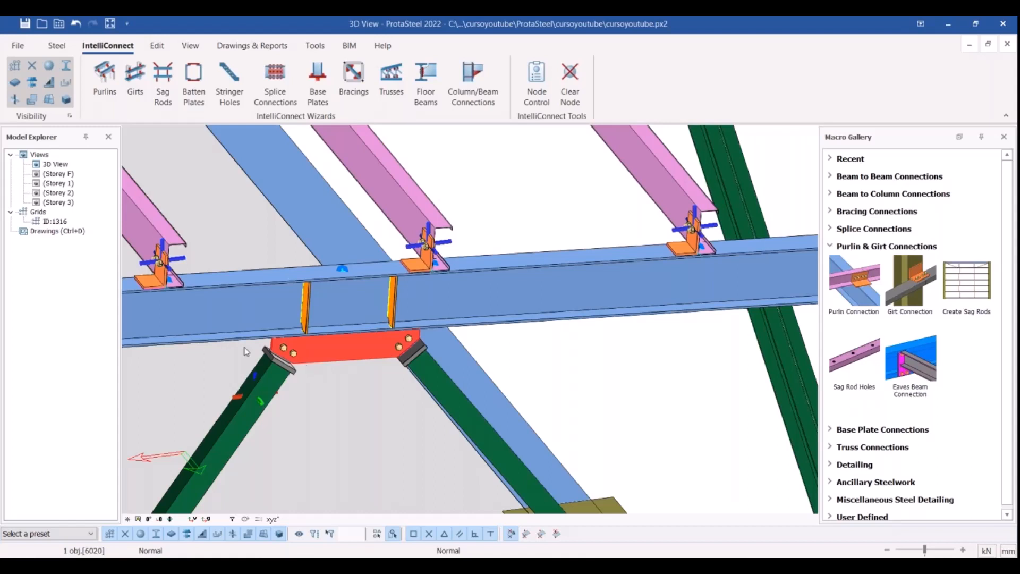
scroll(246, 348, up, 3)
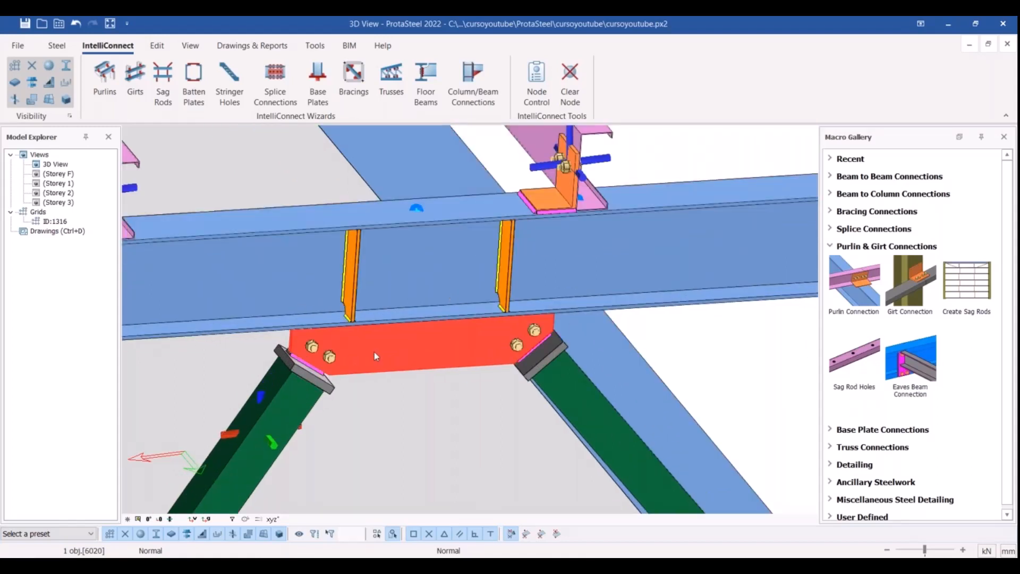
click(374, 351)
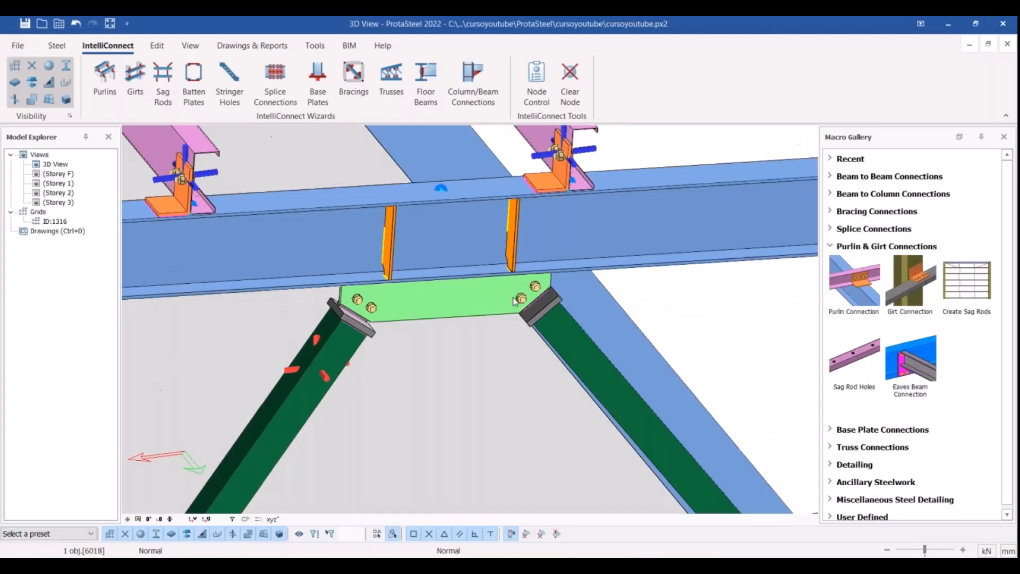
middle_drag(513, 302, 406, 296)
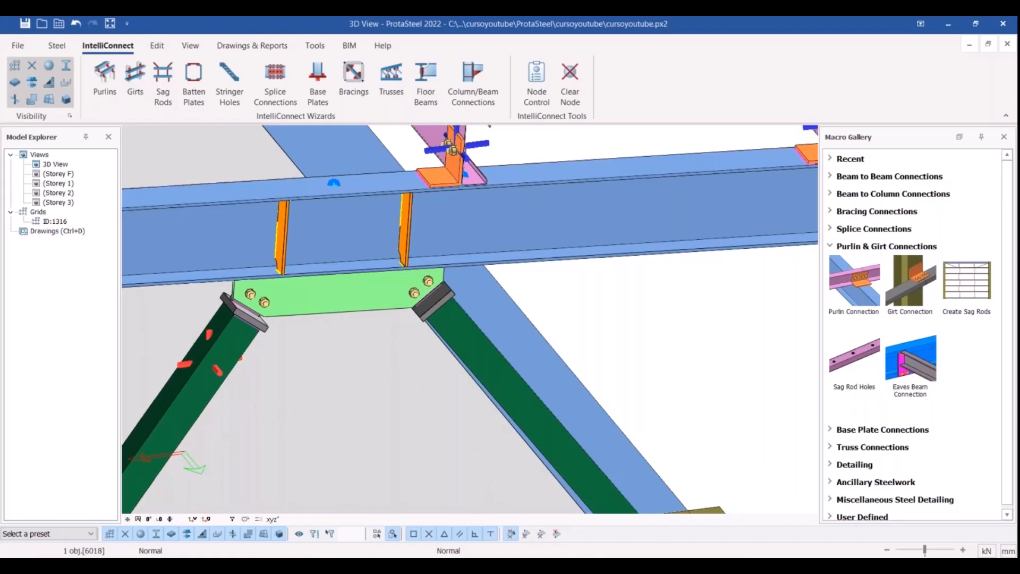
mouse_move(572, 567)
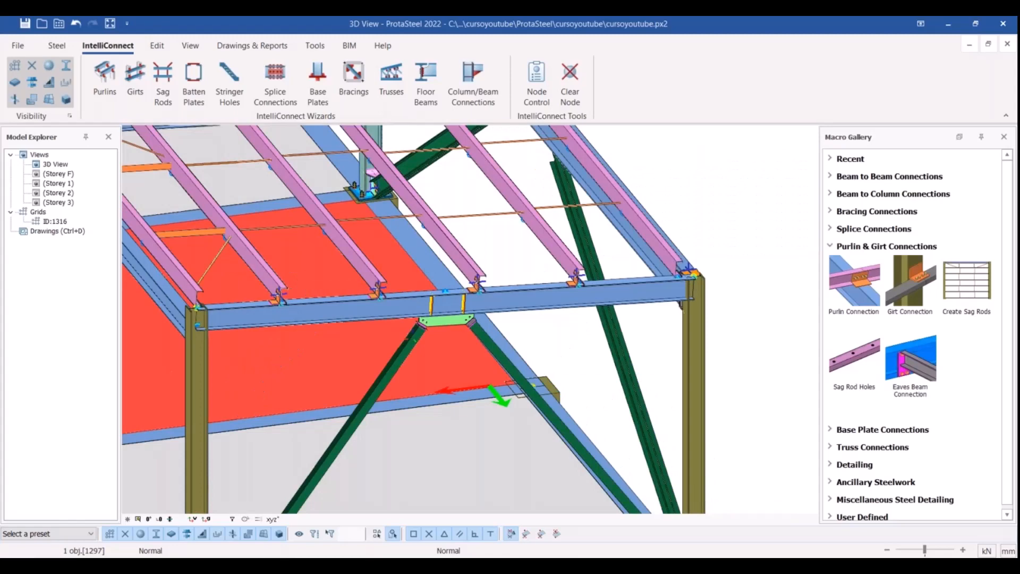
- In the front beam's Bolted Gusset Plate Connection, review the part settings, set the gusset's edge dimension to 200 mm and apply it
scroll(452, 367, down, 7)
middle_drag(452, 367, 369, 299)
scroll(369, 299, up, 8)
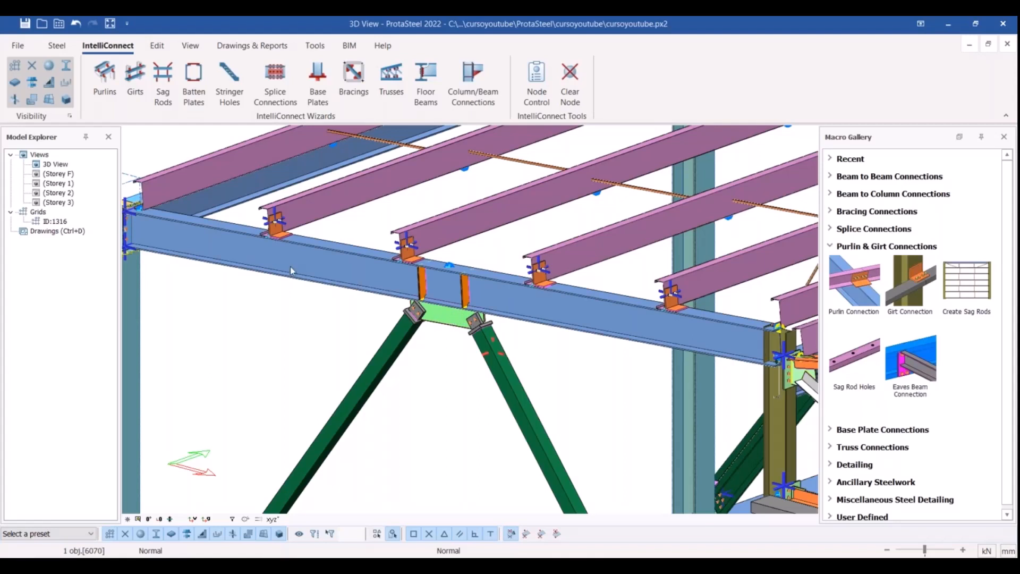
double_click(355, 252)
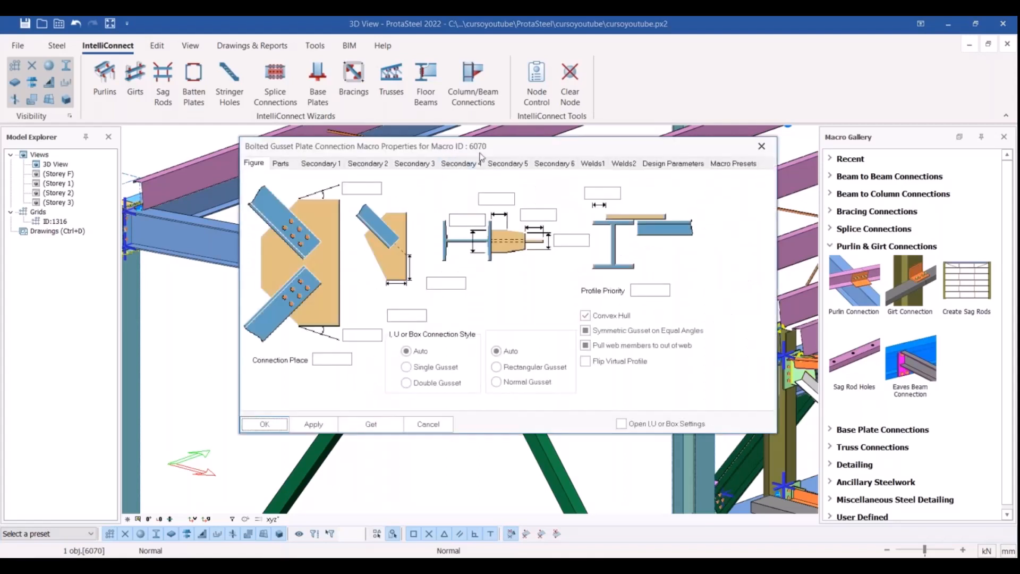
drag(480, 154, 713, 88)
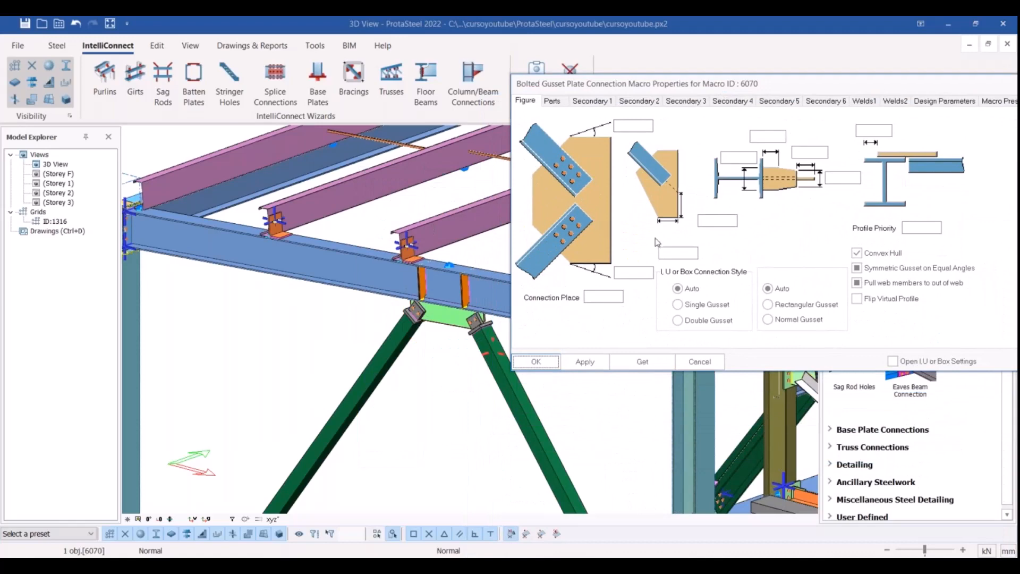
drag(654, 89, 646, 123)
click(547, 134)
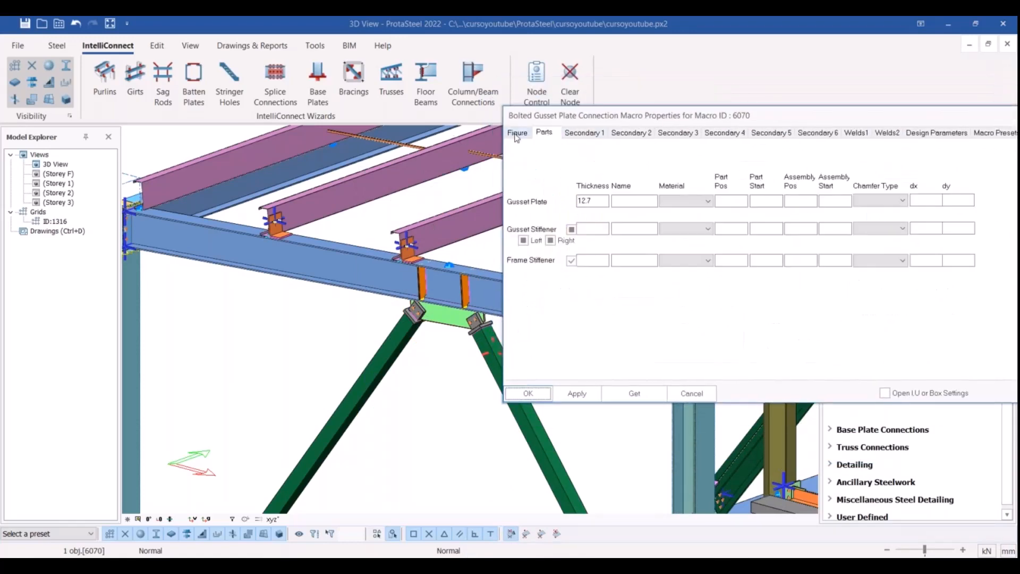
click(517, 133)
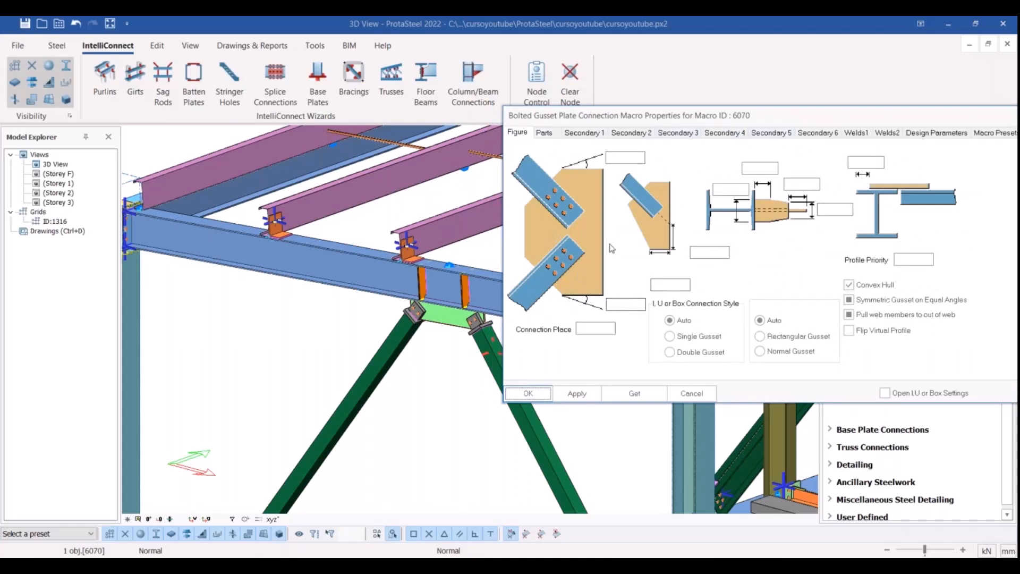
click(694, 252)
click(577, 394)
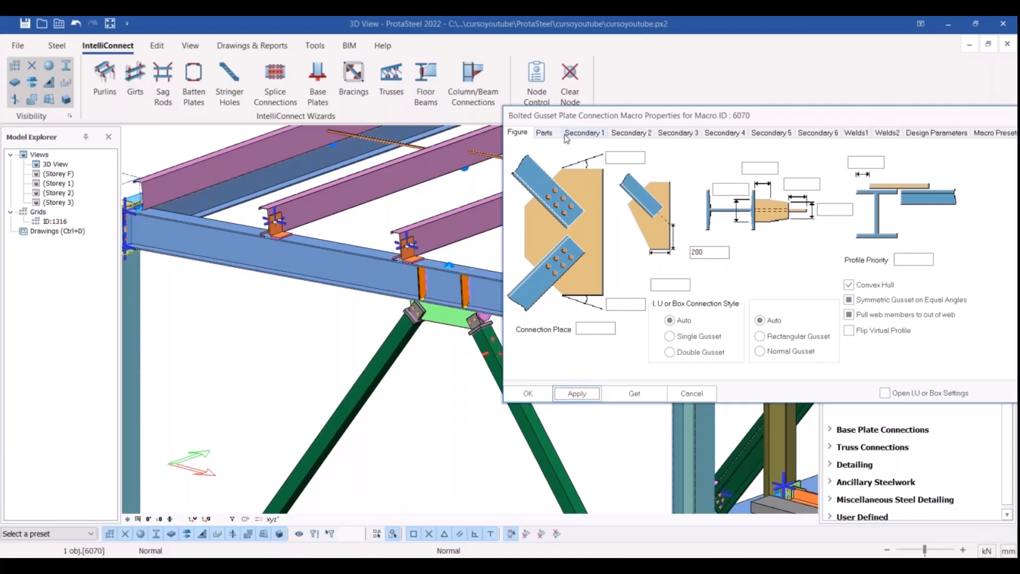
- Set the gusset plate thickness to 16 mm, enable the left and right gusset stiffeners and apply the changes
click(544, 133)
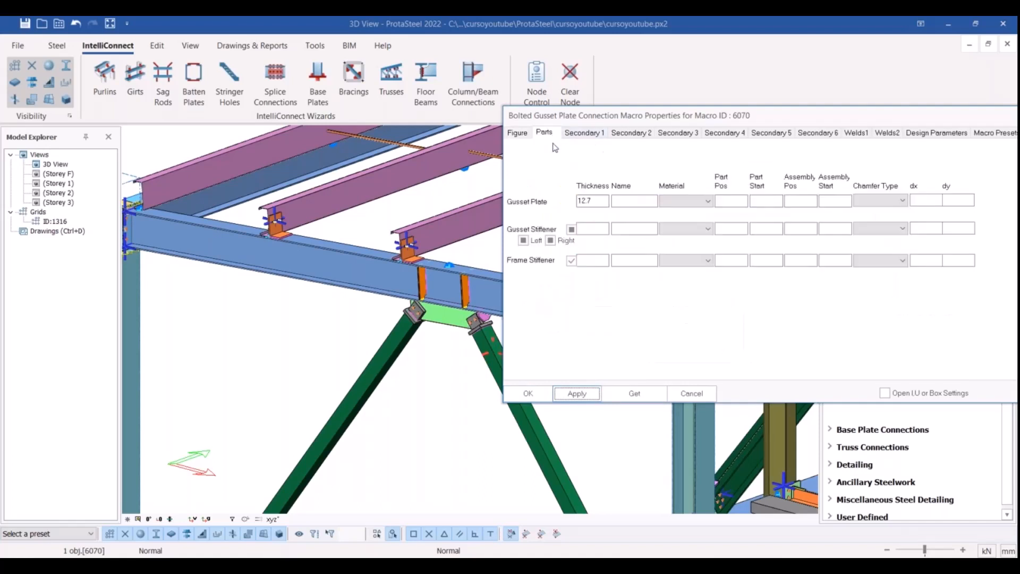
double_click(597, 200)
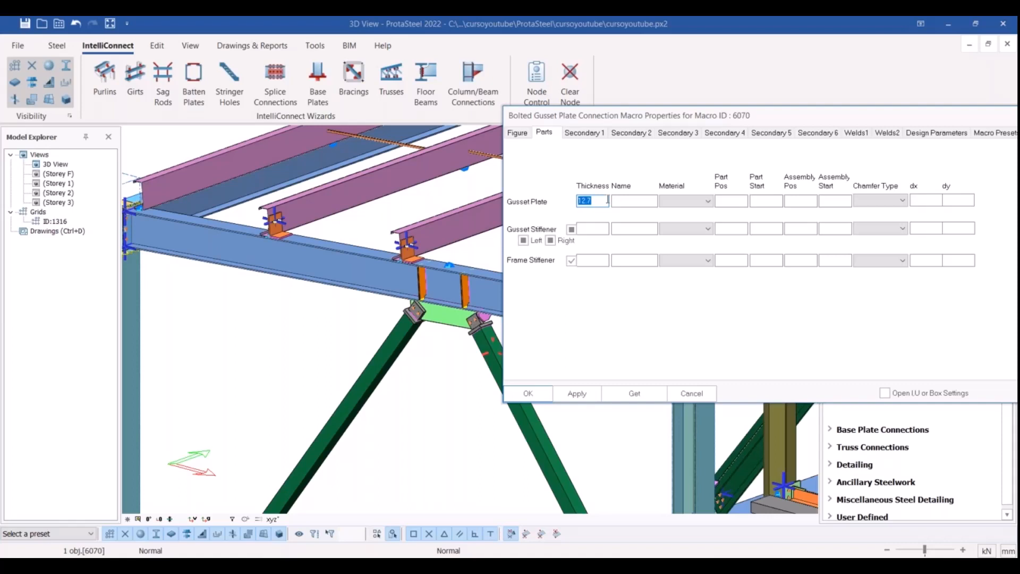
text(16)
click(571, 393)
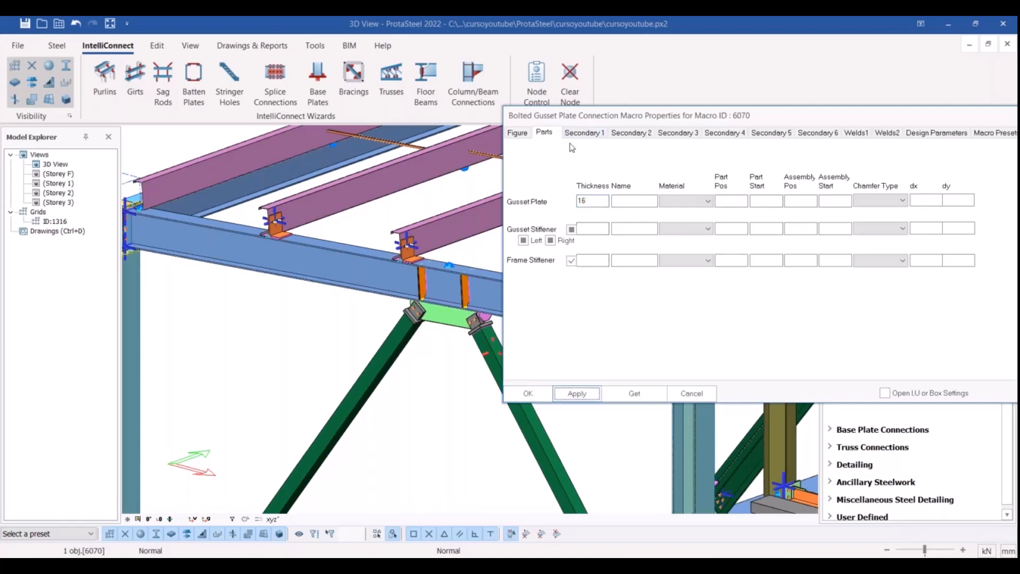
click(524, 240)
click(551, 241)
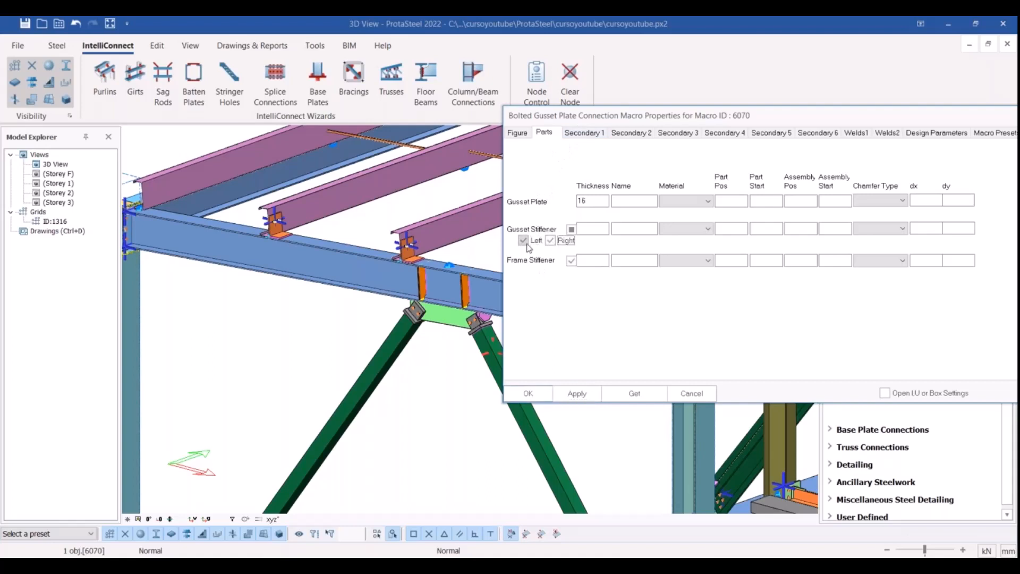
click(565, 399)
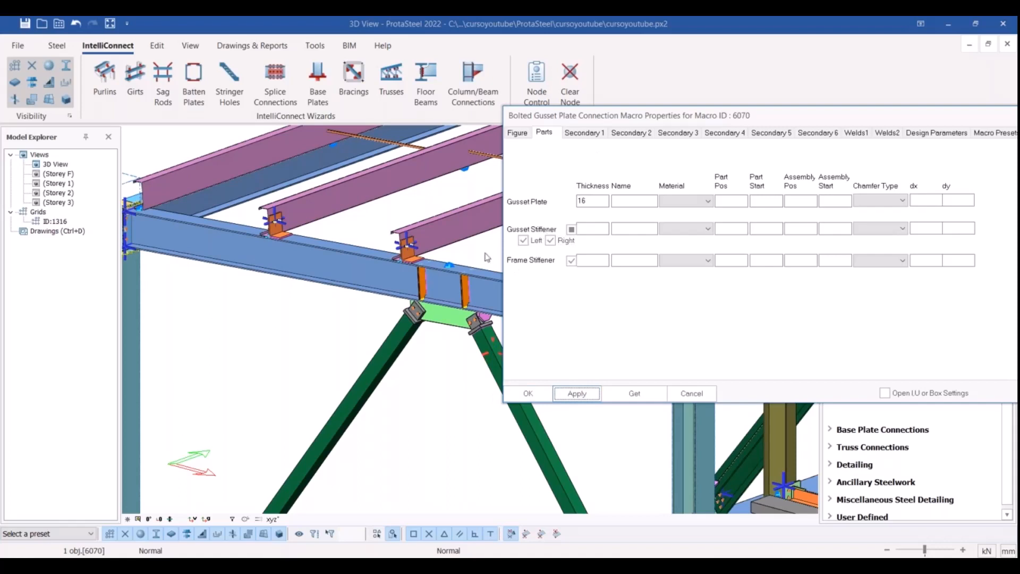
- Review the first secondary member's bolt settings and set the second secondary member's bolt material to A325
click(581, 133)
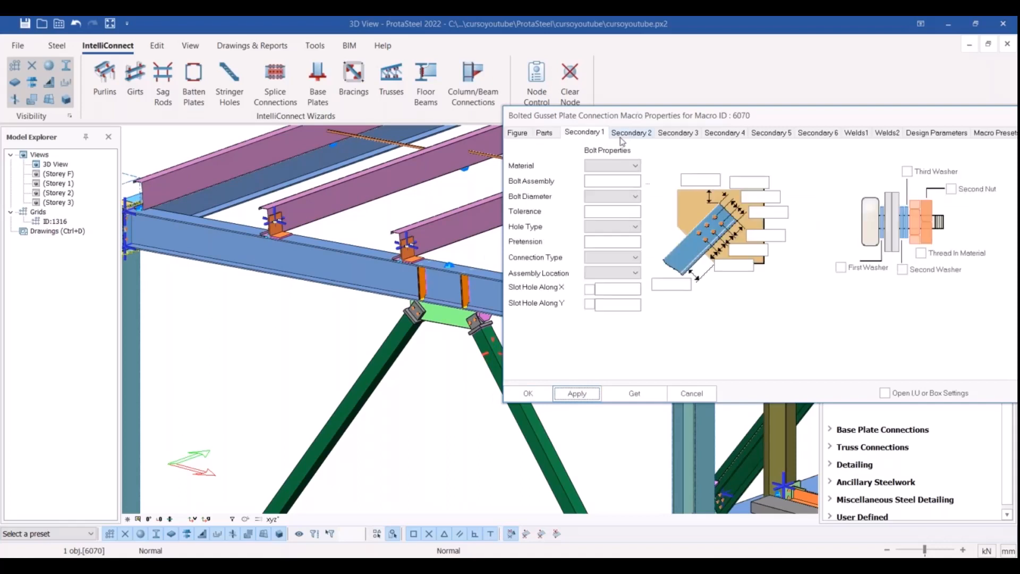
drag(650, 116, 697, 91)
click(611, 104)
click(683, 140)
mouse_move(683, 158)
mouse_down()
mouse_move(685, 197)
mouse_move(689, 161)
mouse_up()
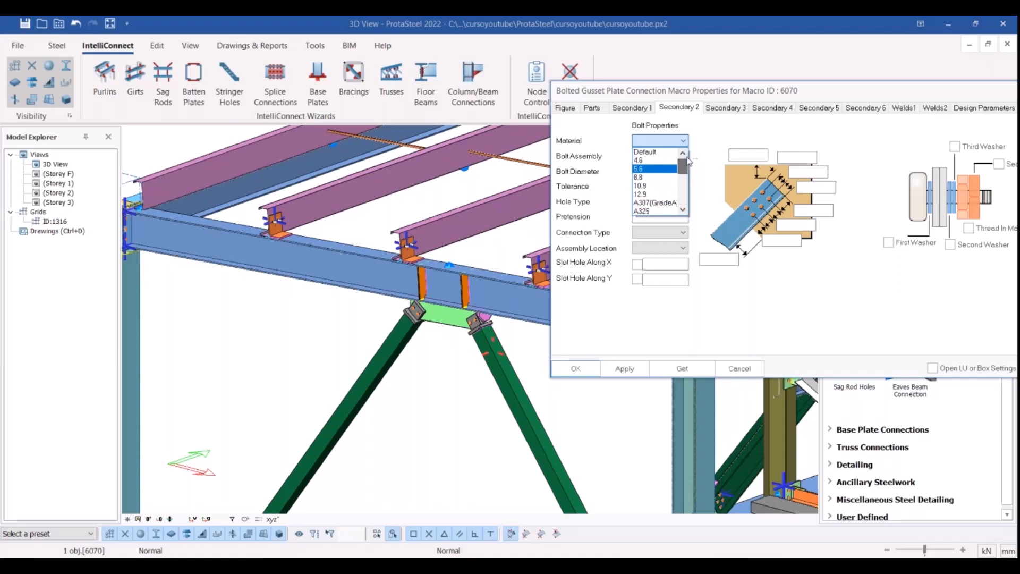
click(644, 211)
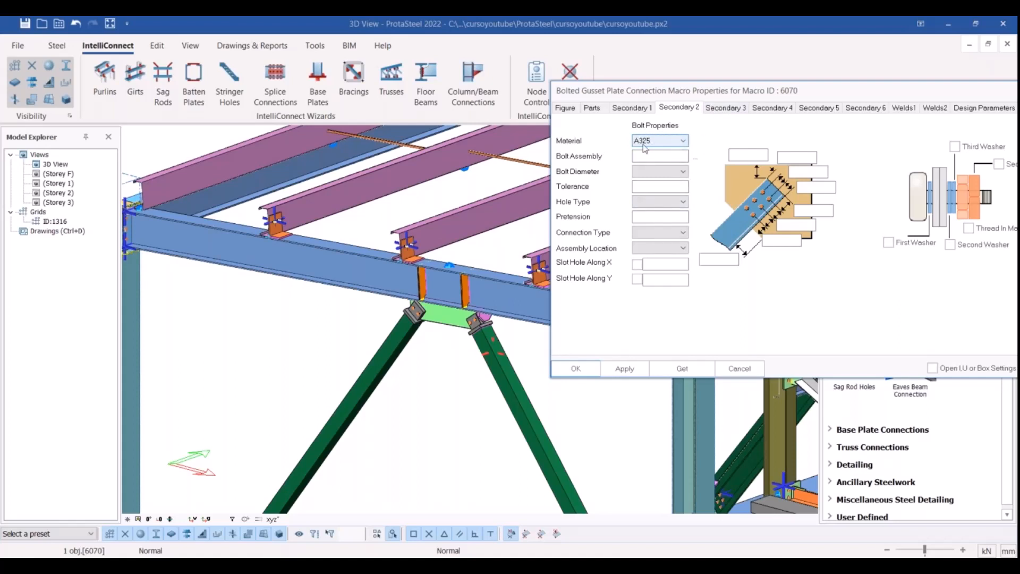
- Set both weld sizes to 5 mm for each of the gusset connection's welds W1 to W4
click(739, 110)
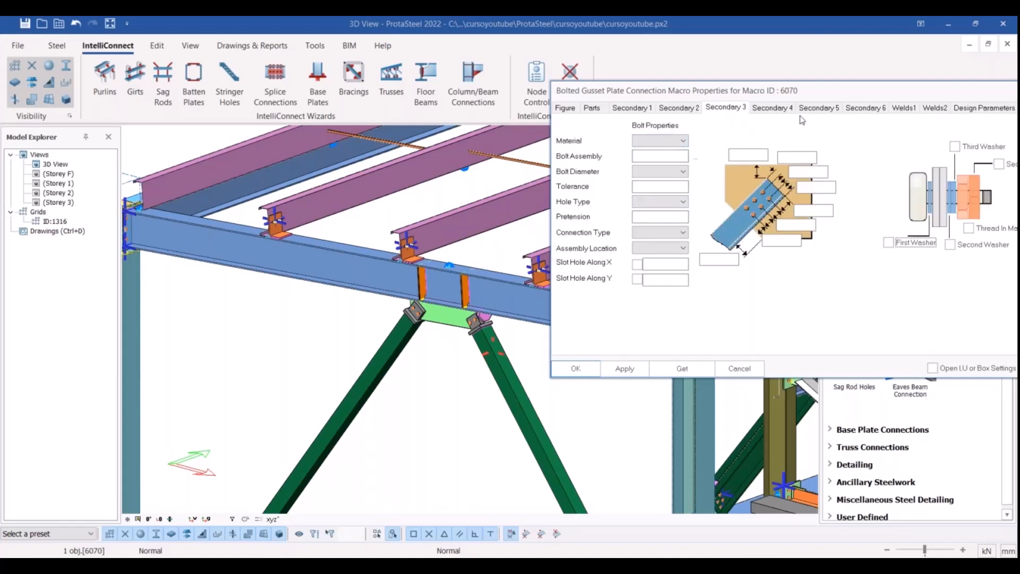
click(901, 108)
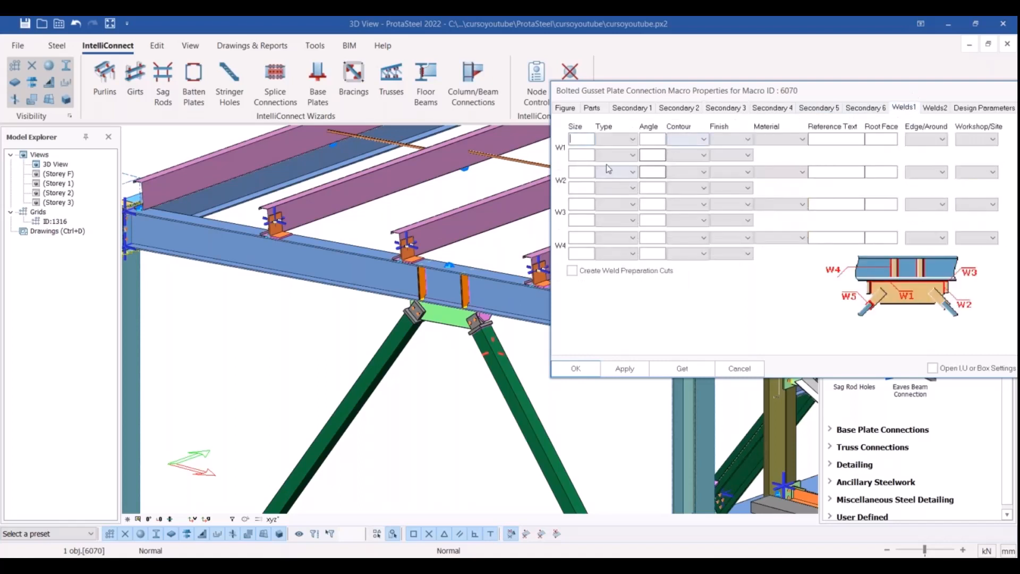
drag(760, 91, 720, 76)
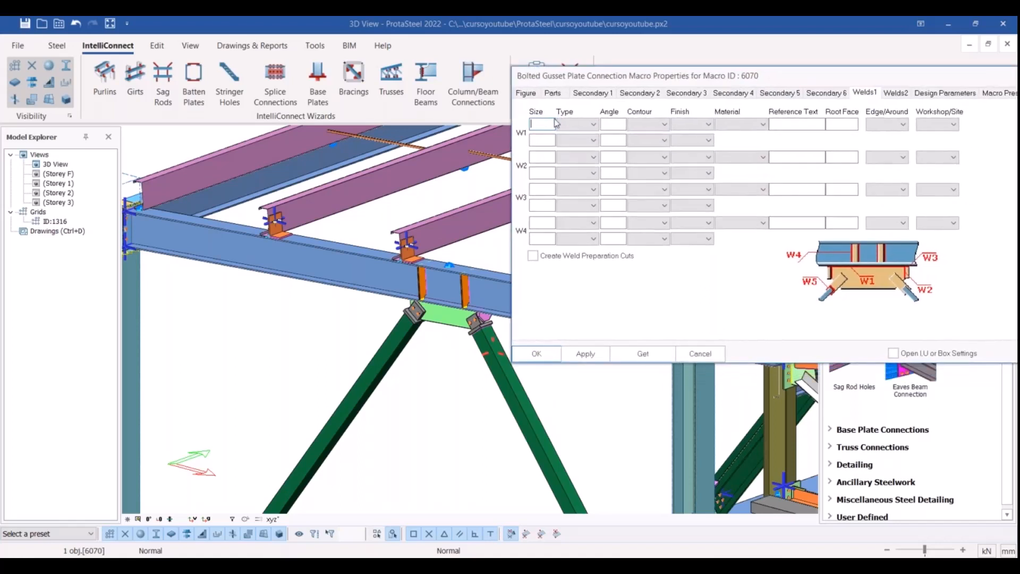
text(5)
click(542, 141)
text(5)
click(543, 157)
text(5)
click(543, 173)
text(5)
click(542, 189)
text(5)
click(542, 205)
text(5)
click(543, 222)
text(5)
click(543, 238)
text(5)
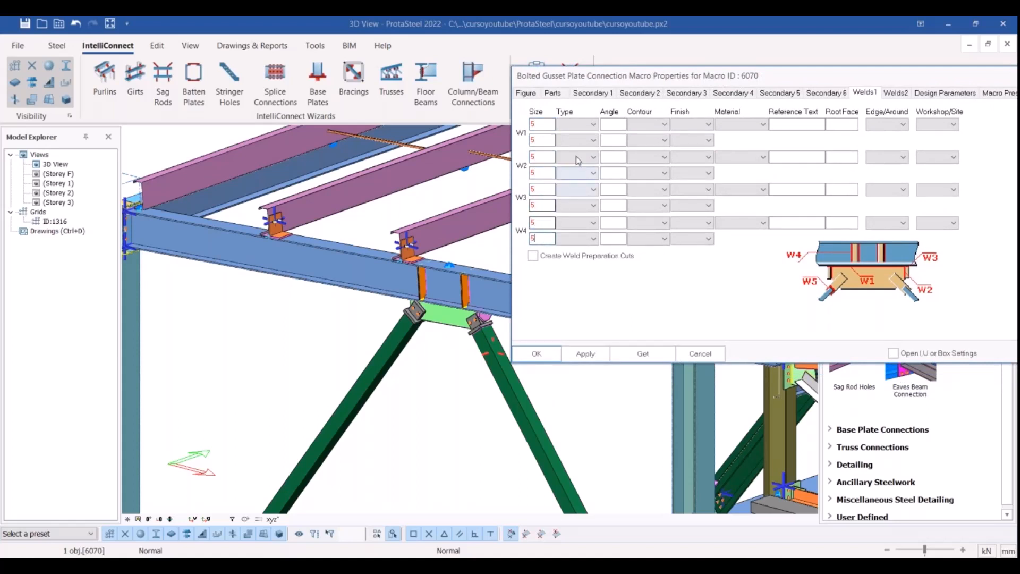
- Choose the fillet type for both sides of welds W1 to W4 and accept the gusset connection properties
click(583, 125)
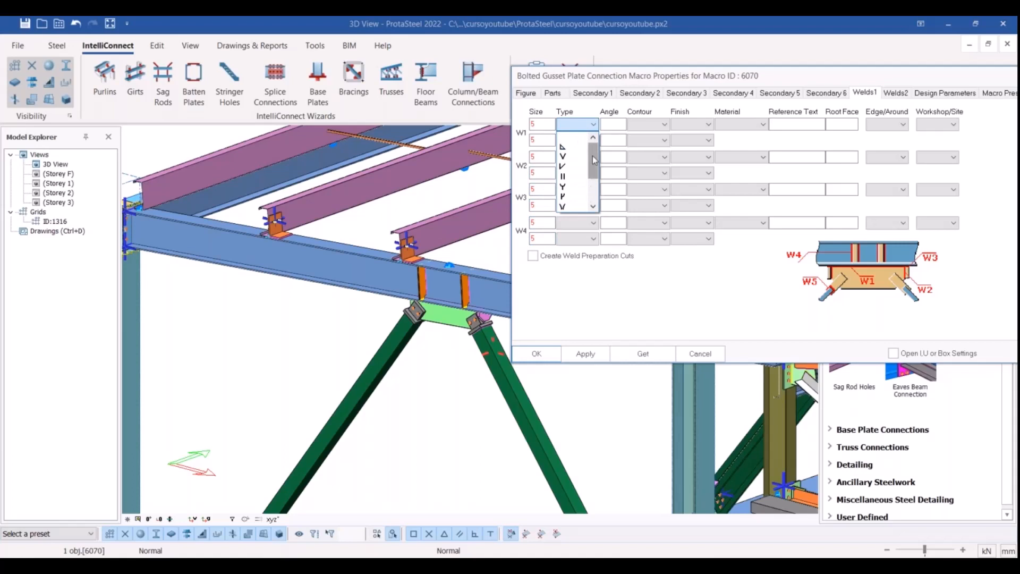
mouse_move(593, 157)
mouse_down()
mouse_move(596, 187)
mouse_move(596, 150)
mouse_up()
click(563, 150)
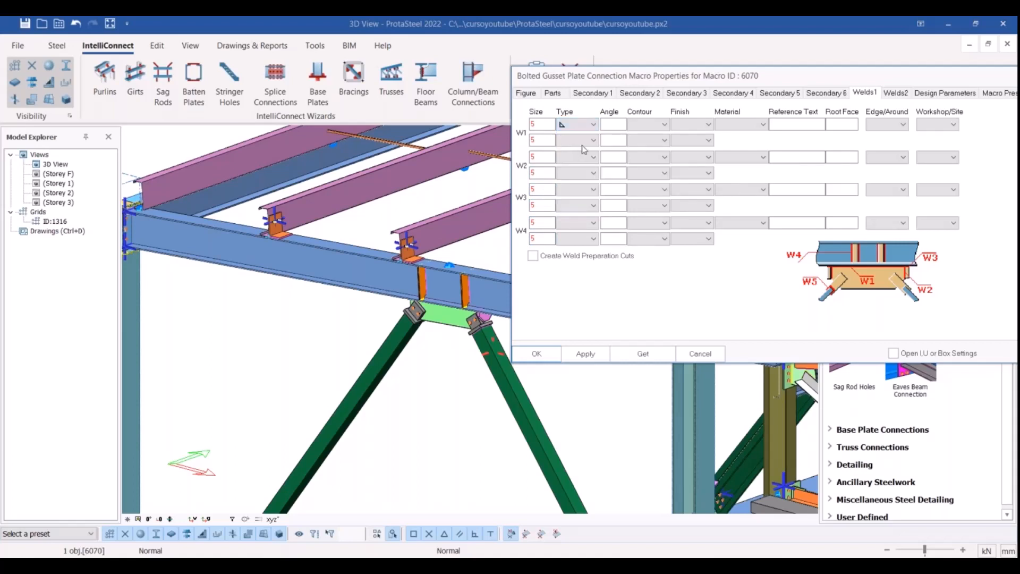
click(579, 140)
click(564, 164)
click(586, 158)
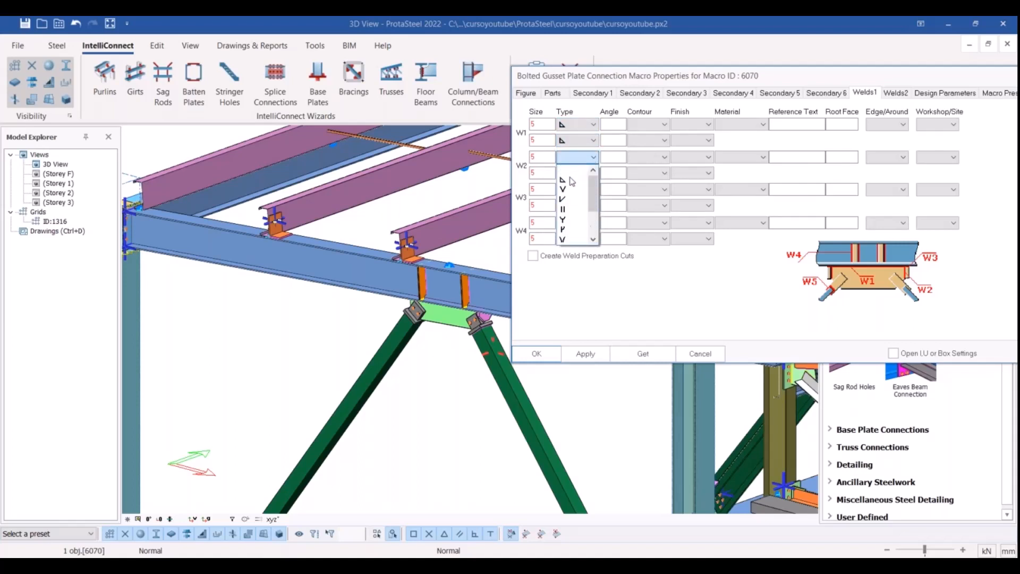
click(564, 180)
click(585, 173)
click(563, 197)
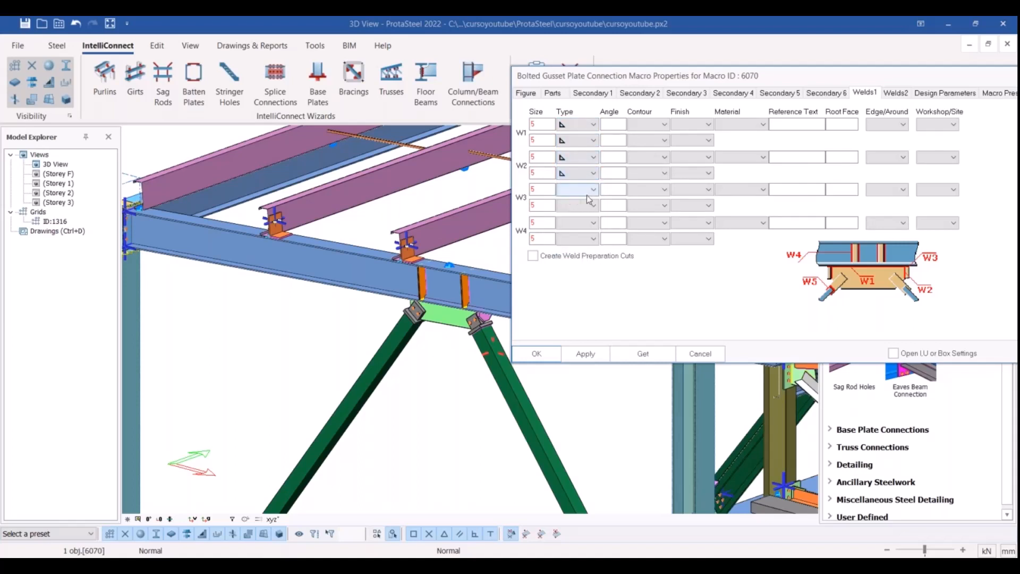
click(587, 190)
click(564, 212)
click(588, 207)
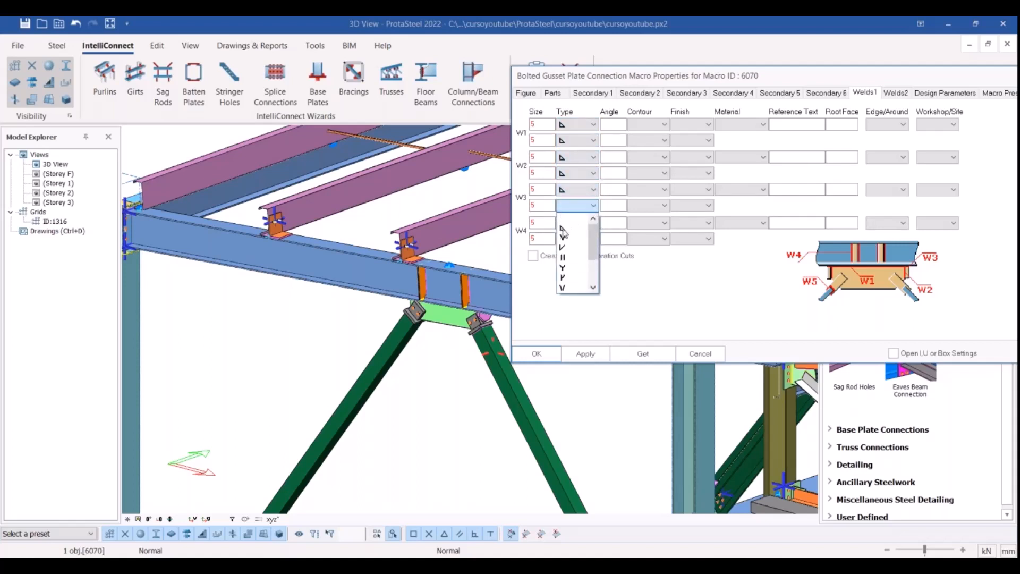
click(564, 229)
click(586, 223)
click(585, 247)
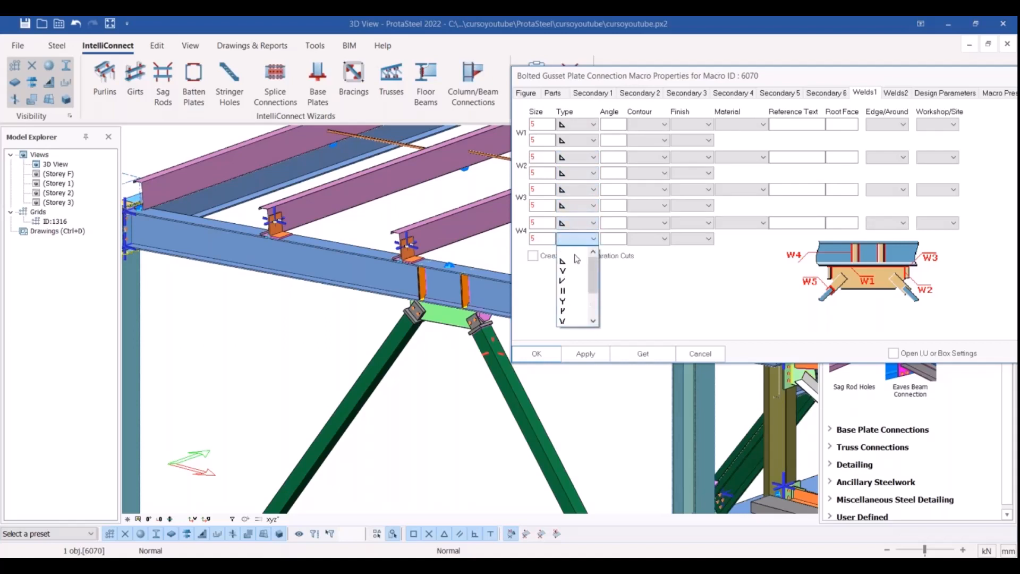
click(564, 262)
click(896, 95)
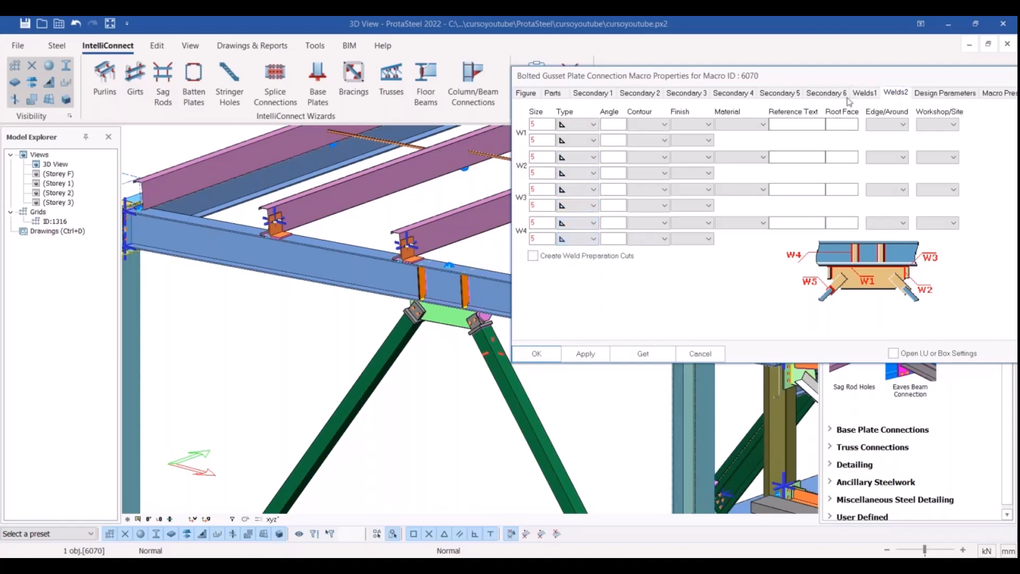
click(527, 93)
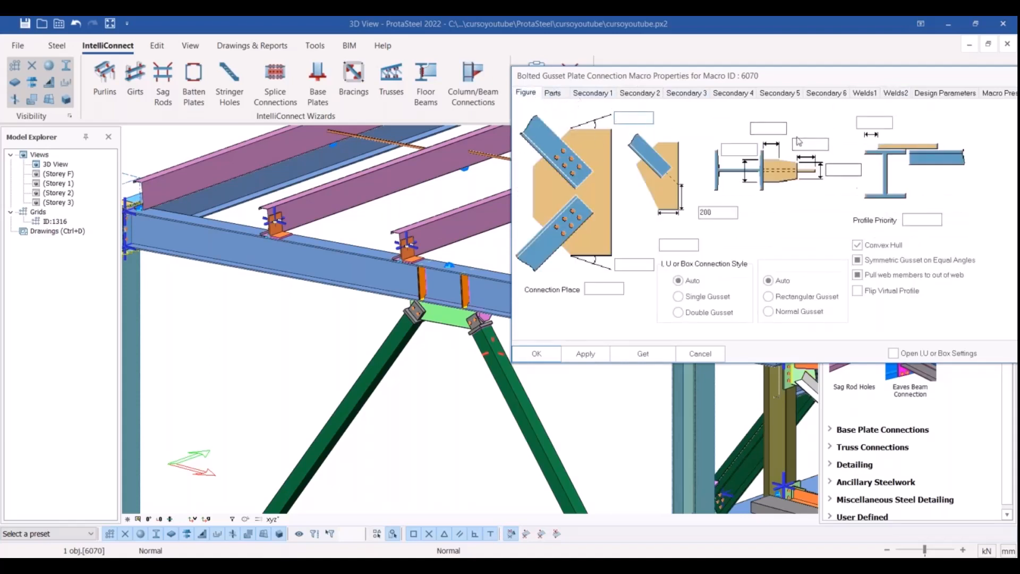
click(537, 354)
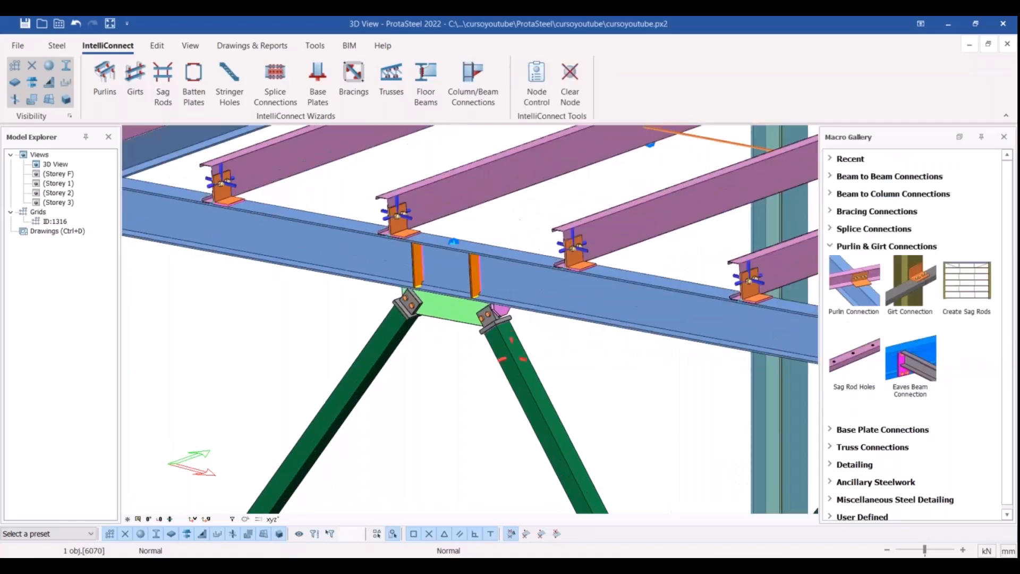
- Examine the edited gusset plate joint, clear the selection and view the braced mono-pitch bay within the whole building
scroll(429, 328, up, 5)
middle_drag(430, 328, 447, 250)
scroll(523, 271, down, 9)
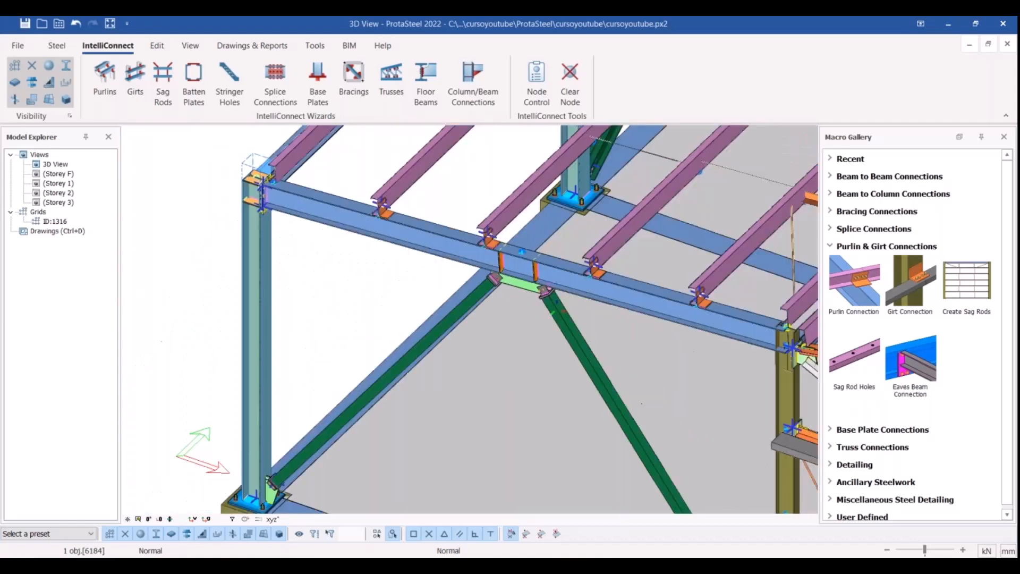
click(219, 200)
scroll(241, 234, down, 1)
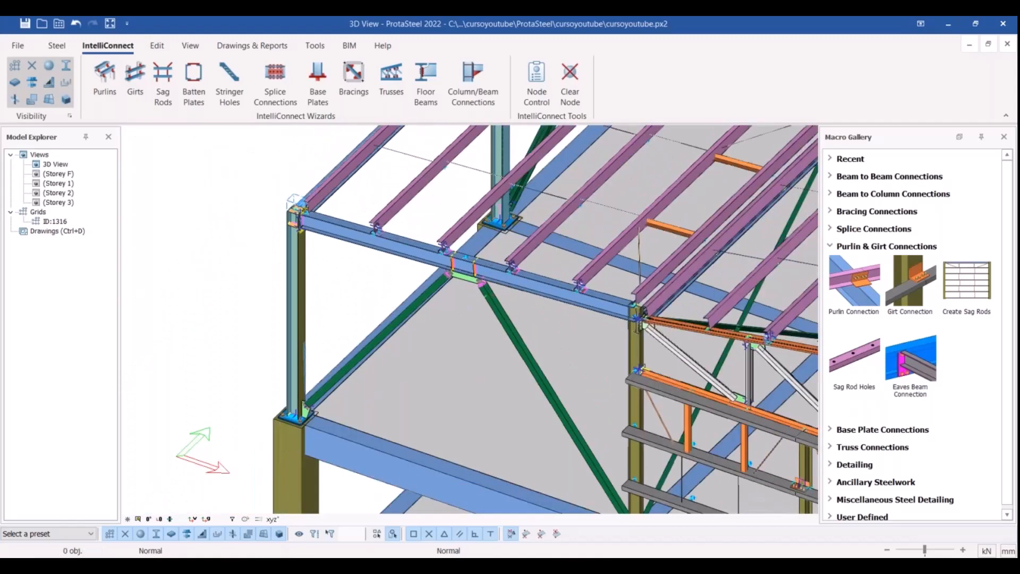
scroll(238, 246, down, 3)
middle_drag(238, 246, 252, 249)
mouse_move(357, 258)
middle_down()
mouse_move(446, 223)
mouse_move(358, 240)
middle_up()
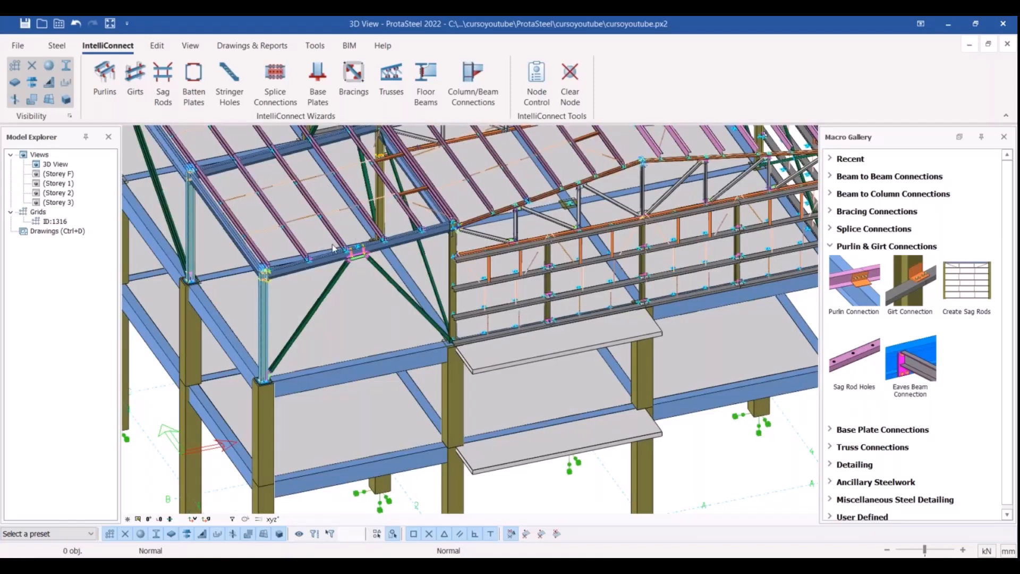
scroll(334, 248, down, 2)
scroll(330, 256, down, 3)
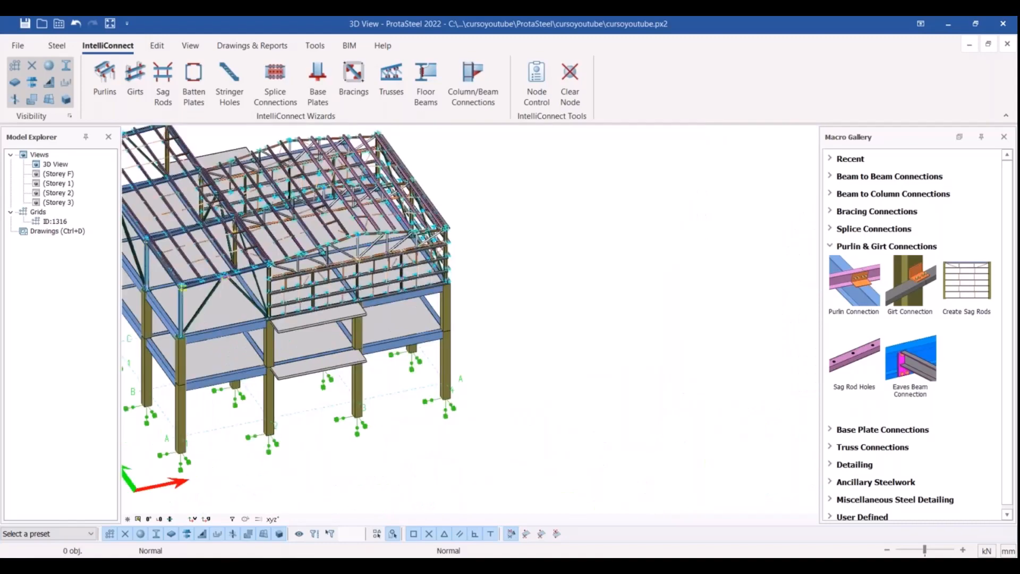
middle_drag(329, 266, 245, 237)
- Examine the roof framing from above and the unconnected beams at the mono-pitch roof's far corner column
scroll(269, 201, up, 5)
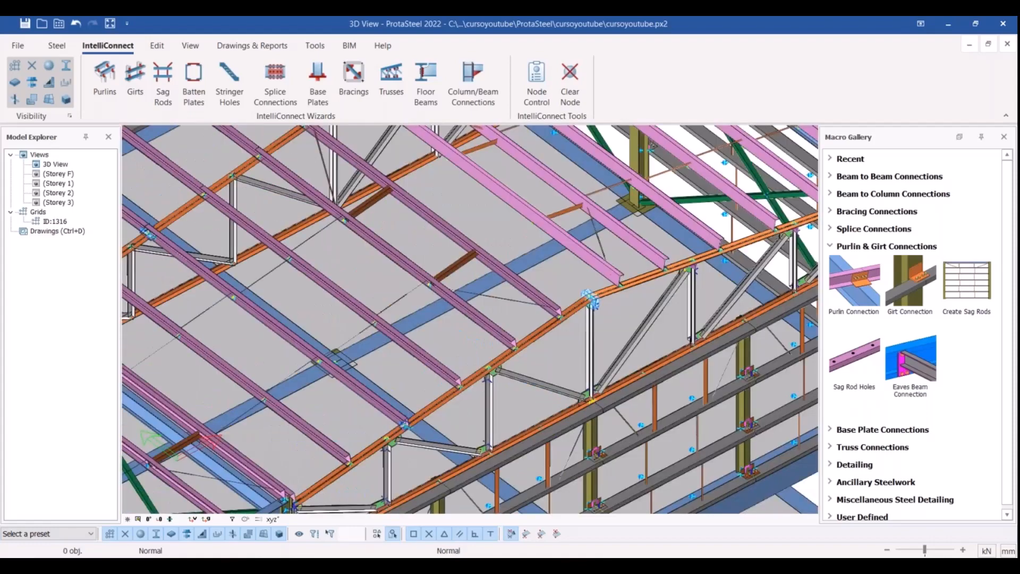
scroll(430, 271, down, 5)
middle_drag(431, 271, 437, 272)
scroll(437, 272, up, 3)
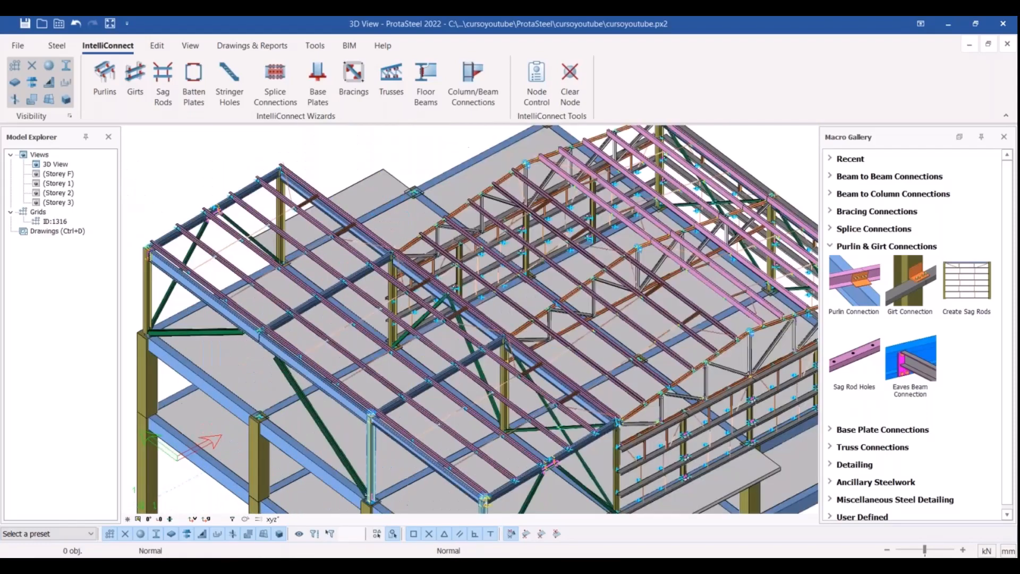
scroll(437, 273, up, 2)
scroll(437, 272, up, 1)
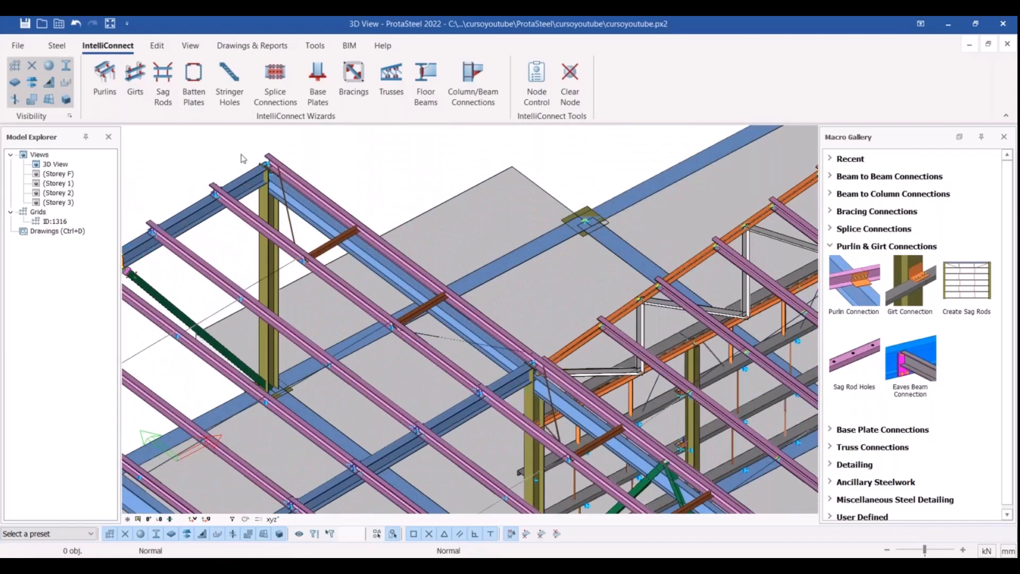
scroll(437, 273, up, 2)
scroll(240, 151, up, 2)
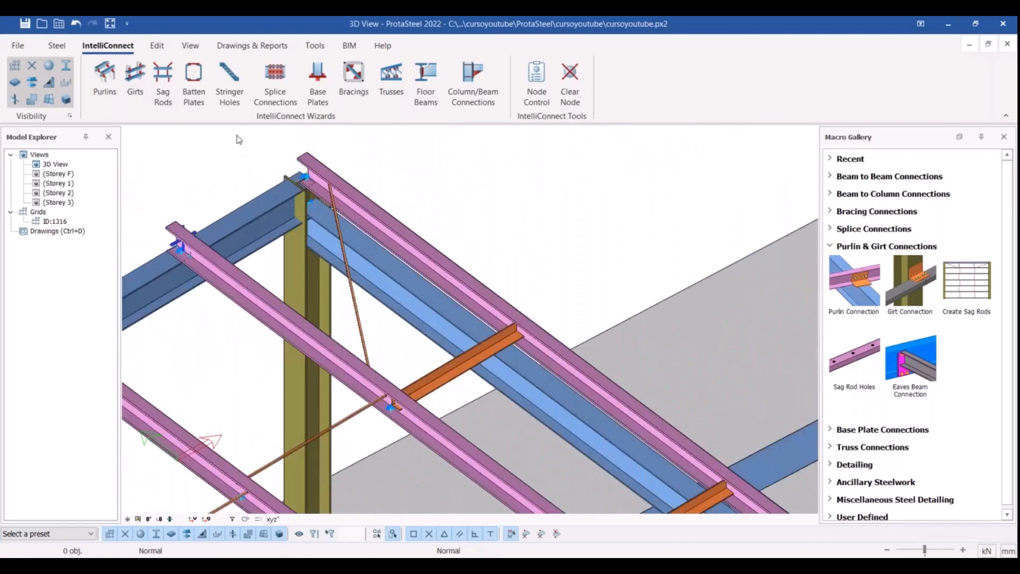
drag(236, 134, 410, 228)
middle_drag(307, 178, 308, 178)
right_click(307, 177)
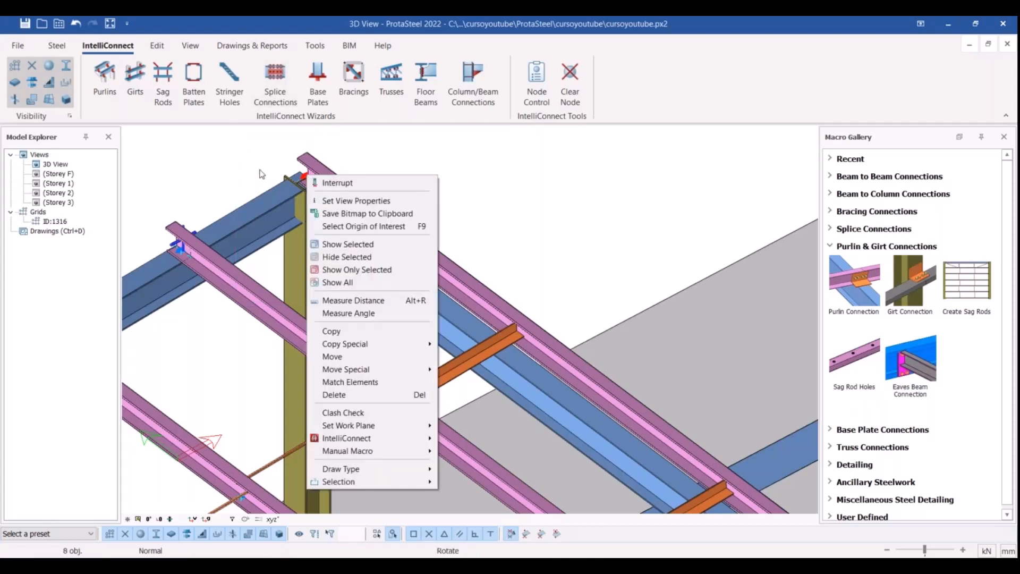
click(213, 151)
- Start the column/beam connection wizard for the members at the corner column and choose the Haunch Connection Macro for fixed connections
drag(389, 146, 255, 267)
right_click(311, 202)
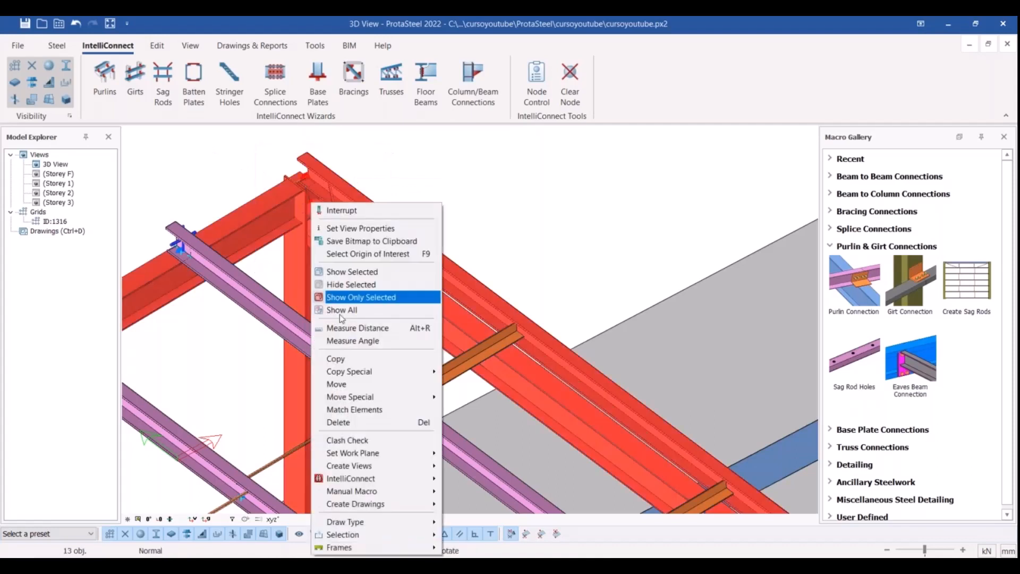
mouse_move(383, 478)
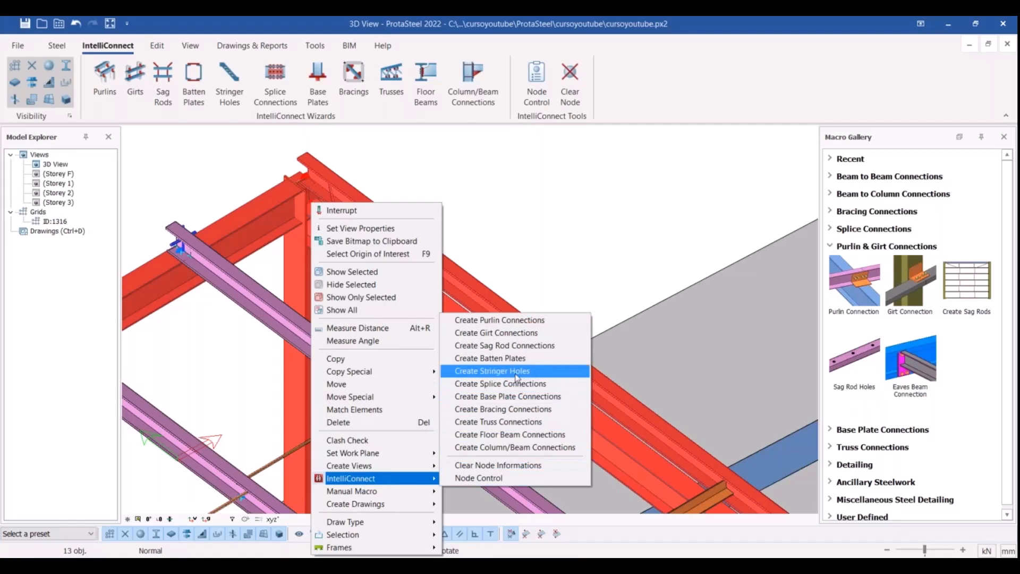
click(537, 449)
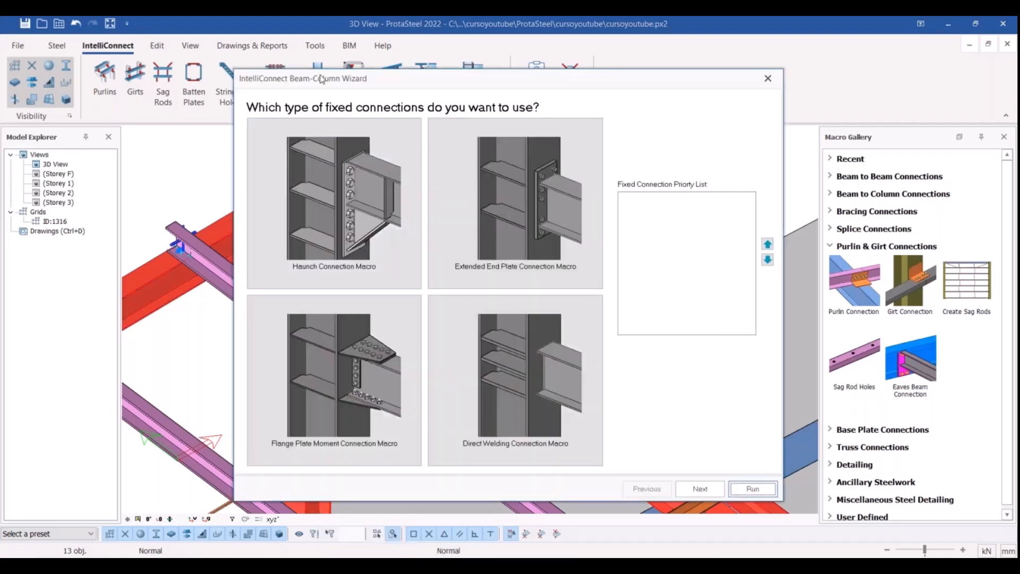
drag(321, 80, 548, 84)
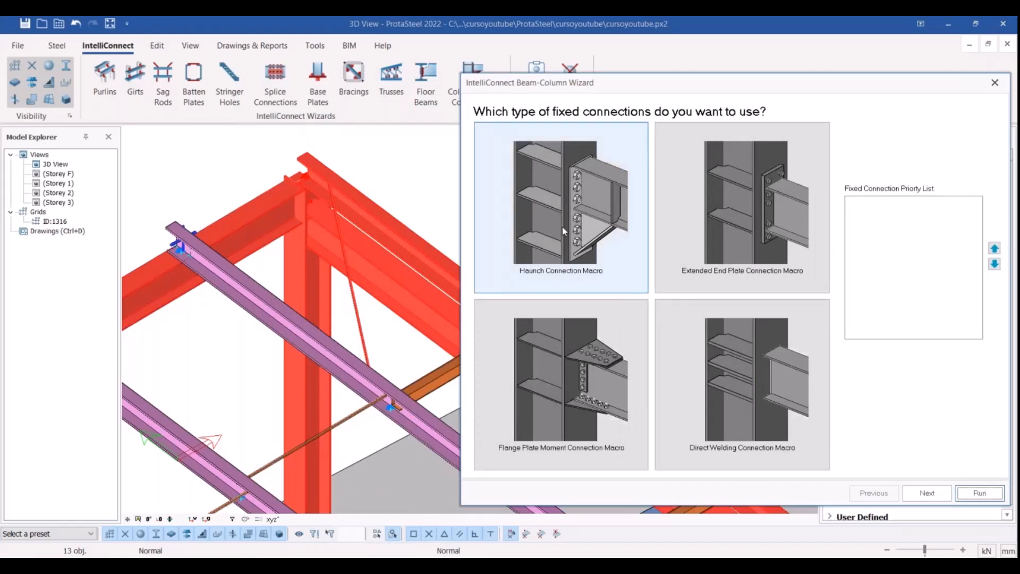
click(603, 196)
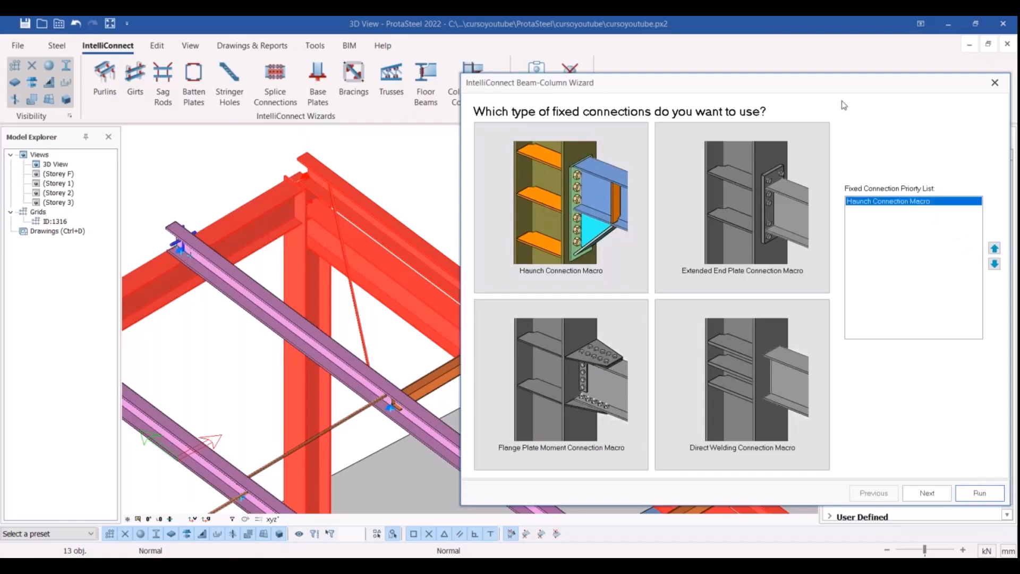
drag(820, 83, 741, 37)
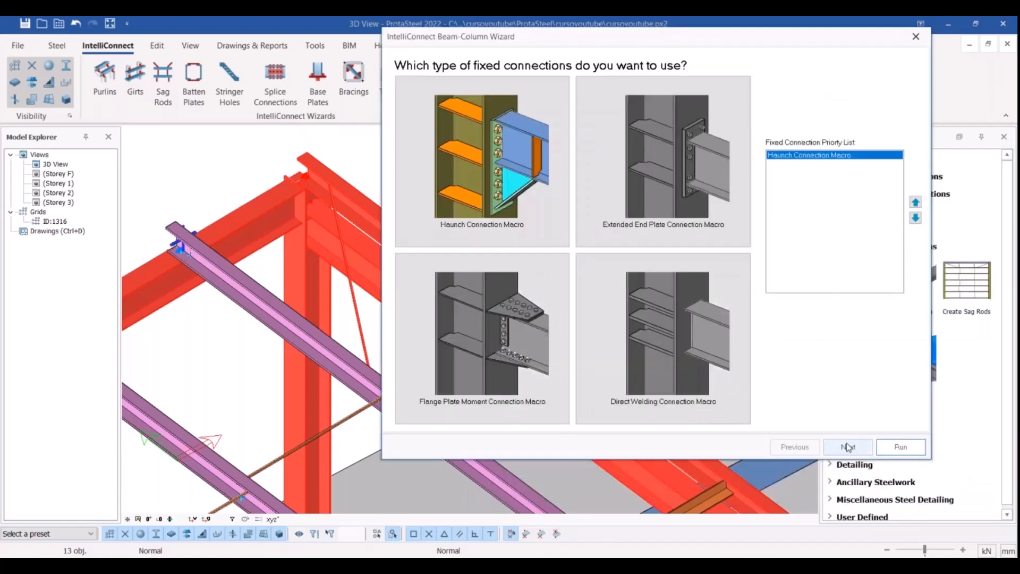
- Choose the Fin Plate Connection Macro for simple connections and run the wizard on the selected corner members
click(848, 447)
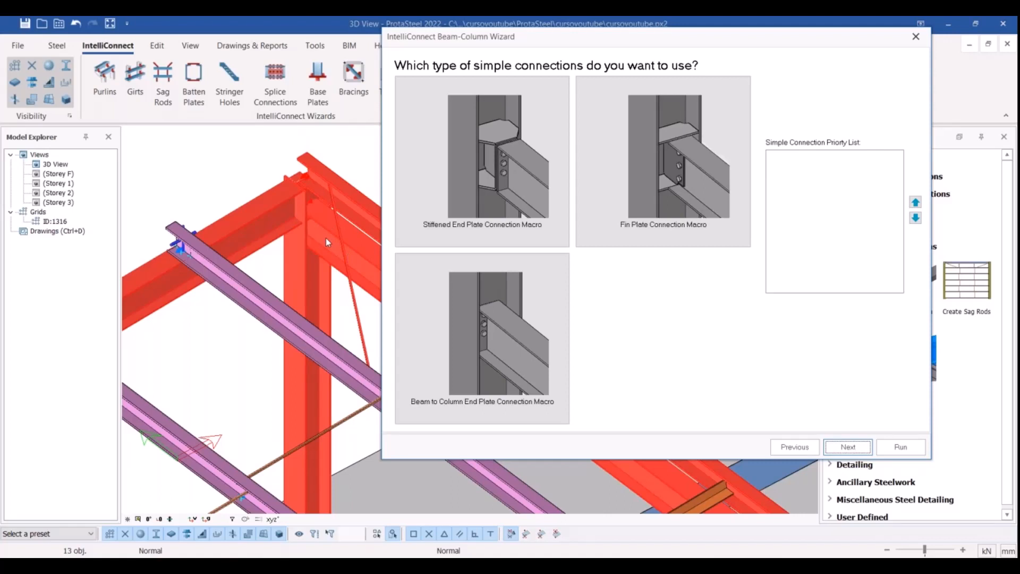
click(677, 178)
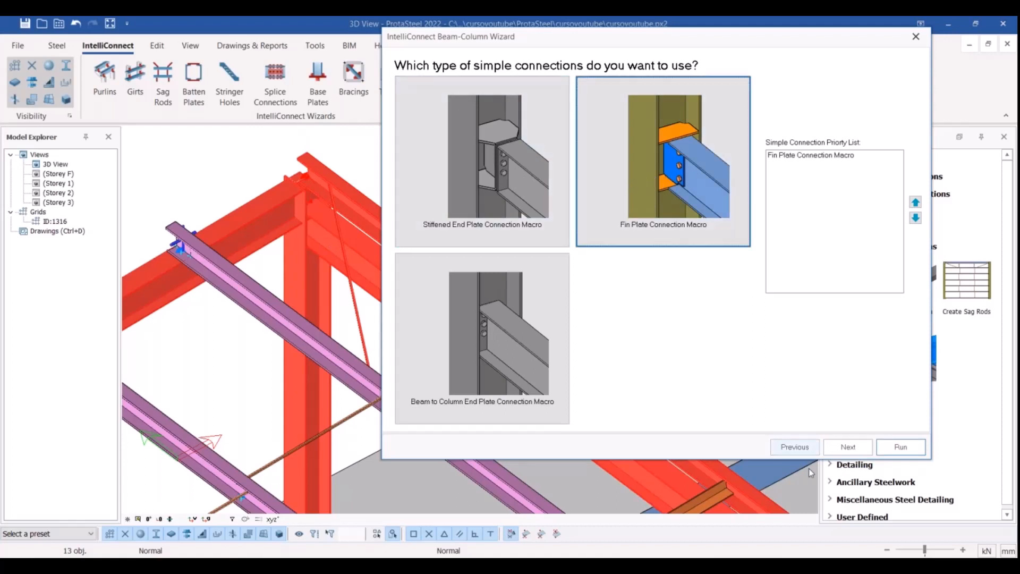
click(822, 162)
click(901, 446)
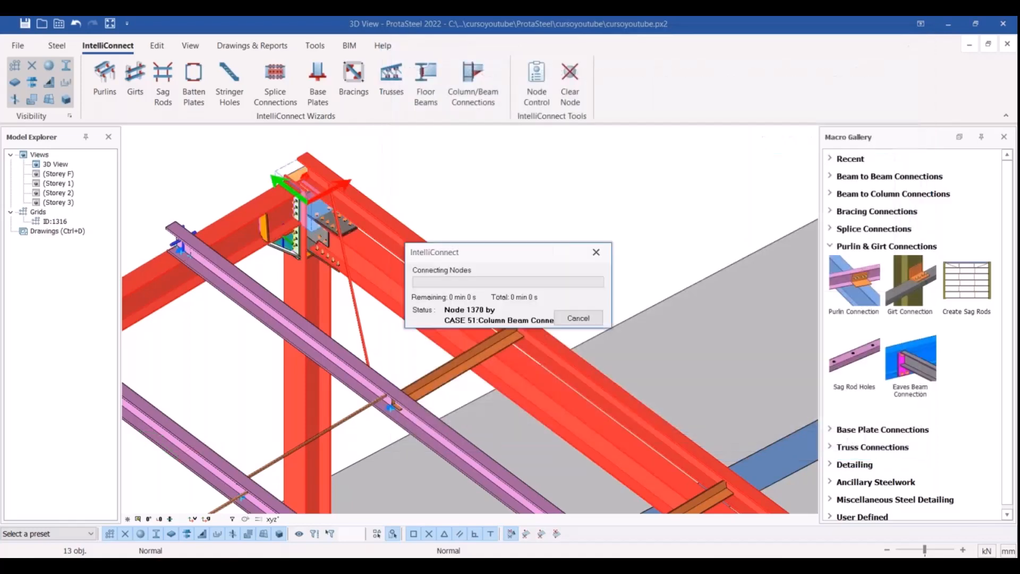
click(579, 158)
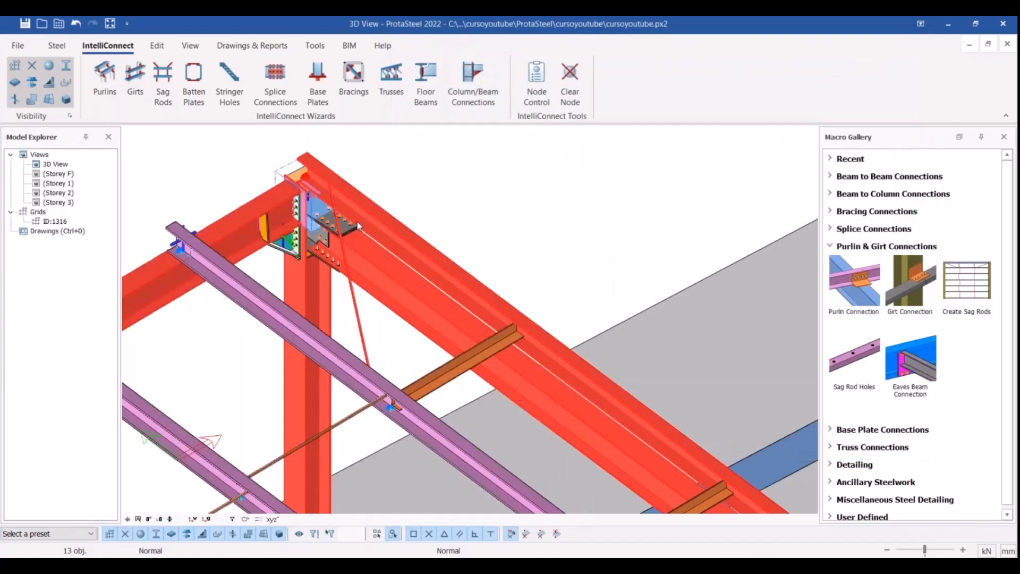
- Examine the haunch connection at the corner column, selecting its haunch web plate and viewing the joint from both sides
ctrl+middle_drag(403, 189, 479, 218)
scroll(326, 263, up, 5)
middle_drag(326, 263, 381, 354)
scroll(400, 280, down, 3)
scroll(399, 280, up, 2)
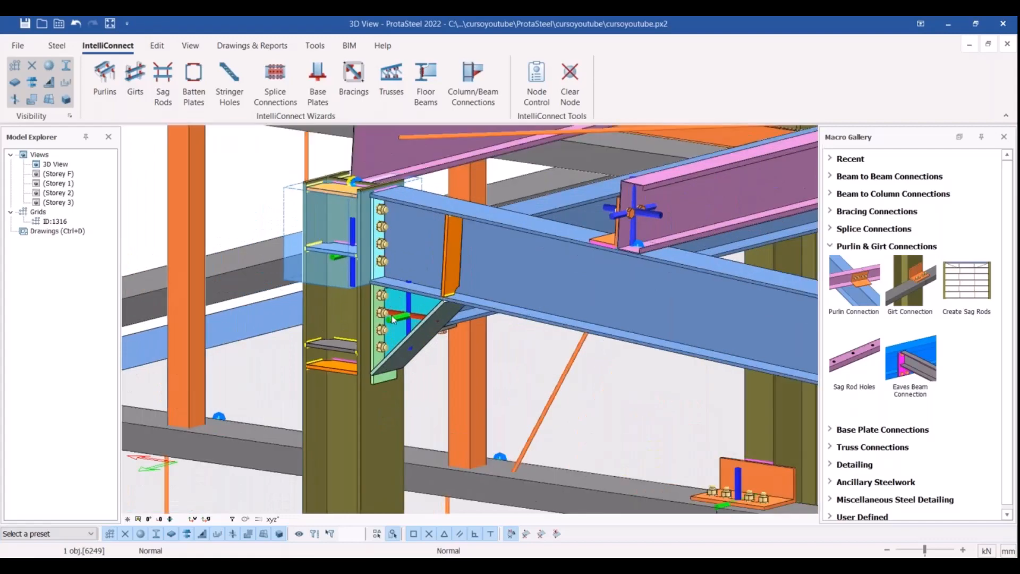
click(392, 314)
ctrl+middle_drag(431, 293, 715, 310)
scroll(479, 292, up, 3)
scroll(479, 293, down, 3)
scroll(565, 286, up, 2)
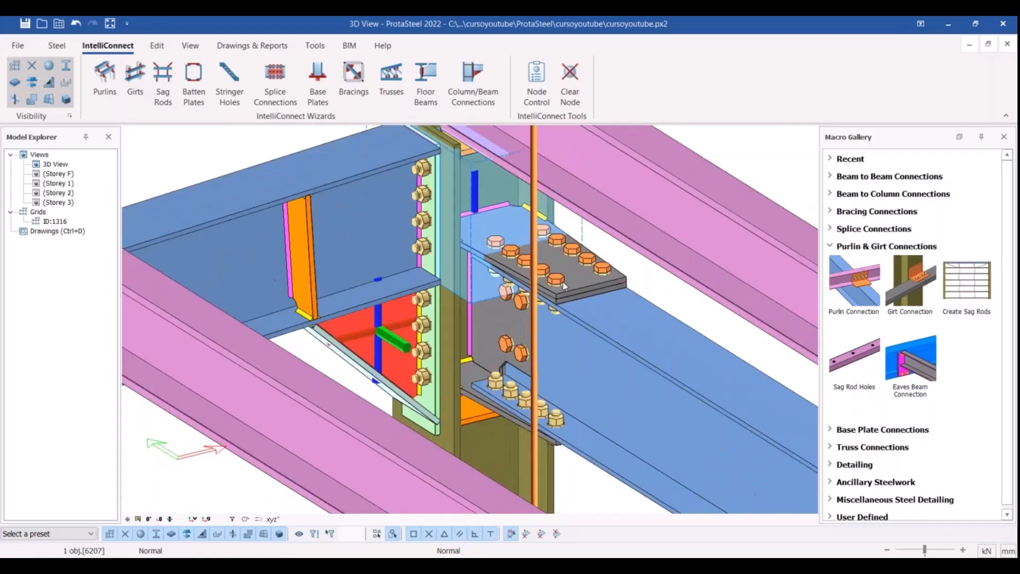
- Examine the bolted flange plate connection of the eaves beam at the corner column from several angles
scroll(568, 279, down, 4)
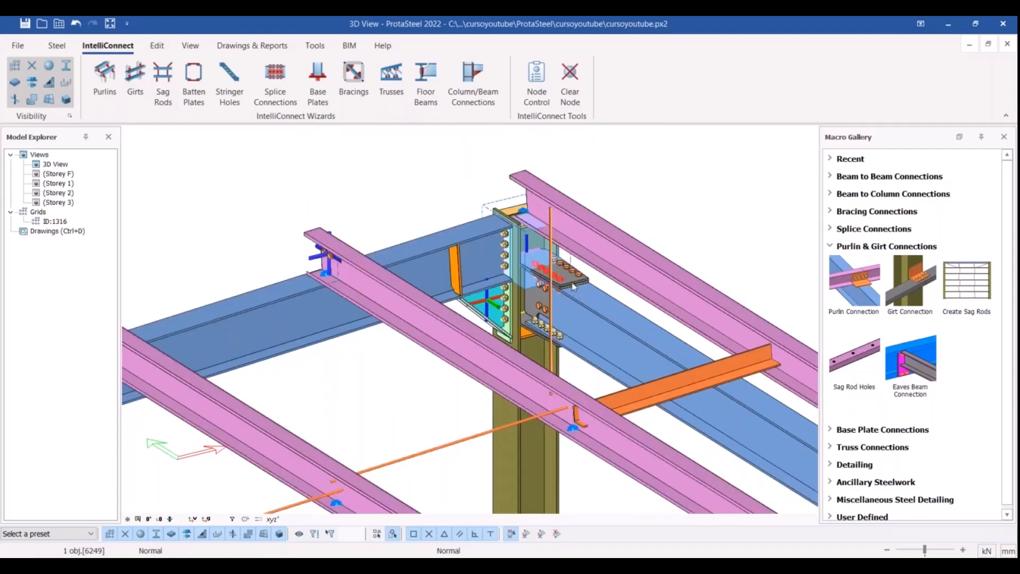
scroll(572, 278, up, 2)
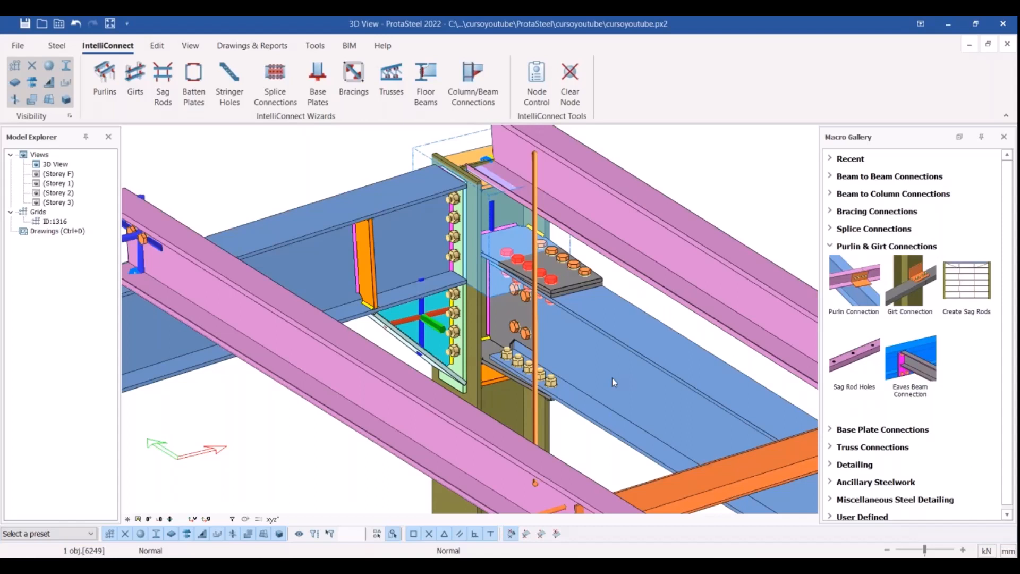
middle_drag(551, 273, 536, 269)
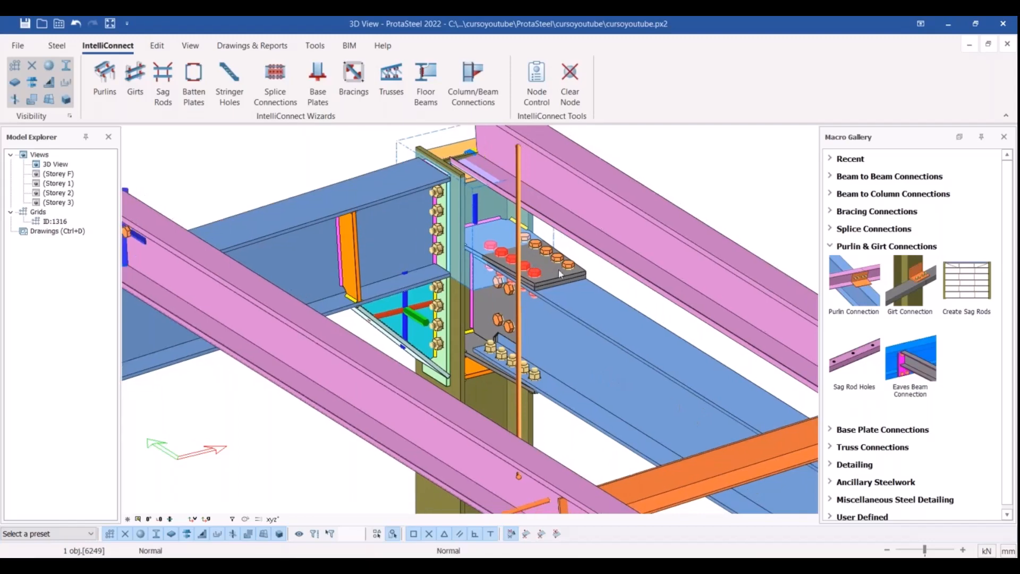
scroll(530, 277, down, 2)
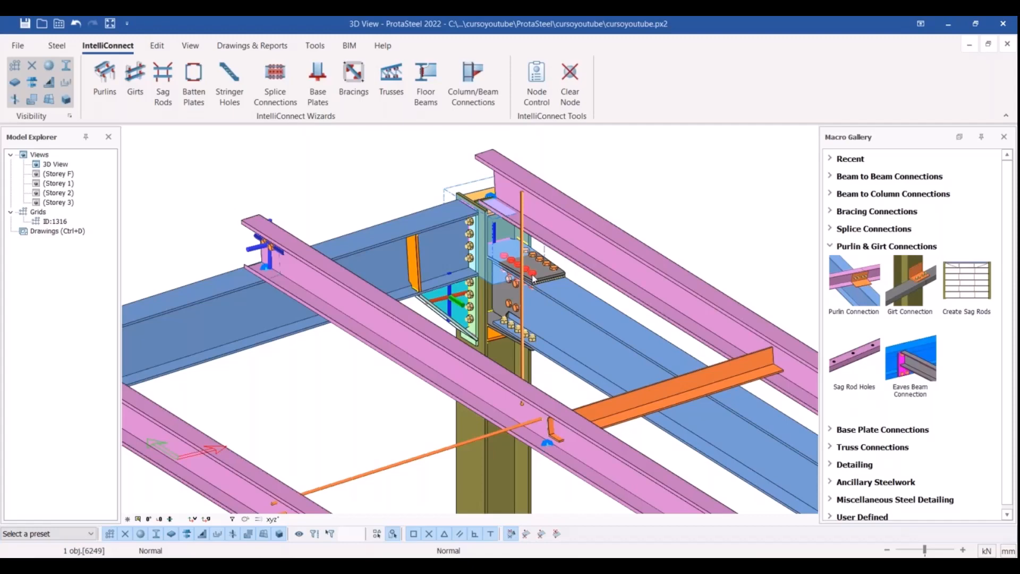
scroll(534, 297, down, 5)
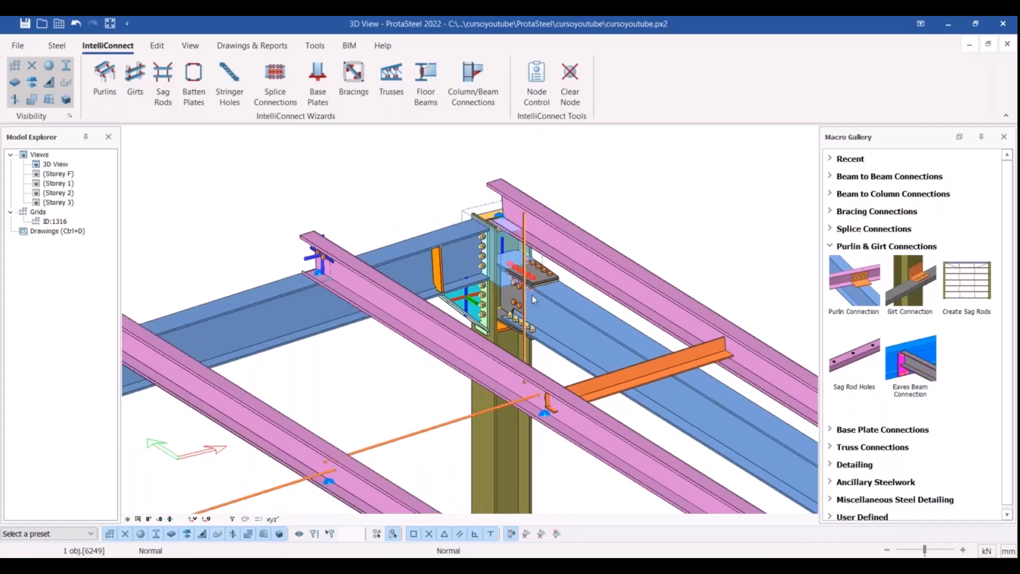
middle_drag(428, 302, 627, 303)
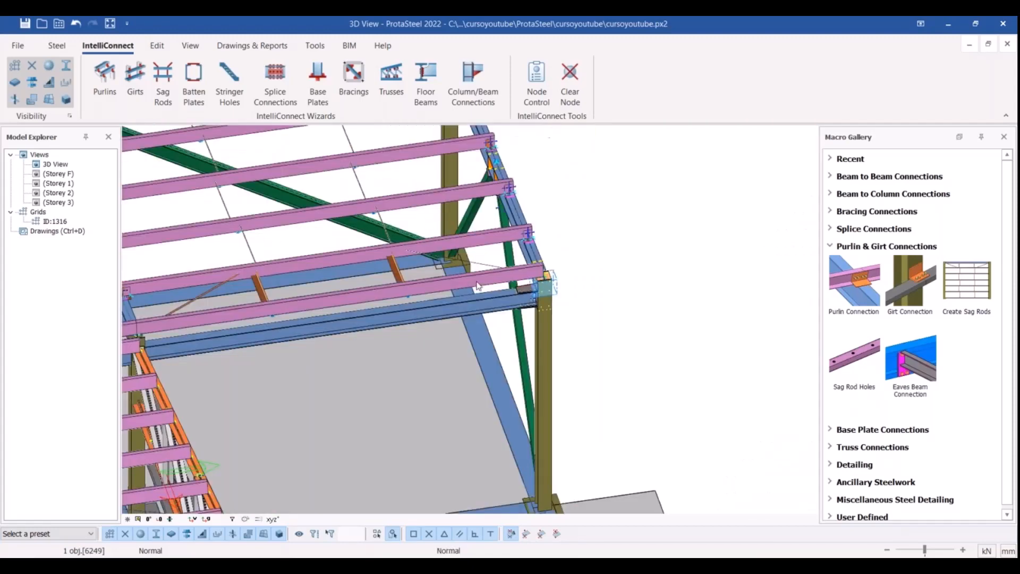
scroll(531, 295, up, 6)
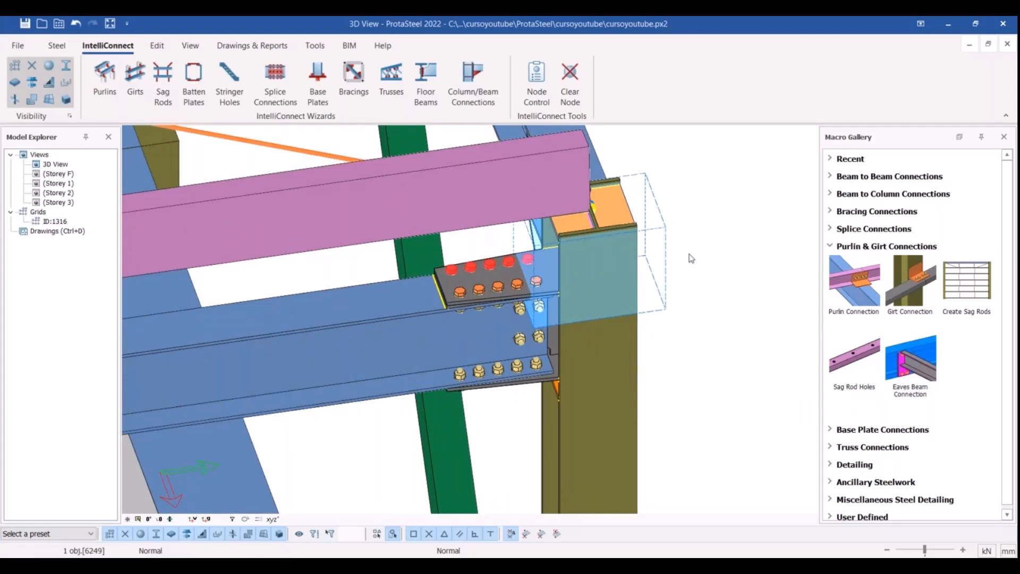
middle_drag(689, 256, 611, 250)
middle_drag(473, 255, 531, 318)
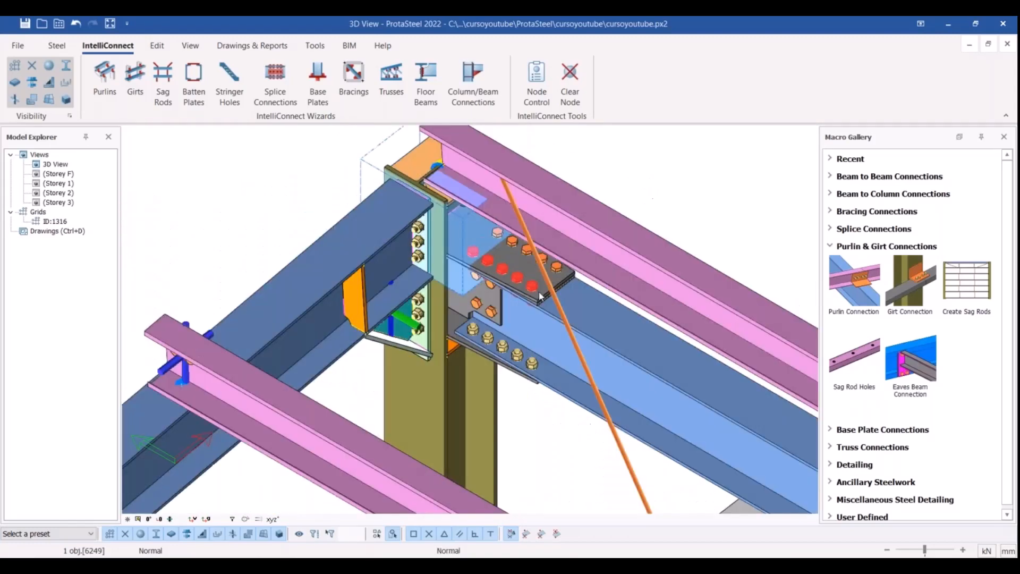
- Clear the selection and view the connected corner, the braced end bay and the mono-pitch roof within the whole building
scroll(532, 318, down, 5)
scroll(419, 278, down, 3)
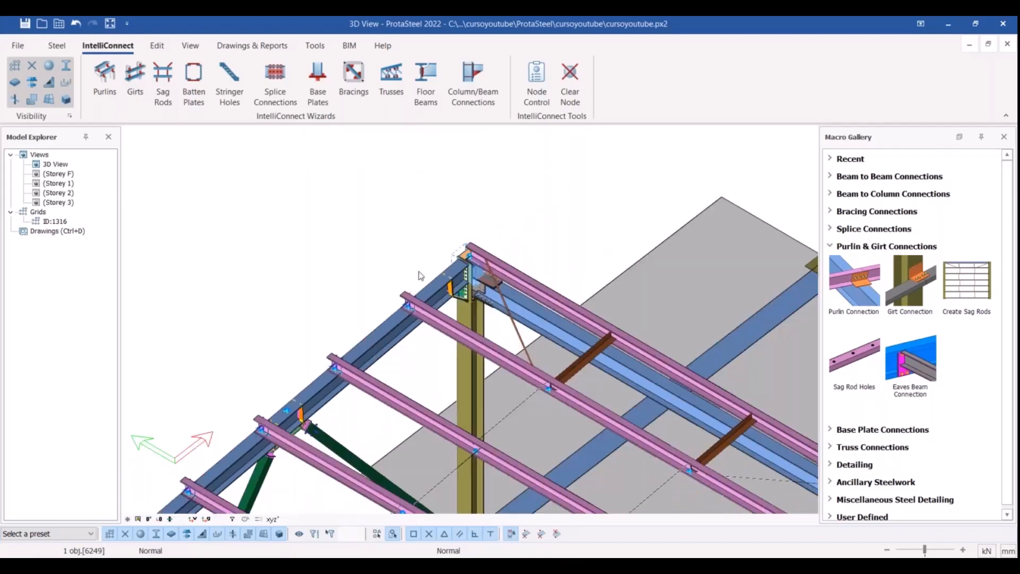
click(338, 312)
scroll(338, 312, down, 4)
middle_drag(338, 312, 191, 317)
middle_drag(287, 318, 350, 301)
scroll(429, 300, up, 5)
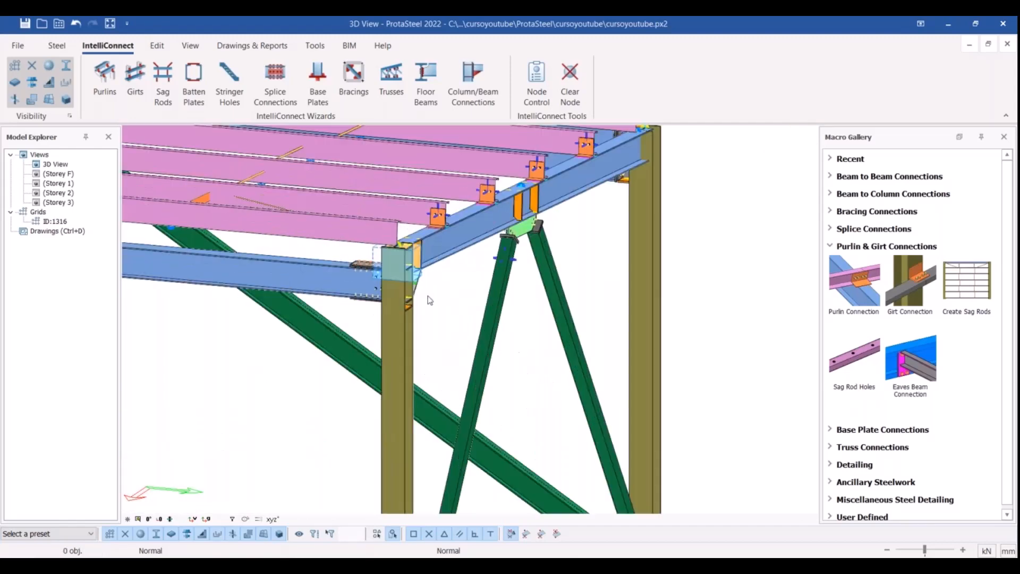
middle_drag(428, 300, 213, 183)
scroll(213, 183, down, 8)
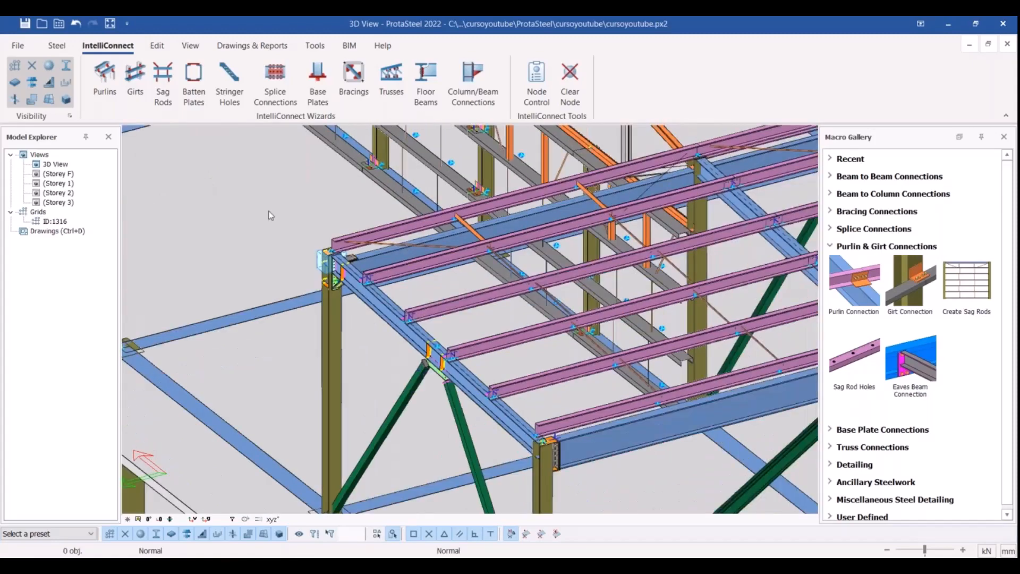
scroll(409, 273, up, 1)
scroll(482, 397, up, 2)
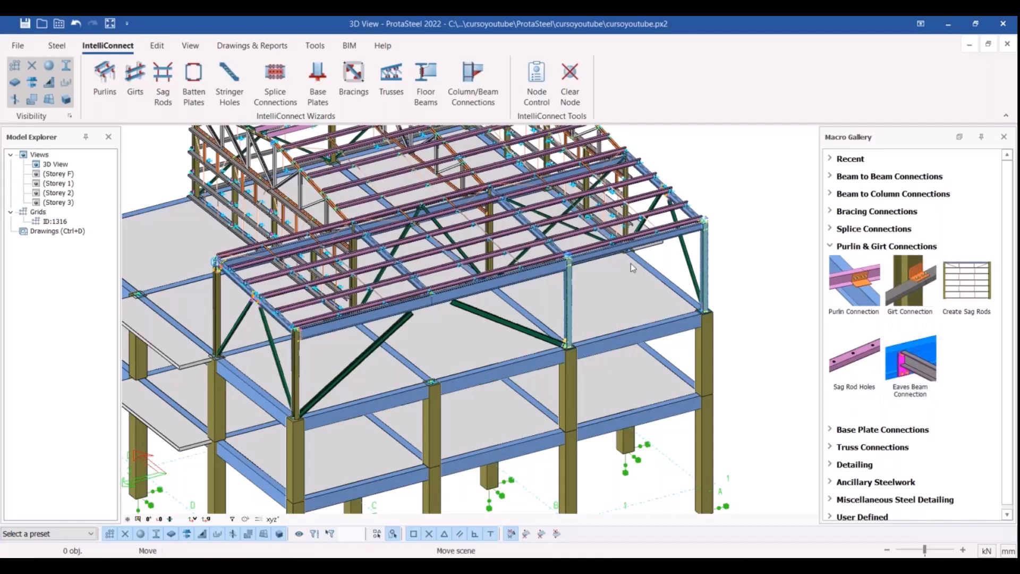
middle_drag(631, 263, 656, 330)
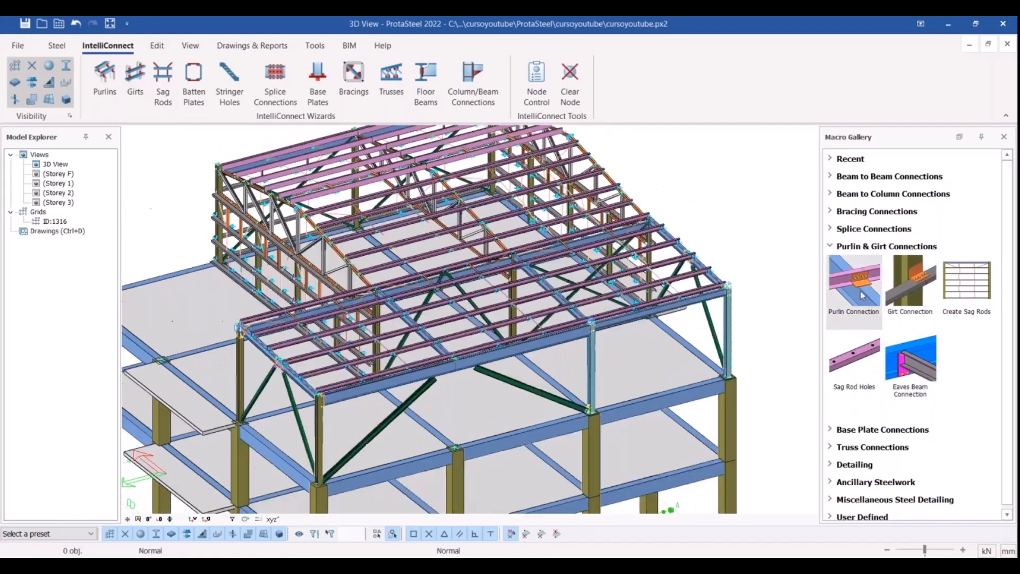
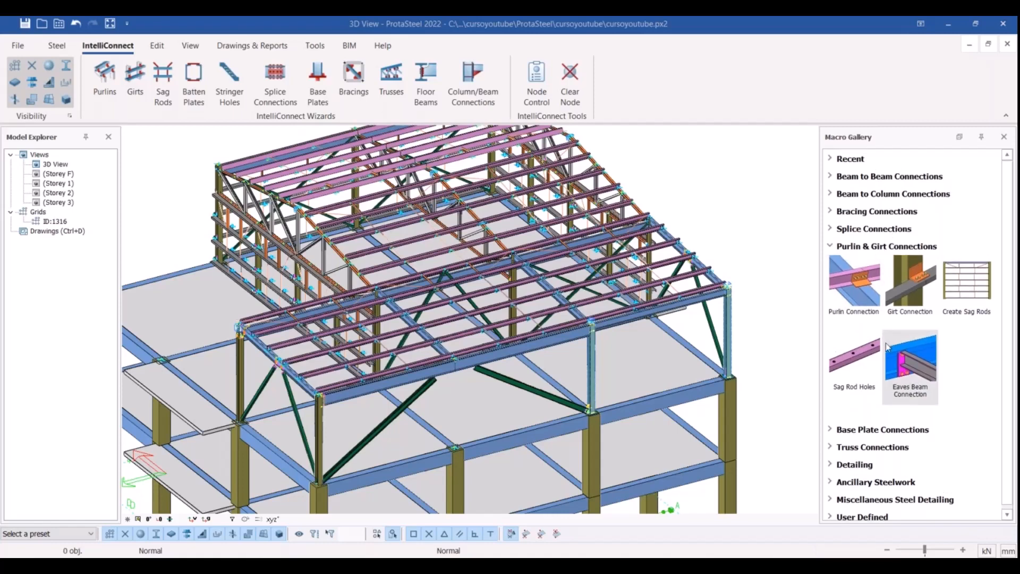
- Collapse the purlin and girt macros, show the steel element tools and examine the columns along the mono-pitch roof's outer eaves
click(832, 248)
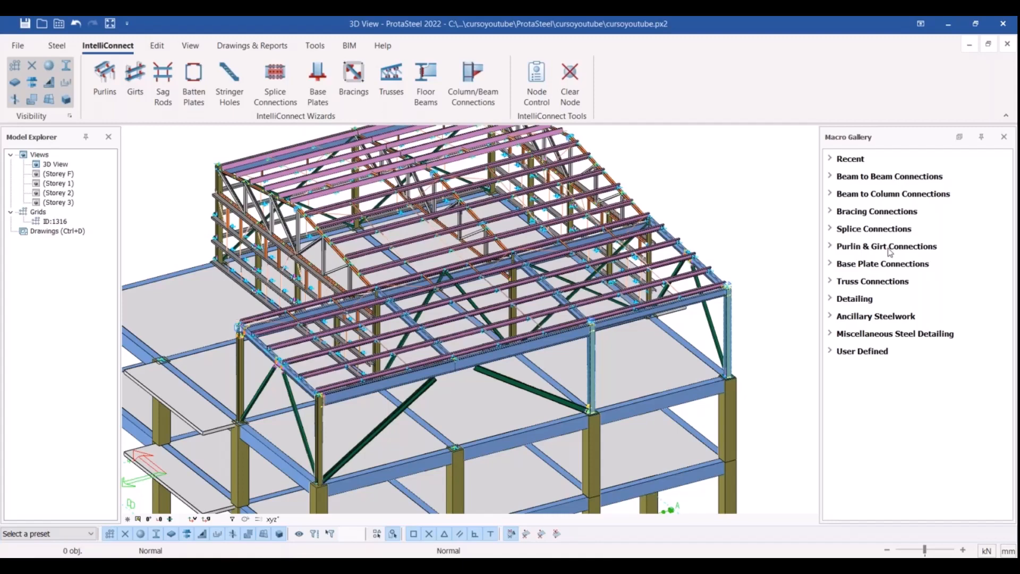
click(57, 46)
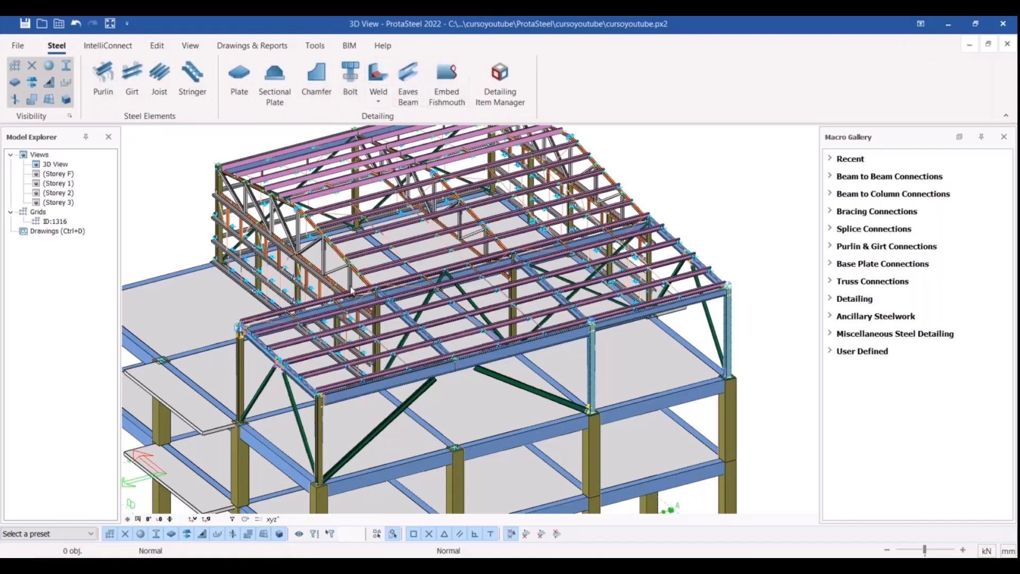
scroll(351, 290, down, 5)
scroll(324, 329, up, 4)
scroll(300, 335, up, 3)
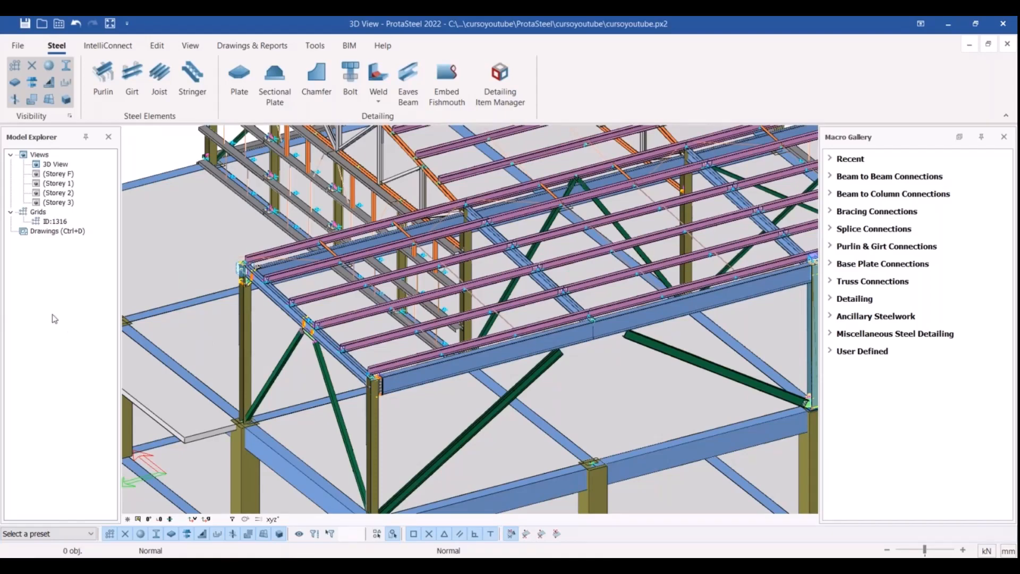
scroll(139, 308, down, 2)
middle_drag(488, 331, 342, 331)
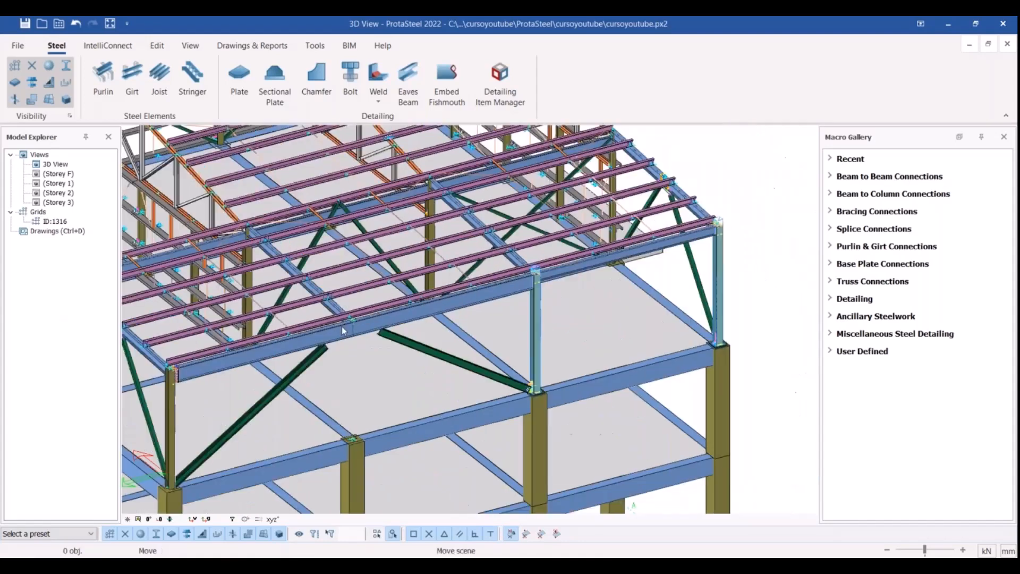
scroll(475, 408, up, 2)
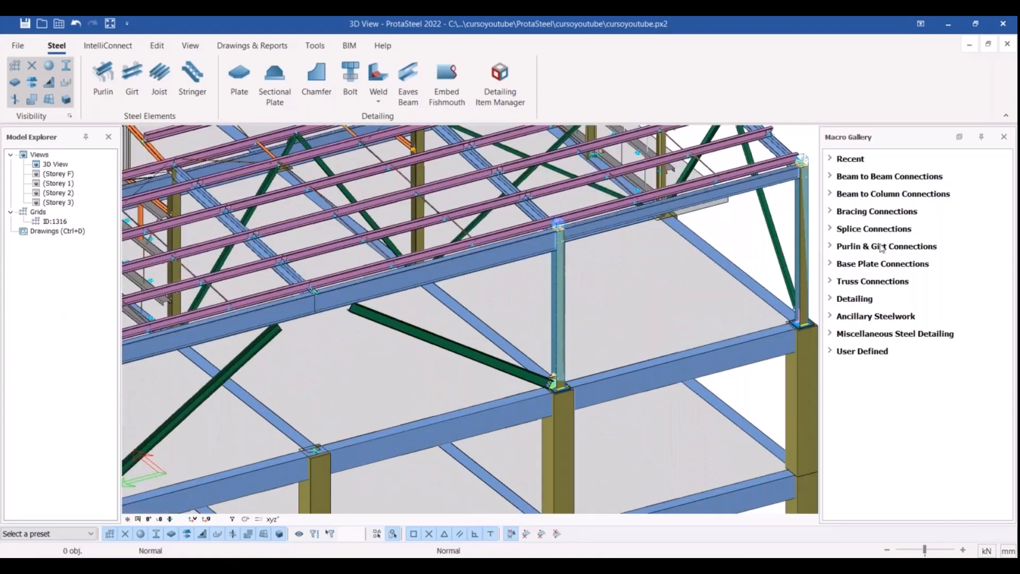
- Show the beam-to-column connection macros and examine where the eaves beam meets the web of the intermediate eaves column
click(832, 195)
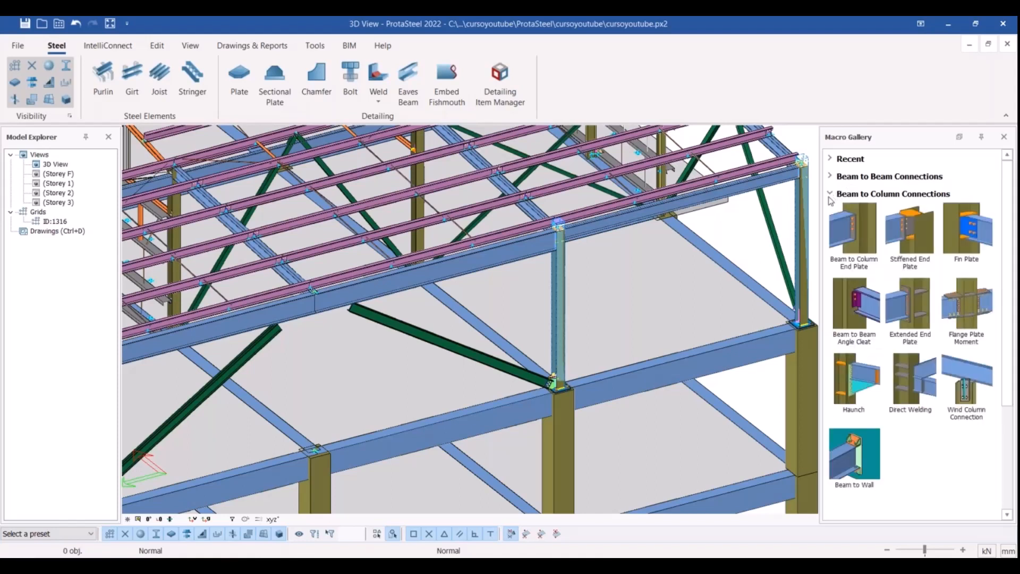
scroll(615, 234, up, 5)
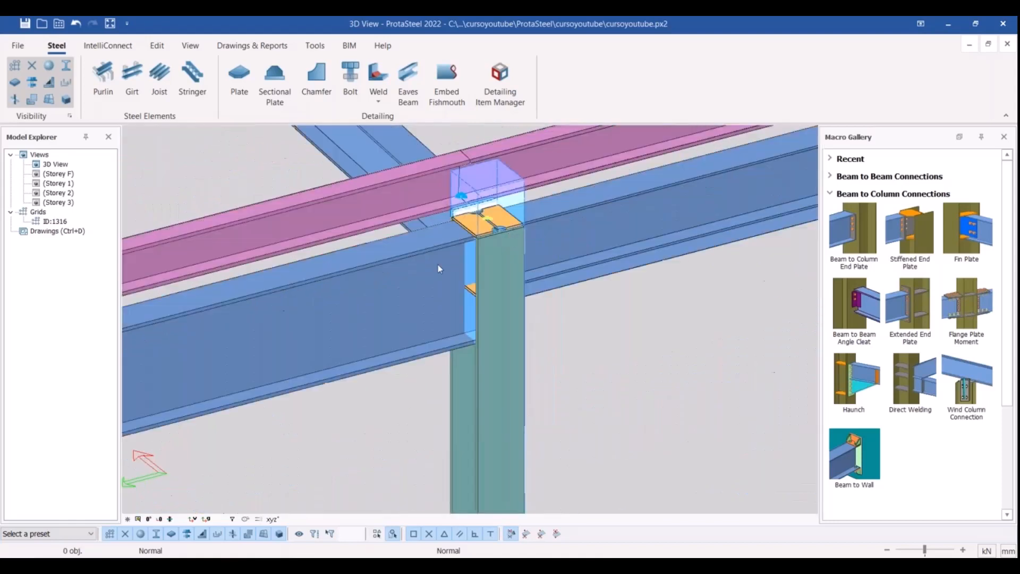
click(485, 242)
ctrl+middle_drag(486, 242, 361, 297)
middle_drag(547, 296, 425, 457)
middle_drag(425, 340, 394, 435)
scroll(406, 187, up, 2)
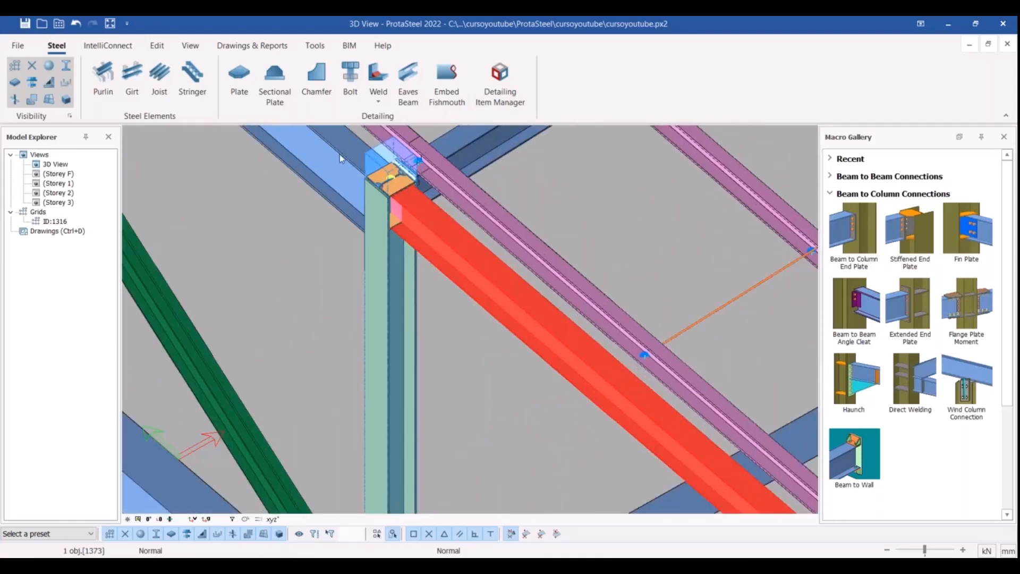
scroll(367, 210, up, 4)
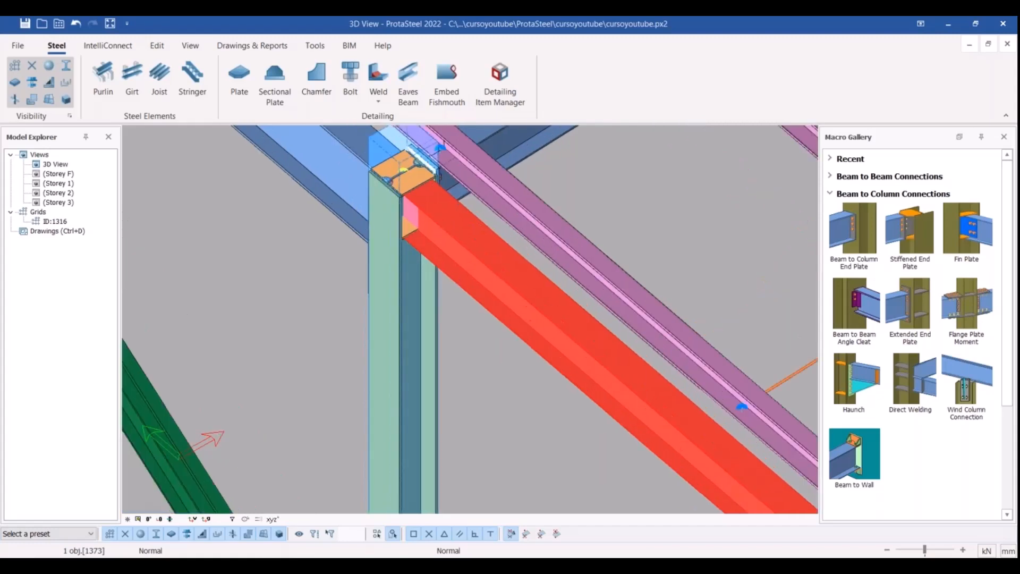
scroll(425, 250, up, 1)
click(499, 404)
scroll(499, 405, down, 5)
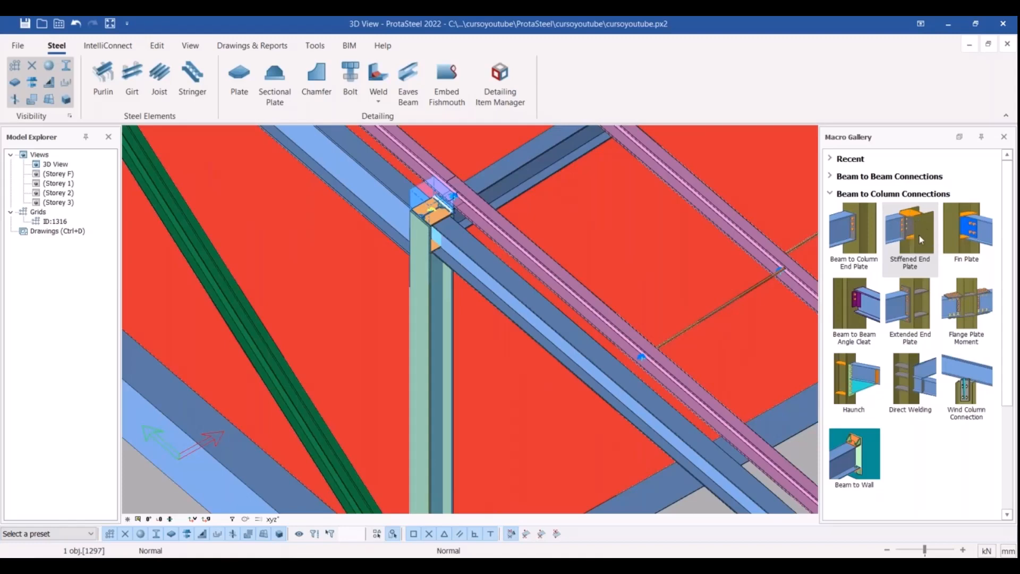
- Connect the end-bay eaves beam to the intermediate eaves column with the Stiffened End Plate macro, with the column as main member
mouse_move(920, 239)
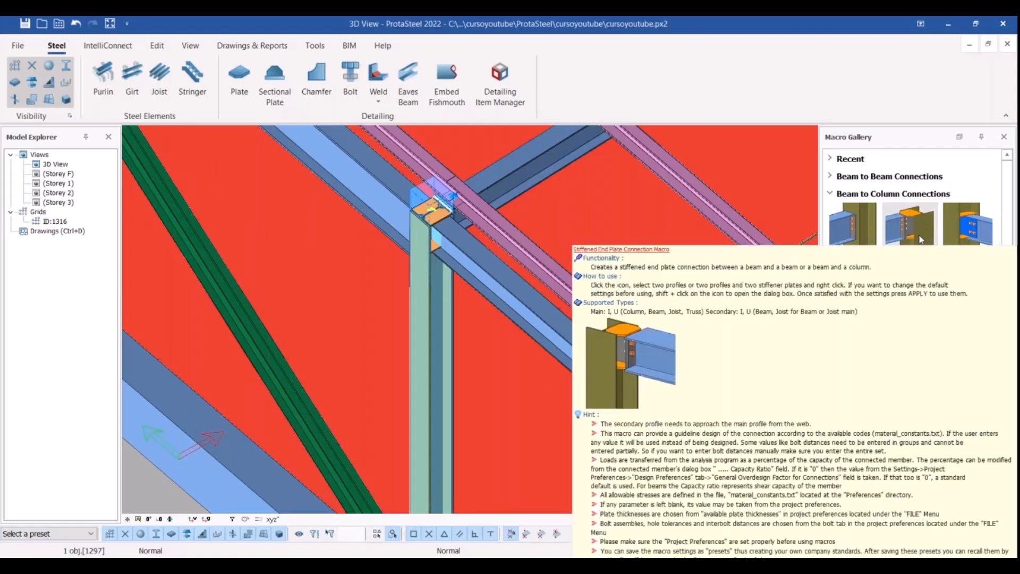
click(915, 229)
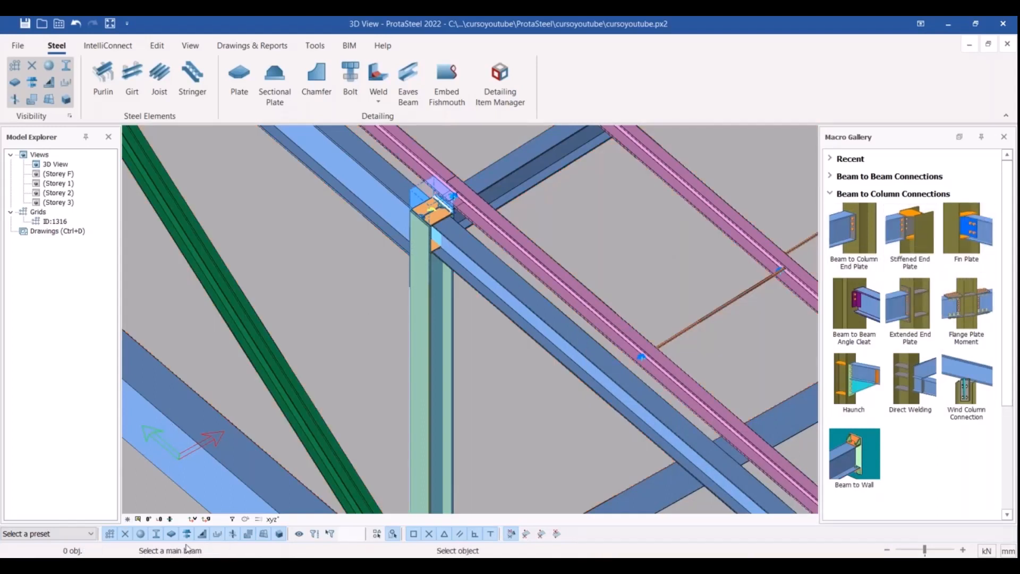
click(421, 338)
click(431, 343)
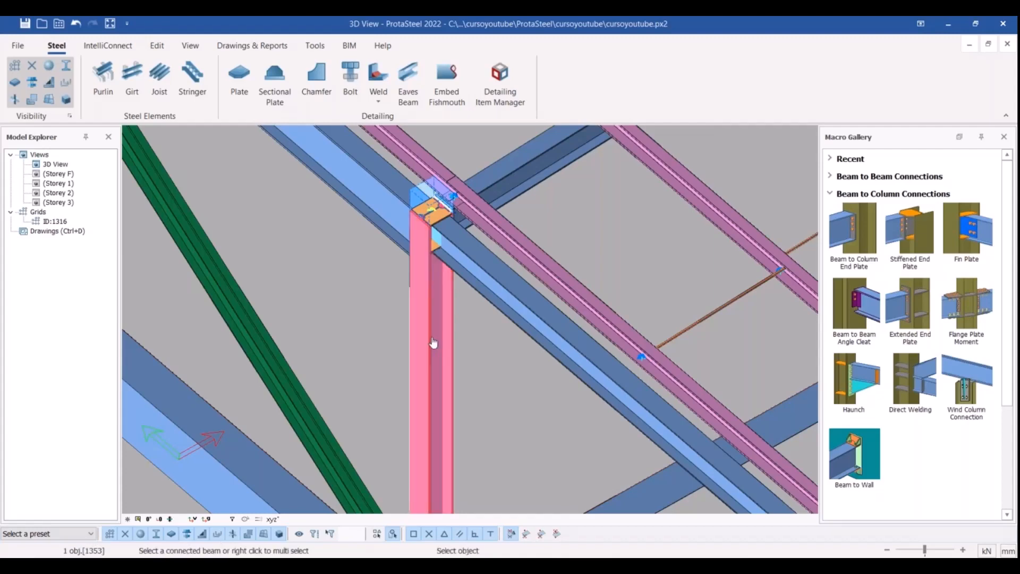
scroll(469, 233, up, 4)
click(469, 235)
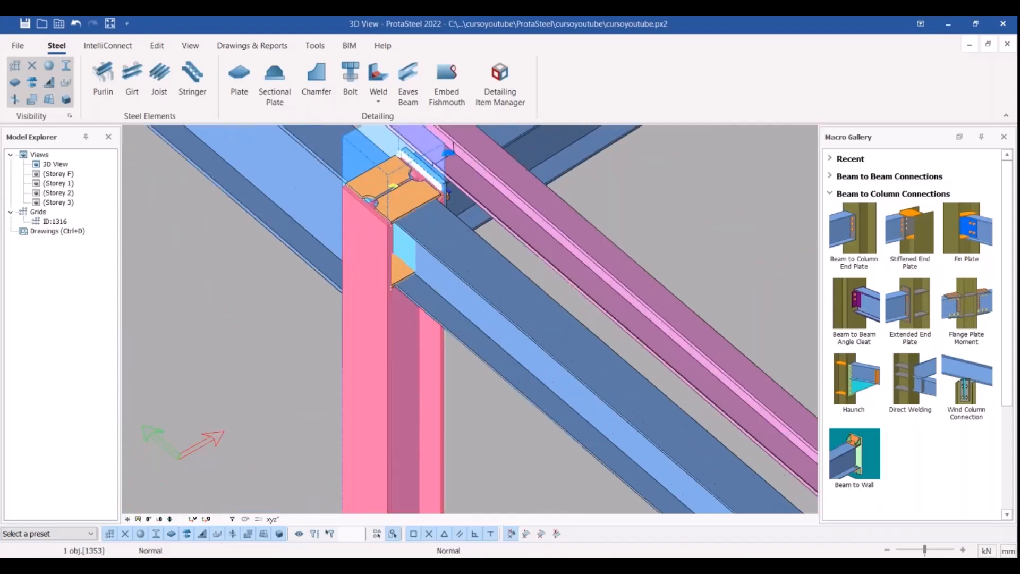
scroll(423, 287, down, 5)
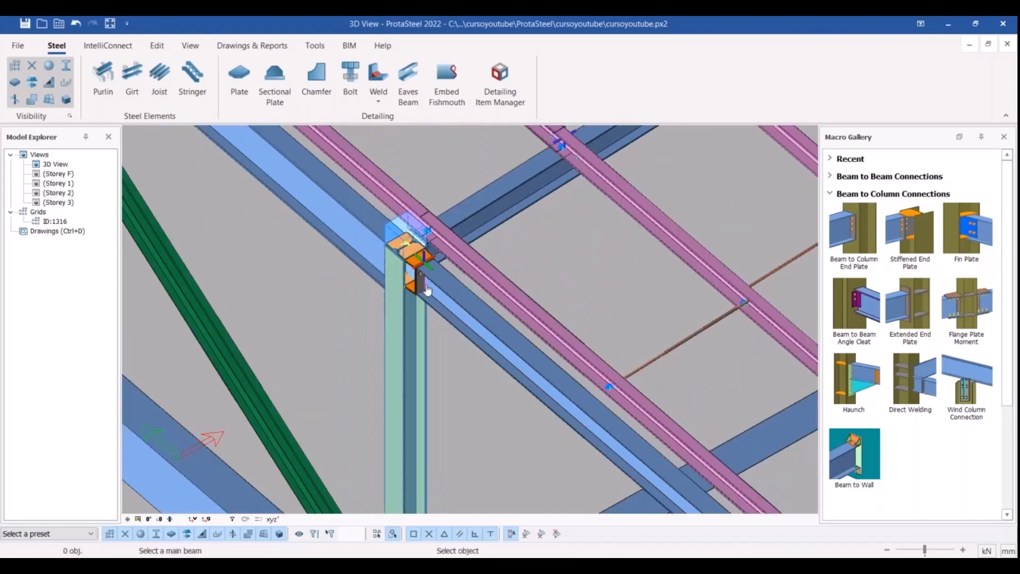
scroll(423, 290, up, 3)
key(Escape)
- Open the new stiffened end plate connection's macro properties and set both end plate thicknesses to 10 mm
middle_drag(423, 287, 431, 252)
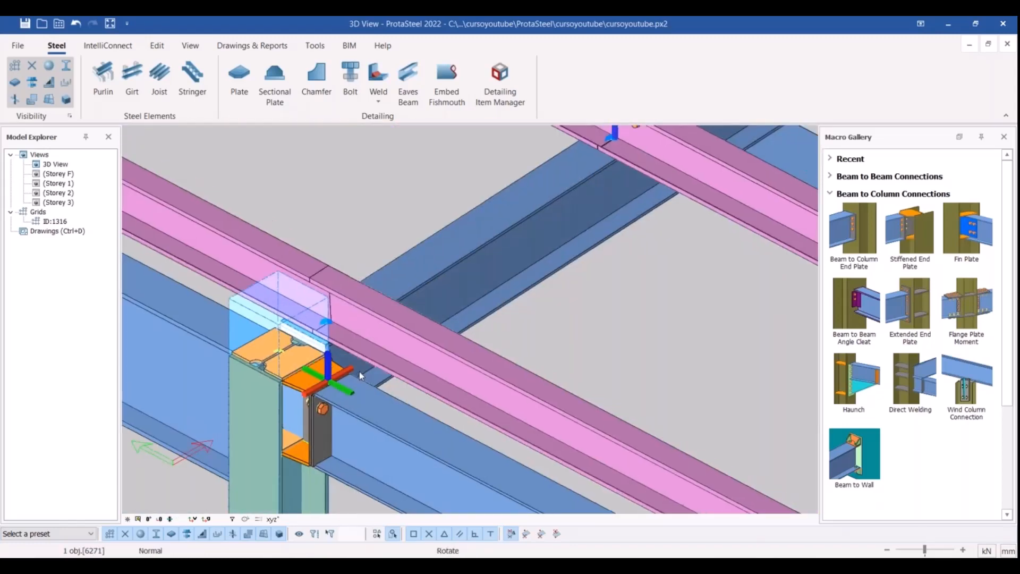
click(360, 371)
middle_drag(359, 372, 401, 319)
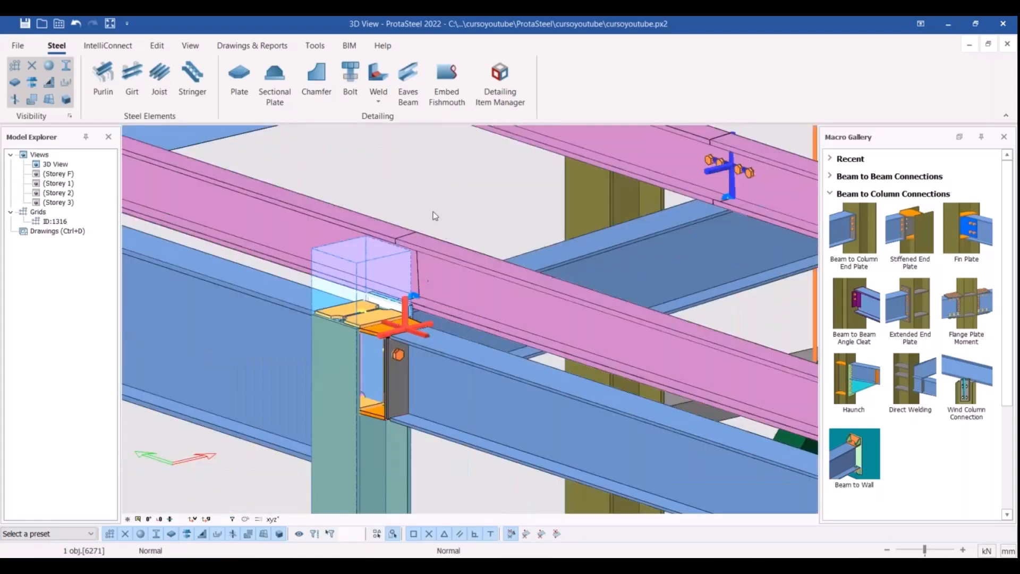
double_click(458, 224)
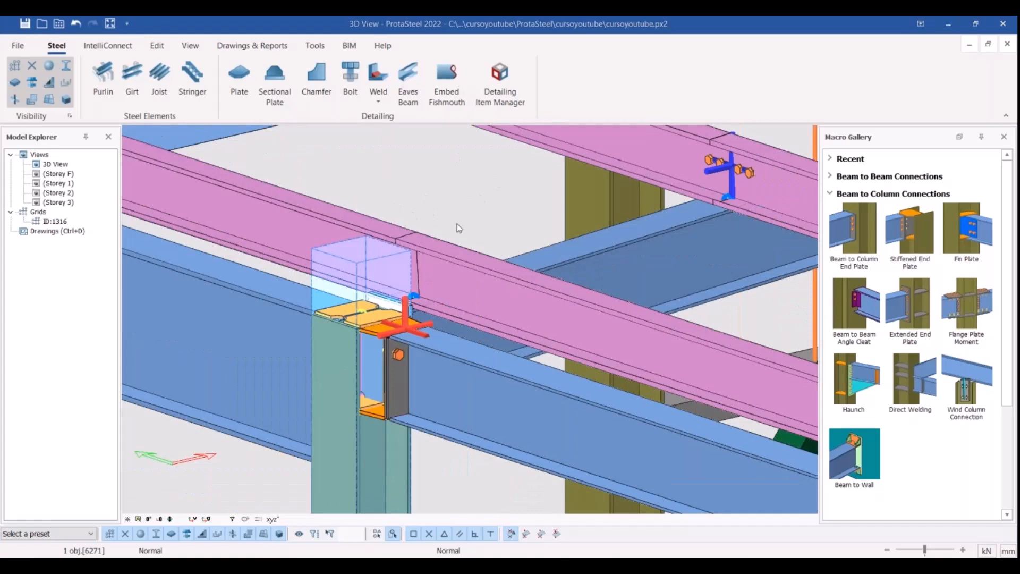
drag(323, 30, 866, 142)
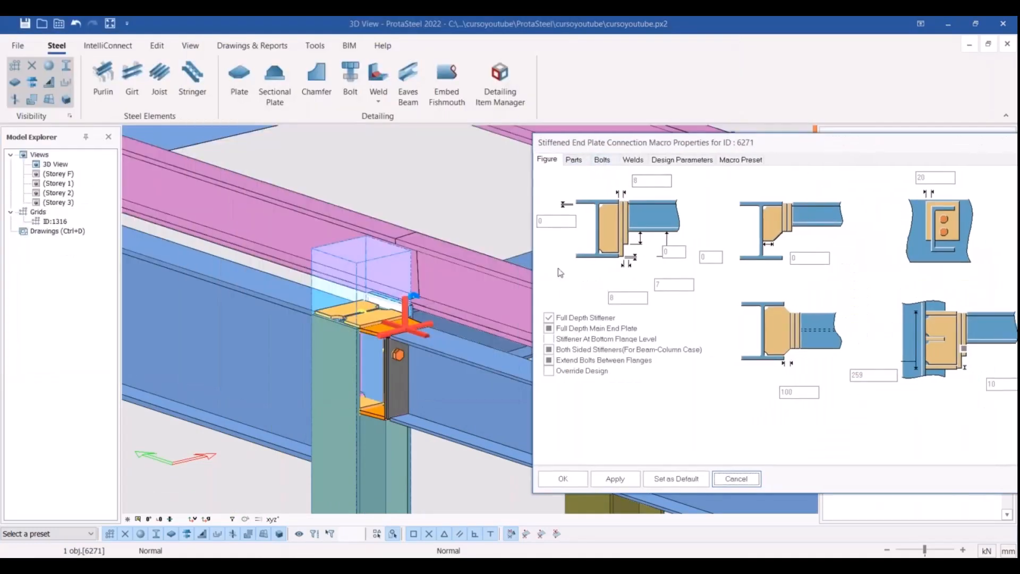
drag(647, 181, 602, 181)
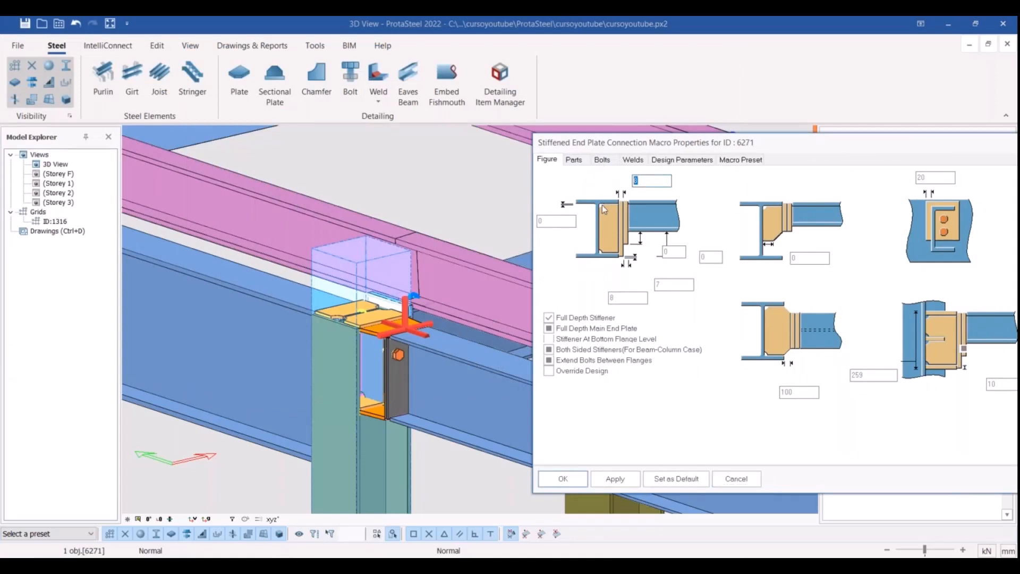
text(10)
drag(650, 298, 582, 301)
text(10)
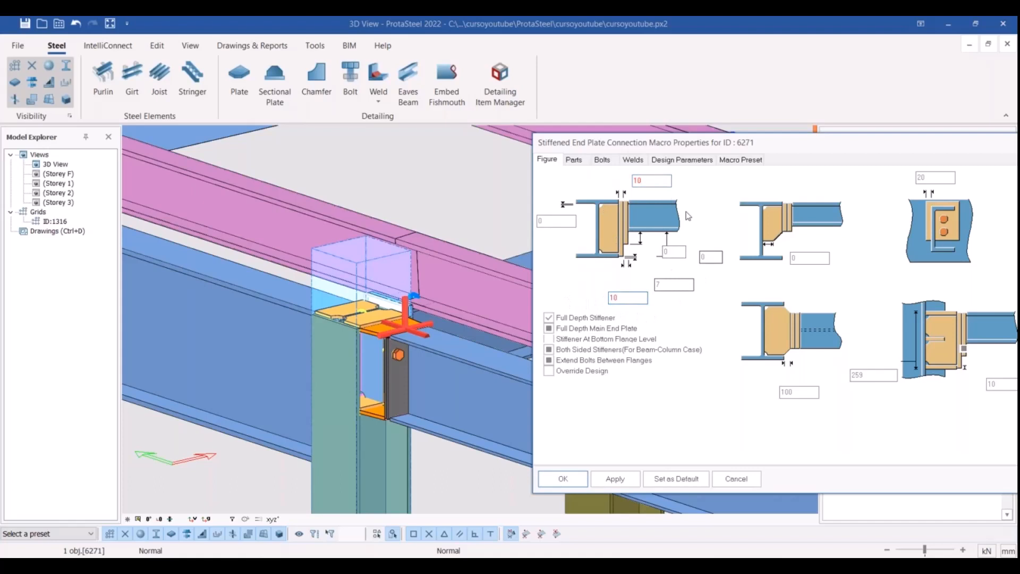
- Set the vertical bolt spacing of the stiffened end plate connection to 3*50 and apply the changed properties
click(603, 162)
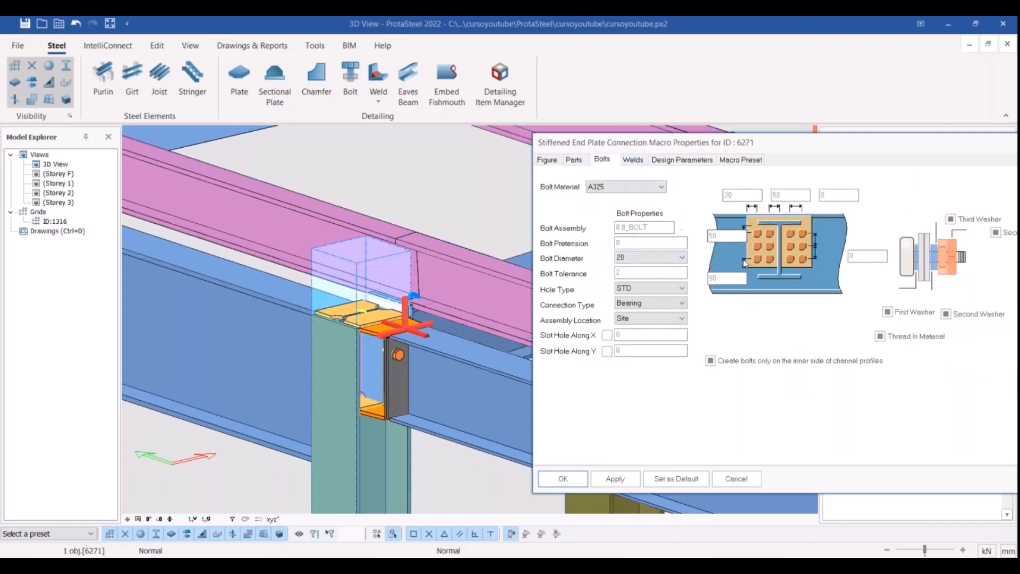
double_click(852, 256)
text(3*50)
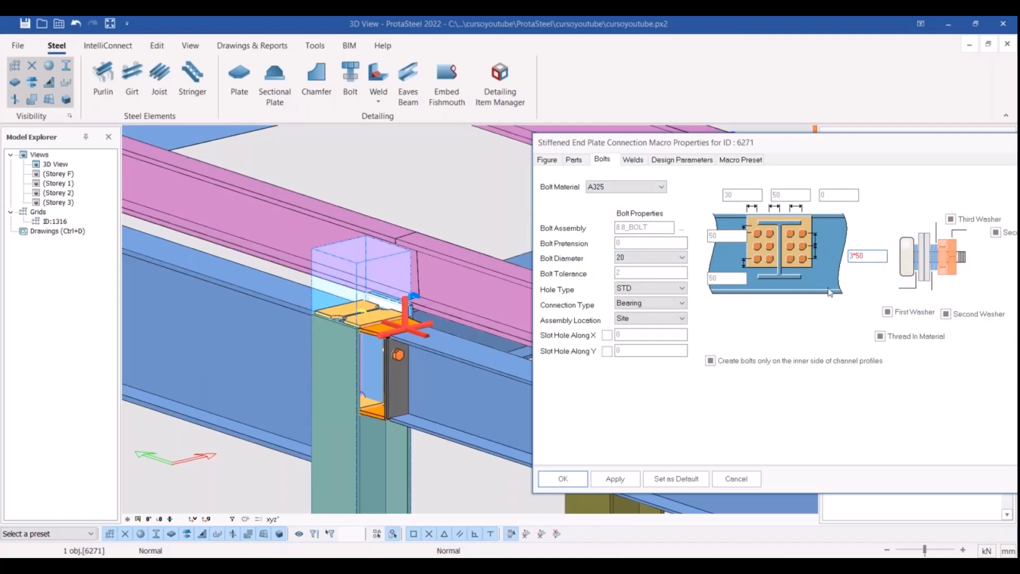
click(615, 479)
click(543, 479)
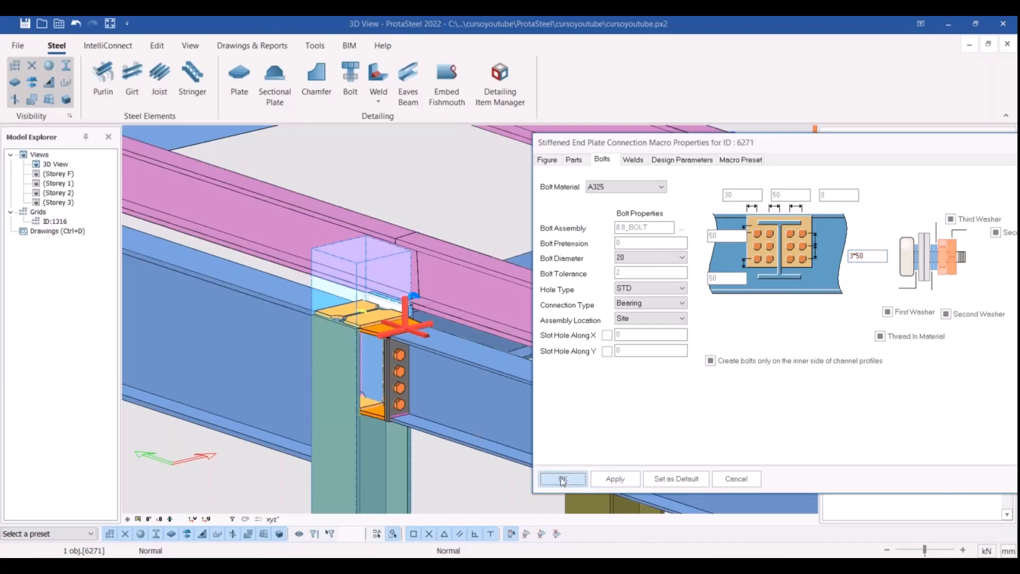
- Examine the end plate bolts at the intermediate column up close, then the connected eaves within the mono-pitch roof
scroll(402, 399, up, 4)
click(395, 379)
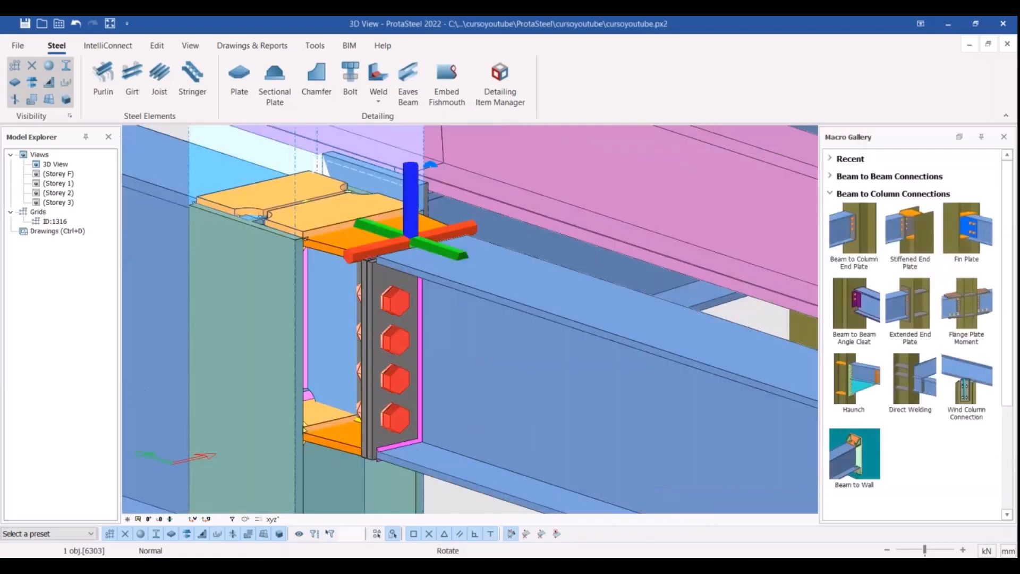
middle_drag(395, 379, 425, 372)
scroll(426, 365, down, 3)
scroll(425, 372, down, 4)
scroll(425, 372, down, 4)
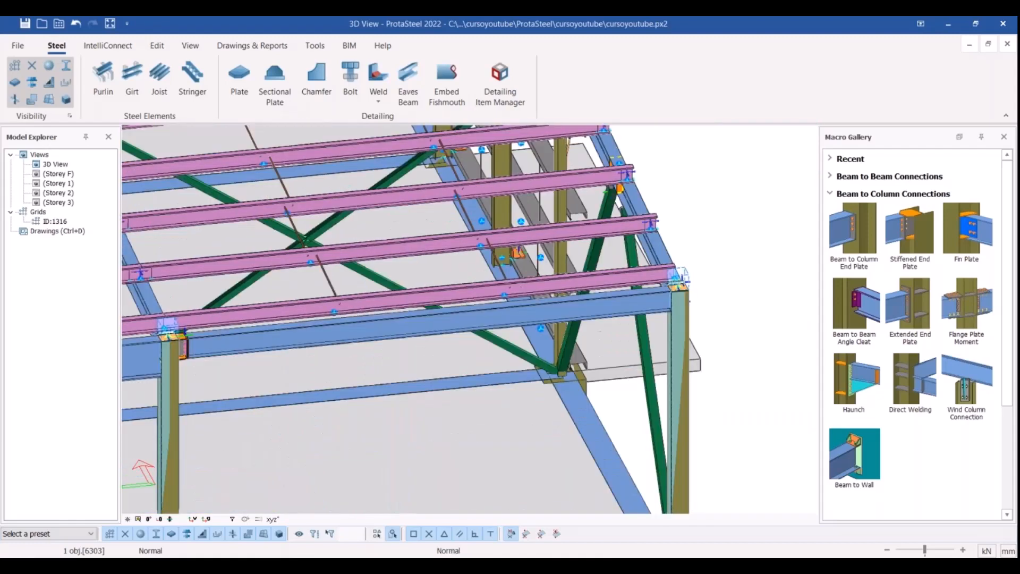
scroll(525, 413, down, 2)
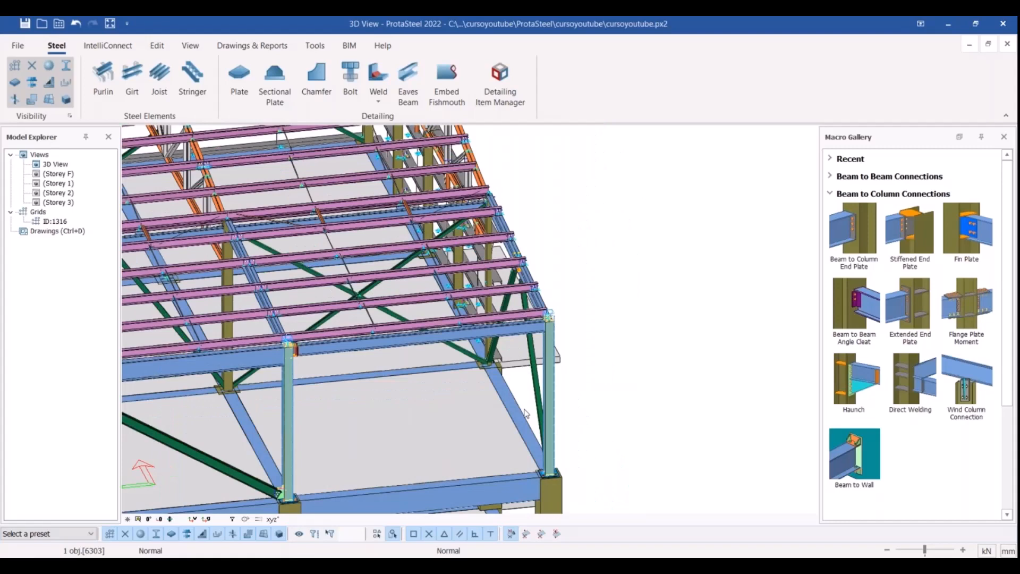
scroll(525, 414, down, 2)
middle_drag(525, 414, 250, 277)
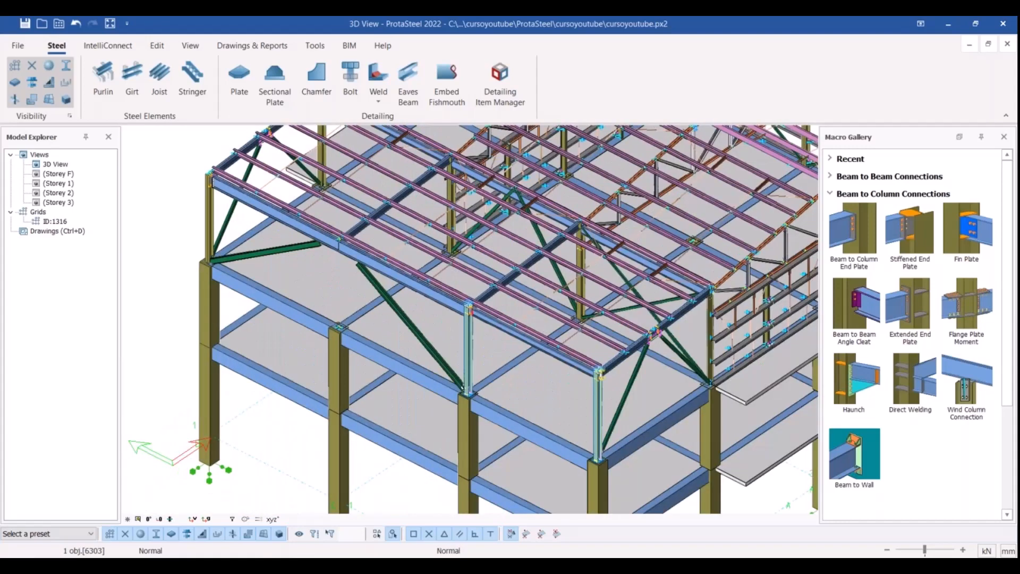
- Examine the unconnected butt joint between the two eaves beam segments above the knee braces, up close and in context
scroll(432, 284, up, 10)
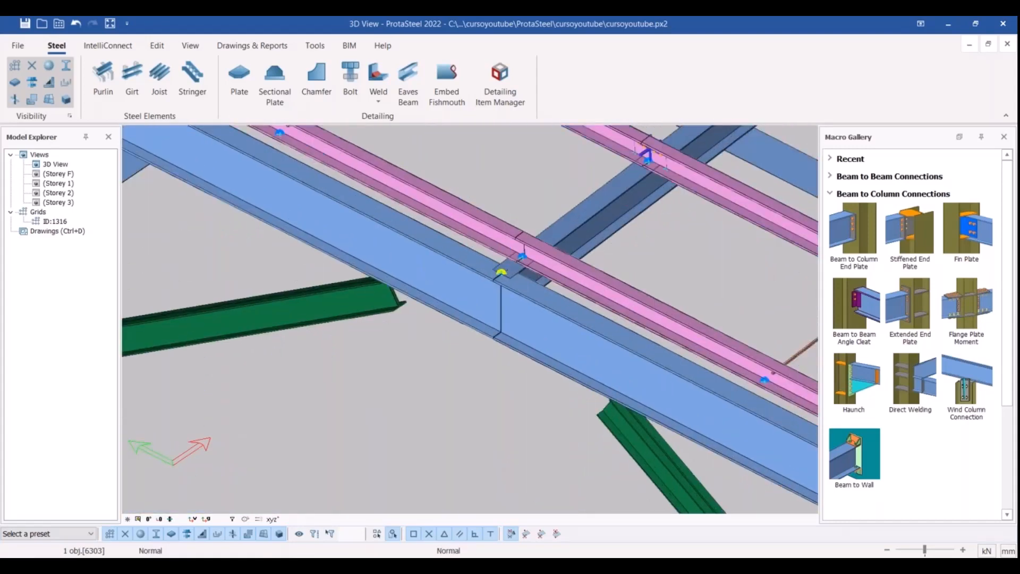
scroll(500, 282, up, 2)
scroll(530, 330, down, 1)
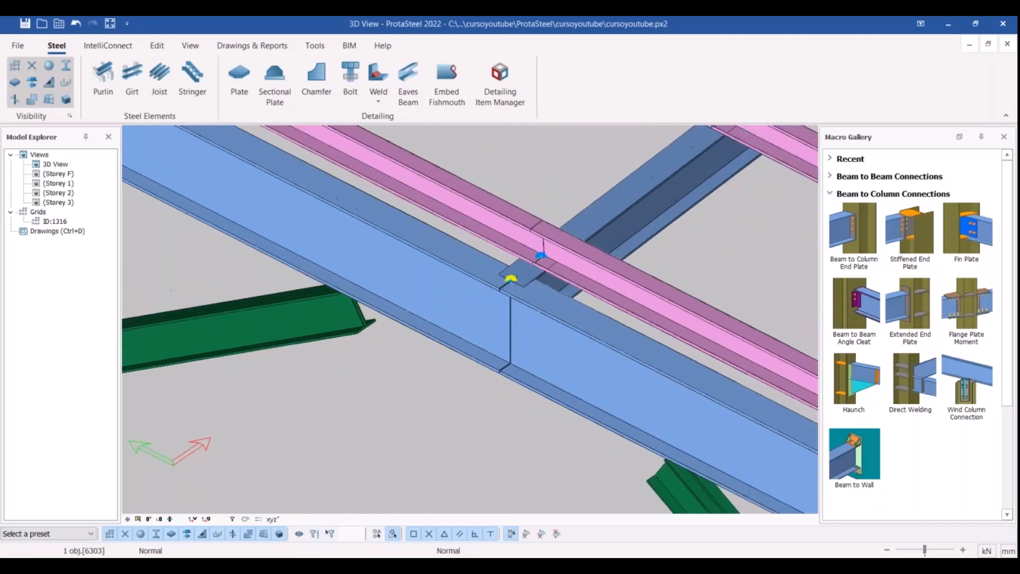
scroll(531, 333, down, 3)
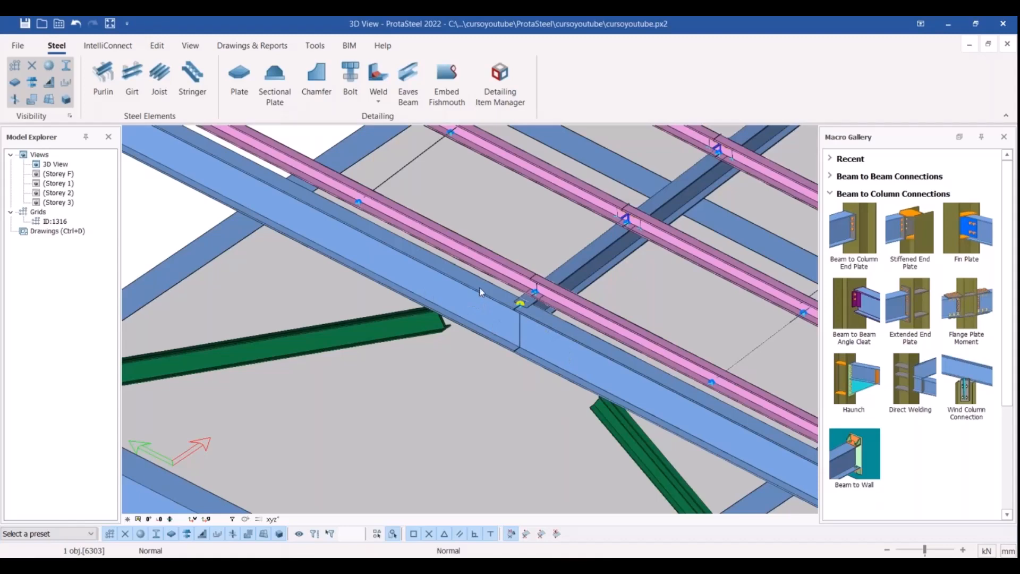
scroll(478, 310, down, 1)
scroll(515, 329, down, 3)
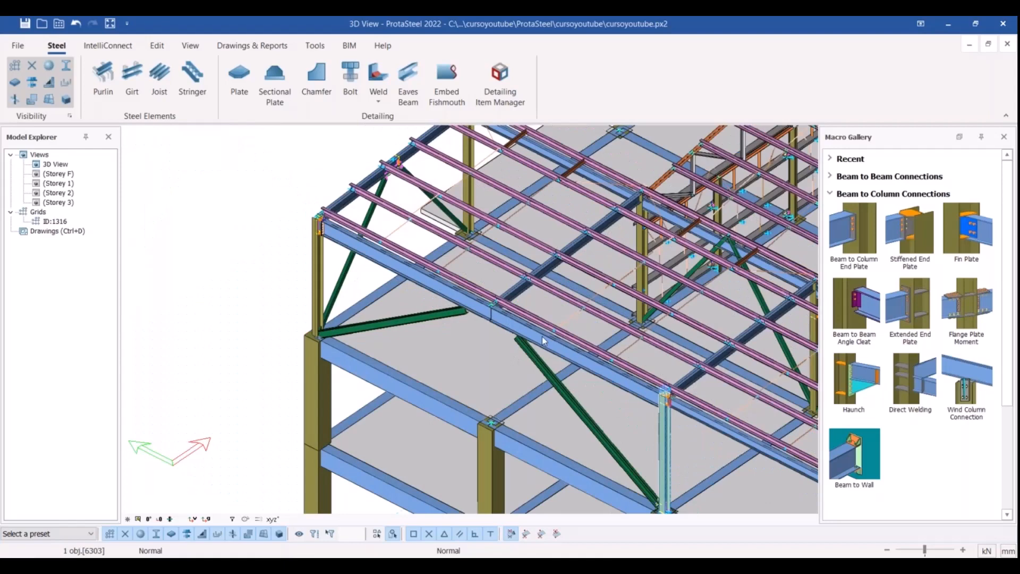
scroll(542, 336, up, 3)
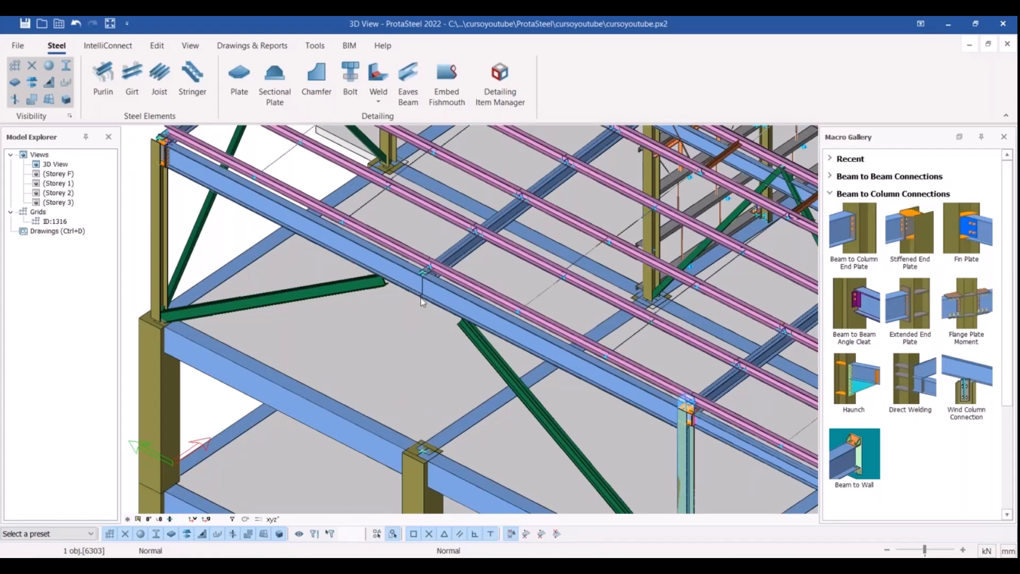
scroll(422, 293, up, 2)
scroll(534, 365, up, 3)
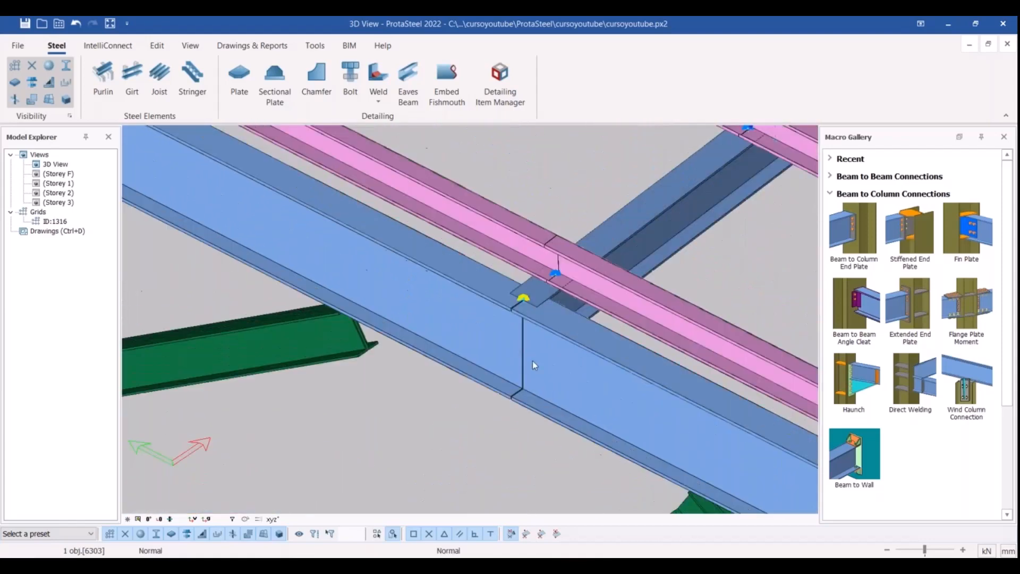
scroll(554, 333, down, 6)
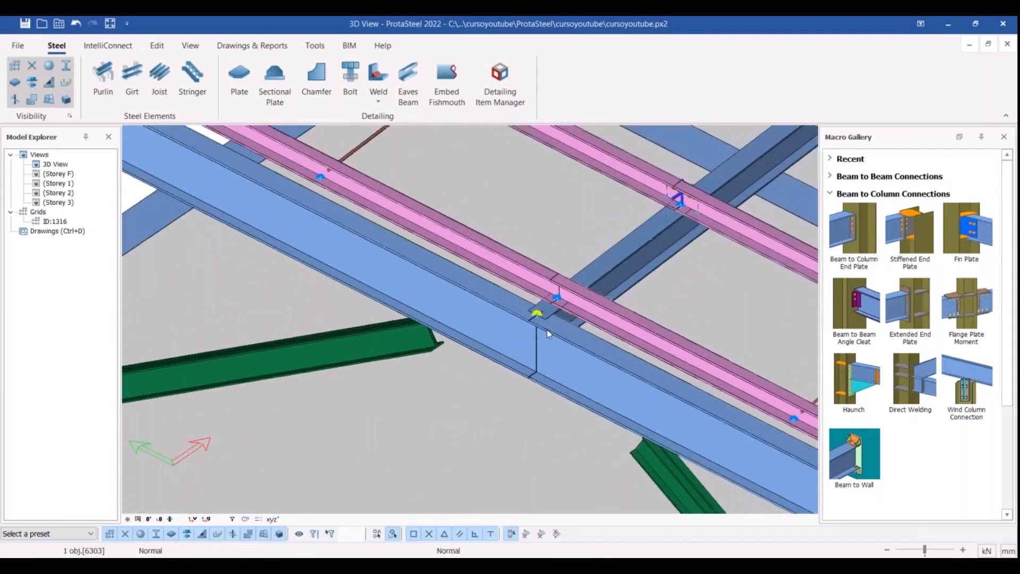
- Join the two eaves beam segments at their butt joint with the Splice connection macro
click(835, 176)
scroll(871, 337, down, 1)
scroll(872, 337, down, 8)
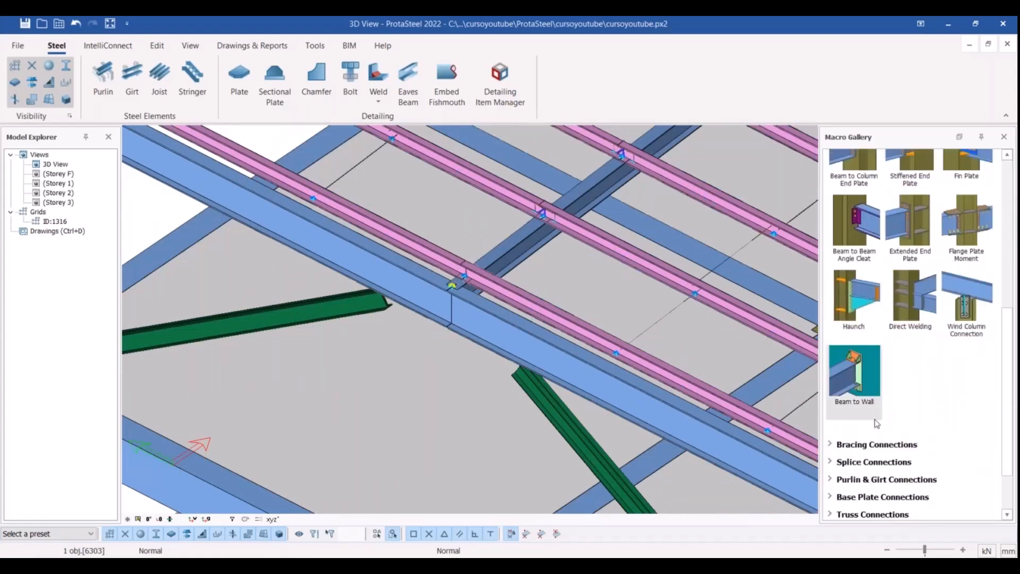
click(832, 408)
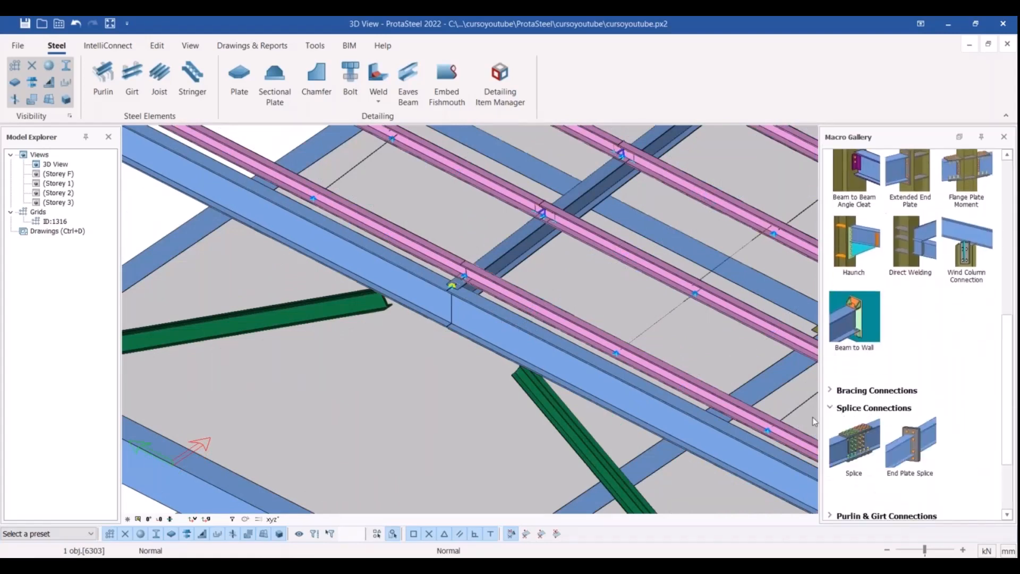
scroll(887, 349, down, 3)
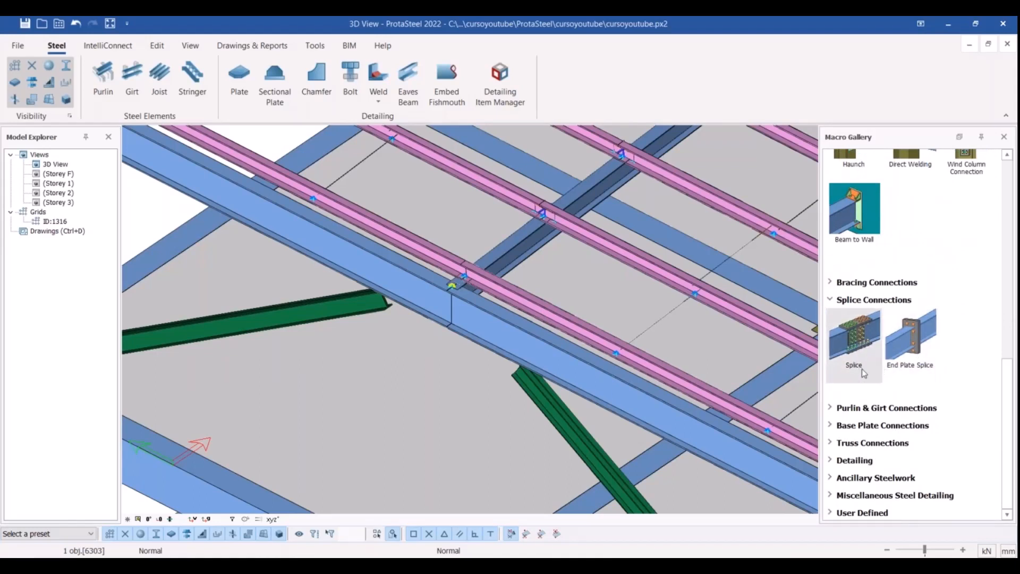
mouse_move(868, 348)
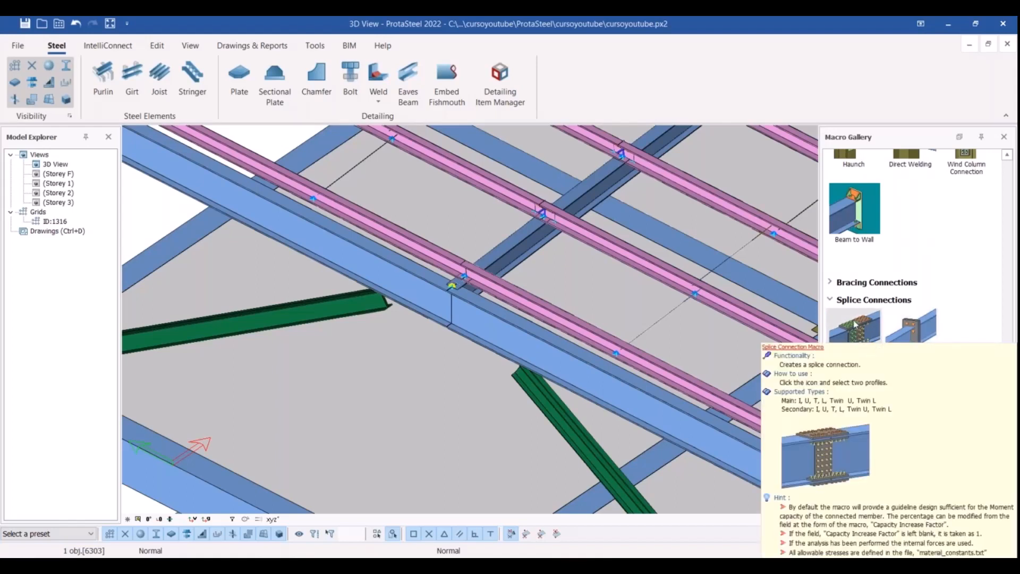
click(862, 327)
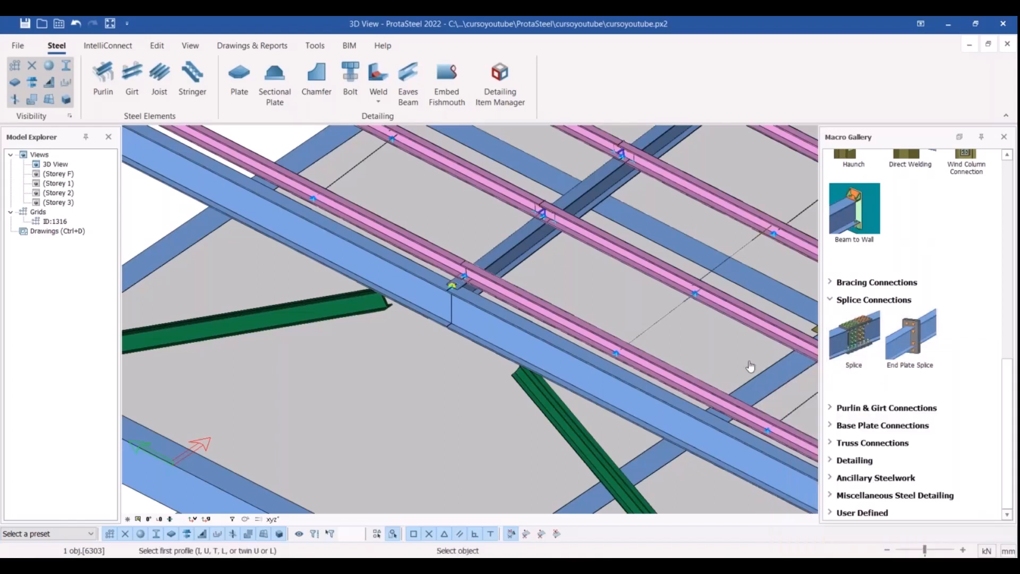
click(396, 291)
click(455, 324)
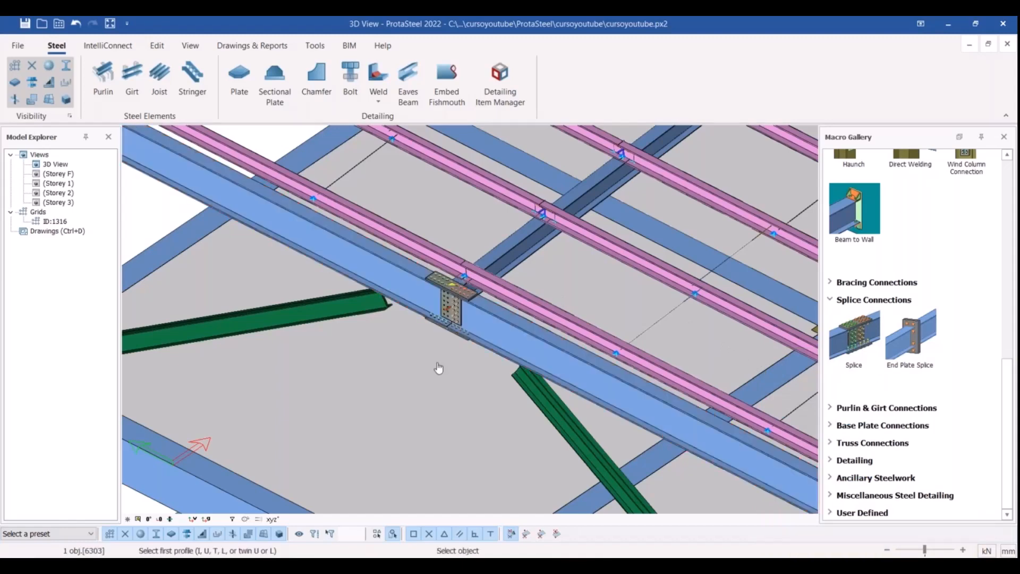
scroll(443, 287, up, 6)
scroll(443, 287, down, 1)
key(Escape)
- Examine the splice's flange plates, web plate and bolts from both sides of the eaves beam
click(459, 293)
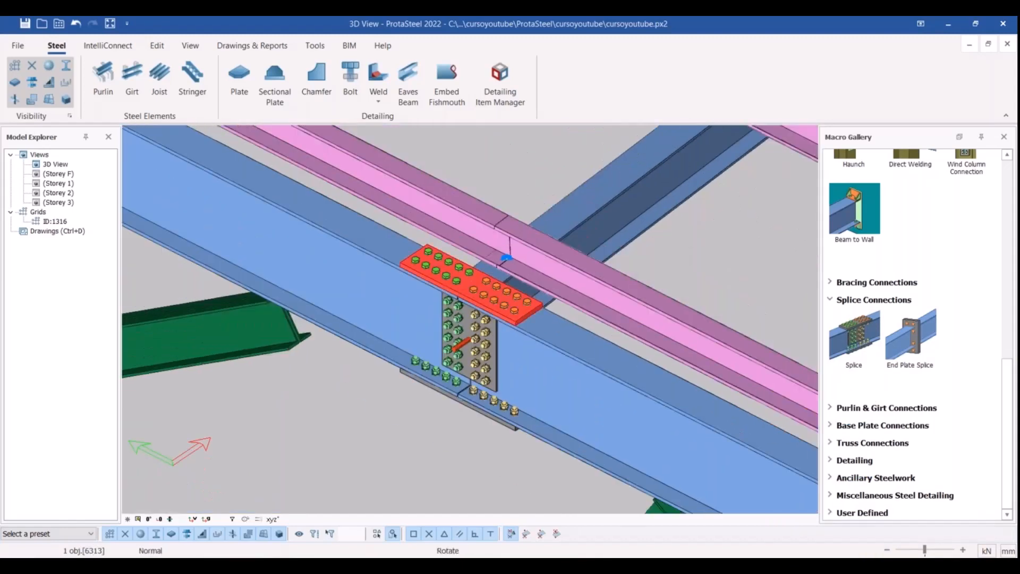
middle_drag(460, 293, 524, 324)
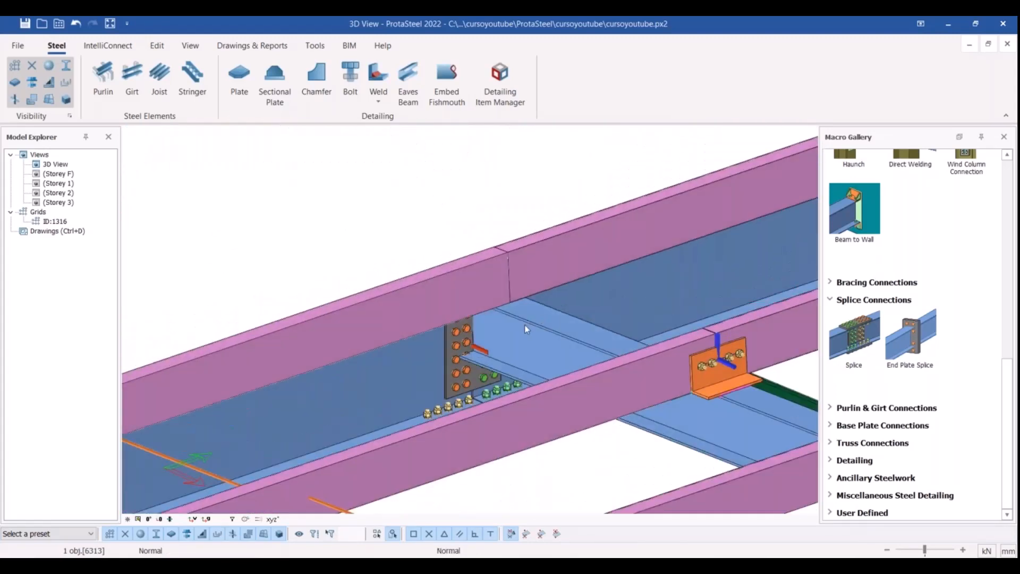
middle_drag(462, 339, 583, 424)
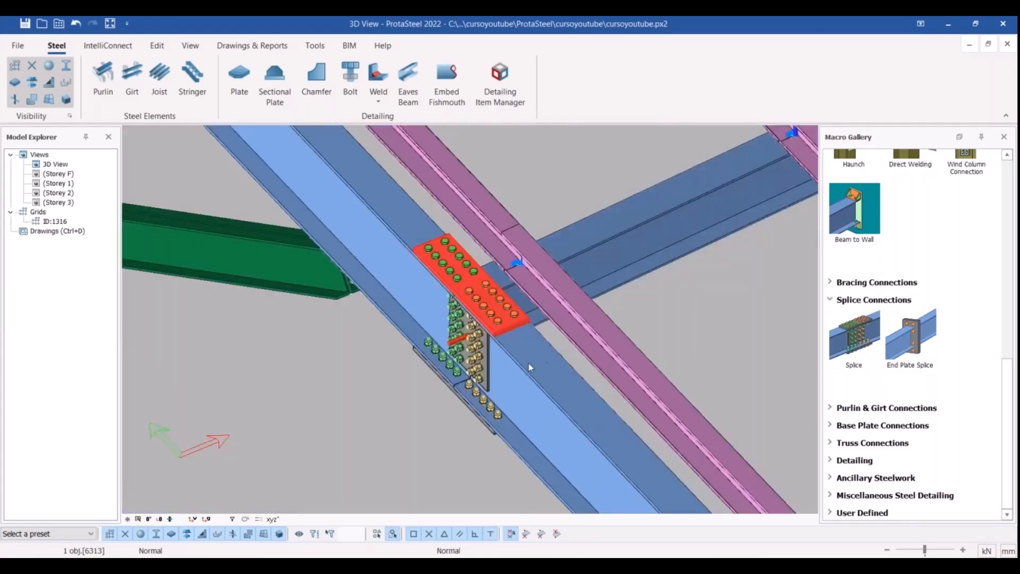
middle_drag(483, 291, 471, 326)
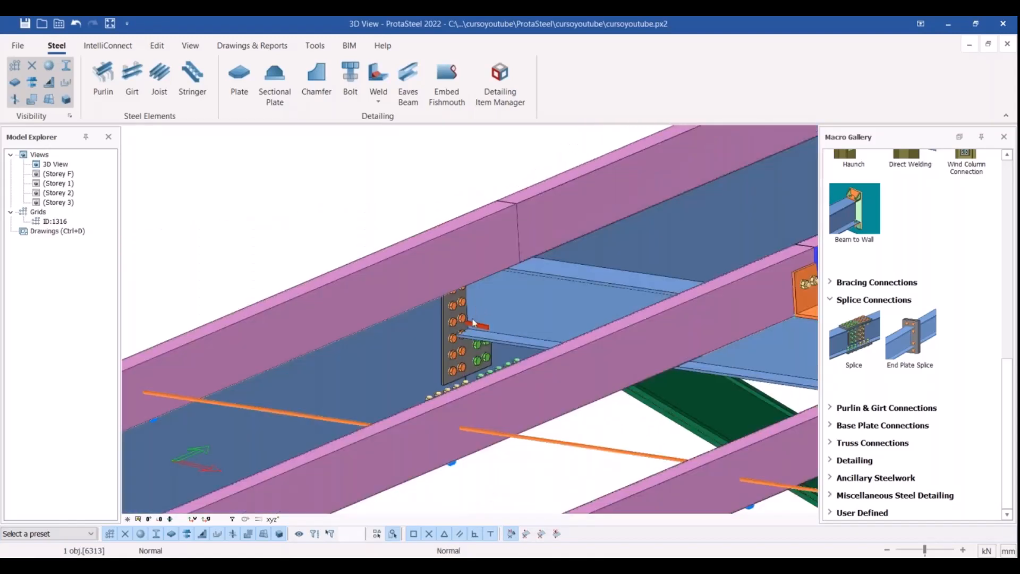
scroll(441, 315, down, 3)
middle_drag(439, 317, 388, 364)
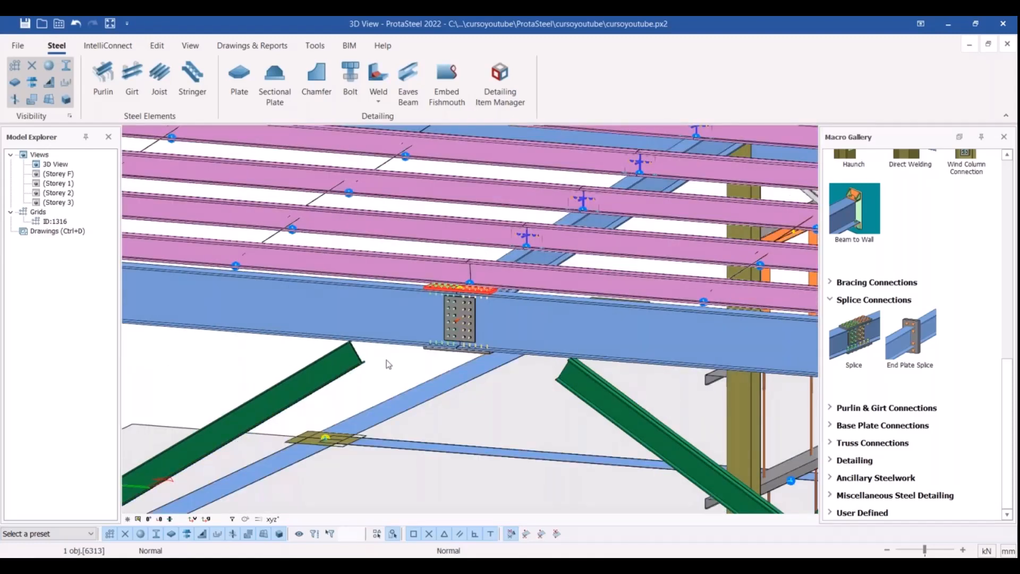
- Examine the unconnected upper ends of the two knee braces below the spliced eaves beam, up close and in context
click(587, 379)
middle_drag(587, 378, 646, 366)
middle_drag(691, 404, 717, 376)
scroll(536, 385, down, 1)
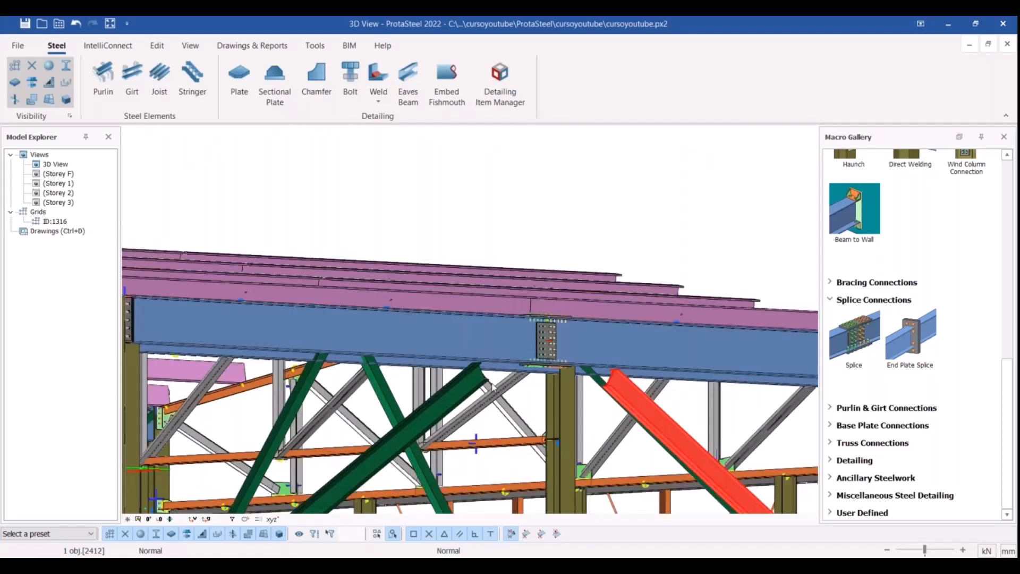
click(454, 380)
right_click(454, 380)
right_drag(455, 380, 454, 380)
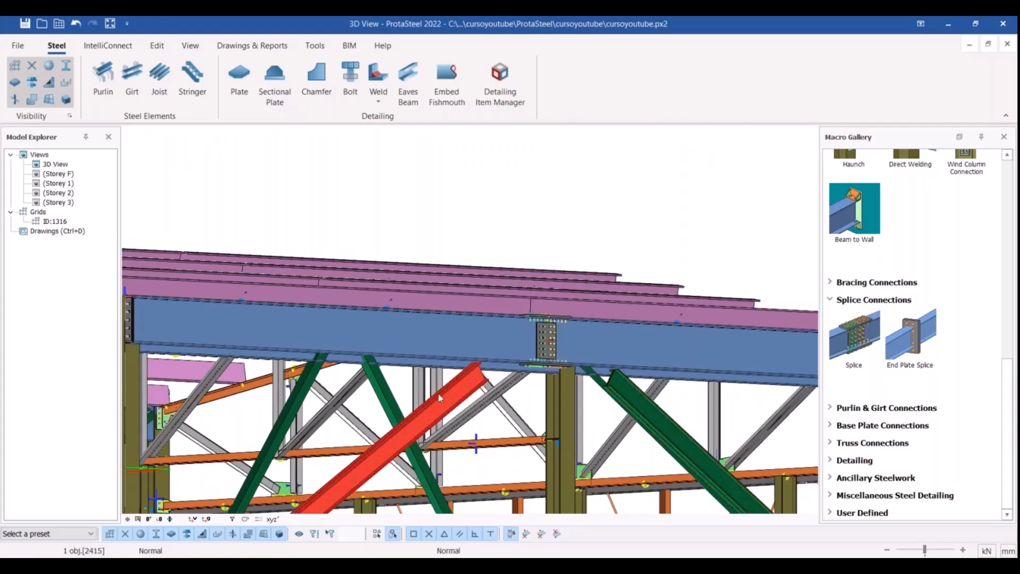
scroll(438, 393, up, 6)
scroll(556, 329, down, 5)
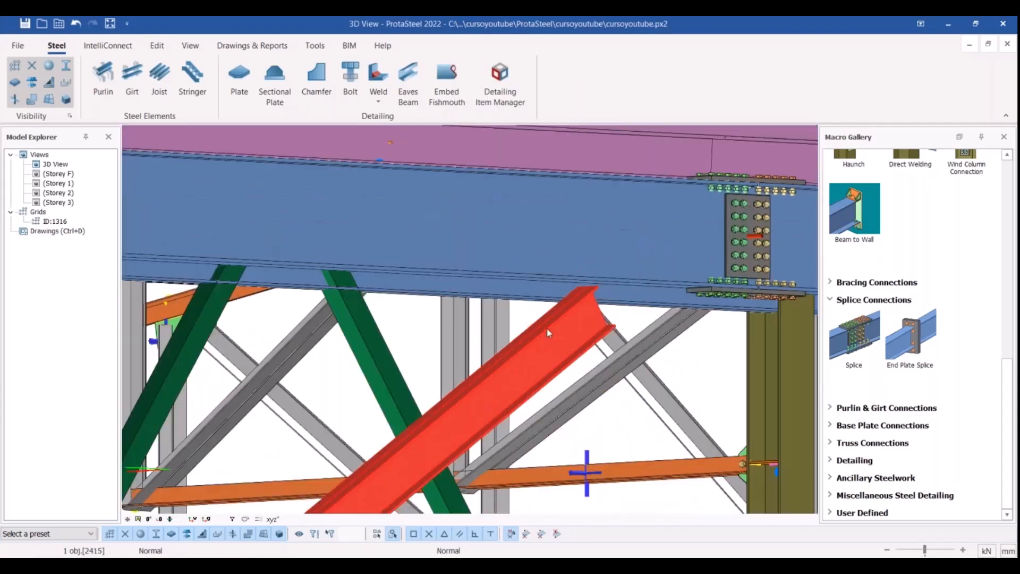
scroll(567, 339, down, 4)
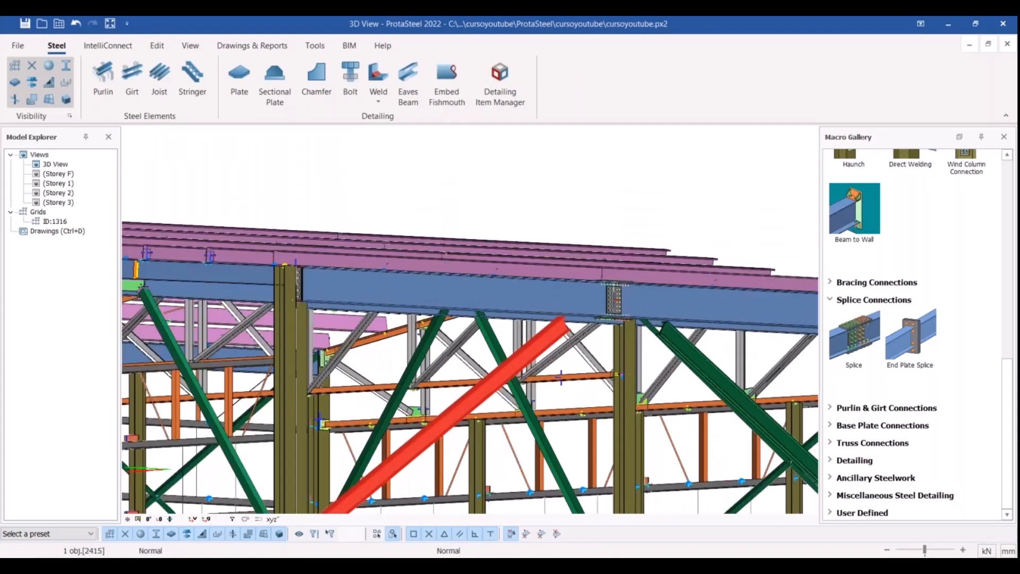
right_drag(568, 340, 820, 398)
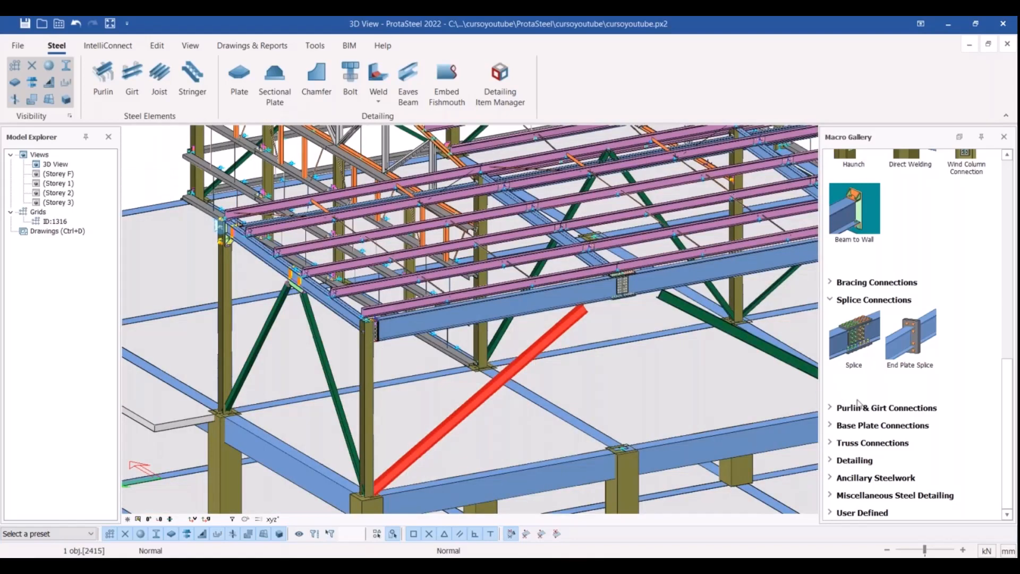
- Connect the first knee brace's upper end to the eaves beam segment above it with the Bolted Gusset Plate macro
scroll(865, 404, up, 5)
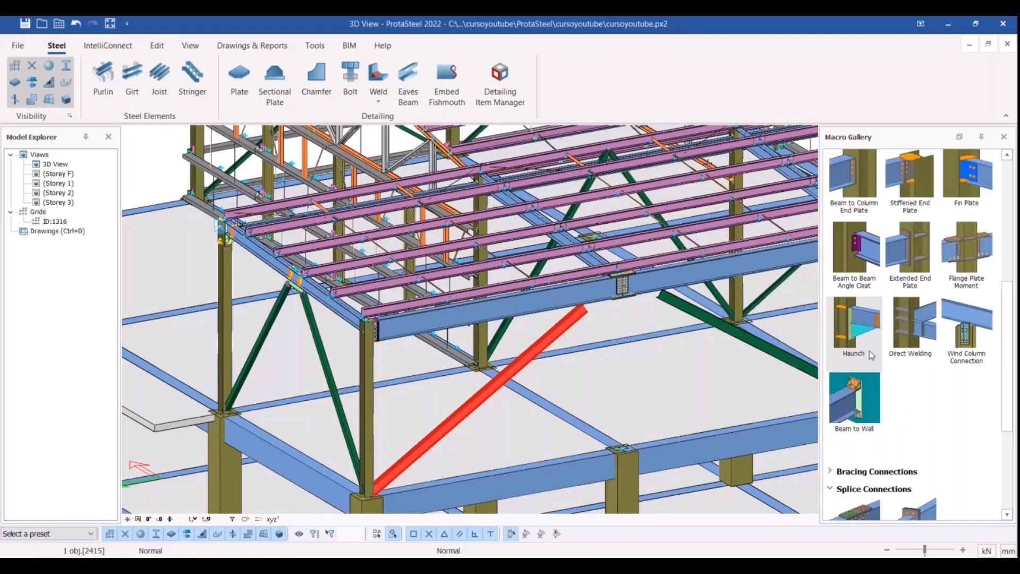
scroll(872, 356, down, 5)
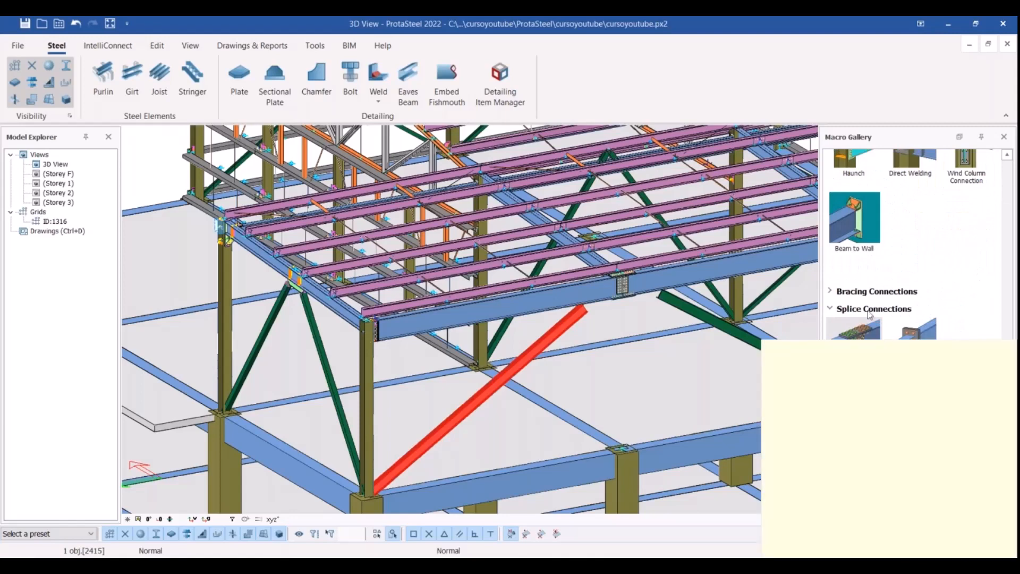
click(850, 291)
mouse_move(914, 333)
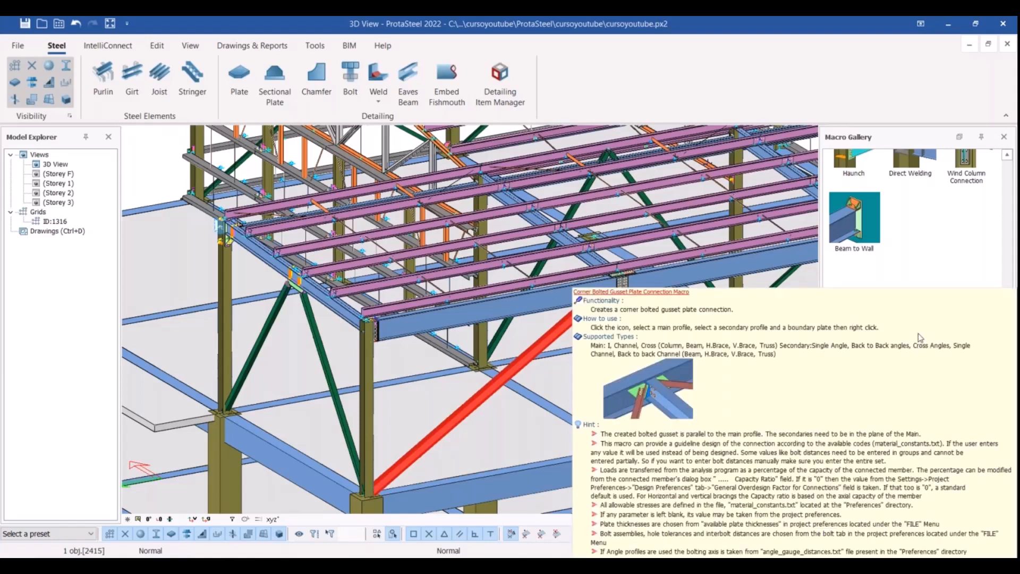
click(918, 333)
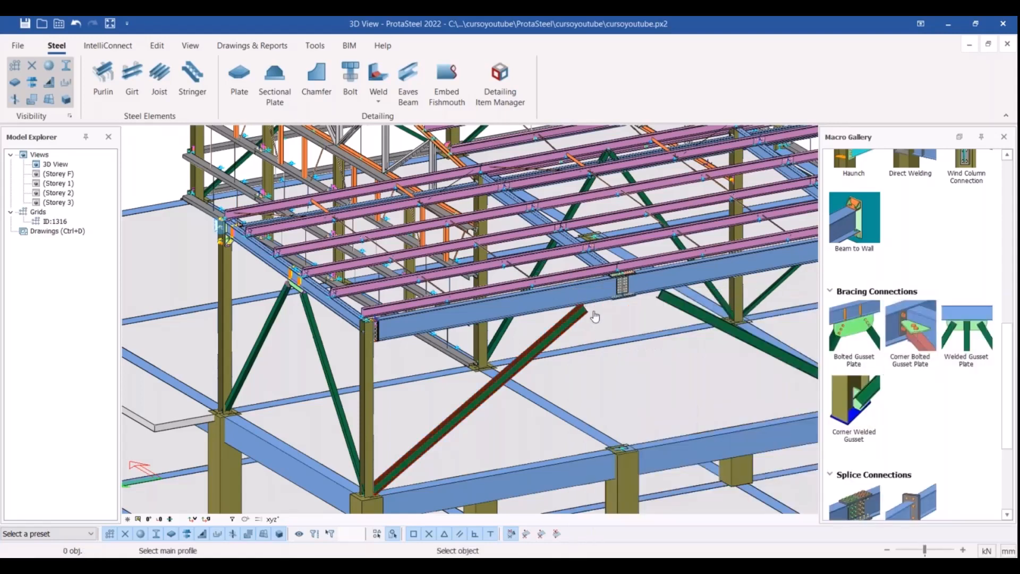
scroll(595, 318, up, 5)
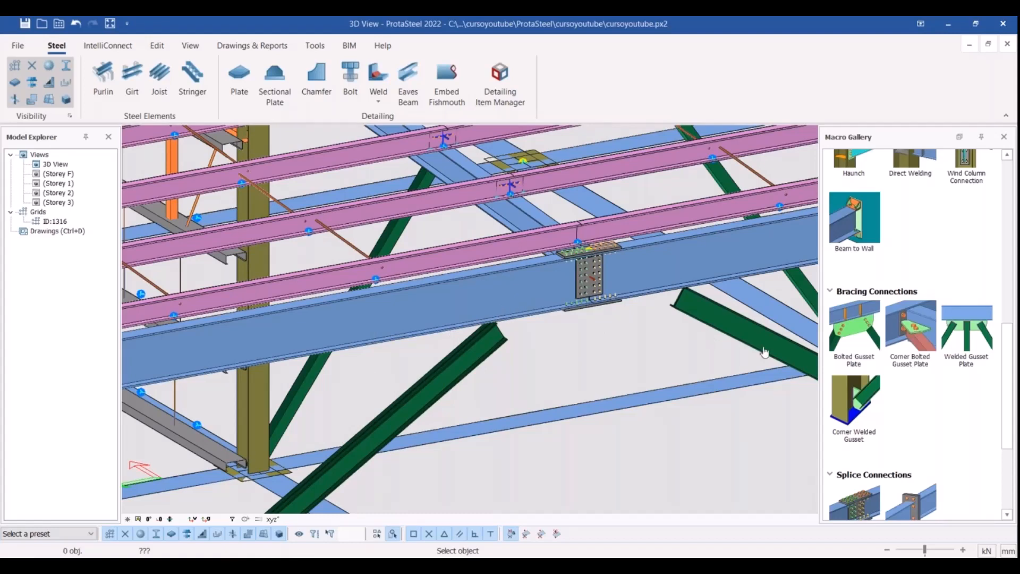
click(862, 322)
click(507, 292)
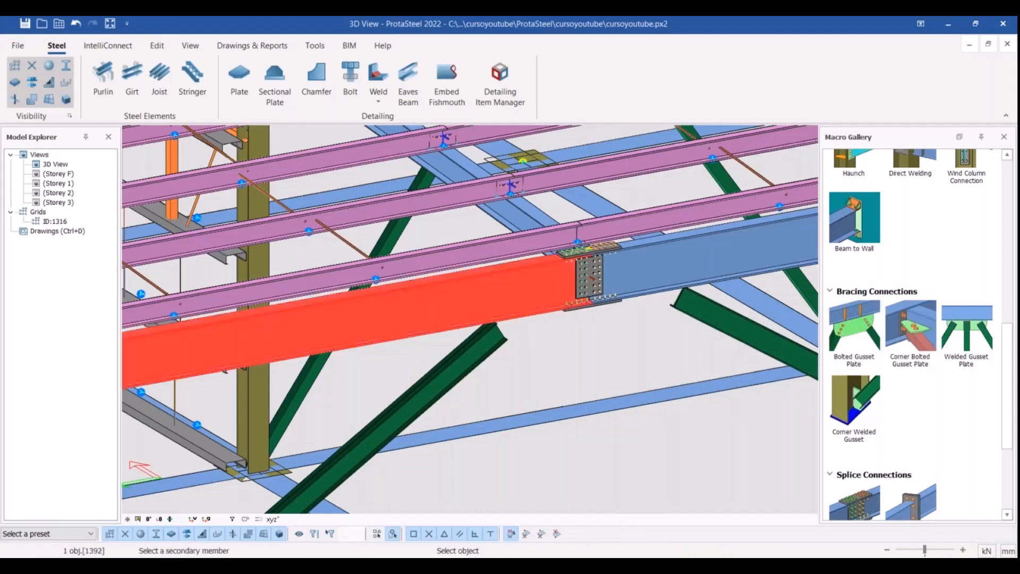
scroll(496, 297, up, 5)
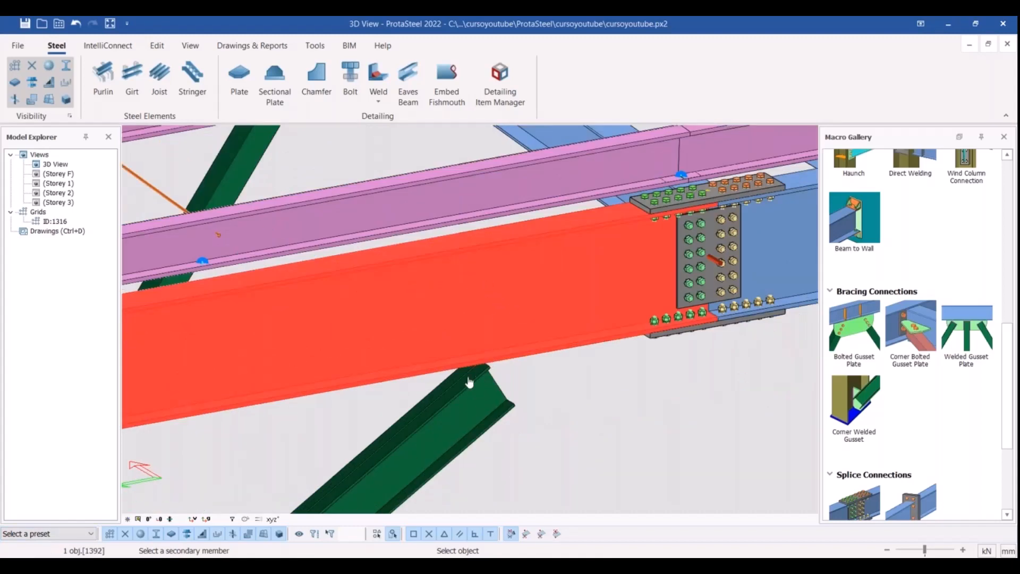
click(456, 394)
right_click(573, 419)
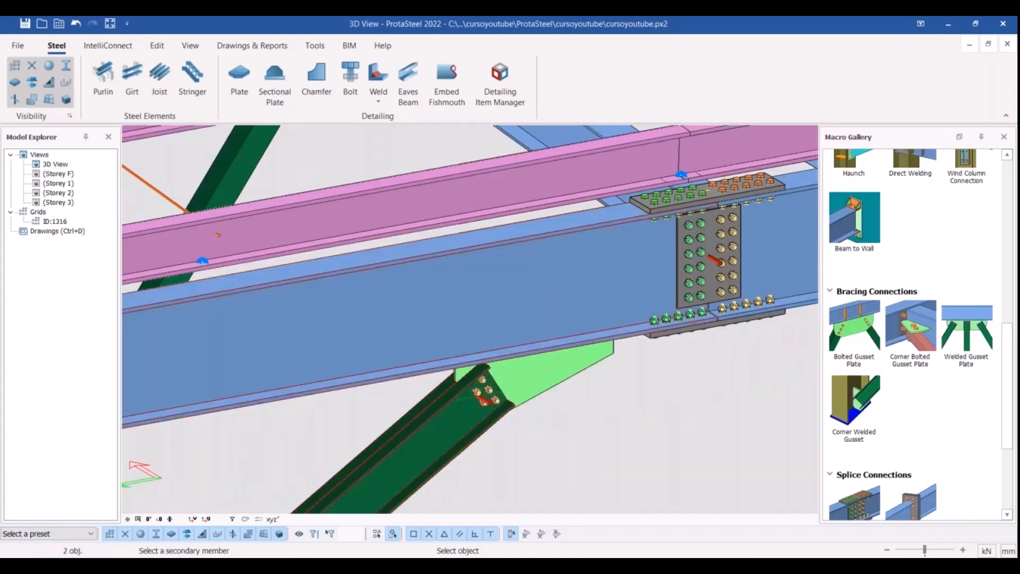
scroll(439, 330, down, 1)
scroll(443, 332, down, 3)
key(Escape)
- Examine the new gusset plate, its bolts and its weld to the eaves beam from several sides
click(458, 359)
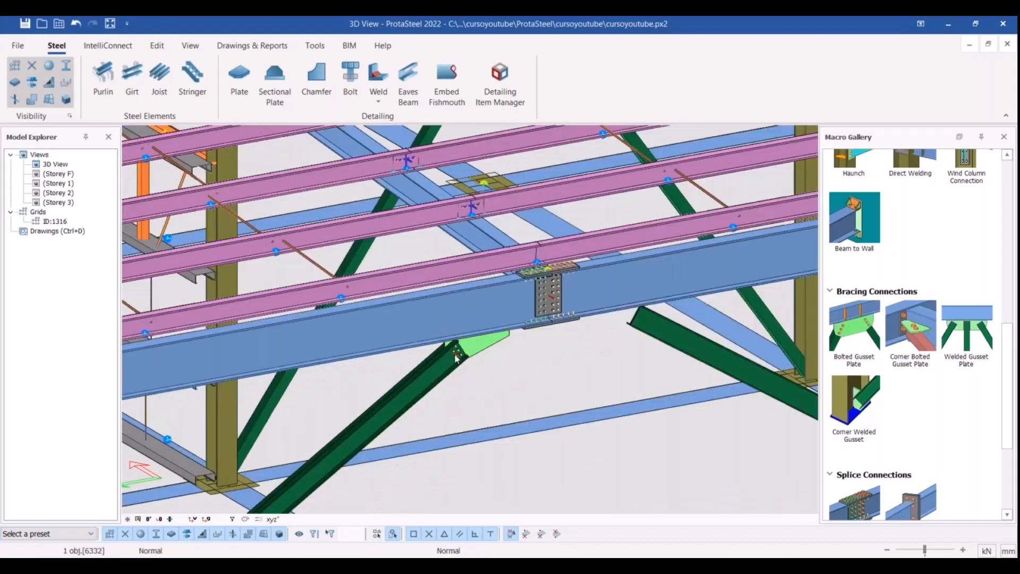
scroll(458, 361, up, 5)
middle_drag(458, 362, 441, 336)
scroll(441, 336, up, 3)
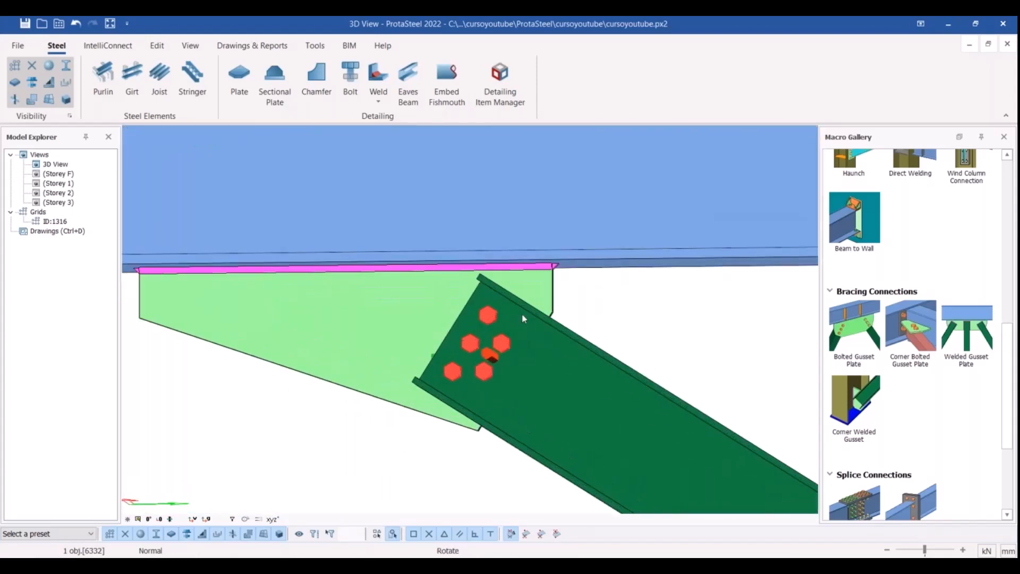
middle_drag(525, 319, 394, 275)
middle_drag(604, 307, 465, 284)
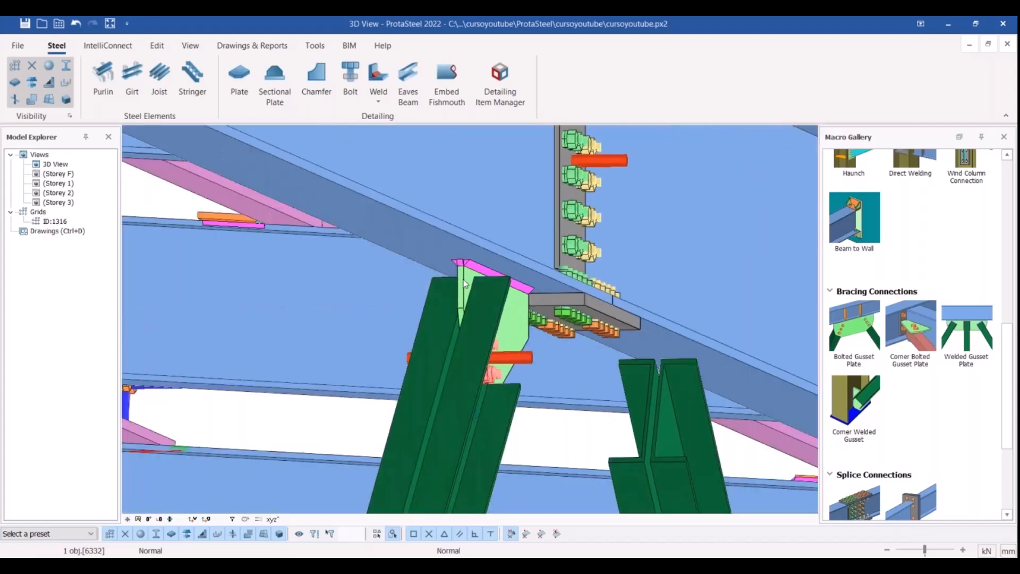
click(465, 284)
middle_drag(410, 312, 350, 304)
scroll(349, 304, down, 6)
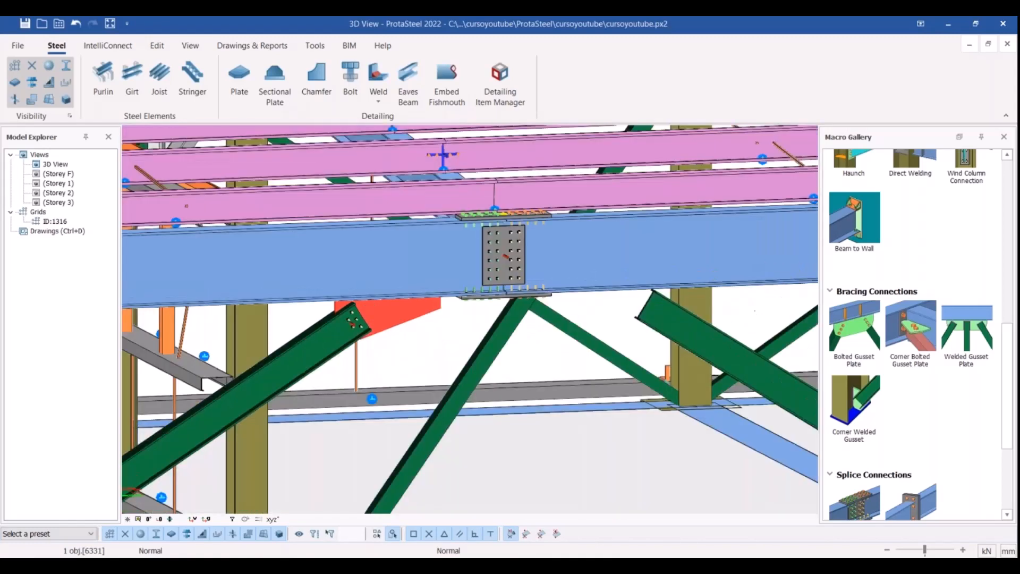
- Connect the opposite knee brace to the eaves beam segment on the other side of the splice with a Bolted Gusset Plate
scroll(431, 301, up, 3)
scroll(320, 296, down, 7)
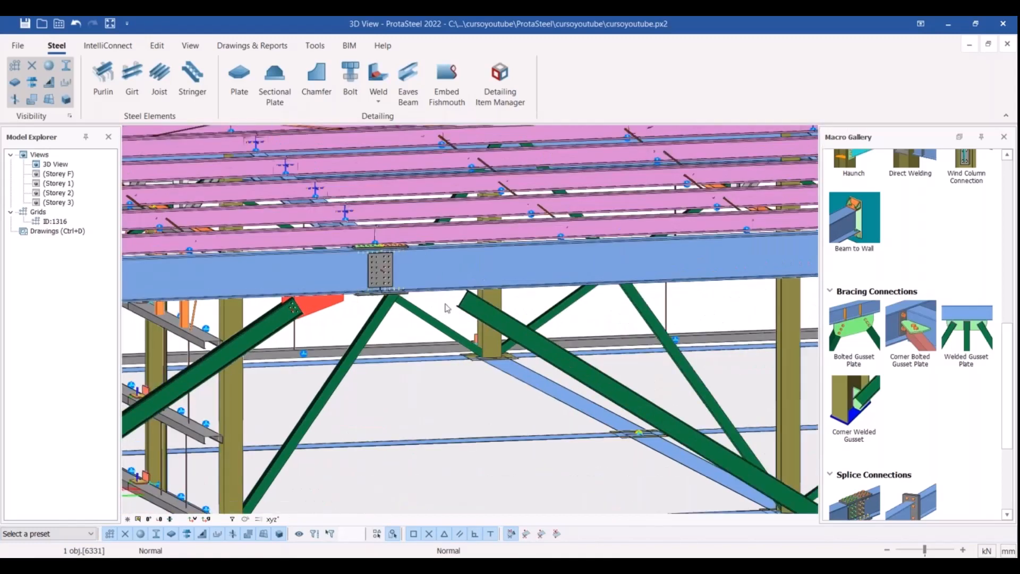
scroll(447, 305, up, 3)
scroll(476, 292, up, 1)
middle_drag(476, 293, 452, 290)
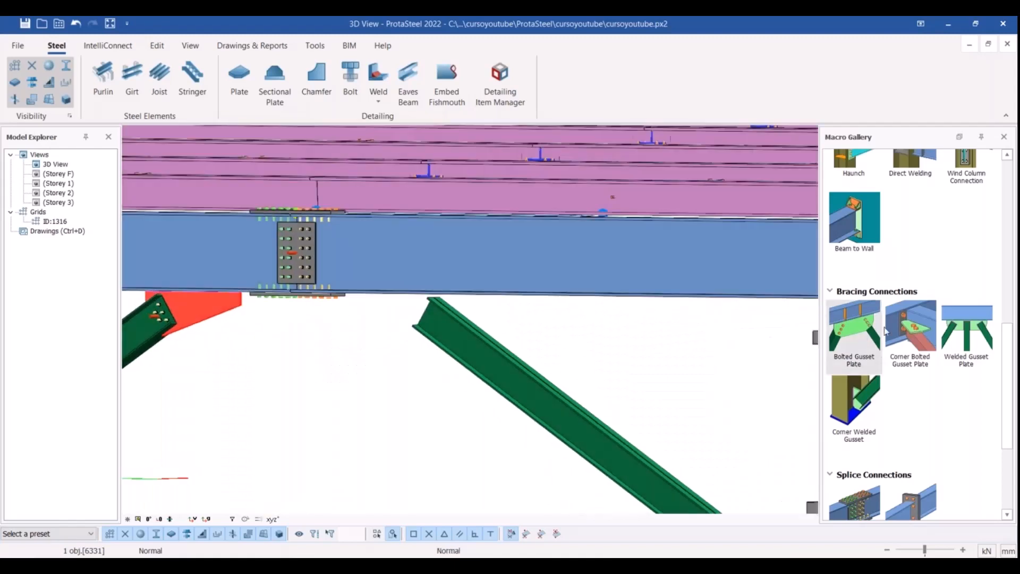
click(879, 328)
click(390, 285)
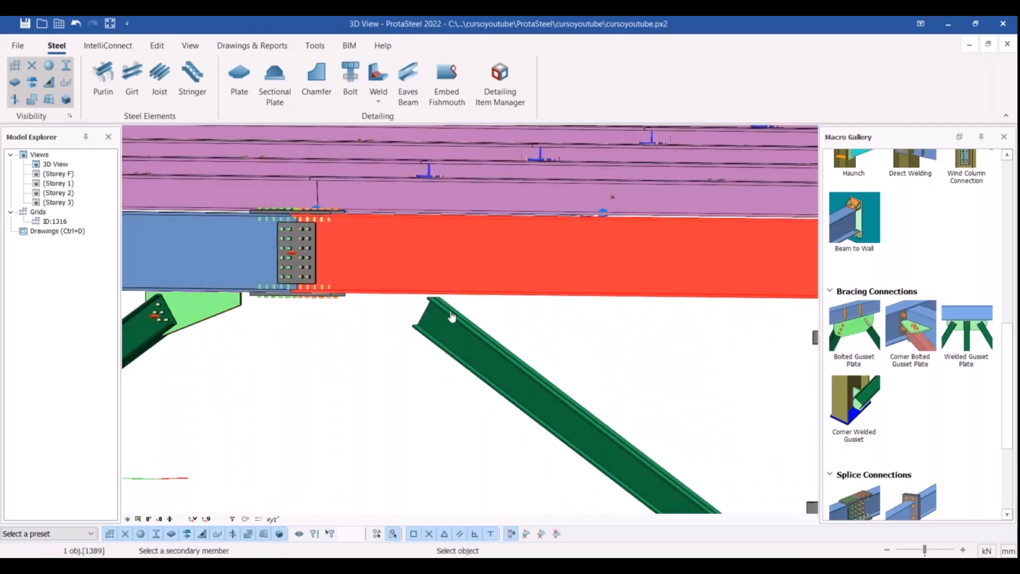
click(451, 317)
right_click(452, 318)
scroll(346, 345, down, 1)
key(Escape)
- Add a base plate at the foot of the unconnected steel column on its concrete pedestal with the Base Plate macro
click(310, 283)
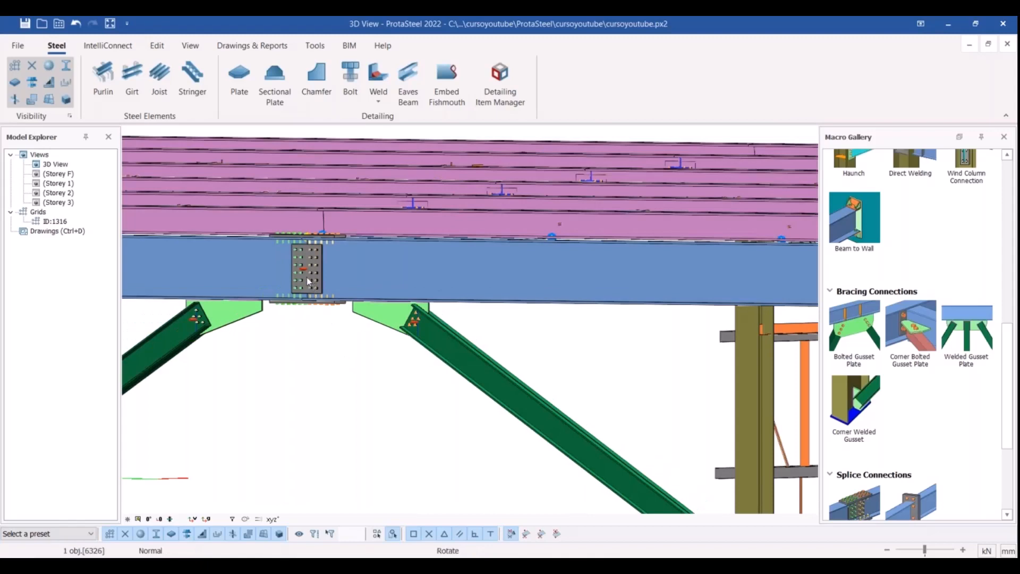
mouse_move(310, 282)
middle_down()
mouse_move(340, 279)
mouse_move(361, 239)
mouse_move(367, 292)
mouse_move(343, 311)
mouse_move(306, 314)
mouse_move(296, 290)
middle_up()
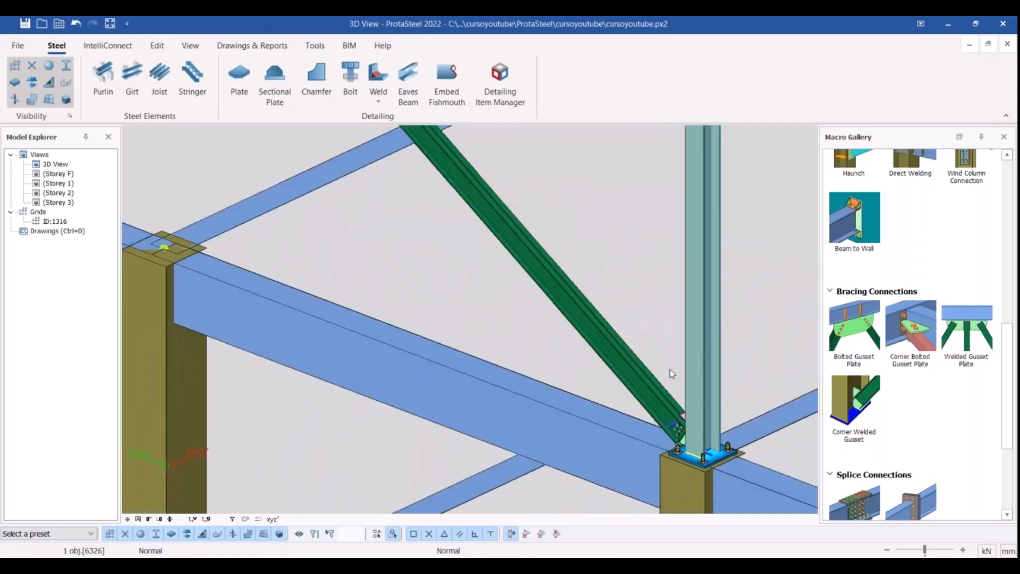
scroll(699, 445, up, 5)
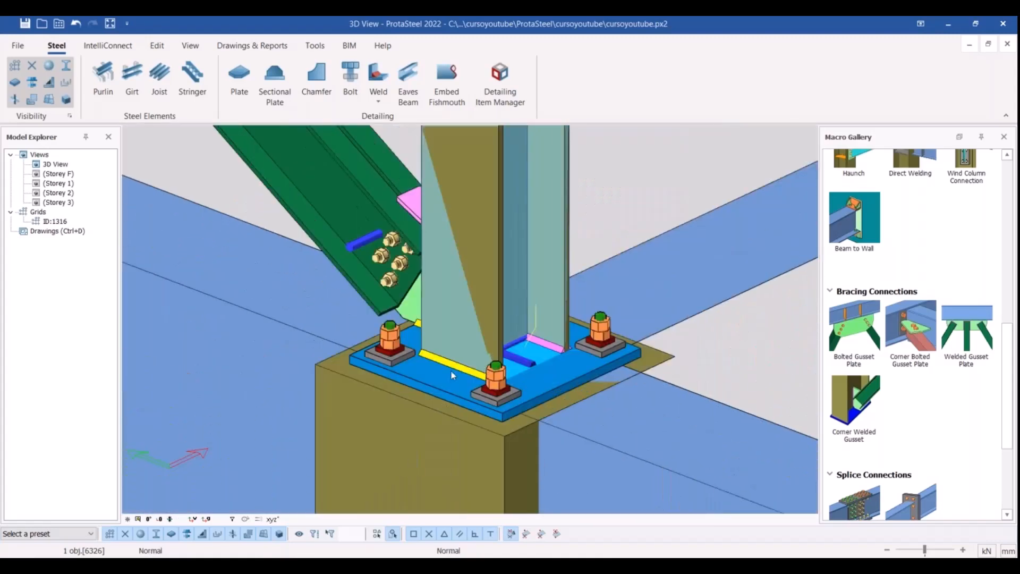
scroll(448, 376, down, 8)
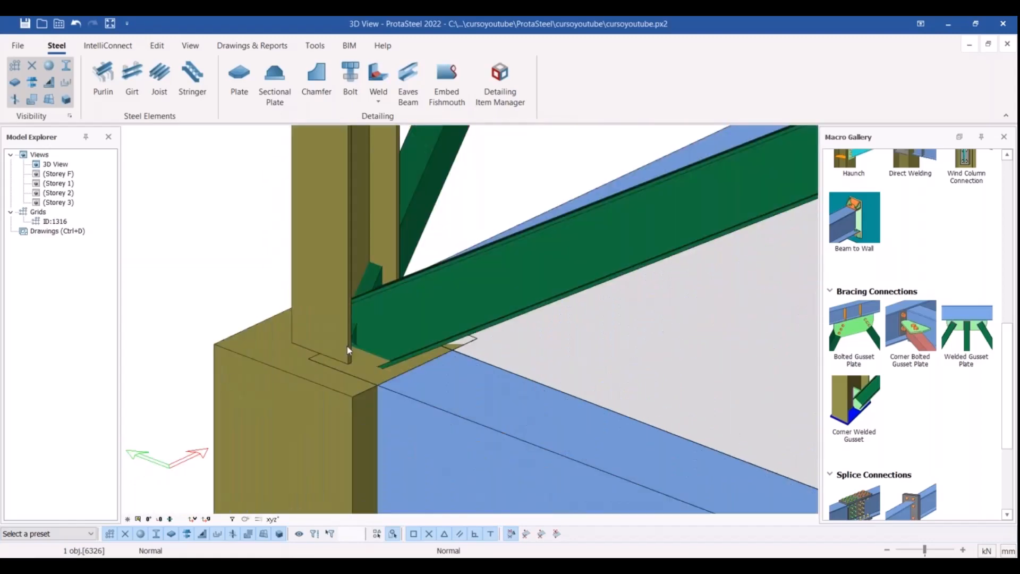
scroll(850, 420, down, 5)
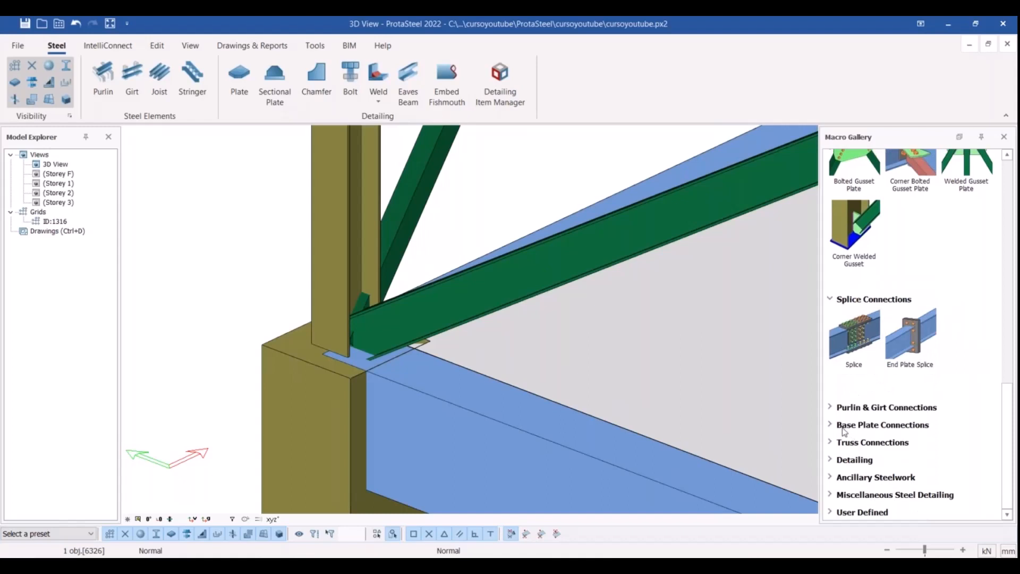
click(846, 426)
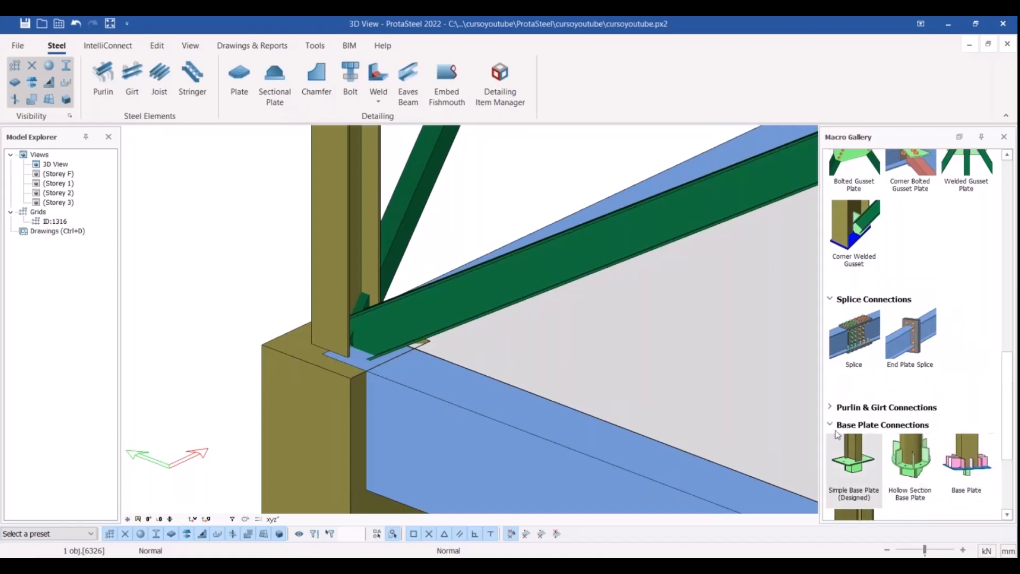
click(971, 473)
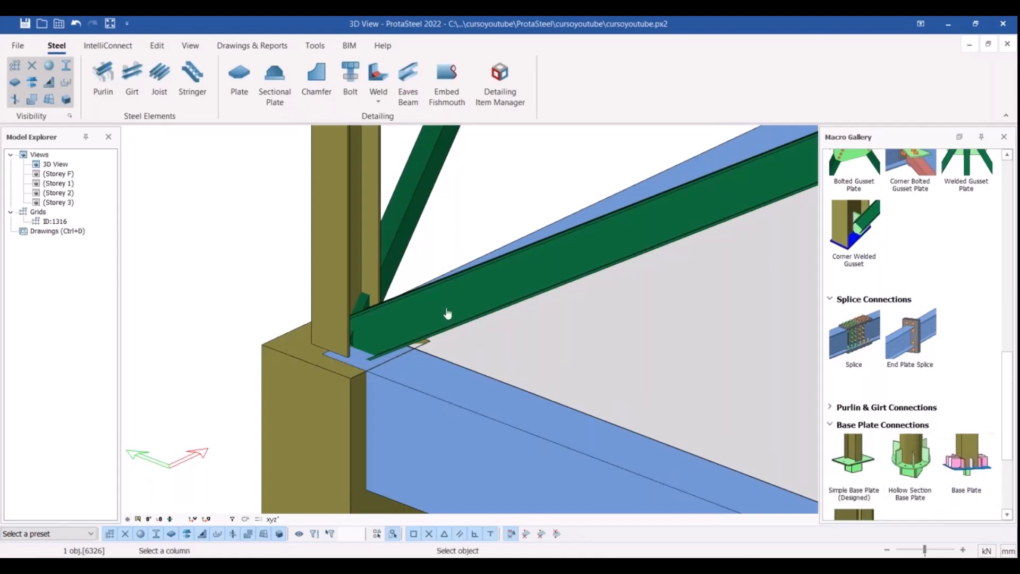
click(333, 269)
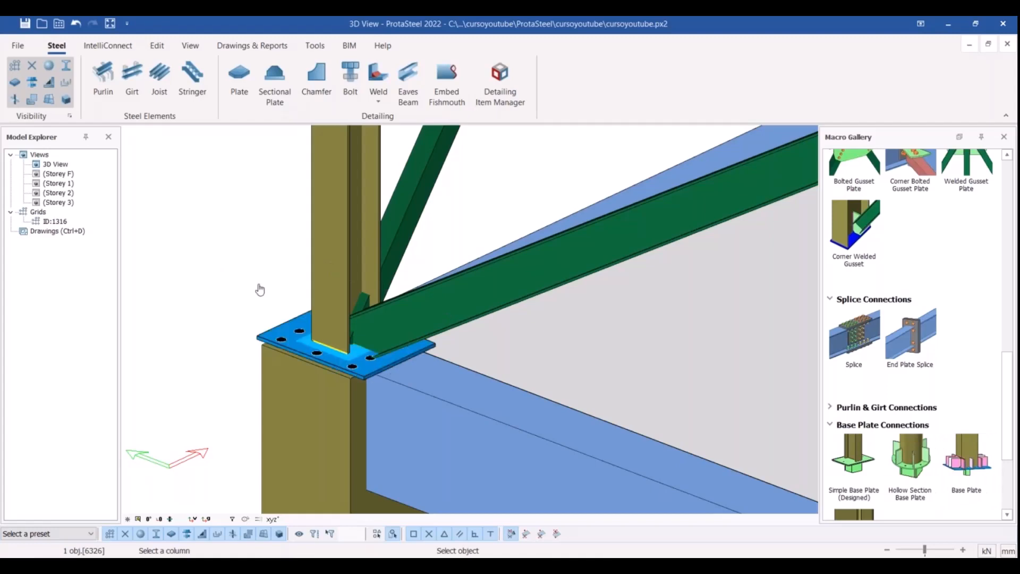
- In the new base plate macro's properties, set the plate's horizontal overhang beyond the flange tips to 120 mm
scroll(277, 327, up, 3)
click(277, 326)
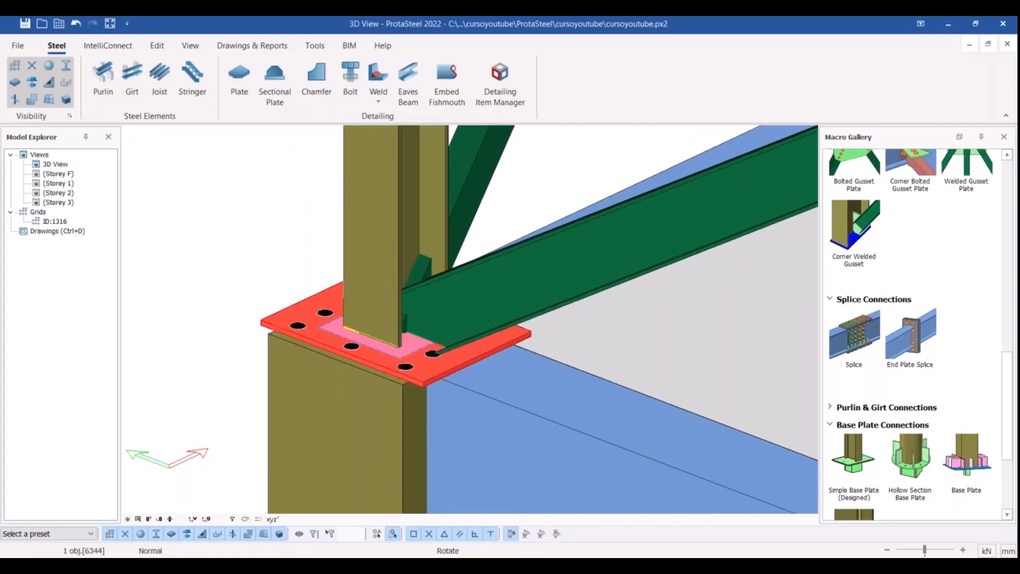
middle_drag(277, 326, 149, 366)
middle_drag(530, 338, 378, 397)
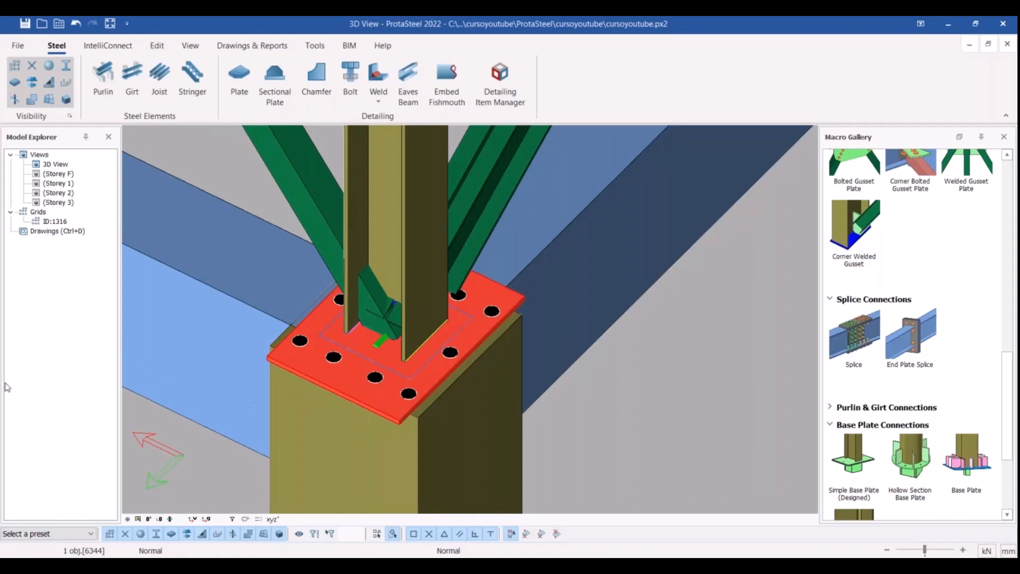
click(381, 341)
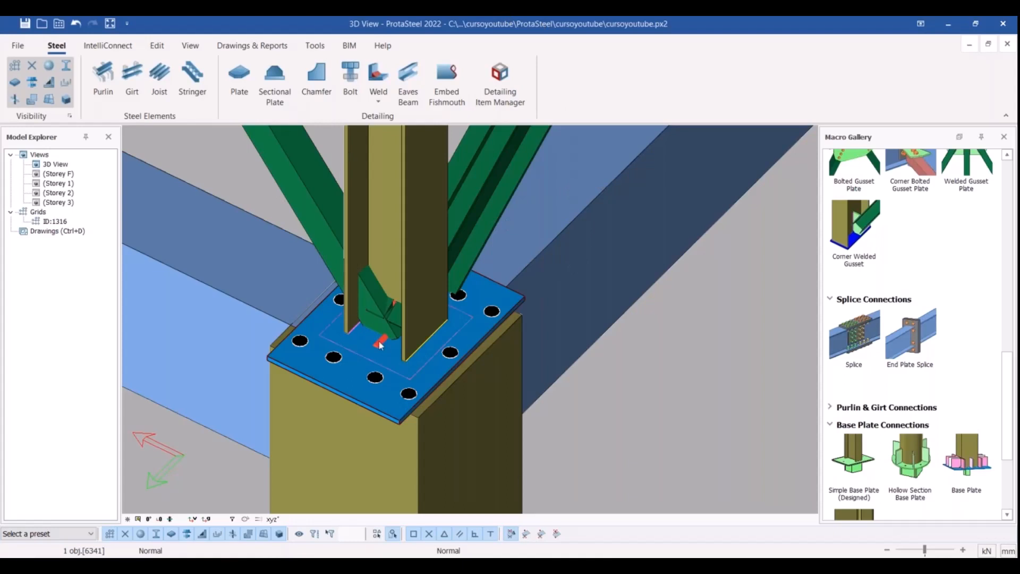
double_click(439, 240)
drag(411, 107, 631, 101)
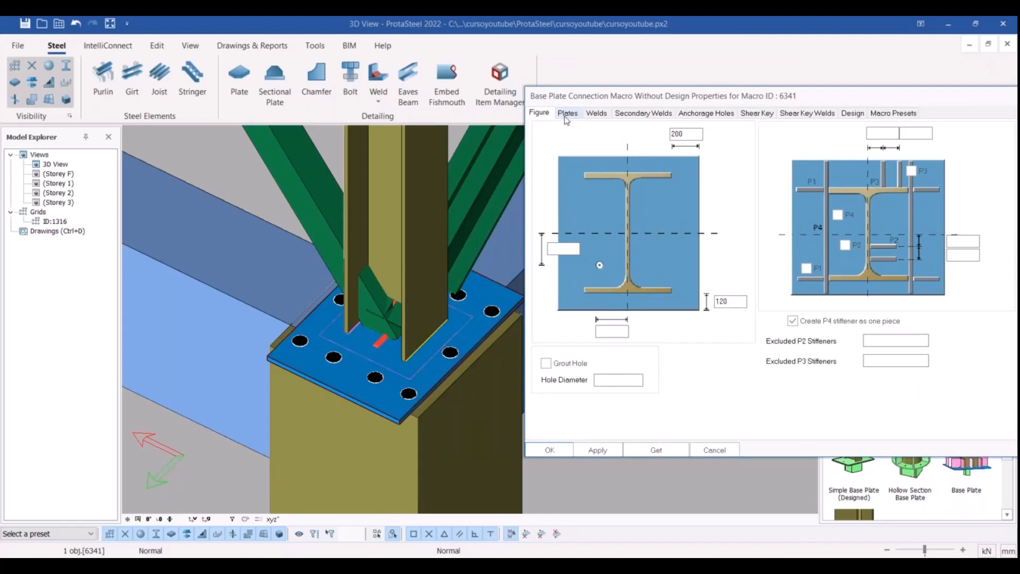
double_click(691, 134)
text(120)
click(598, 450)
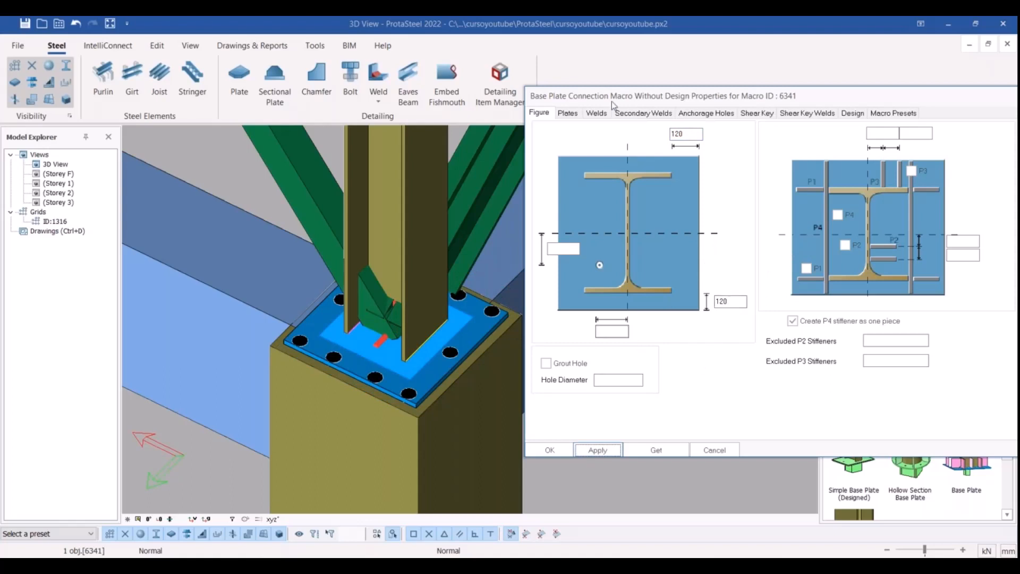
- Set the base plate's End Plate thickness to 19 mm and apply the change
click(567, 113)
double_click(580, 146)
text(1)
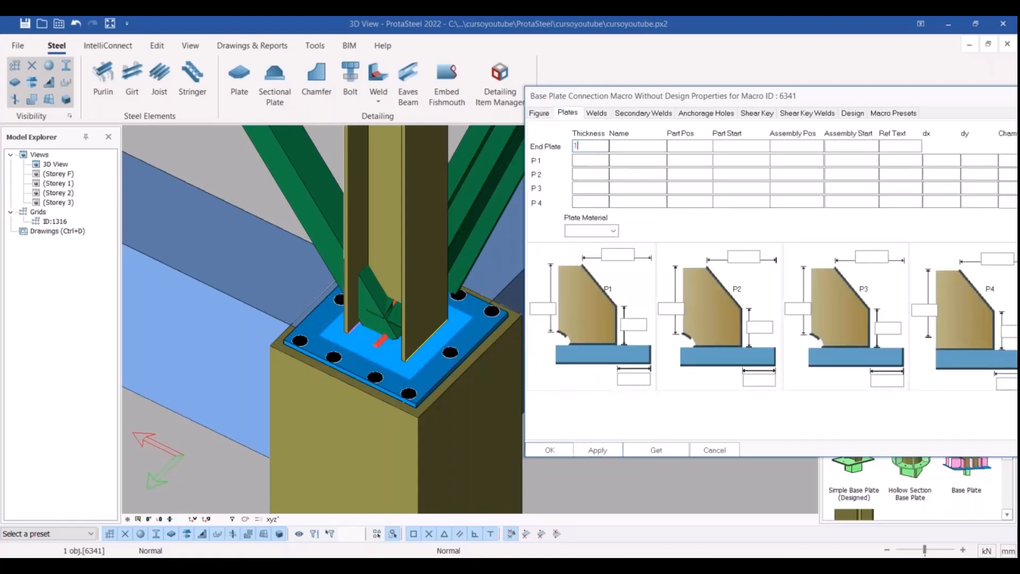
text(9)
click(592, 449)
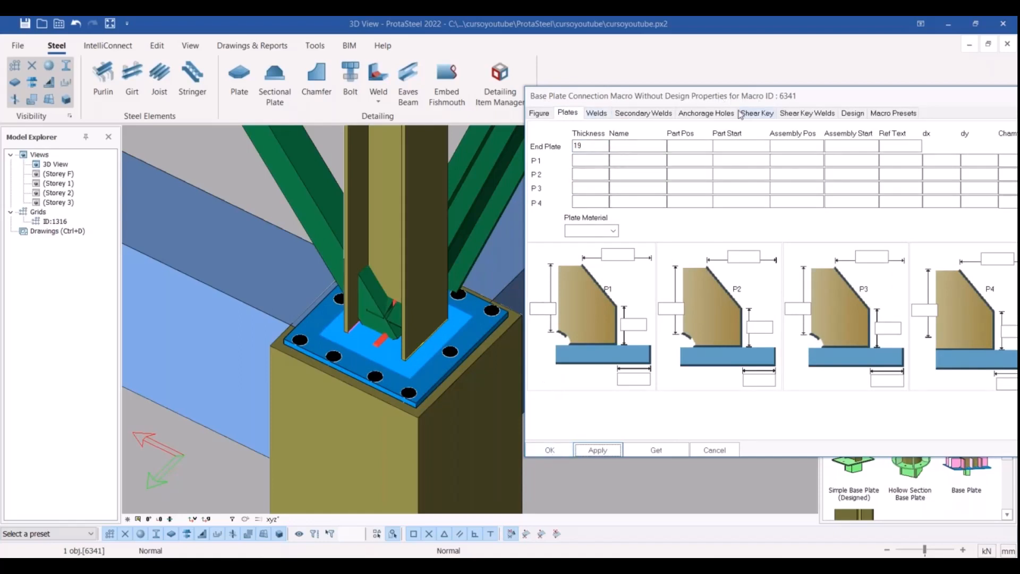
- Set the Type 2 anchorage holes' first horizontal distance to 150 mm, clear the second distance, and apply
click(695, 114)
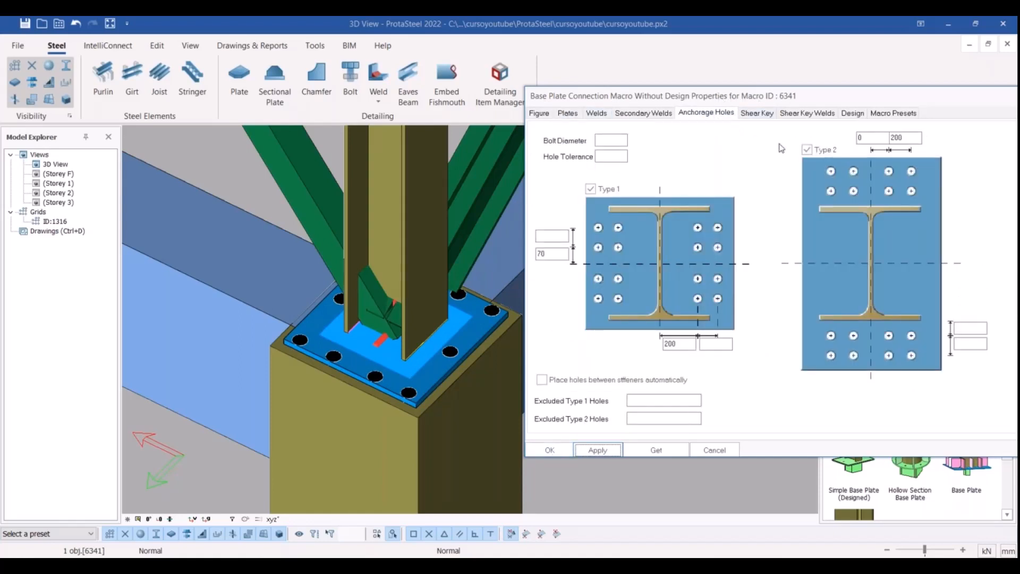
click(911, 137)
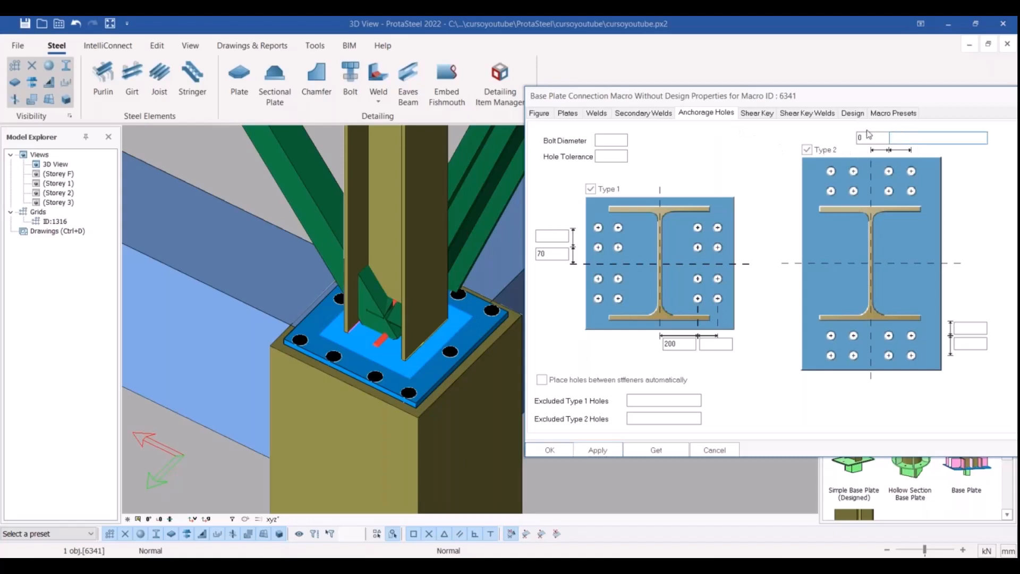
click(878, 134)
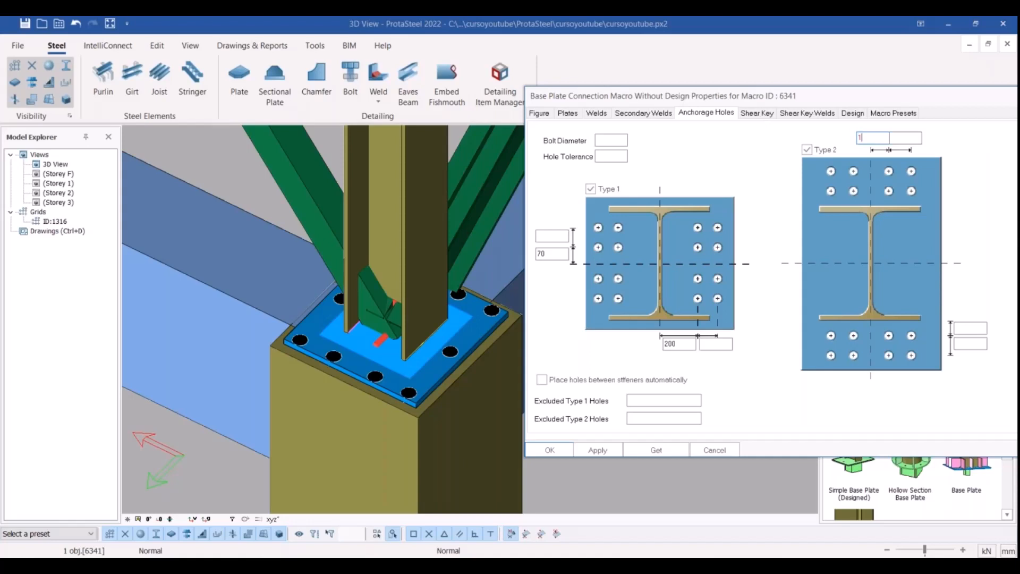
click(597, 450)
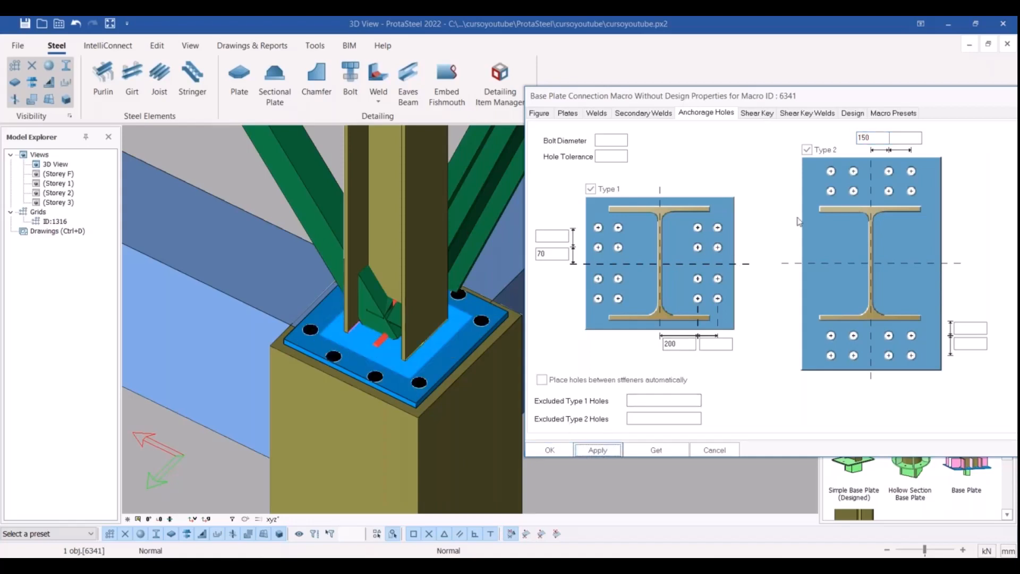
- Disable the Type 1 anchorage holes, set their first horizontal distance to 150 mm, and apply both changes
click(590, 189)
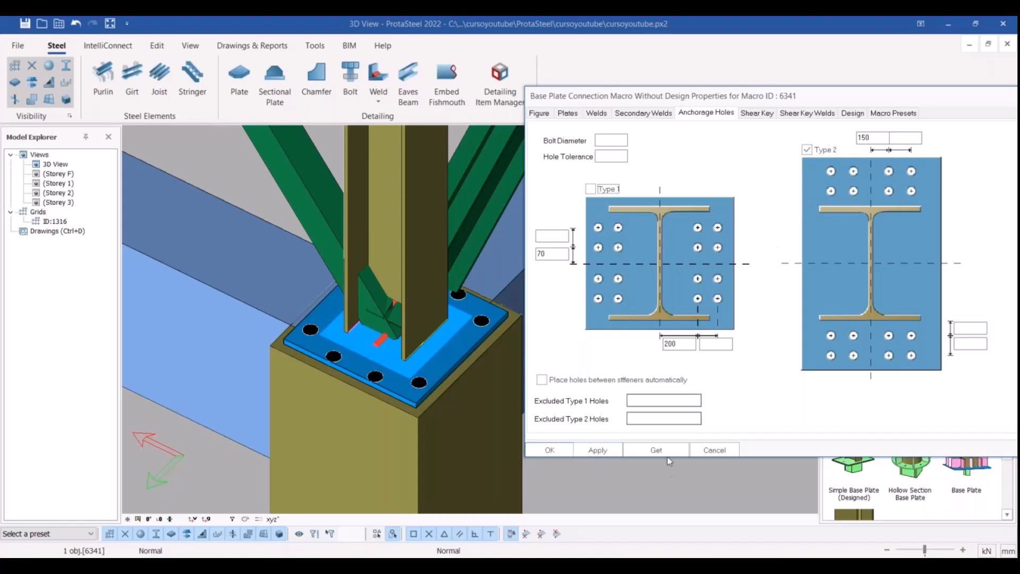
click(597, 450)
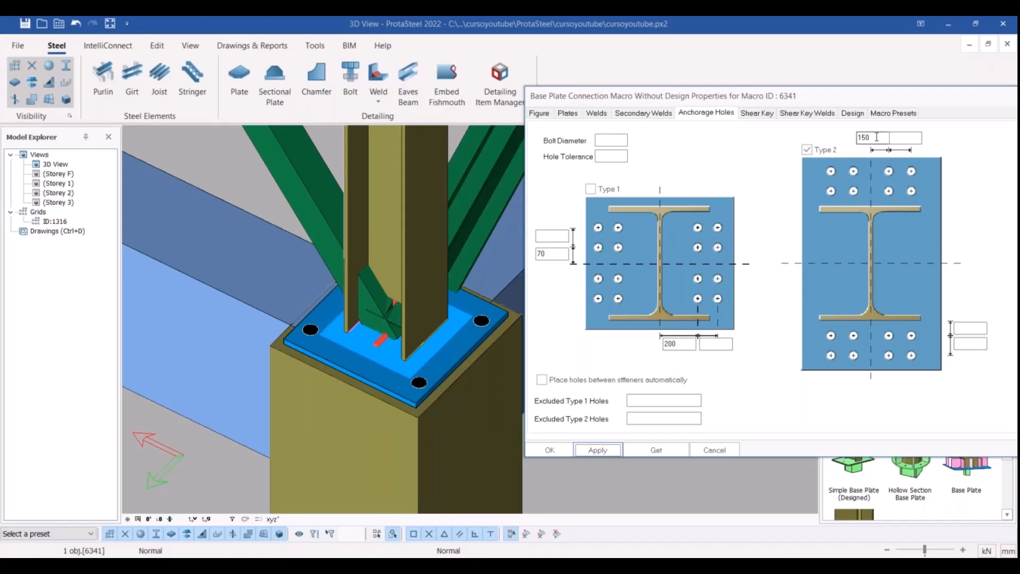
double_click(670, 344)
text(150)
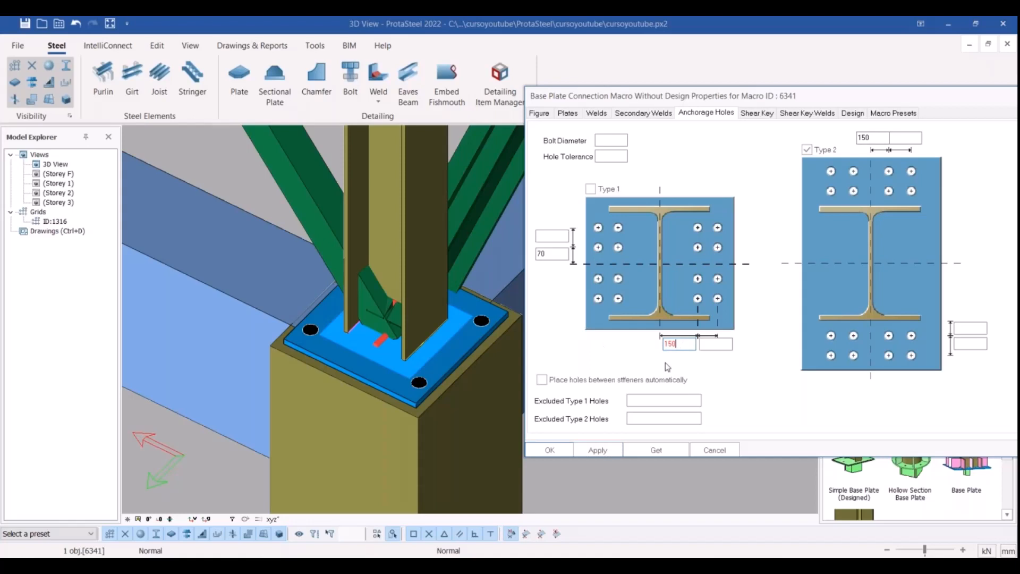
click(598, 452)
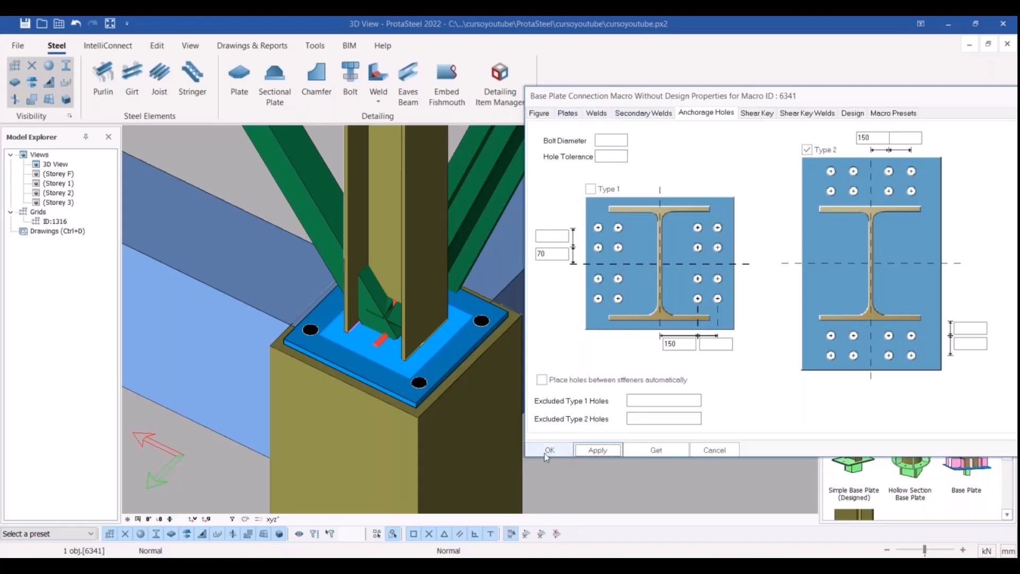
- Add P4 stiffeners to the column's base plate
click(540, 113)
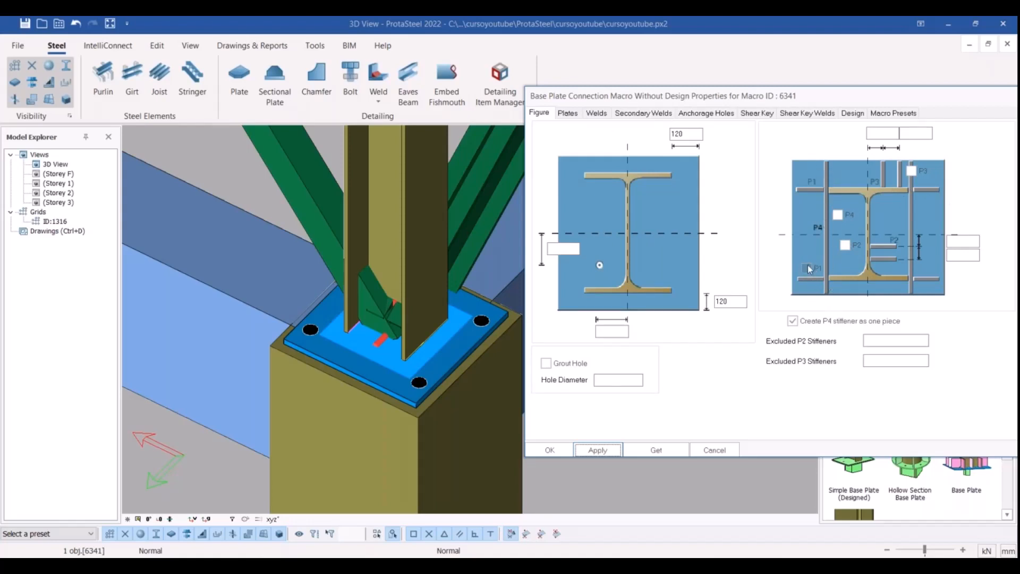
click(838, 215)
click(598, 450)
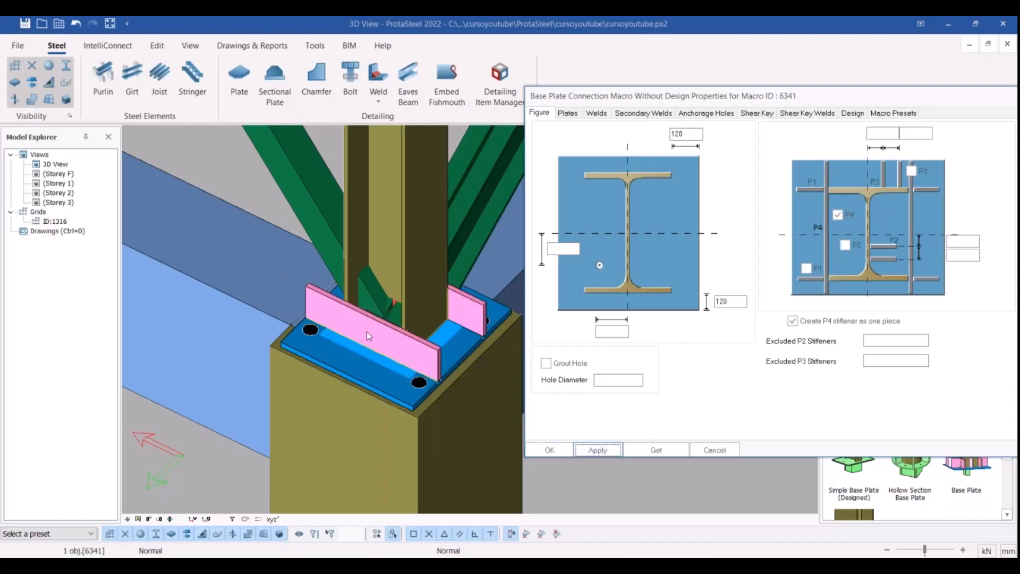
- Shape the P4 stiffeners with a 150 mm height, a 50 mm outer edge height and a 50 mm top corner distance
click(568, 112)
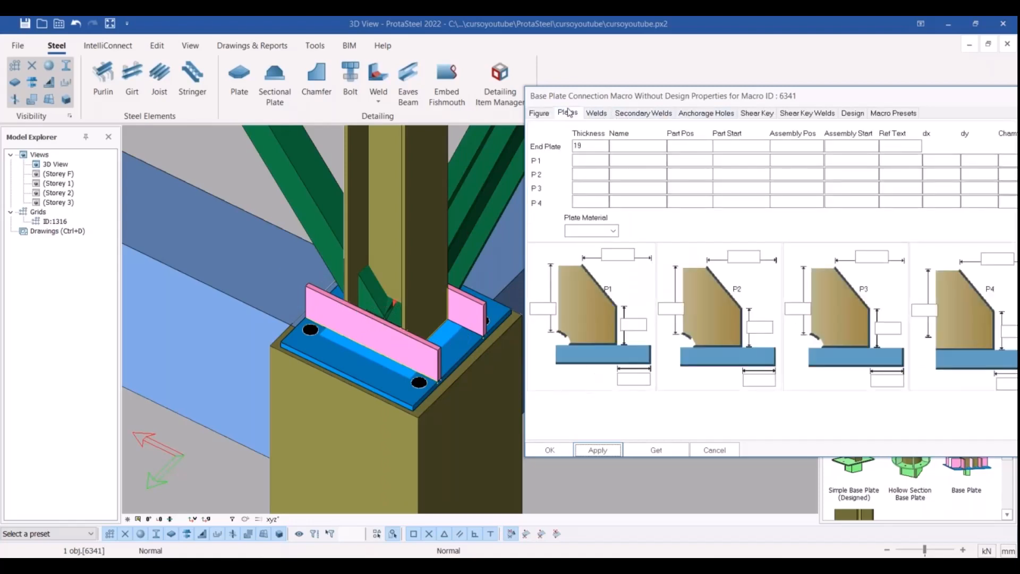
click(1000, 260)
drag(829, 94, 746, 60)
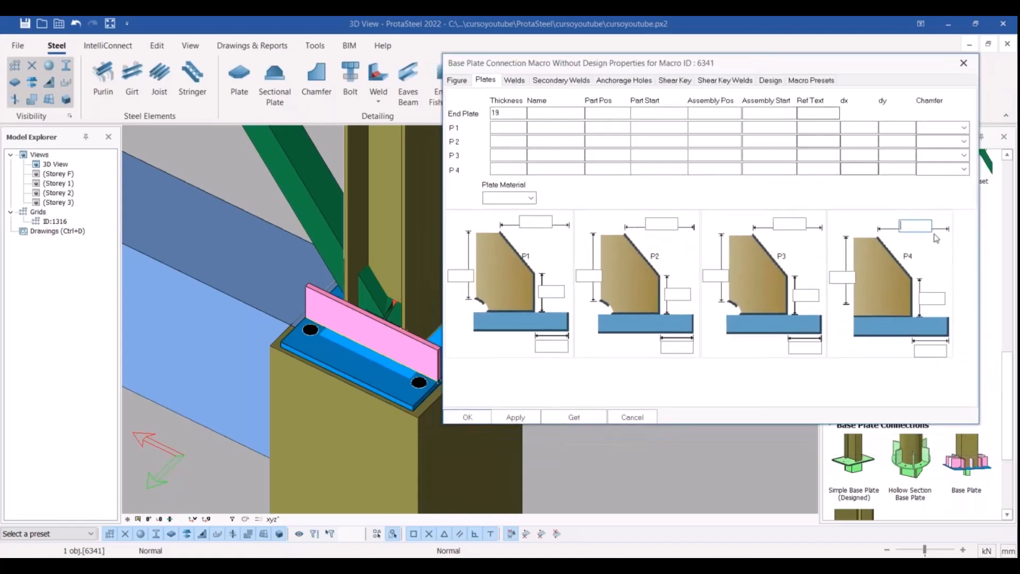
text(50)
click(940, 299)
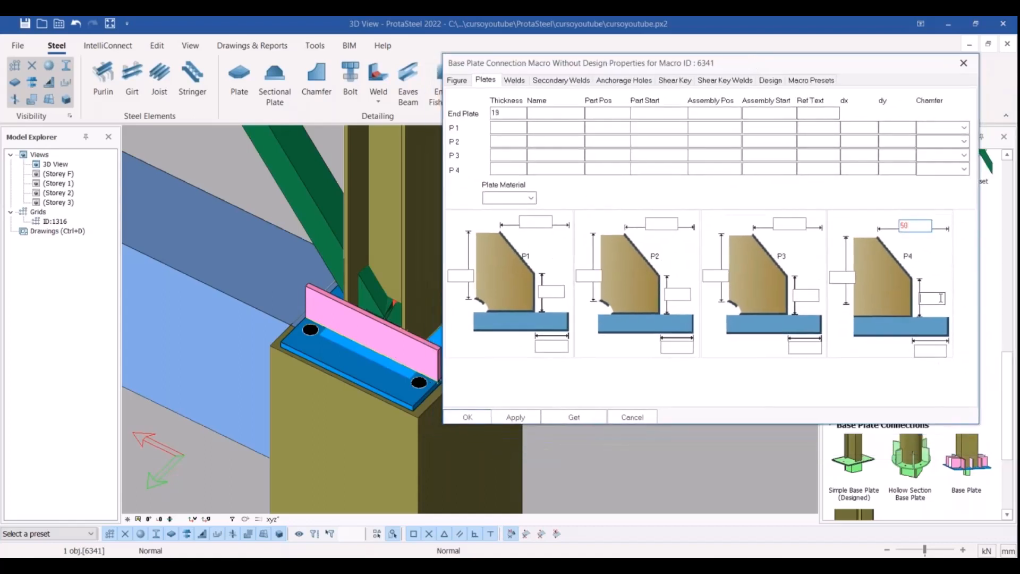
text(50)
click(843, 278)
text(150)
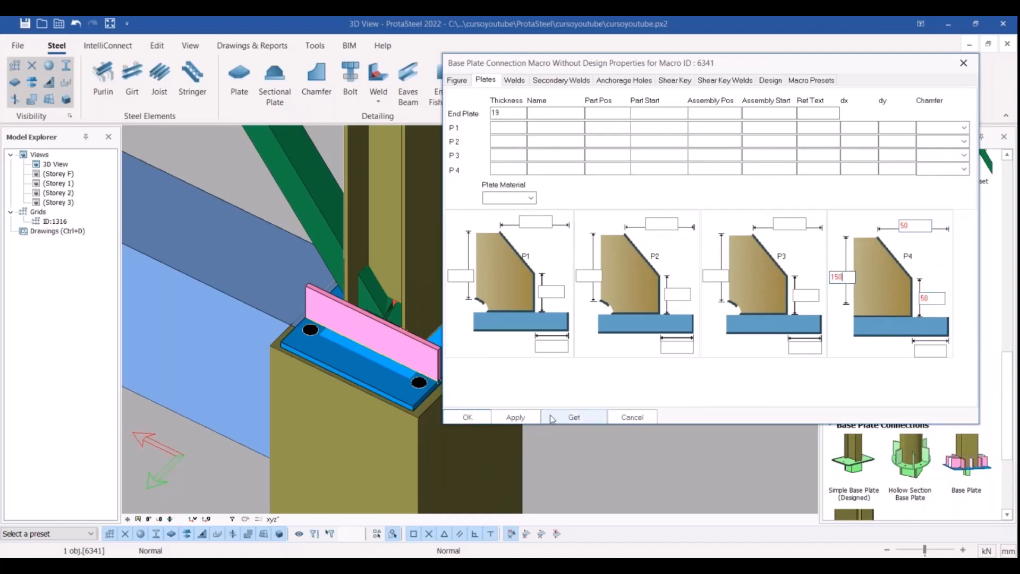
click(515, 417)
- Remove the P4 stiffeners from the base plate and accept the macro properties
drag(538, 73, 547, 121)
click(462, 137)
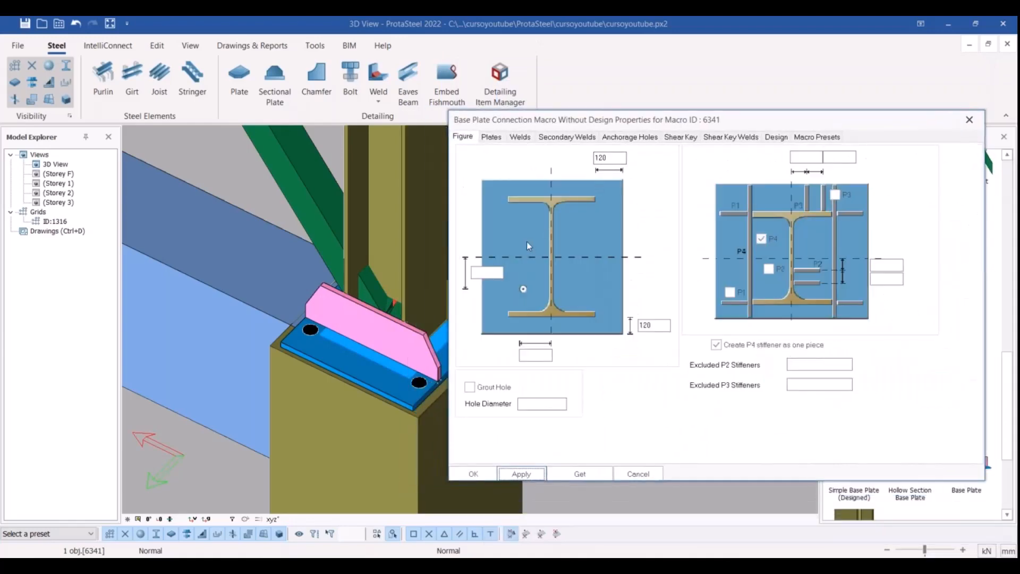
click(493, 137)
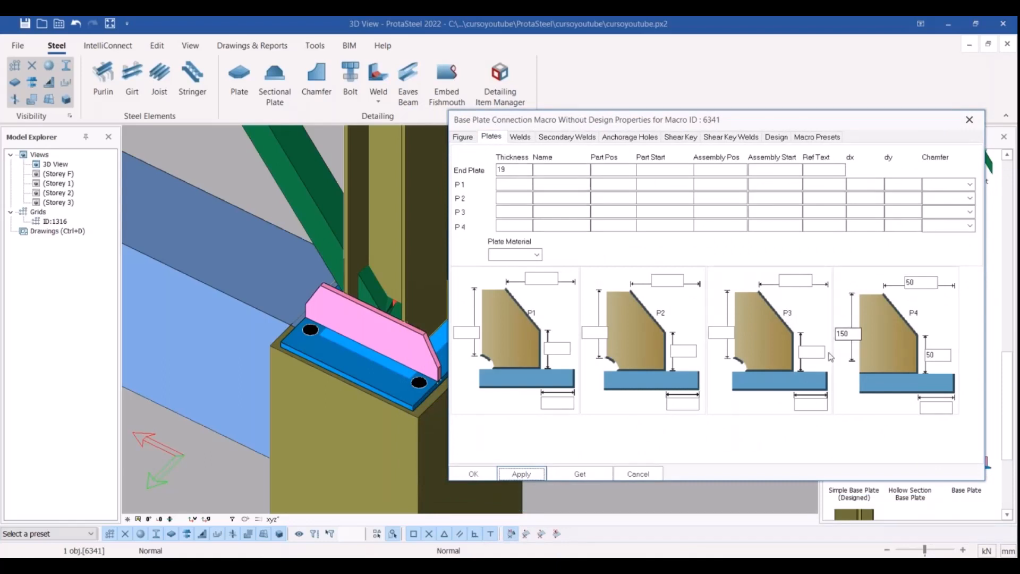
click(466, 140)
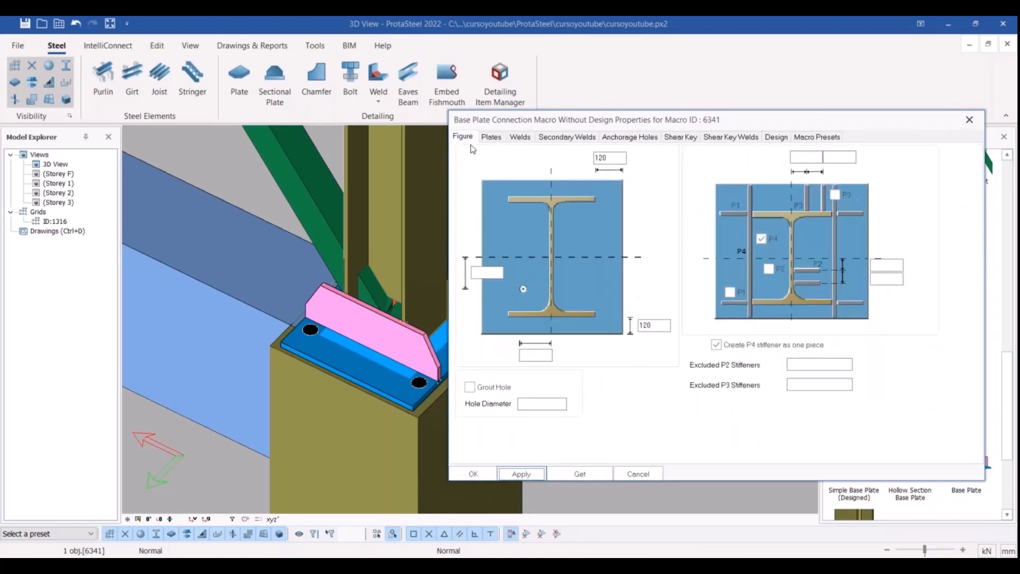
click(522, 474)
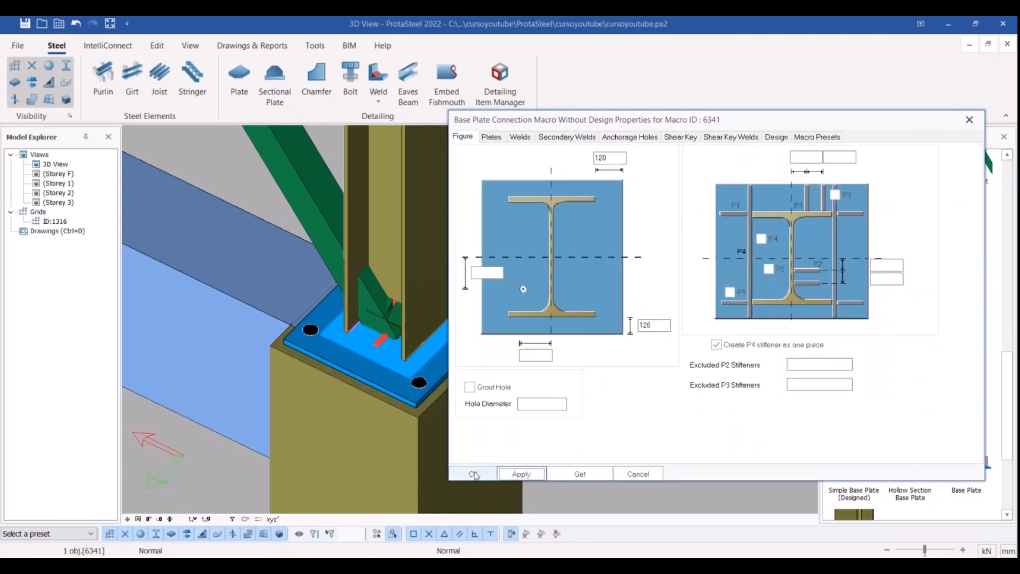
click(473, 474)
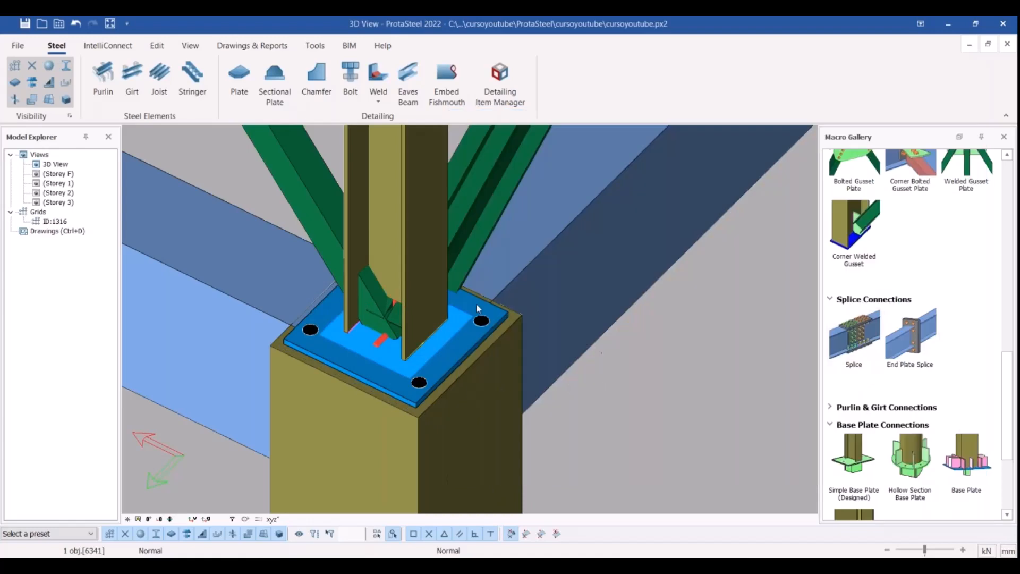
middle_drag(489, 315, 425, 316)
scroll(936, 379, down, 5)
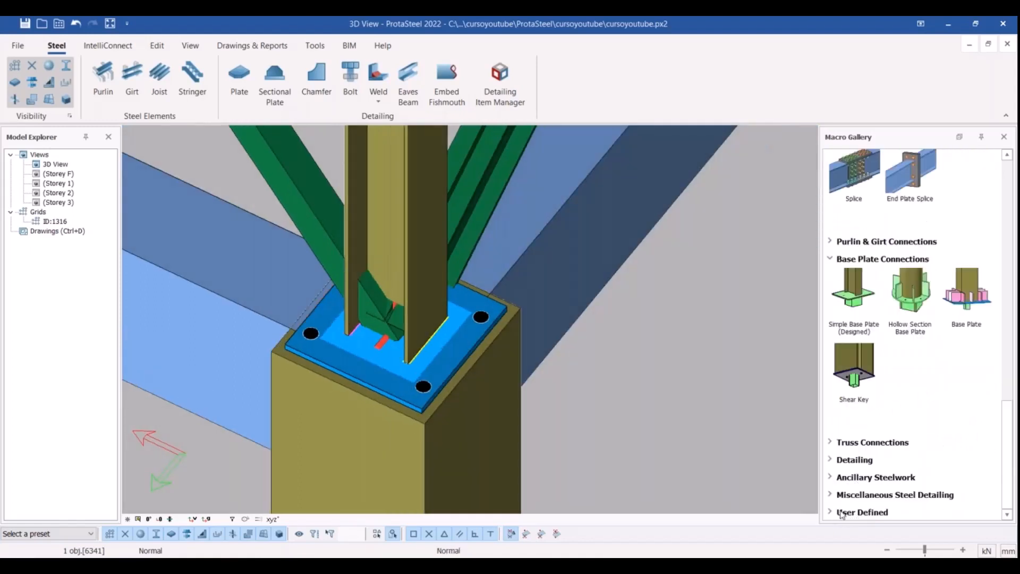
- Add anchor bolts to the holes of the column's base plate with the Anchor Bolt macro
click(839, 496)
scroll(877, 449, down, 3)
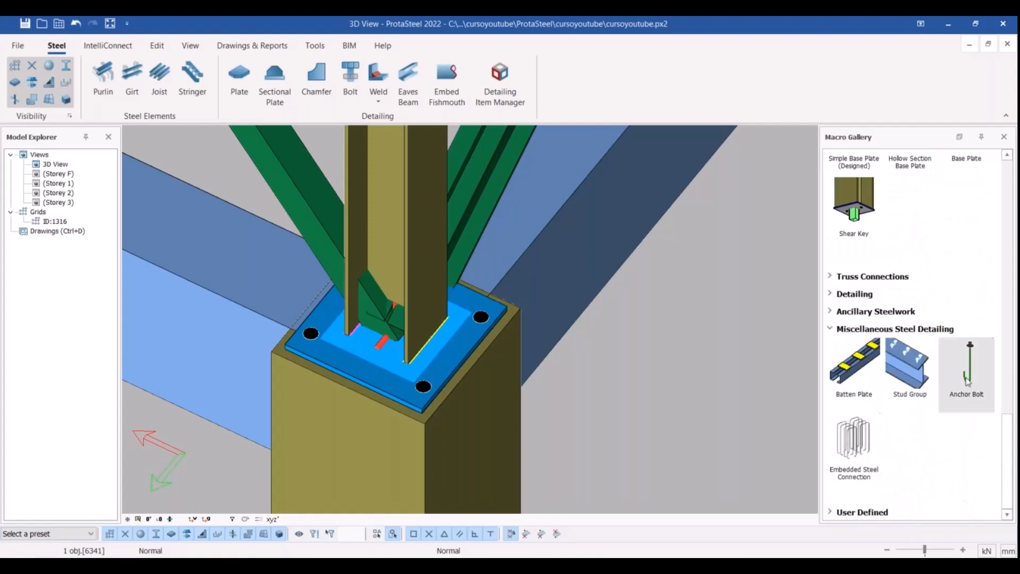
click(966, 379)
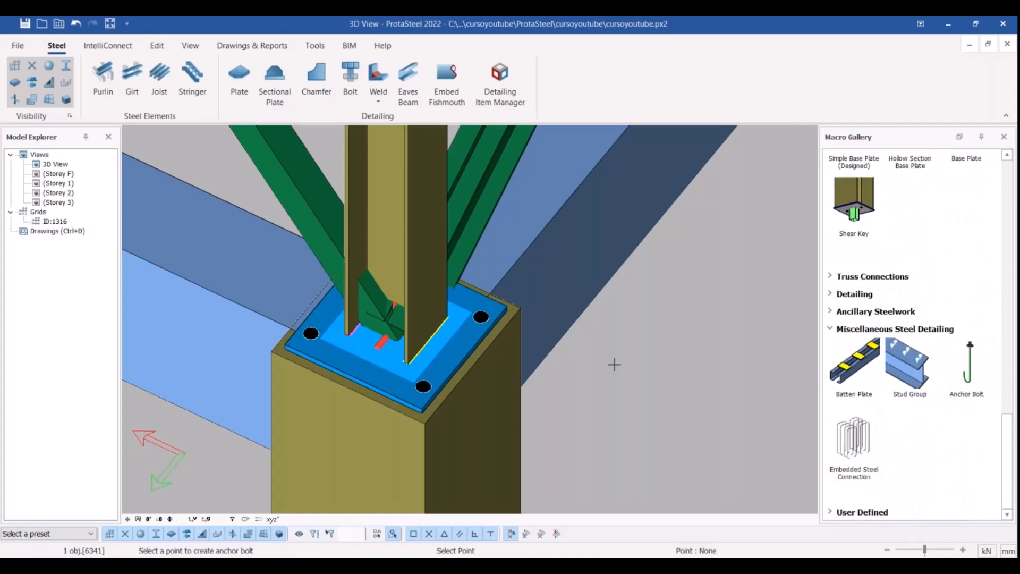
right_click(614, 364)
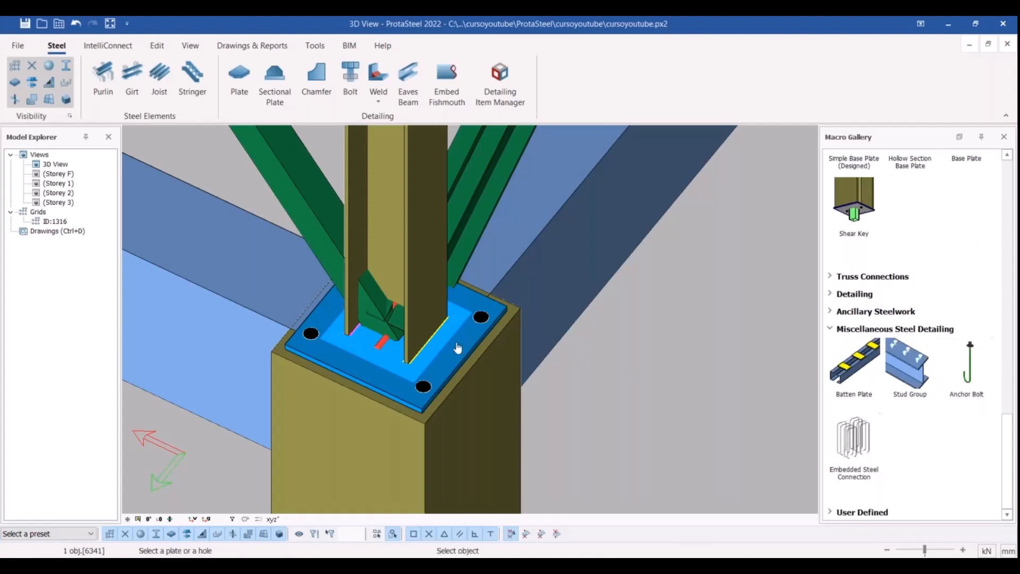
click(457, 348)
- Examine the base plate's anchor bolts from another angle, in wireframe and in shaded display
scroll(384, 381, up, 1)
middle_drag(384, 380, 415, 343)
scroll(406, 369, down, 5)
middle_drag(415, 343, 401, 328)
scroll(401, 326, up, 4)
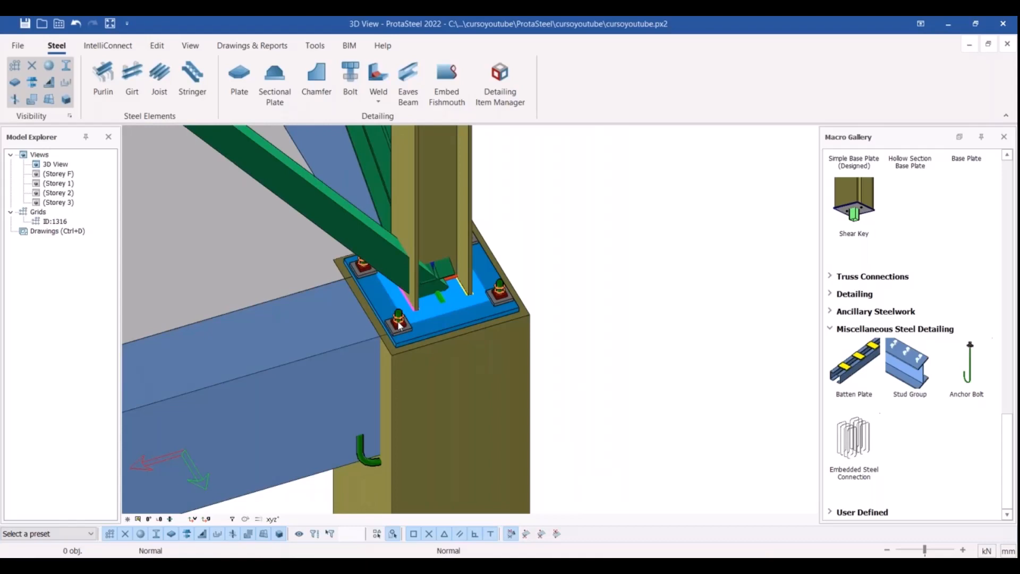
key(ctrl+1)
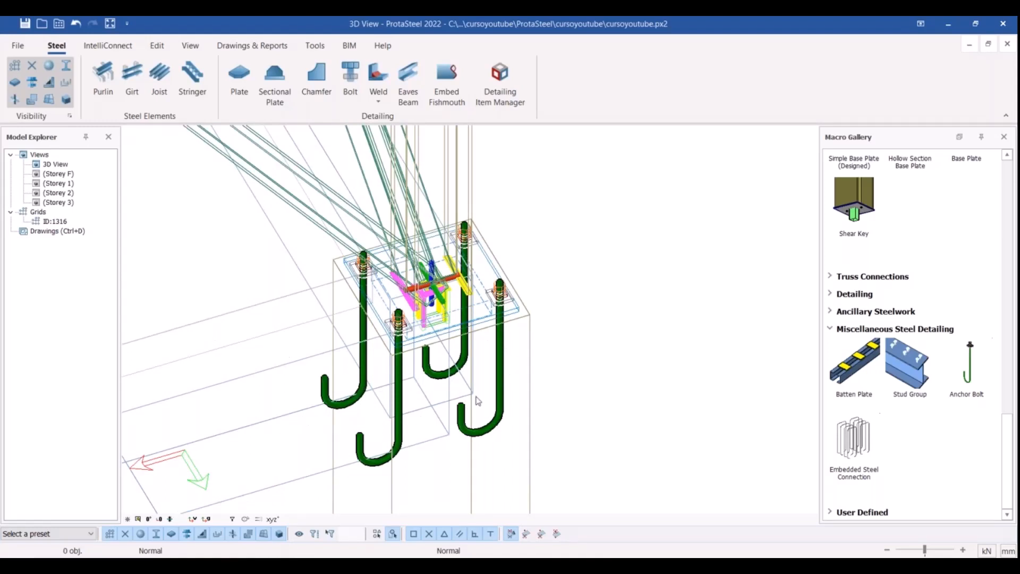
key(ctrl+2)
key(ctrl+3)
scroll(481, 400, down, 5)
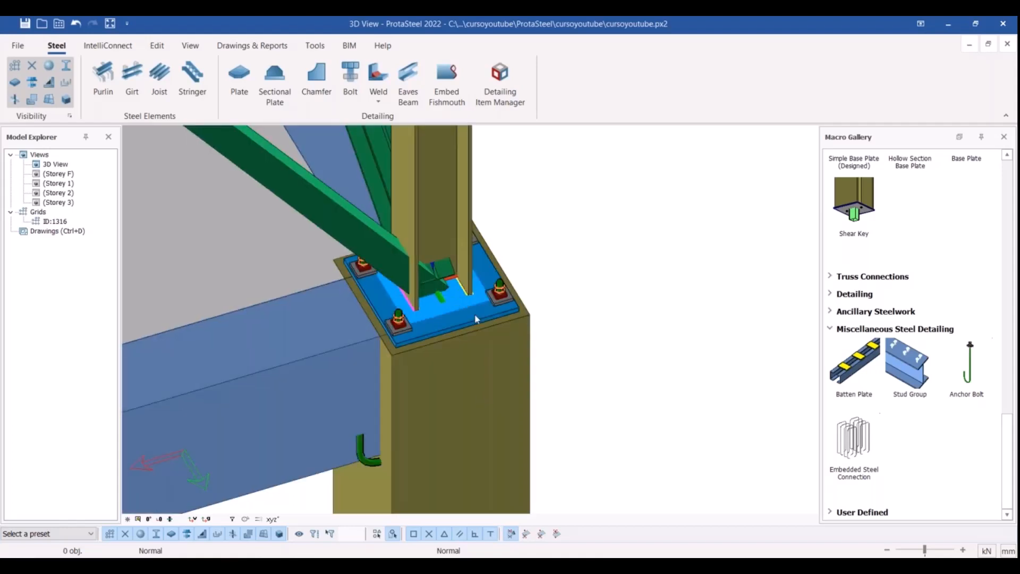
scroll(383, 282, up, 3)
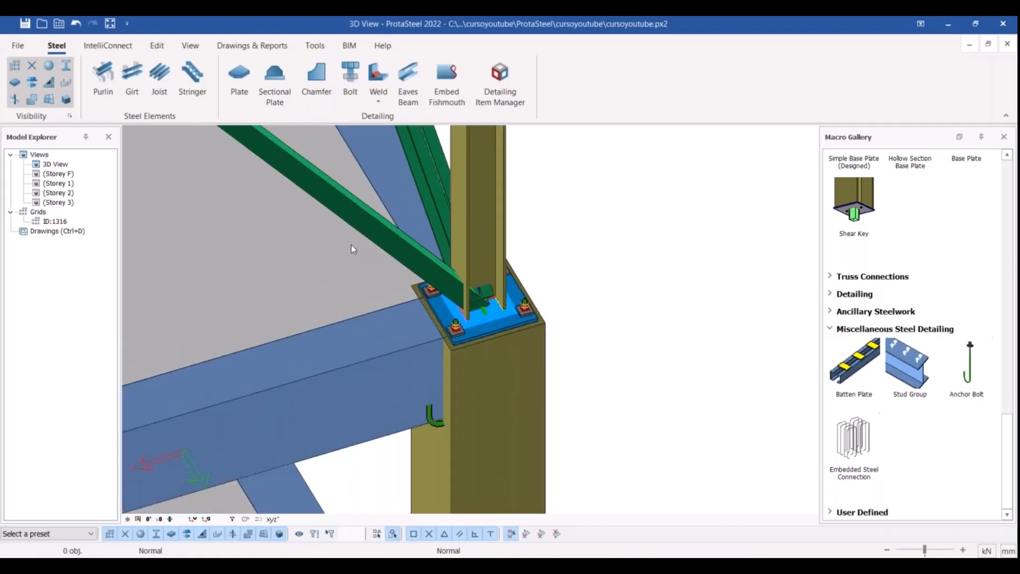
click(526, 332)
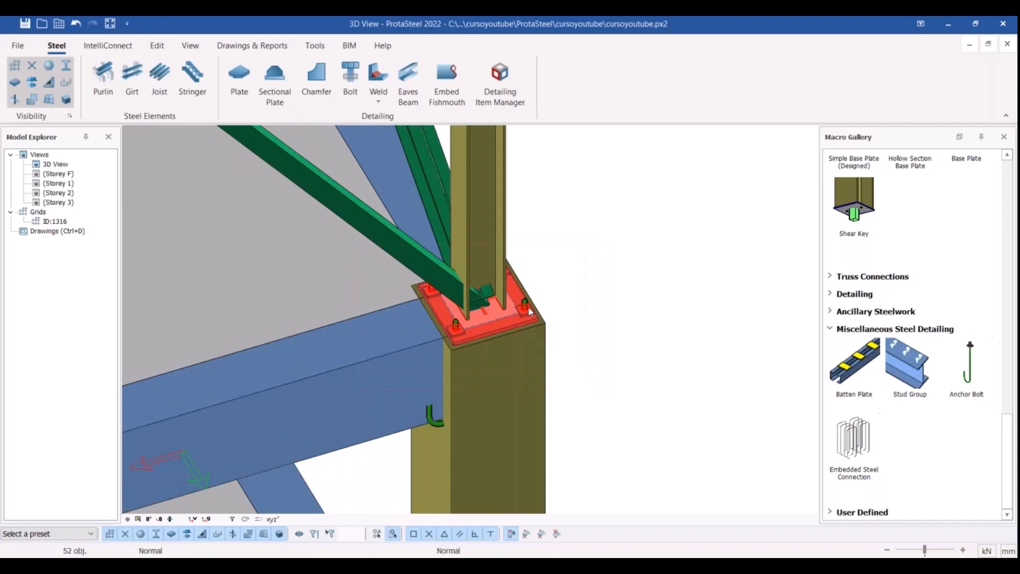
double_click(529, 311)
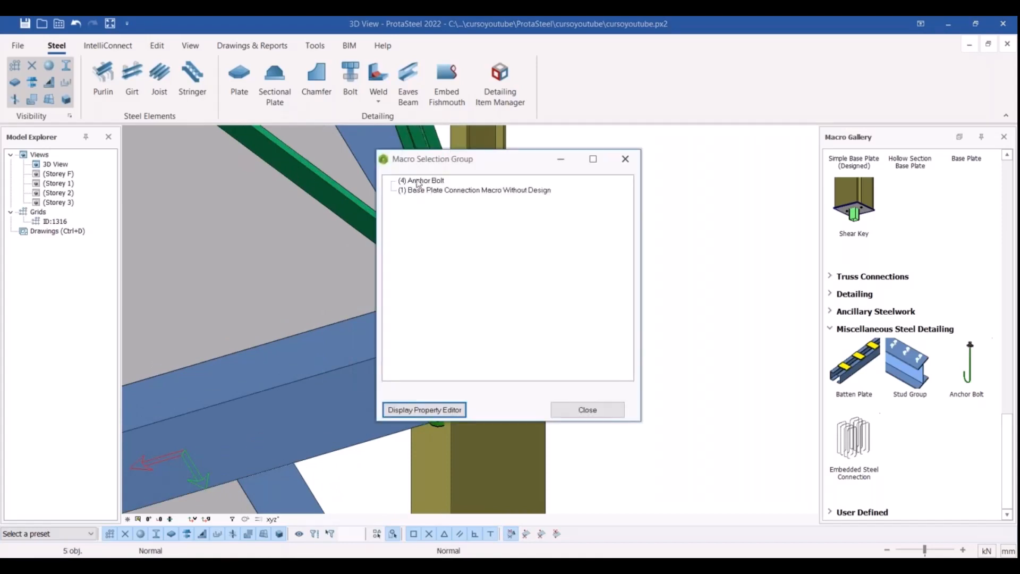
click(418, 182)
click(443, 413)
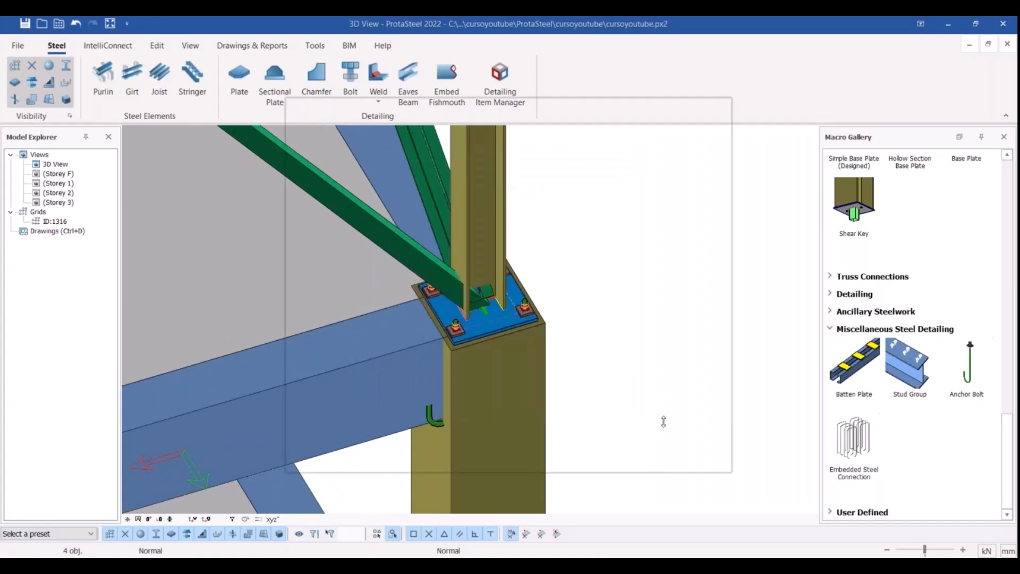
drag(367, 108, 661, 94)
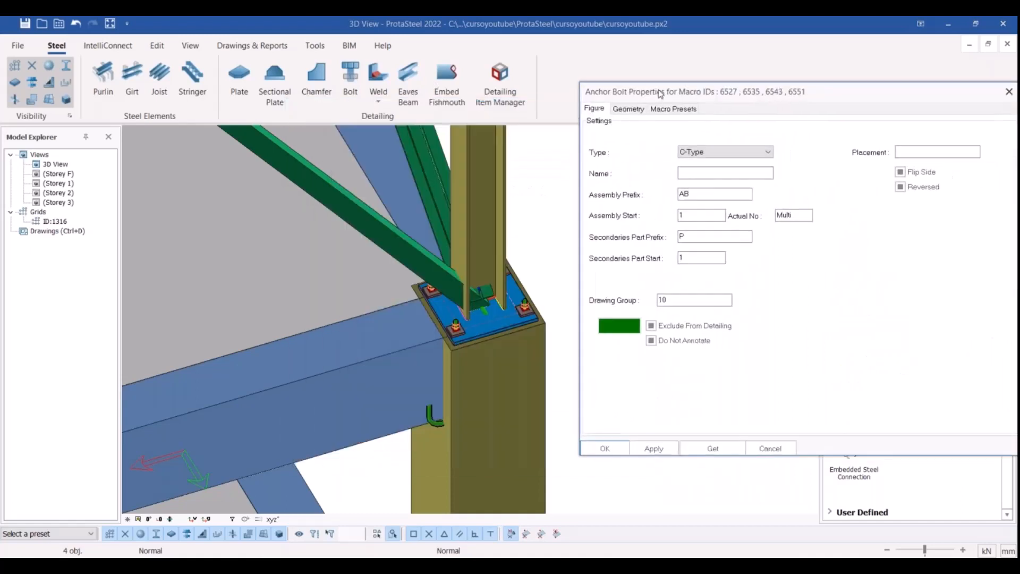
drag(843, 96, 687, 83)
click(853, 79)
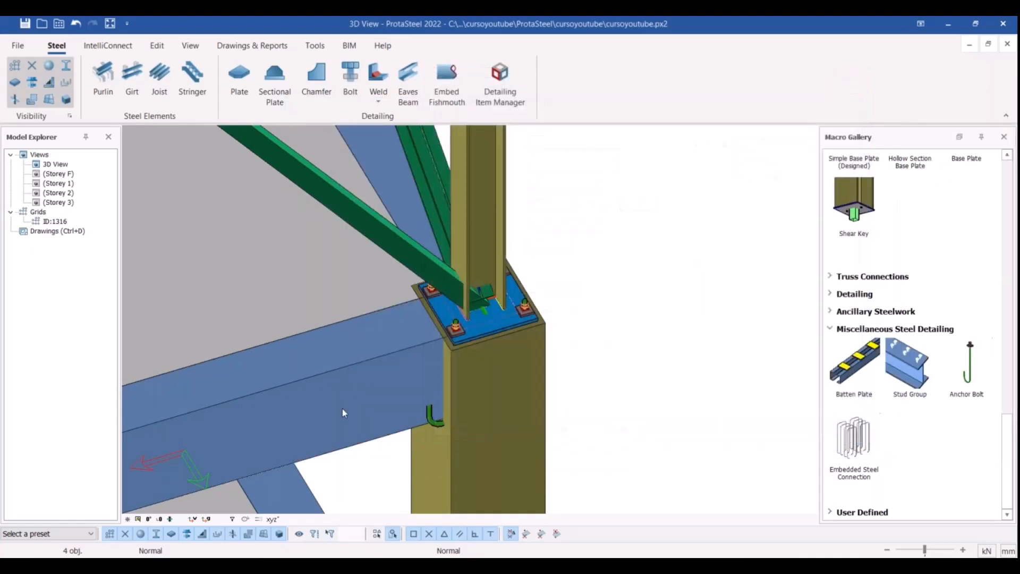
- Display the model in wireframe, select the base plate connection and open the shared properties of its four anchor bolts
key(ctrl+5)
drag(342, 255, 587, 348)
click(482, 310)
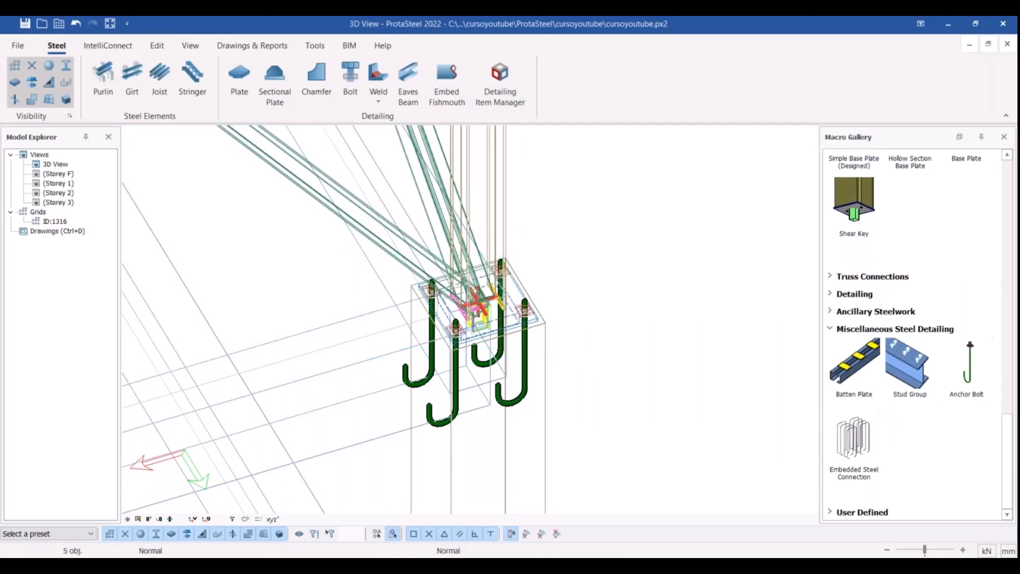
click(423, 180)
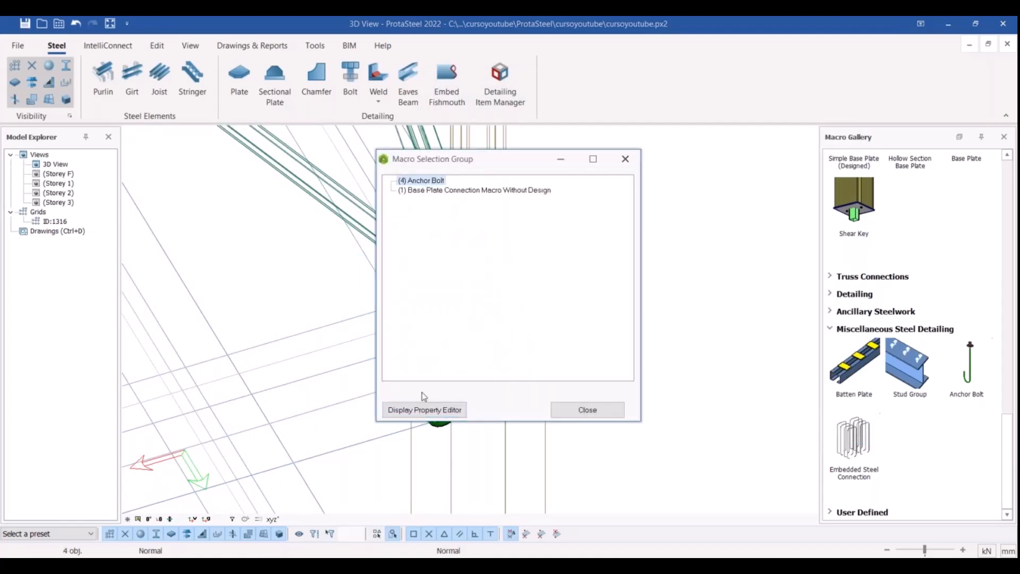
click(436, 419)
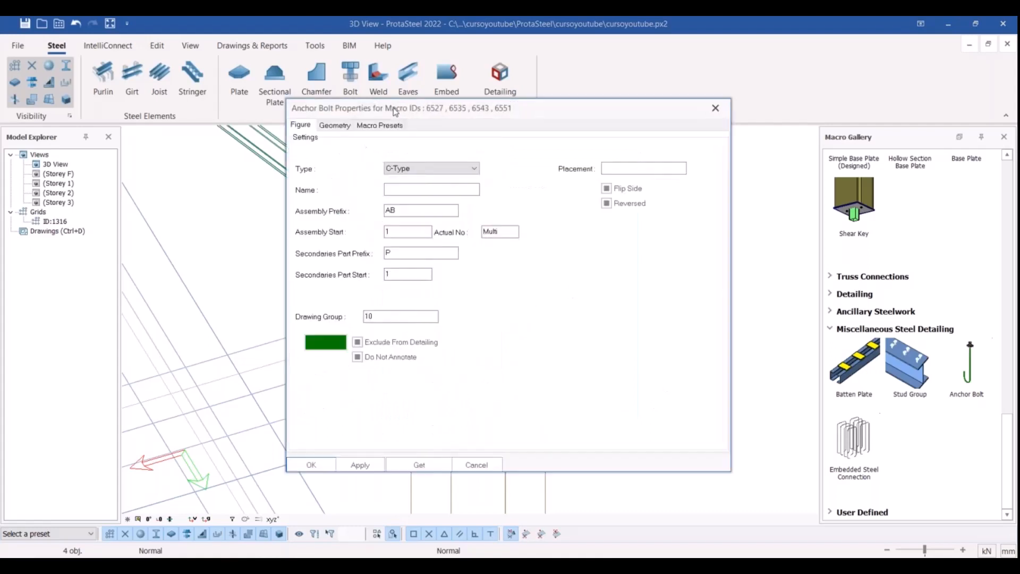
- Change the type of the four selected anchor bolts from C-Type to Simple and apply it
drag(395, 111, 680, 87)
click(701, 146)
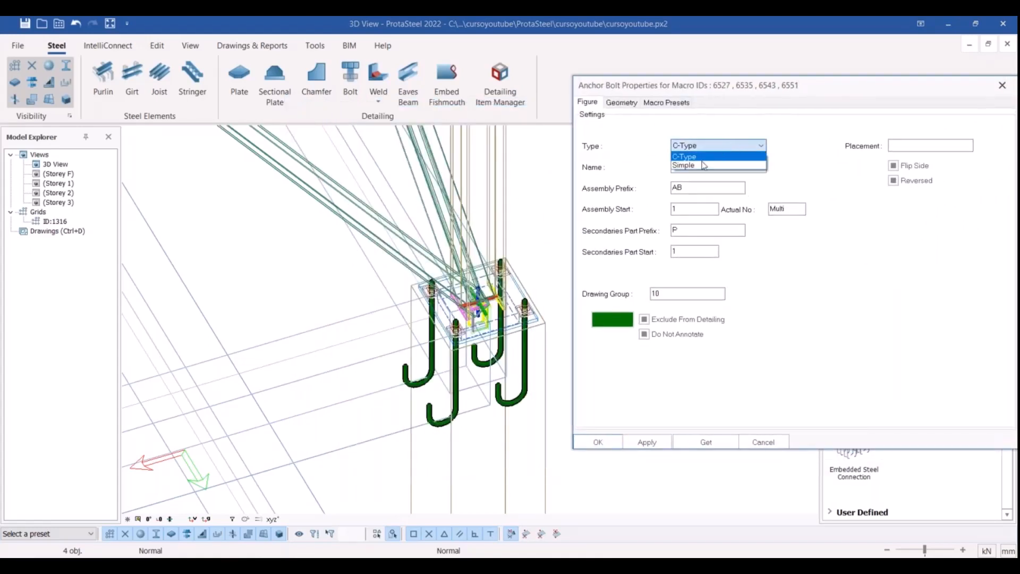
click(705, 165)
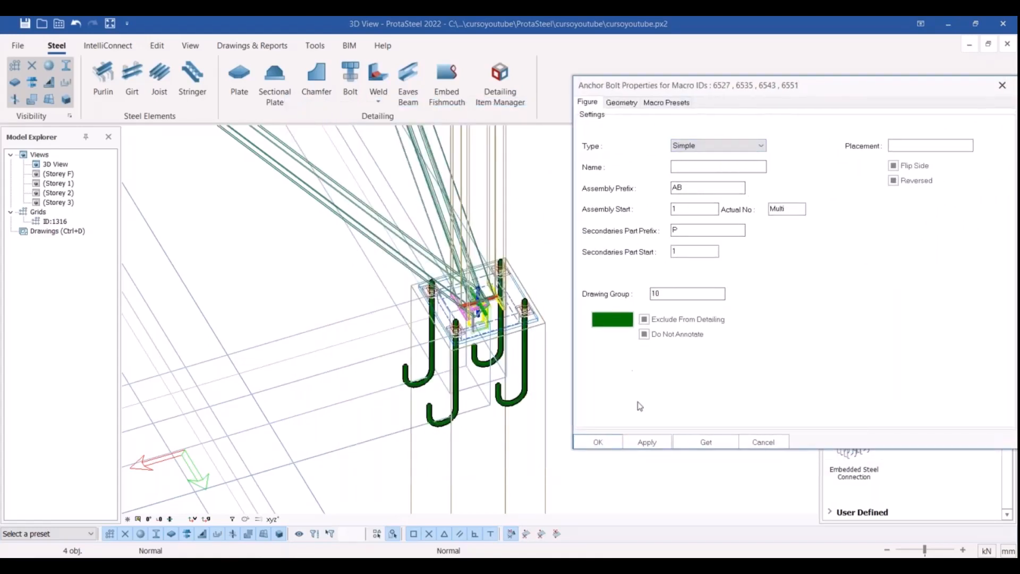
click(649, 442)
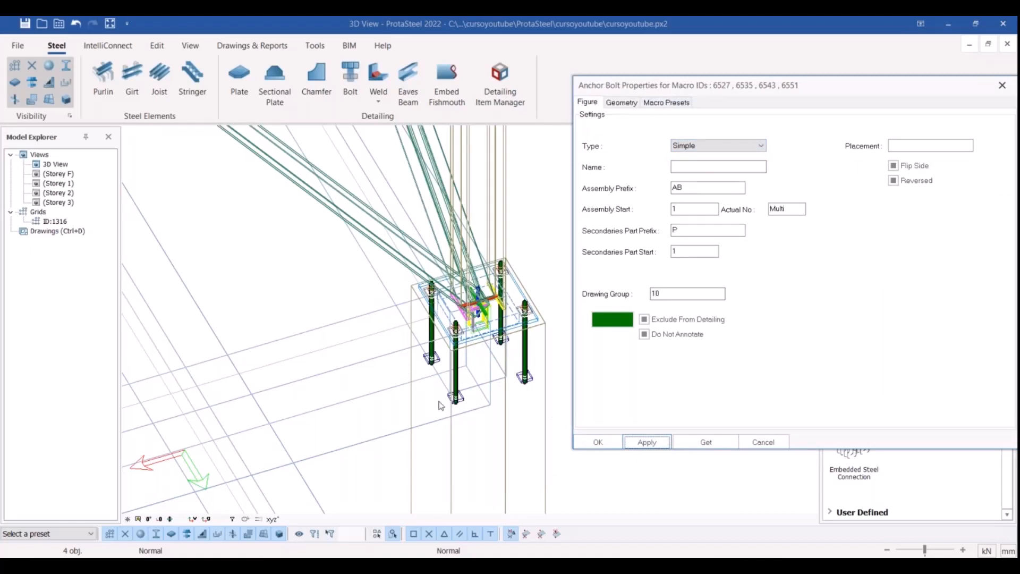
- Set the anchor bolts' embedment length below the grout to 500 mm and accept the properties
click(621, 102)
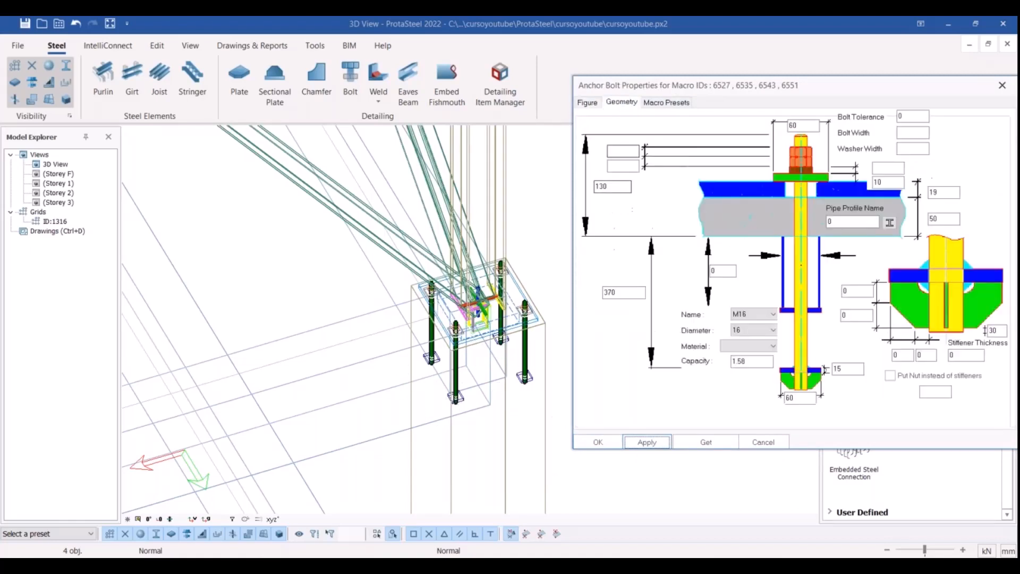
double_click(614, 292)
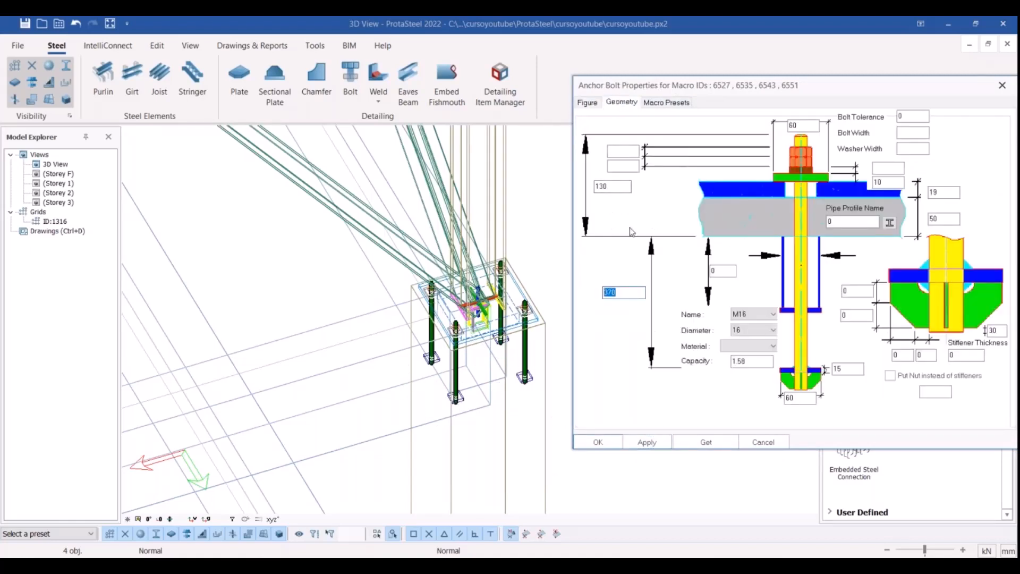
text(500)
click(646, 443)
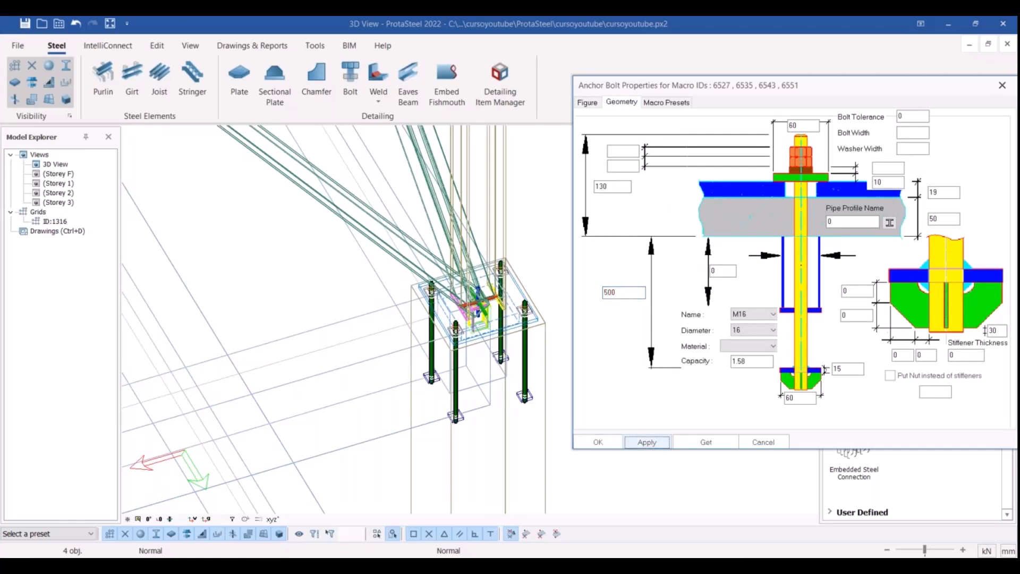
click(578, 443)
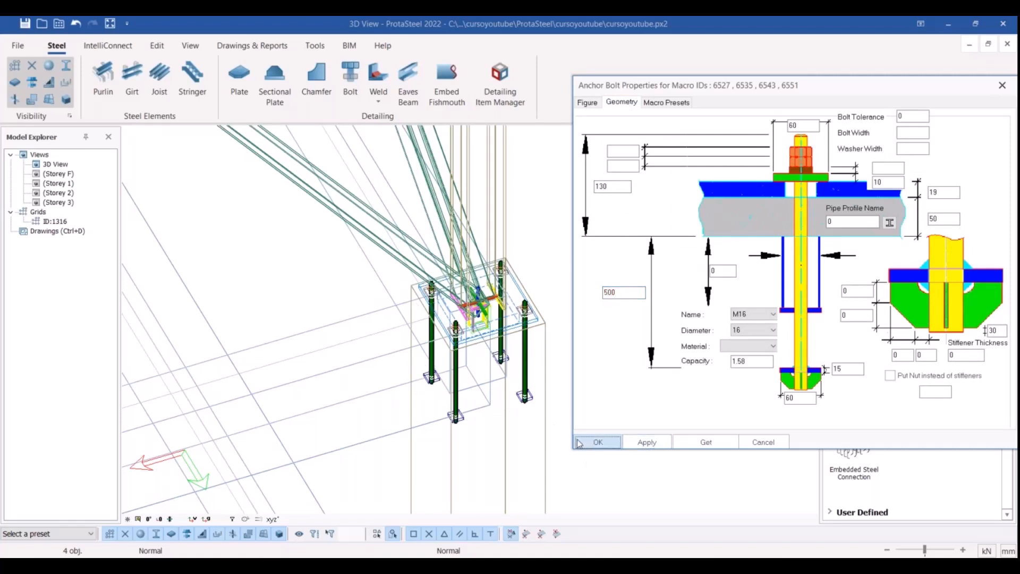
- Switch the 3D view from wireframe to shaded display of the steel frame
scroll(468, 365, down, 4)
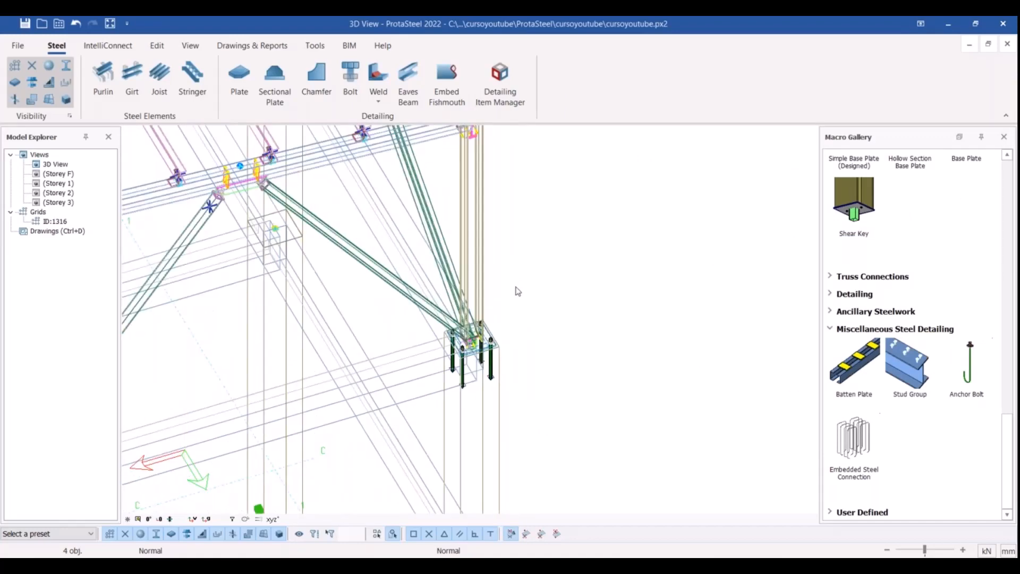
scroll(516, 287, up, 3)
key(ctrl+4)
scroll(484, 319, down, 4)
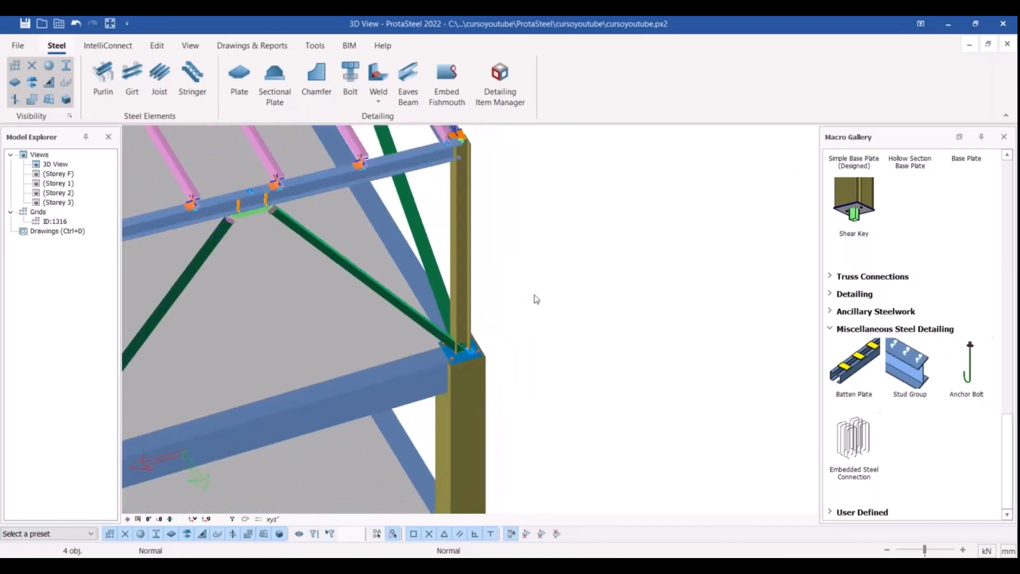
- Examine how the diagonal brace's lower end meets the steel column and its base plate
click(446, 311)
middle_drag(446, 310, 188, 234)
scroll(186, 202, up, 6)
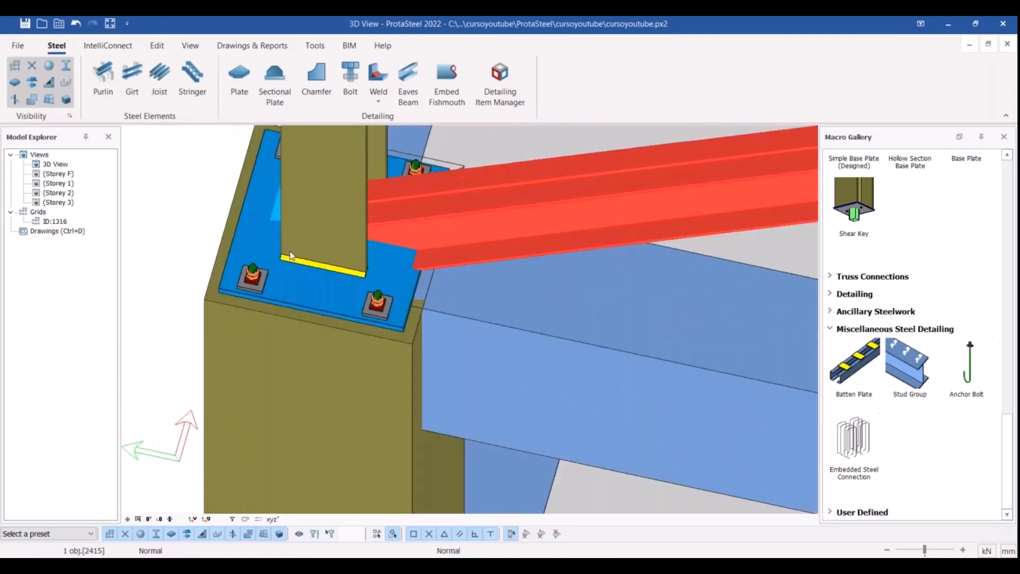
scroll(276, 303, down, 6)
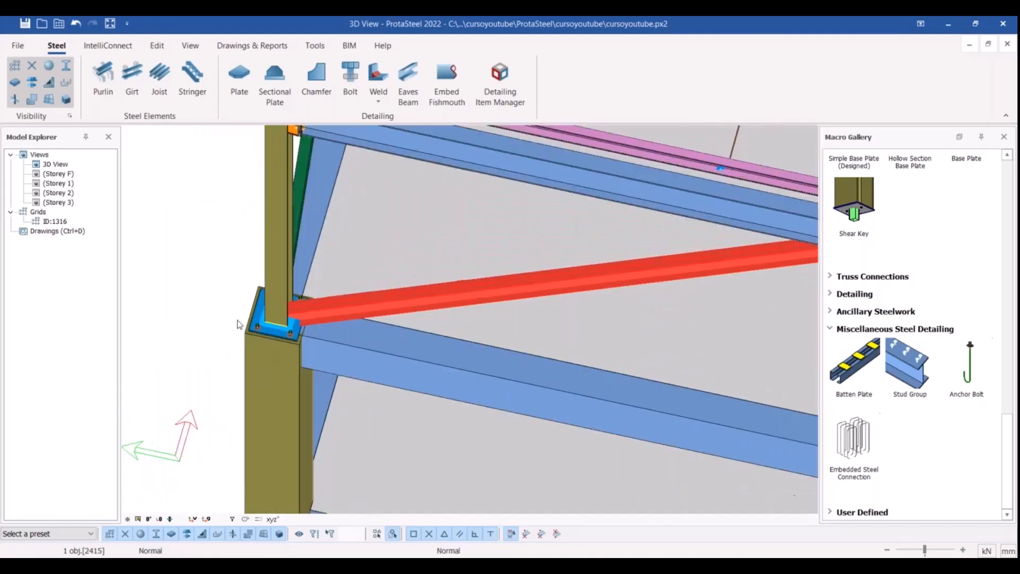
scroll(237, 325, down, 3)
scroll(297, 355, up, 8)
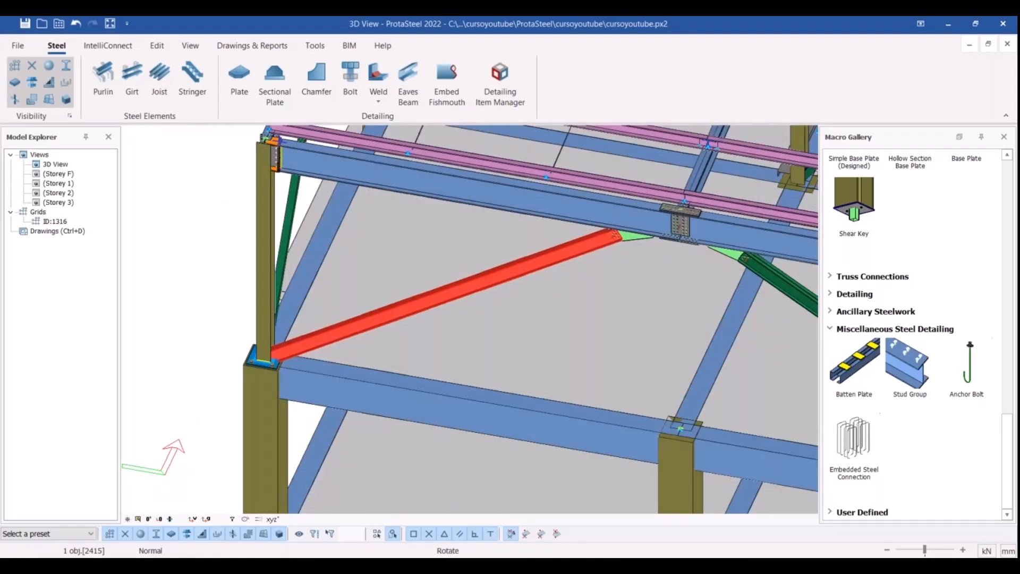
middle_drag(287, 365, 364, 329)
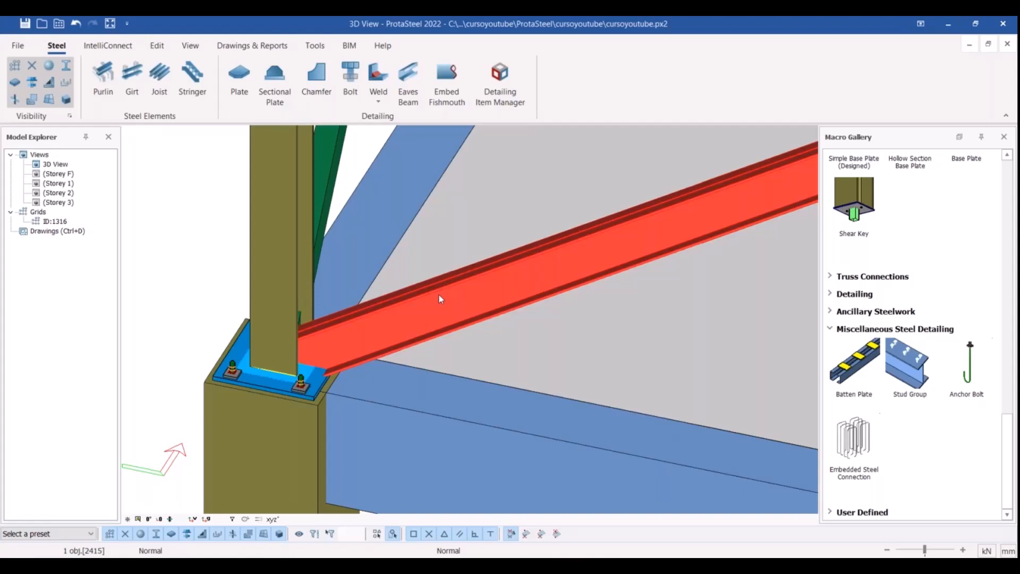
click(185, 203)
- Add a Corner Bolted Gusset Plate connection between the column and diagonal brace, with the base plate as boundary member
scroll(902, 328, up, 5)
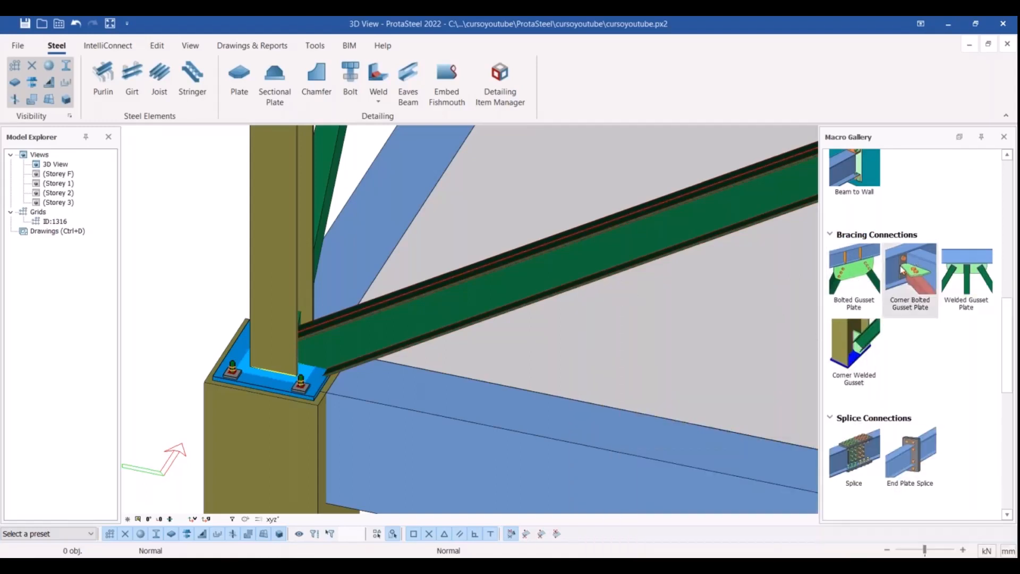
click(915, 274)
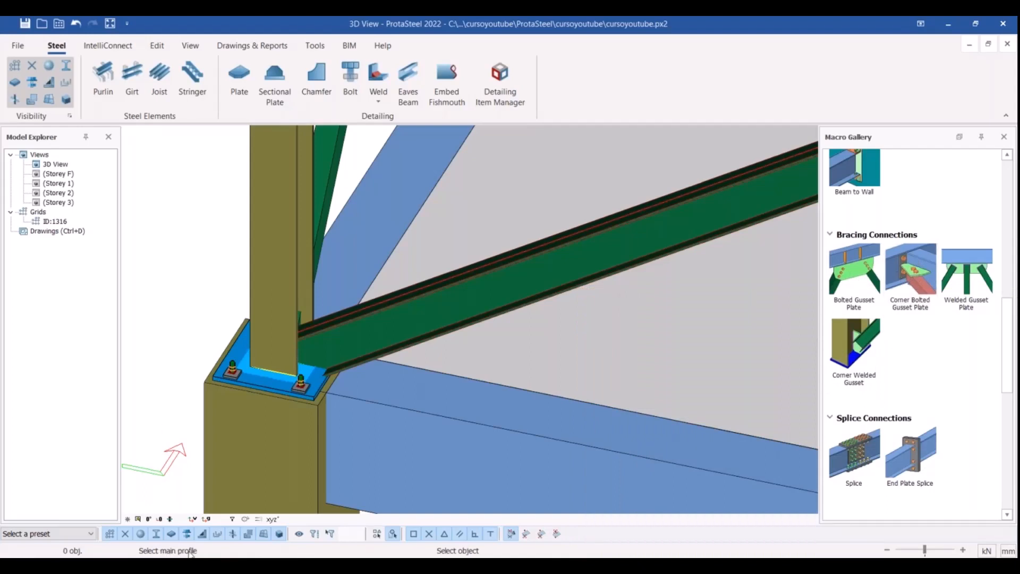
click(257, 227)
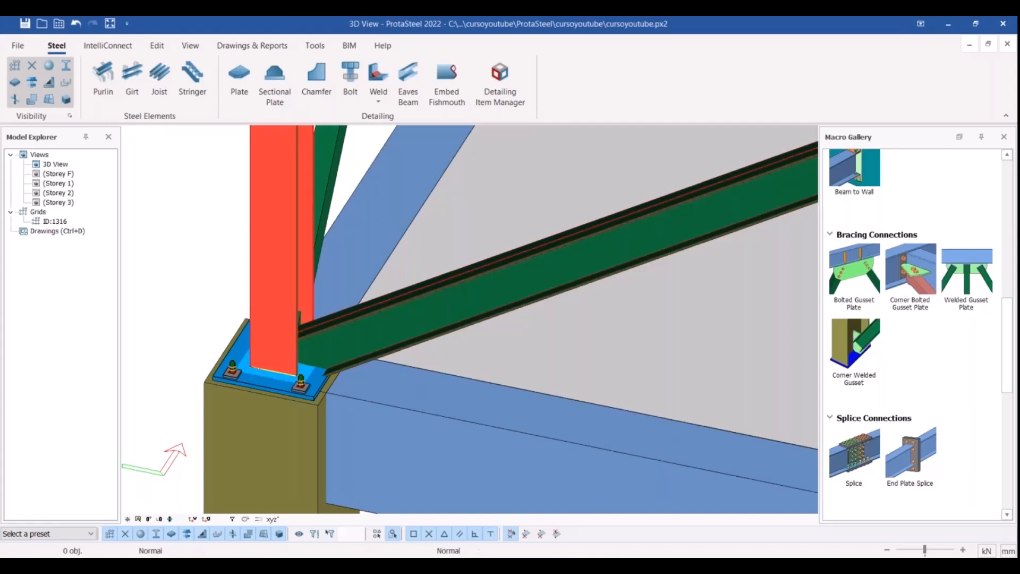
click(375, 310)
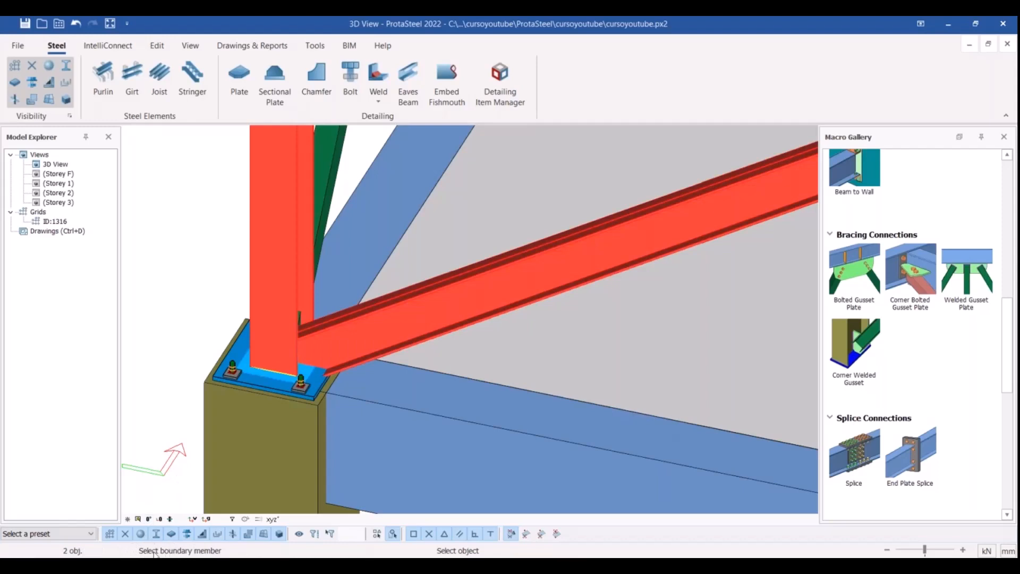
scroll(319, 365, up, 5)
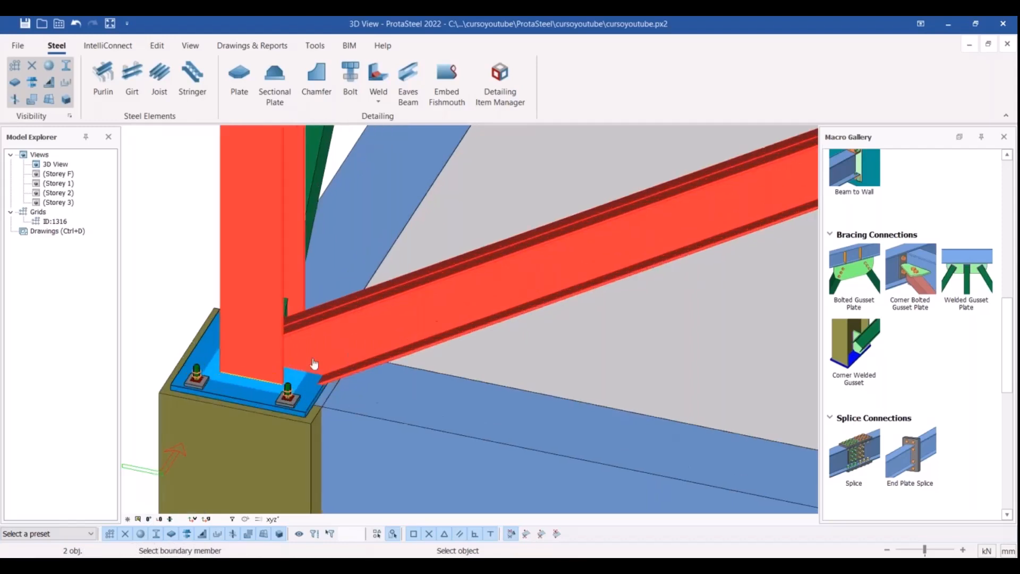
click(295, 422)
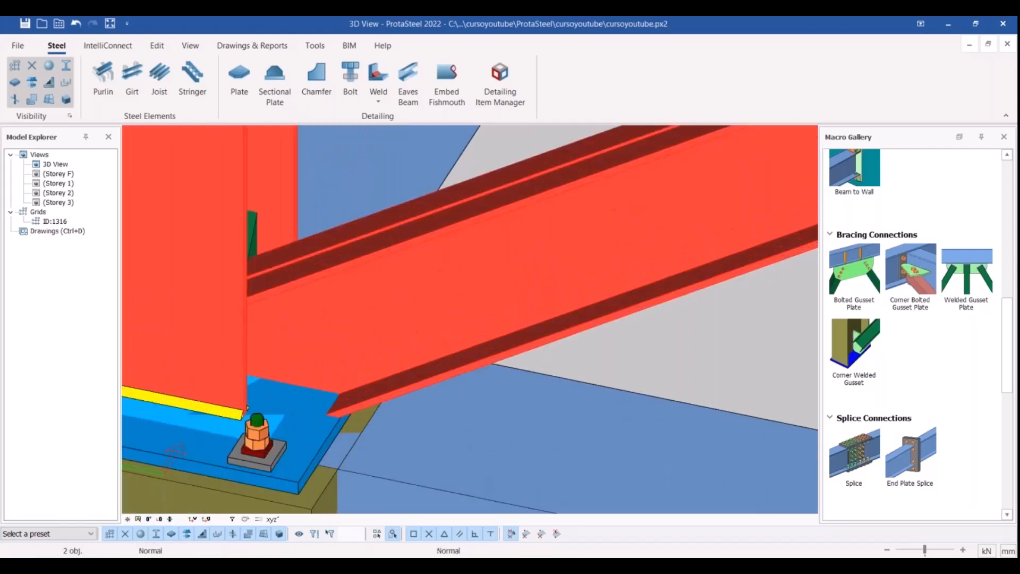
scroll(336, 305, down, 4)
- Inspect the new gusset plate, stiffener, bolts and welds at the column base from several angles
click(436, 304)
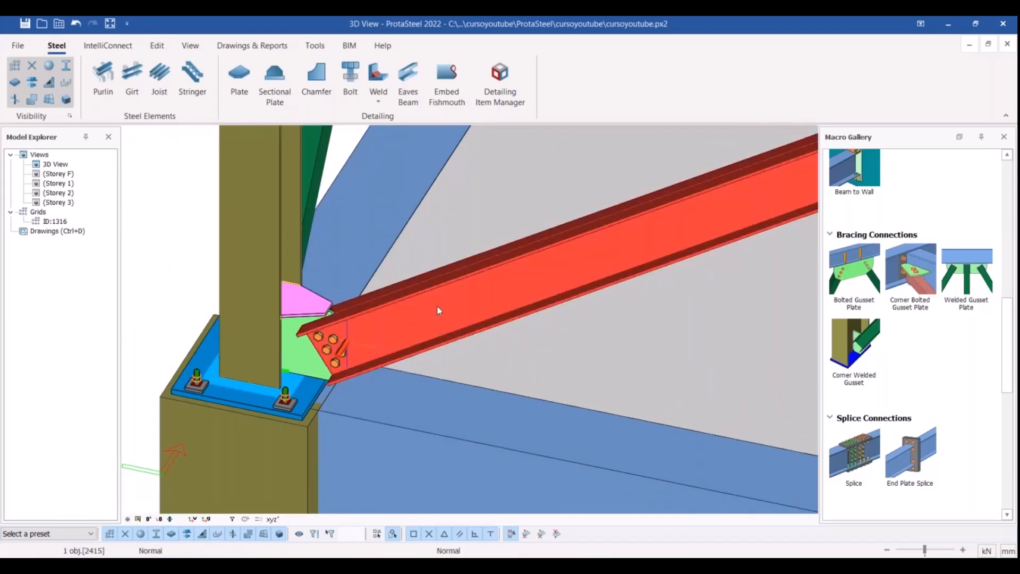
middle_drag(436, 305, 652, 329)
click(652, 329)
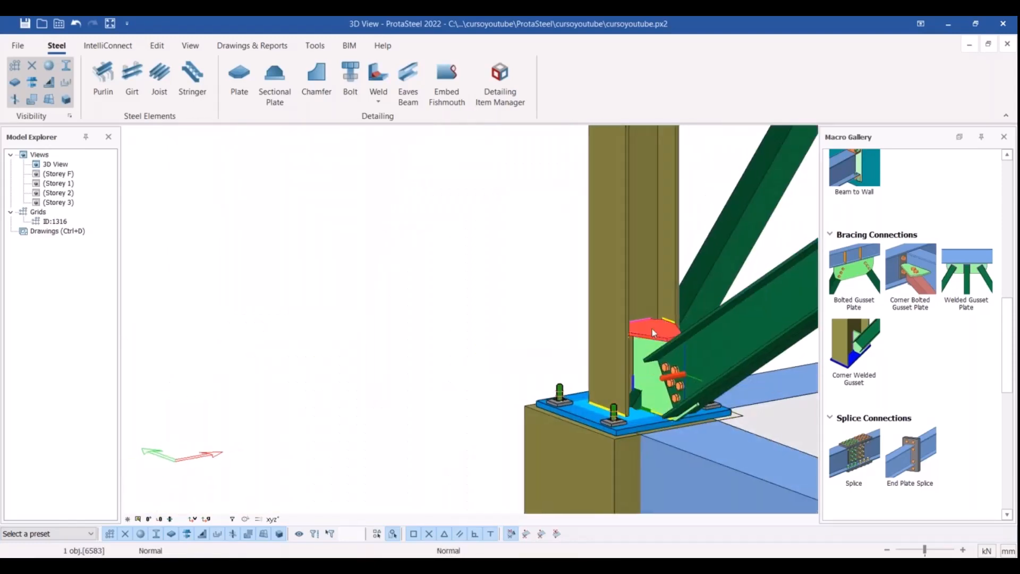
middle_drag(747, 347, 675, 391)
scroll(660, 406, up, 6)
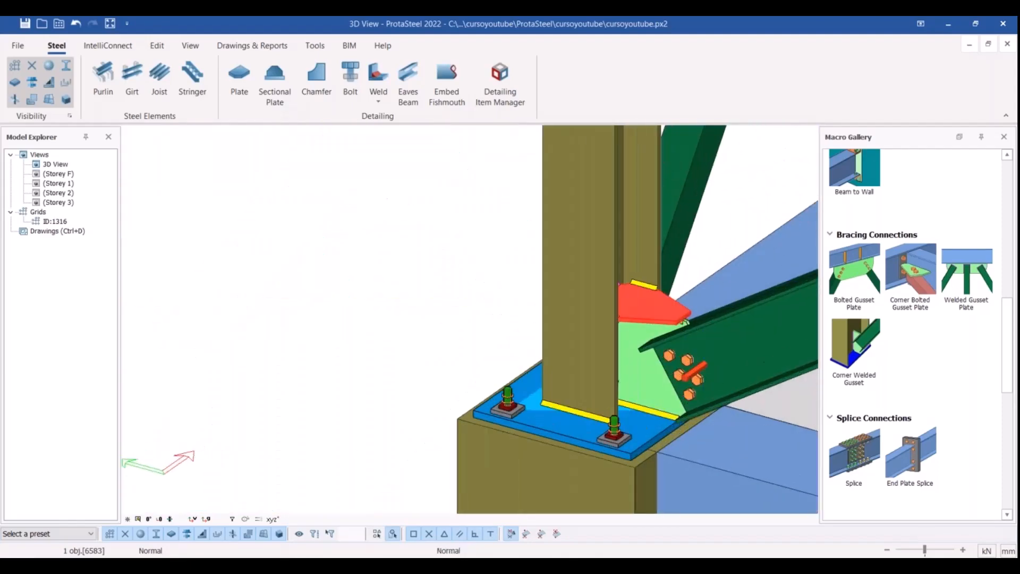
scroll(581, 413, down, 6)
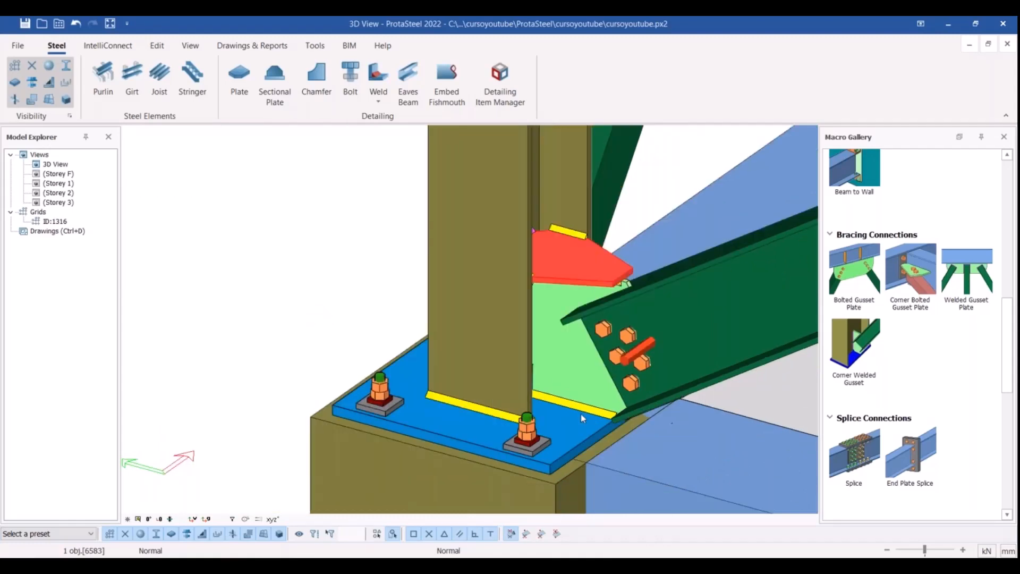
scroll(529, 404, up, 6)
scroll(507, 399, down, 4)
middle_drag(526, 403, 477, 323)
scroll(476, 318, down, 5)
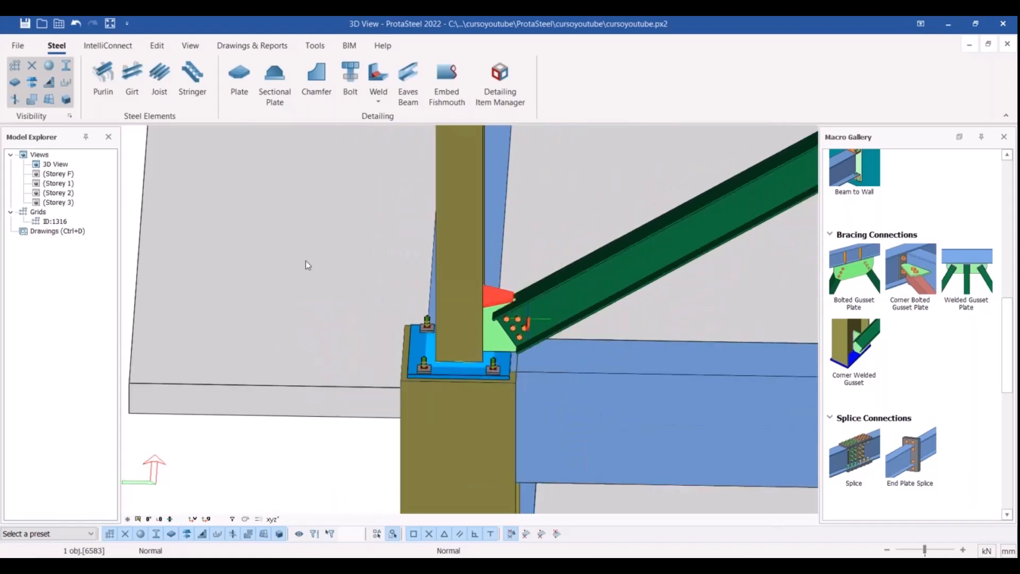
scroll(252, 461, down, 5)
key(Escape)
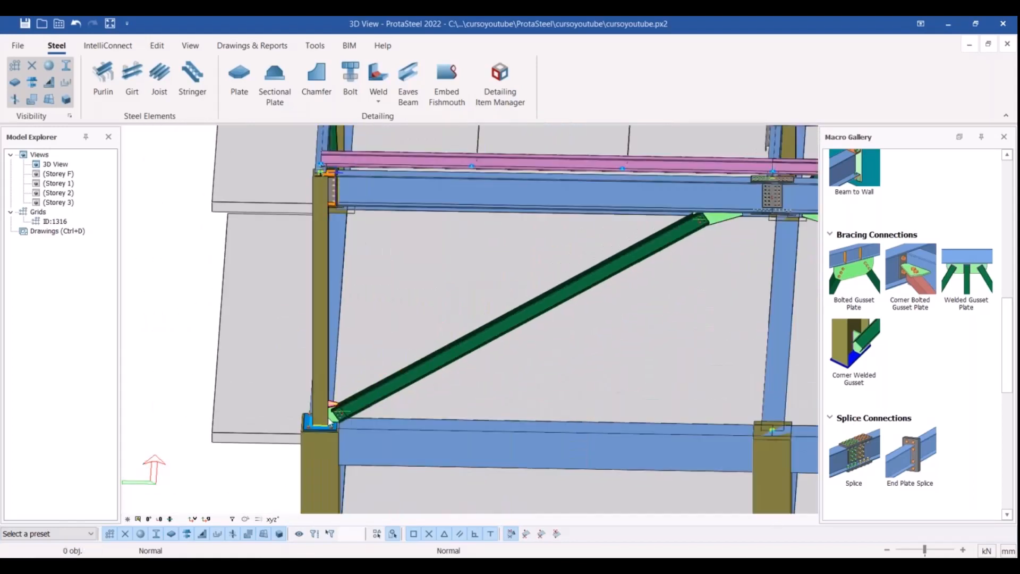
- Turn off the gusset stiffener and frame stiffener in the corner bolted gusset connection's properties and apply
scroll(340, 413, up, 6)
middle_drag(394, 384, 344, 387)
click(345, 387)
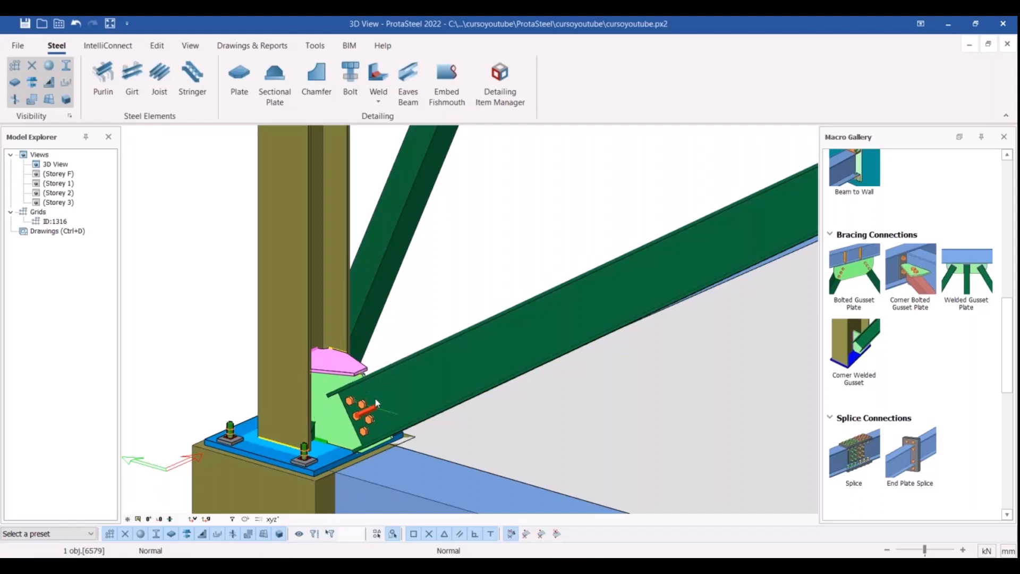
double_click(352, 415)
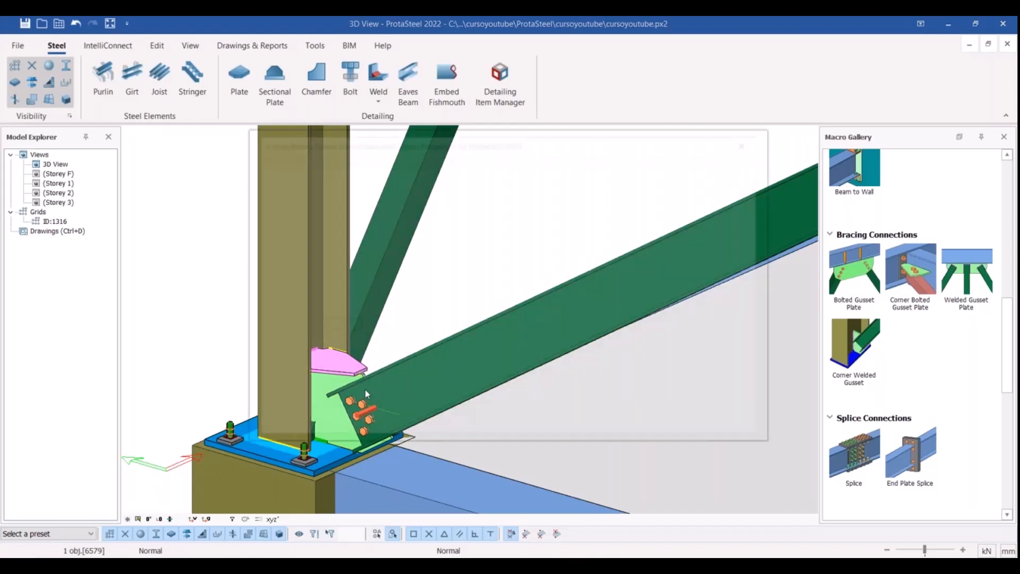
drag(449, 154, 631, 154)
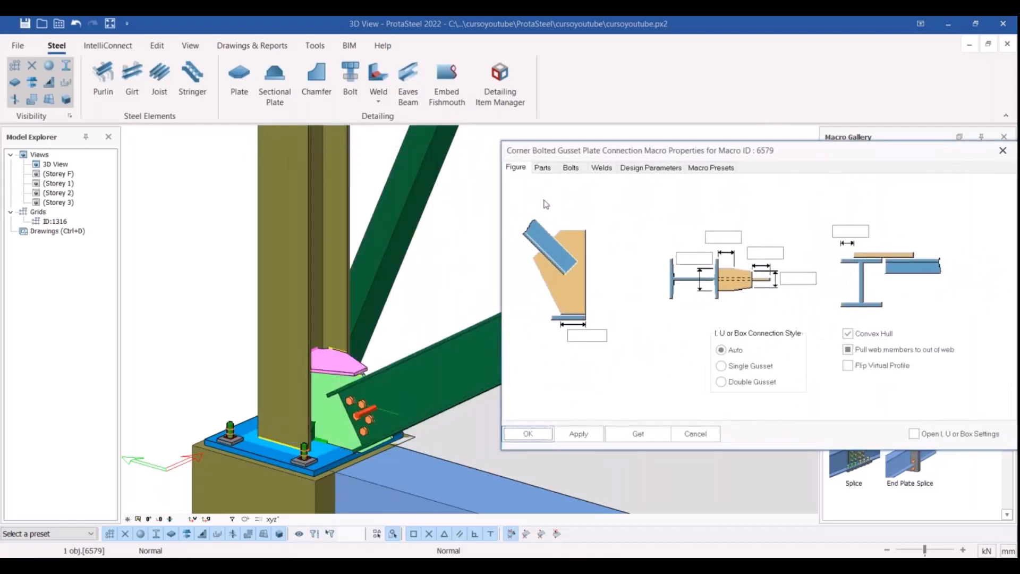
click(553, 171)
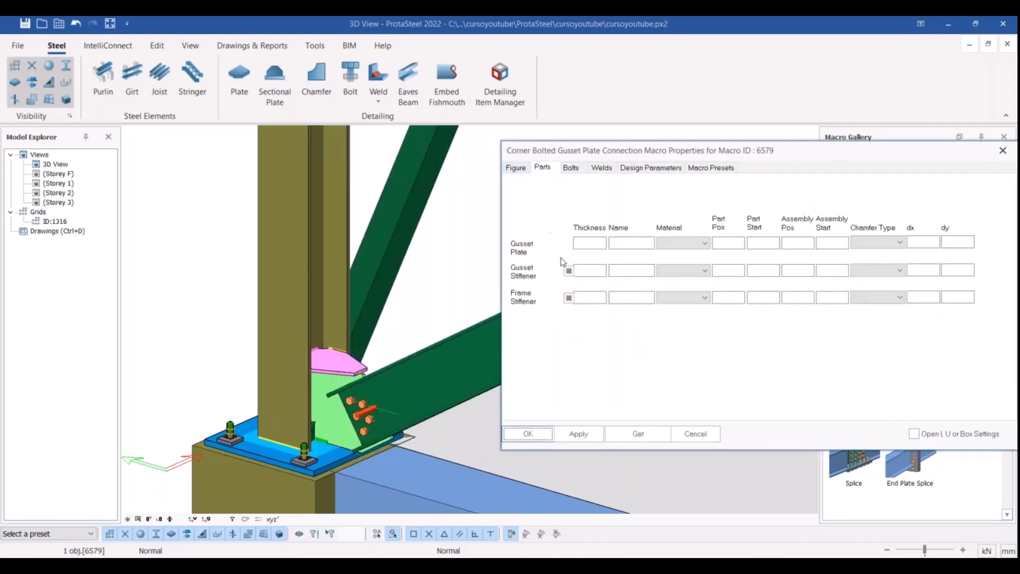
click(568, 272)
click(579, 433)
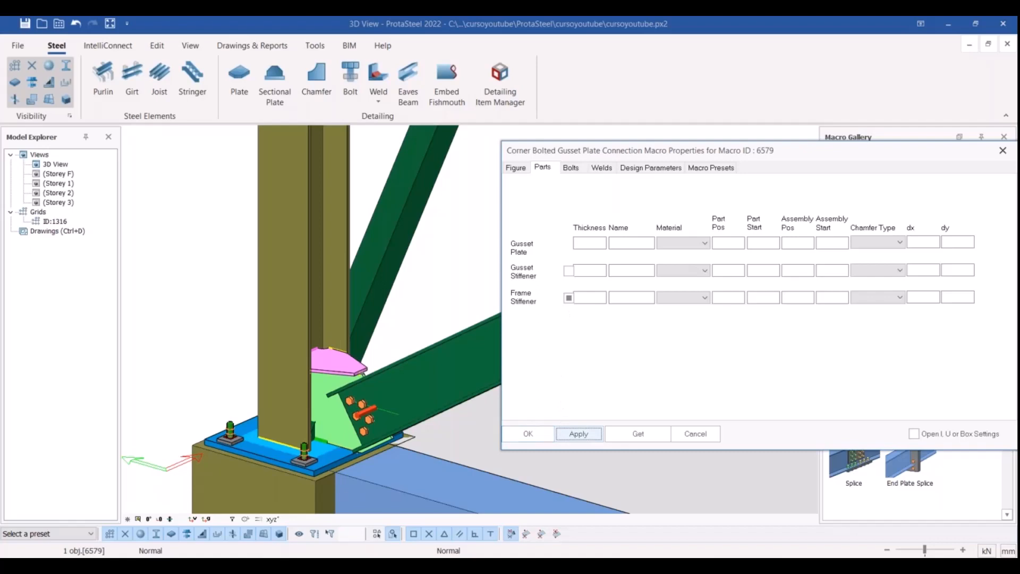
click(569, 298)
click(577, 435)
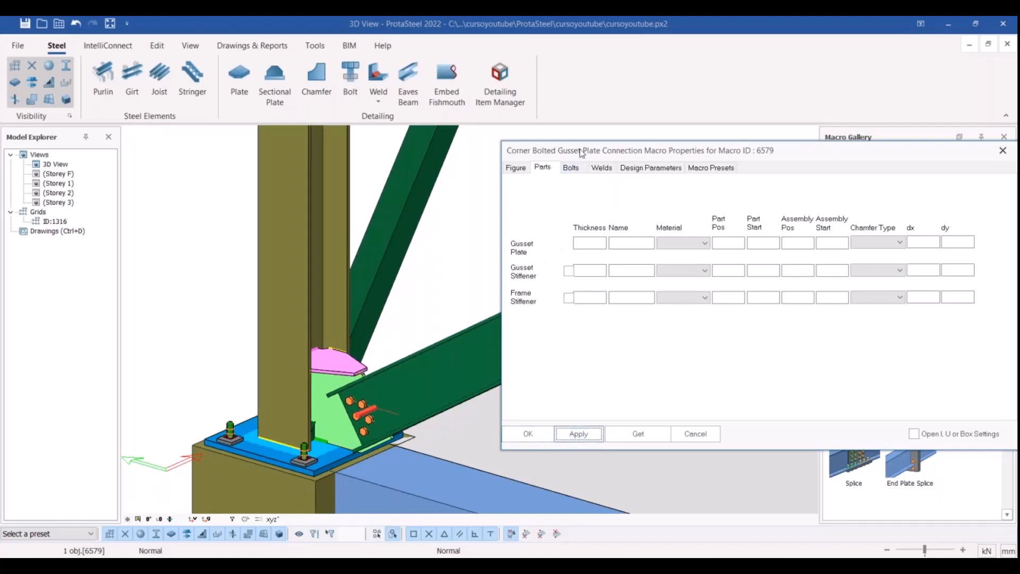
- Set the gusset plate thickness to 12.7 mm and apply it to the connection
drag(582, 151, 449, 155)
click(424, 152)
click(451, 153)
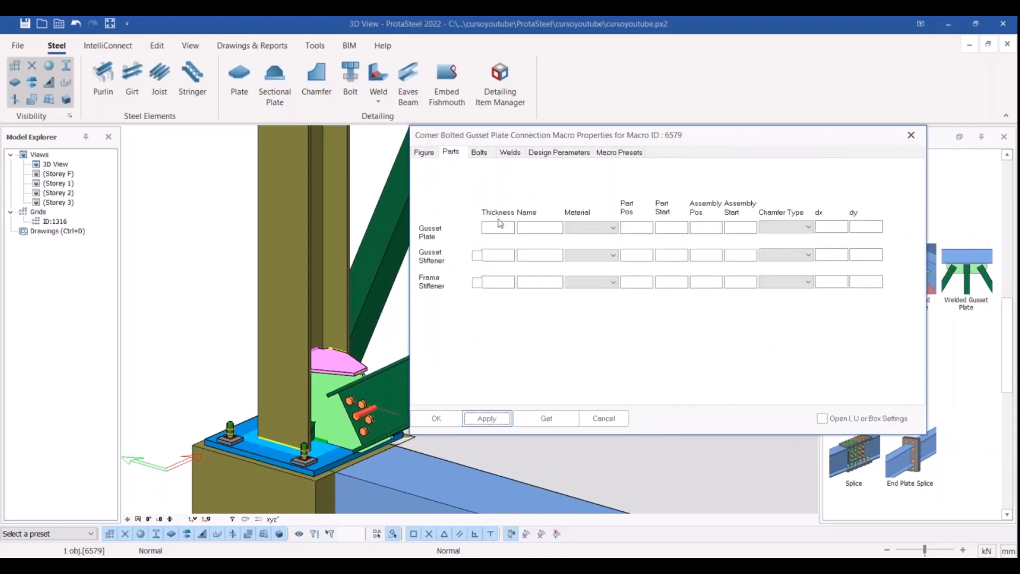
click(503, 227)
text(12)
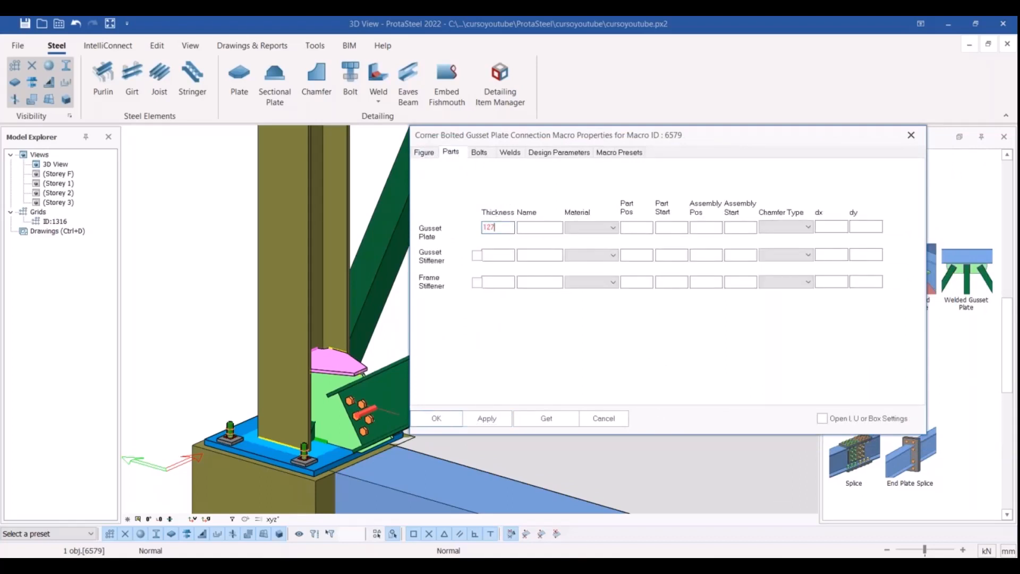
text(.7)
click(498, 418)
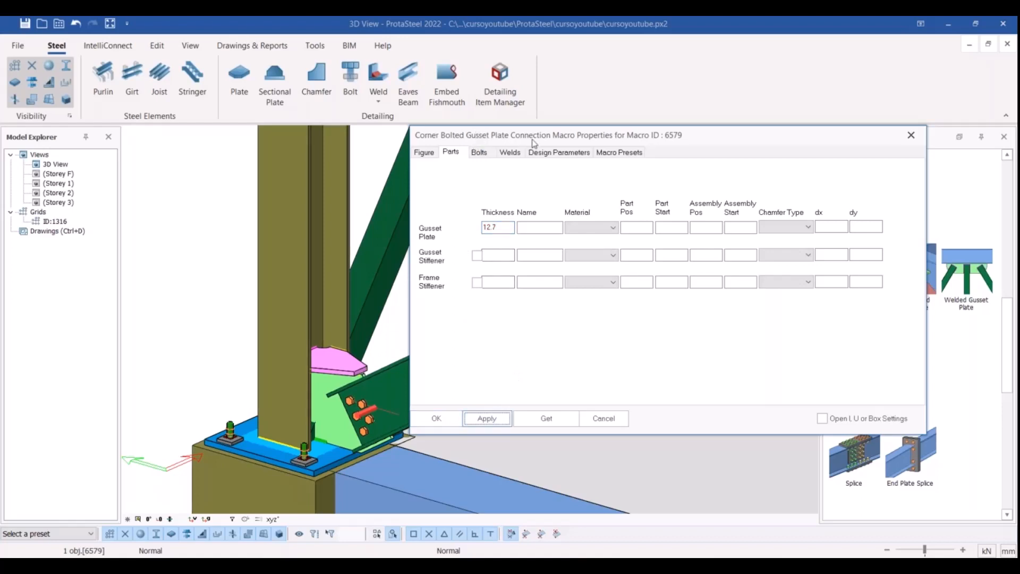
- Check the bolt settings in the corner bolted gusset connection's properties and accept the connection's changes
drag(539, 141, 564, 143)
click(503, 152)
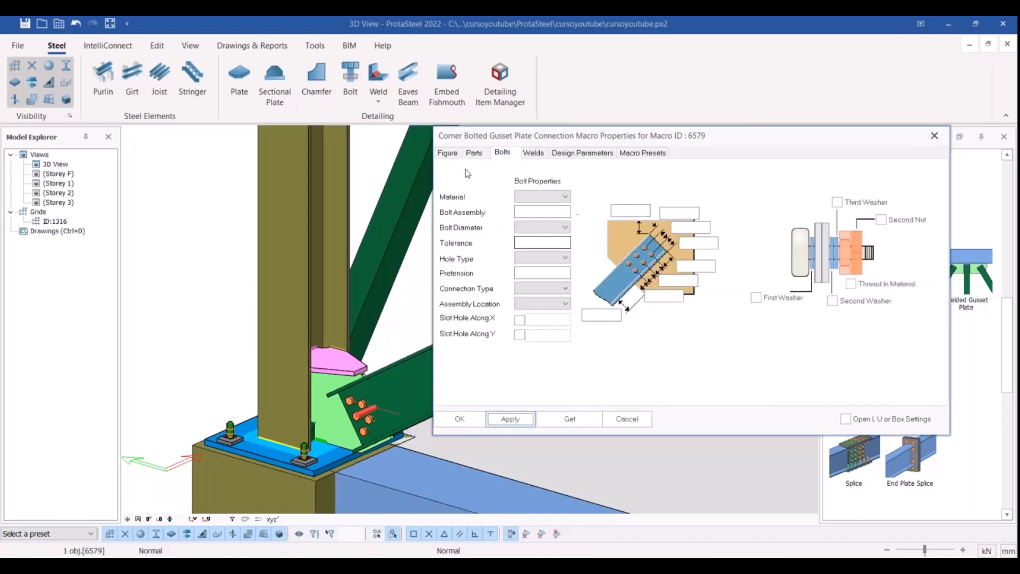
click(448, 152)
click(460, 418)
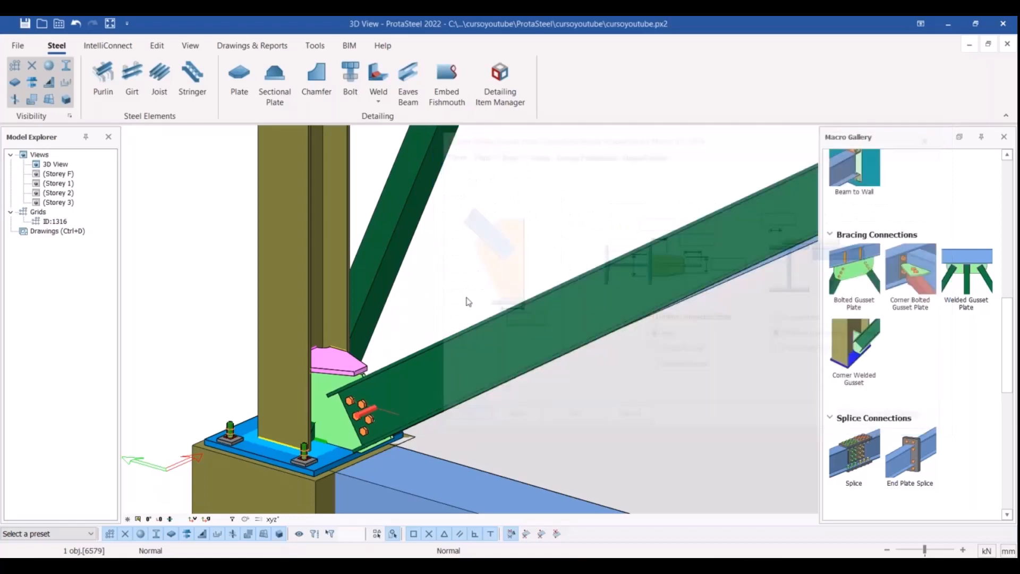
- Examine the roof steelwork and the bracing bays across the whole structure from several angles
scroll(283, 212, down, 7)
shift+middle_drag(296, 232, 366, 310)
scroll(361, 349, down, 5)
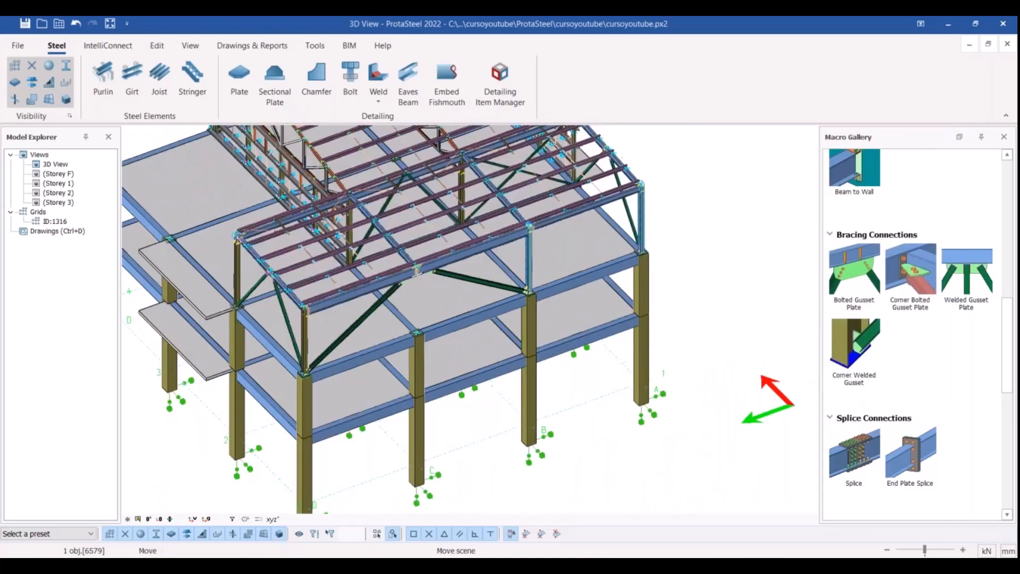
middle_drag(464, 296, 451, 373)
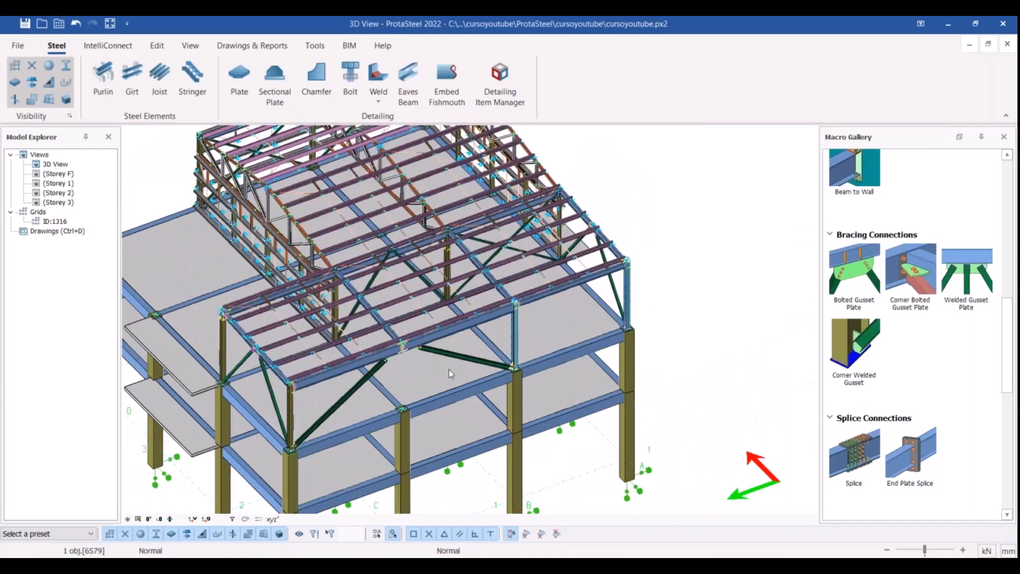
scroll(449, 374, up, 4)
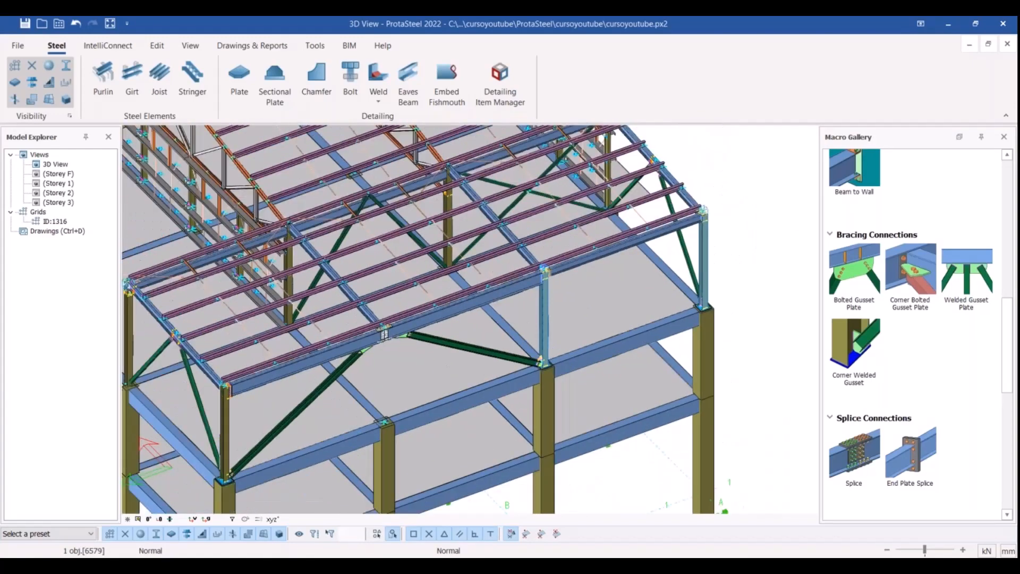
scroll(449, 372, down, 2)
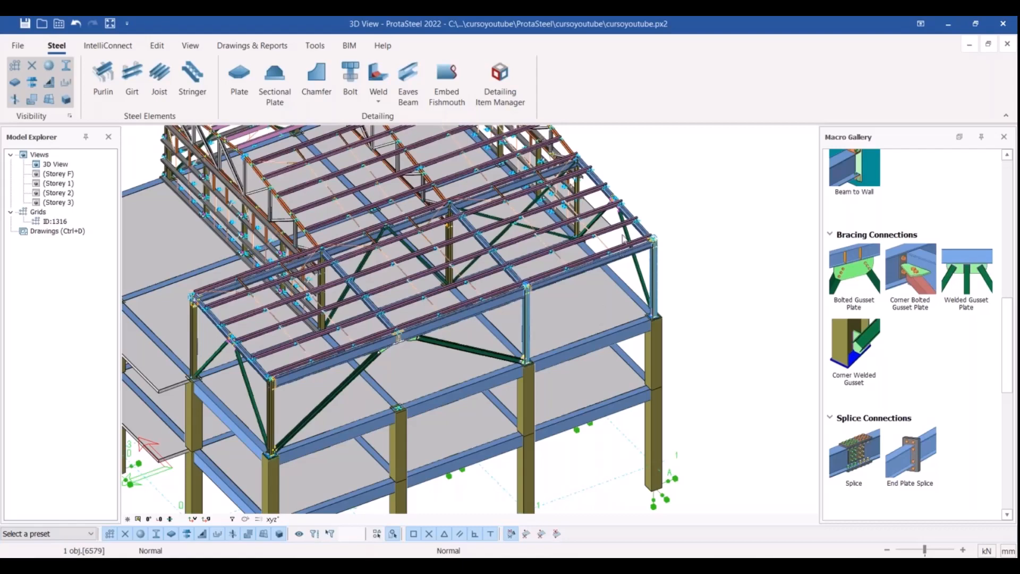
scroll(624, 239, up, 2)
middle_drag(619, 242, 339, 317)
scroll(339, 317, down, 4)
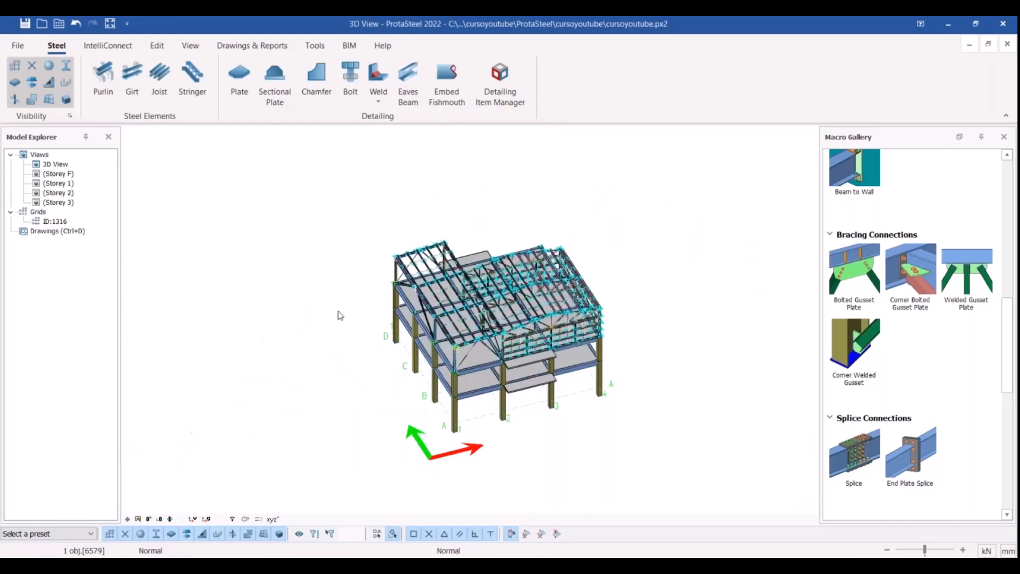
- Window-select the lower roof section's steel members and connections in a side view and hide them
click(339, 317)
middle_drag(379, 355, 452, 300)
scroll(416, 255, up, 2)
scroll(420, 266, up, 2)
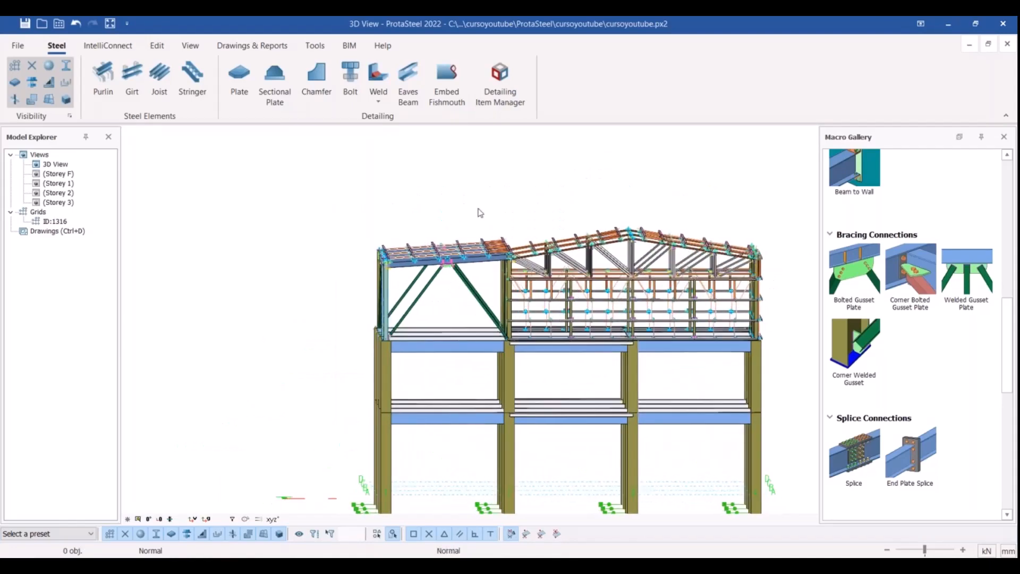
scroll(504, 218, up, 3)
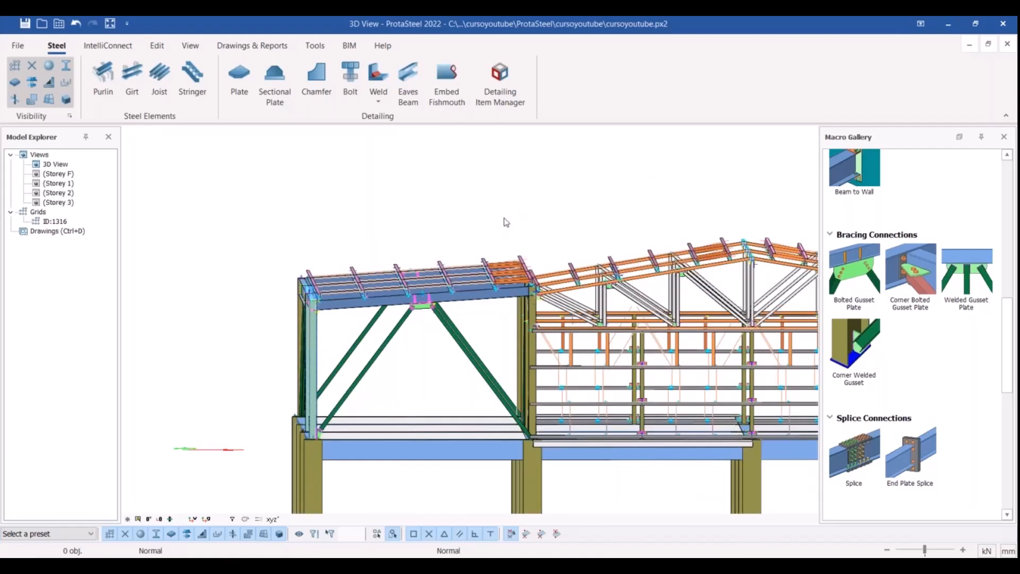
drag(506, 222, 250, 347)
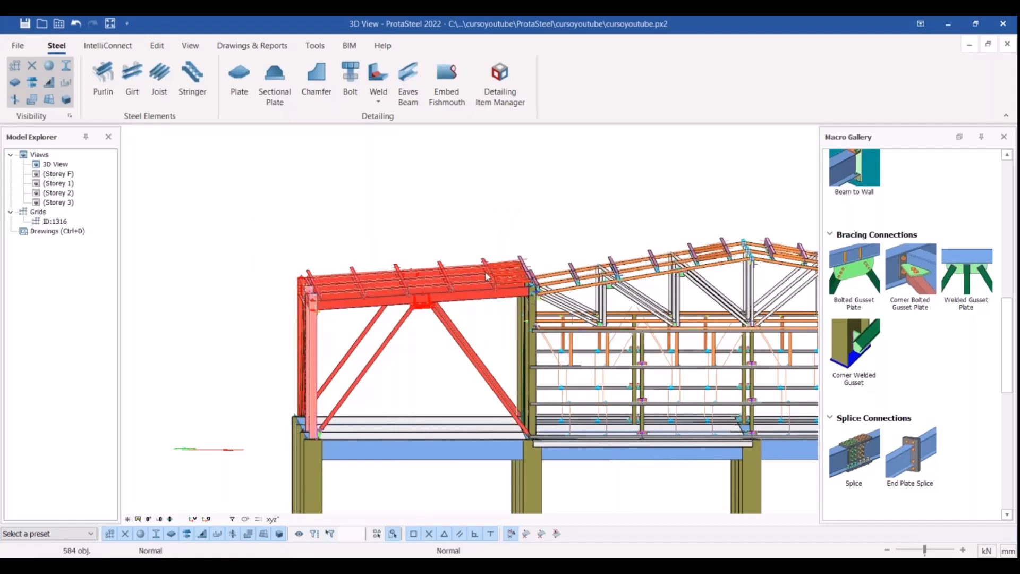
right_click(502, 296)
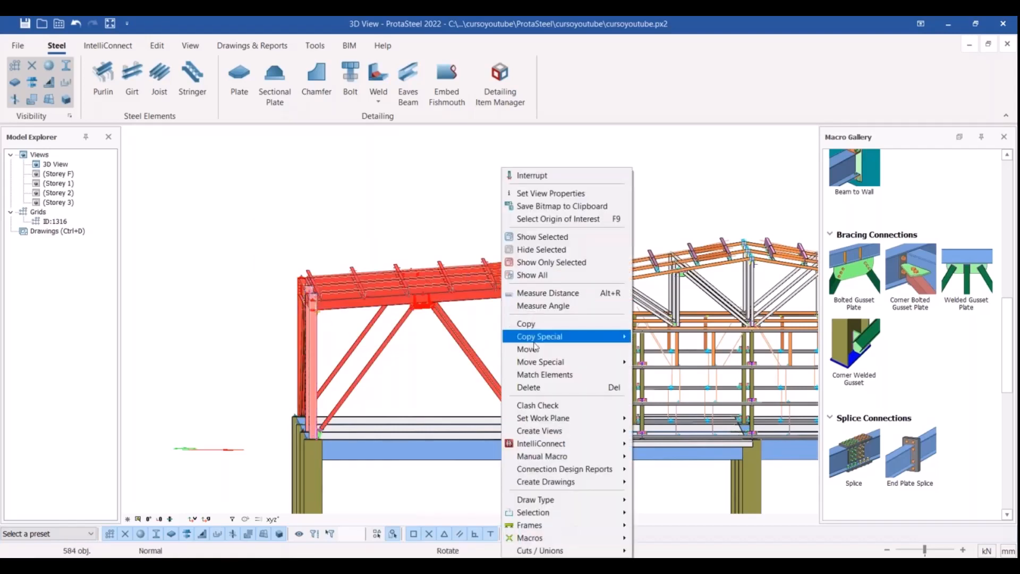
click(539, 250)
- Try to add a Corner Bolted Gusset Plate between the roof beam and diagonal brace, with the column as boundary member
scroll(535, 429, up, 10)
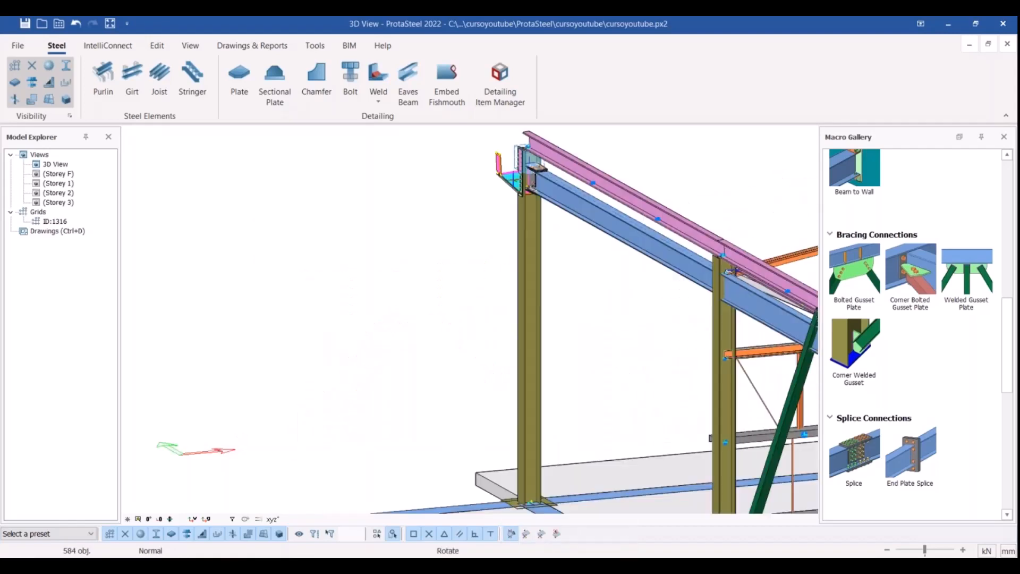
scroll(535, 429, down, 10)
scroll(376, 213, up, 8)
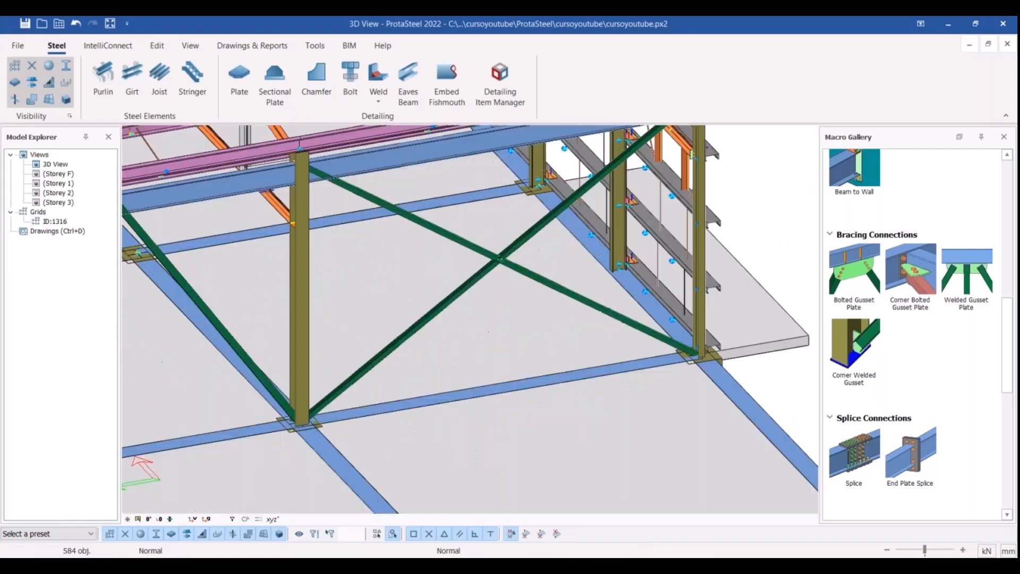
scroll(323, 192, down, 2)
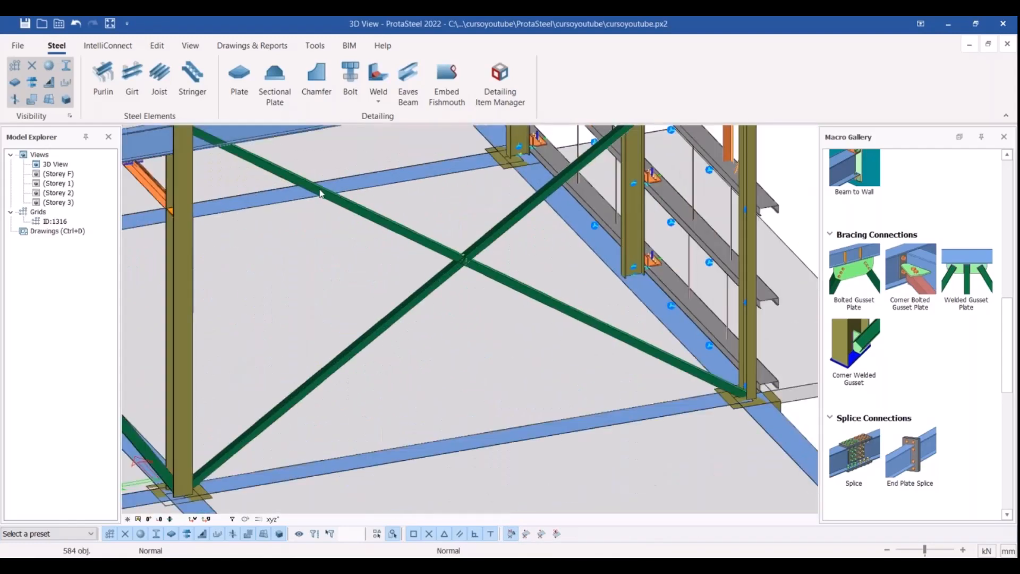
click(900, 290)
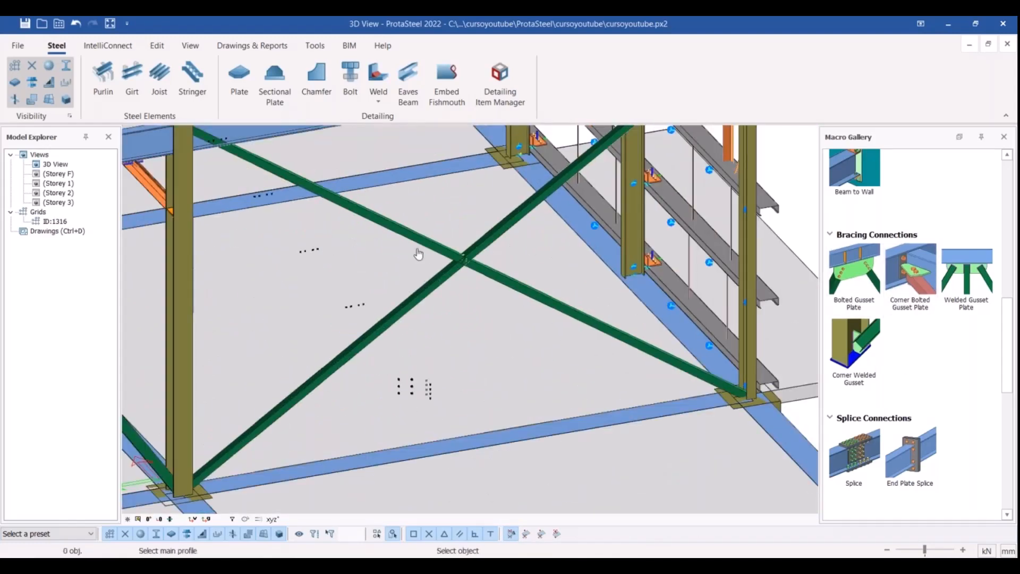
middle_drag(391, 232, 531, 393)
click(874, 294)
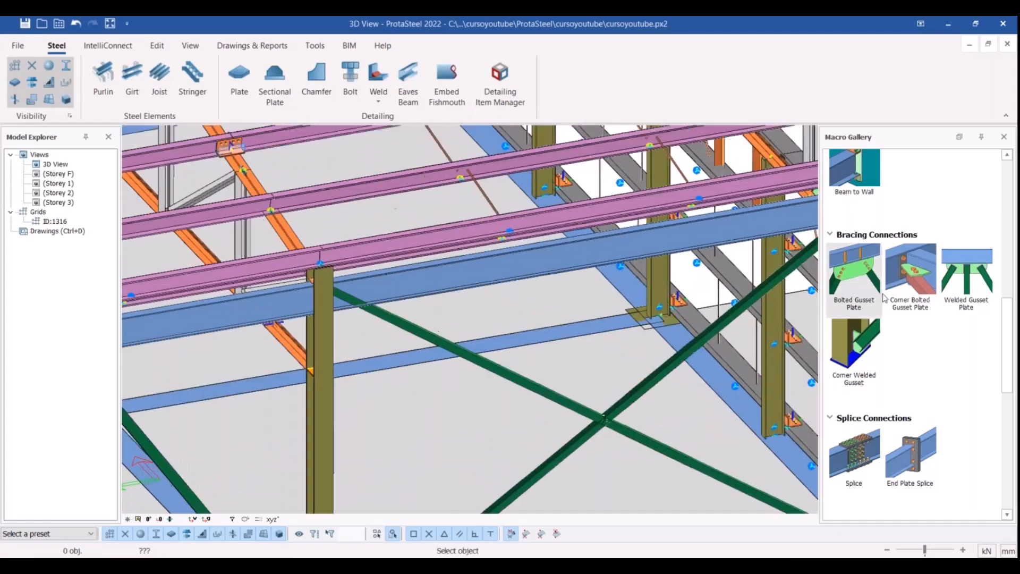
click(387, 289)
click(387, 315)
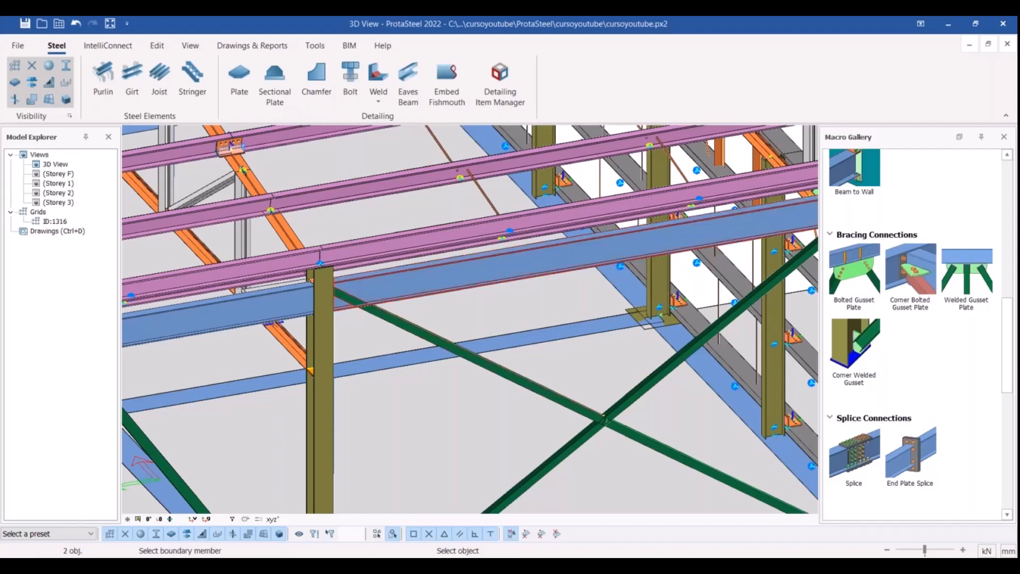
click(324, 314)
scroll(313, 286, down, 3)
- Retry the Corner Bolted Gusset Plate at the X-braced bay's upper corner, picking the beam, brace and column again
click(910, 275)
scroll(581, 242, up, 3)
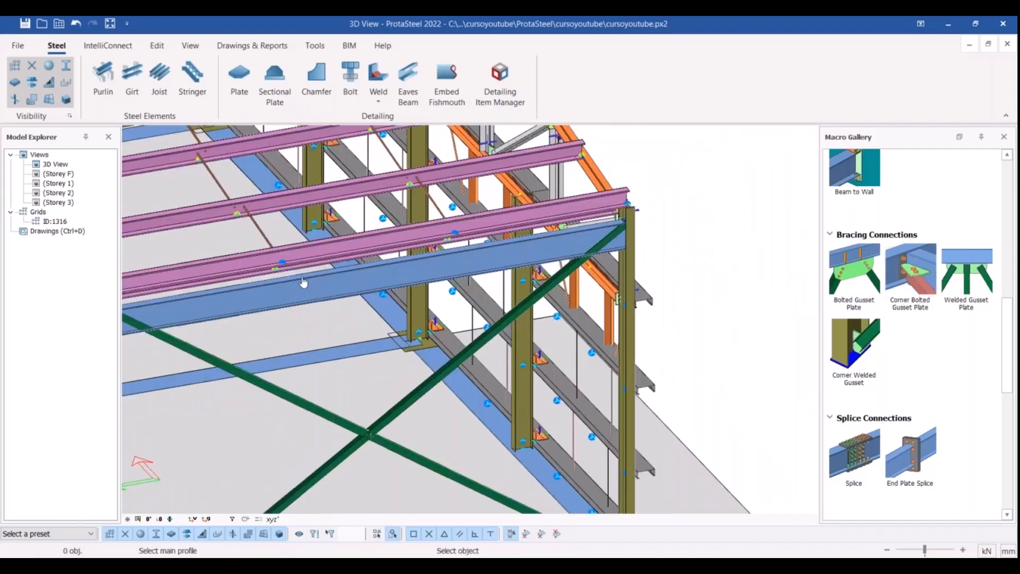
scroll(303, 282, up, 2)
middle_drag(239, 340, 568, 306)
click(399, 323)
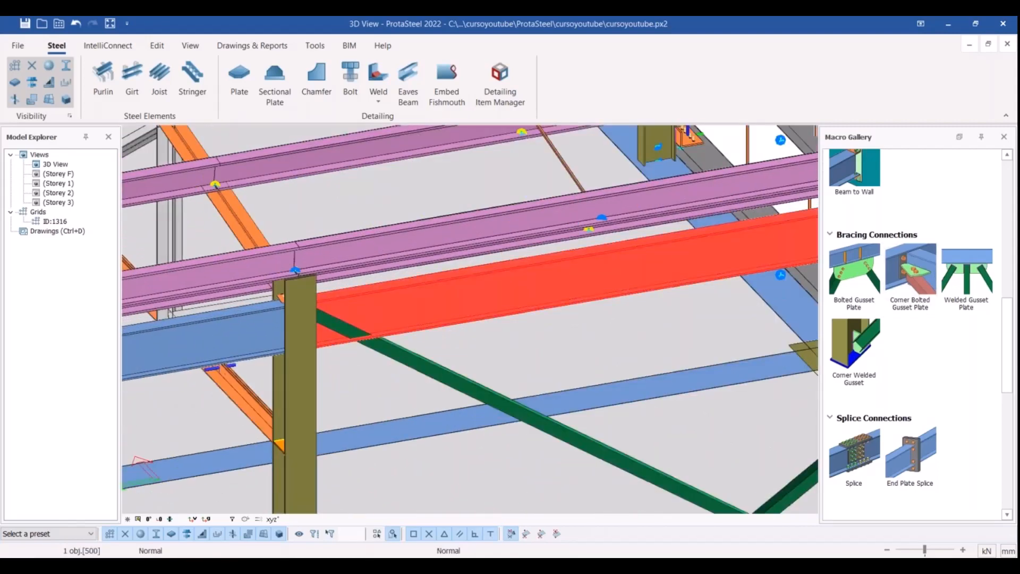
click(416, 356)
click(314, 326)
scroll(347, 330, down, 6)
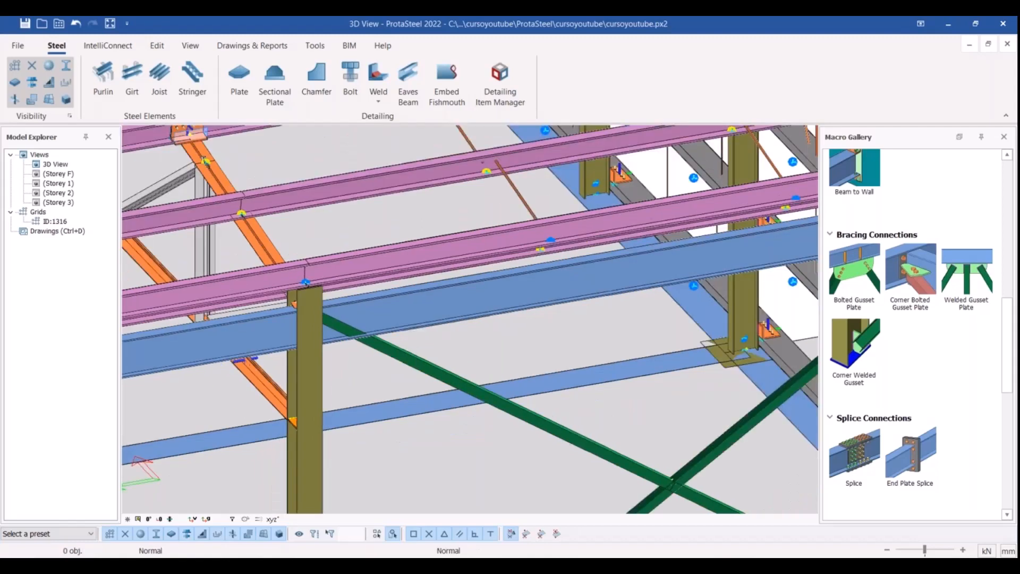
- Add a Bolted Gusset Plate connection between the roof beam and the upper end of the diagonal brace beside the column
scroll(412, 292, up, 5)
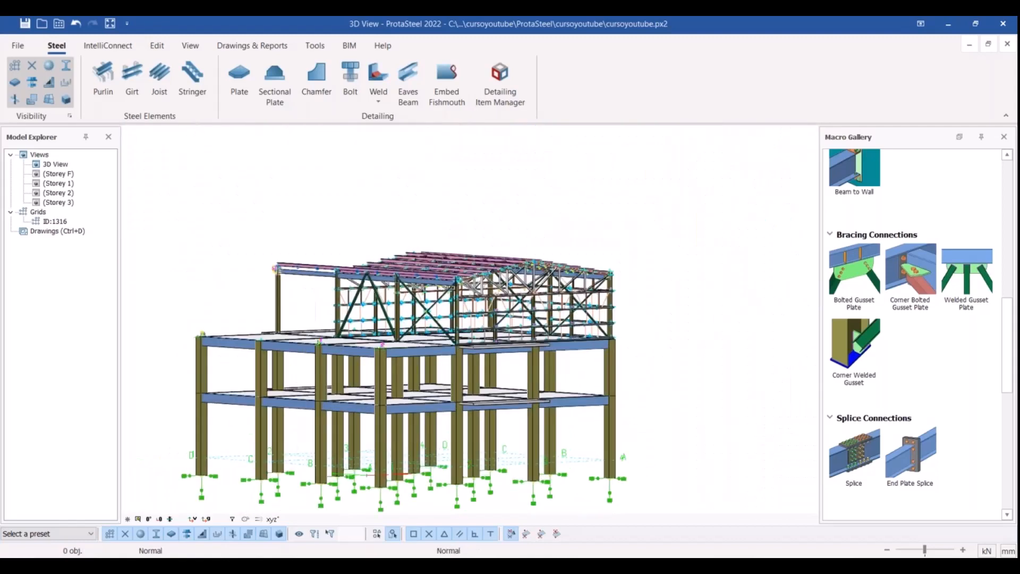
scroll(413, 292, up, 5)
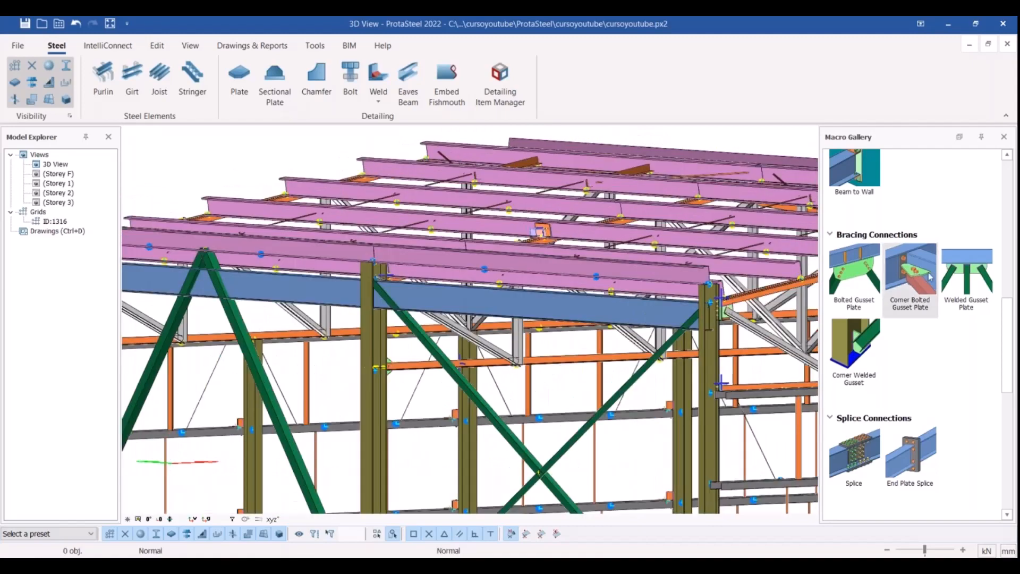
click(966, 279)
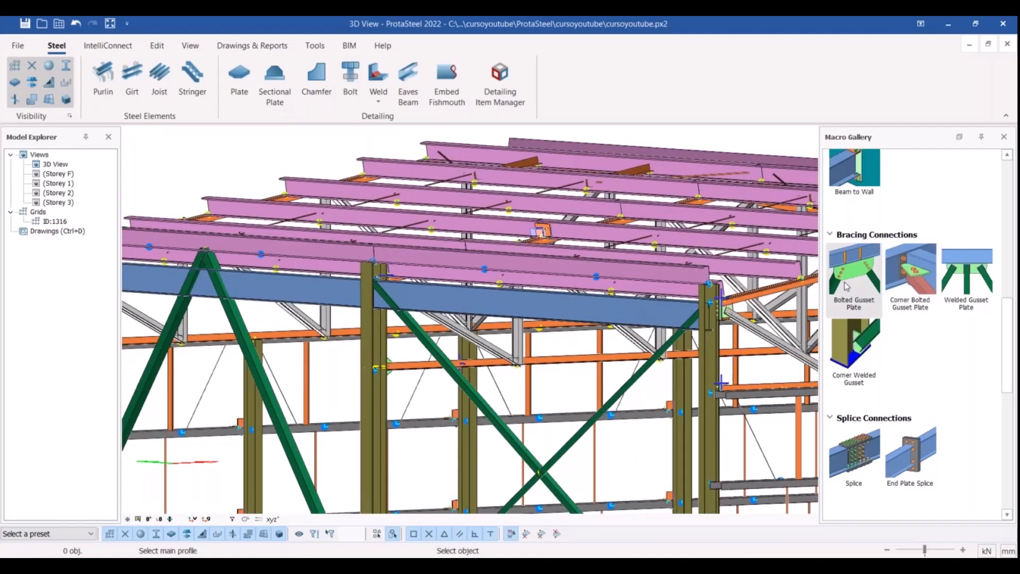
scroll(431, 295, up, 5)
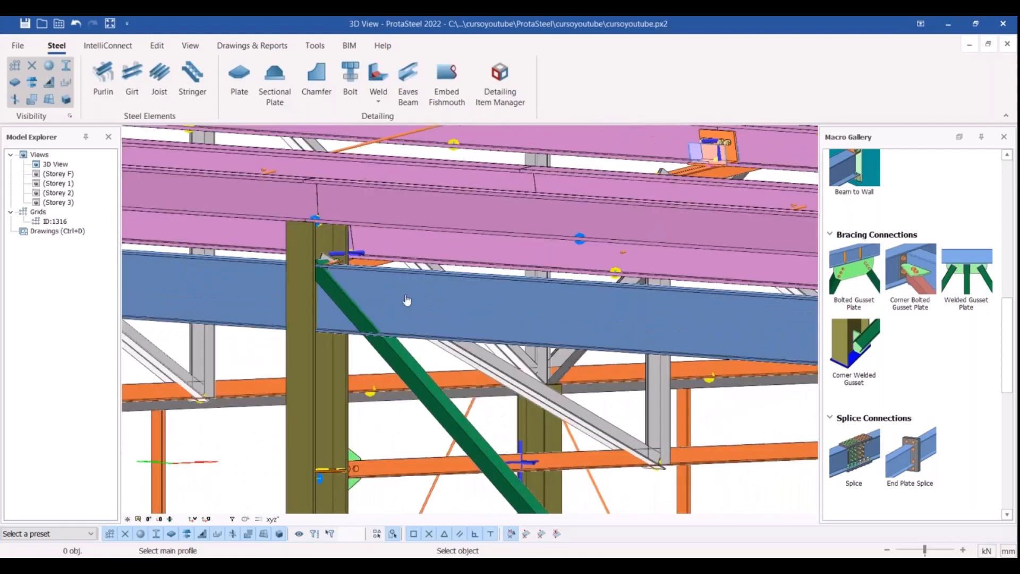
key(Escape)
scroll(420, 347, down, 2)
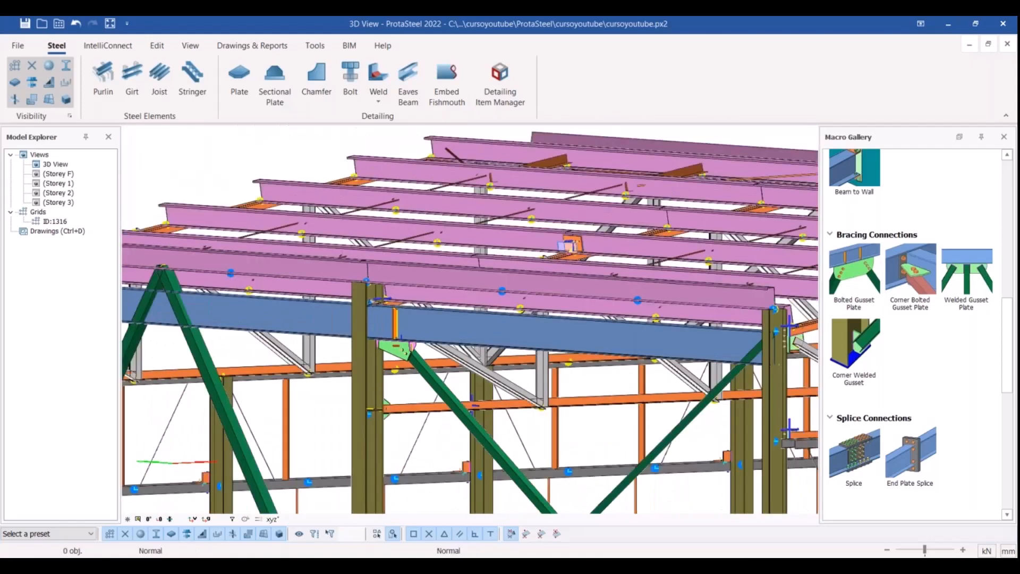
shift+middle_drag(419, 347, 514, 421)
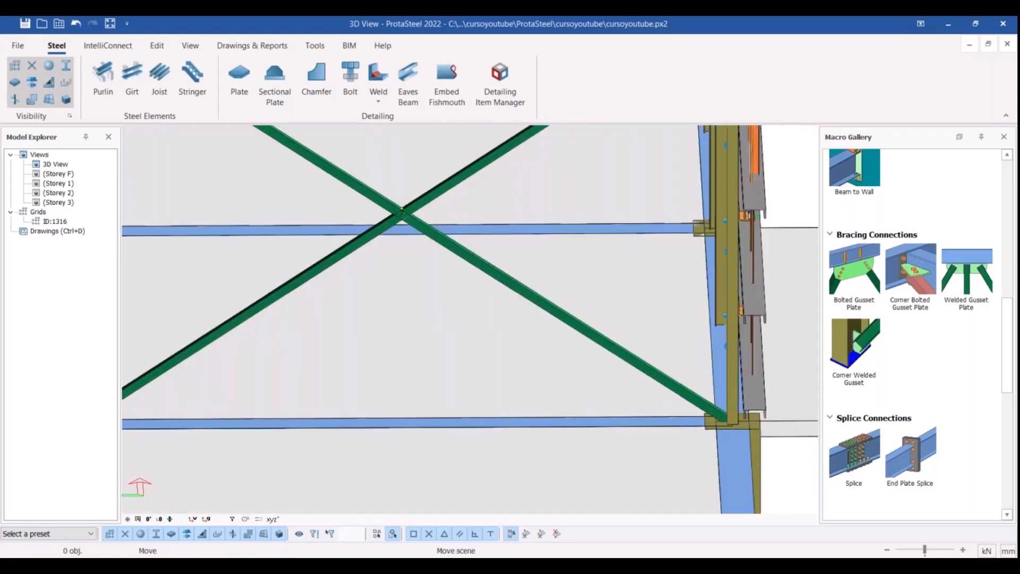
middle_drag(514, 351, 529, 462)
scroll(856, 324, down, 2)
scroll(851, 266, up, 1)
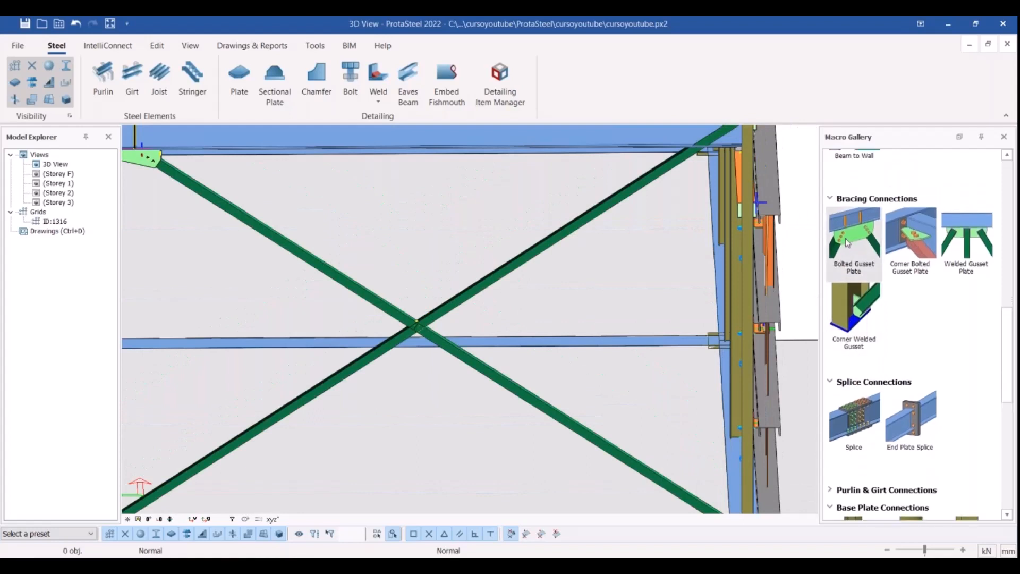
click(848, 243)
click(381, 308)
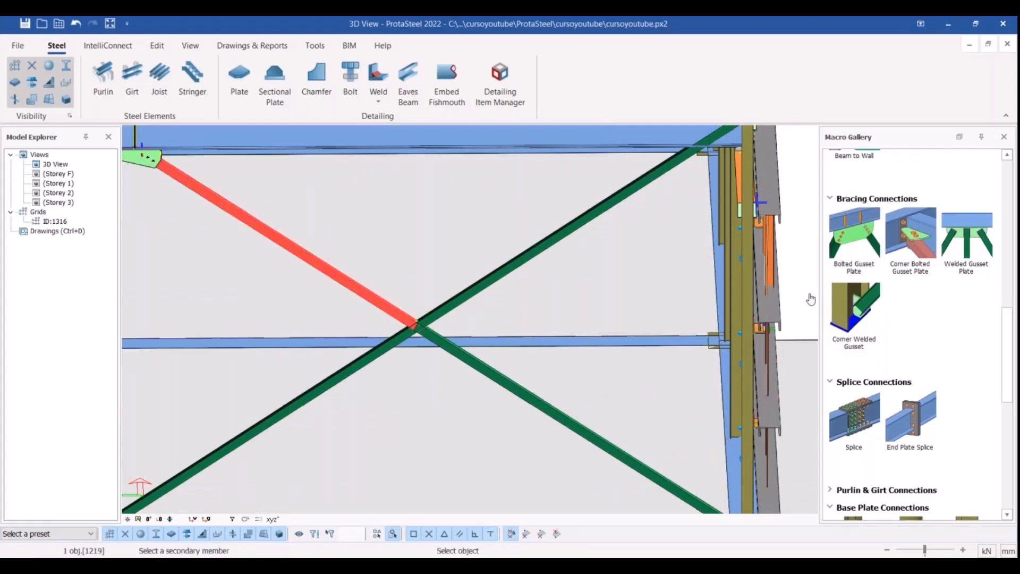
key(Escape)
- Add a Bolted Gusset Plate at the X-brace crossing, with the continuous brace as main profile and both brace halves as secondary members
click(856, 244)
click(464, 299)
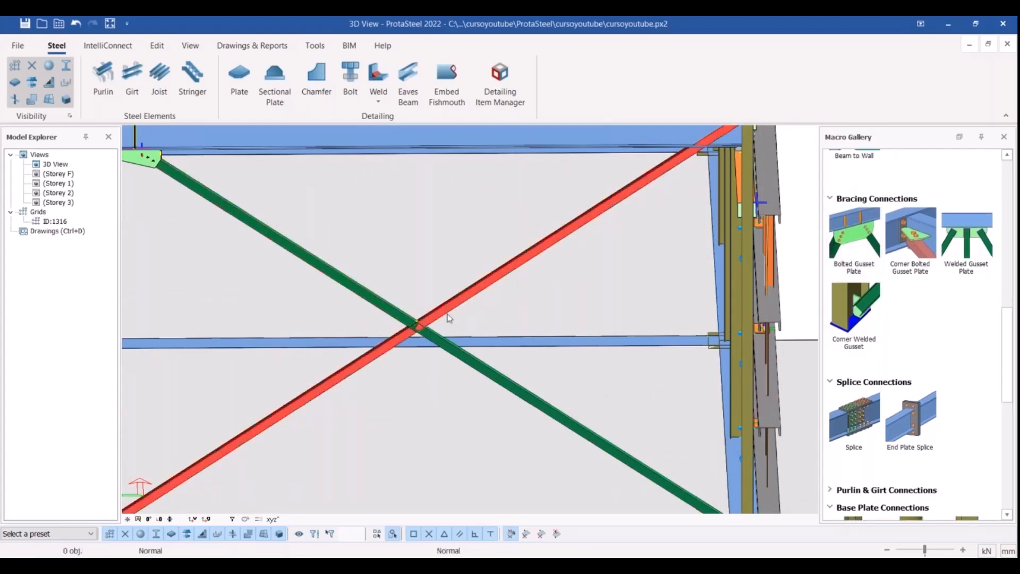
click(383, 304)
click(456, 350)
middle_click(456, 349)
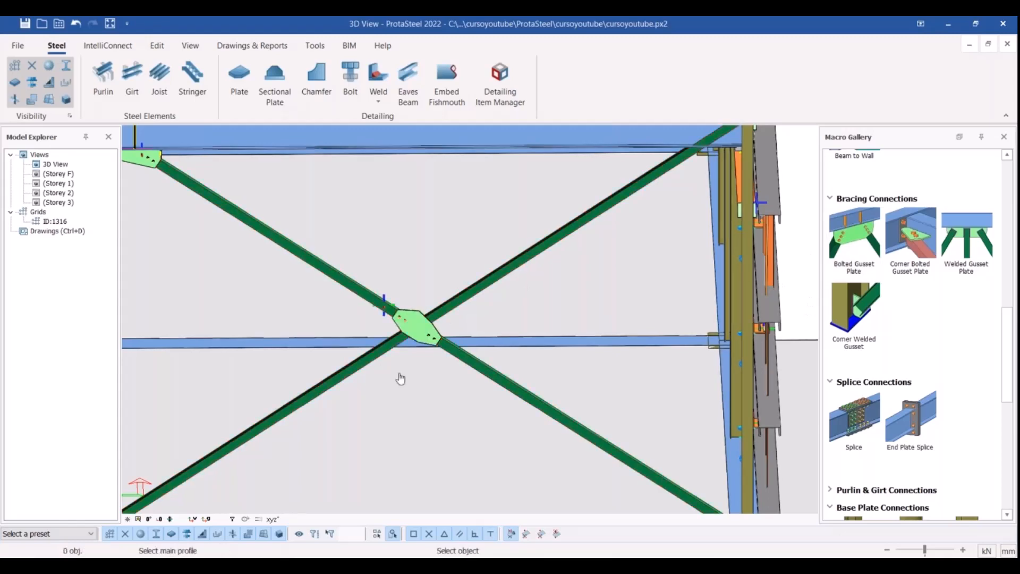
scroll(401, 378, down, 3)
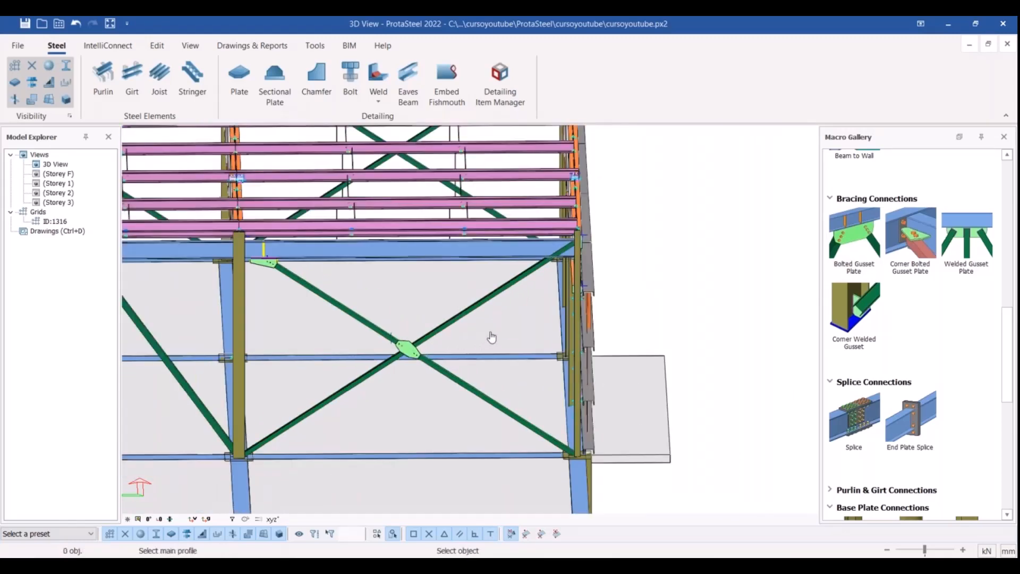
key(Escape)
- Examine the braced bays, their gusset plates and the surrounding structure from several angles
middle_drag(492, 337, 552, 313)
scroll(553, 313, down, 2)
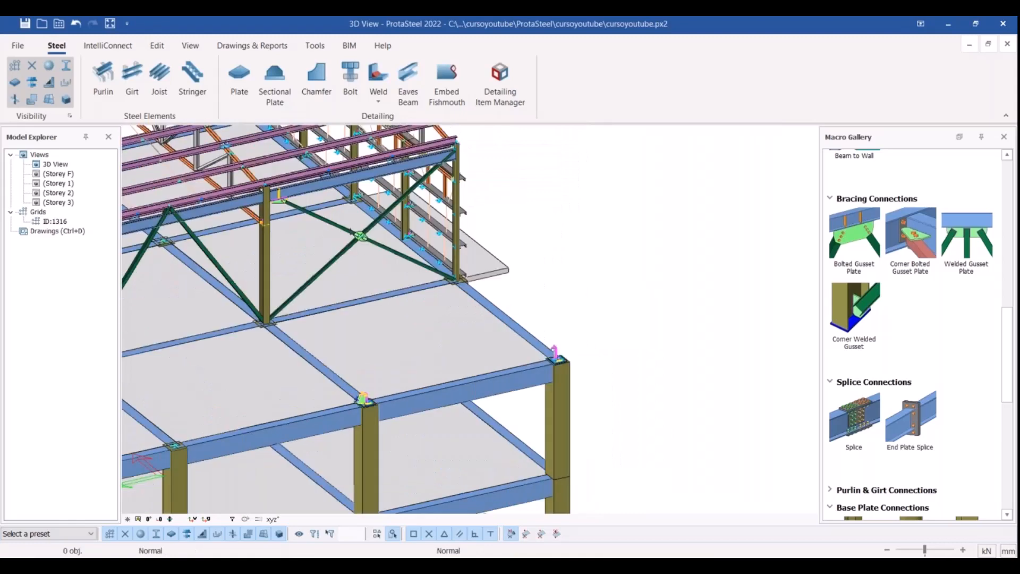
middle_drag(554, 360, 722, 416)
scroll(721, 416, down, 2)
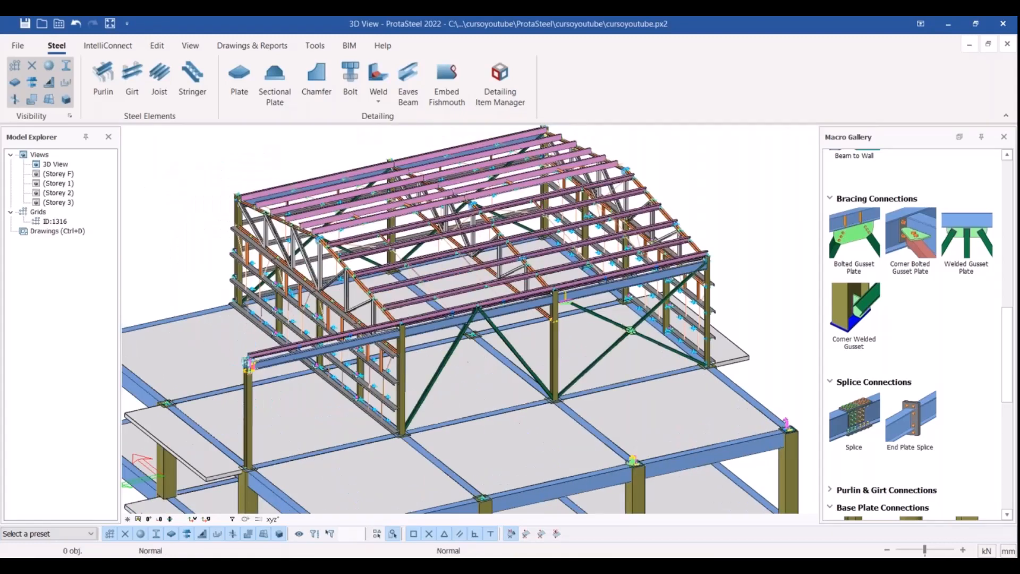
scroll(584, 372, down, 3)
middle_drag(584, 372, 436, 361)
middle_drag(436, 361, 371, 263)
scroll(366, 260, down, 2)
scroll(263, 226, up, 3)
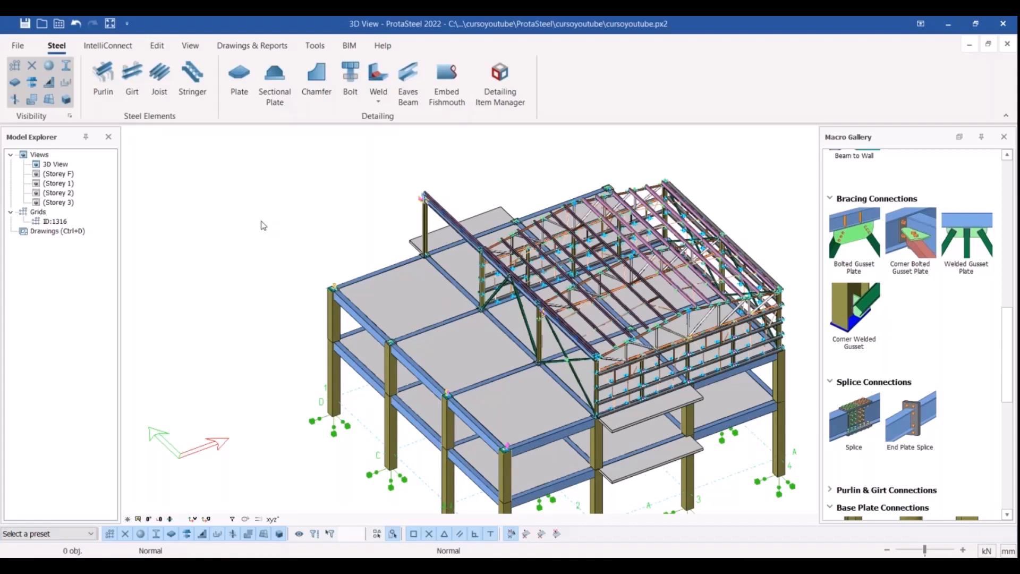
- Show all hidden members of the model again
right_click(241, 175)
click(268, 245)
scroll(346, 303, up, 3)
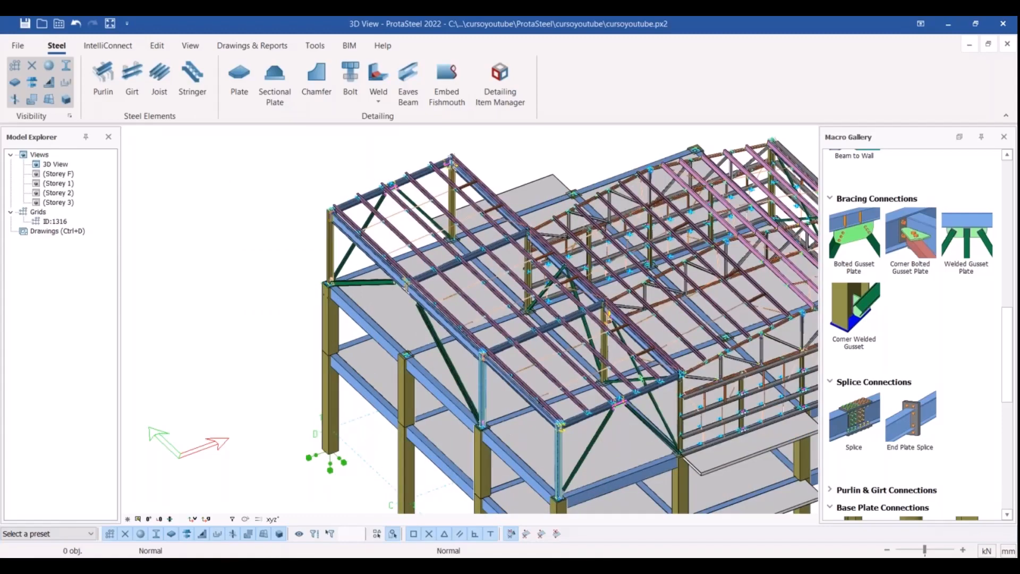
- Inspect the roof beam splice, its adjoining brace gusset plates and the surrounding braced bays from the opposite side of the building
scroll(472, 314, up, 4)
right_drag(472, 315, 526, 264)
middle_drag(526, 264, 432, 342)
scroll(417, 337, down, 6)
right_drag(433, 341, 584, 345)
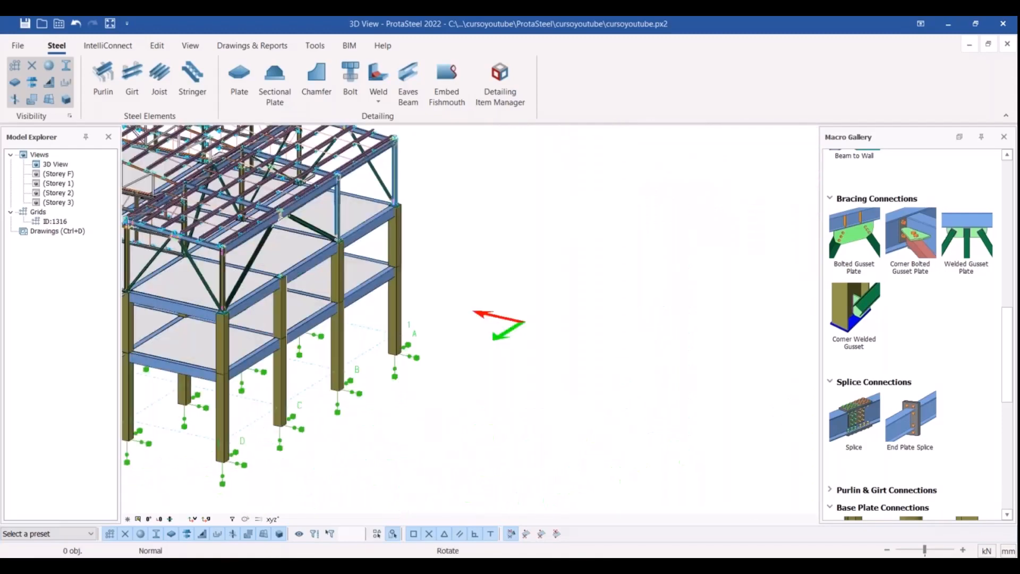
right_drag(287, 242, 280, 247)
middle_drag(280, 247, 592, 324)
scroll(429, 299, up, 7)
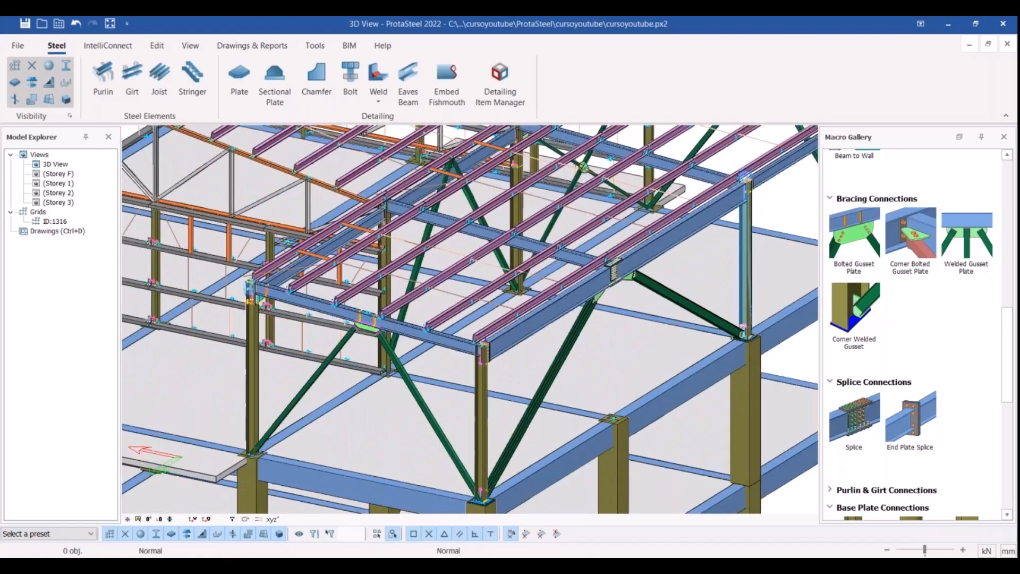
scroll(613, 282, up, 7)
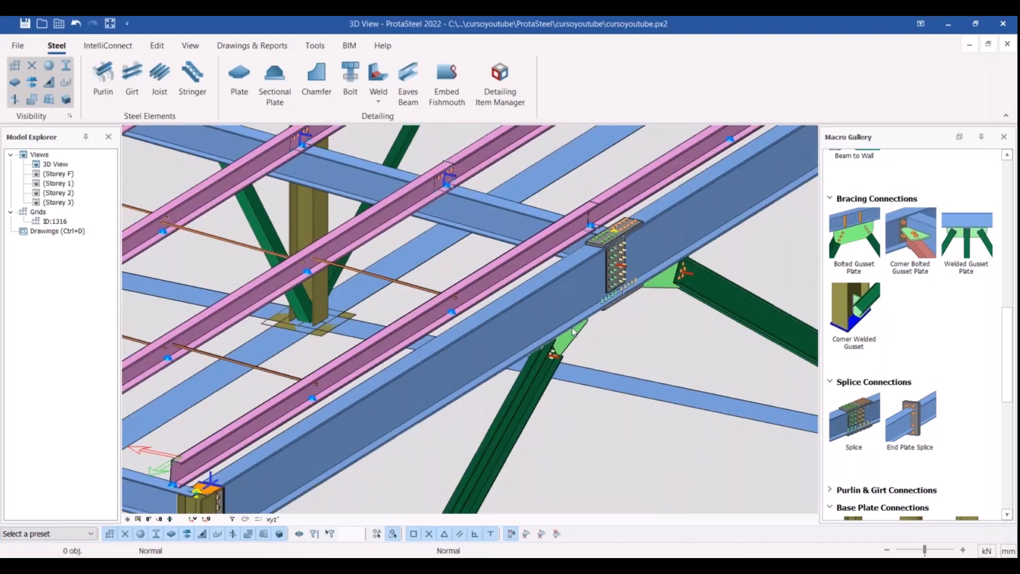
scroll(572, 331, down, 3)
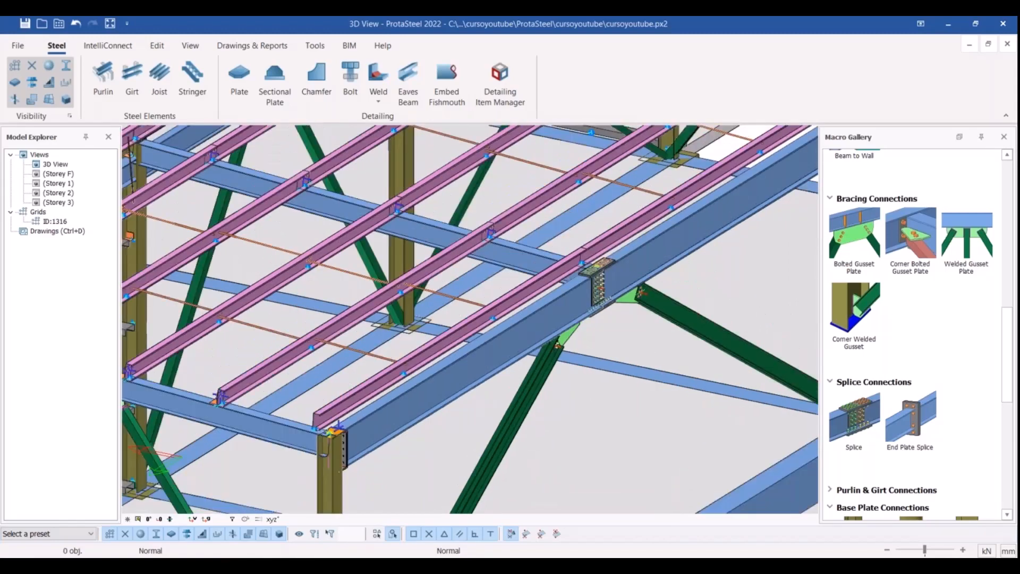
scroll(593, 314, down, 5)
scroll(593, 314, up, 4)
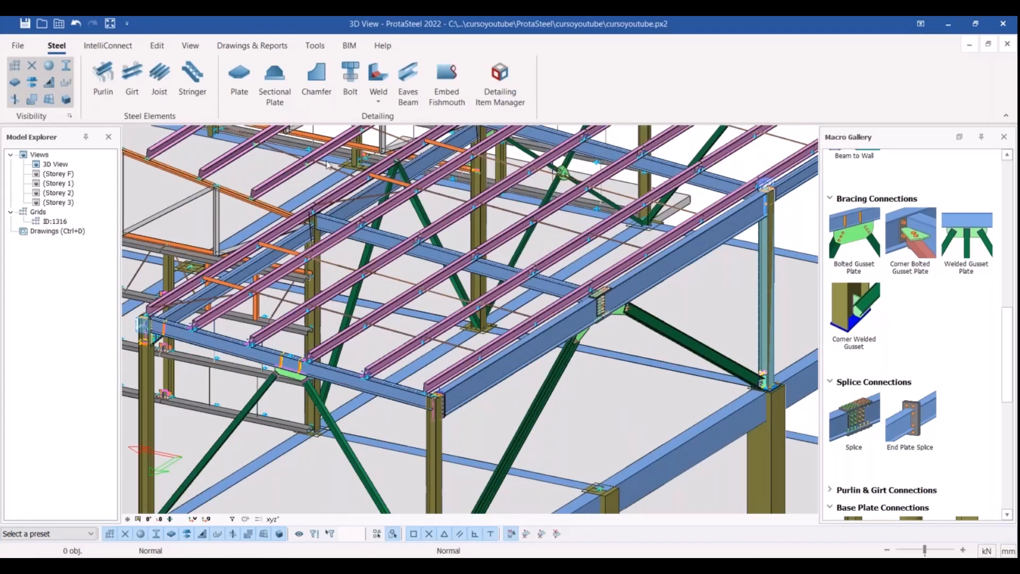
- Colour the model by connection design checks using Connection Design Ratio Coloring
click(190, 47)
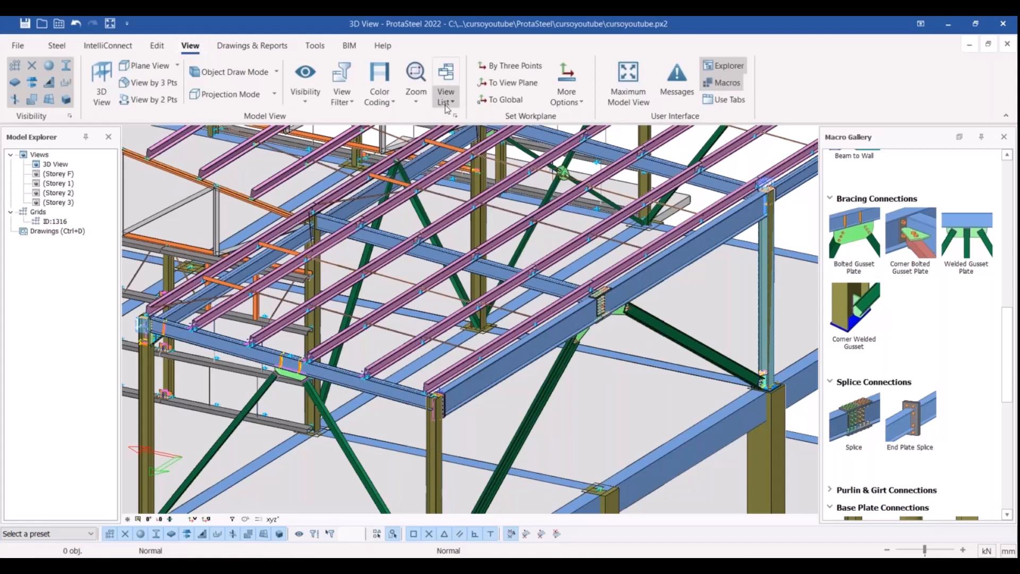
click(390, 103)
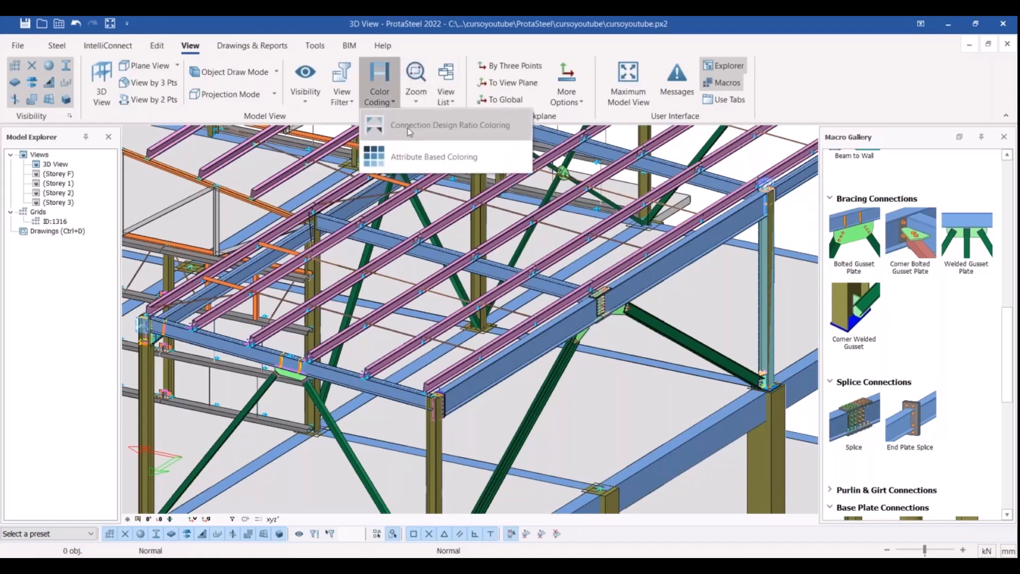
click(441, 127)
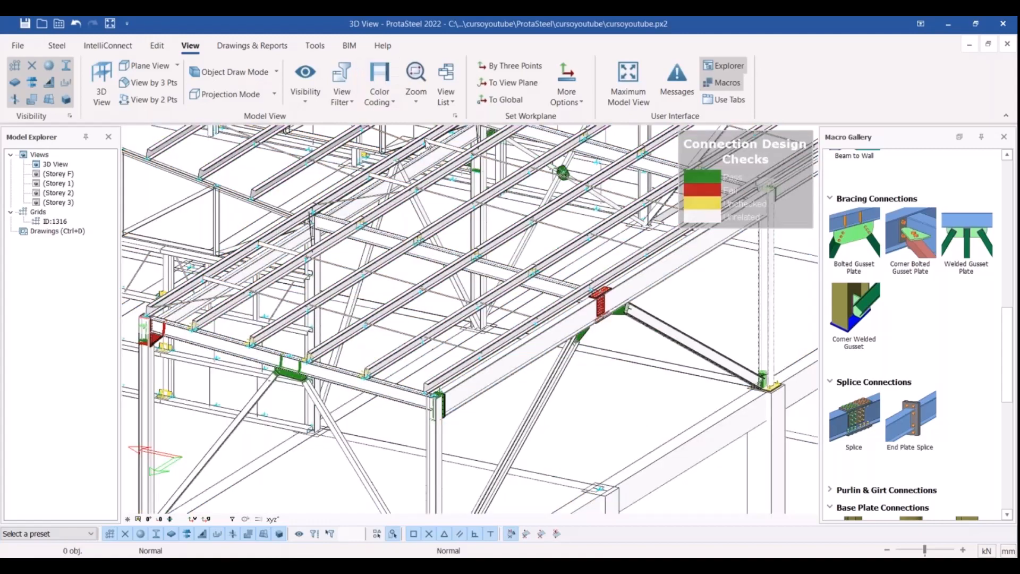
- Examine the design-check colours of the brace gusset plate under the roof beam and of the neighbouring roof connections
scroll(424, 266, down, 4)
scroll(415, 261, up, 4)
middle_drag(416, 262, 385, 215)
scroll(317, 325, up, 3)
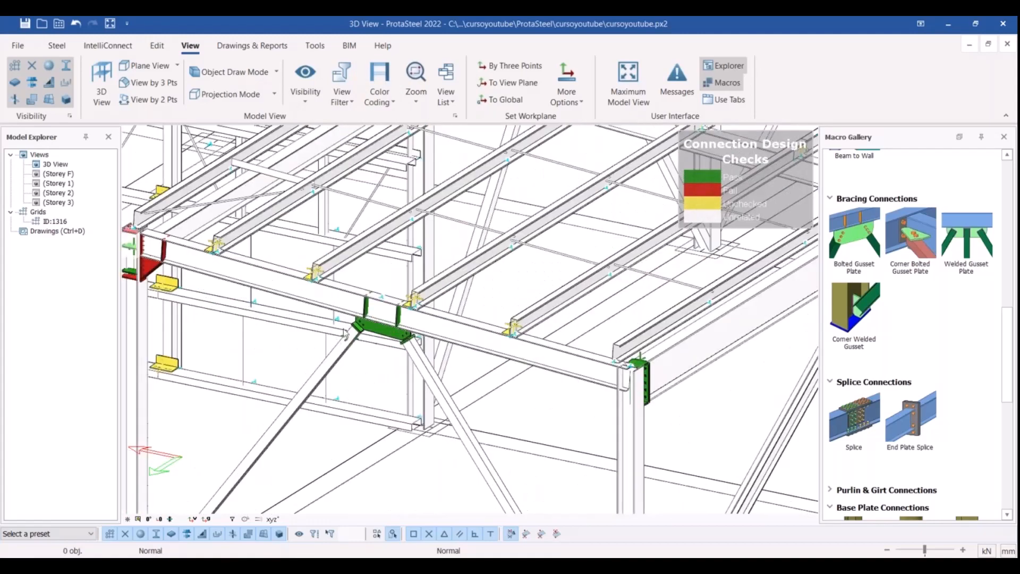
scroll(345, 333, down, 1)
scroll(346, 336, up, 2)
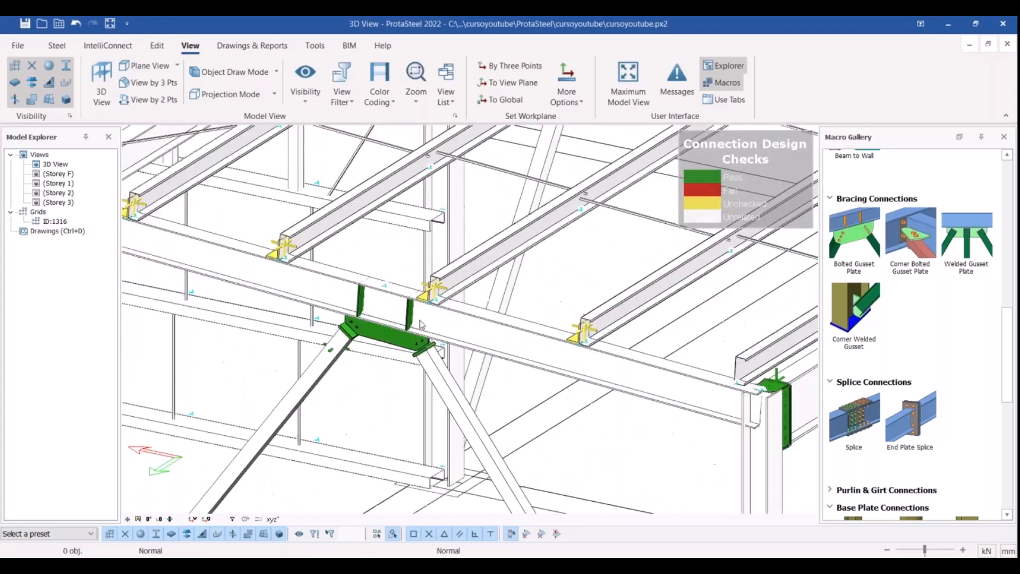
scroll(420, 325, down, 2)
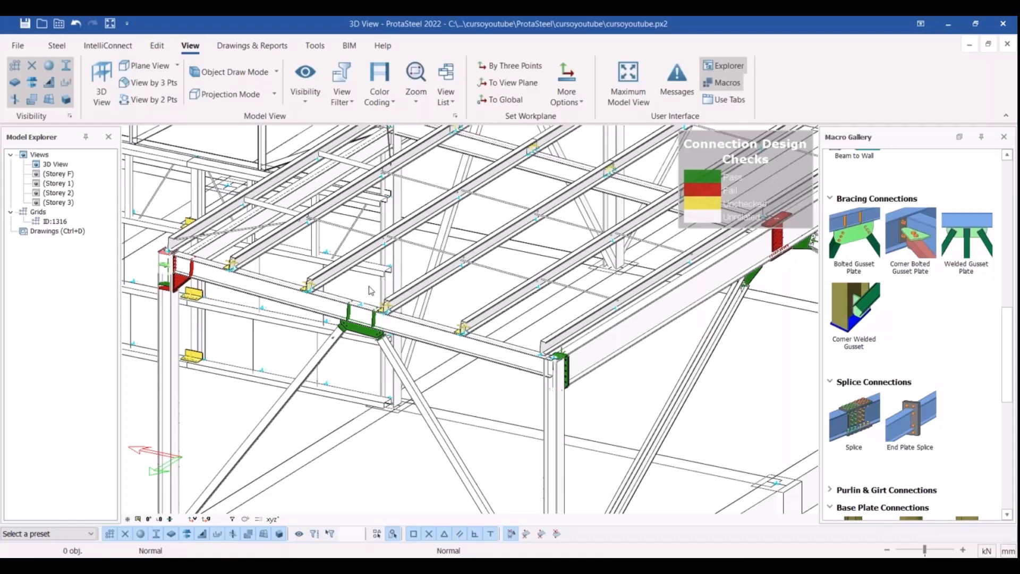
scroll(370, 290, down, 2)
scroll(374, 301, up, 1)
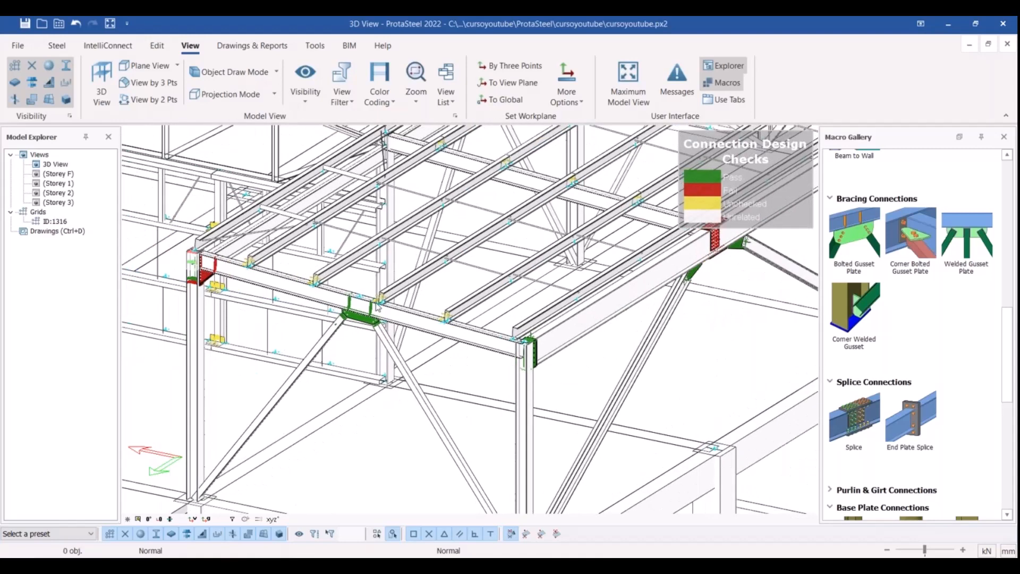
middle_drag(377, 305, 282, 318)
scroll(281, 317, up, 2)
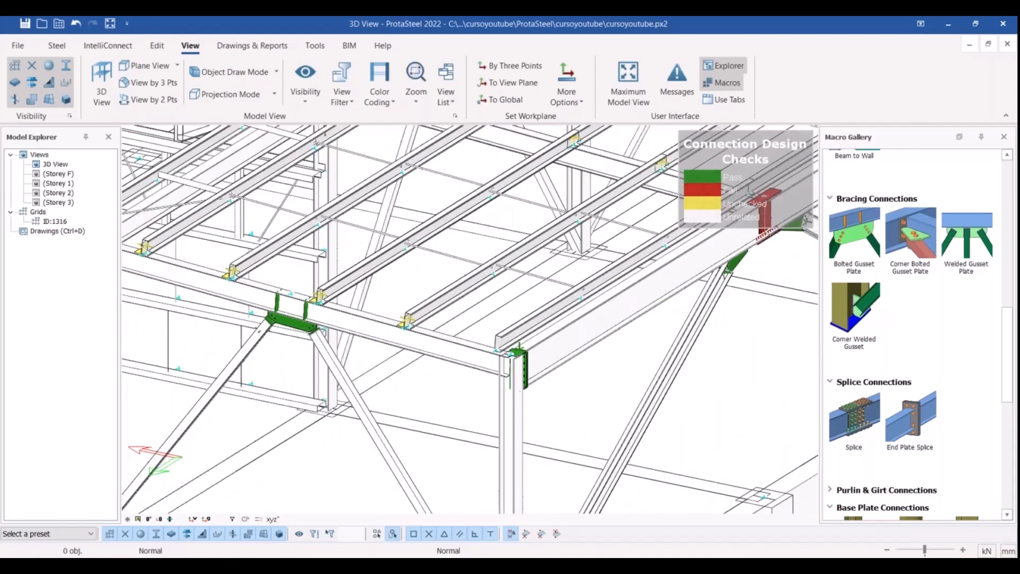
scroll(277, 318, up, 1)
scroll(611, 377, down, 1)
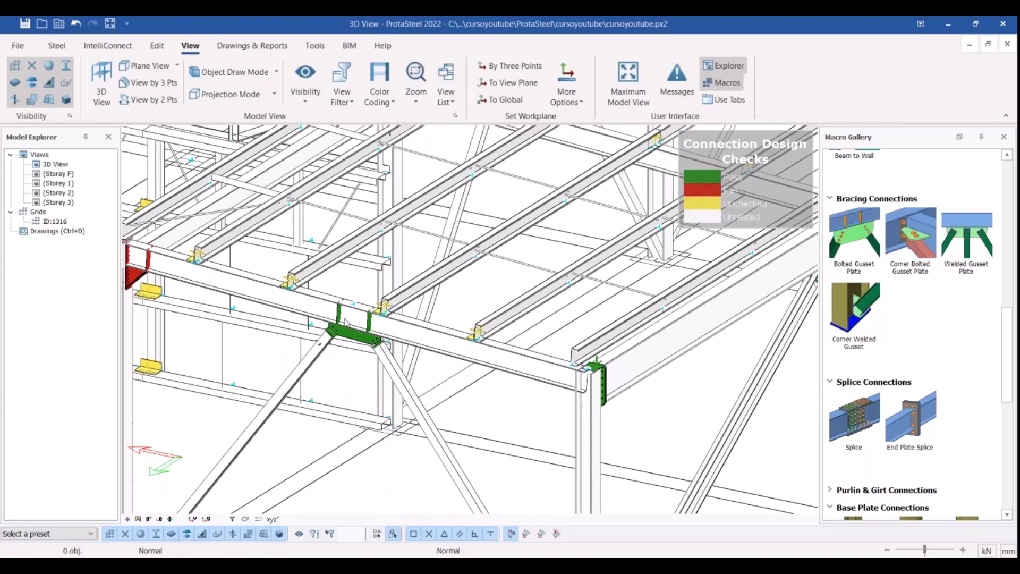
scroll(345, 320, down, 1)
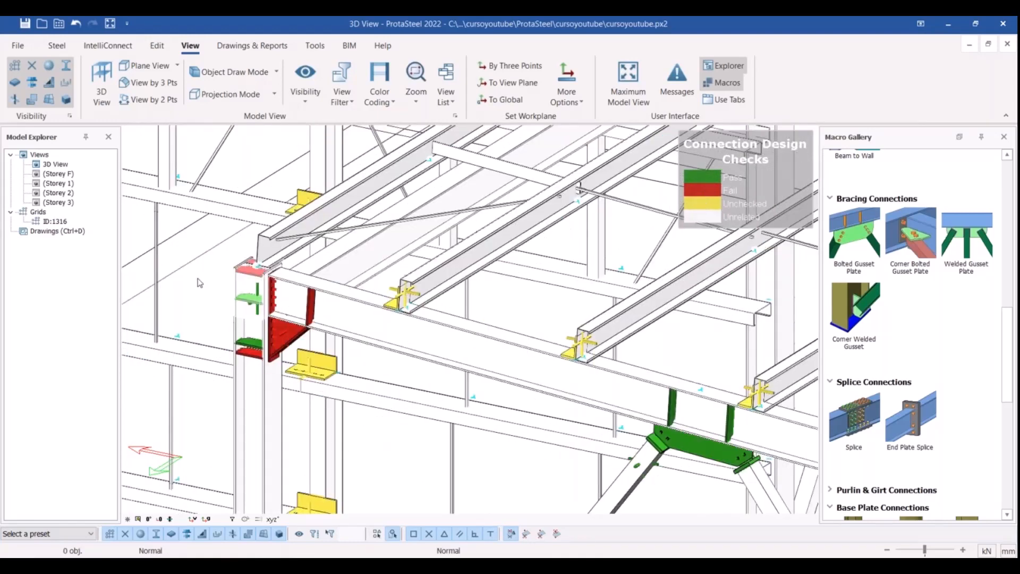
scroll(200, 283, down, 1)
scroll(323, 285, up, 1)
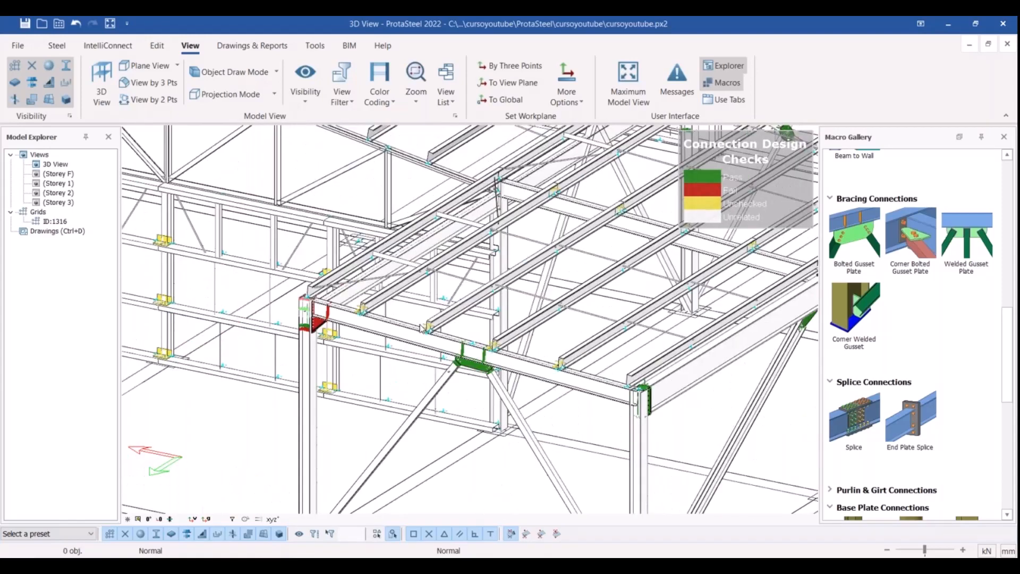
scroll(515, 340, down, 3)
middle_drag(610, 352, 544, 364)
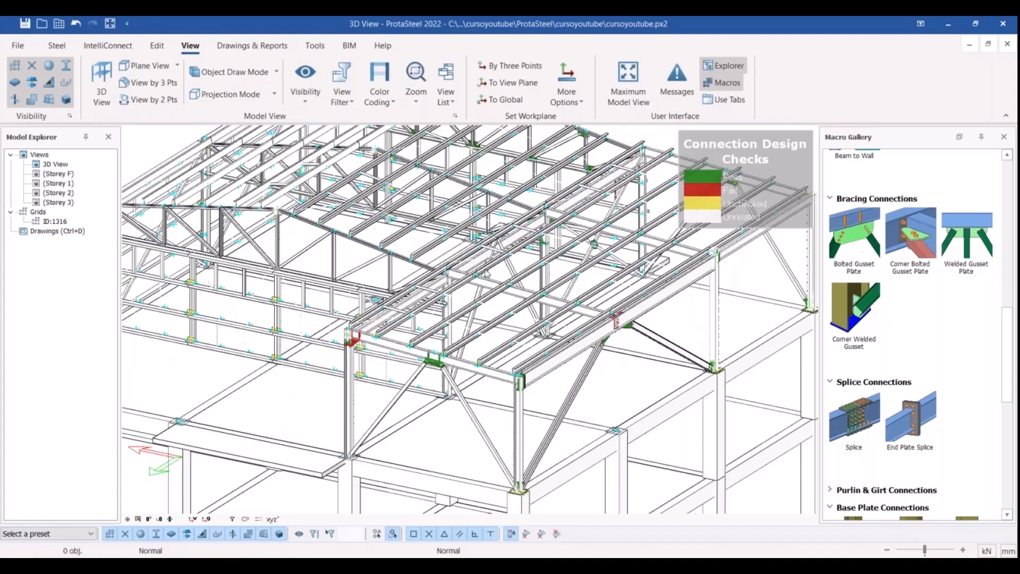
scroll(473, 340, down, 2)
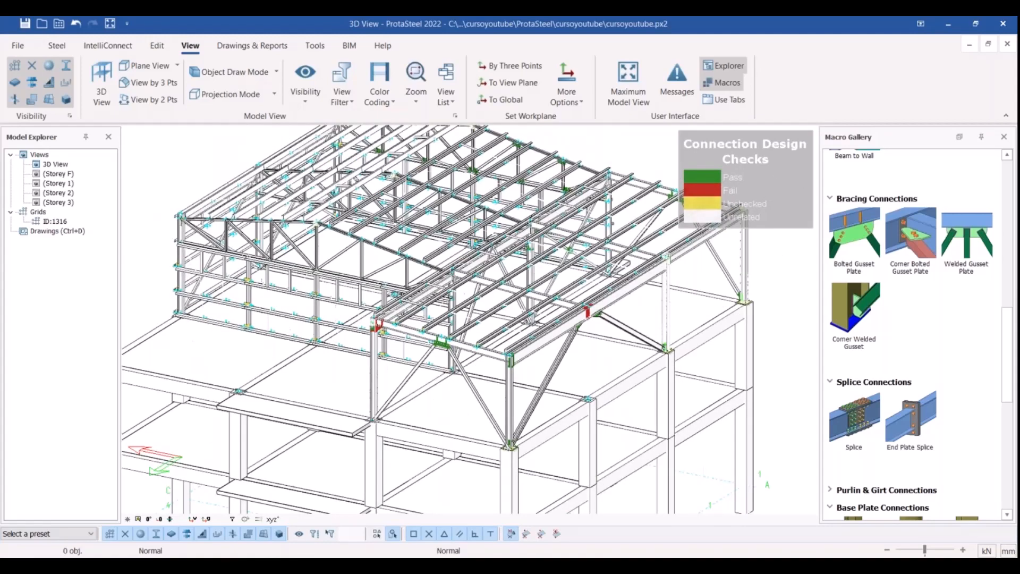
- Examine the design-check colours of the haunched beam-to-column connection at the roof corner, including its plates, bolts and stiffeners
scroll(443, 322, up, 3)
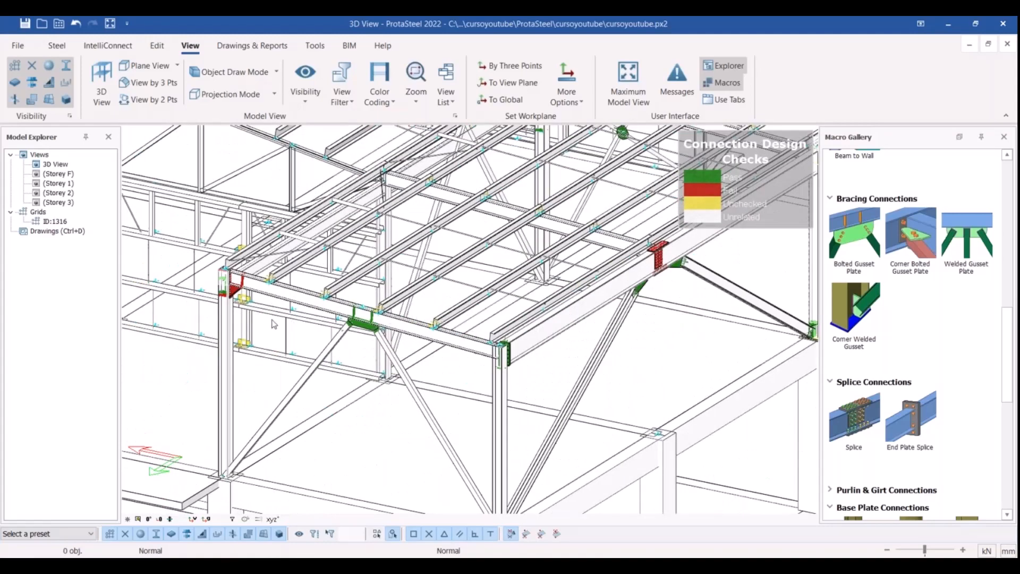
scroll(273, 324, up, 2)
scroll(448, 325, down, 3)
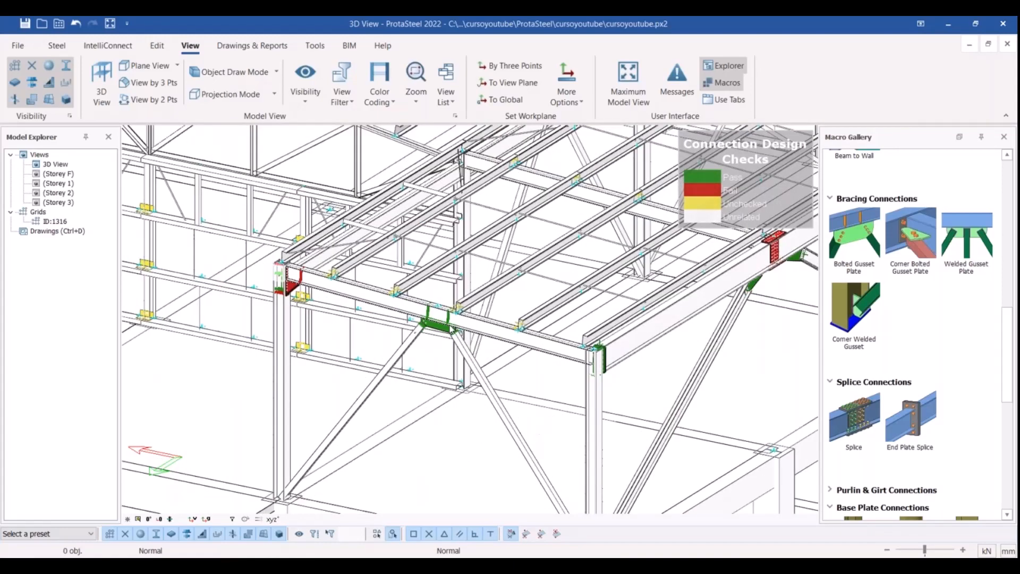
scroll(317, 285, up, 3)
middle_drag(318, 285, 313, 279)
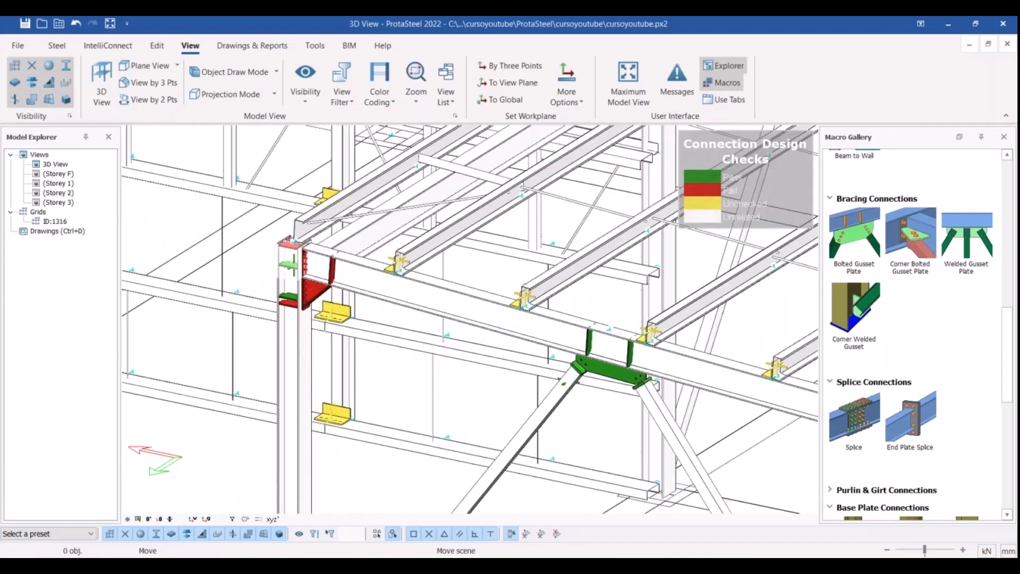
scroll(311, 282, up, 4)
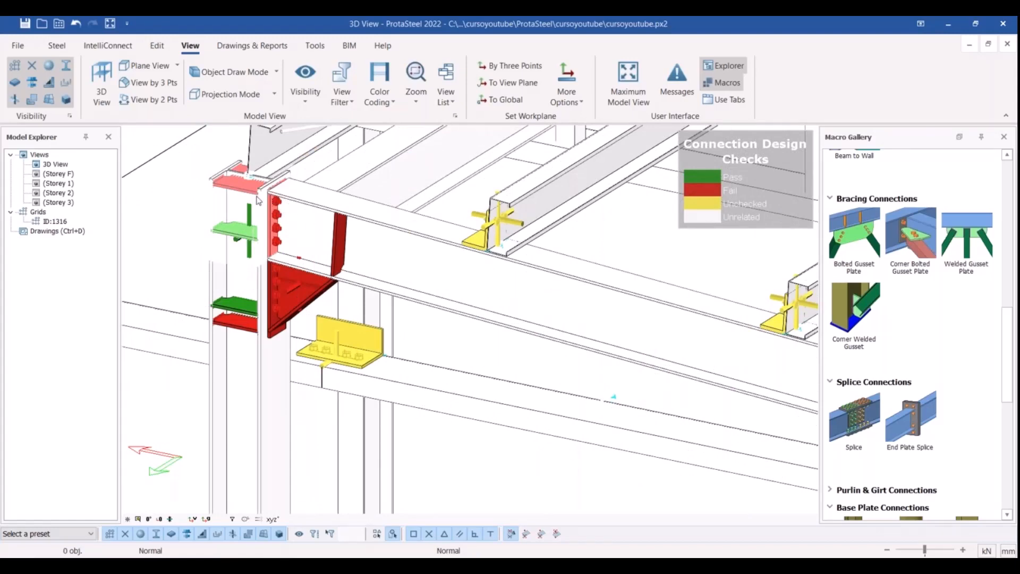
scroll(278, 200, up, 1)
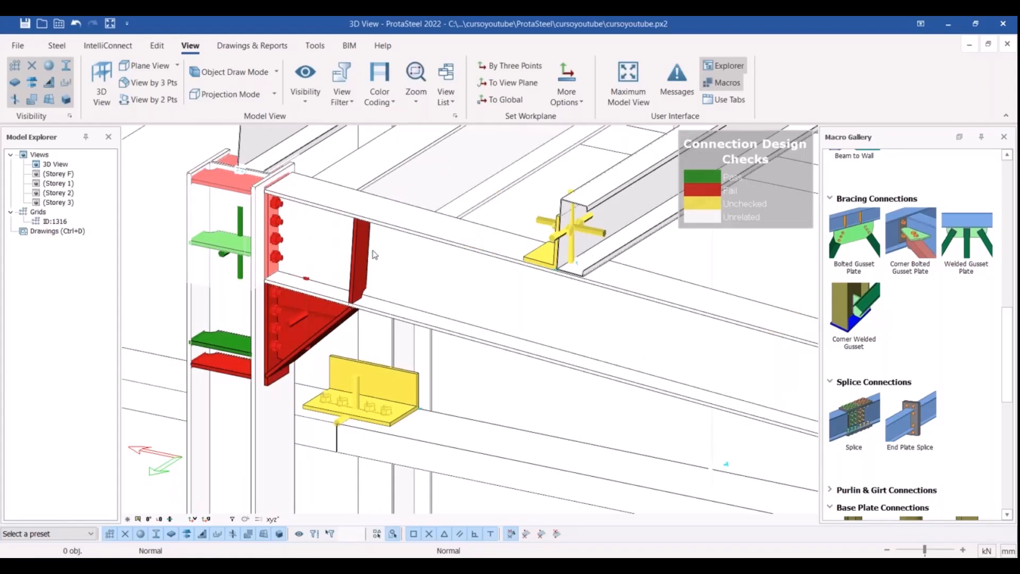
scroll(290, 251, down, 1)
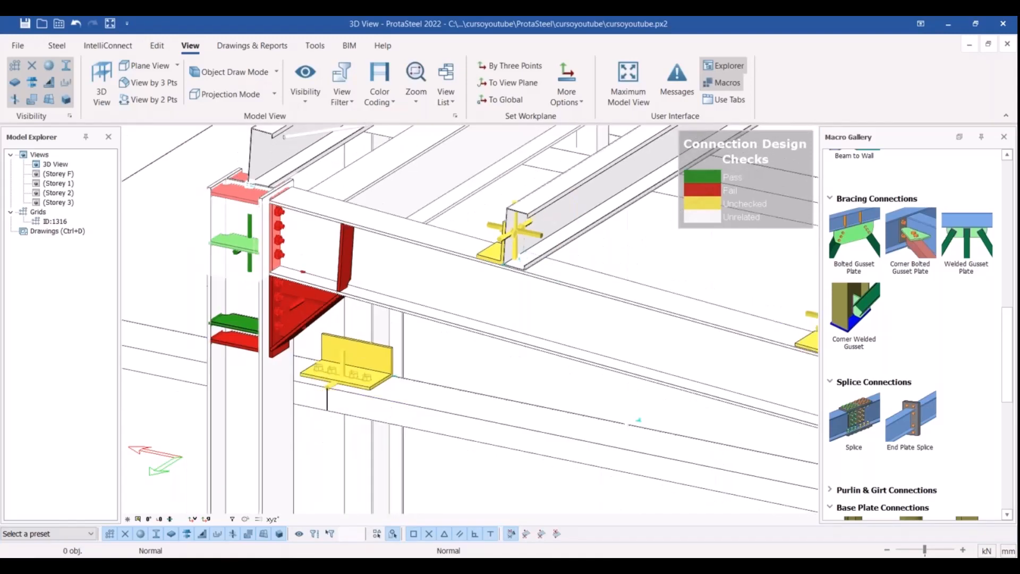
scroll(520, 284, down, 2)
scroll(520, 284, up, 1)
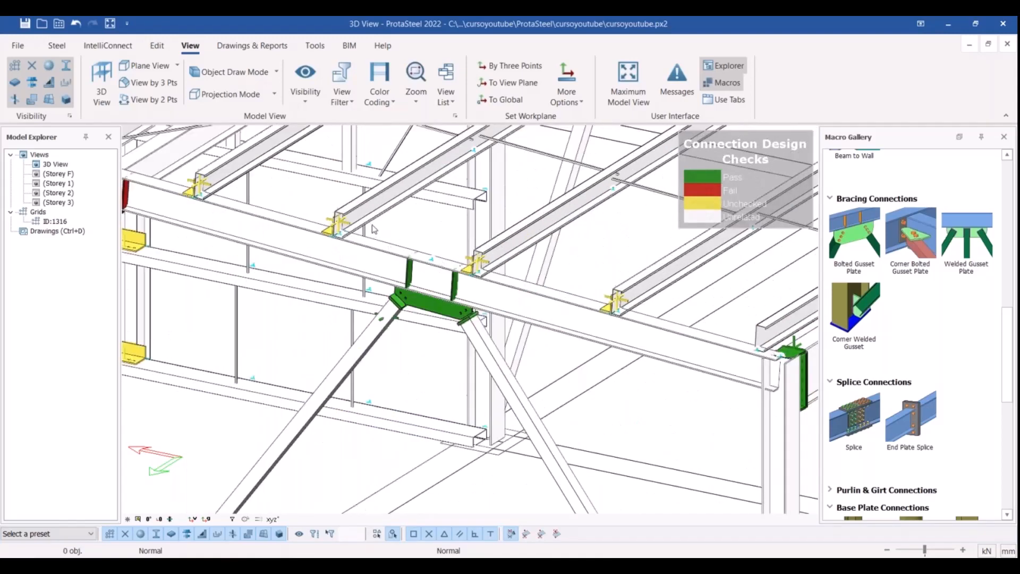
click(435, 308)
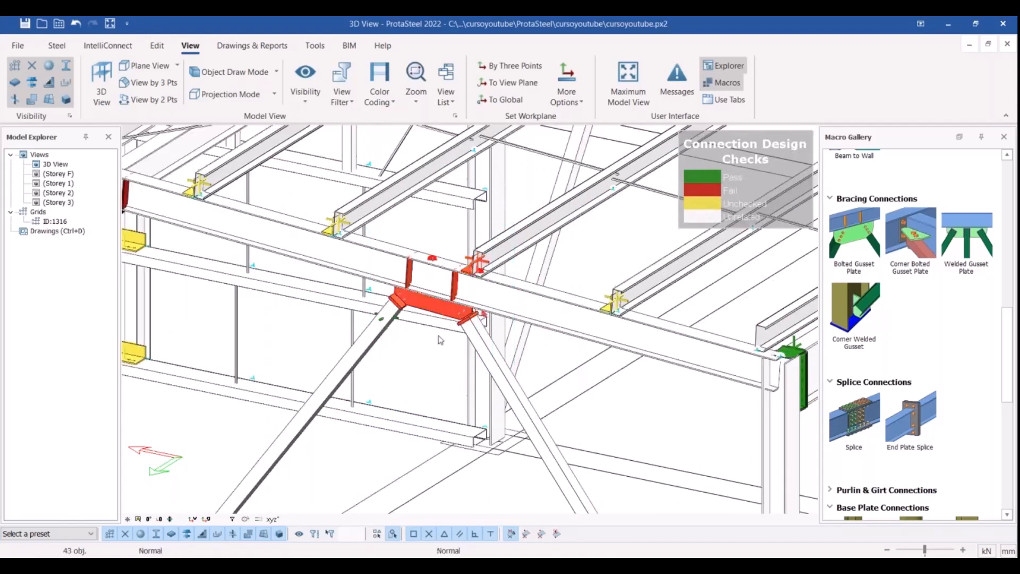
click(523, 329)
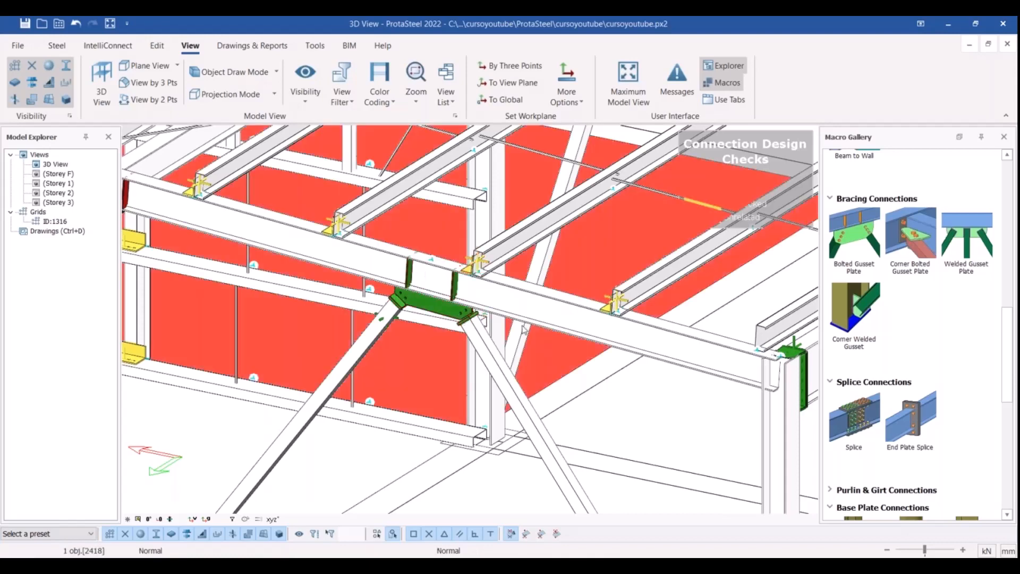
scroll(523, 330, down, 1)
scroll(523, 330, down, 3)
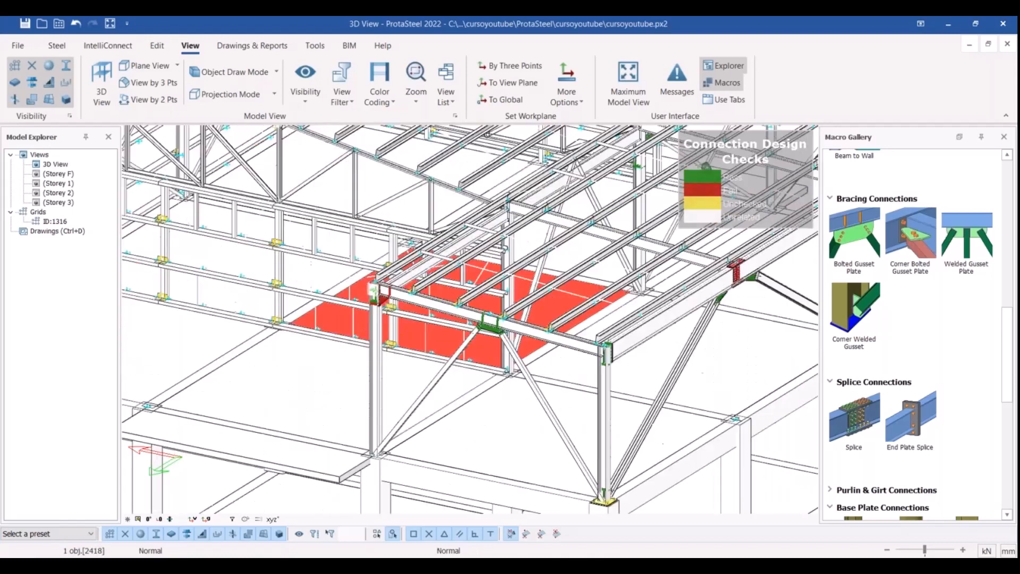
scroll(524, 330, down, 3)
key(Escape)
middle_drag(524, 330, 474, 341)
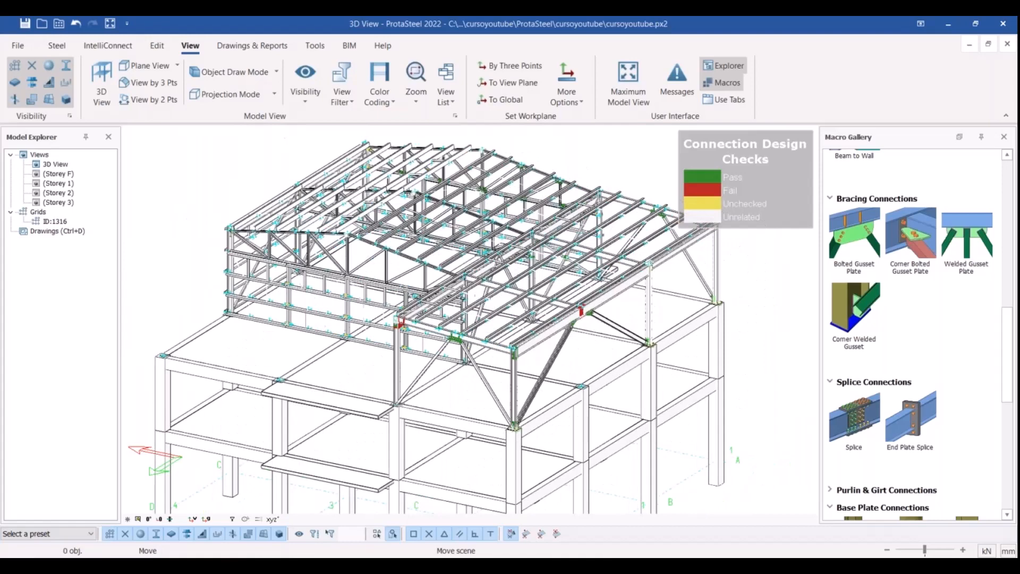
- Select the bolted gusset plate connection under the roof beam and look through the commands available for it
scroll(473, 340, up, 6)
click(518, 423)
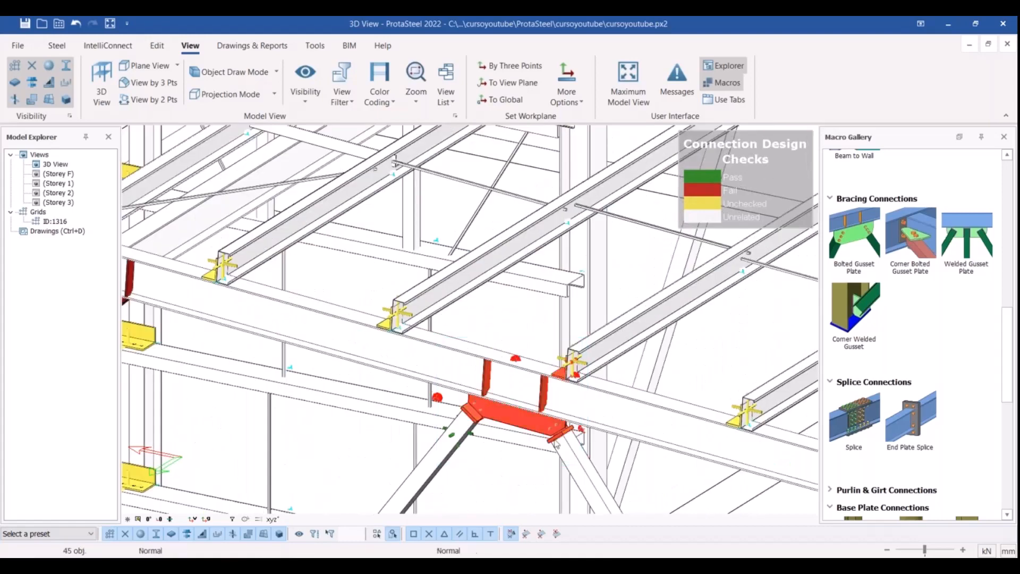
right_click(518, 423)
mouse_move(556, 361)
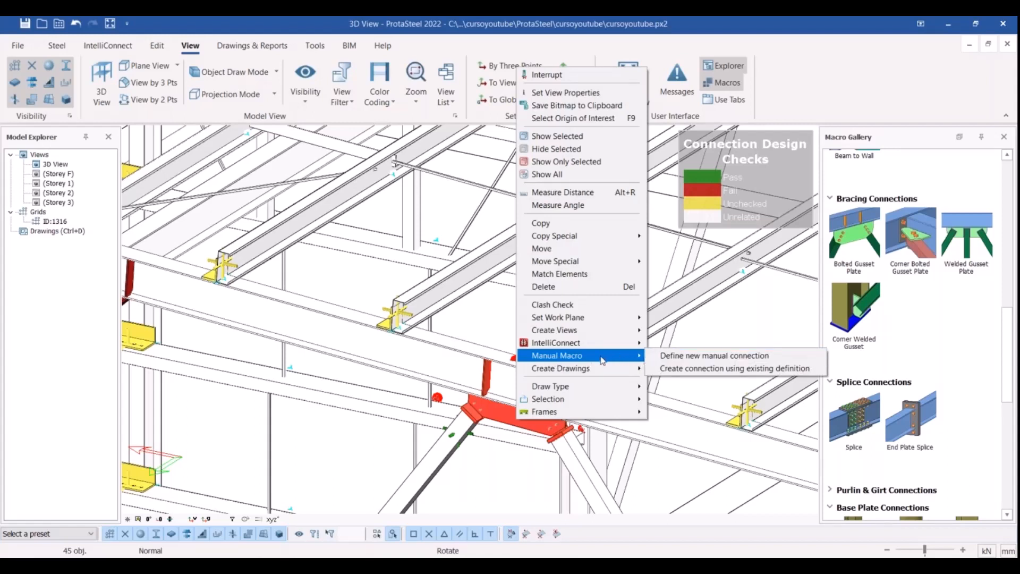
mouse_move(520, 319)
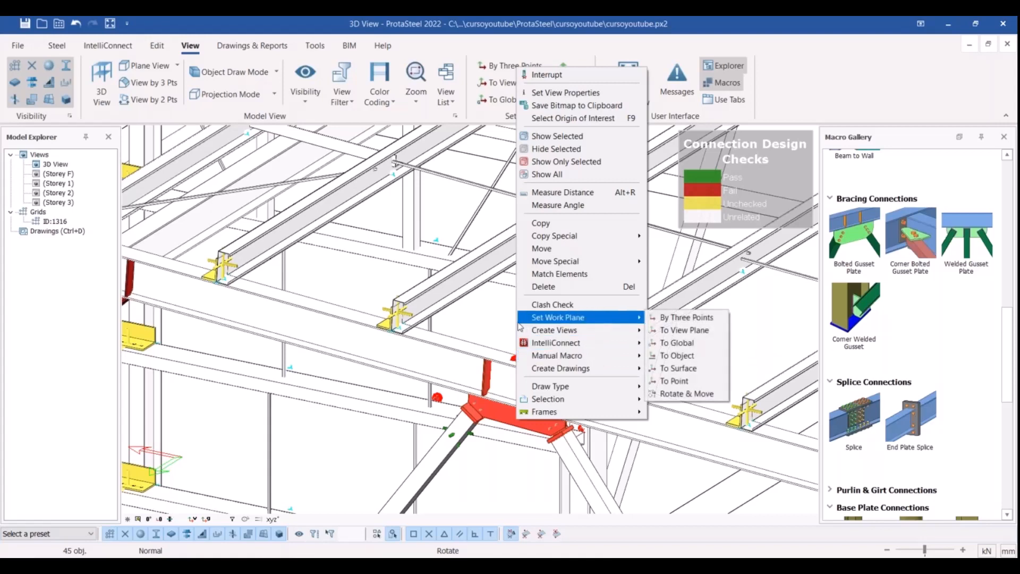
click(394, 332)
scroll(390, 332, down, 1)
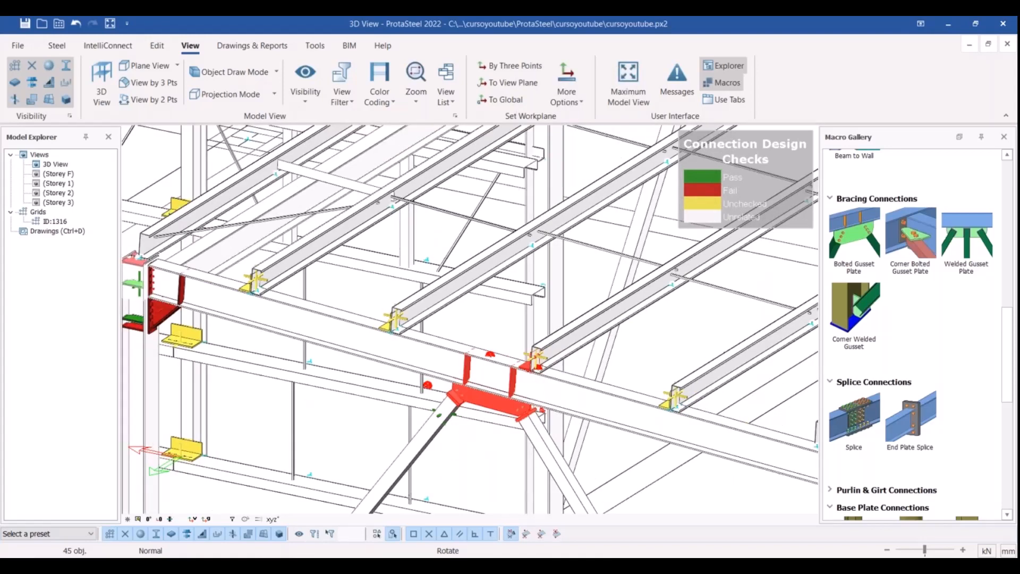
- Turn off the Connection Design Ratio Coloring and view the whole building in its normal colours
scroll(391, 332, down, 5)
click(380, 85)
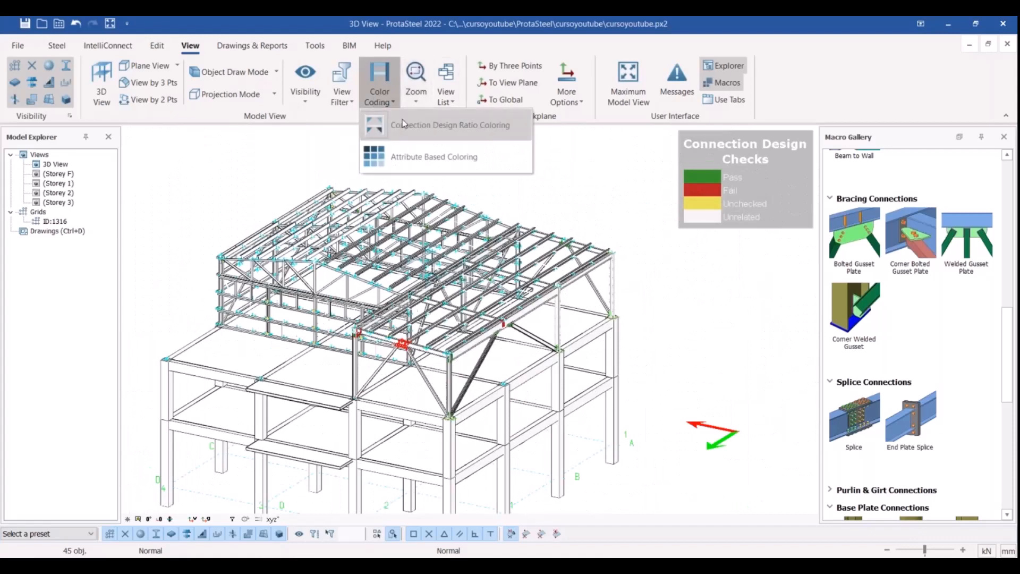
click(402, 119)
scroll(695, 313, down, 3)
middle_drag(695, 313, 424, 353)
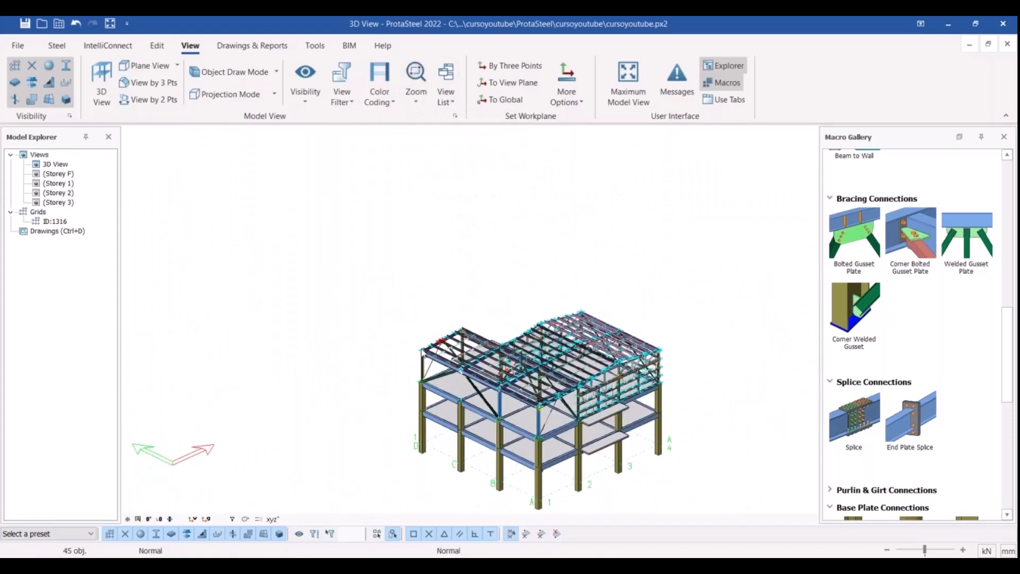
- Generate the default connection design report for the bolted gusset plate under the roof beam and open the report document in Word
scroll(424, 351, up, 5)
scroll(466, 409, up, 4)
drag(352, 293, 351, 319)
drag(509, 167, 632, 266)
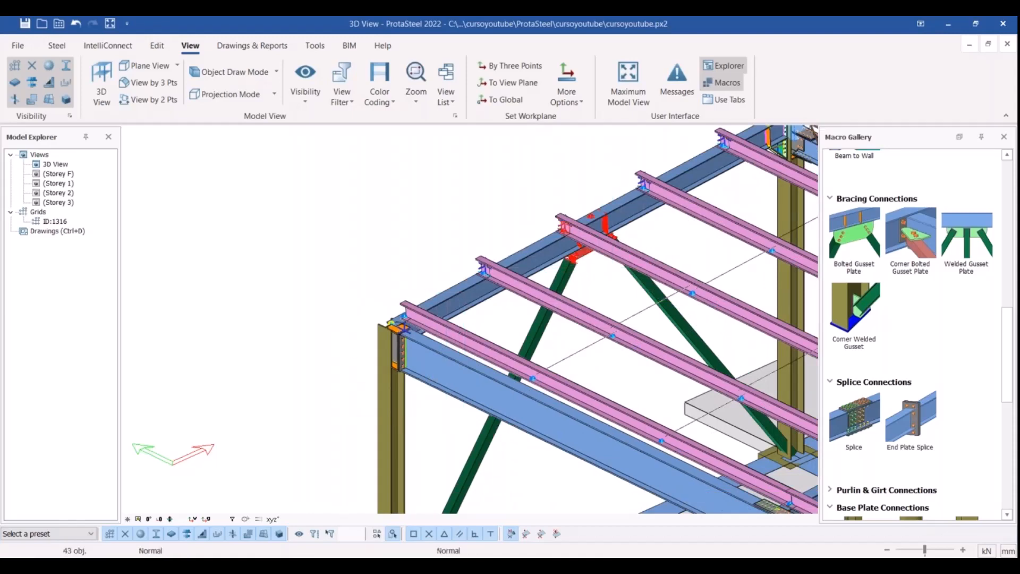
scroll(611, 236, up, 4)
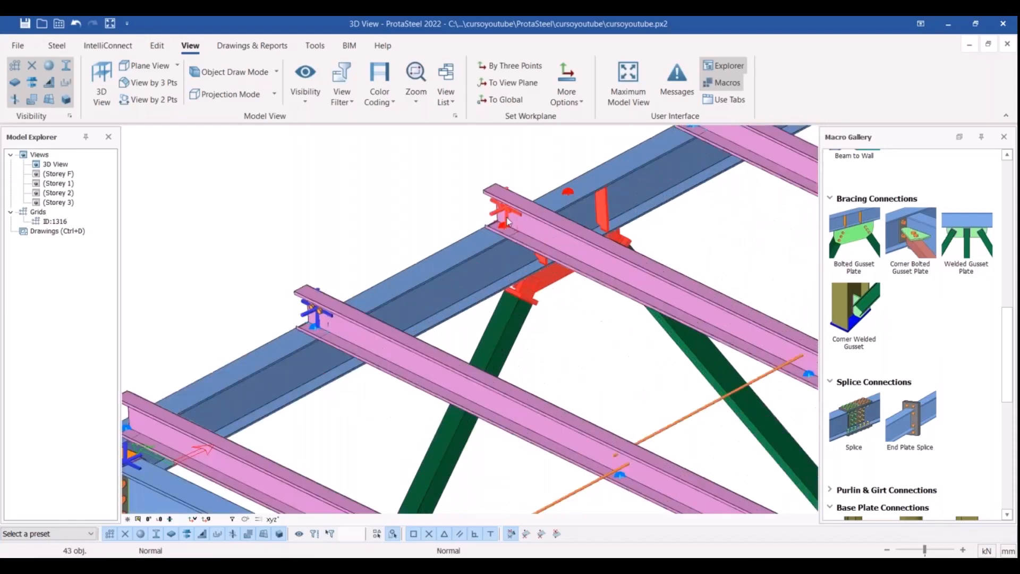
right_click(604, 221)
click(510, 264)
scroll(510, 265, down, 1)
right_drag(510, 265, 417, 279)
scroll(417, 279, up, 5)
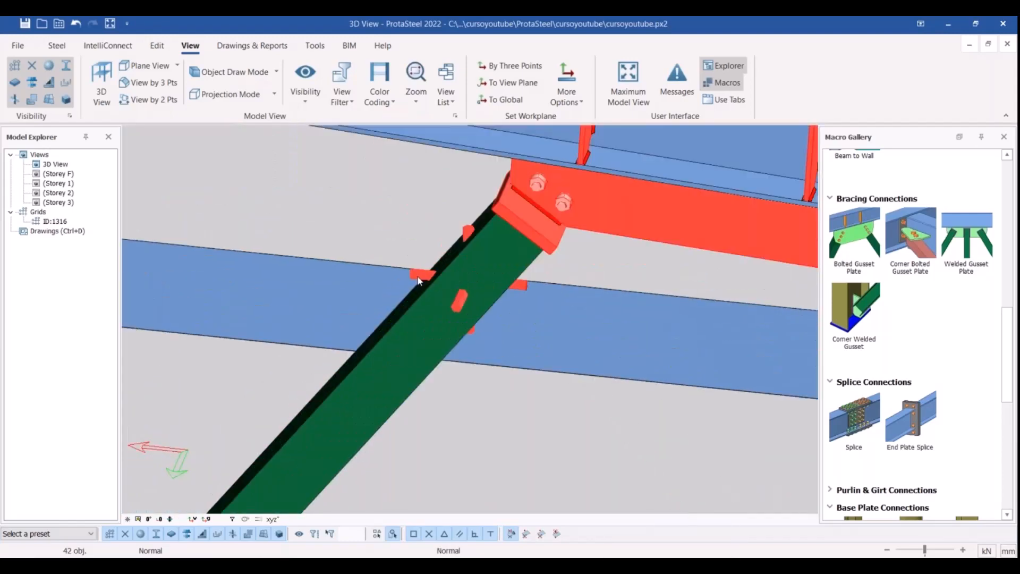
right_click(417, 277)
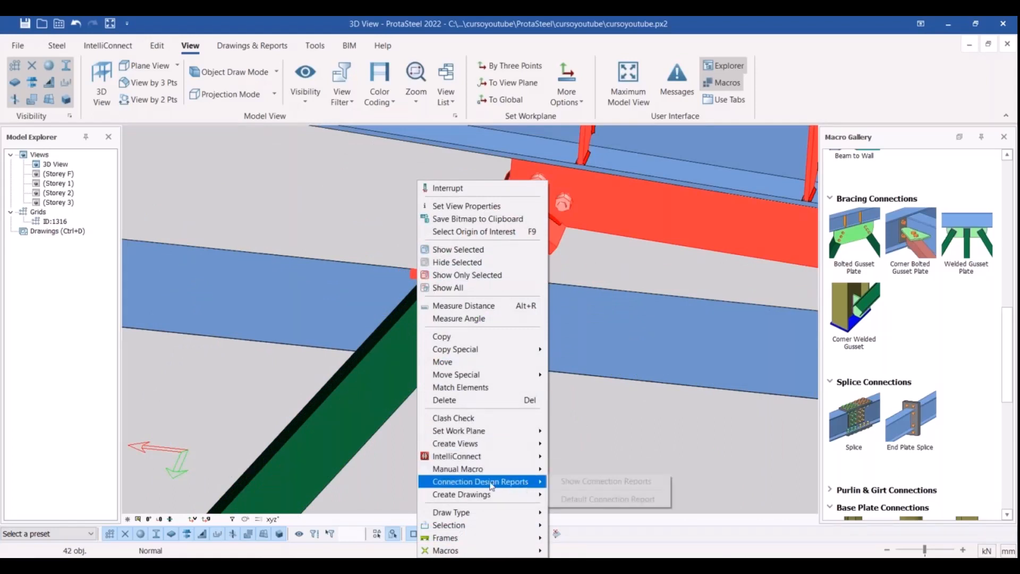
mouse_move(435, 485)
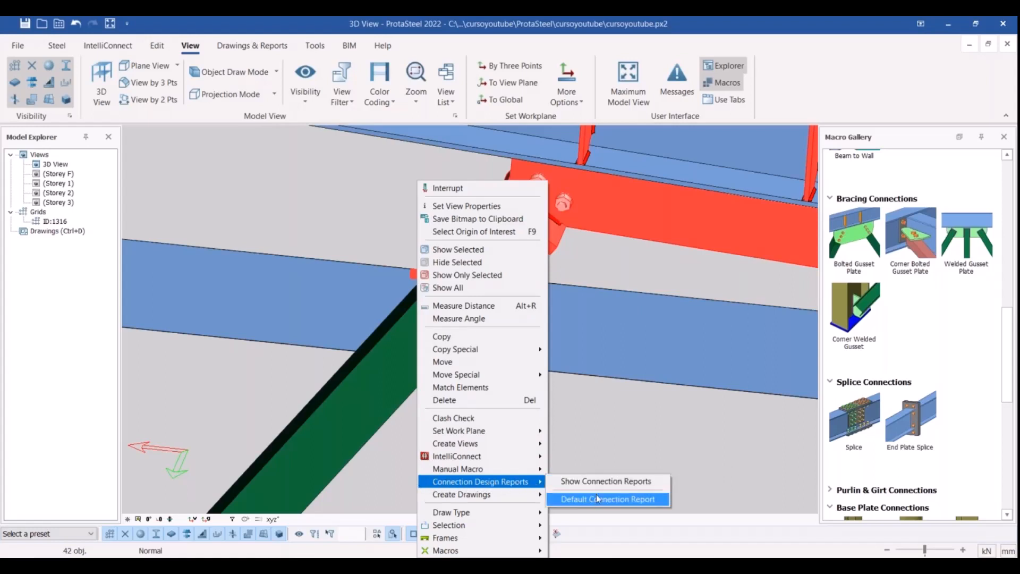
click(572, 500)
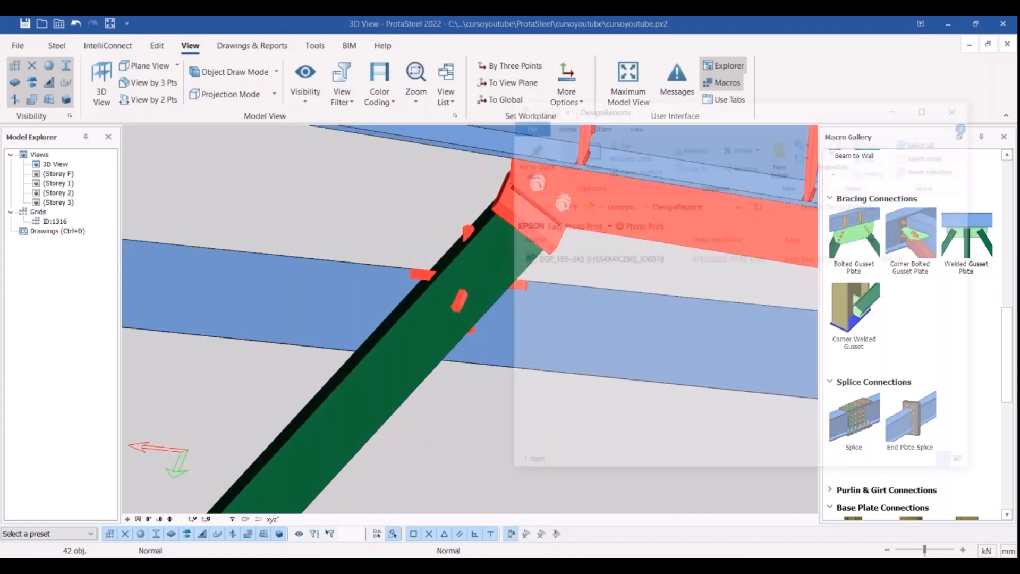
double_click(567, 258)
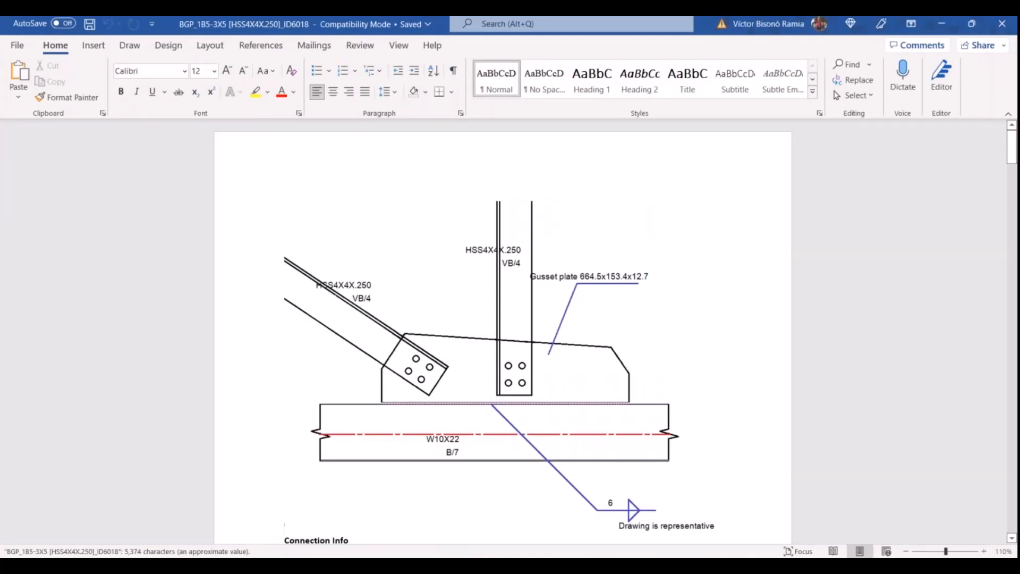
- Skim the gusset plate report from the connection drawing through the member data to the weld, plate and bolt checks
scroll(555, 310, down, 7)
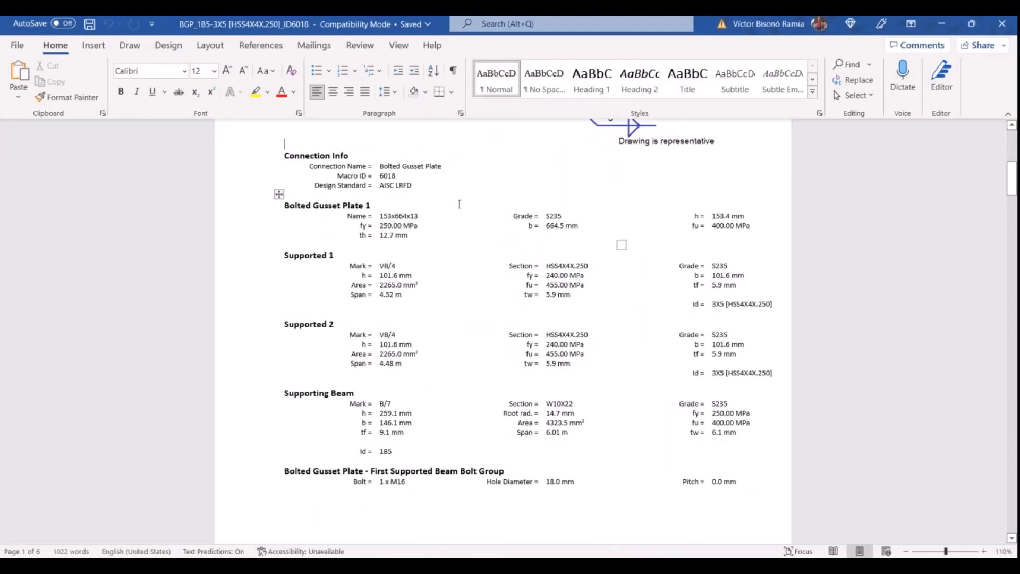
scroll(546, 235, down, 5)
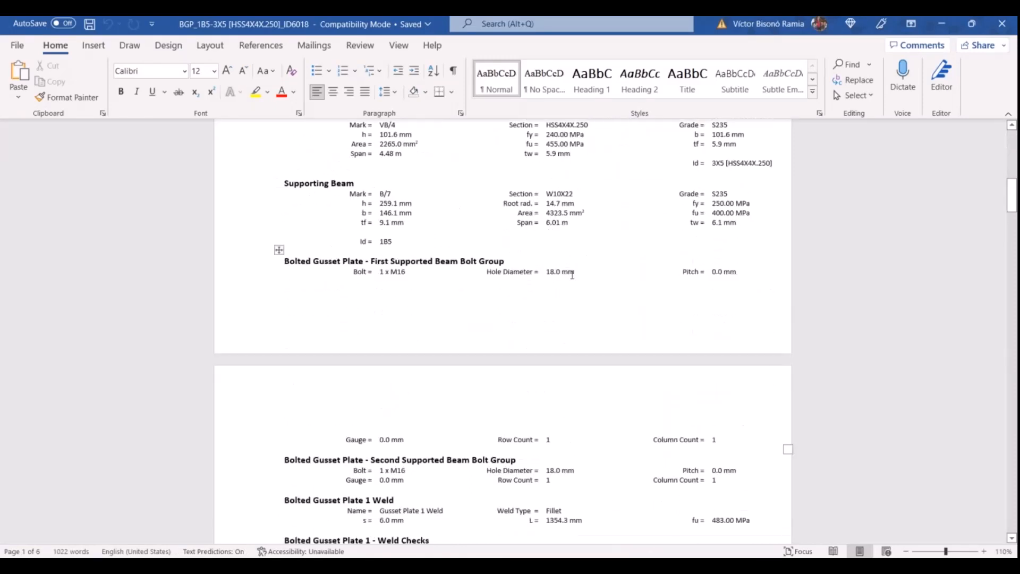
scroll(576, 287, down, 12)
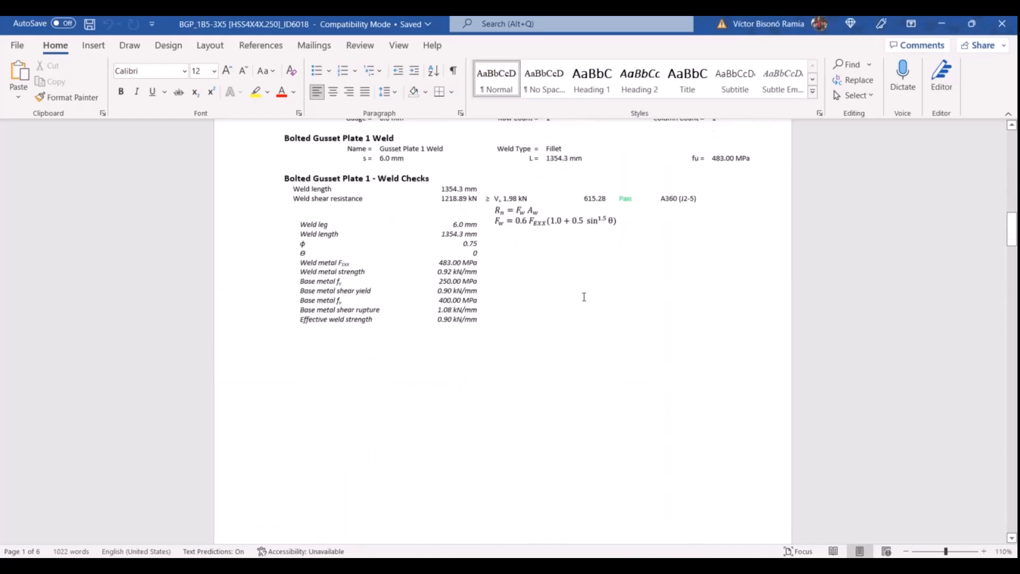
scroll(583, 306, down, 15)
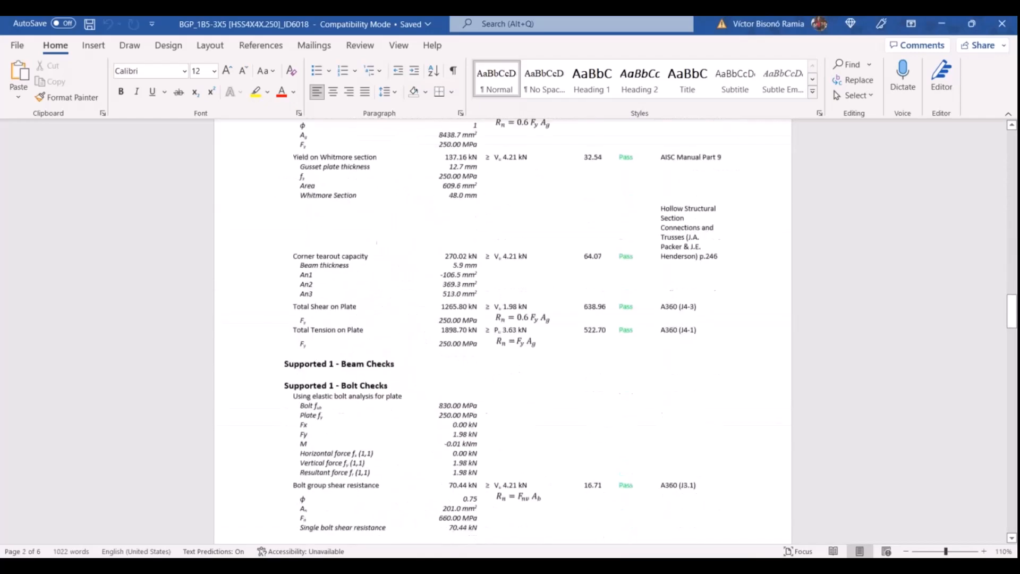
scroll(598, 344, up, 5)
scroll(598, 344, up, 15)
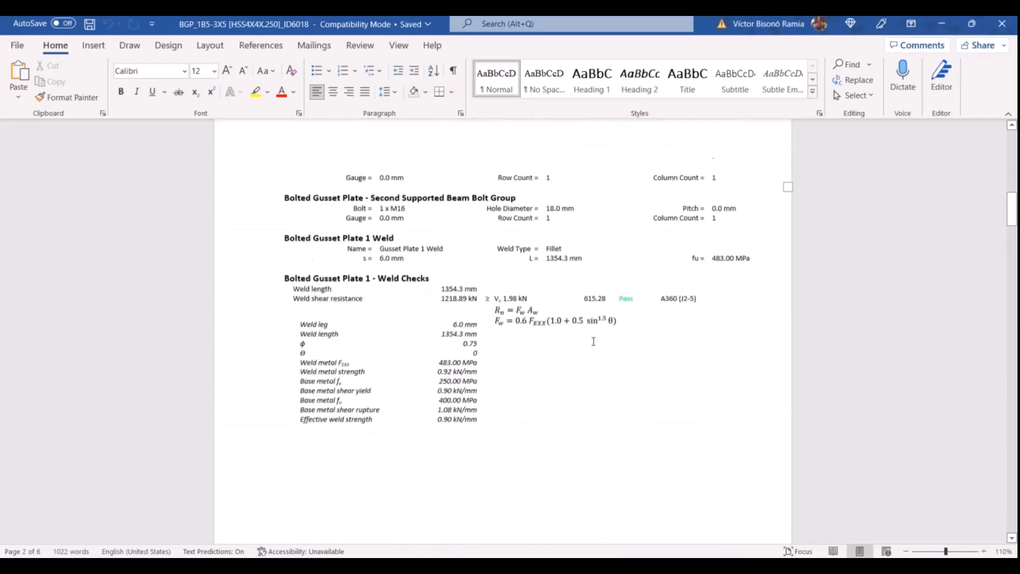
scroll(587, 348, down, 8)
scroll(583, 353, up, 8)
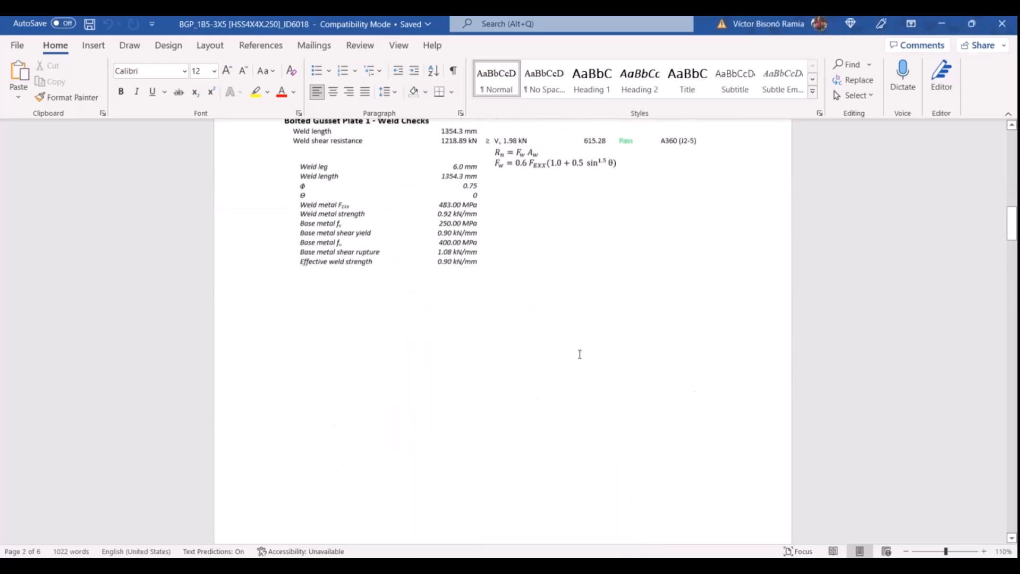
- Read the report's connection drawing, plate and member properties, bolt group data and Bolted Gusset Plate 1 weld checks
scroll(579, 353, up, 6)
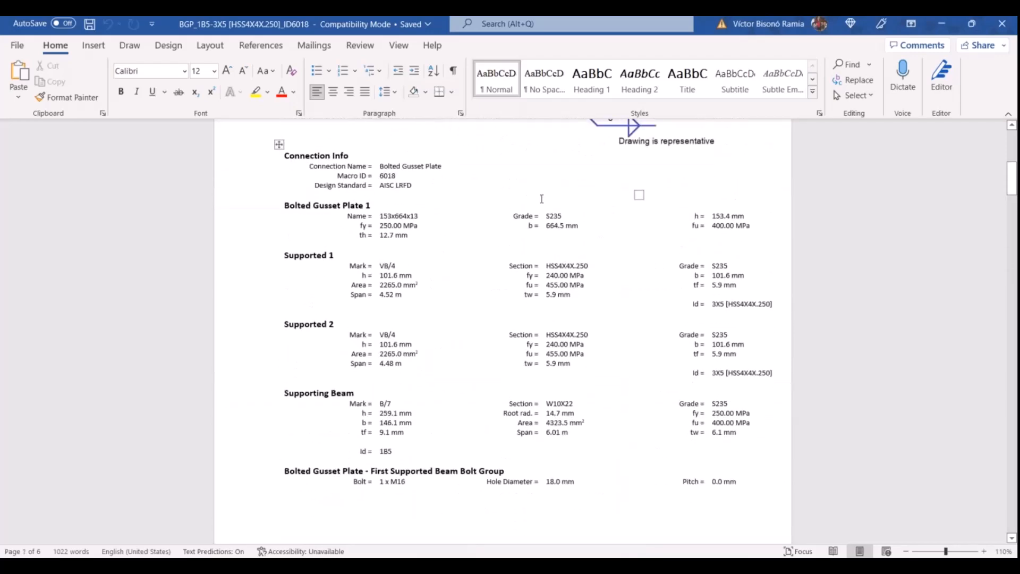
scroll(606, 260, up, 5)
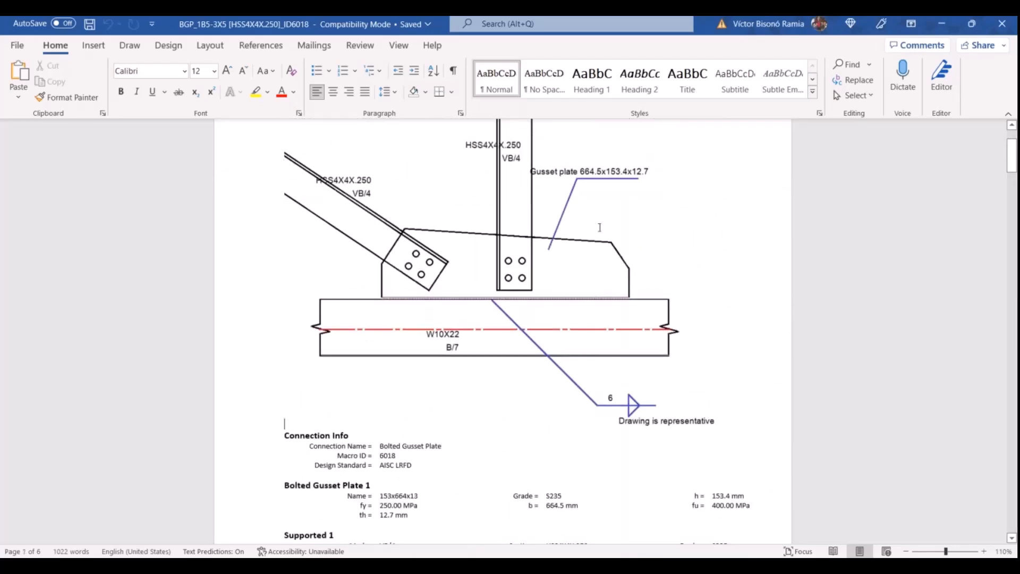
scroll(421, 280, down, 8)
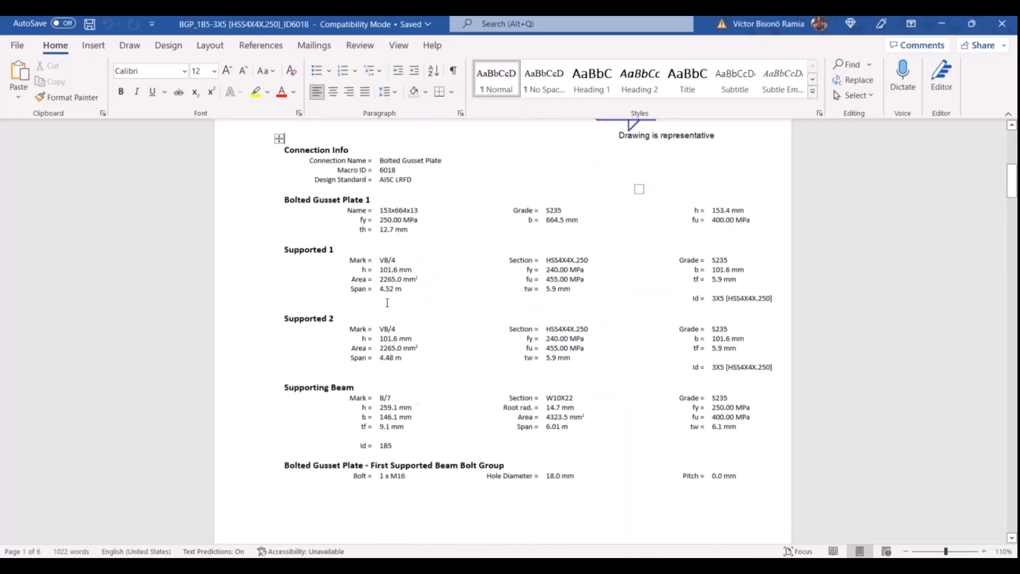
scroll(512, 357, down, 7)
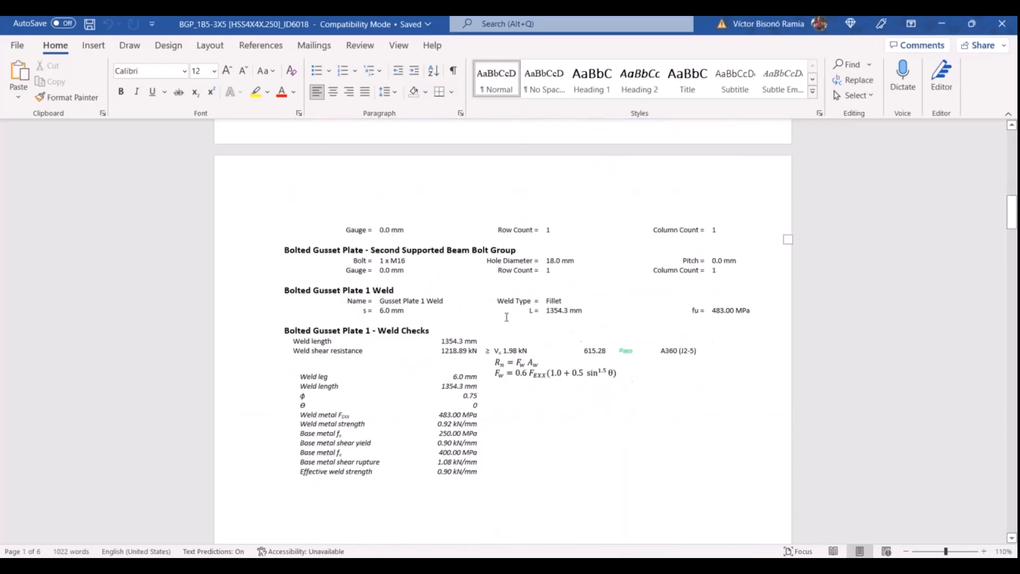
scroll(506, 317, down, 3)
scroll(506, 316, up, 4)
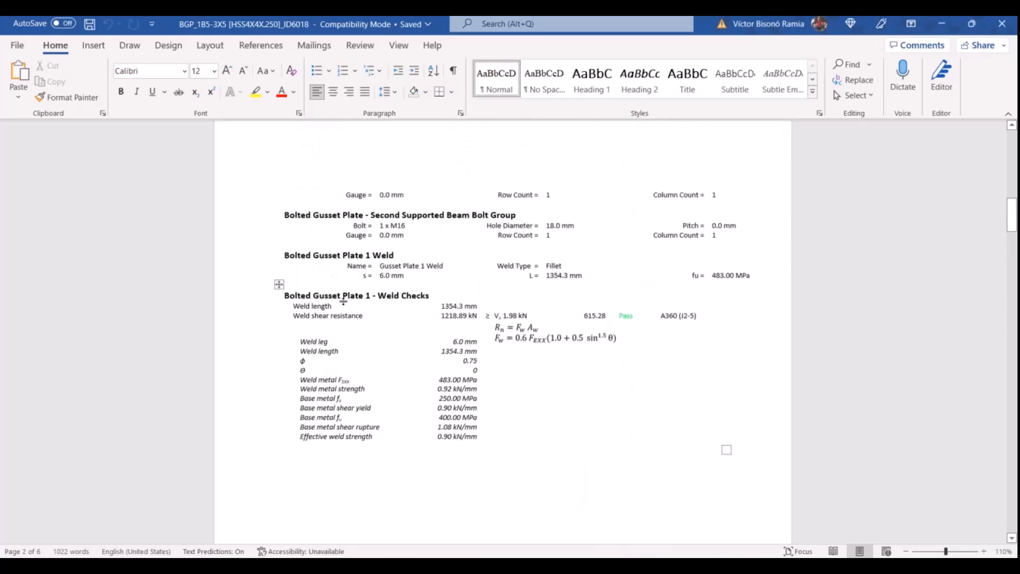
scroll(594, 236, down, 5)
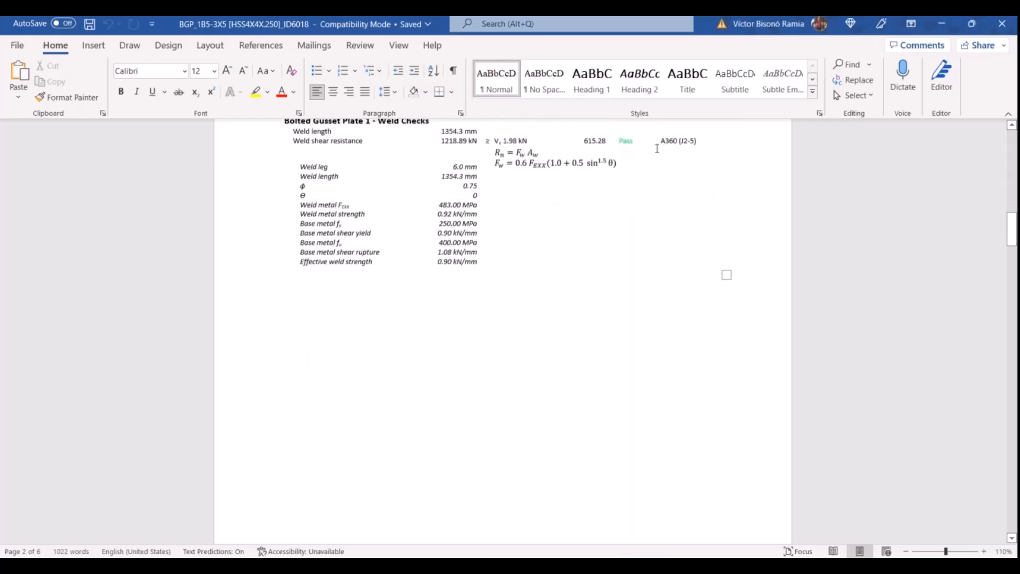
- Examine the Supported 1 detail drawing with its plate and bolt checks and code references, and close the report to return to ProtaSteel
scroll(468, 250, down, 10)
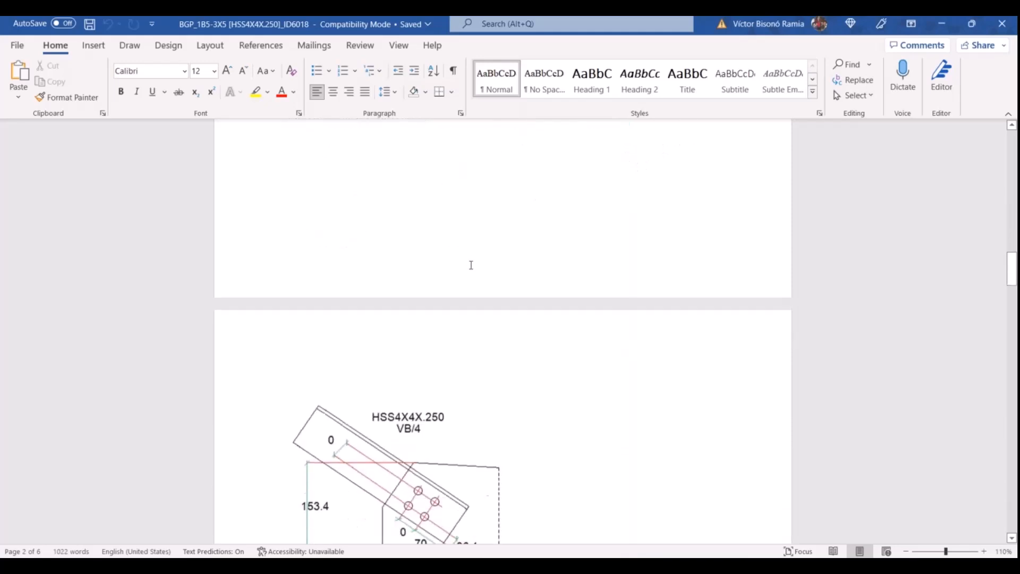
scroll(471, 265, down, 7)
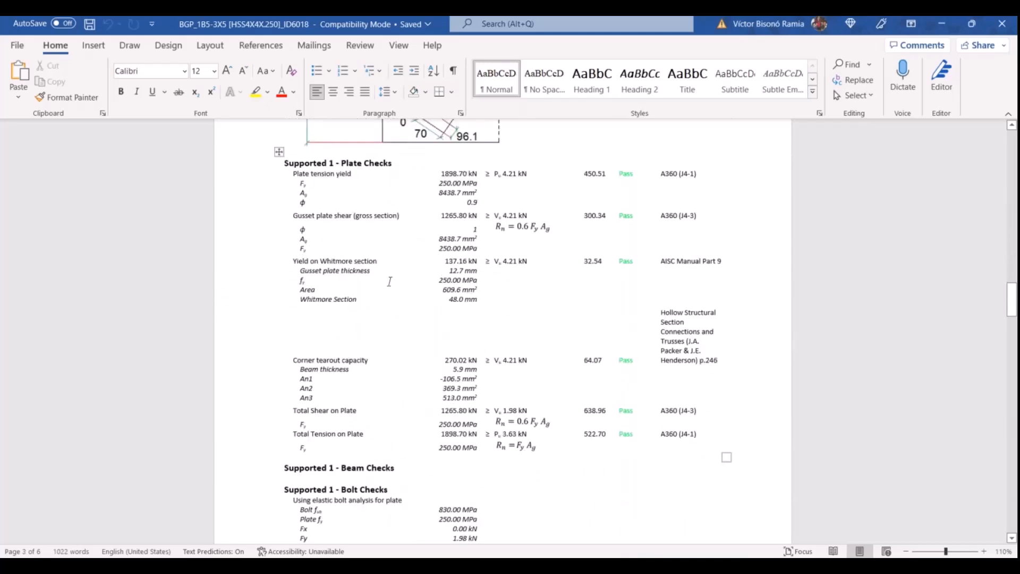
scroll(627, 404, down, 6)
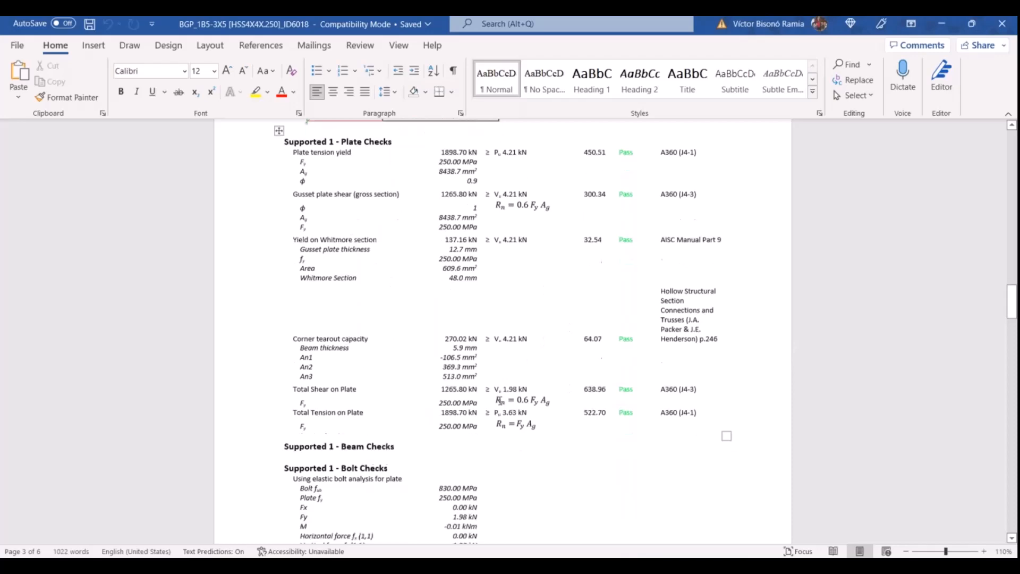
scroll(644, 392, down, 9)
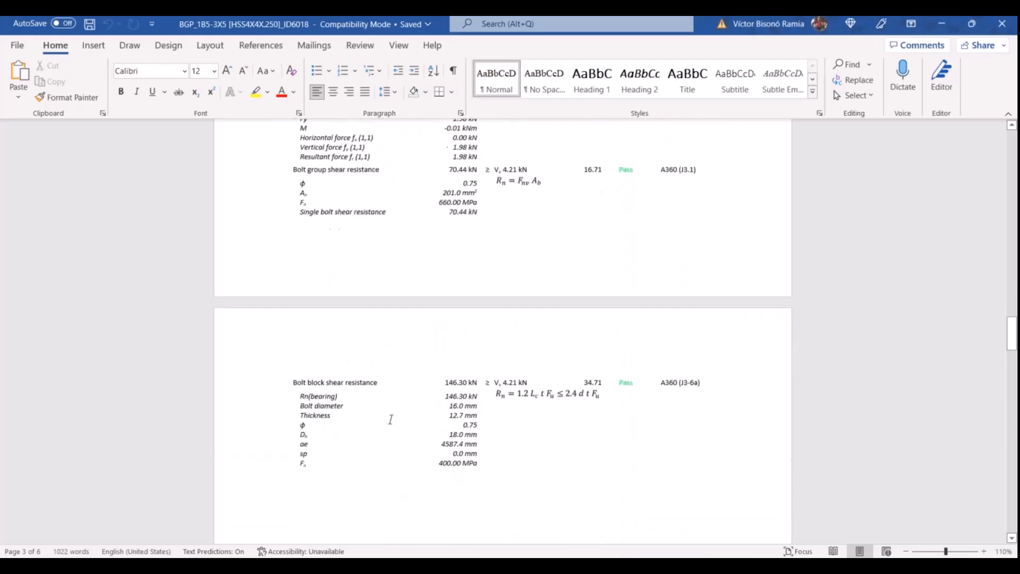
scroll(686, 391, up, 20)
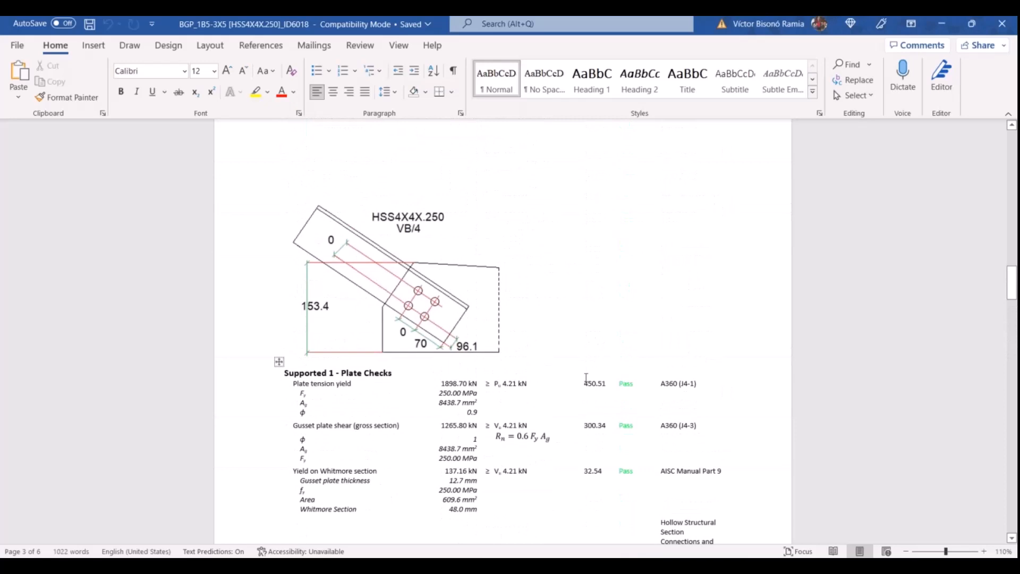
scroll(467, 367, up, 14)
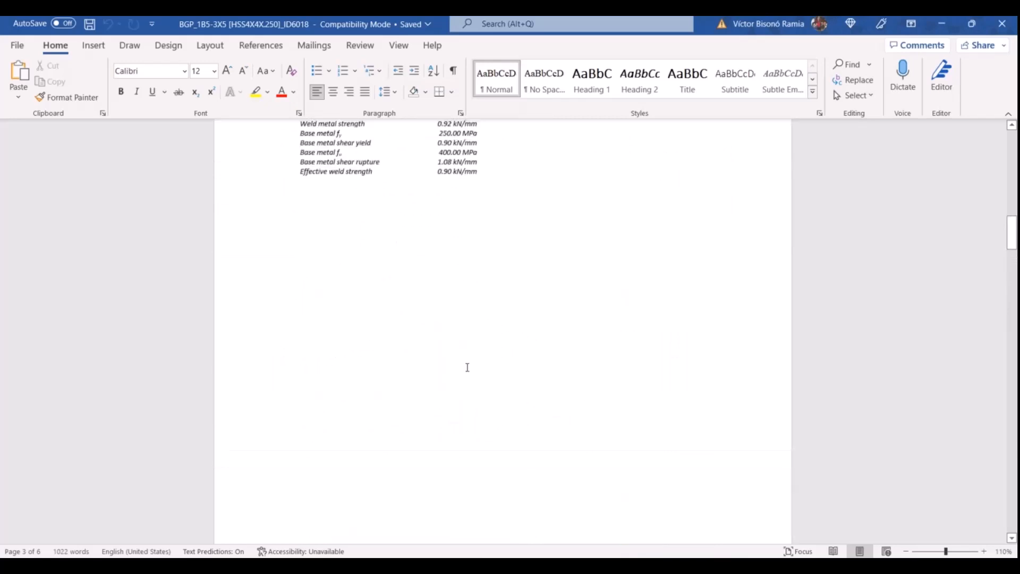
scroll(467, 367, down, 12)
scroll(438, 344, down, 4)
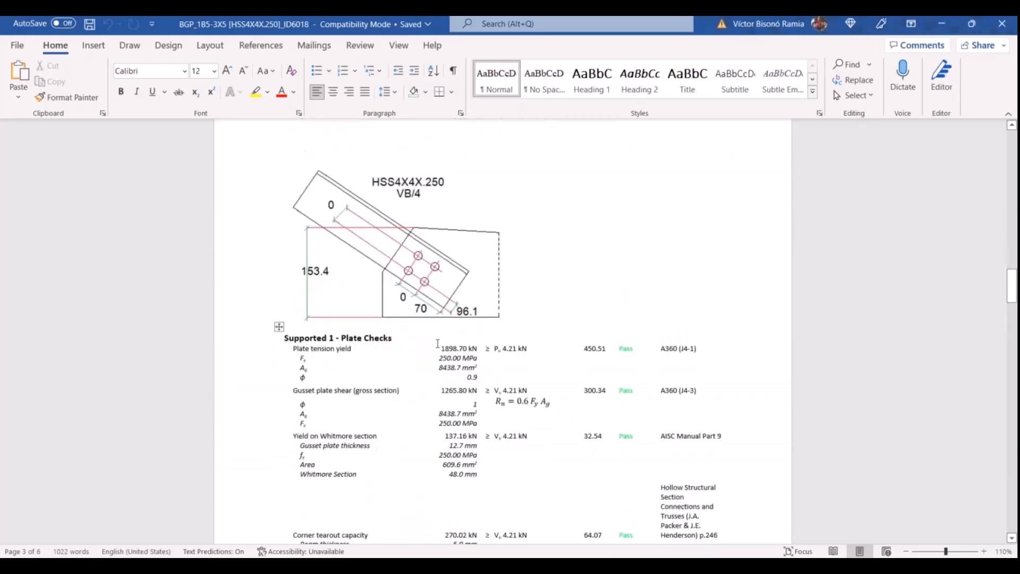
click(301, 359)
double_click(304, 369)
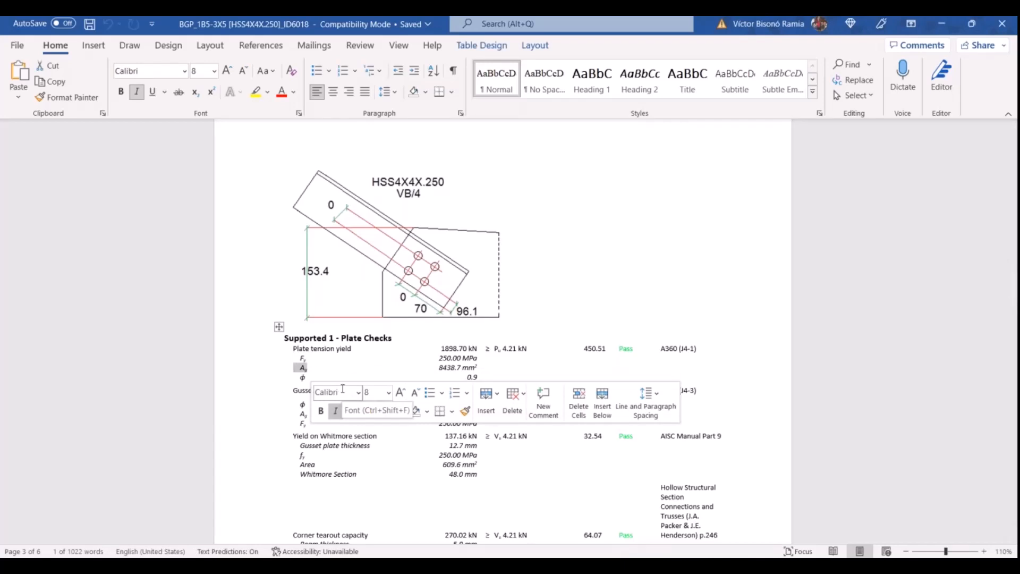
click(554, 306)
scroll(554, 305, up, 8)
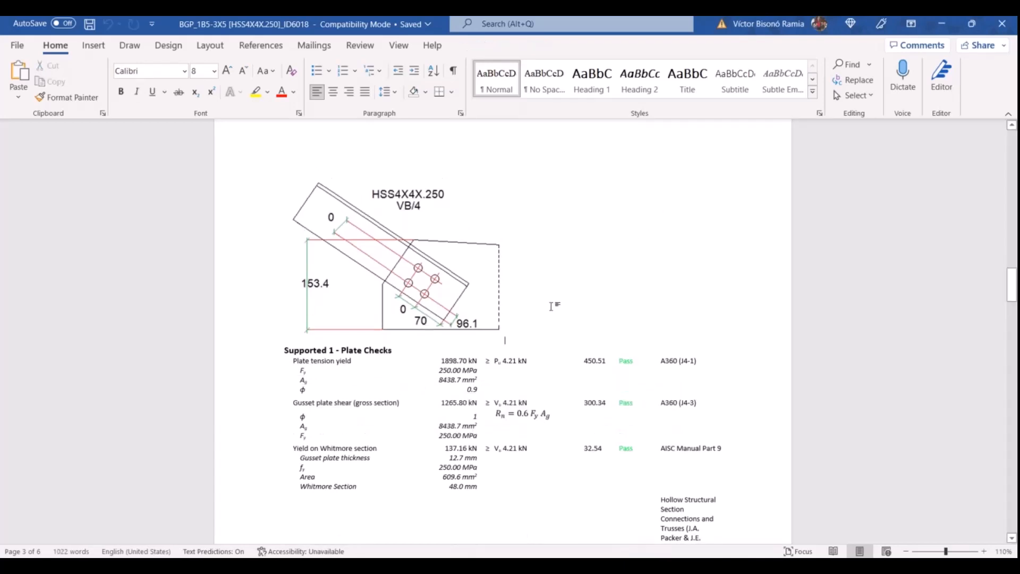
scroll(503, 329, up, 10)
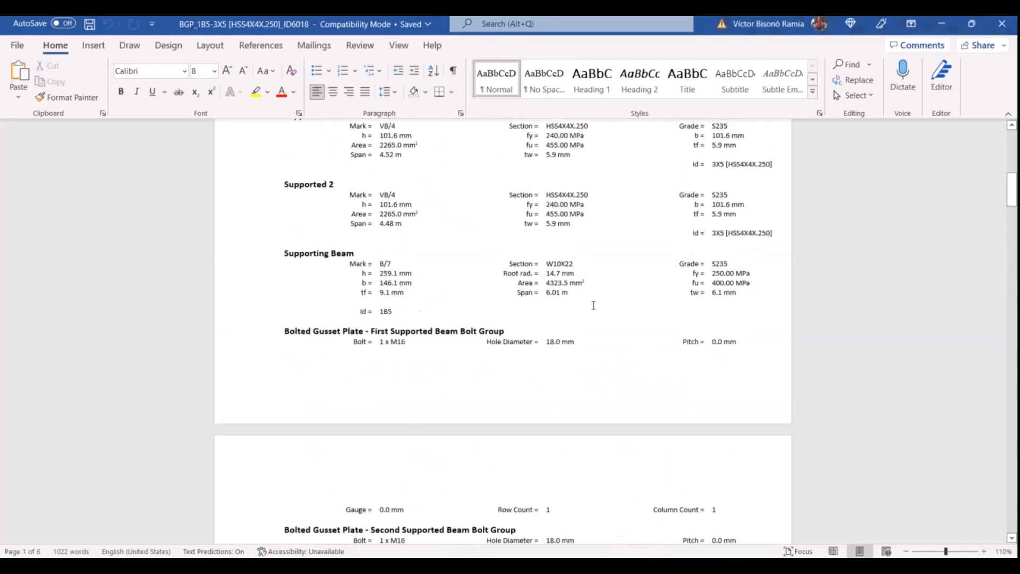
click(991, 32)
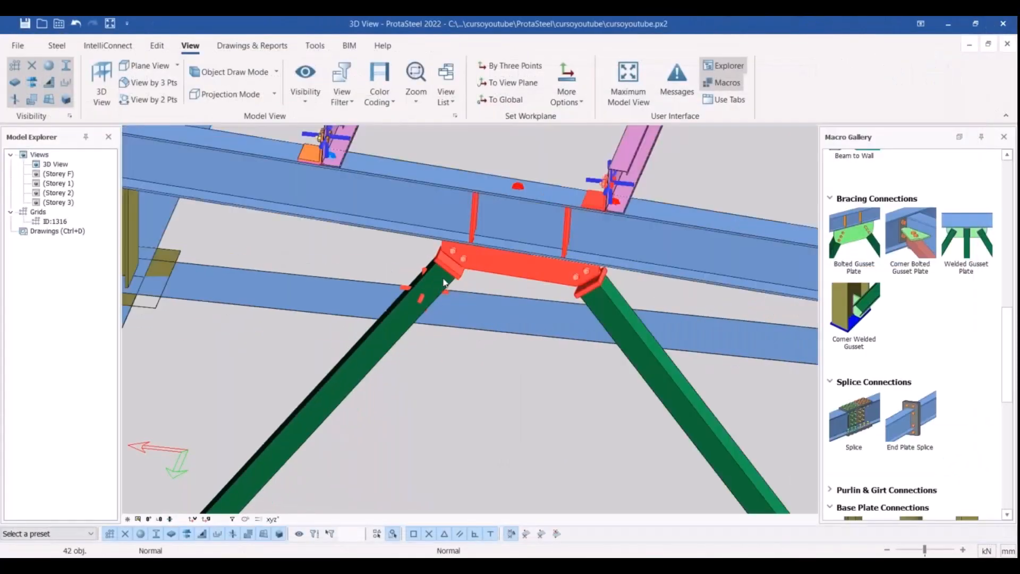
- Clear the selection and examine the brace gusset plate under the roof beam together with the neighbouring haunched column connection
scroll(540, 281, up, 5)
scroll(448, 287, down, 8)
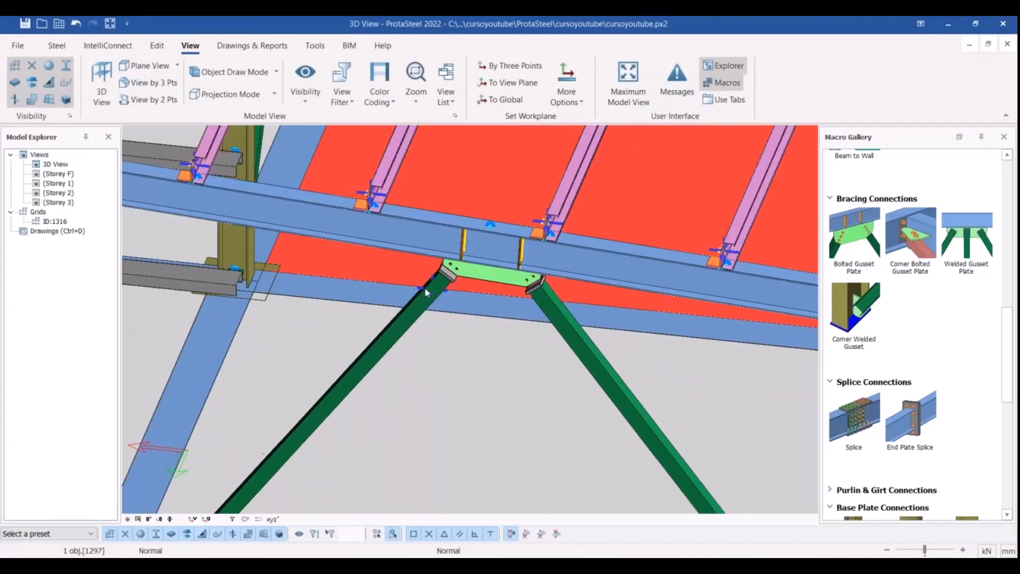
scroll(481, 290, down, 3)
ctrl+middle_drag(651, 321, 746, 282)
click(746, 282)
scroll(602, 296, up, 6)
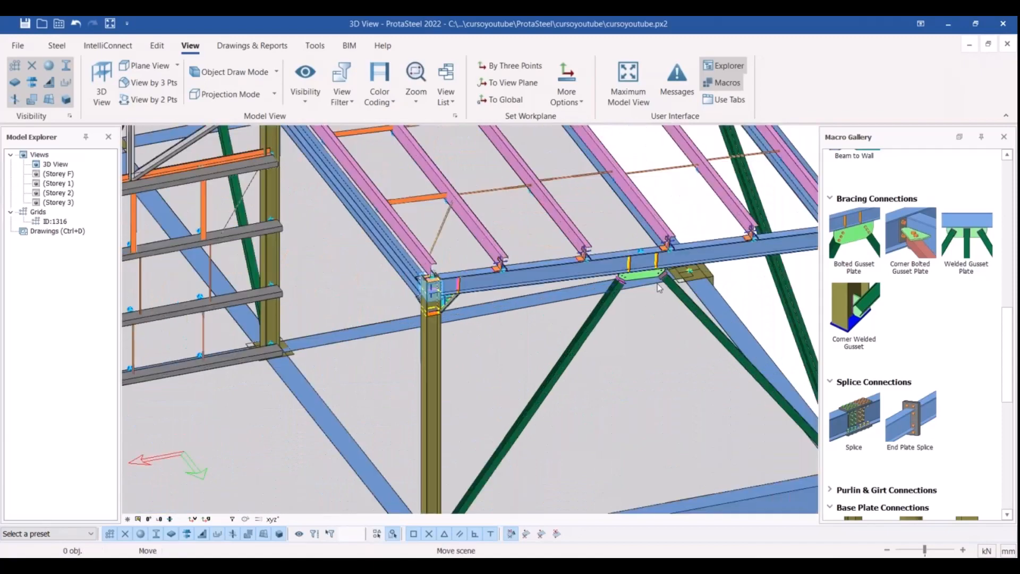
scroll(602, 296, up, 5)
scroll(503, 306, down, 5)
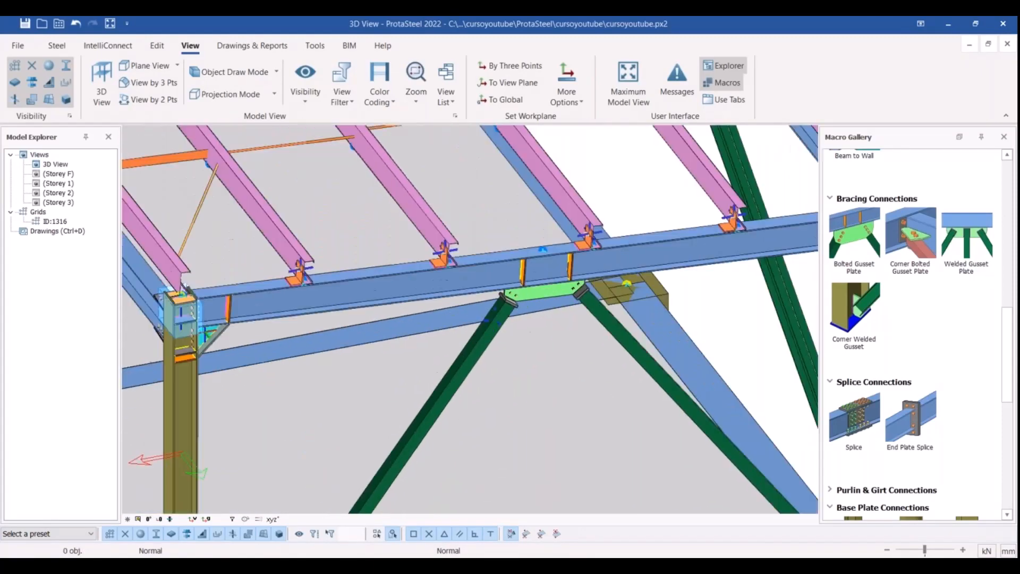
- View the far end of the roof bracing and the side-wall girts with their column connections
ctrl+middle_drag(779, 260, 878, 169)
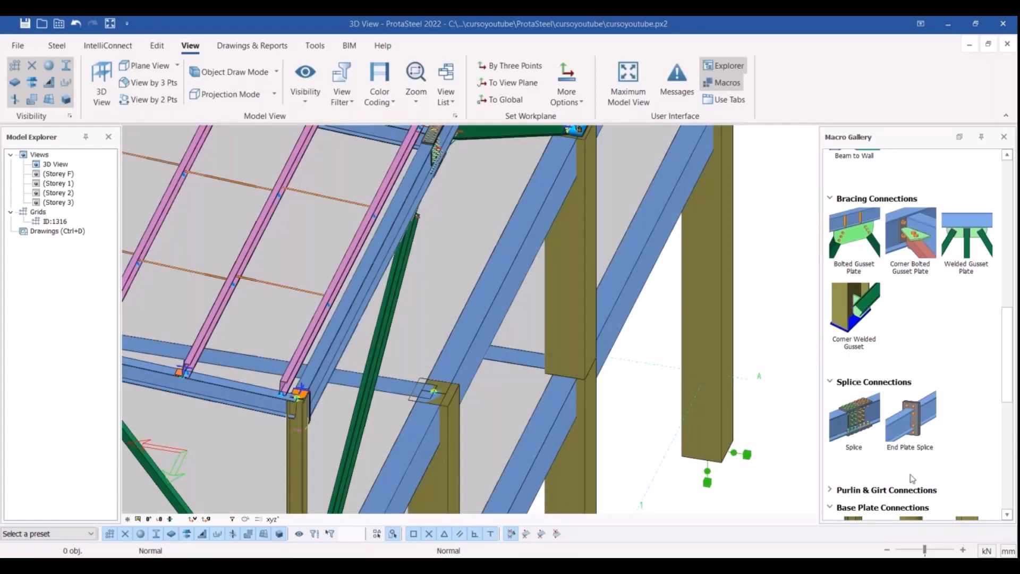
scroll(456, 404, down, 8)
ctrl+middle_drag(456, 393, 439, 434)
scroll(554, 359, up, 10)
scroll(559, 360, down, 5)
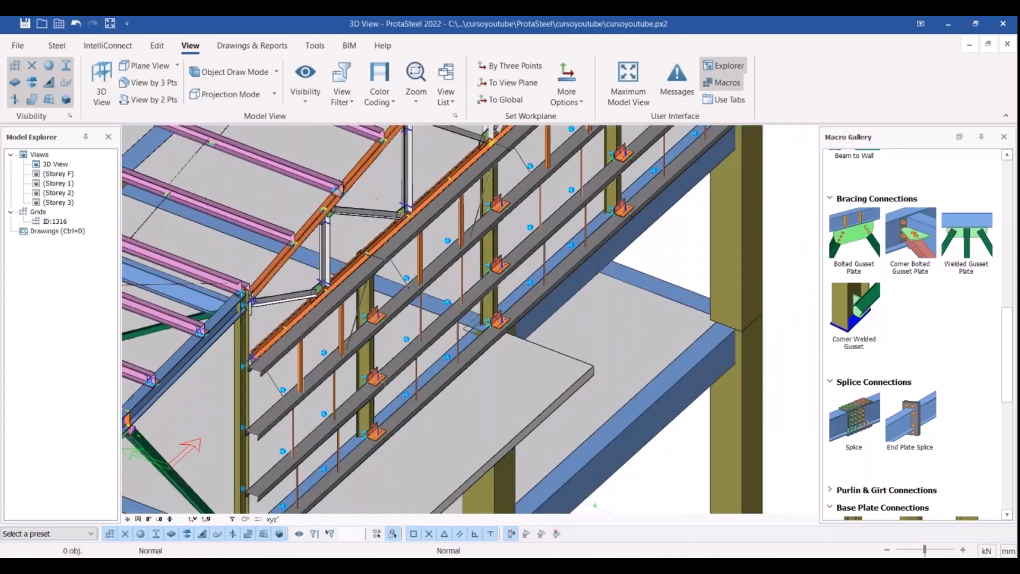
- Hide the upper side-wall girt that covers the joint between the column top and the truss bottom chord
scroll(447, 372, up, 4)
scroll(458, 260, up, 3)
click(457, 260)
right_click(460, 260)
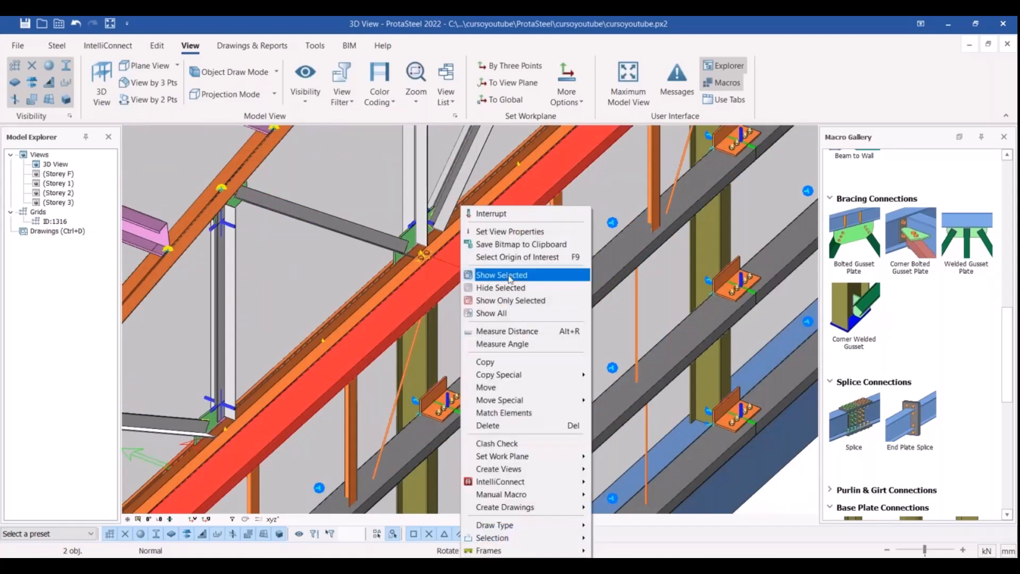
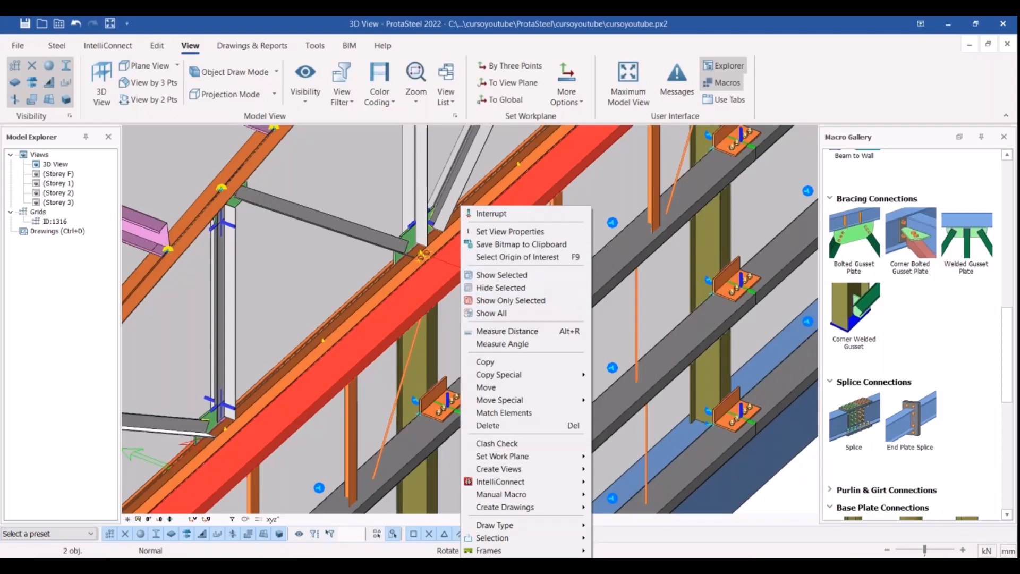
click(491, 288)
scroll(418, 251, up, 5)
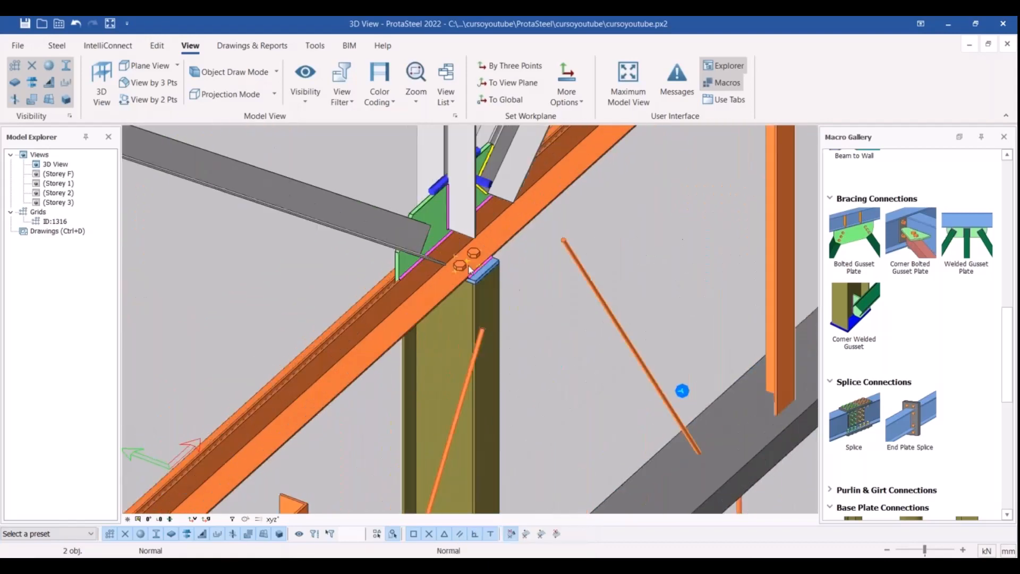
- Examine the bolted cap plate joining the column top to the truss bottom chord from the opposite side
middle_drag(478, 319, 547, 290)
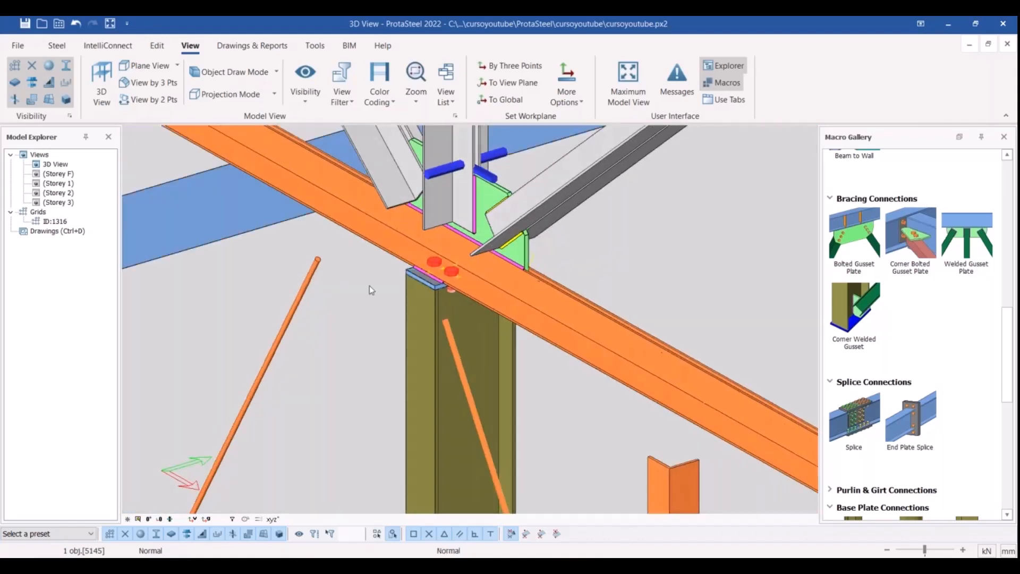
scroll(346, 285, up, 2)
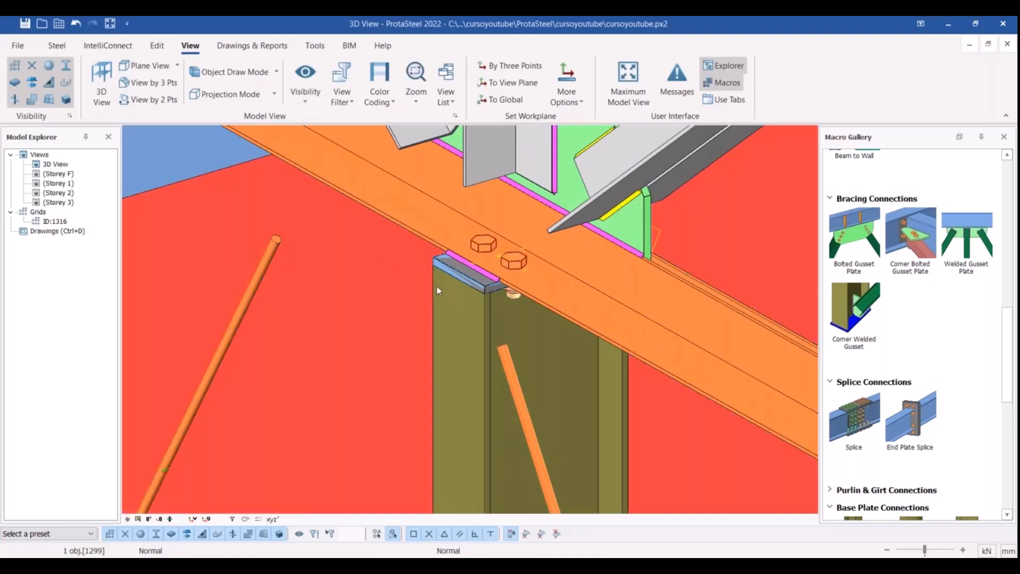
scroll(438, 289, down, 5)
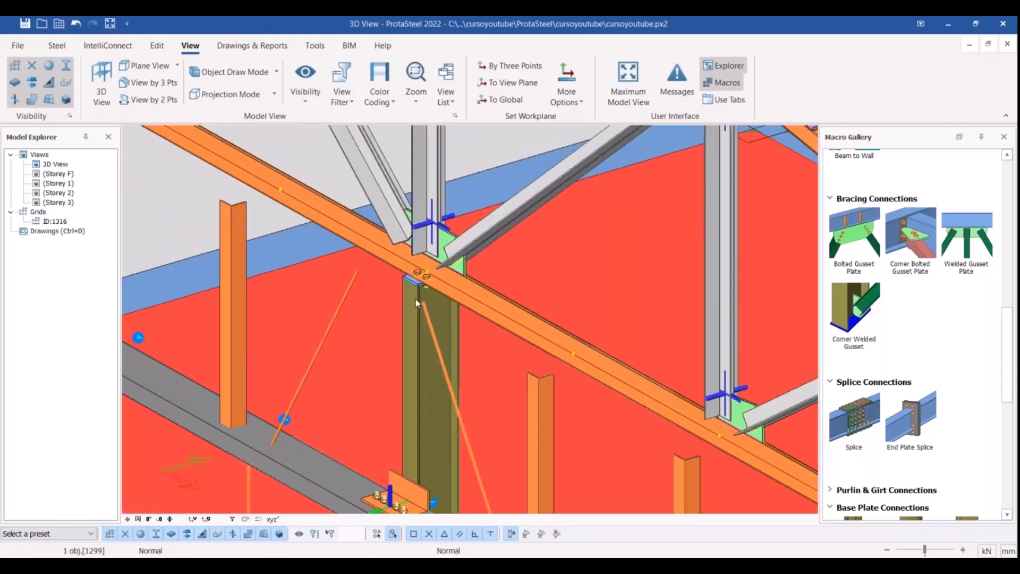
scroll(416, 300, down, 4)
- Examine the gusset plates along the truss's upper and bottom chords, ending at the bolted column-top connection
scroll(416, 298, up, 8)
middle_drag(431, 199, 346, 269)
scroll(346, 269, down, 6)
scroll(293, 273, up, 4)
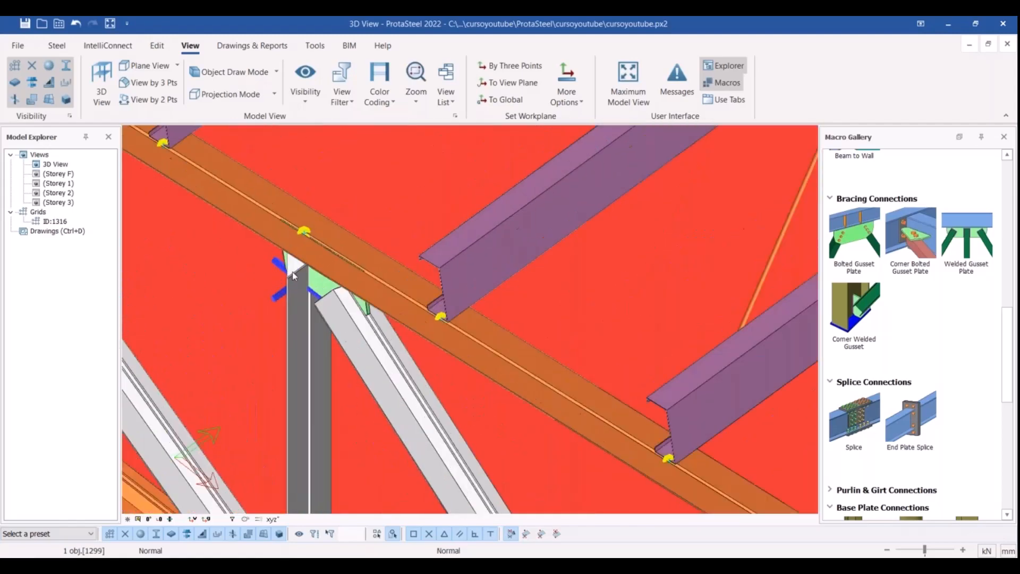
scroll(425, 275, down, 5)
middle_drag(444, 279, 544, 327)
scroll(431, 340, up, 3)
scroll(425, 282, down, 6)
middle_drag(552, 381, 425, 255)
scroll(413, 282, up, 2)
scroll(413, 282, up, 4)
scroll(368, 306, down, 5)
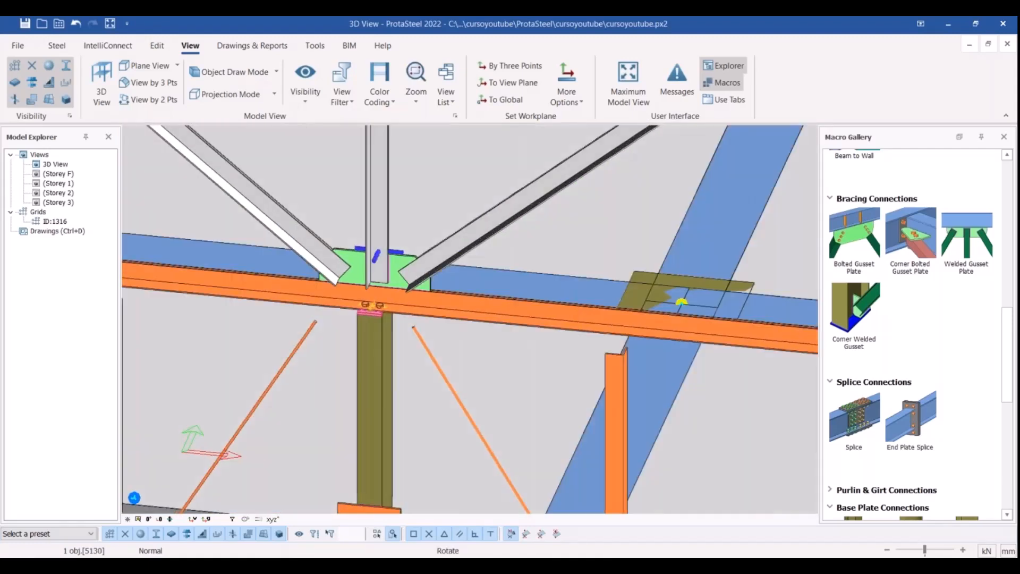
middle_drag(382, 298, 368, 306)
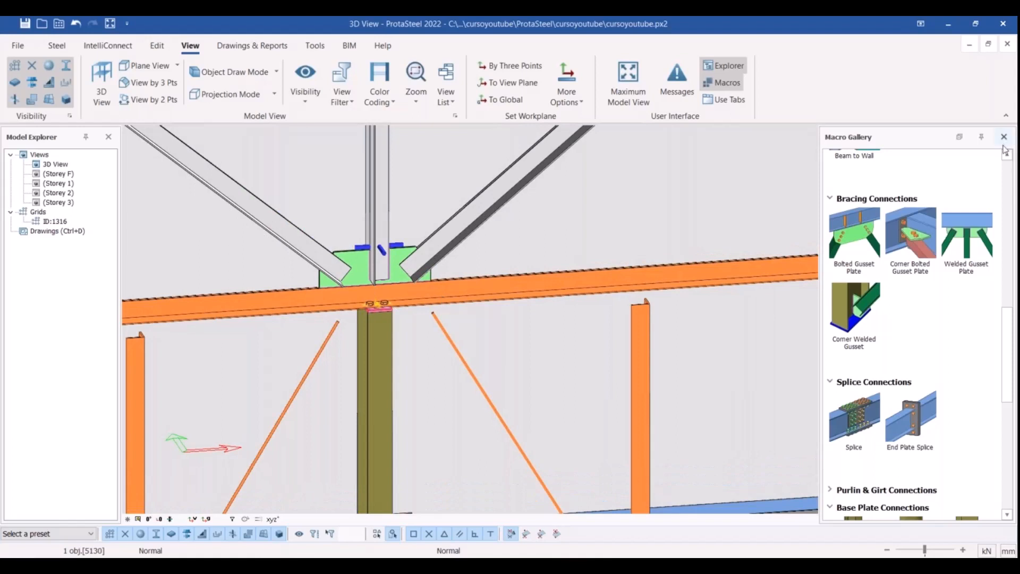
- Expand the user-defined macros, view the saved connection groups in the Manual Macro dialog and close it
scroll(888, 491, down, 8)
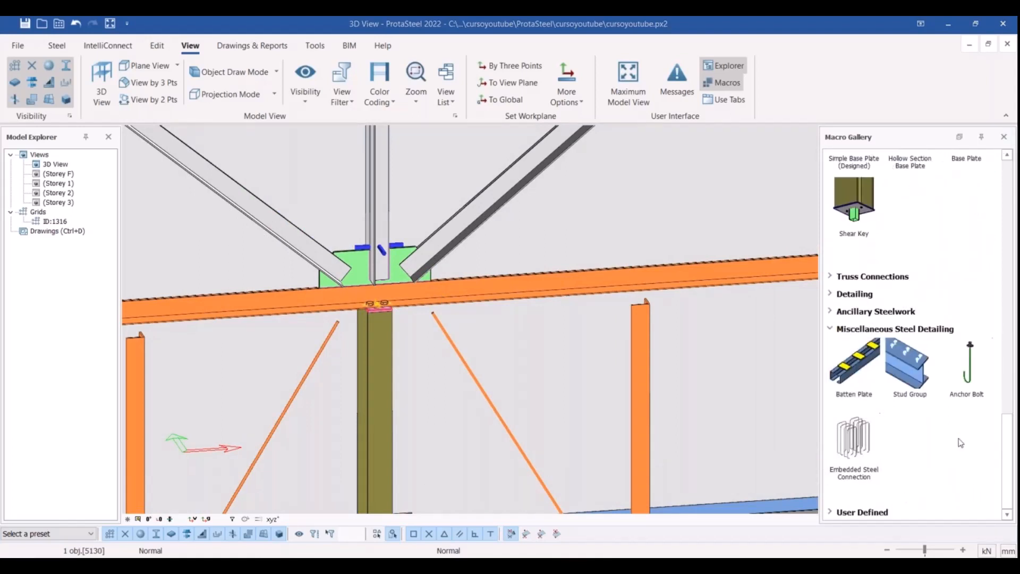
click(831, 514)
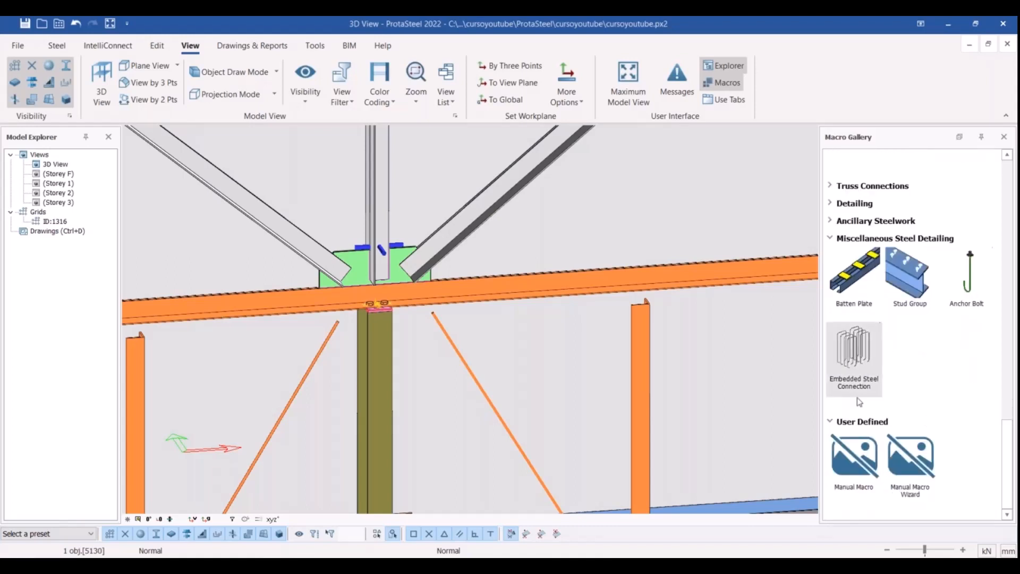
click(859, 480)
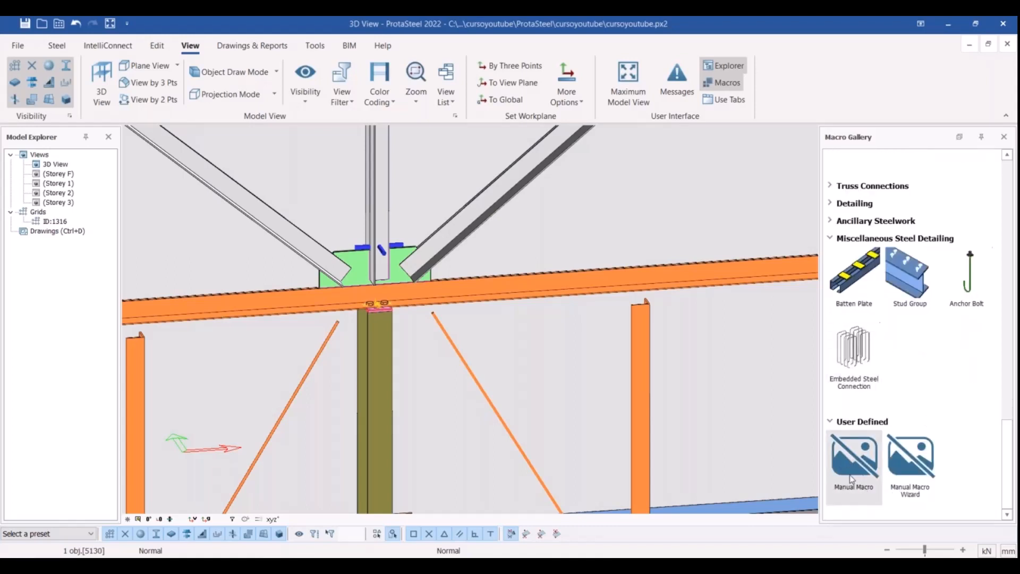
drag(480, 163, 667, 126)
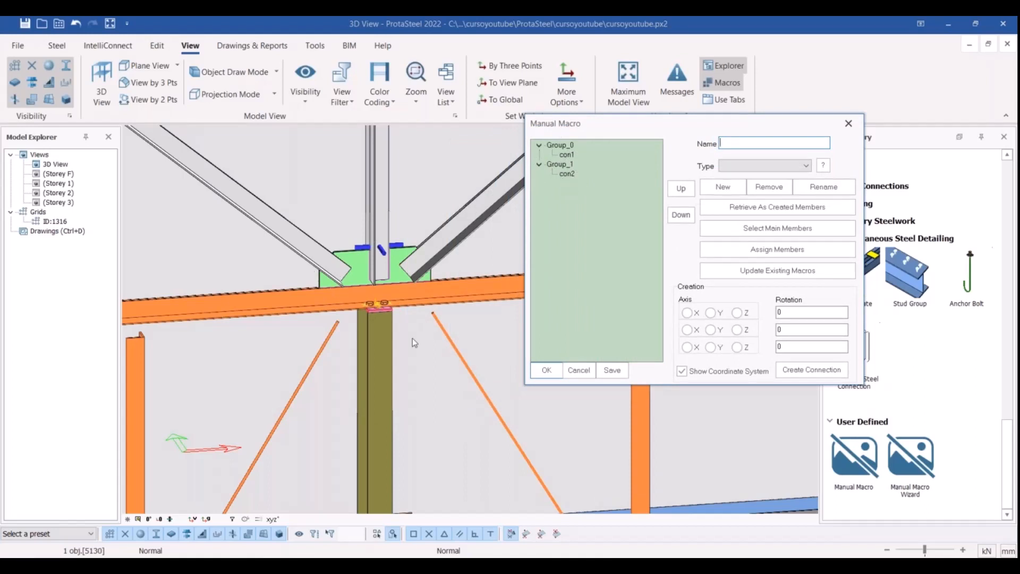
click(848, 124)
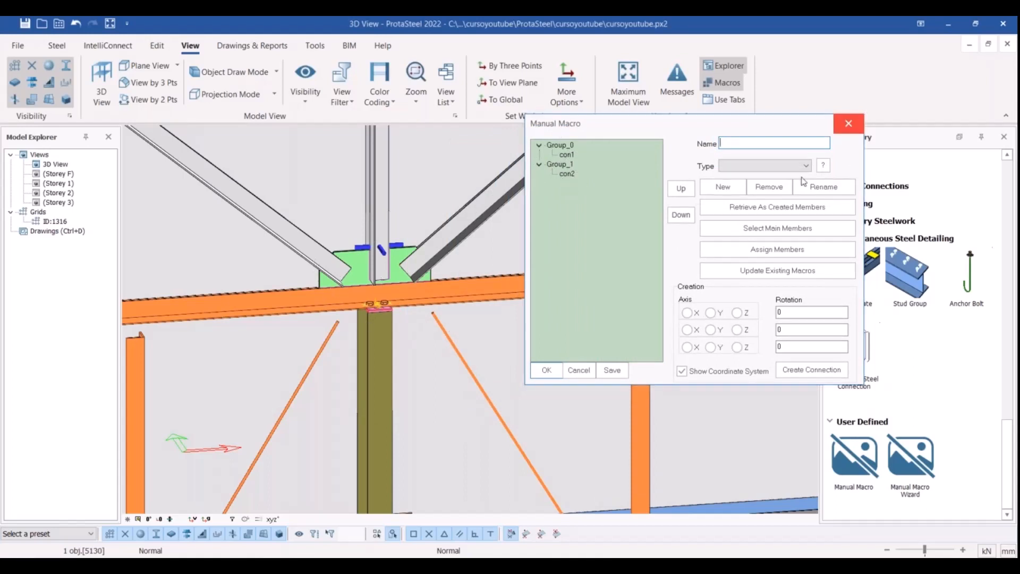
- Hide the upper girt in front of the neighbouring wall column that has no bolted cap plate
scroll(153, 428, down, 6)
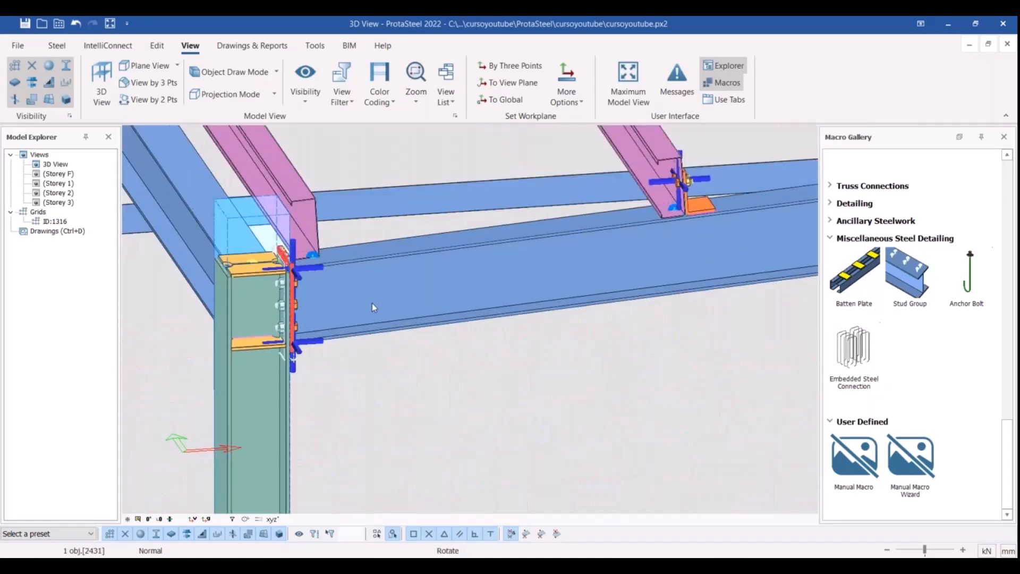
middle_drag(375, 308, 262, 293)
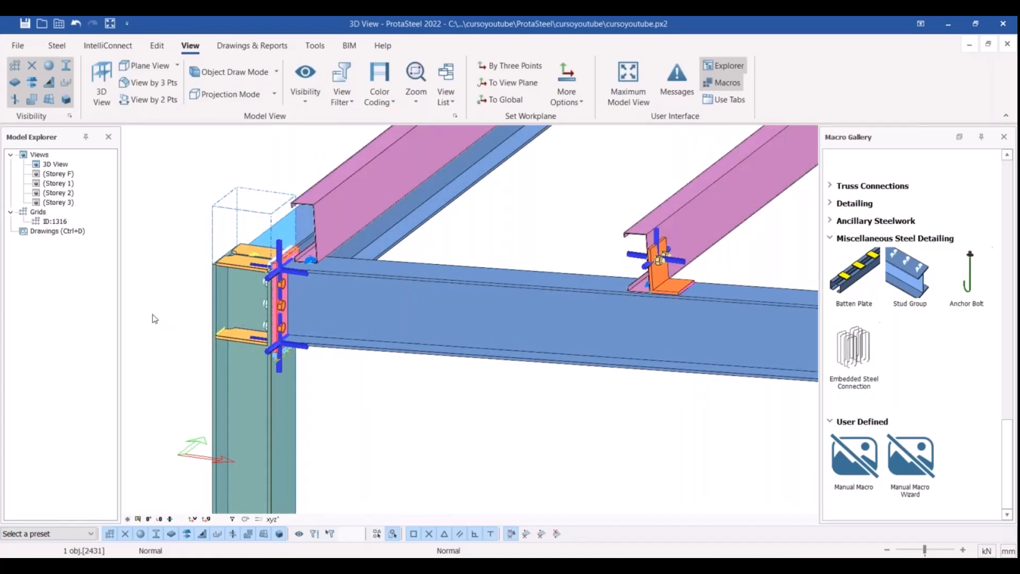
scroll(154, 319, down, 5)
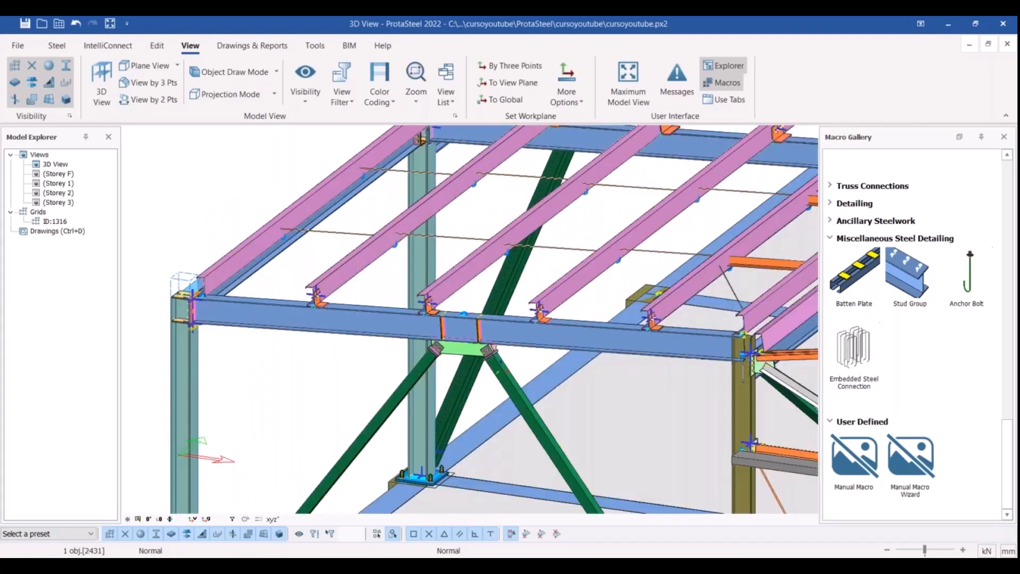
scroll(160, 338, down, 3)
scroll(563, 376, up, 8)
scroll(611, 371, down, 4)
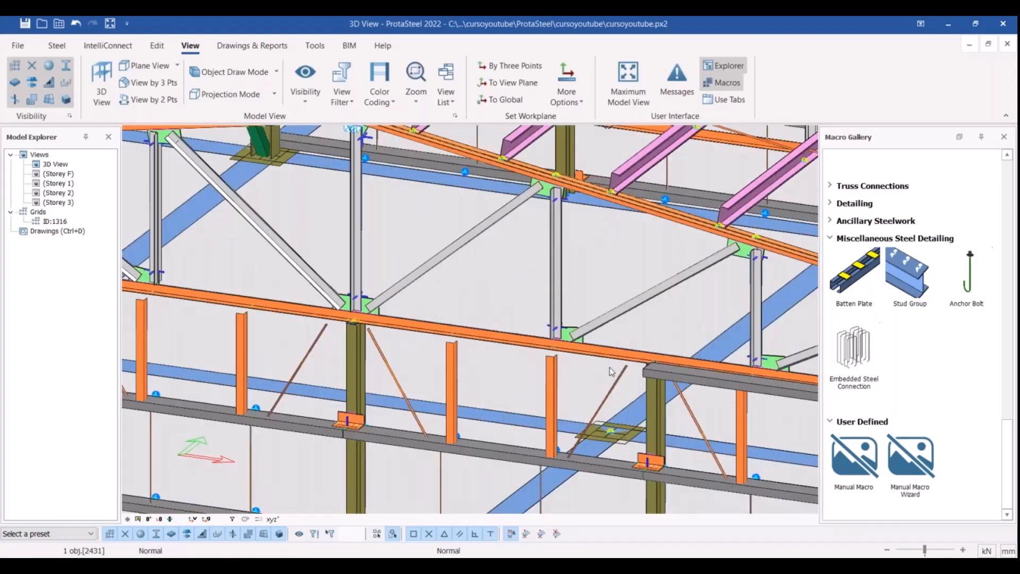
middle_drag(611, 372, 511, 270)
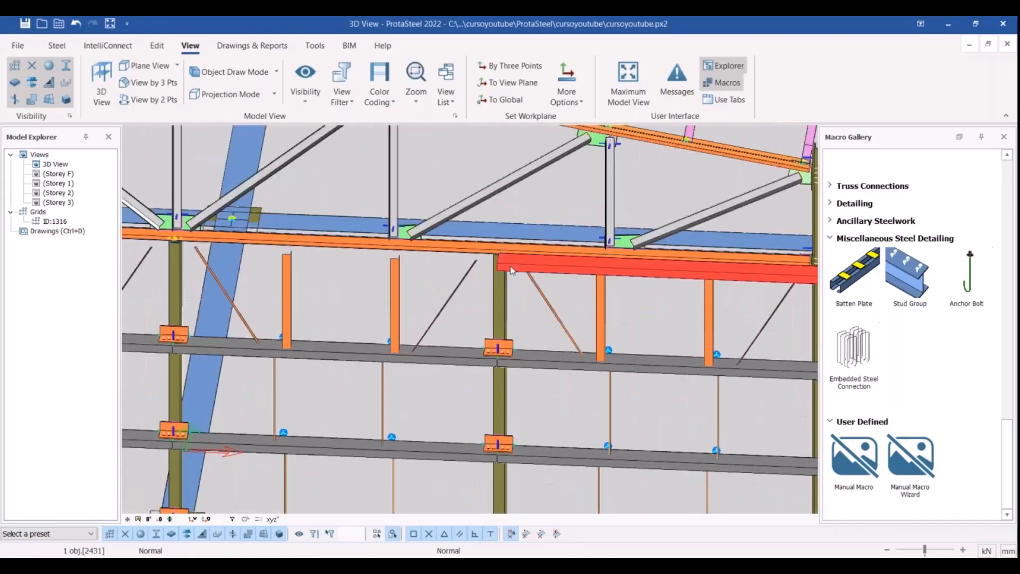
right_click(511, 270)
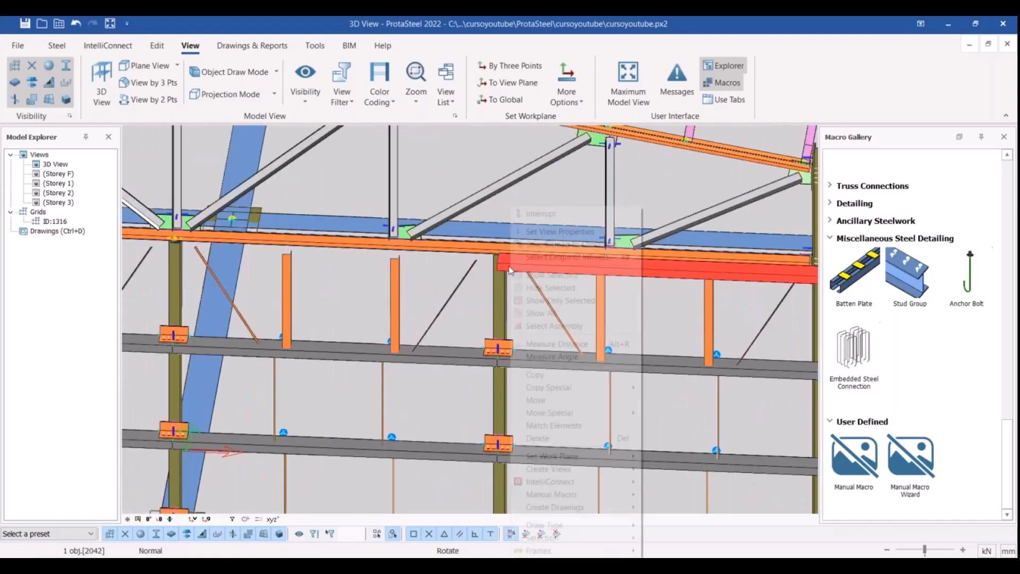
click(539, 290)
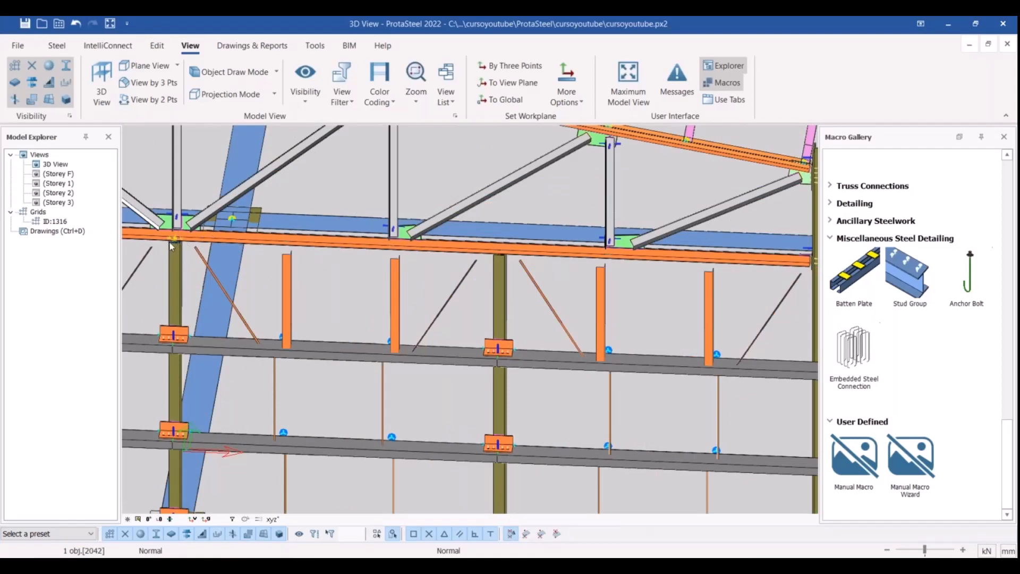
- Compare the unconnected column top with the neighbouring bolted cap plate connection, selecting the truss bottom chord
middle_drag(169, 242, 288, 293)
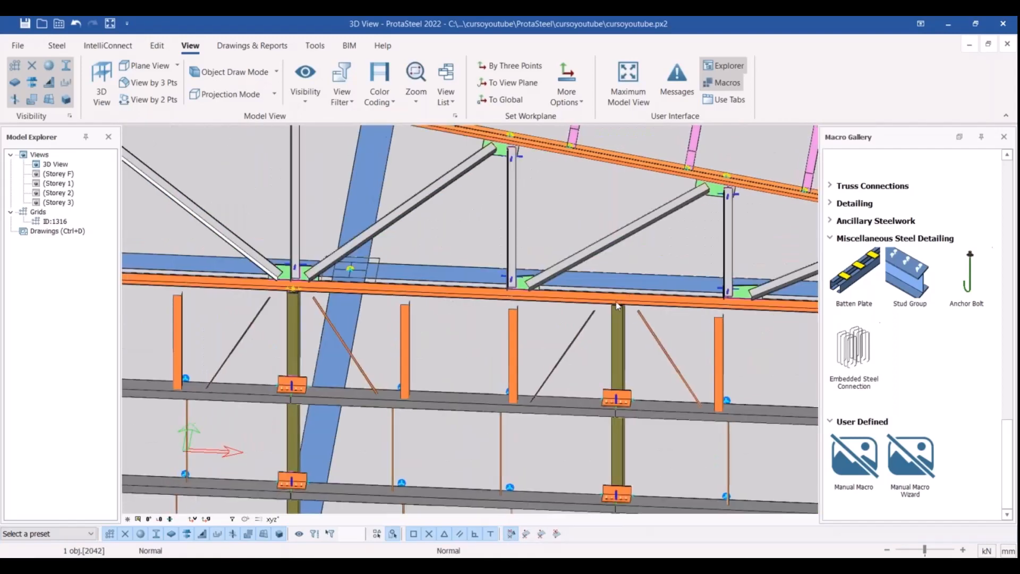
scroll(620, 302, up, 5)
click(622, 298)
ctrl+middle_drag(623, 298, 682, 340)
middle_drag(470, 257, 691, 425)
scroll(690, 425, down, 3)
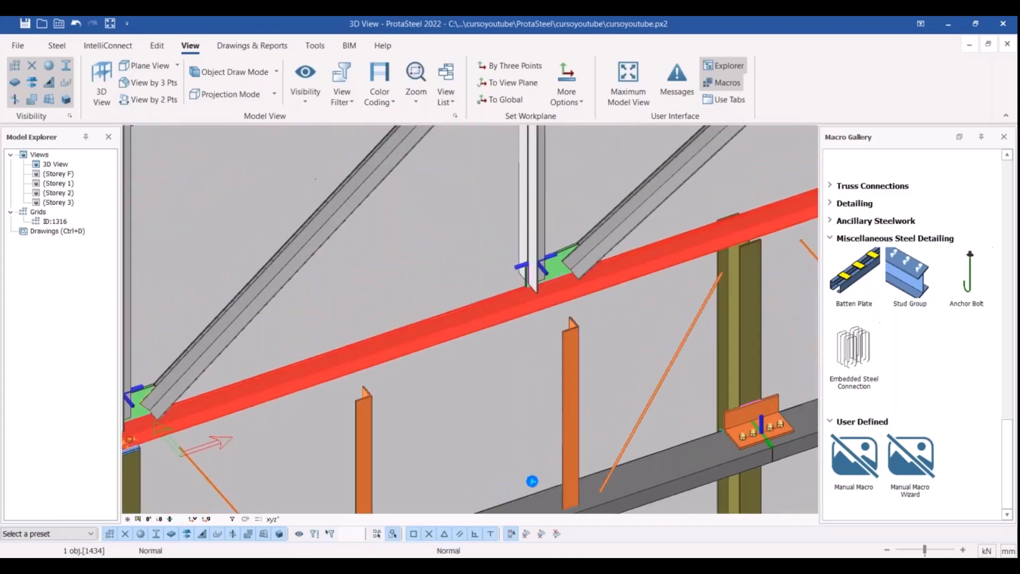
scroll(207, 434, up, 2)
middle_drag(160, 457, 252, 395)
scroll(206, 435, up, 2)
scroll(249, 413, down, 4)
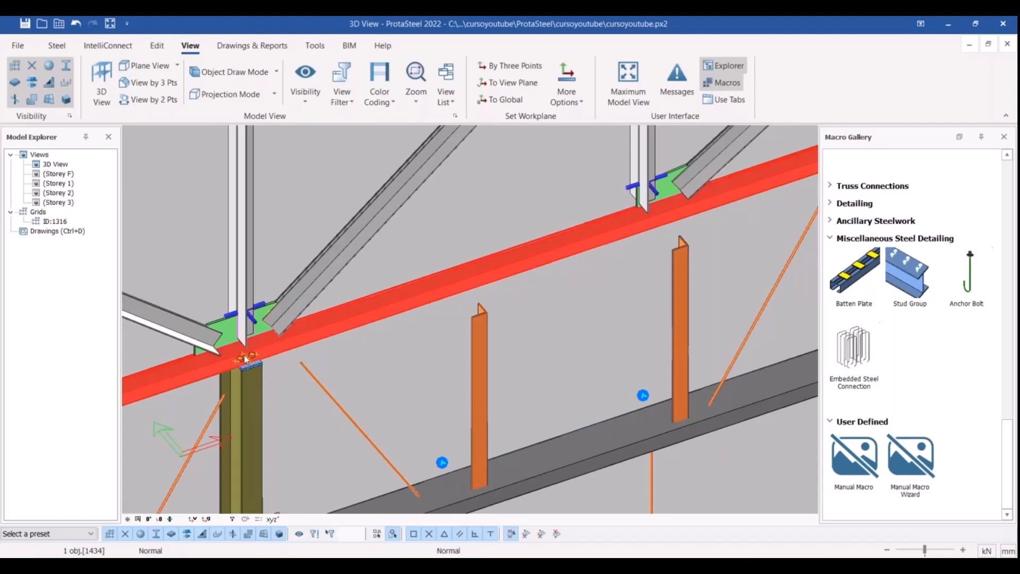
scroll(242, 375, up, 3)
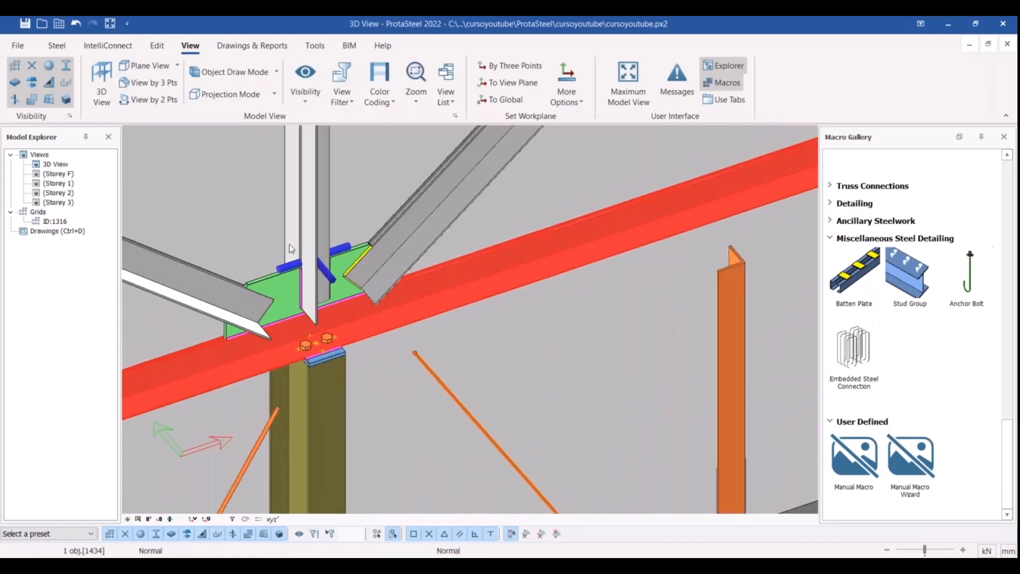
scroll(283, 359, down, 4)
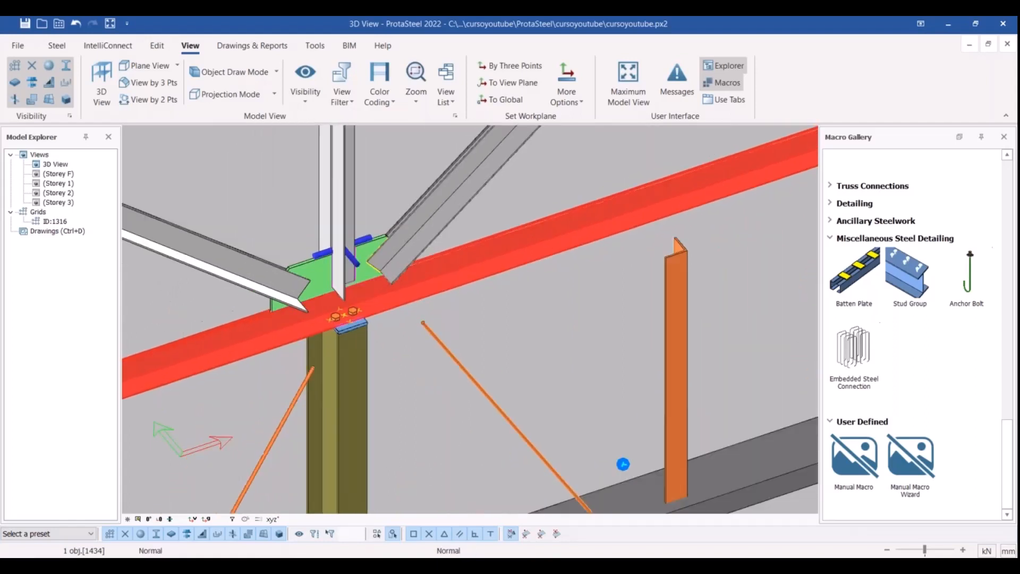
- Create the saved manual macro connection con2 between the unconnected column and the truss bottom chord
scroll(502, 323, down, 4)
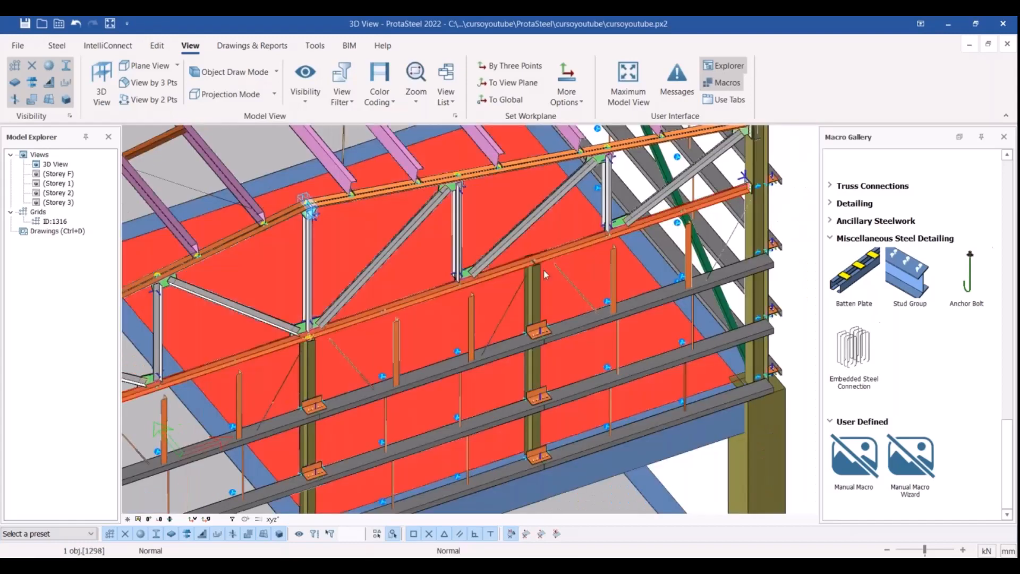
scroll(545, 271, up, 6)
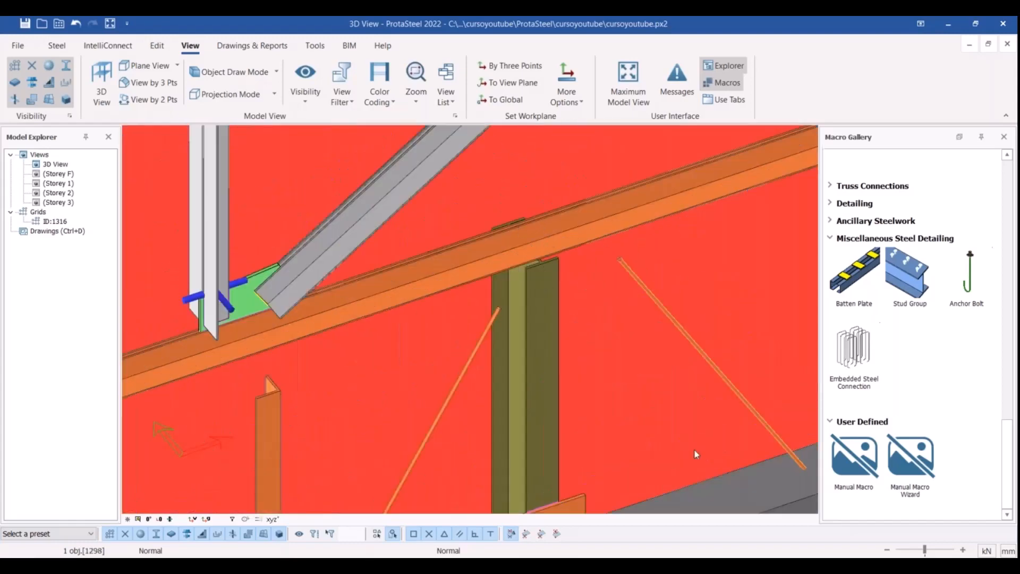
click(857, 466)
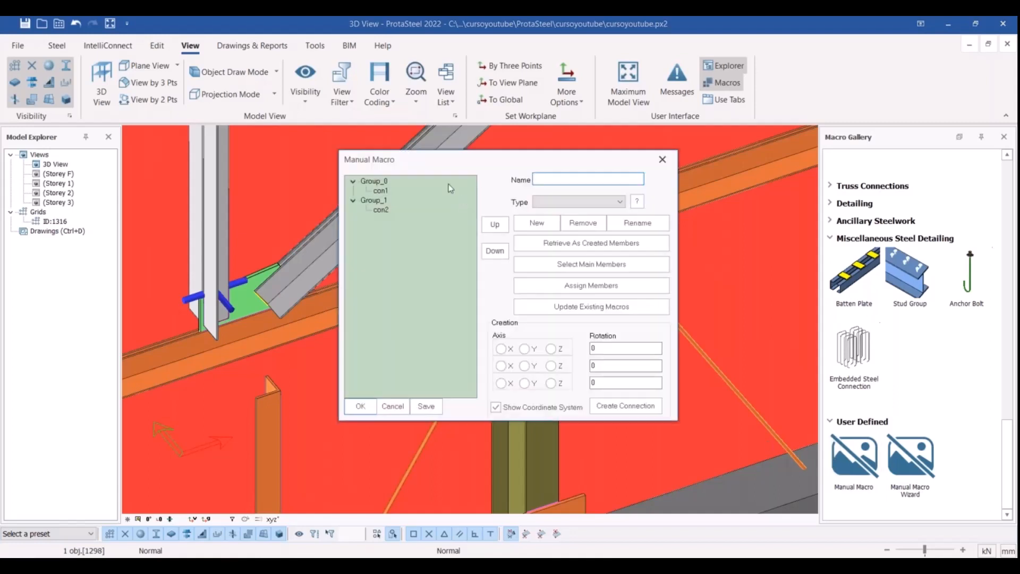
click(381, 210)
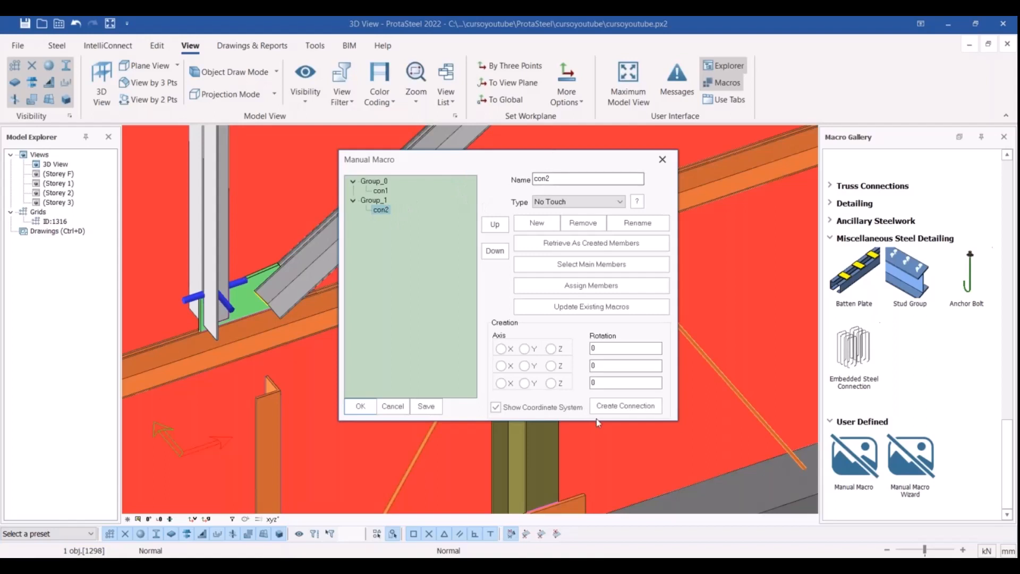
click(626, 406)
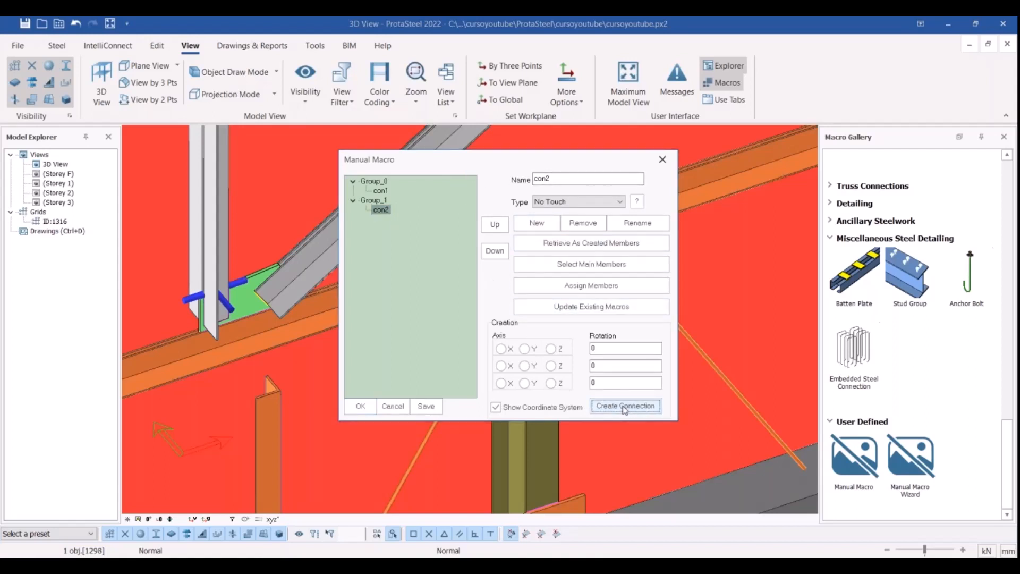
click(533, 306)
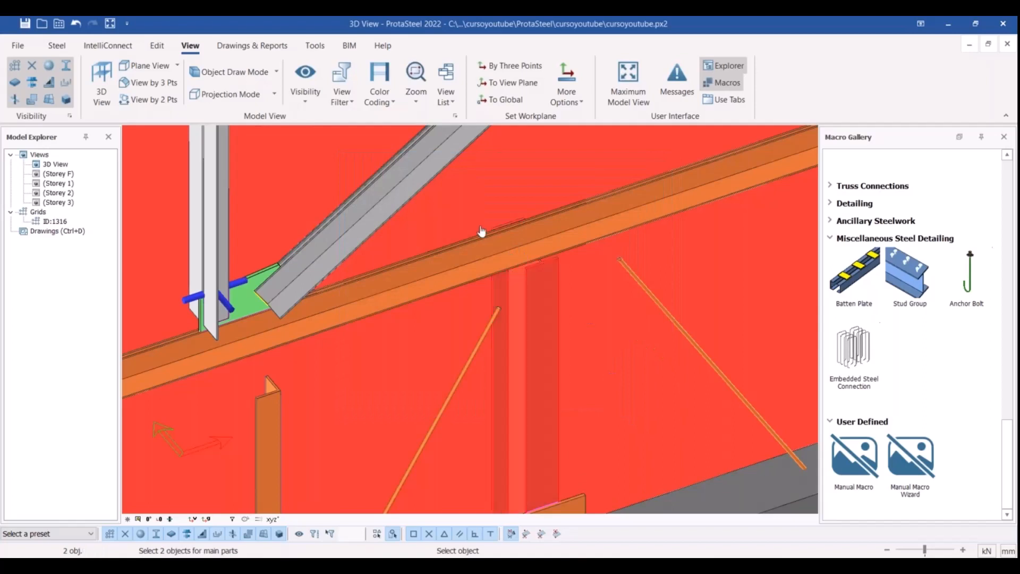
scroll(481, 231, up, 2)
click(482, 247)
scroll(468, 276, down, 3)
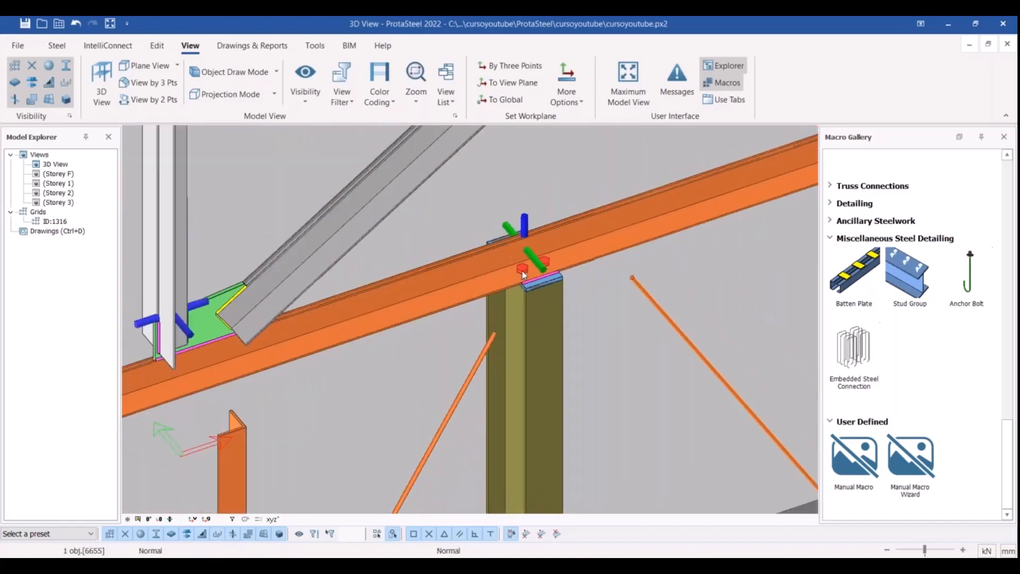
- Inspect the new column-top connection from the other side and compare it with the neighbouring column's bolted cap plate
ctrl+middle_drag(523, 274, 406, 317)
scroll(529, 268, up, 6)
scroll(392, 301, down, 8)
scroll(384, 280, down, 8)
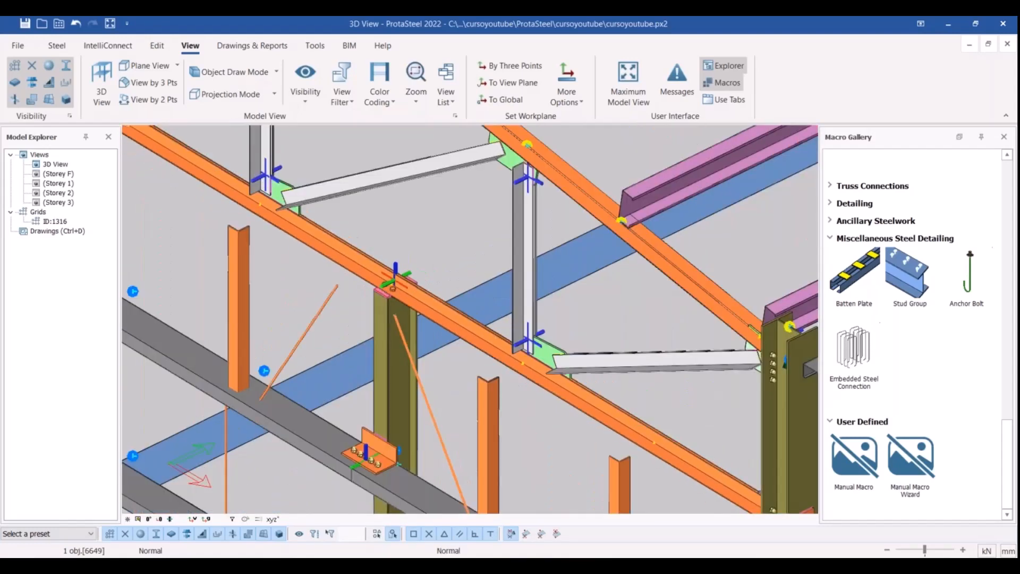
middle_drag(384, 280, 619, 409)
scroll(364, 293, down, 3)
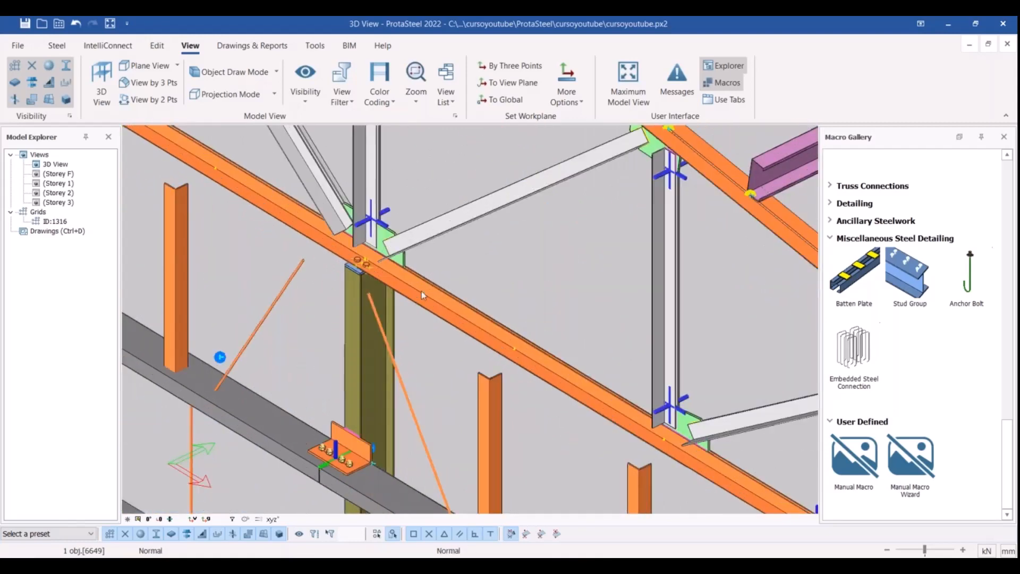
scroll(364, 294, down, 4)
scroll(364, 294, up, 5)
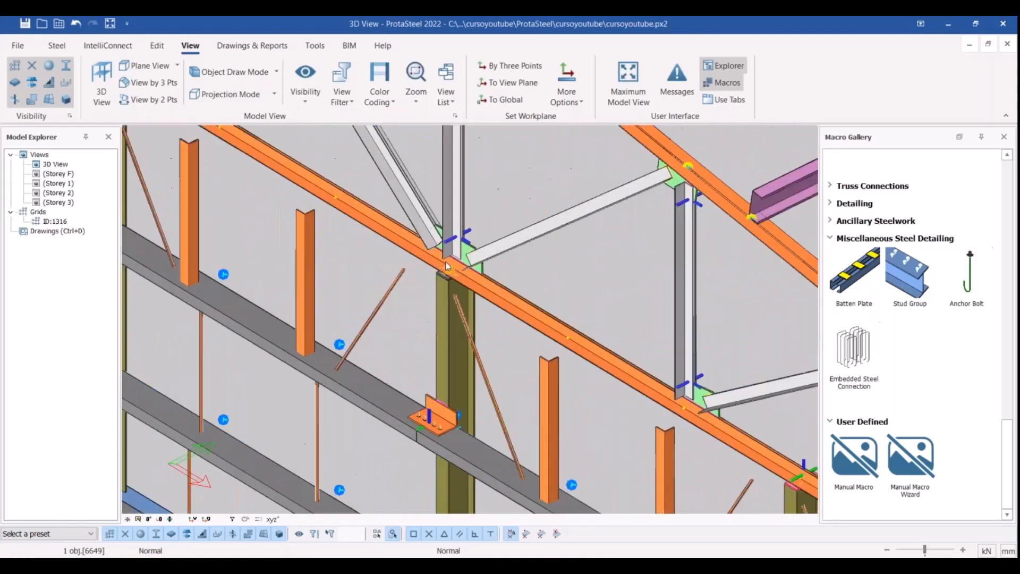
scroll(415, 266, down, 5)
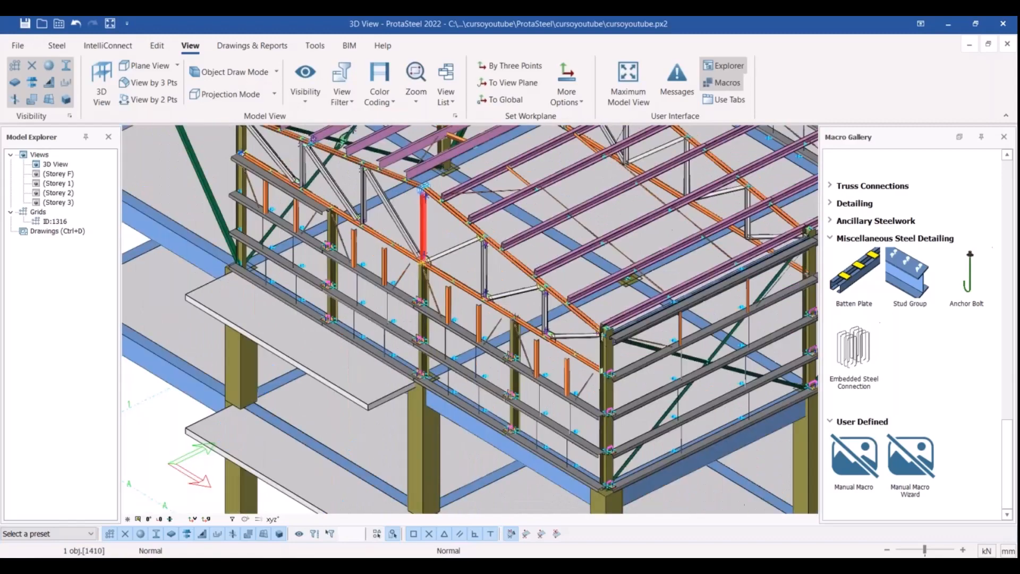
scroll(394, 217, down, 5)
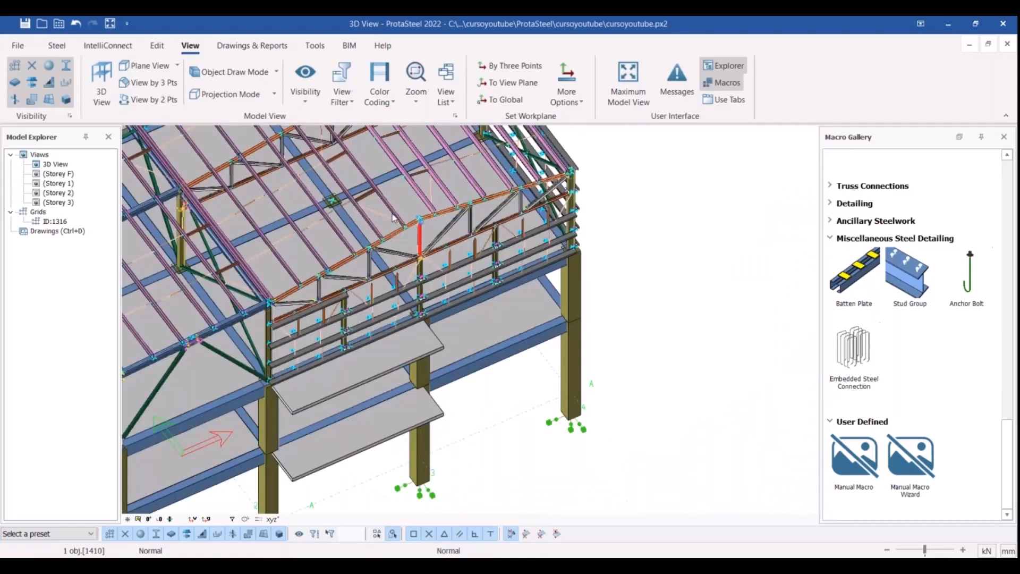
scroll(393, 217, down, 8)
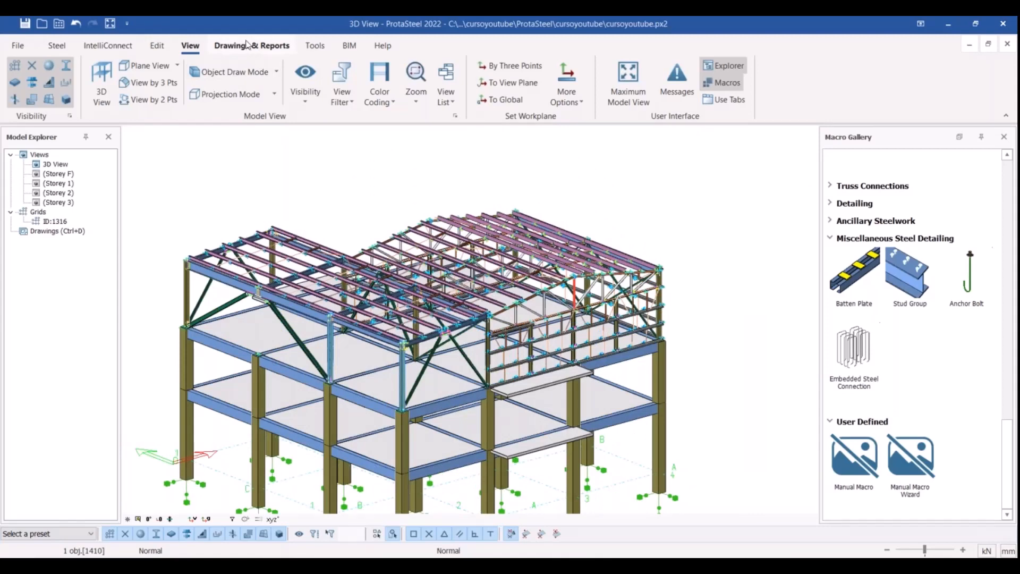
- Run Perform Numbering on the whole model with the listed numbering options, and close the numbering options
click(277, 48)
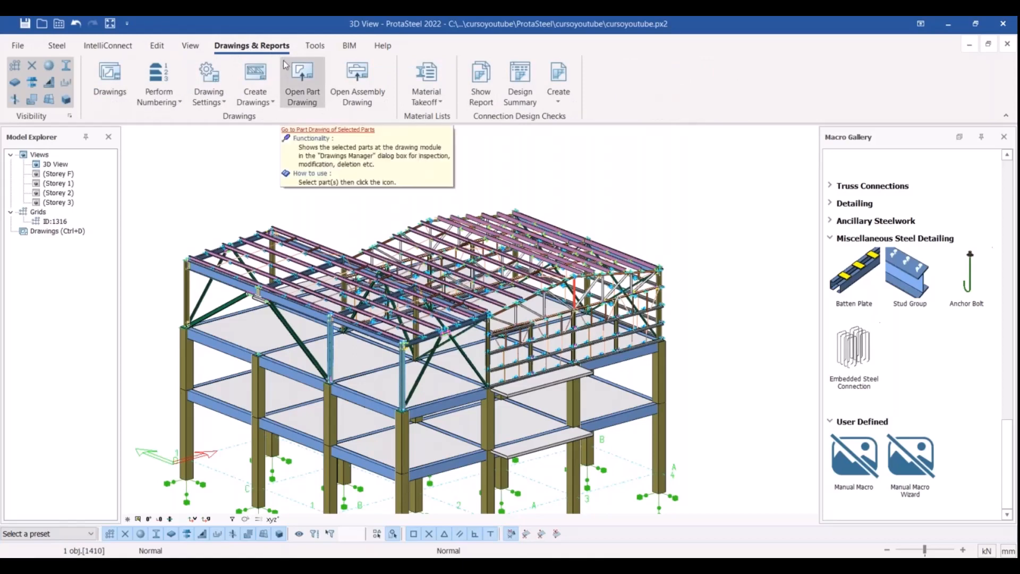
click(173, 100)
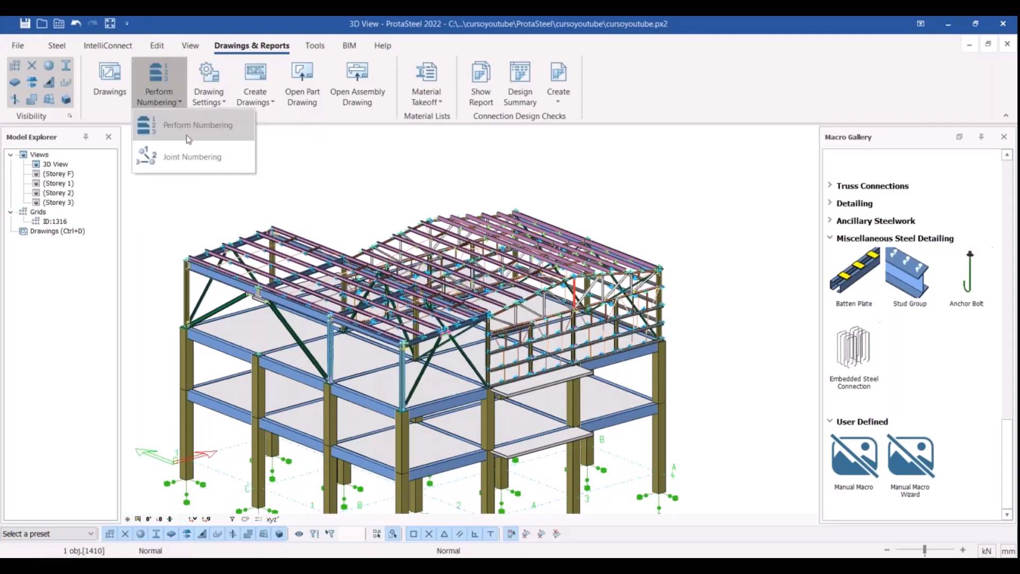
click(203, 126)
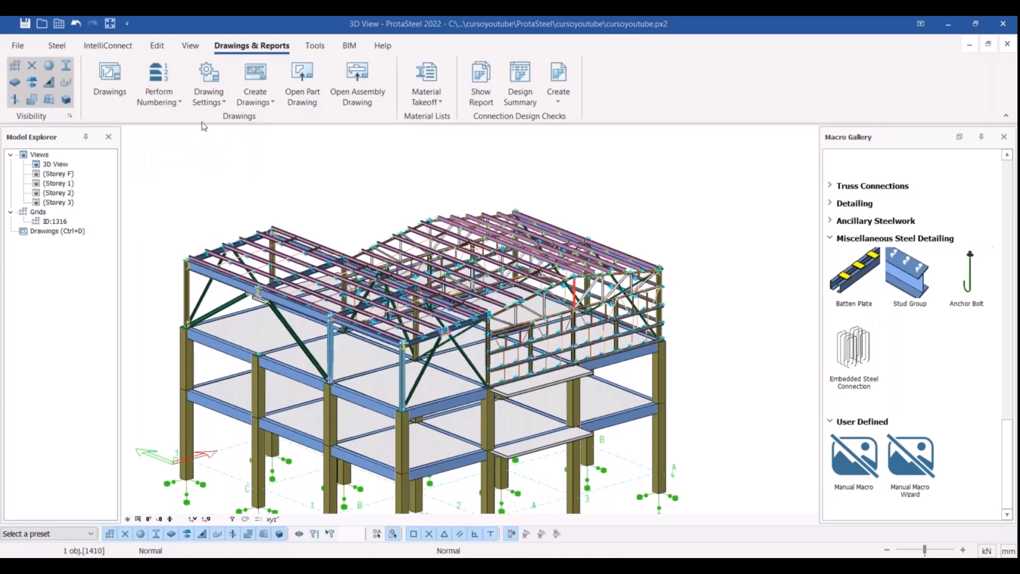
click(390, 387)
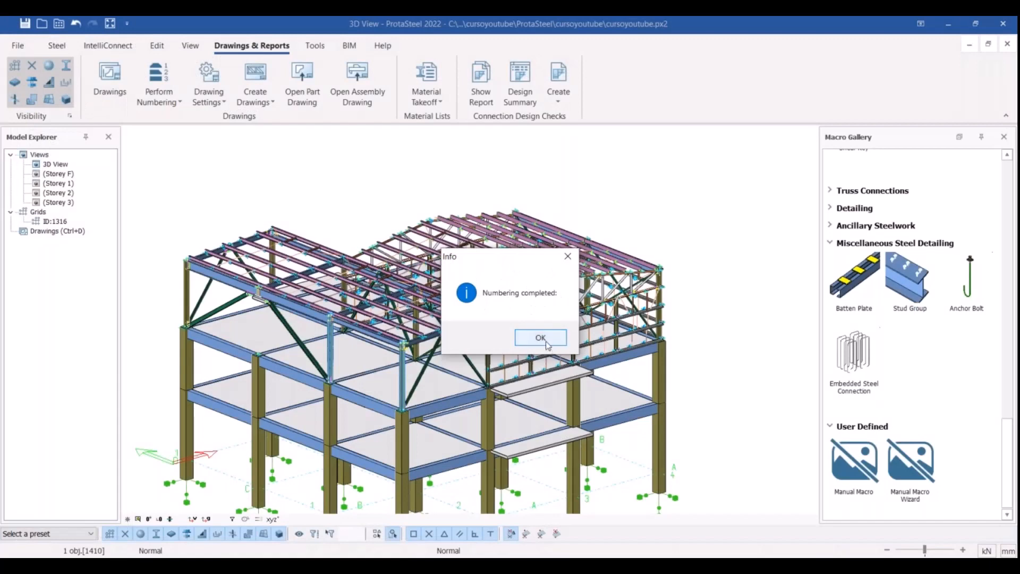
click(540, 338)
click(718, 186)
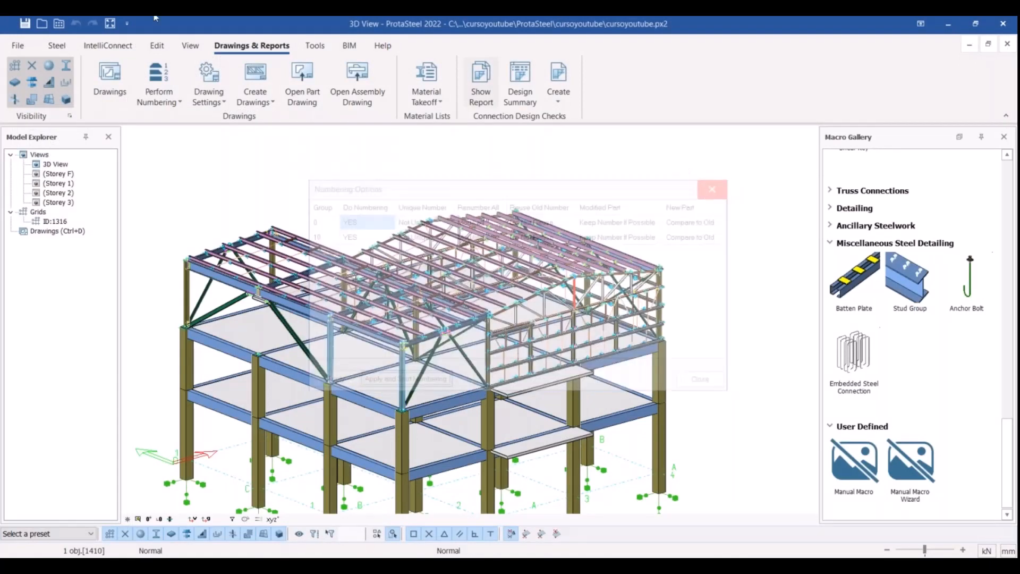
click(113, 85)
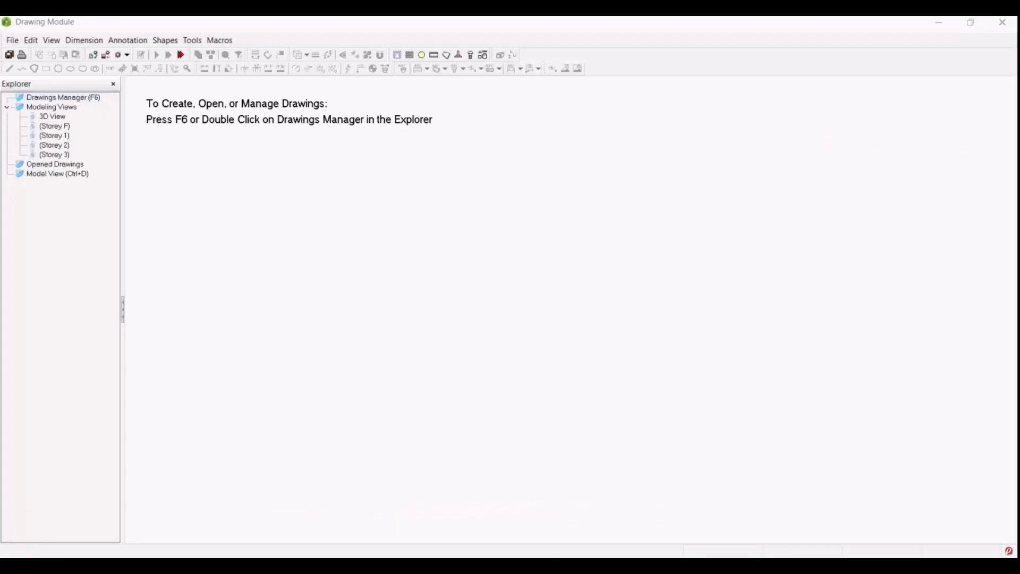
key(ctrl+d)
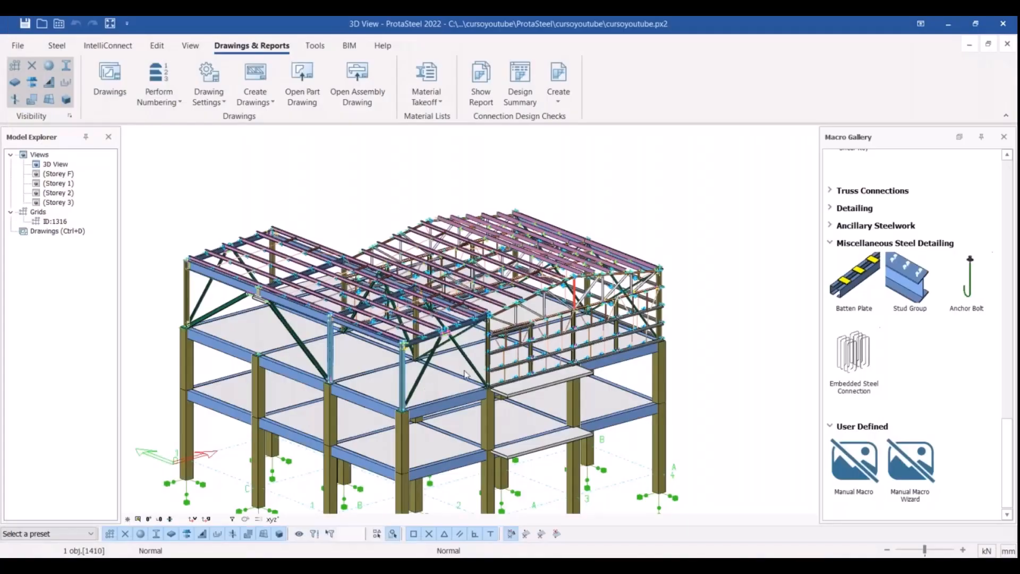
scroll(504, 380, up, 3)
scroll(504, 380, up, 5)
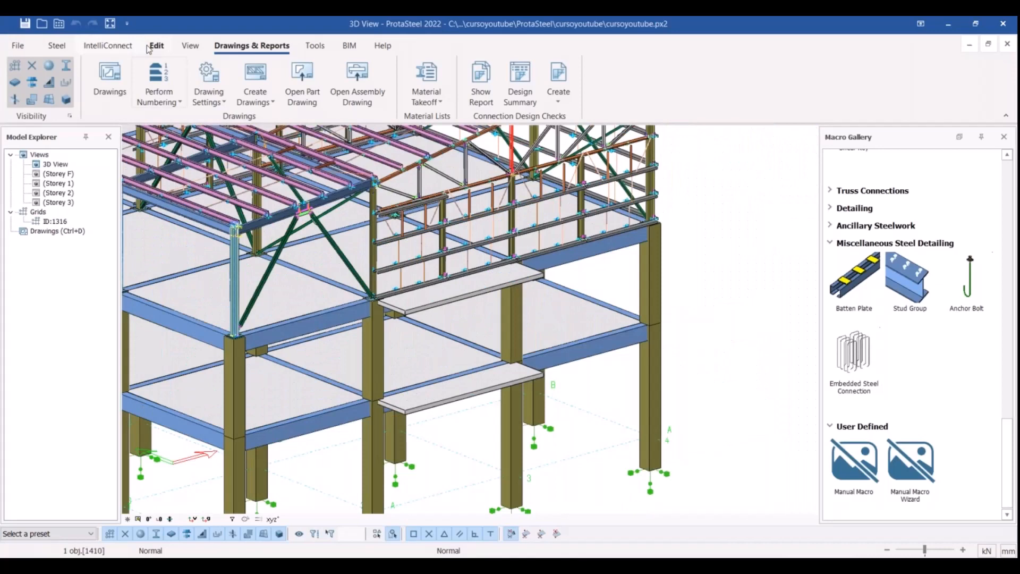
click(151, 47)
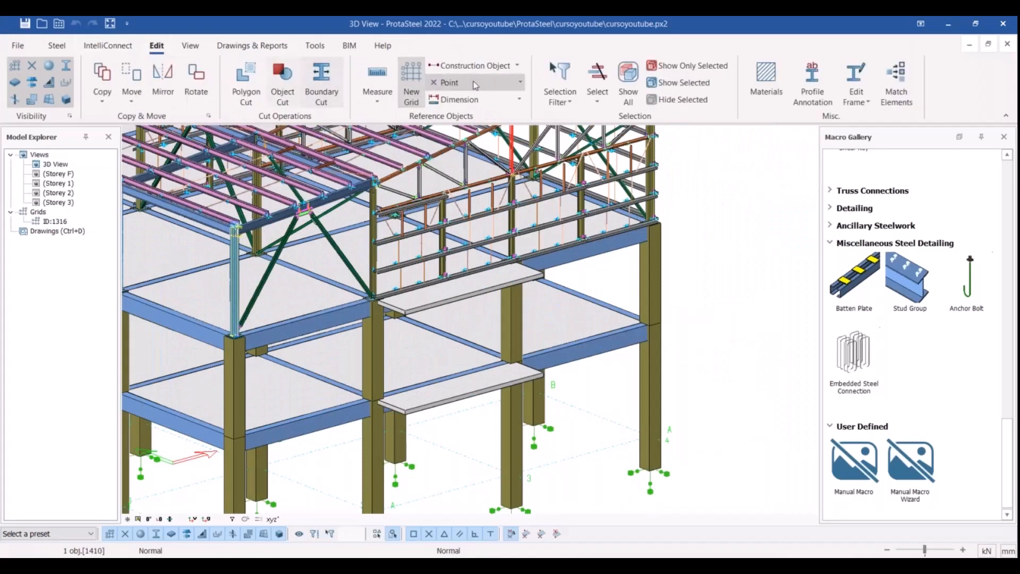
click(520, 80)
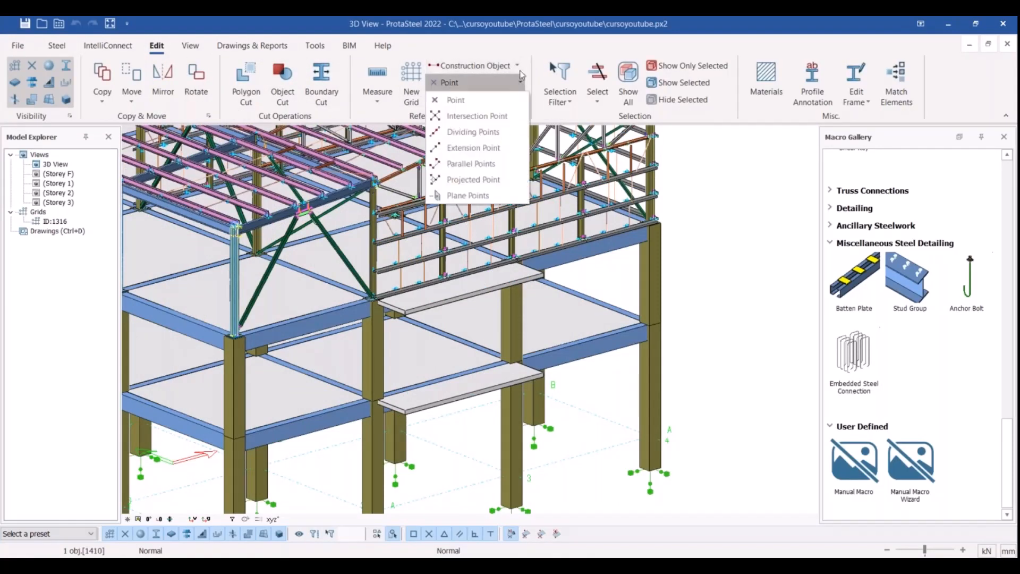
- Create an elevation view by two points along grid line A, between the concrete column tops at axes 1 and 2
click(190, 45)
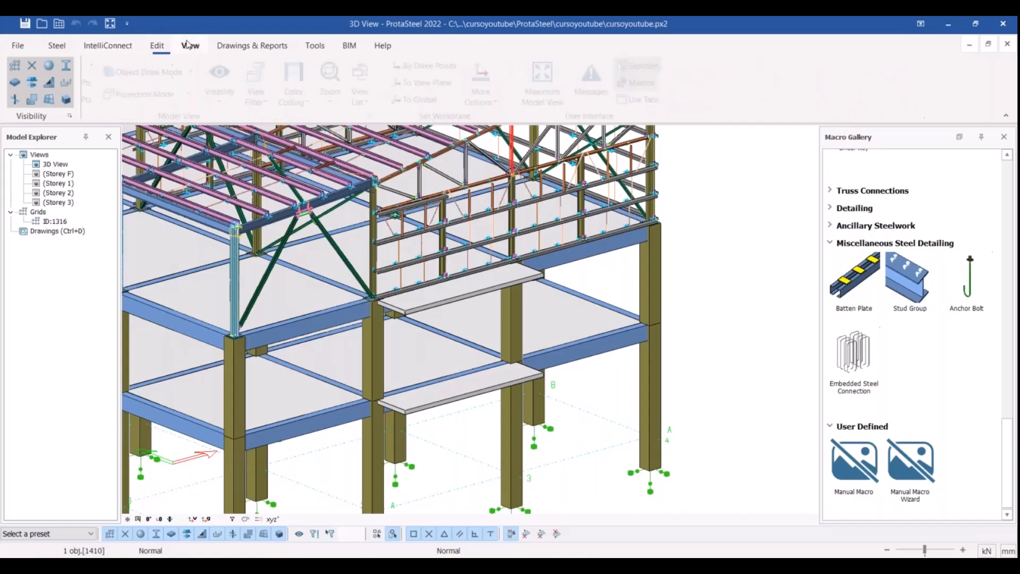
click(168, 102)
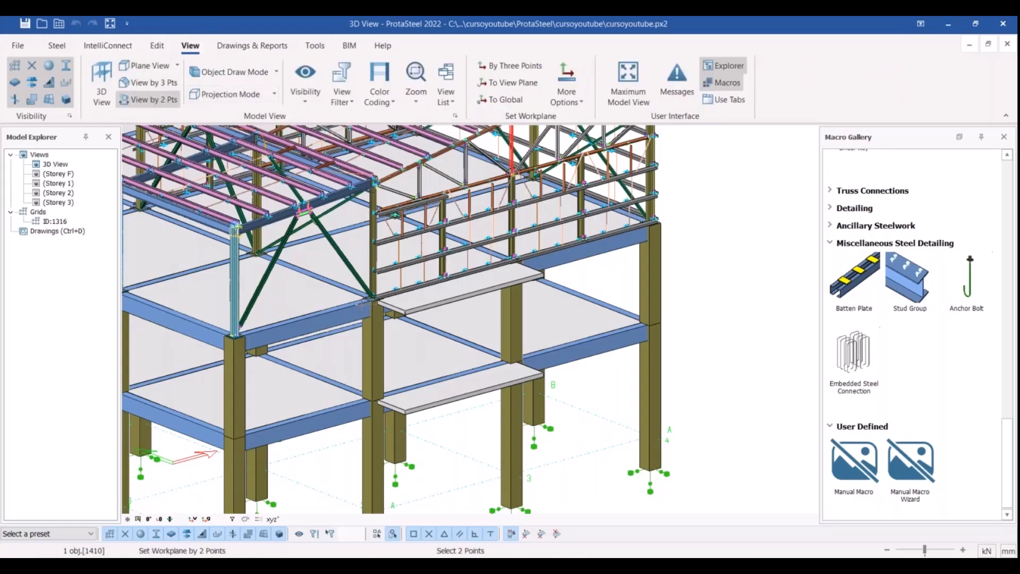
scroll(234, 339, up, 5)
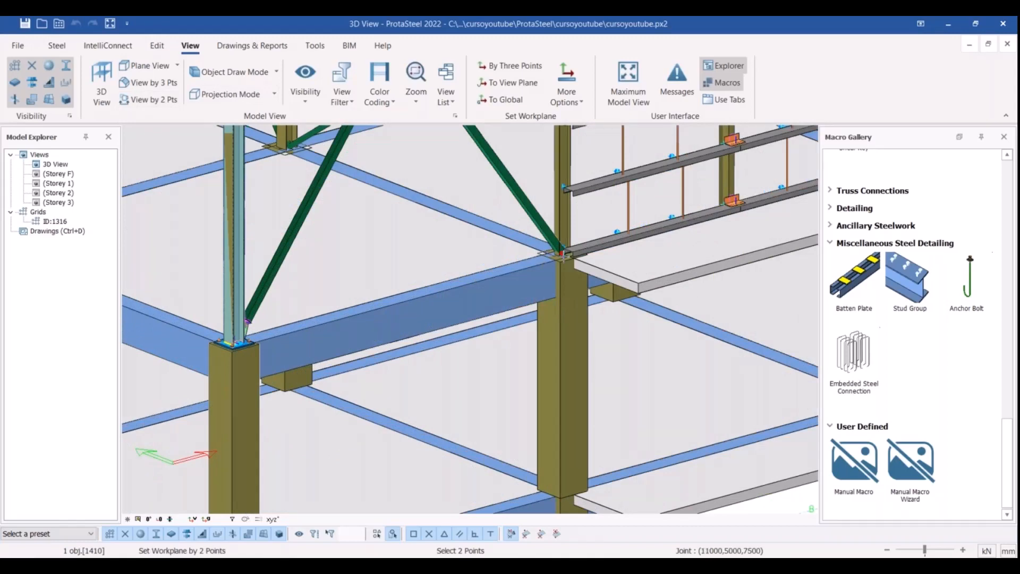
click(505, 276)
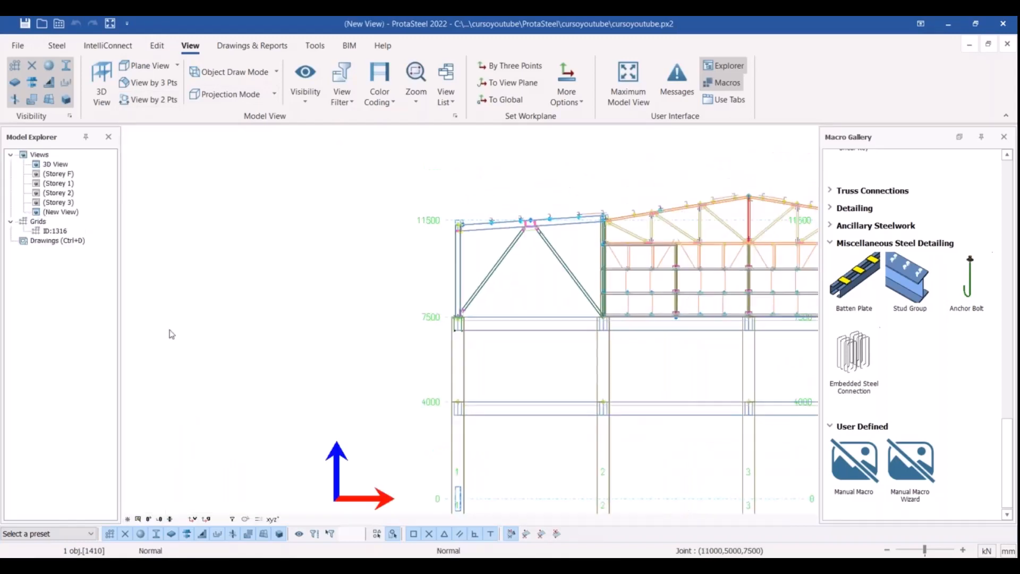
scroll(277, 337, up, 2)
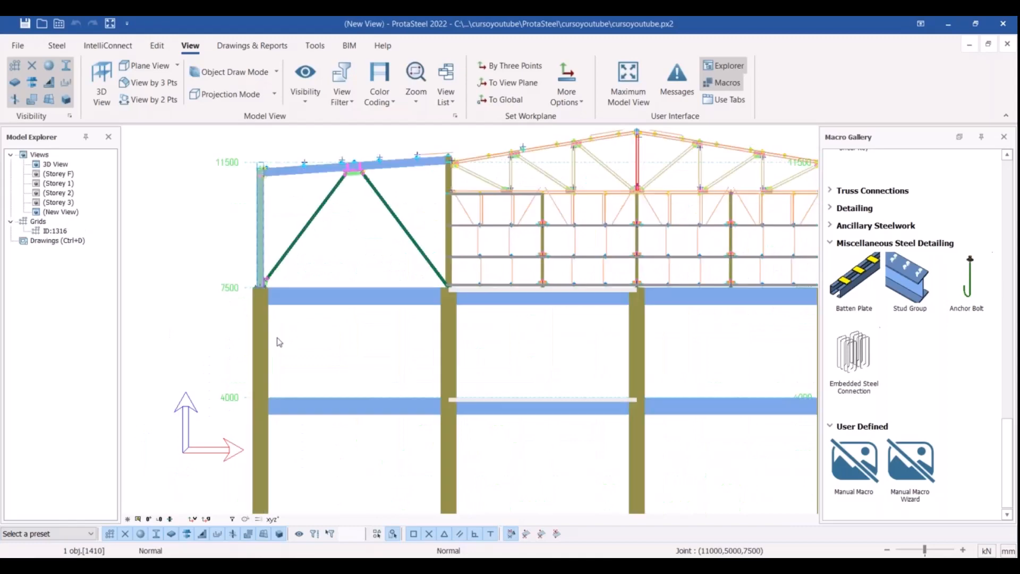
scroll(243, 332, down, 3)
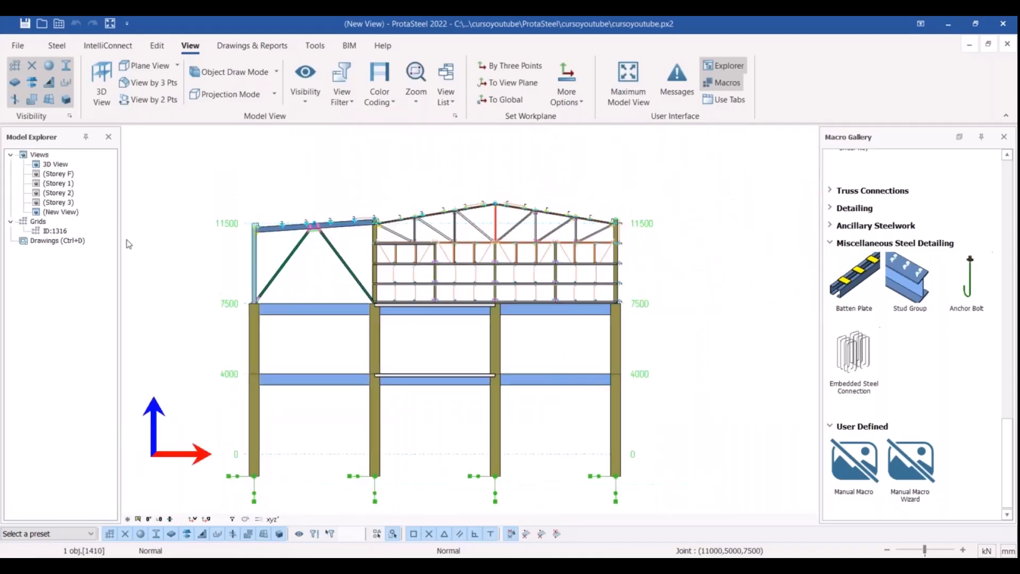
- Create a second elevation view by two points from the 3D view, along axis 1 between the column tops at grids A and D
double_click(52, 165)
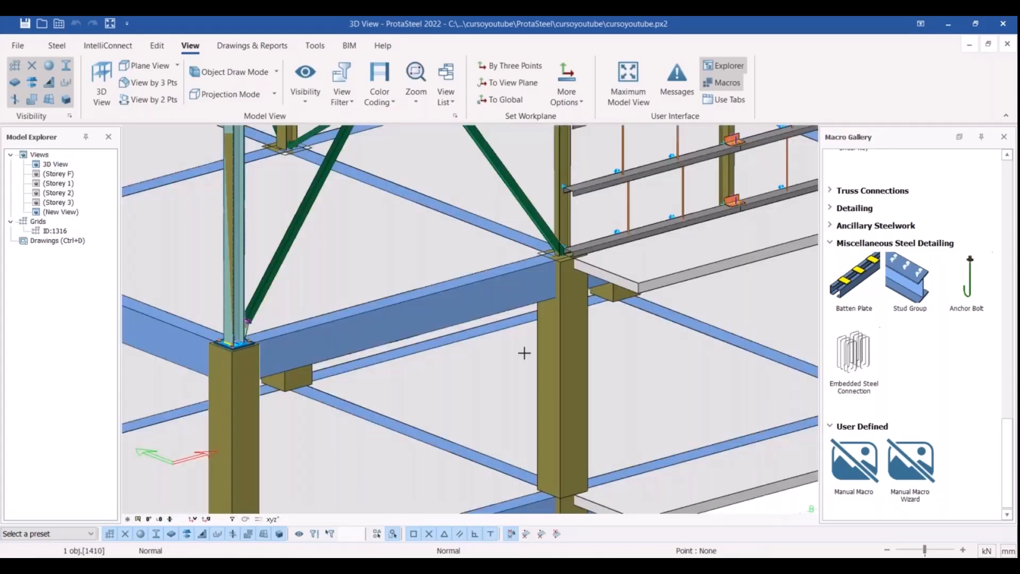
middle_drag(298, 340, 492, 346)
scroll(492, 345, up, 2)
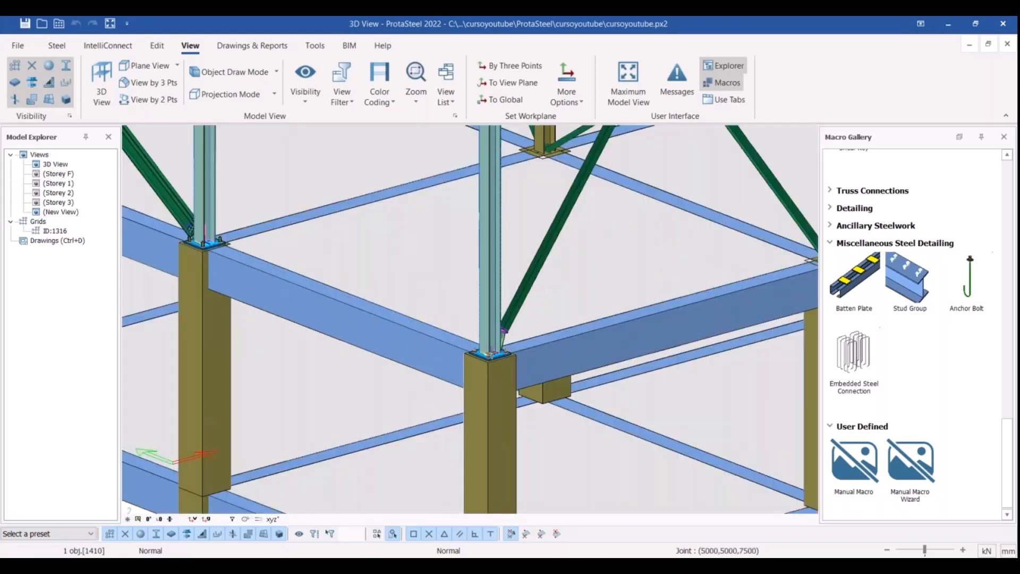
scroll(486, 351, down, 4)
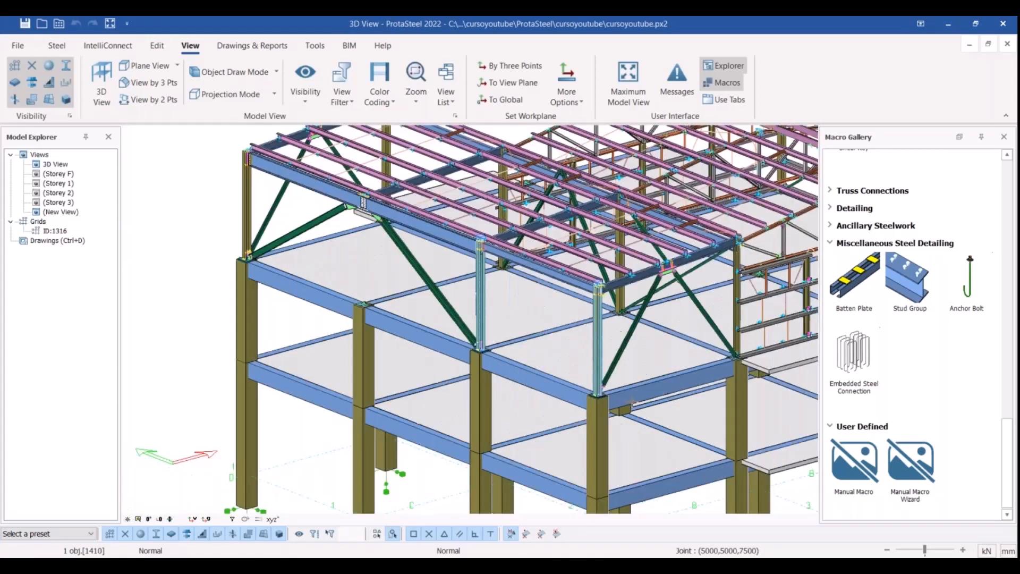
scroll(228, 256, up, 6)
key(2)
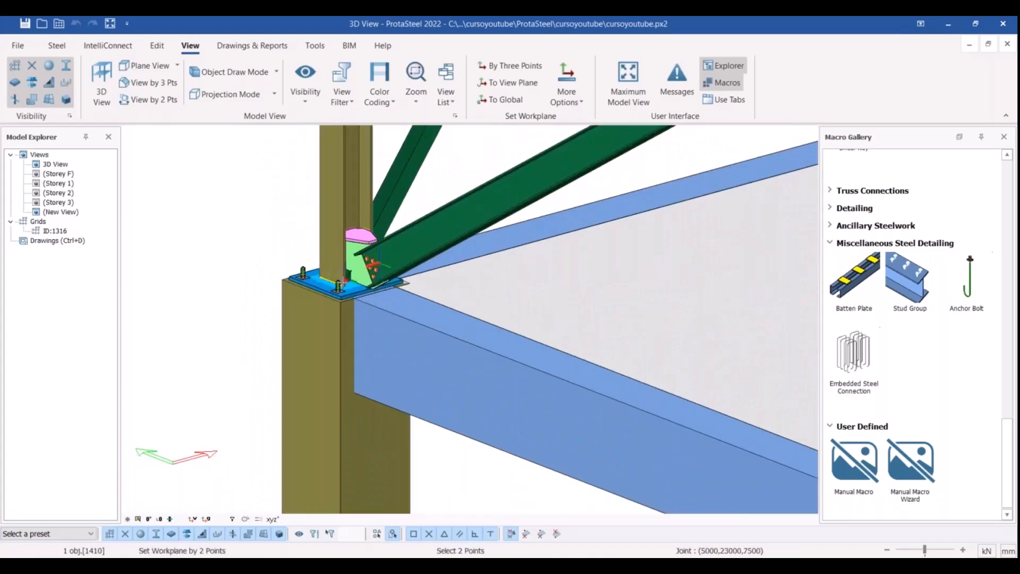
click(267, 310)
scroll(155, 312, down, 3)
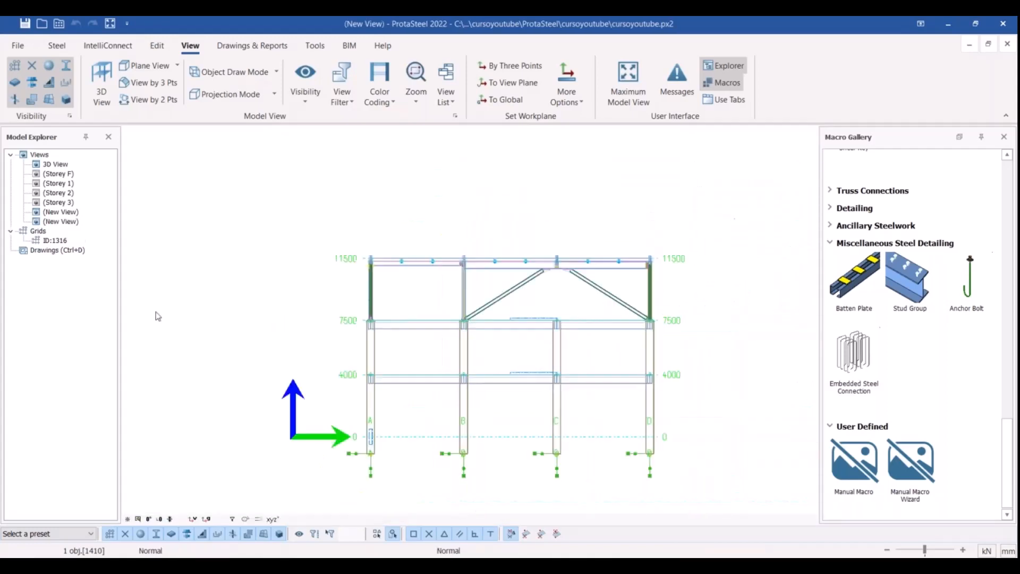
scroll(263, 341, up, 2)
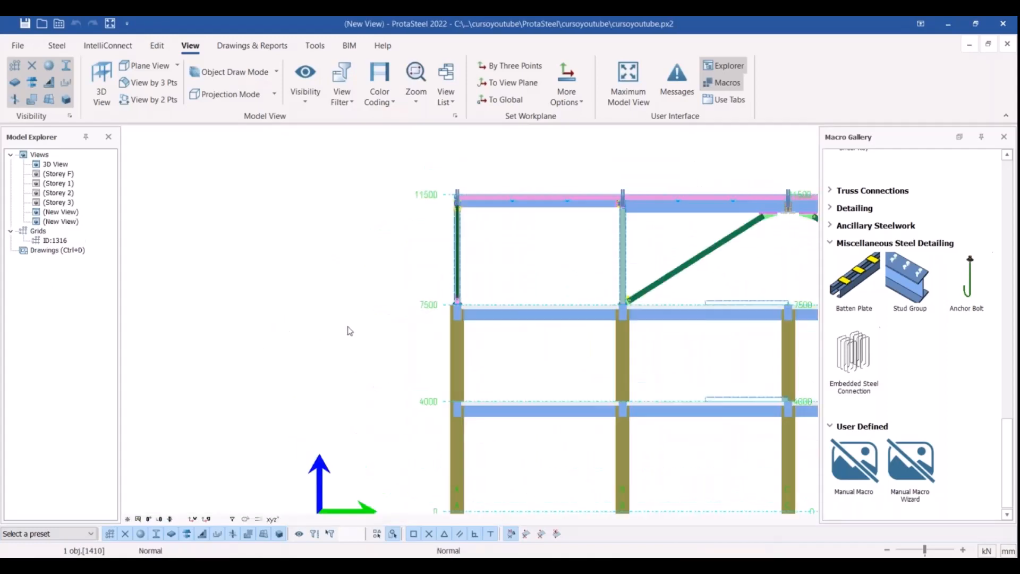
middle_drag(501, 342, 239, 309)
scroll(239, 309, down, 3)
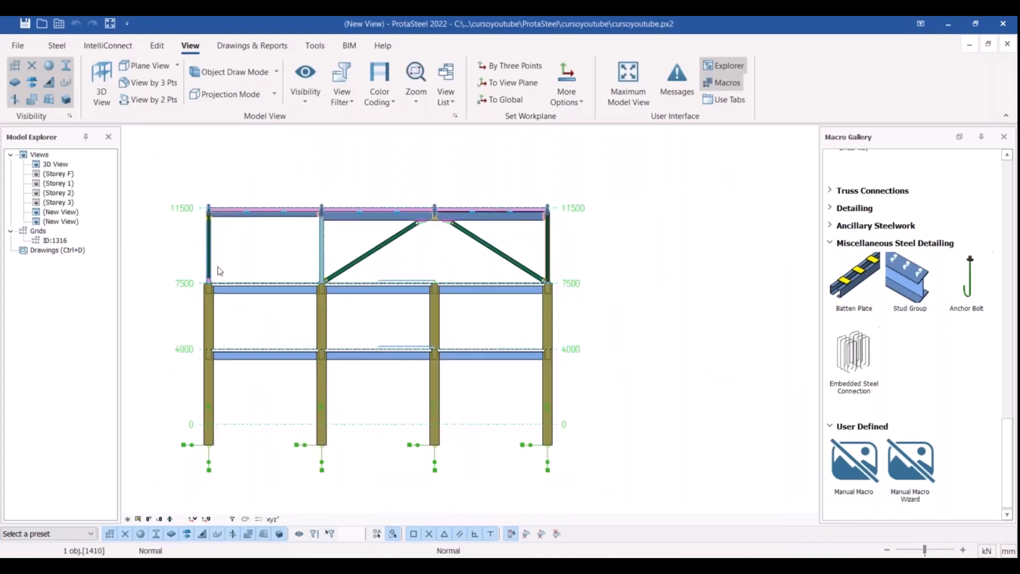
- Open the Storey 3 drawing from the Drawings Manager in the Drawing Module, and close the manager
click(252, 45)
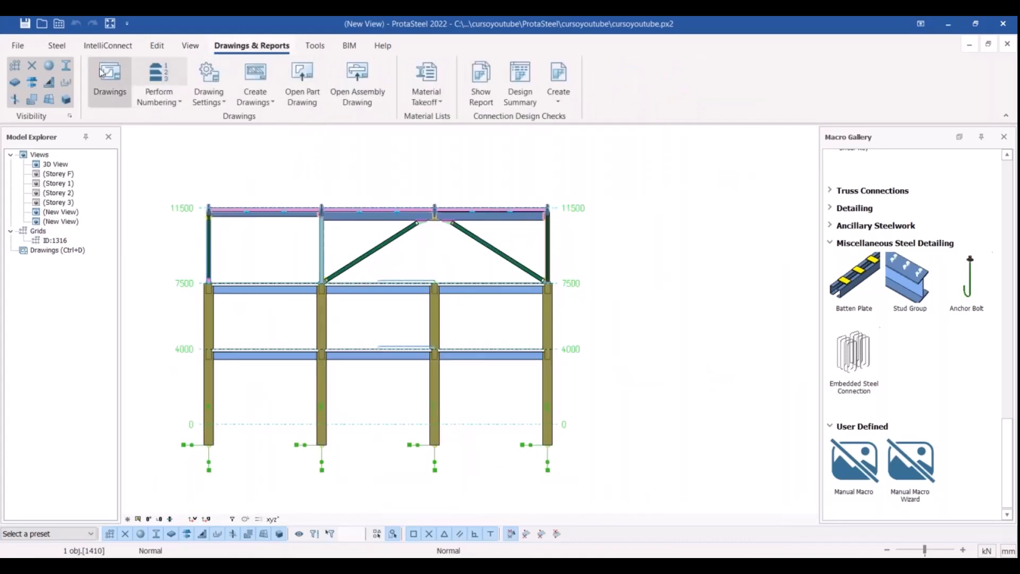
click(111, 77)
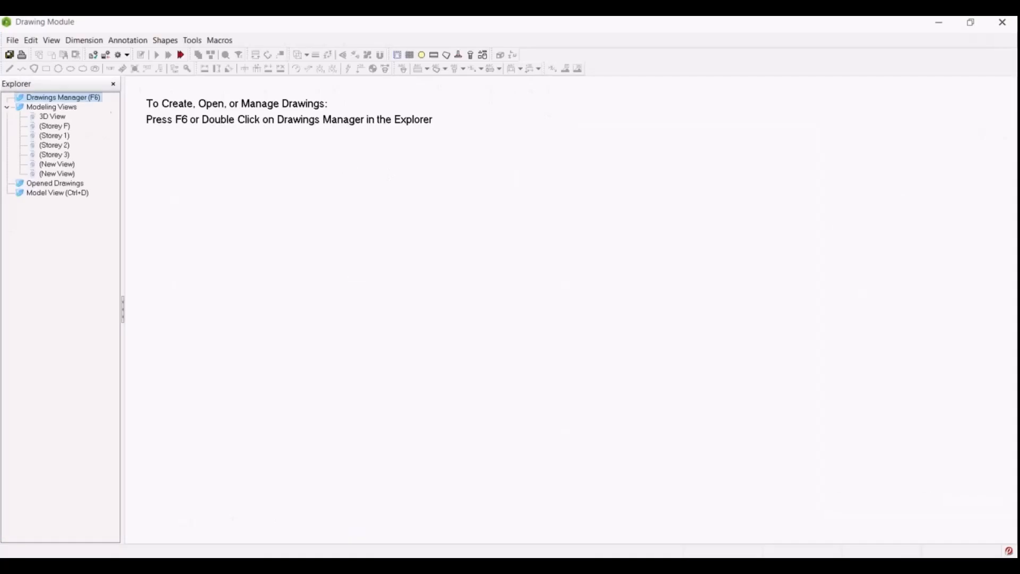
key(F6)
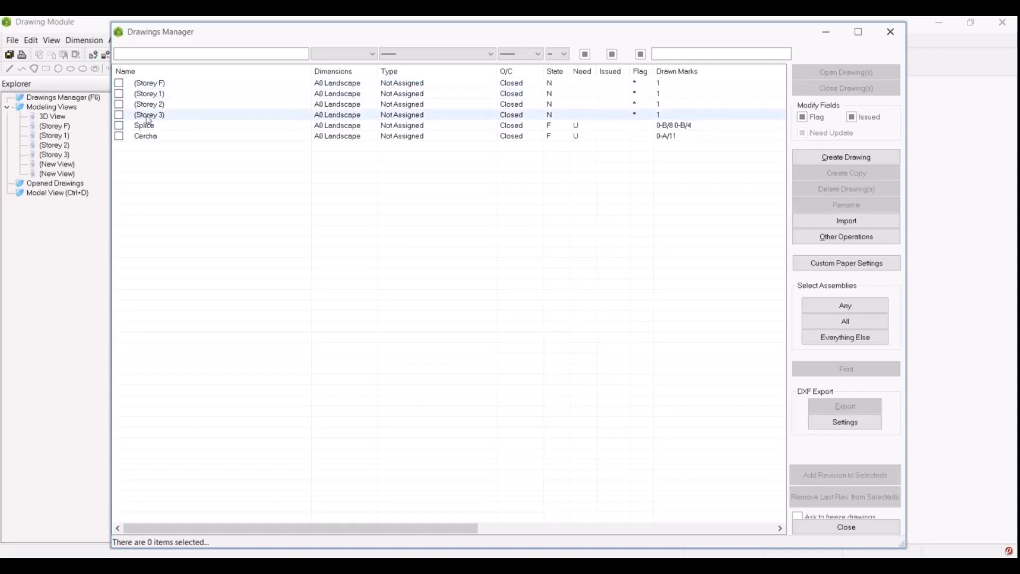
double_click(148, 115)
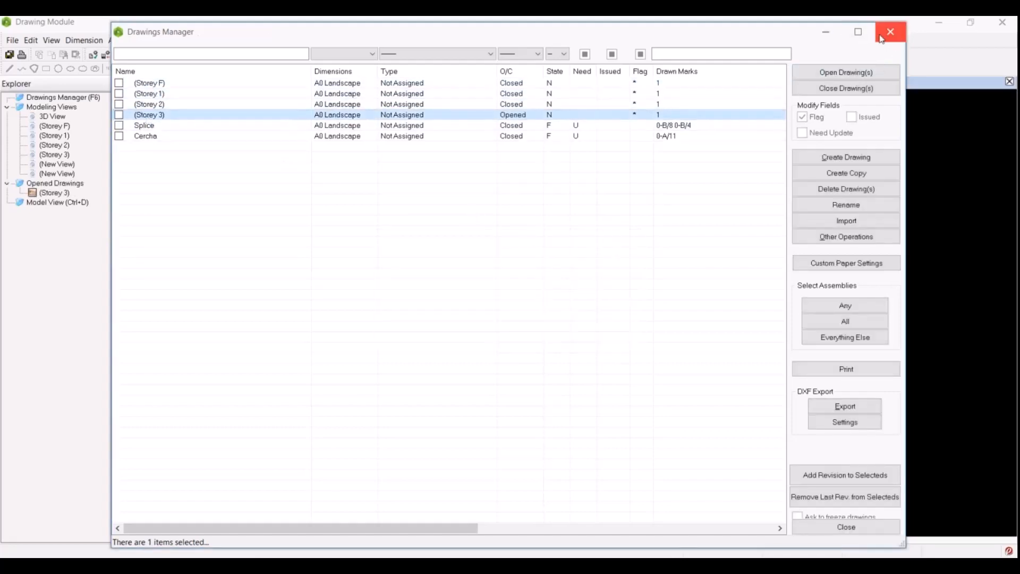
click(896, 37)
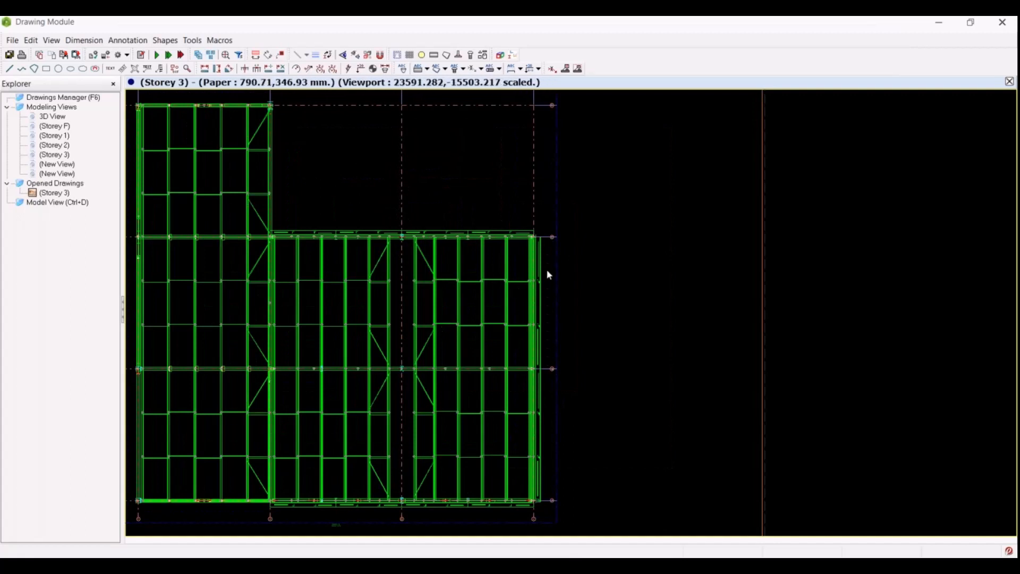
- Create a viewport of the first new elevation view in the empty area of the Storey 3 drawing sheet
scroll(546, 269, down, 2)
middle_drag(451, 281, 377, 276)
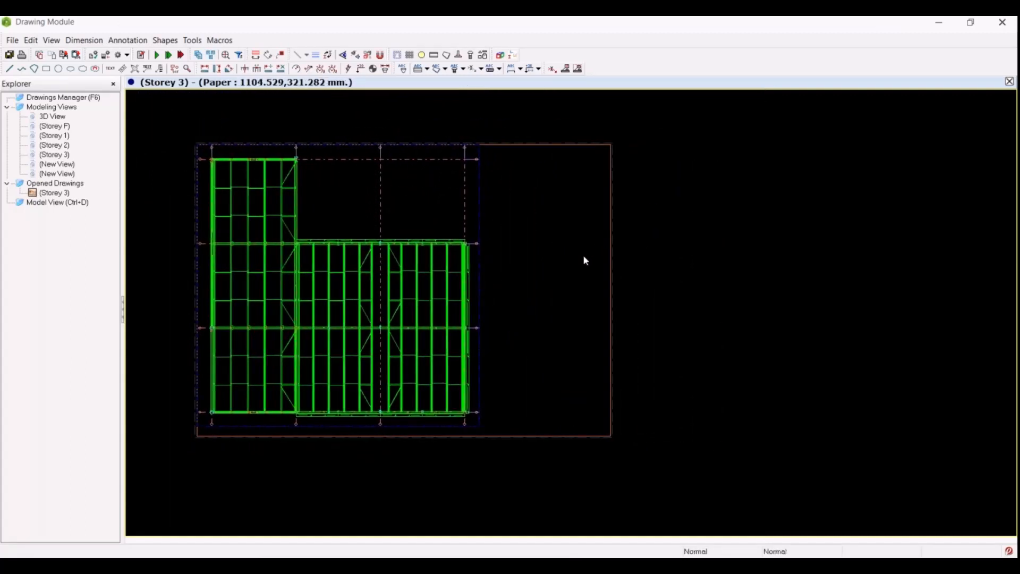
right_click(64, 167)
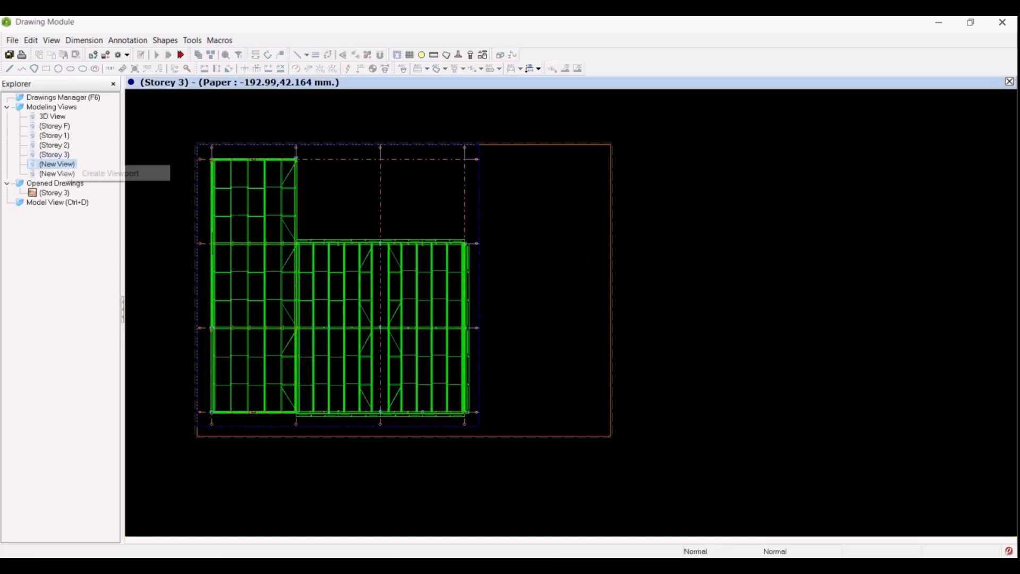
click(103, 172)
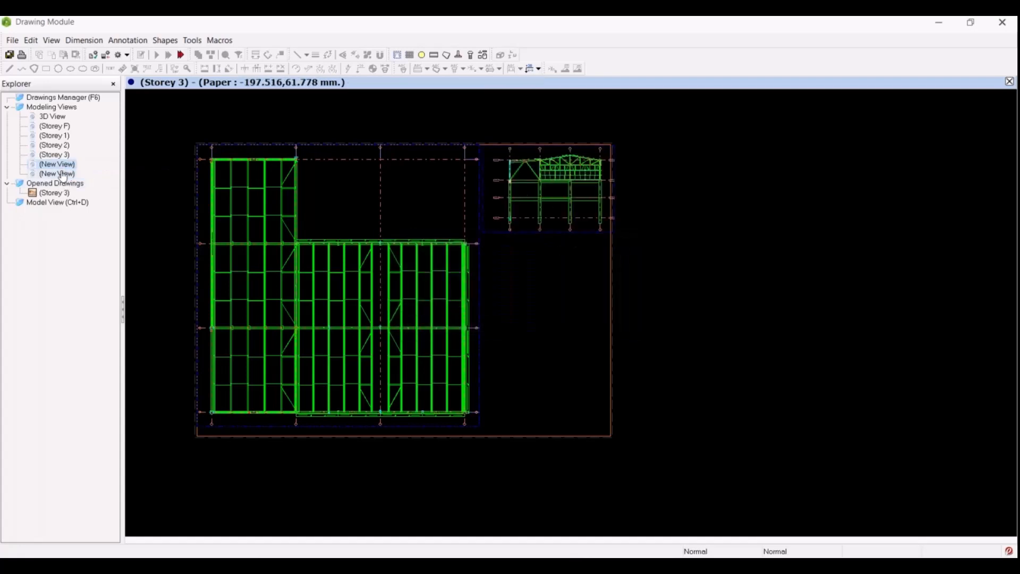
- Create a viewport of the second new elevation view, showing grids A to D, in the Storey 3 drawing
right_click(63, 174)
click(107, 178)
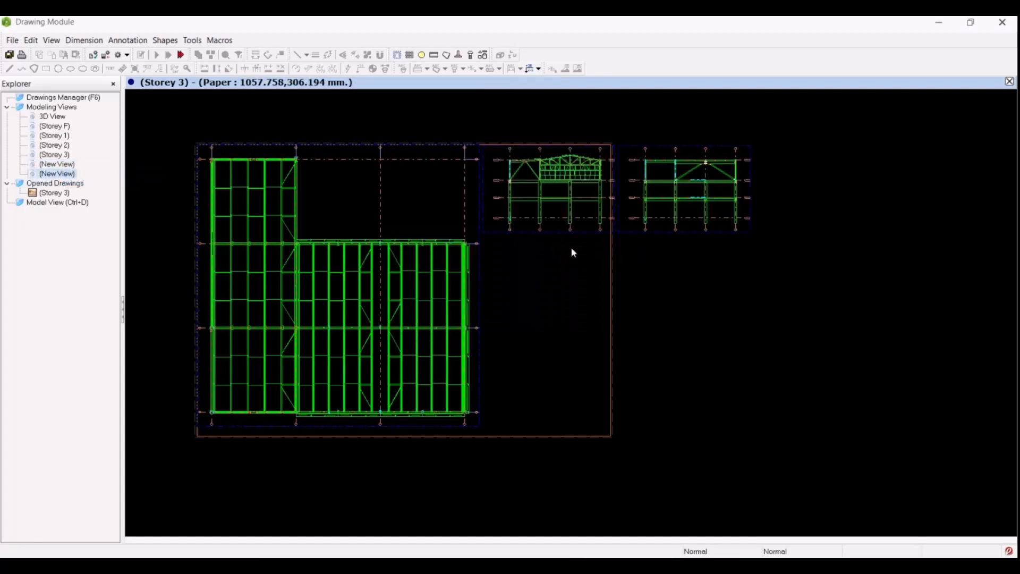
- Examine the roof trusses, bracing and connections in the two elevation viewports of the Storey 3 drawing
scroll(579, 176, up, 6)
mouse_move(281, 142)
middle_down()
mouse_move(372, 136)
mouse_move(398, 117)
middle_up()
scroll(398, 115, up, 4)
scroll(585, 160, up, 2)
scroll(366, 201, down, 2)
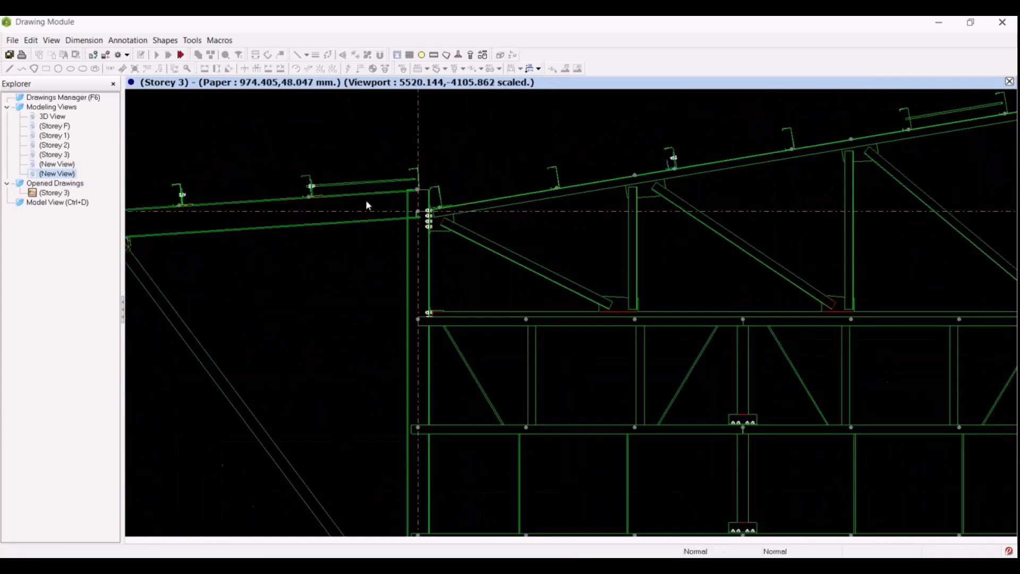
scroll(367, 201, down, 3)
middle_drag(664, 175, 266, 175)
scroll(621, 176, up, 5)
scroll(464, 186, down, 8)
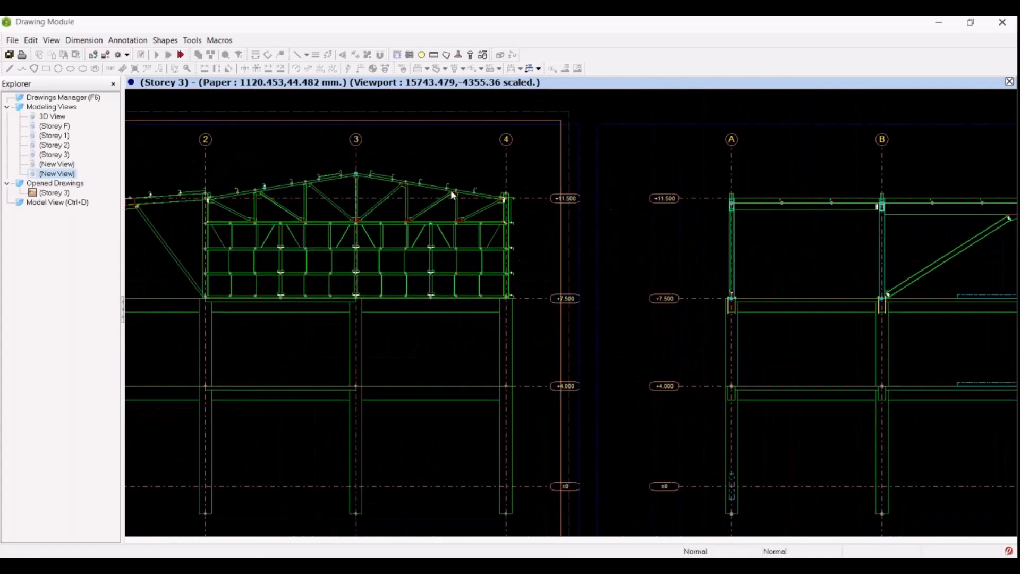
scroll(595, 207, up, 1)
scroll(752, 187, up, 5)
scroll(755, 193, down, 6)
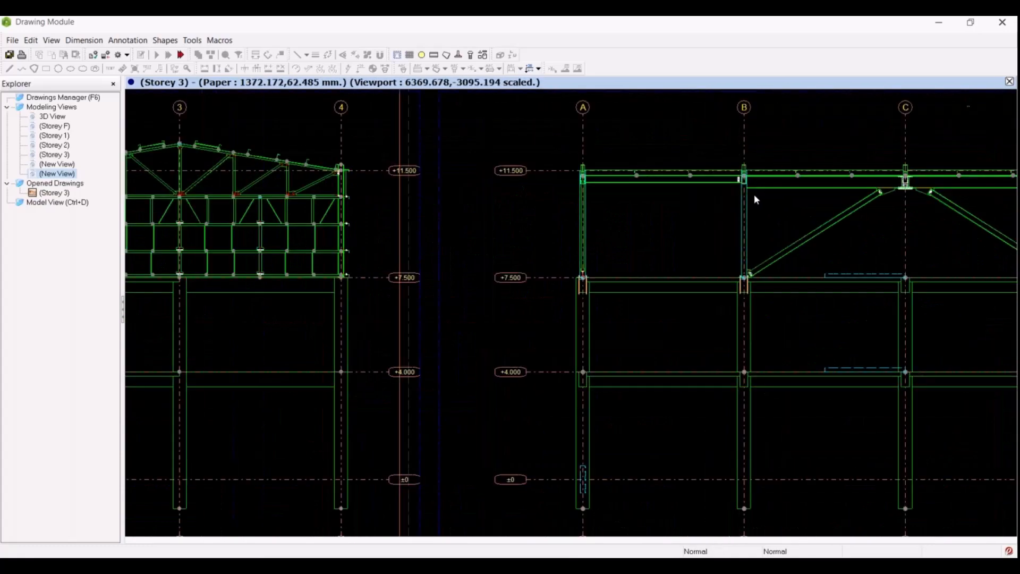
scroll(744, 202, down, 5)
scroll(653, 232, down, 2)
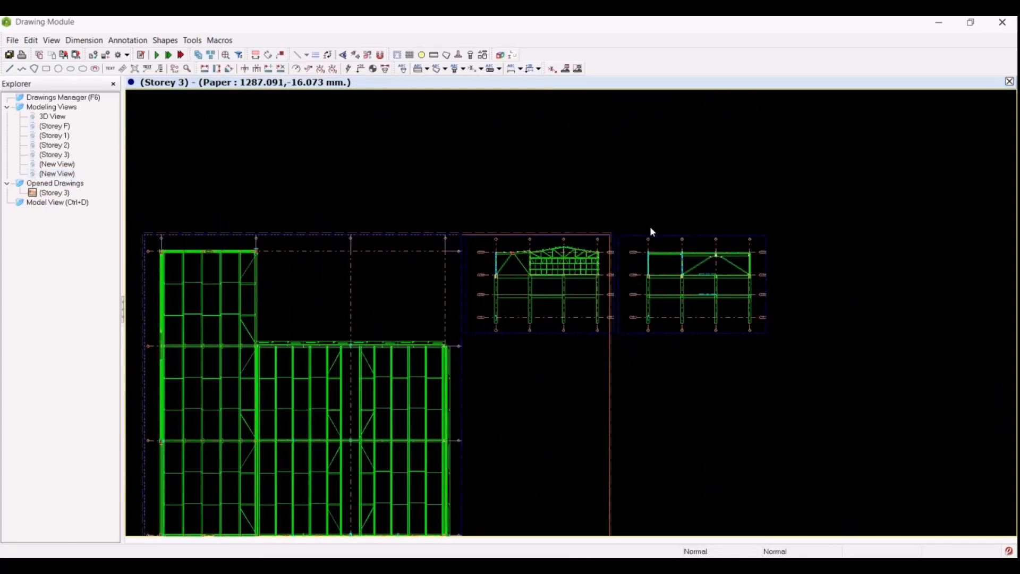
scroll(547, 244, up, 4)
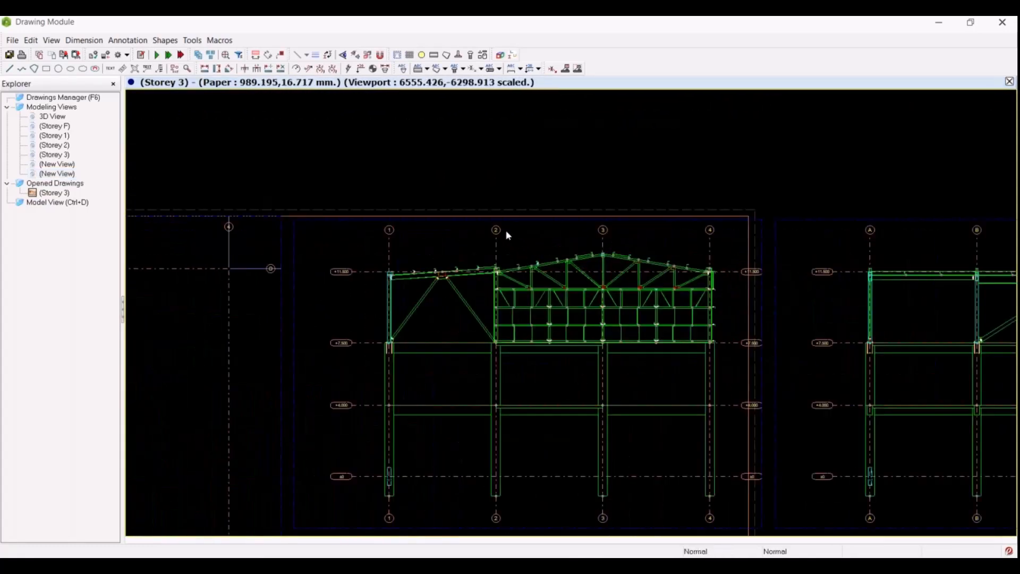
scroll(534, 187, up, 3)
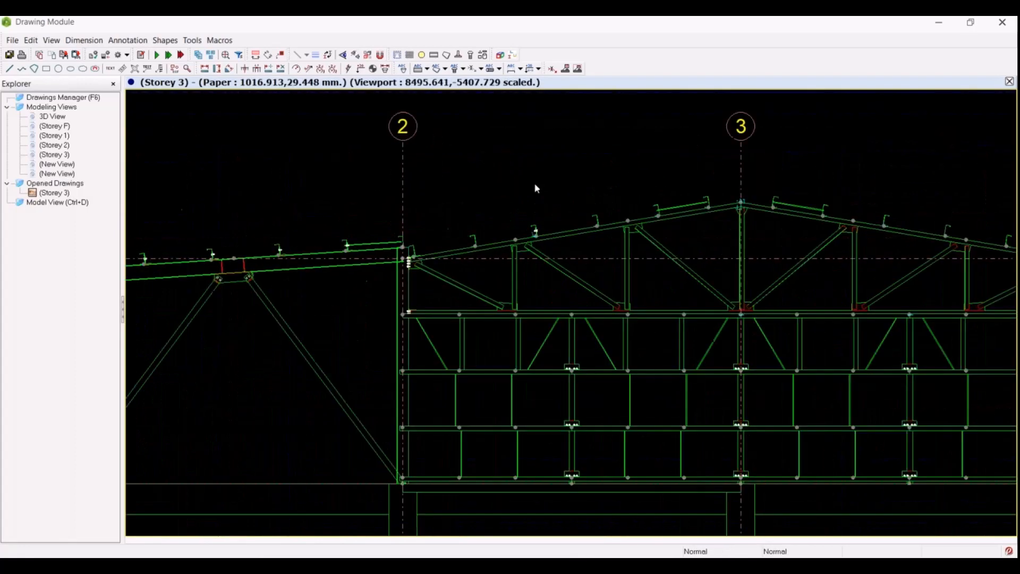
scroll(479, 206, up, 1)
scroll(446, 202, down, 4)
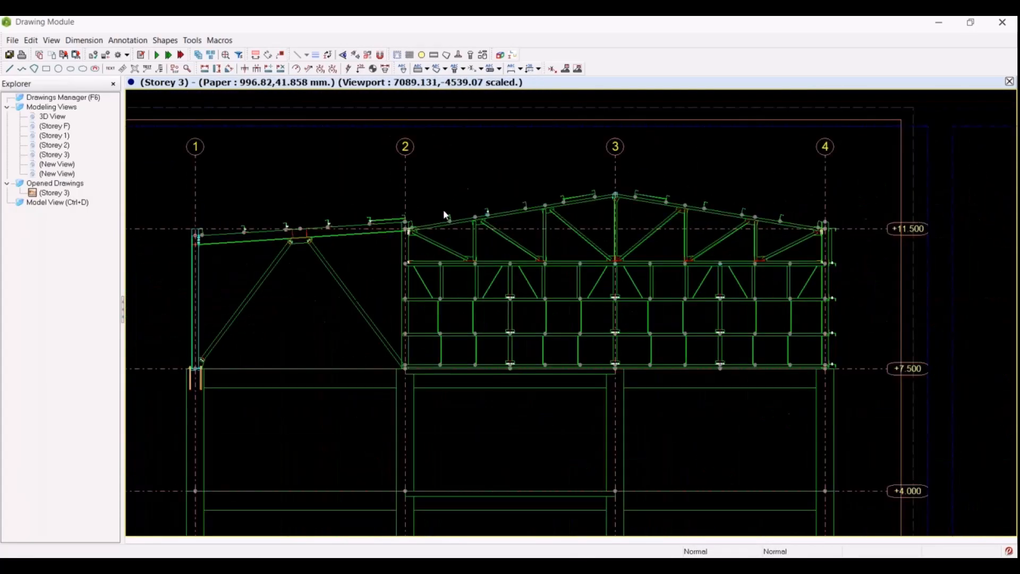
- Open the properties of the elevation viewport with axes 1 to 4, keeping the drawing visible beside them
double_click(461, 175)
drag(567, 118, 919, 106)
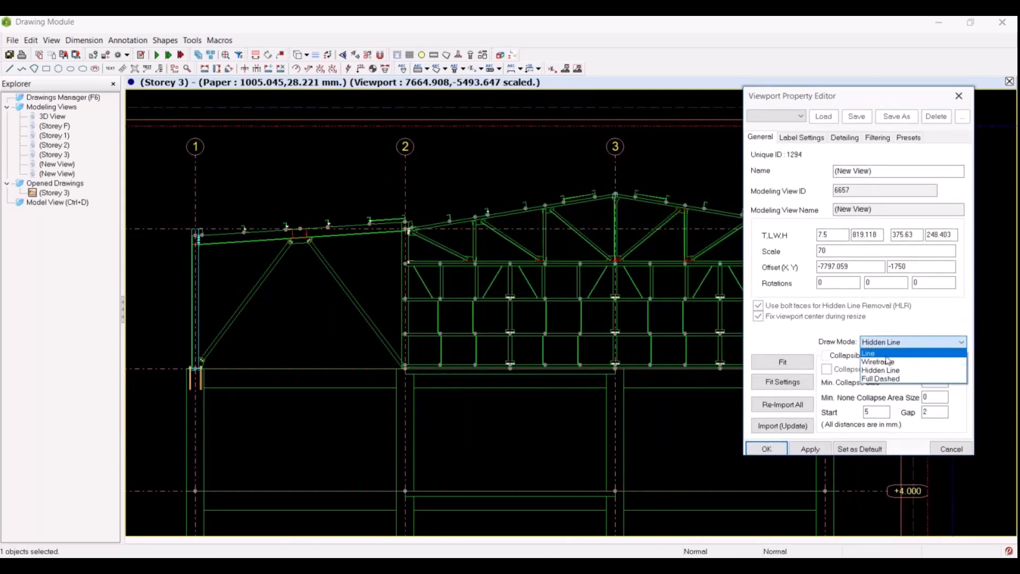
- Try the Wireframe and Line draw modes on the elevation viewport with axes 1 to 4
click(892, 363)
click(810, 449)
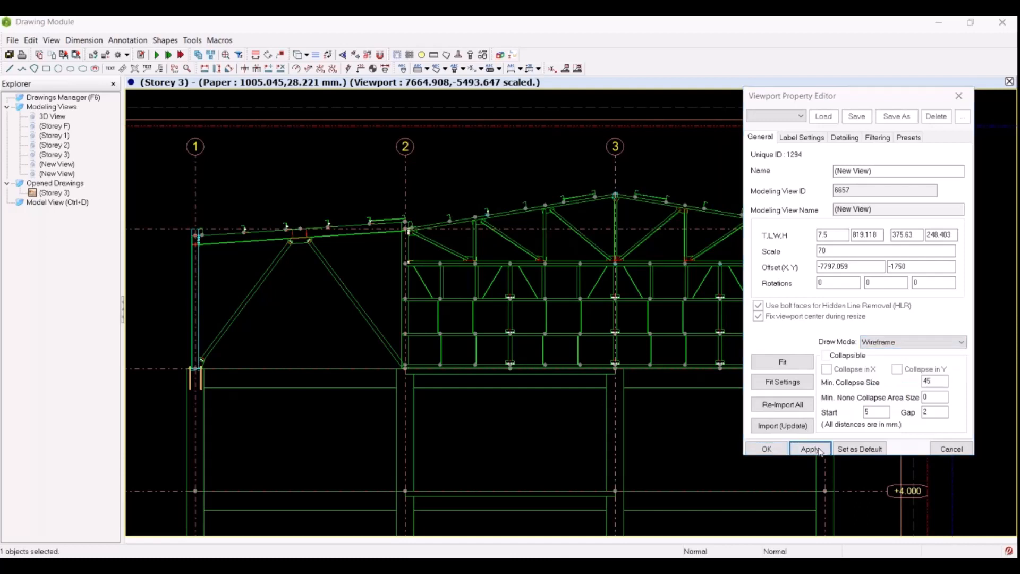
click(911, 342)
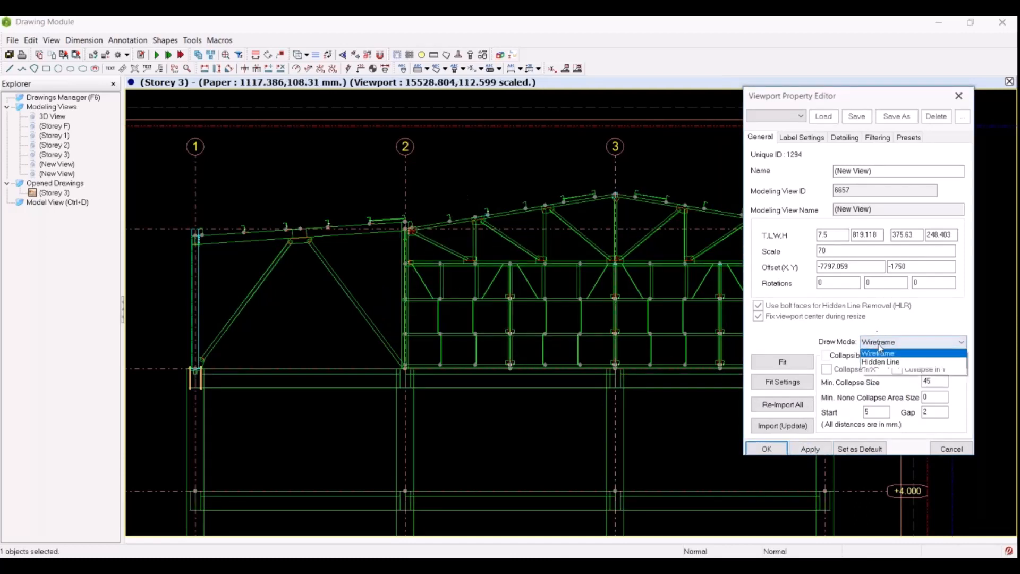
click(872, 351)
click(807, 449)
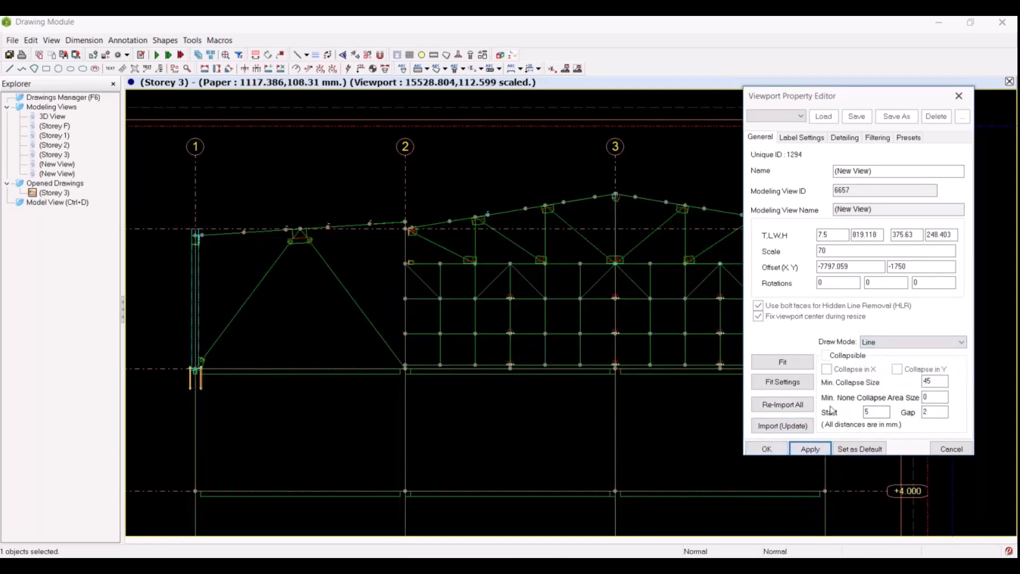
- Set the viewport's draw mode to Hidden Line and its scale to 50, and confirm the properties
click(877, 342)
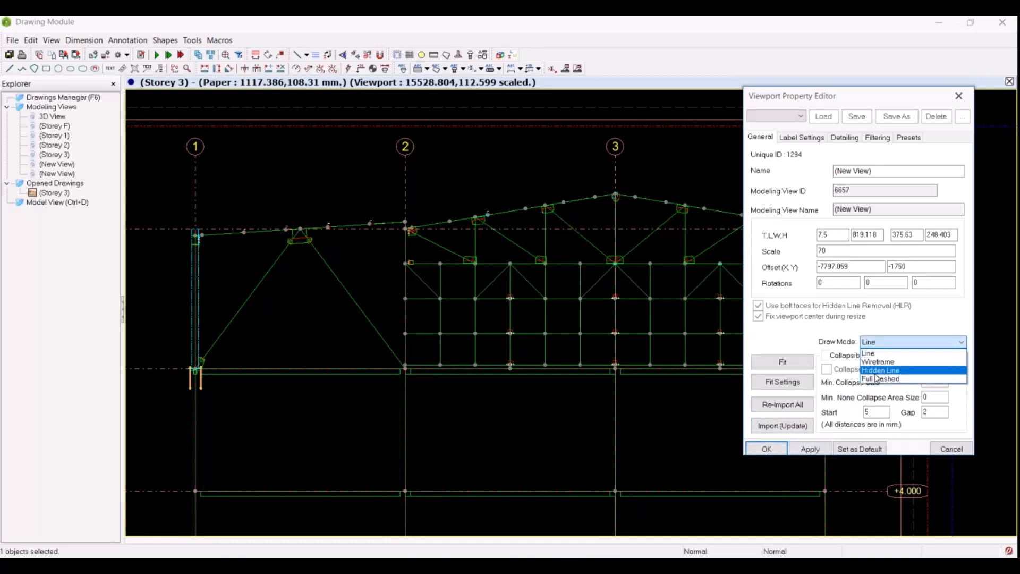
click(876, 372)
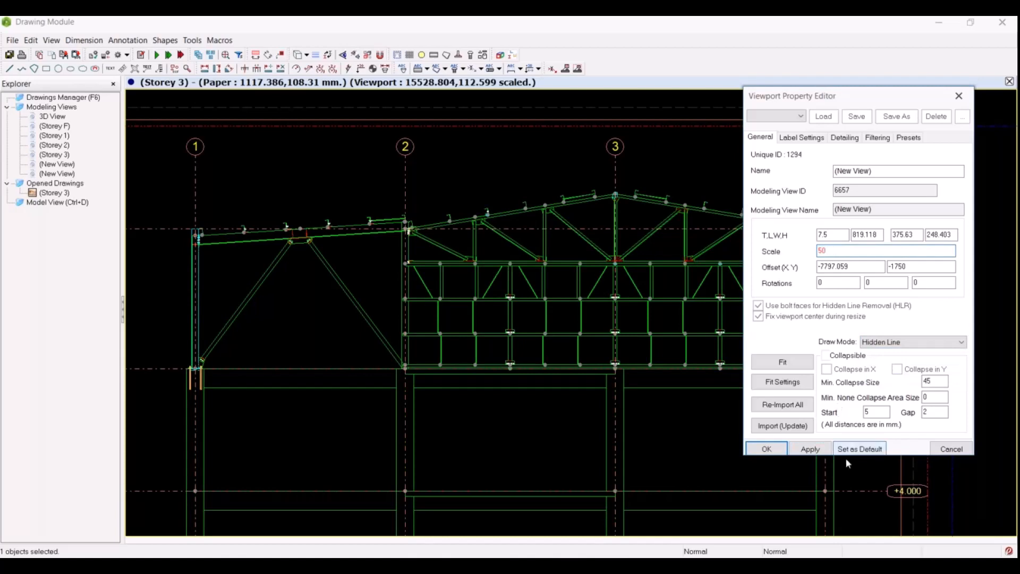
click(810, 449)
click(767, 449)
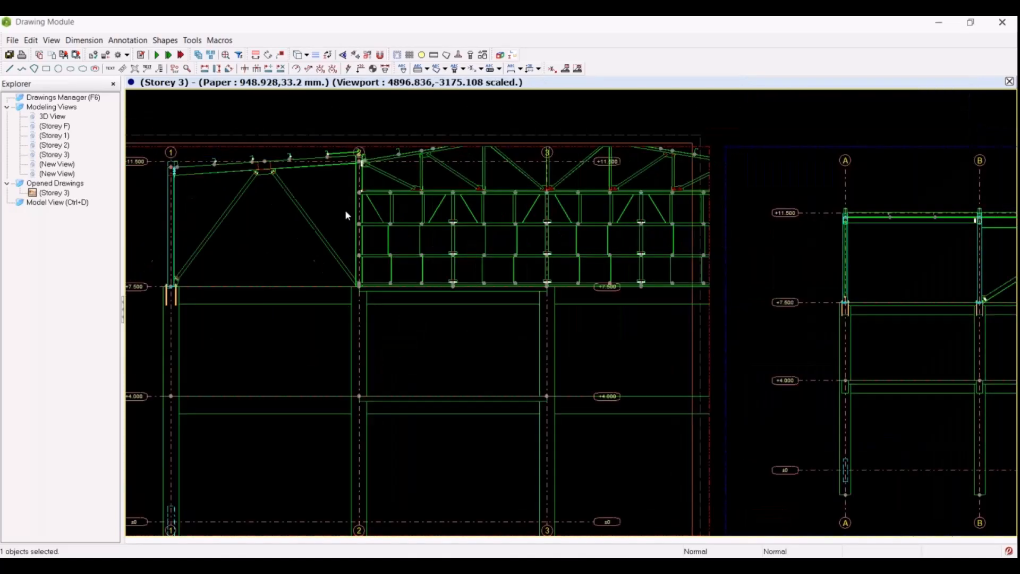
- Move the rescaled elevation viewport off the sheet into the empty space beyond the other elevation viewport
scroll(383, 238, down, 3)
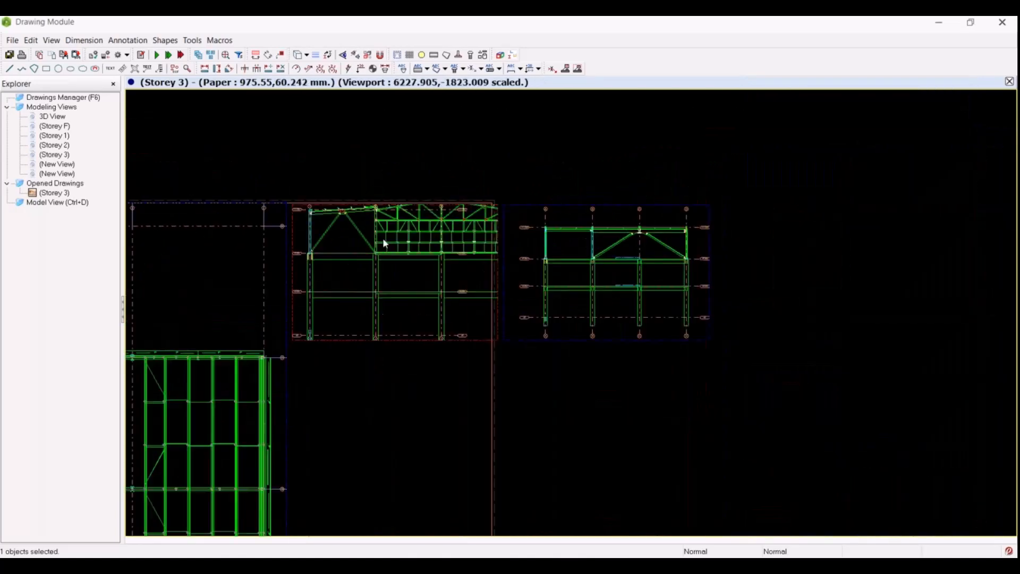
double_click(617, 296)
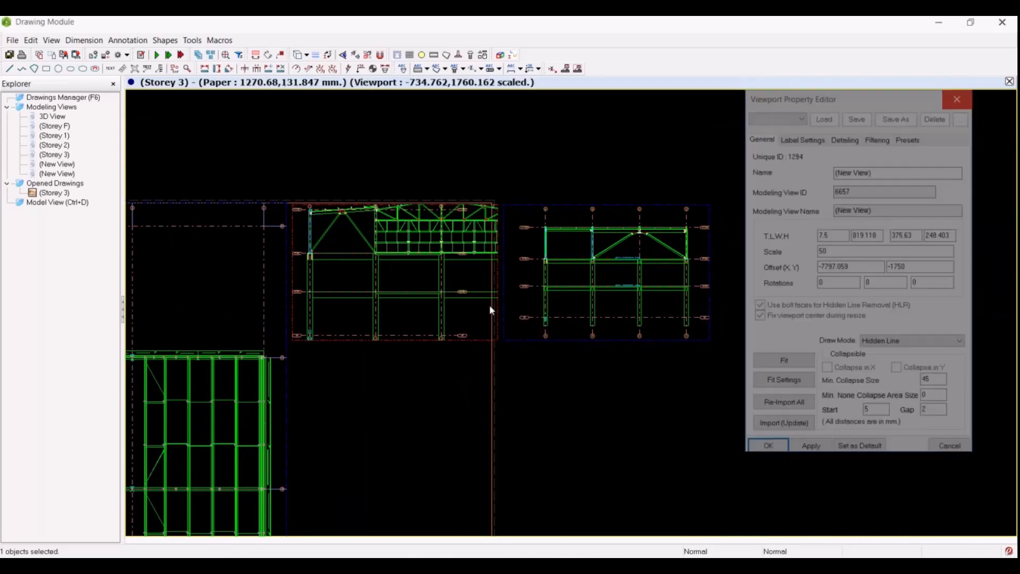
drag(412, 340, 883, 355)
scroll(787, 300, down, 1)
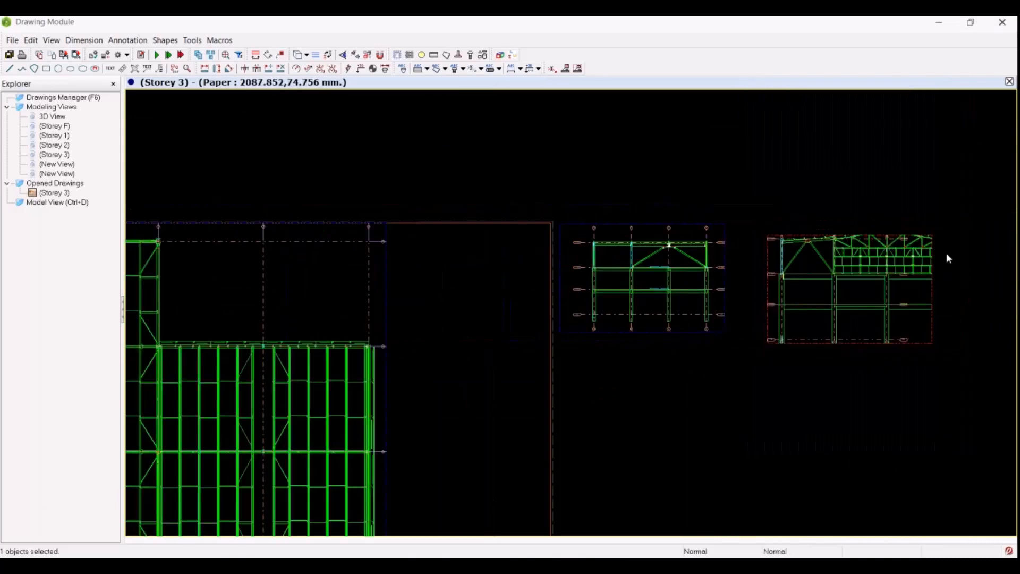
- Enlarge the frame of the axes 1 to 4 viewport on its right, lower and left sides to fit the whole elevation
scroll(949, 259, up, 3)
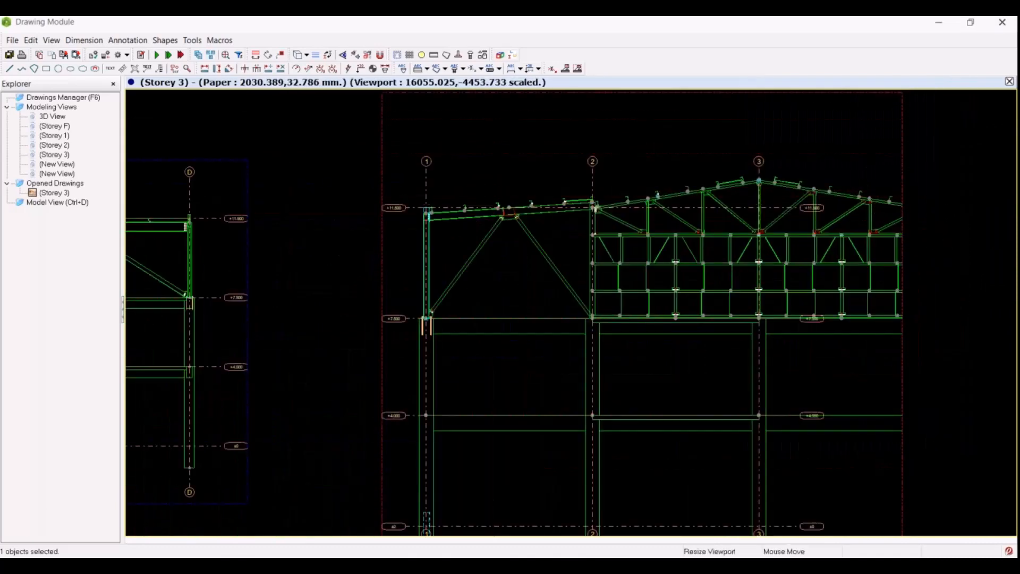
scroll(759, 230, down, 2)
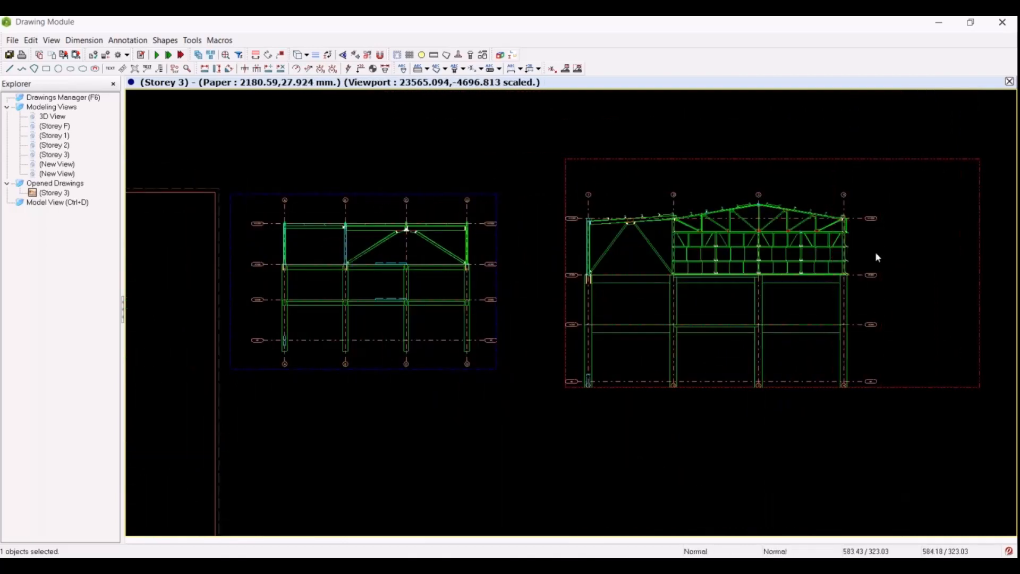
drag(934, 387, 934, 442)
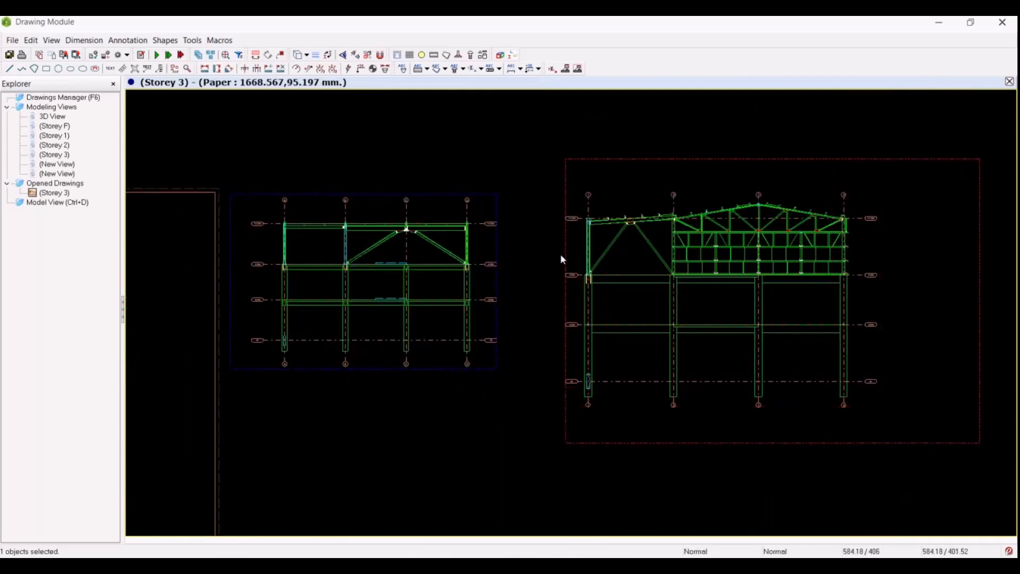
drag(562, 167, 533, 172)
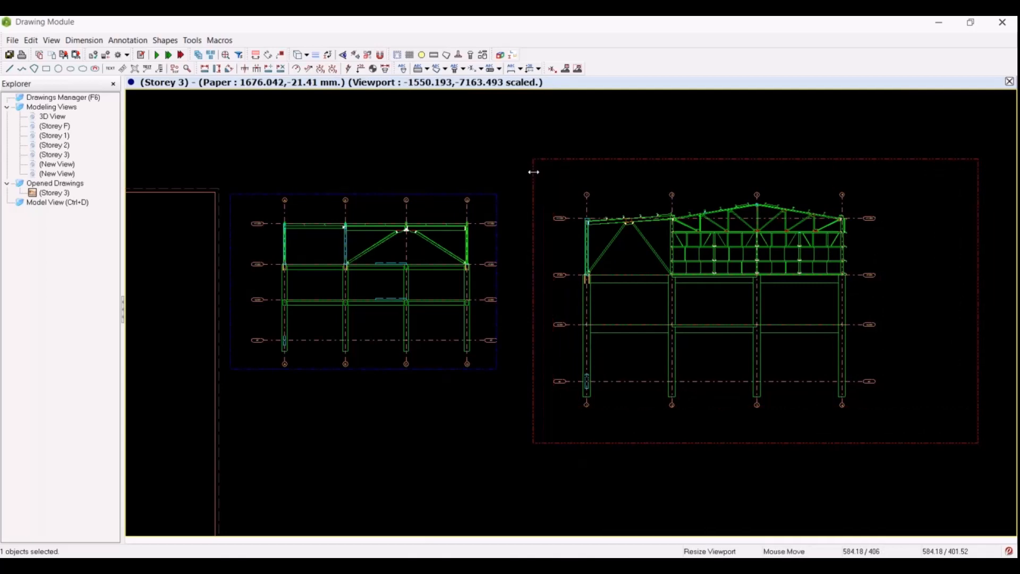
scroll(534, 237, down, 3)
scroll(414, 250, up, 5)
scroll(539, 231, down, 5)
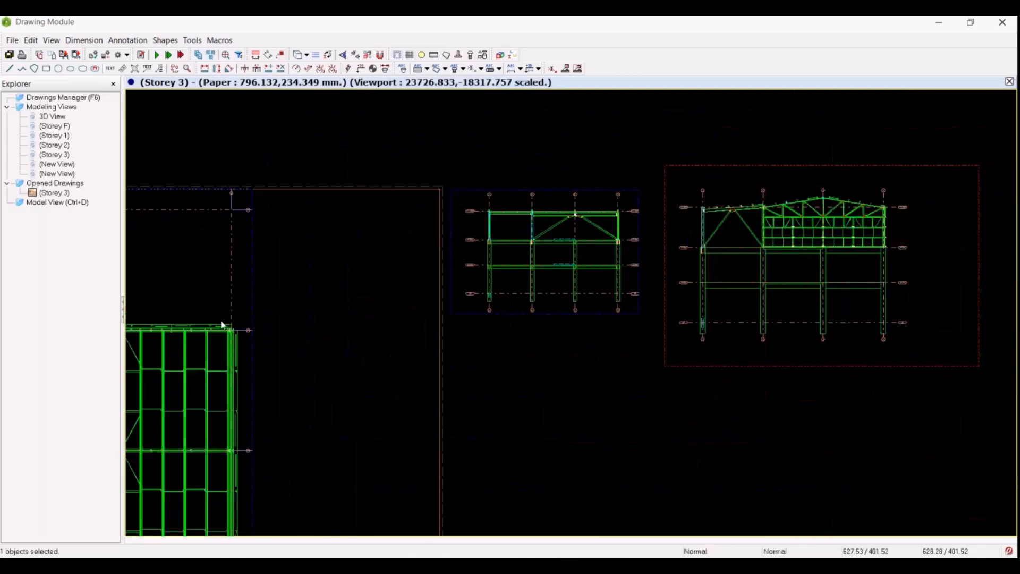
- Close the Drawing Module and answer its closing prompt to return to the ProtaSteel model
middle_drag(222, 326, 688, 228)
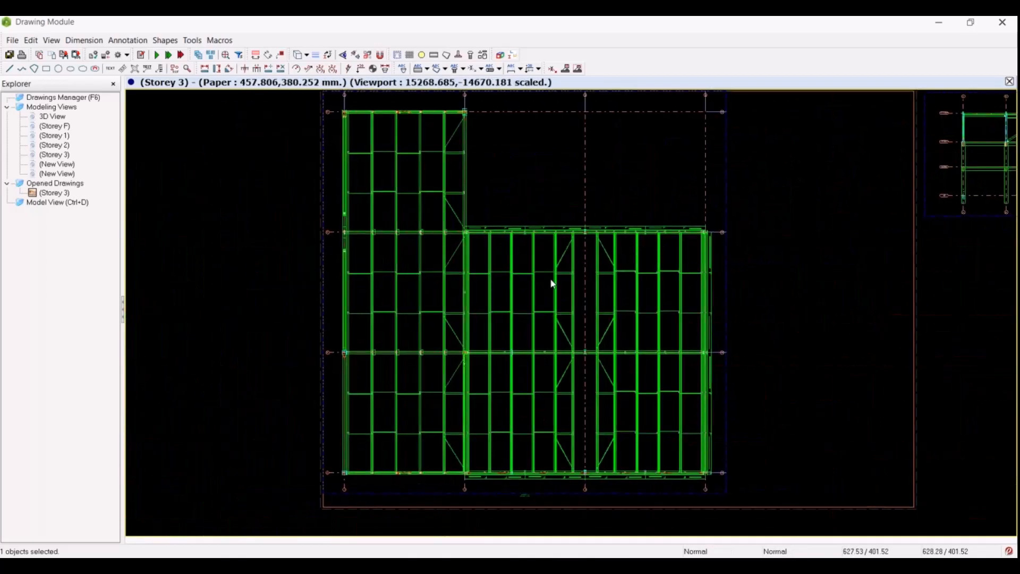
scroll(319, 239, down, 3)
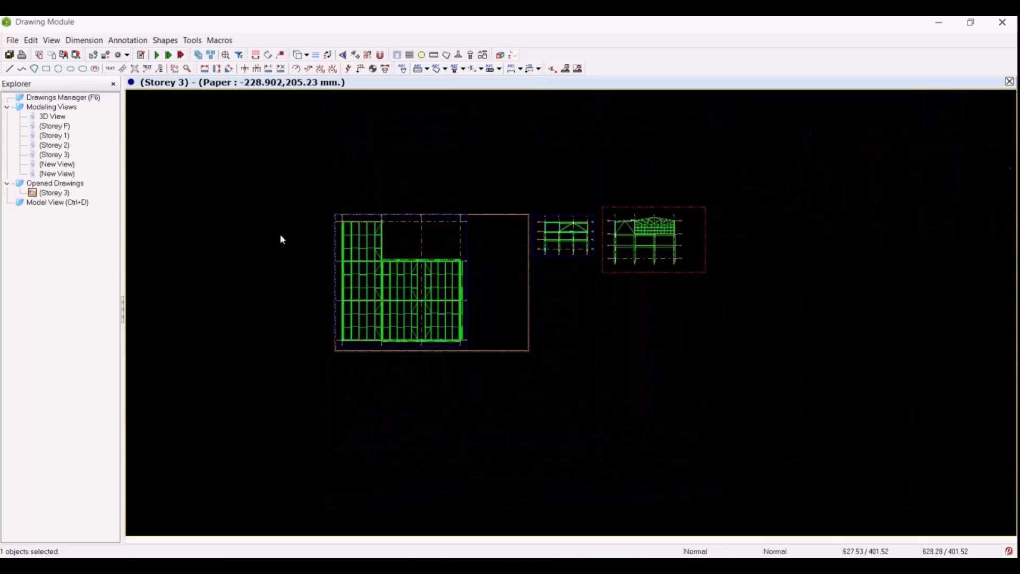
scroll(281, 239, up, 3)
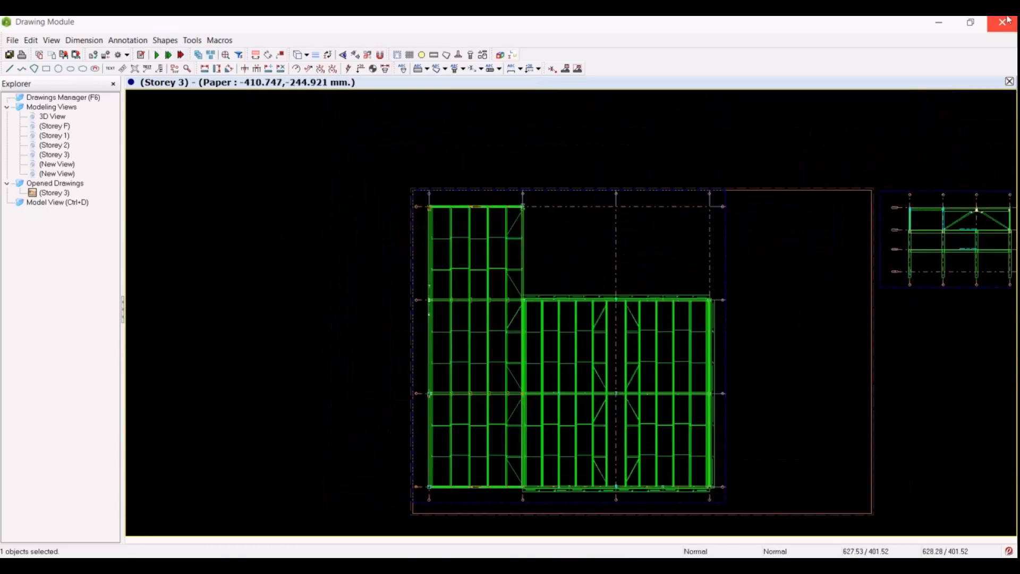
click(1003, 24)
click(475, 336)
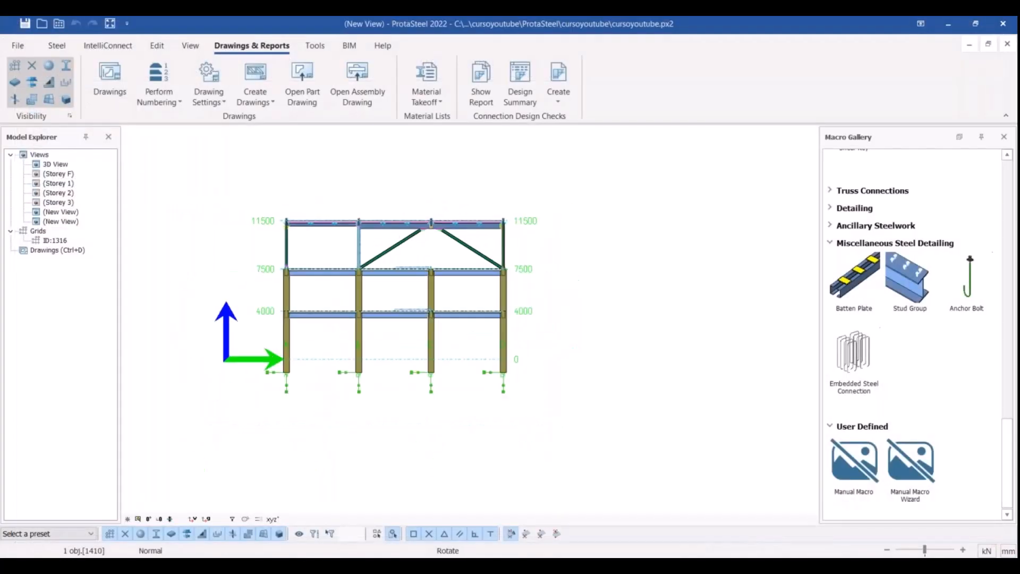
- Isolate the spliced roof beams on axis 1 together with their two braces and connection parts, hiding everything else
middle_drag(560, 212, 578, 262)
scroll(486, 226, up, 9)
scroll(564, 348, down, 9)
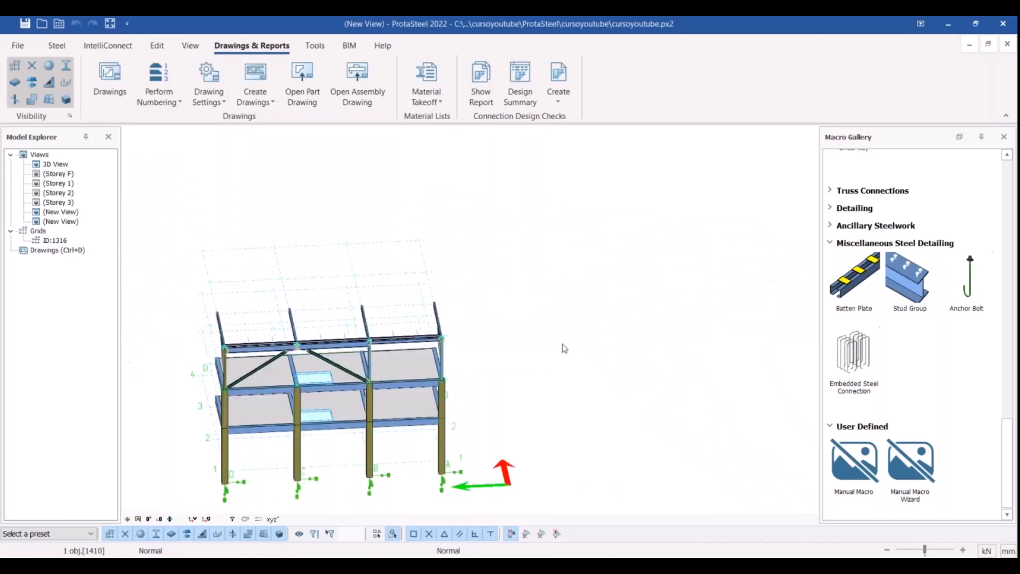
scroll(243, 392, down, 3)
middle_drag(242, 388, 186, 321)
scroll(213, 327, up, 8)
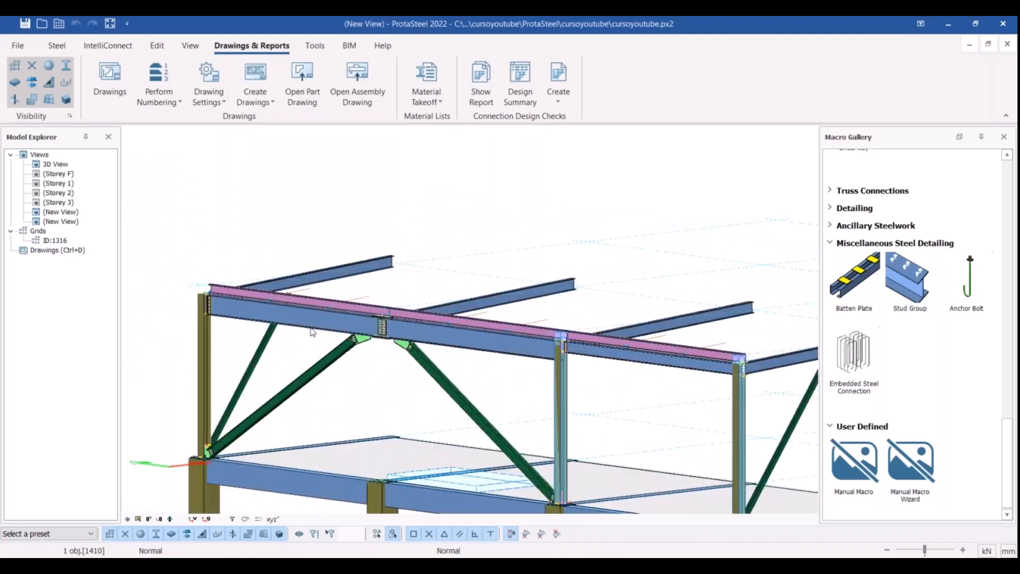
scroll(308, 319, up, 5)
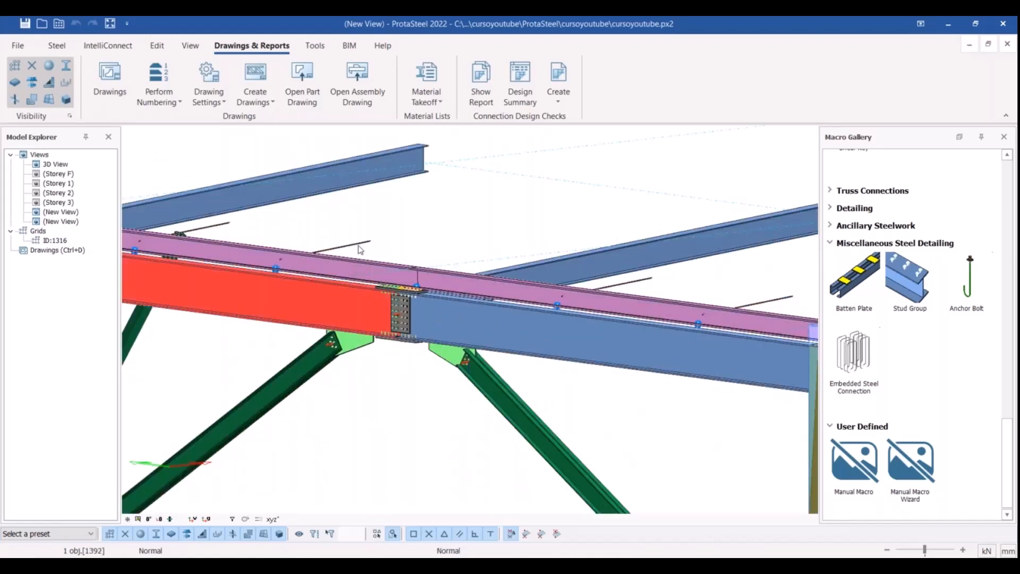
drag(358, 245, 470, 389)
click(342, 310)
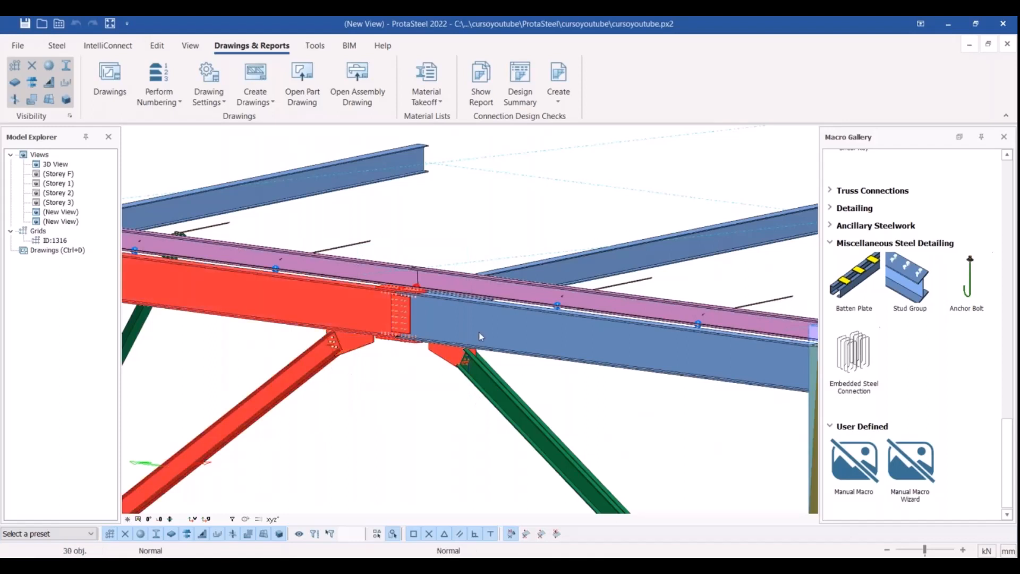
click(478, 339)
click(492, 378)
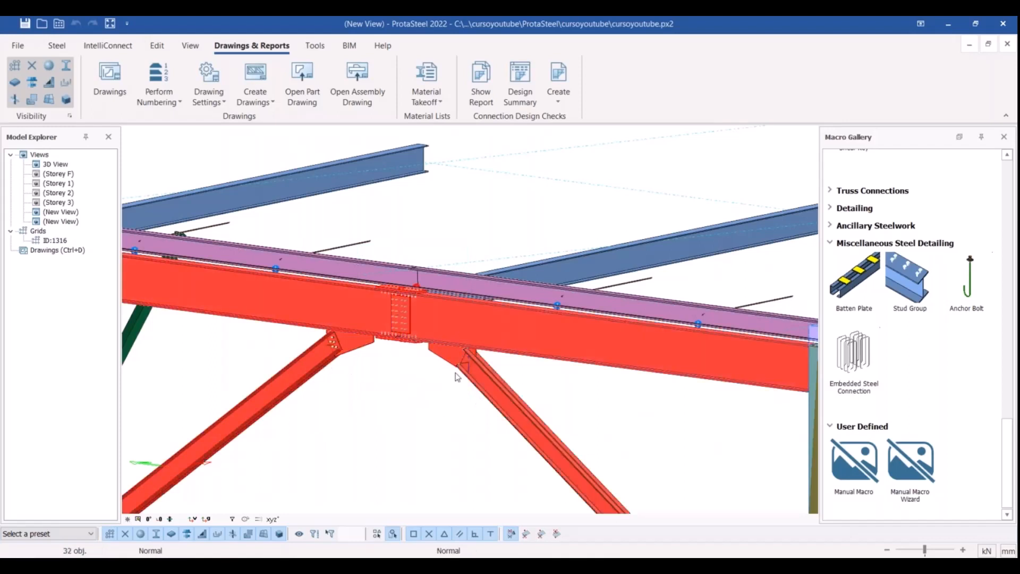
right_drag(431, 371, 456, 352)
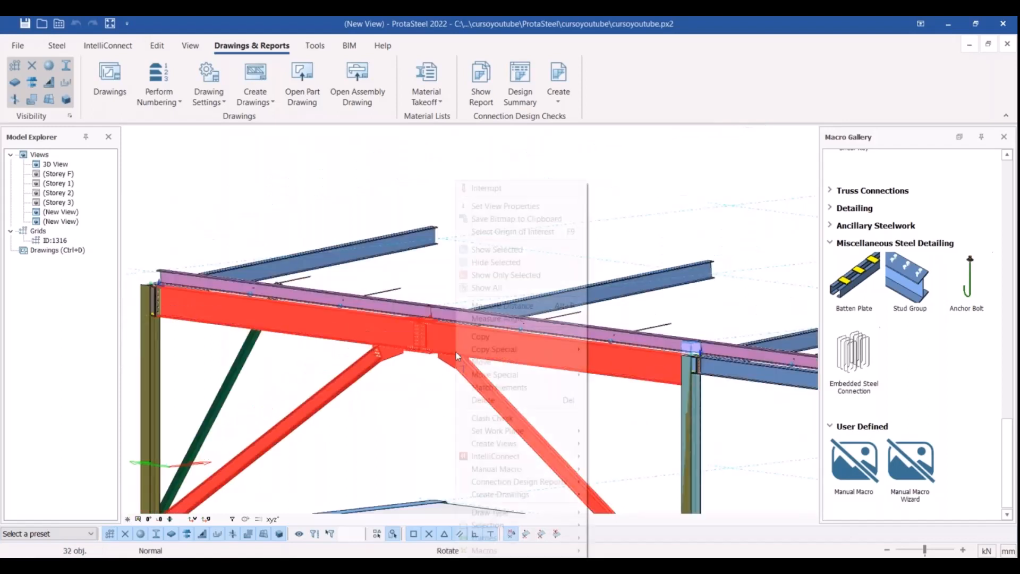
click(522, 275)
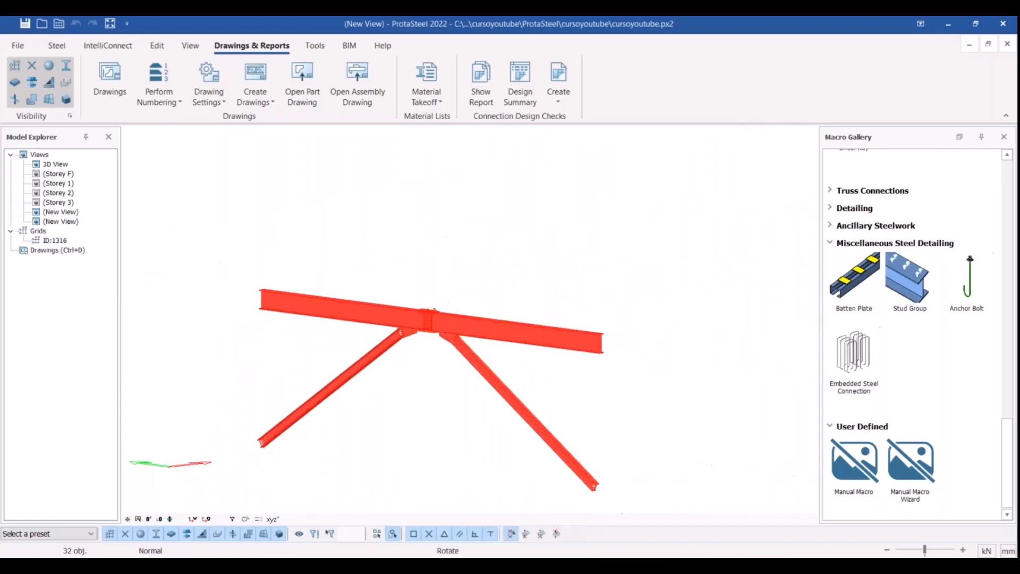
- Hide the object picked at the top of the beam splice and set the view to the XY plane
scroll(431, 311, up, 6)
click(419, 303)
right_click(422, 304)
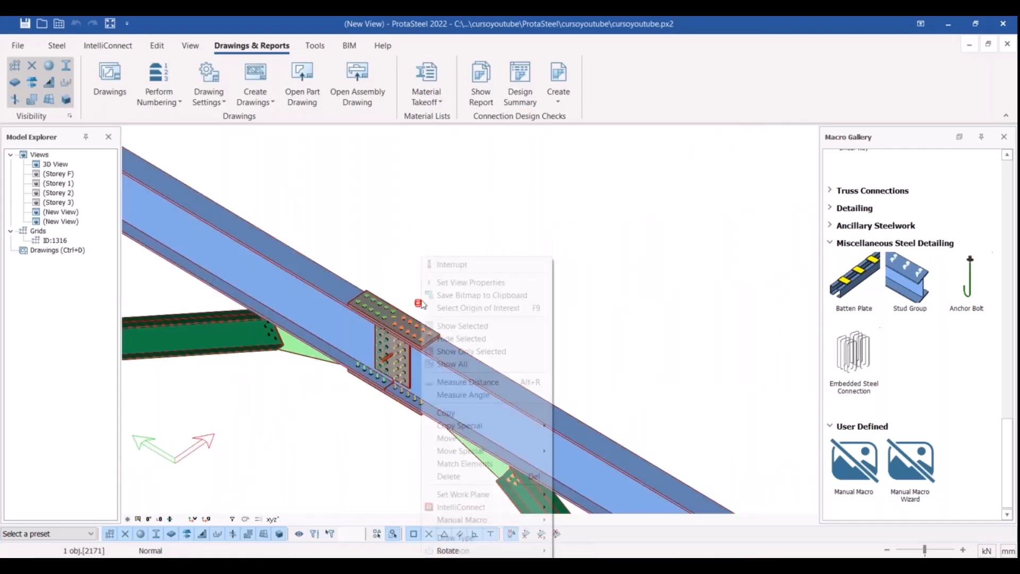
click(471, 339)
scroll(471, 340, down, 5)
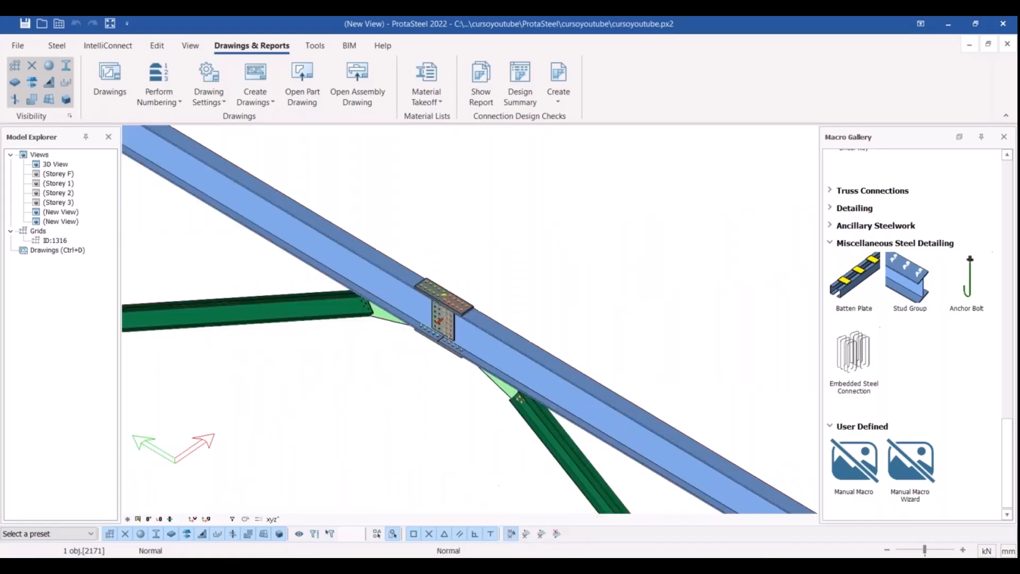
click(280, 520)
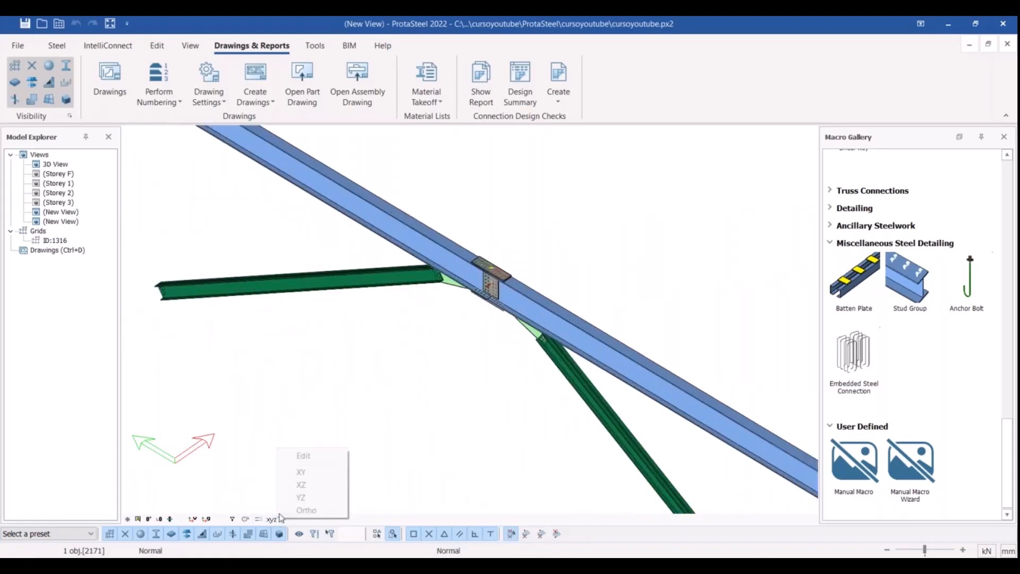
click(301, 471)
scroll(412, 368, down, 4)
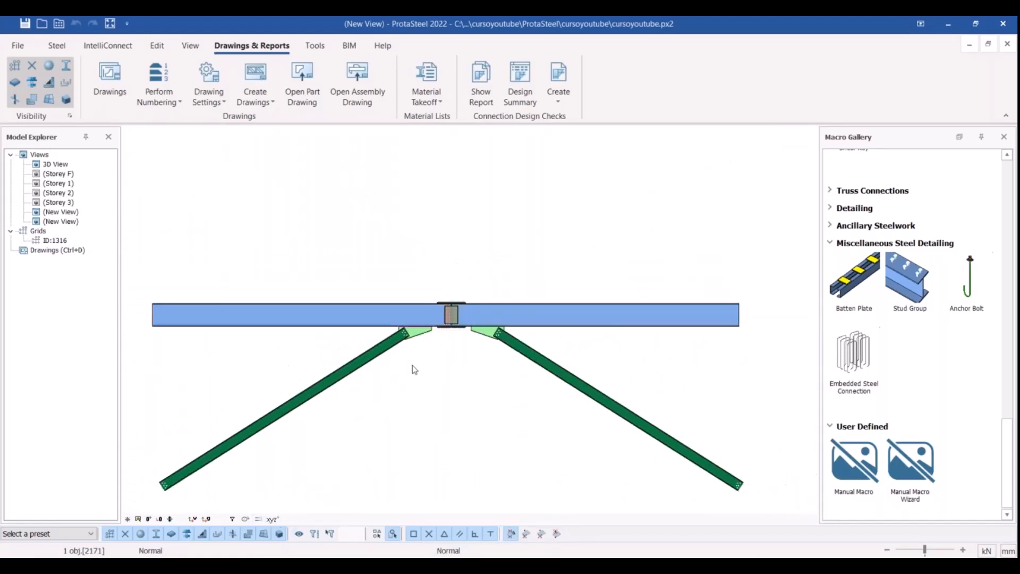
- Window-select the splice plates, bolts and gusset plates, and add a detail item named con5 in the Detail Item Manager
scroll(410, 355, up, 5)
middle_drag(466, 292, 445, 298)
drag(292, 218, 684, 459)
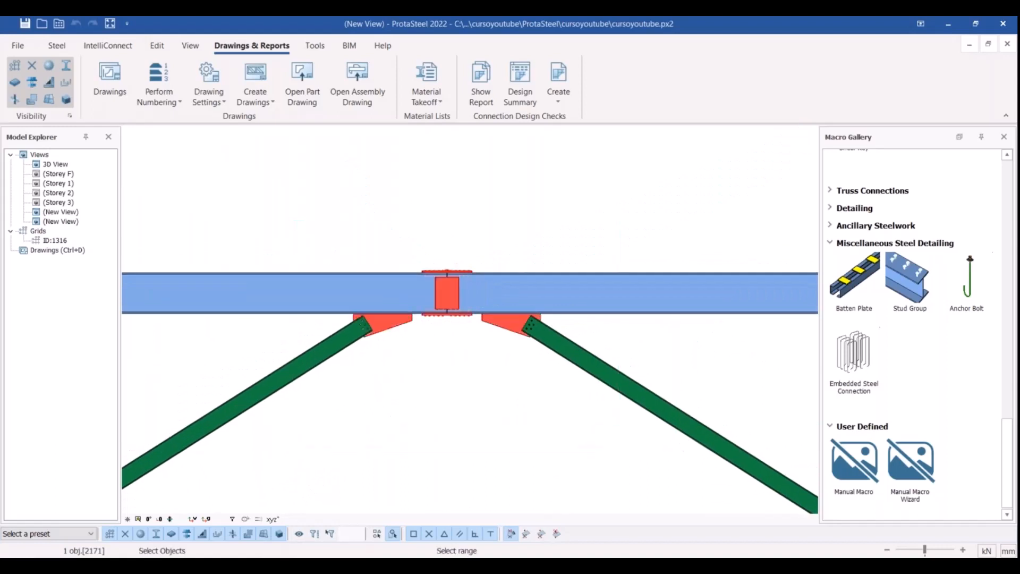
click(56, 46)
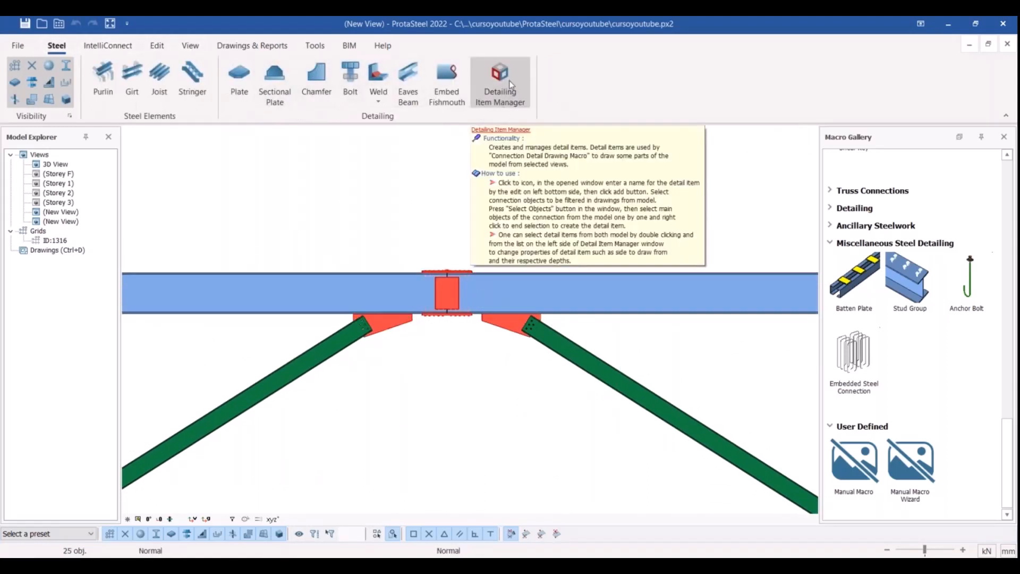
click(504, 80)
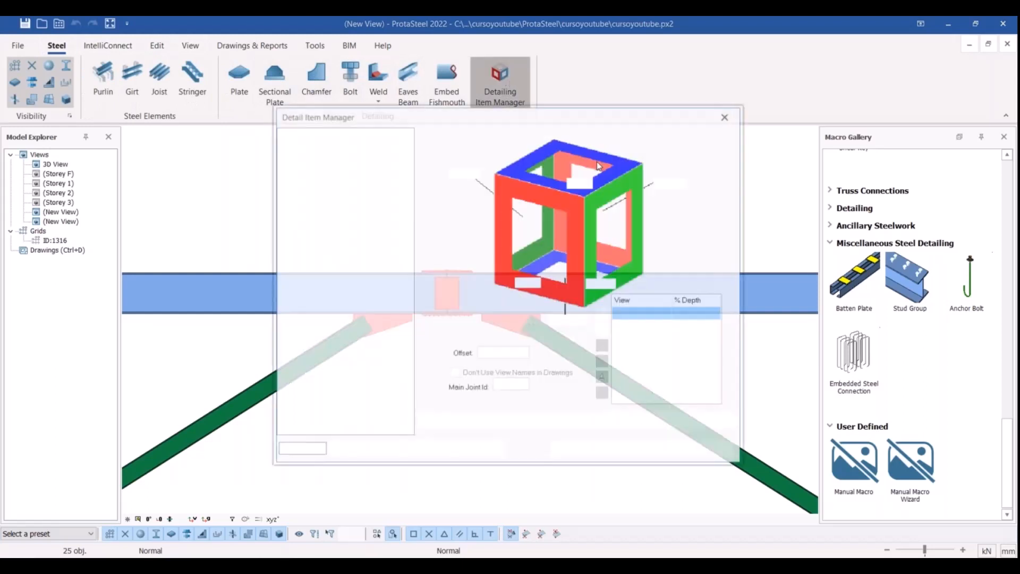
drag(688, 116, 981, 97)
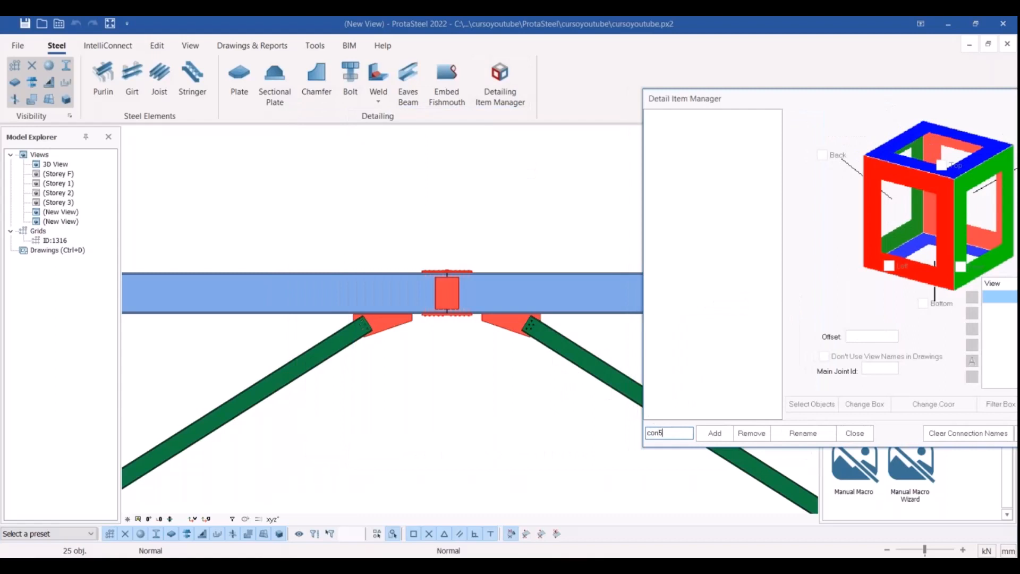
click(721, 440)
- Assign the two spliced beams and both braces as the objects of detail item con5
click(807, 404)
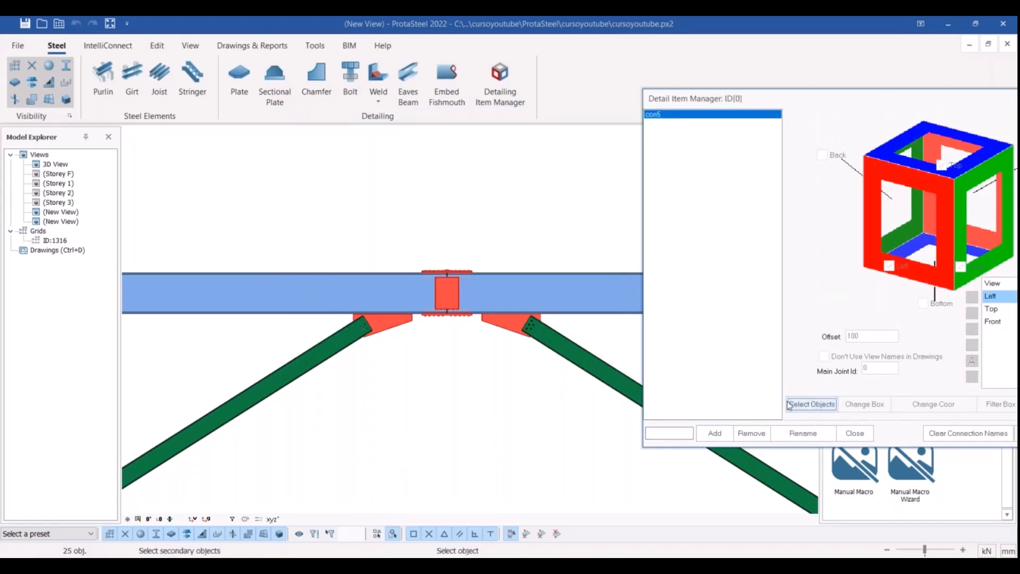
click(381, 294)
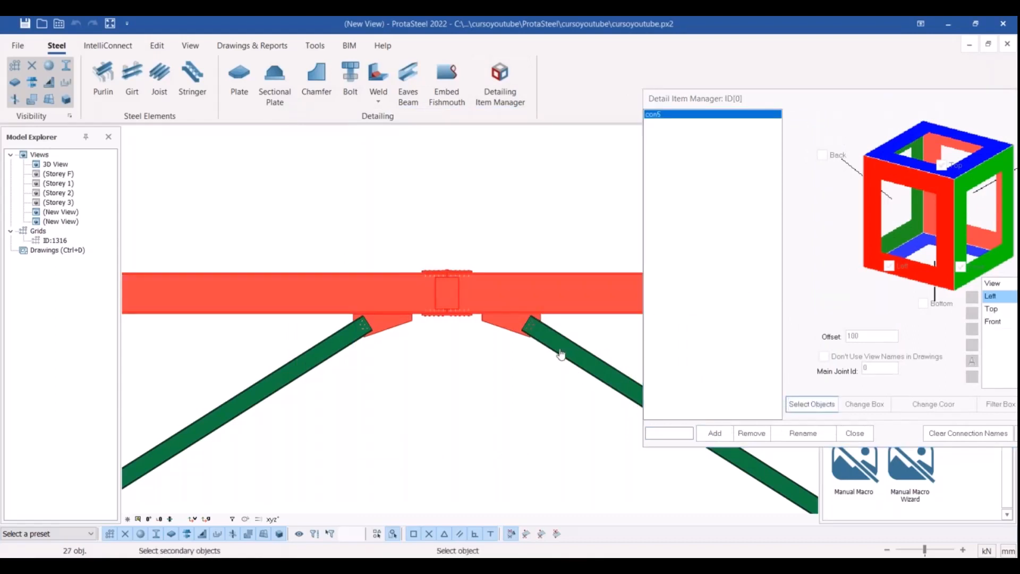
click(561, 354)
click(338, 341)
middle_click(446, 387)
scroll(366, 389, down, 4)
scroll(417, 341, up, 2)
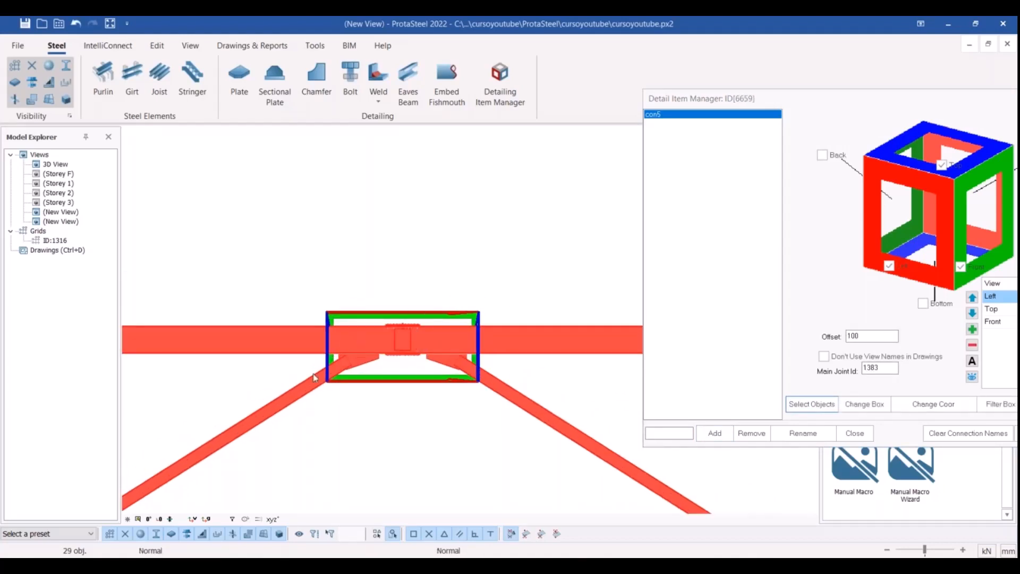
middle_drag(476, 321, 453, 354)
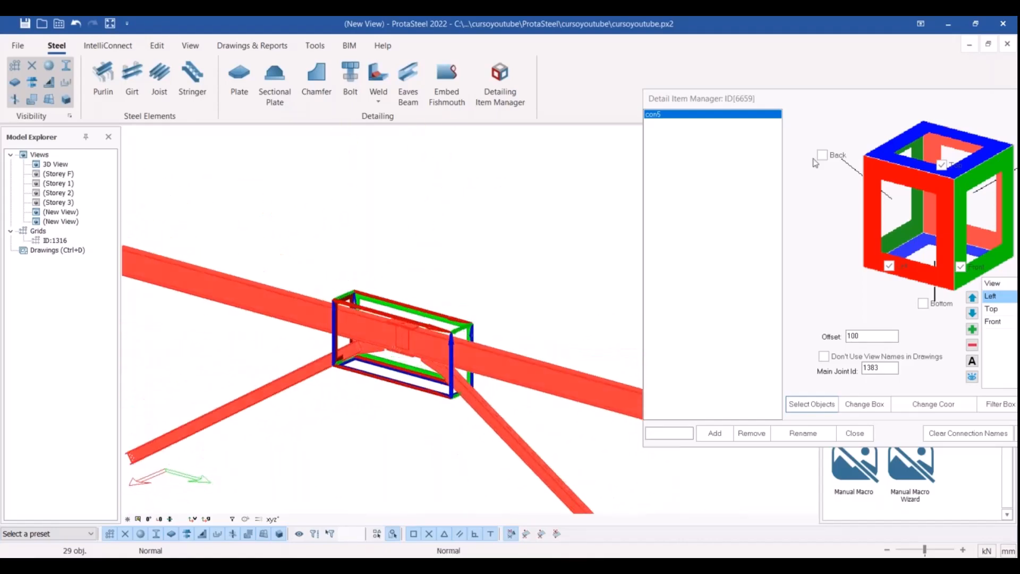
- Add the Back, Bottom and Right views plus a 3D view to detail item con5 and close the manager
drag(736, 97, 540, 88)
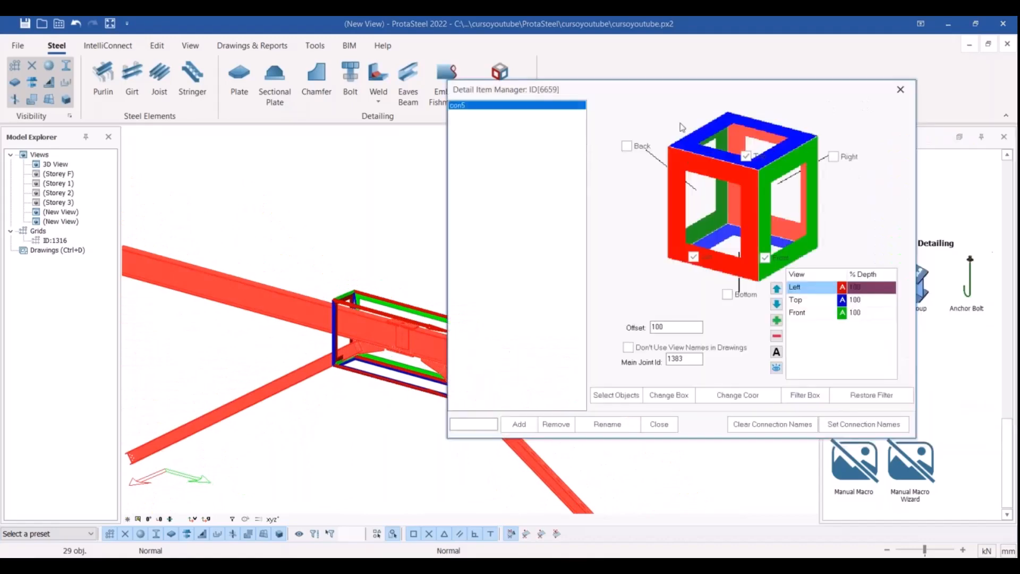
click(628, 146)
click(735, 295)
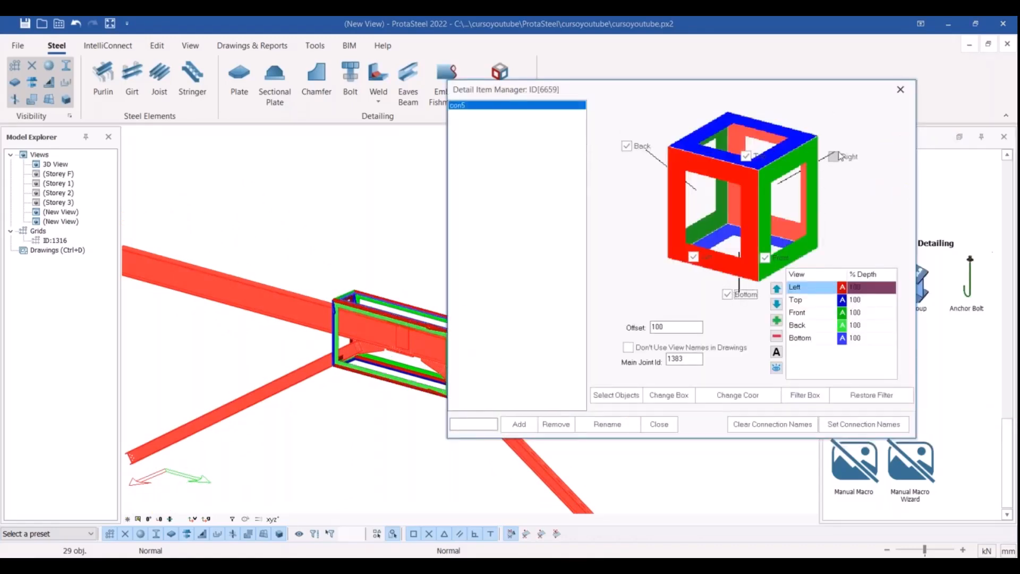
click(833, 156)
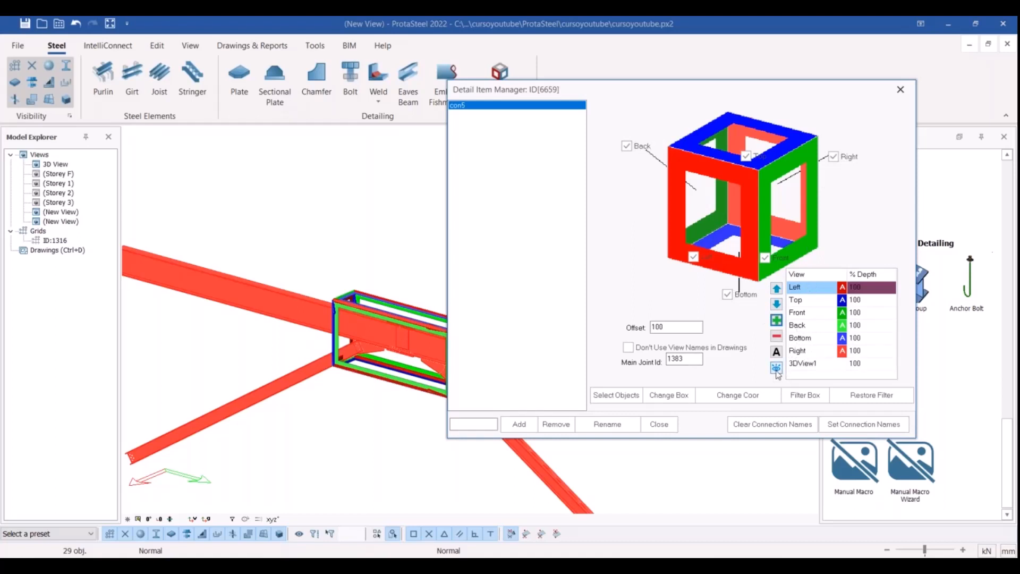
click(659, 425)
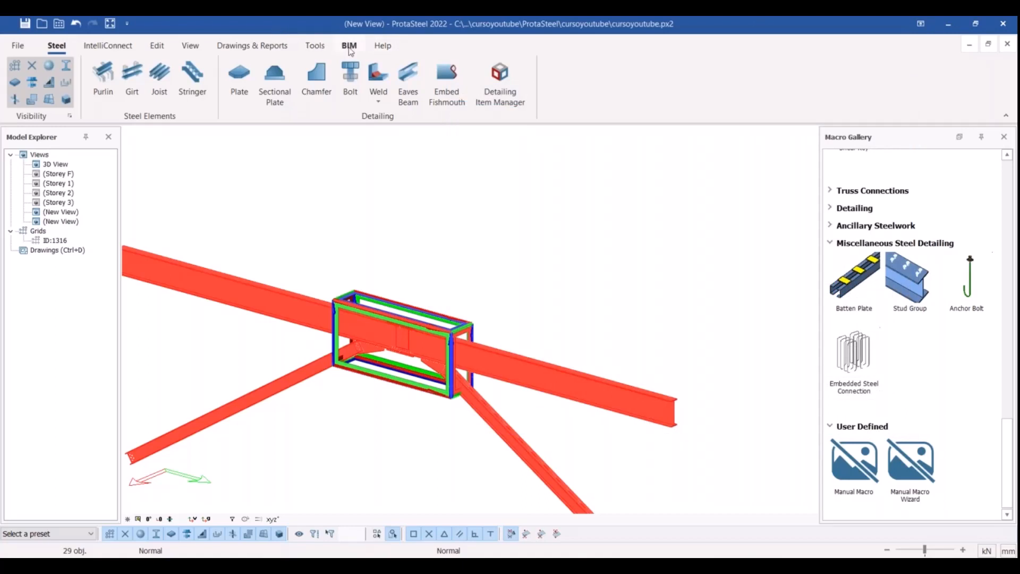
- Open the Storey 3 drawing from the Drawings Manager in the Drawing Module and close the manager
click(245, 50)
click(110, 80)
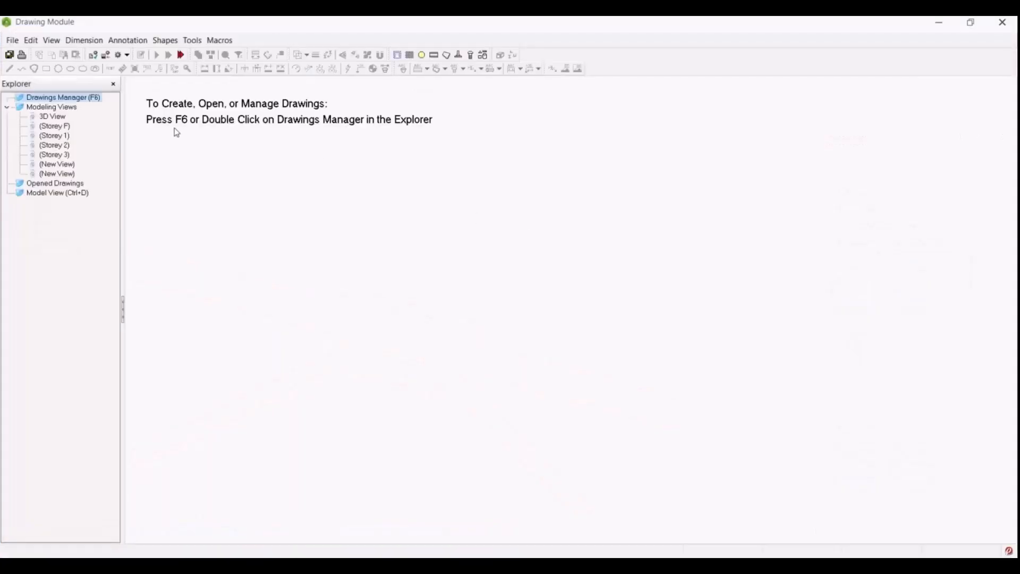
key(F6)
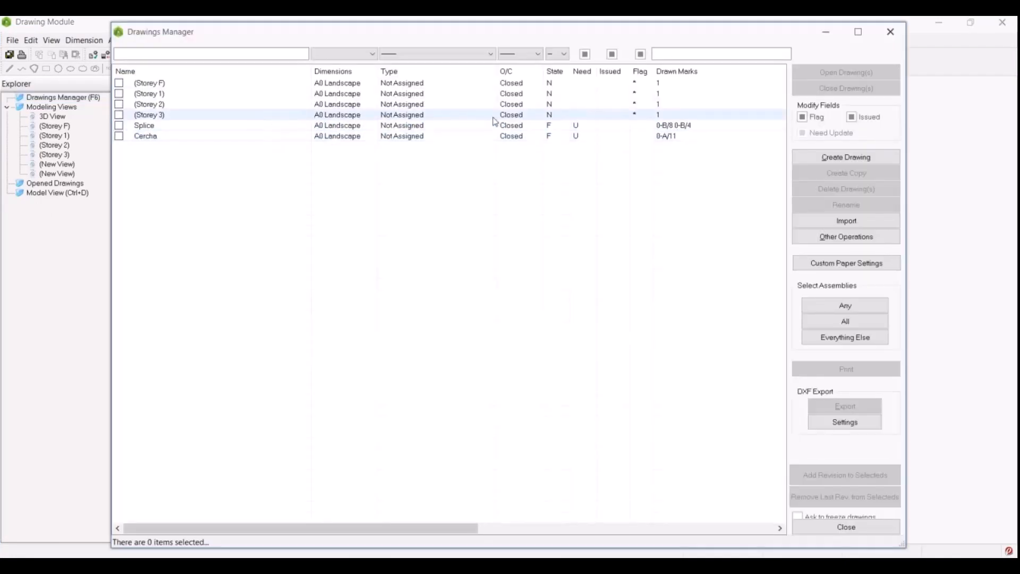
click(857, 31)
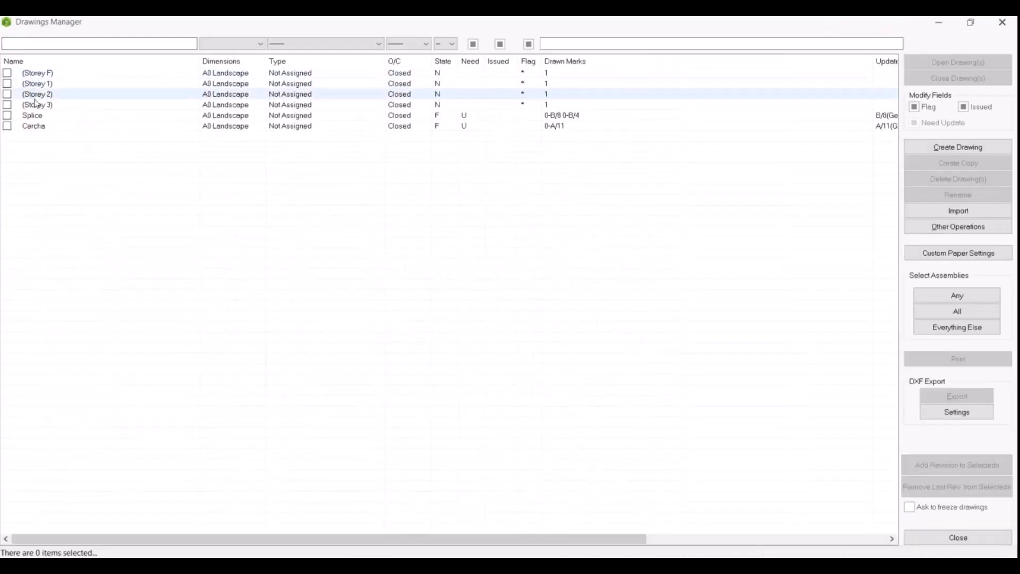
click(35, 105)
double_click(46, 107)
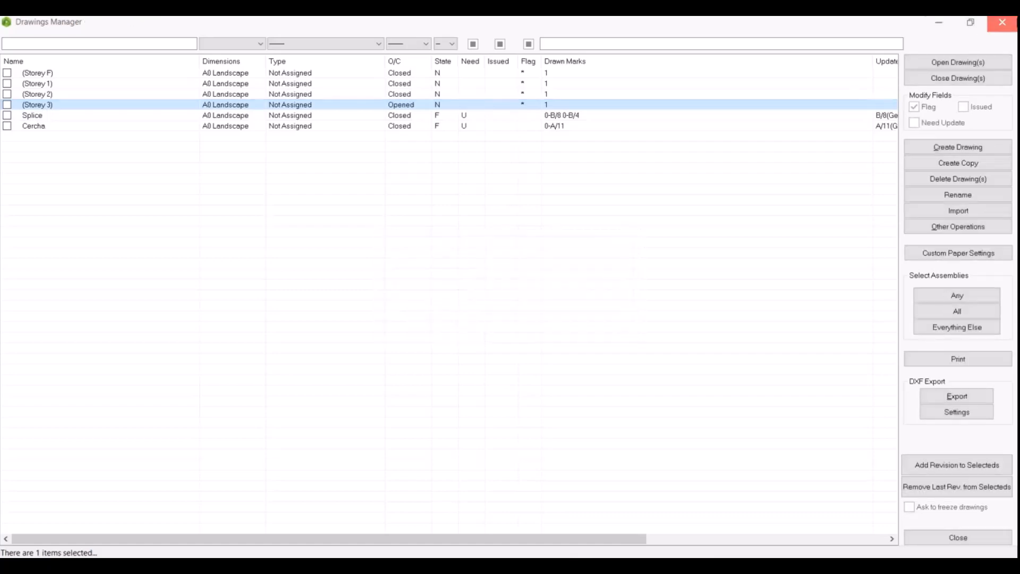
click(1012, 23)
- Examine the con5 connection detail beside the Storey 3 sheet, checking its Top, Front, Back, Bottom and Right sections
scroll(495, 272, down, 4)
scroll(673, 265, up, 1)
mouse_move(662, 230)
middle_down()
mouse_move(572, 257)
mouse_move(567, 250)
middle_up()
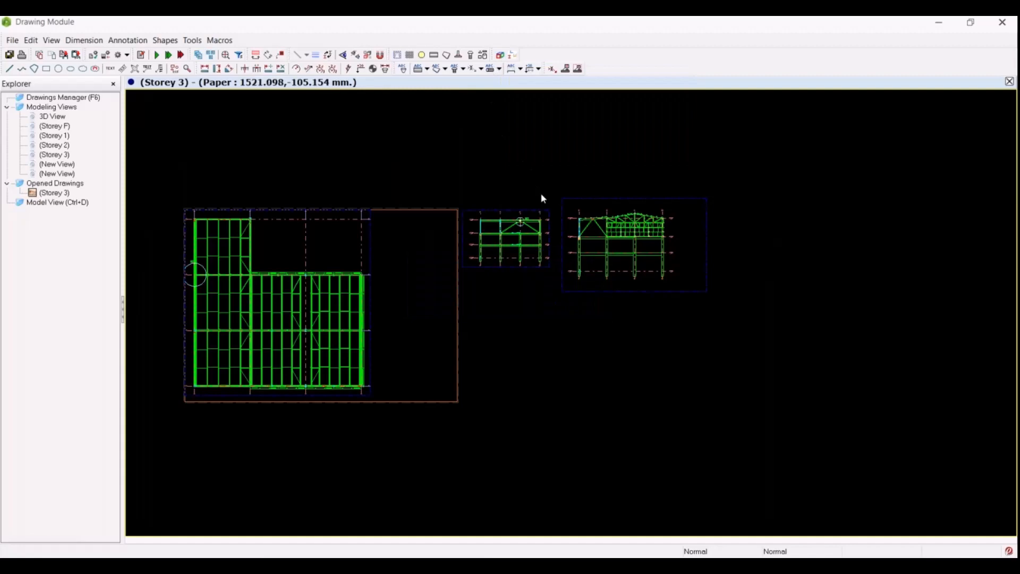
middle_drag(269, 220, 533, 170)
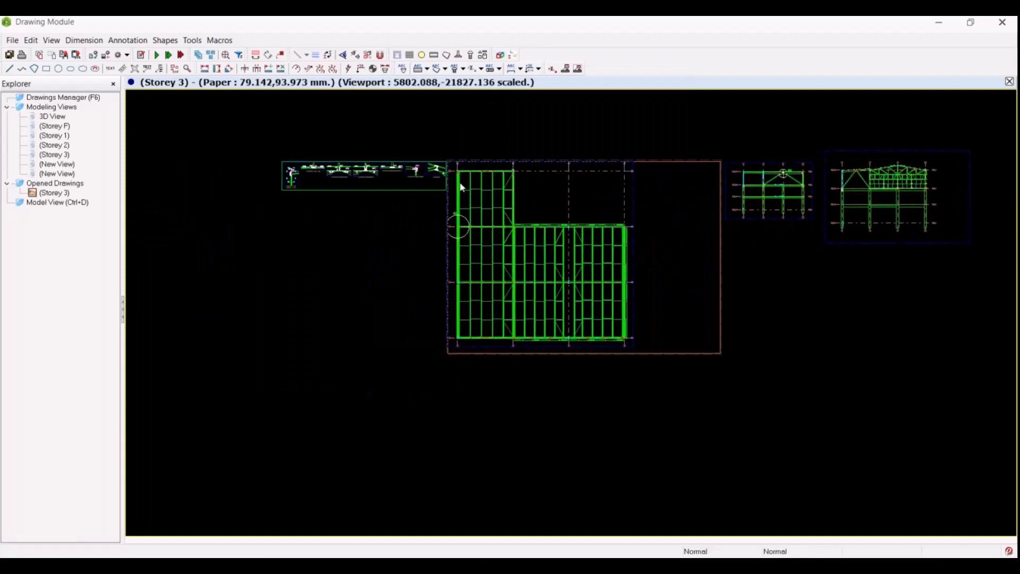
scroll(250, 181, up, 10)
scroll(308, 215, up, 5)
scroll(187, 232, down, 2)
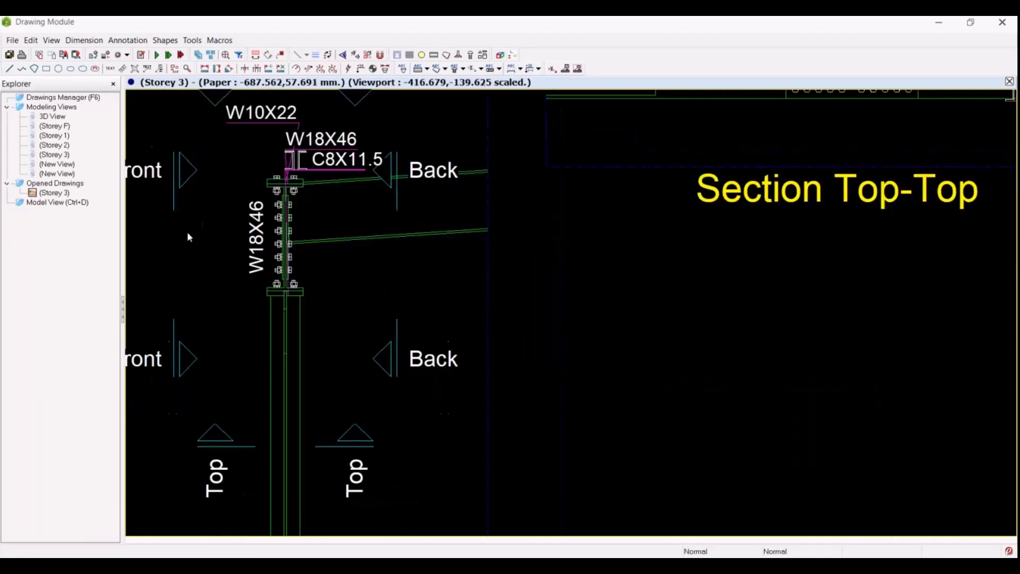
scroll(287, 211, down, 6)
middle_drag(426, 187, 292, 259)
scroll(447, 208, up, 3)
scroll(448, 209, up, 1)
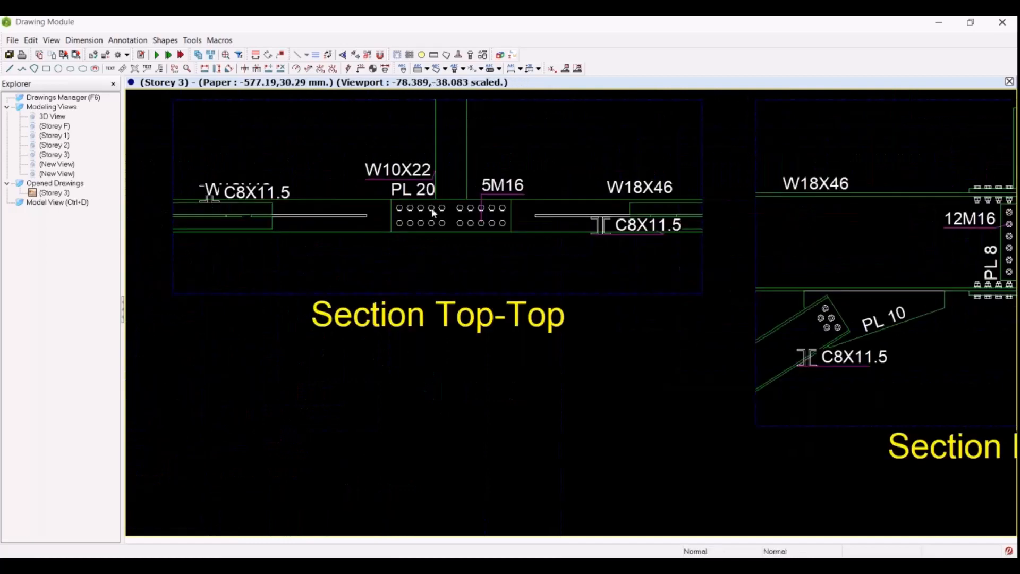
scroll(435, 211, down, 3)
mouse_move(442, 242)
middle_down()
mouse_move(297, 258)
mouse_move(437, 253)
mouse_move(412, 251)
middle_up()
scroll(410, 251, down, 1)
scroll(412, 251, up, 2)
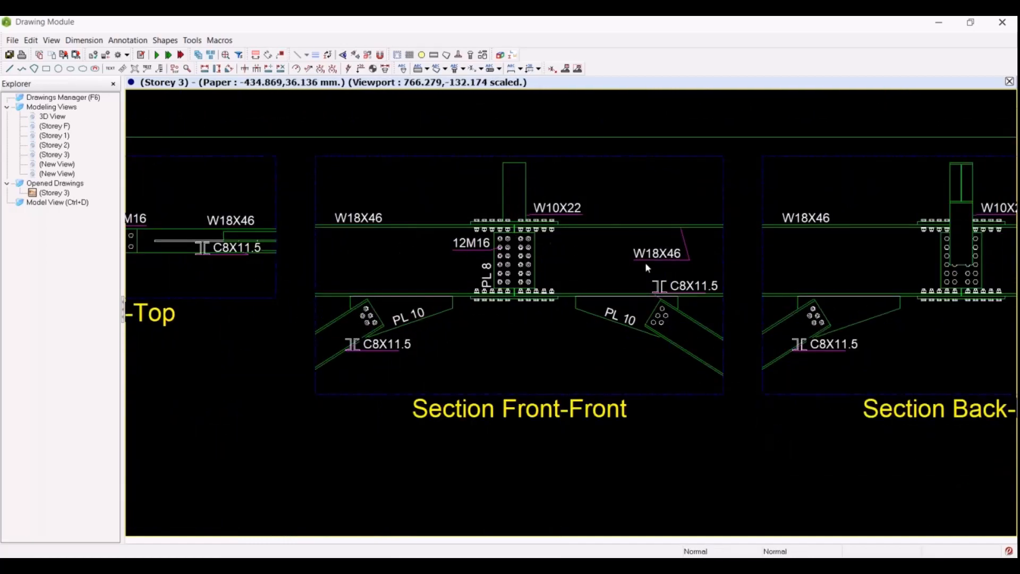
scroll(435, 276, down, 2)
scroll(490, 277, down, 1)
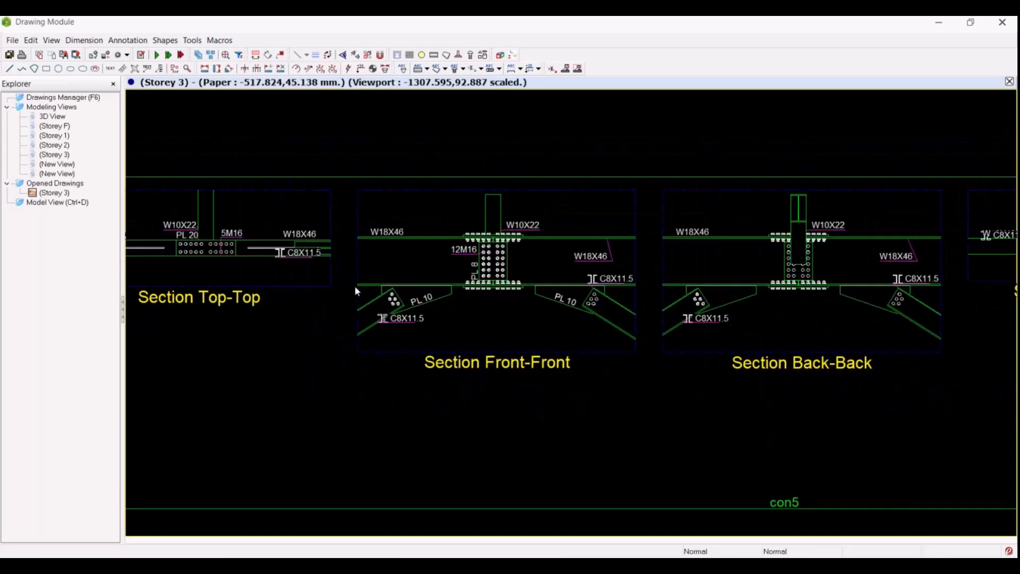
middle_drag(672, 268, 329, 278)
middle_drag(576, 255, 222, 254)
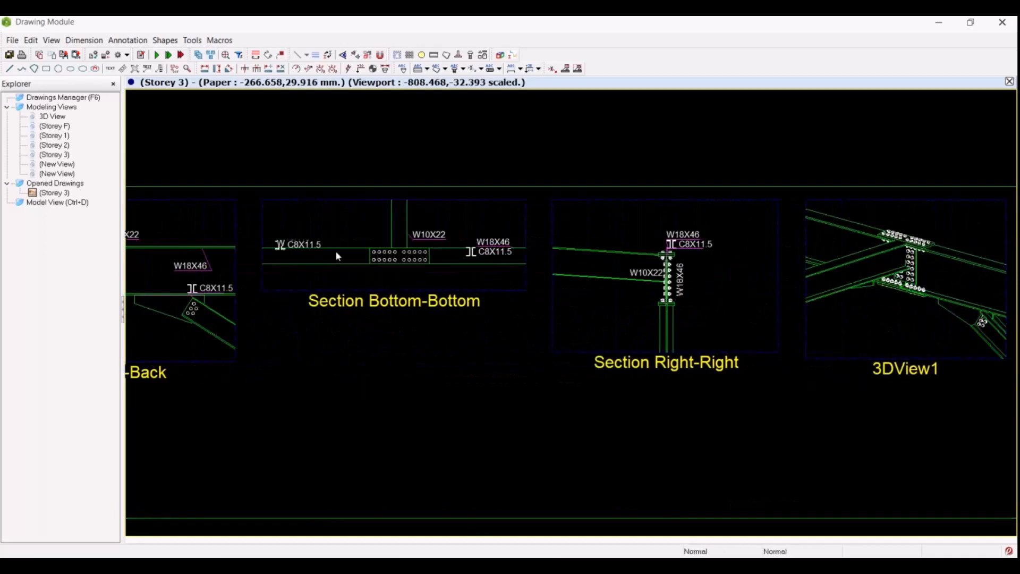
- Open the viewport properties of 3DView1 in the con5 detail, keeping the dialog clear of the viewport
middle_drag(723, 239, 475, 239)
scroll(719, 237, up, 2)
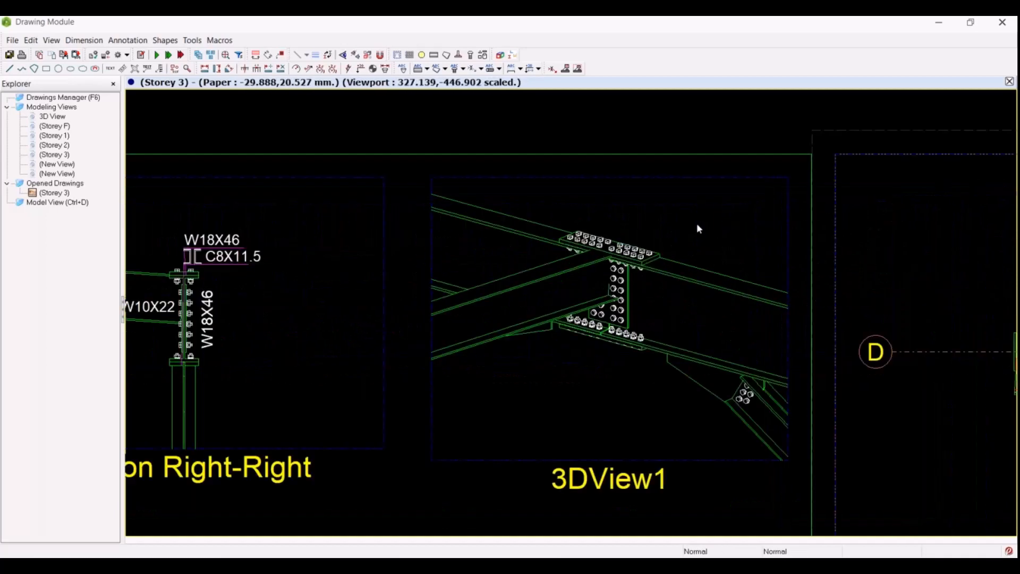
click(641, 223)
double_click(637, 223)
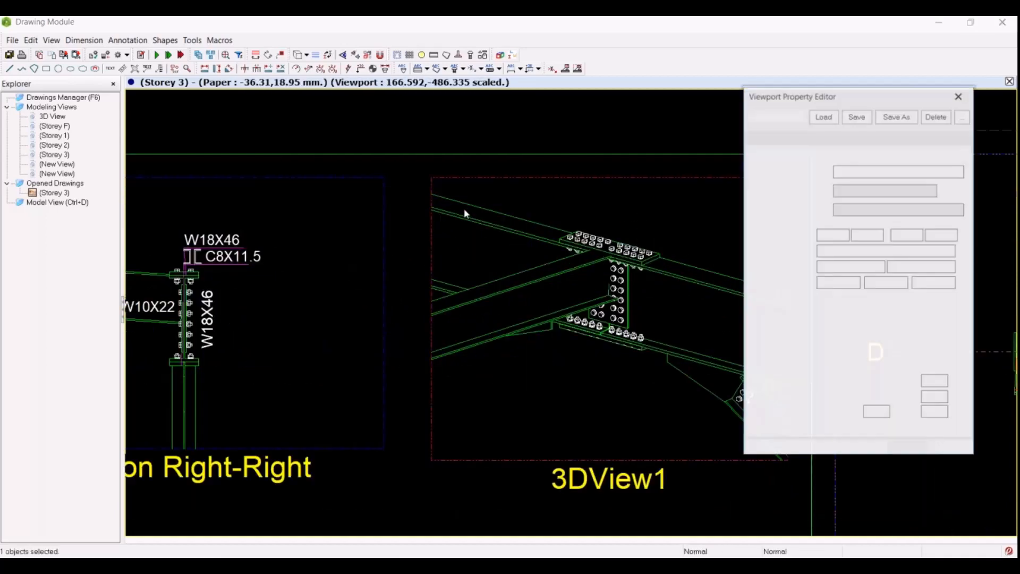
drag(794, 99, 161, 122)
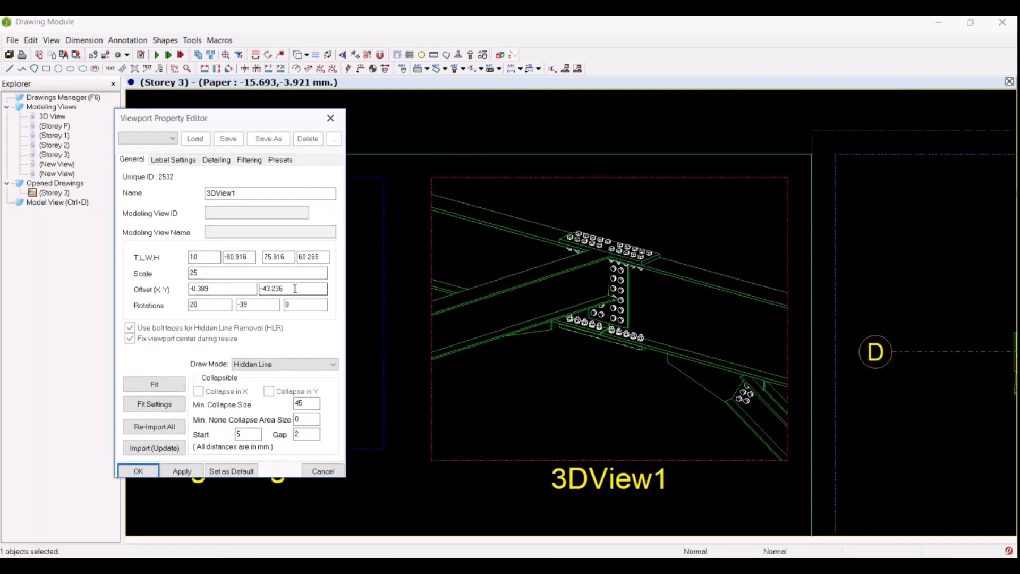
- Try 50 and 180 as the second rotation angle of the 3DView1 viewport, applying each value
drag(262, 305, 193, 300)
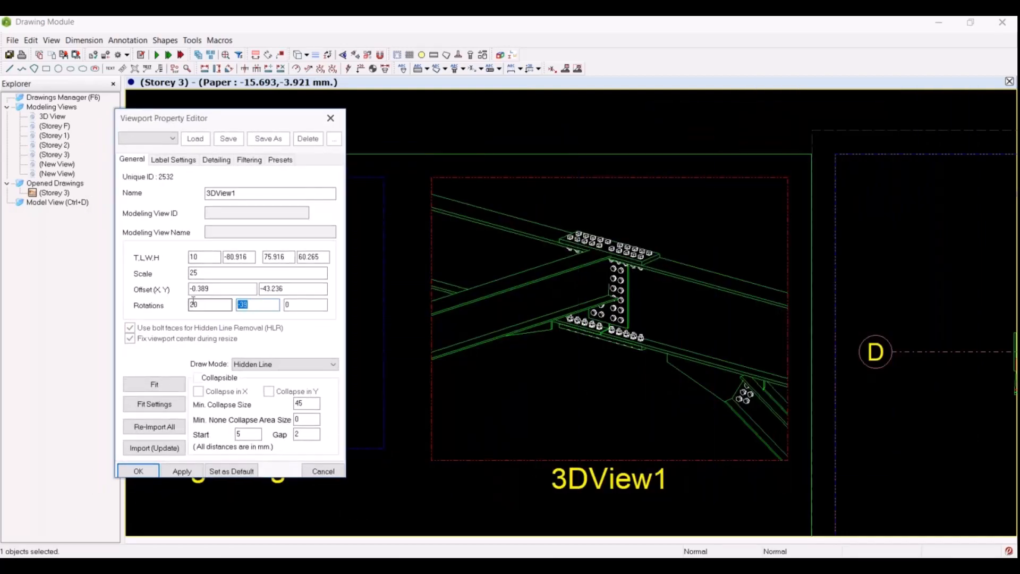
text(50)
click(181, 471)
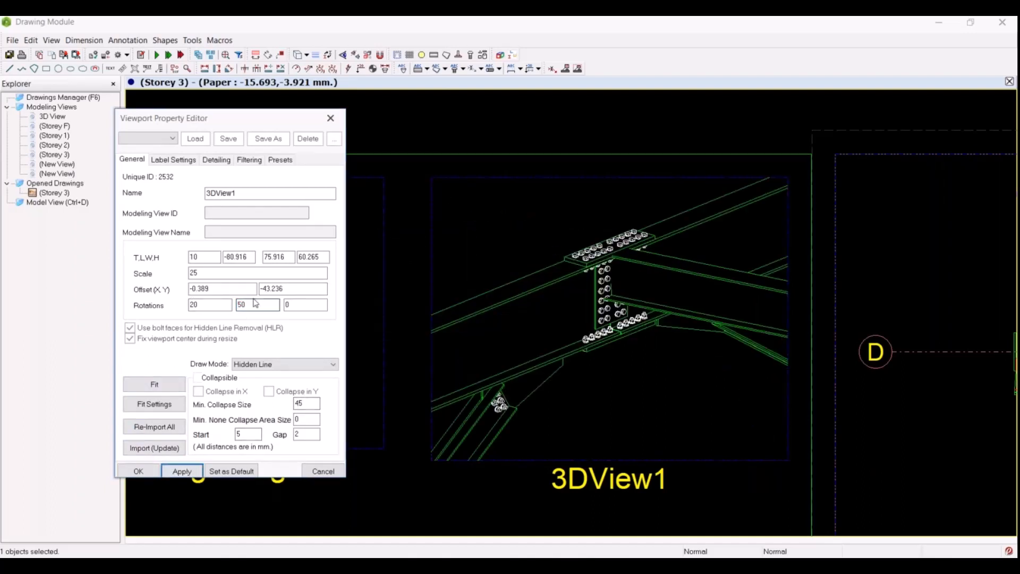
drag(237, 302, 211, 299)
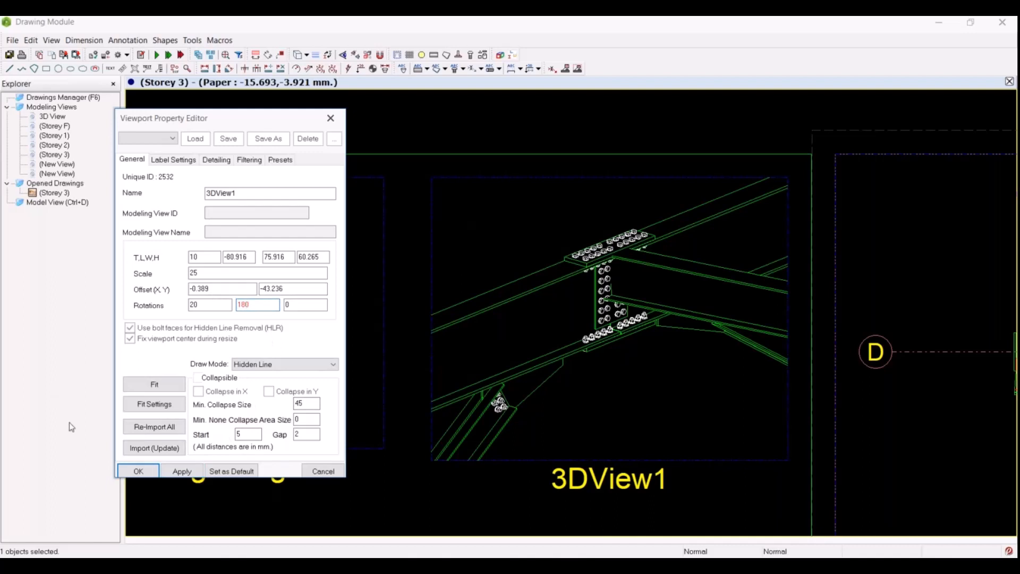
click(182, 471)
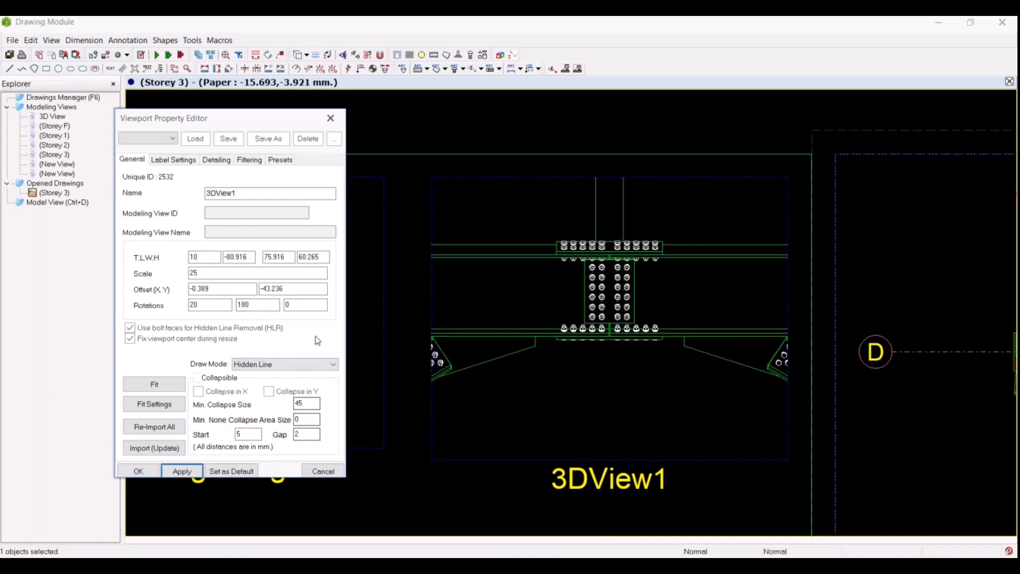
- Set the second rotation angle of the 3DView1 viewport to 150 and try 50 as its first rotation angle, applying each value
double_click(244, 305)
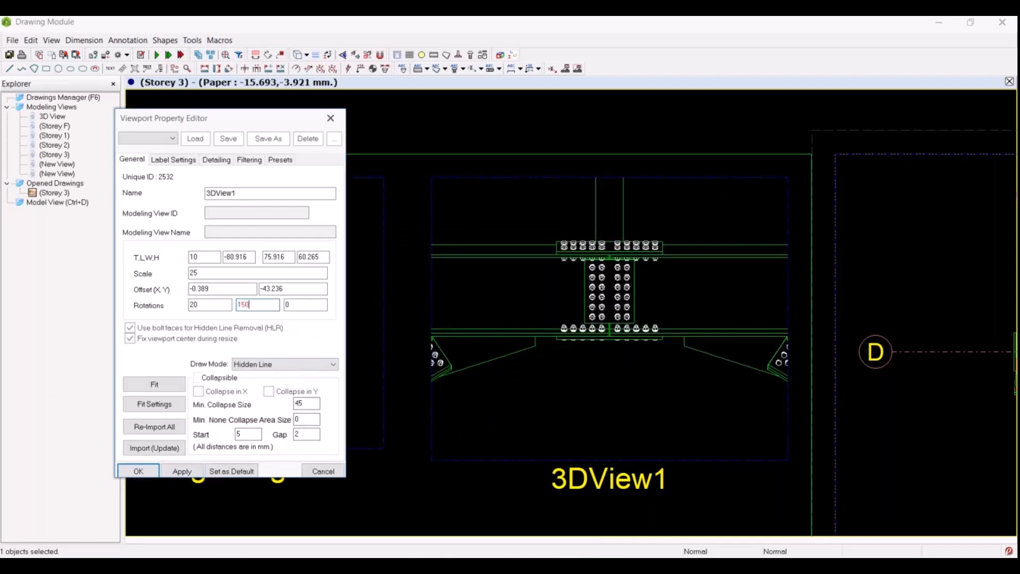
click(181, 471)
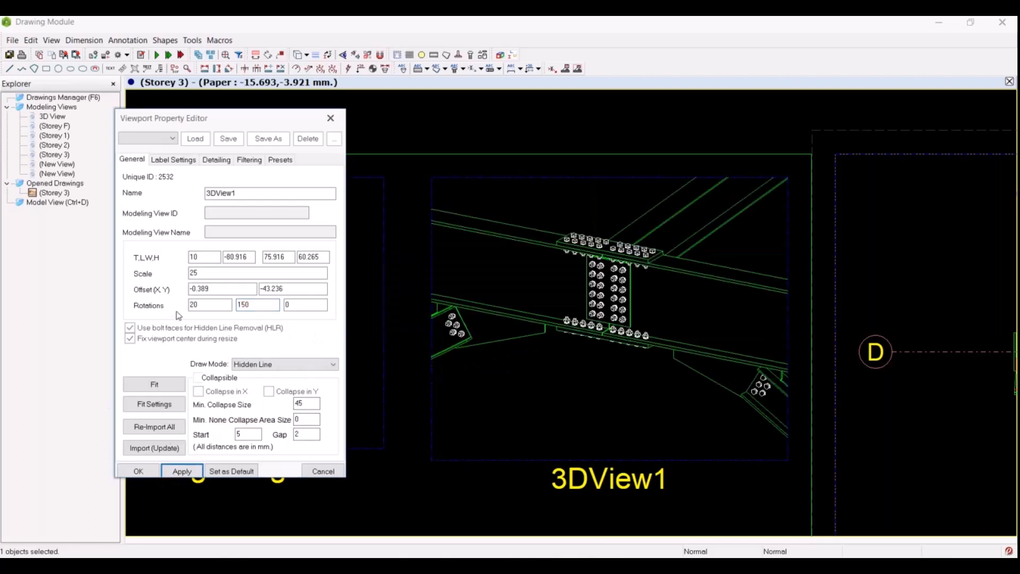
double_click(195, 305)
text(50)
click(171, 471)
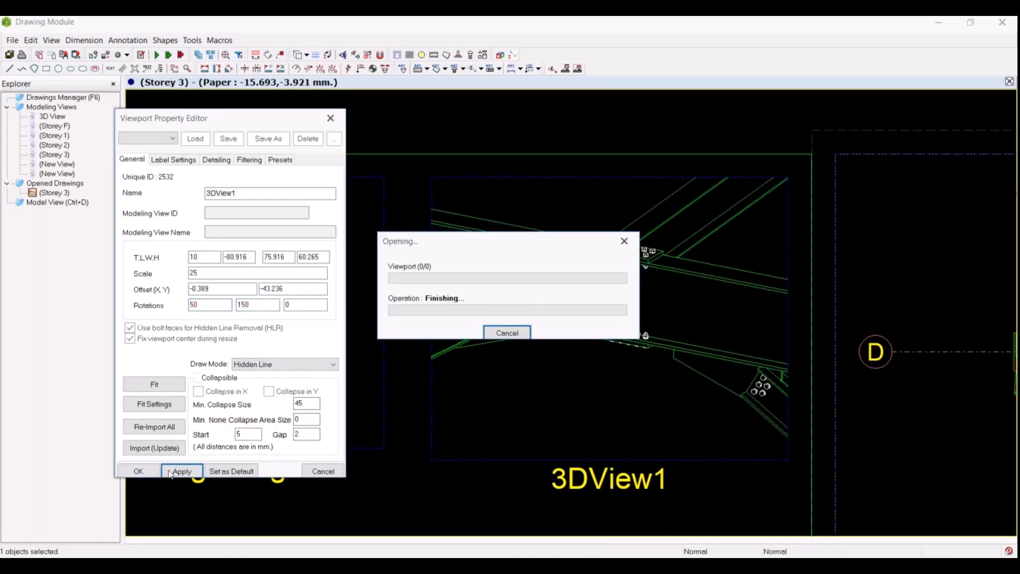
- Set the first rotation angle of the 3DView1 viewport to -10 and accept the viewport properties
double_click(195, 305)
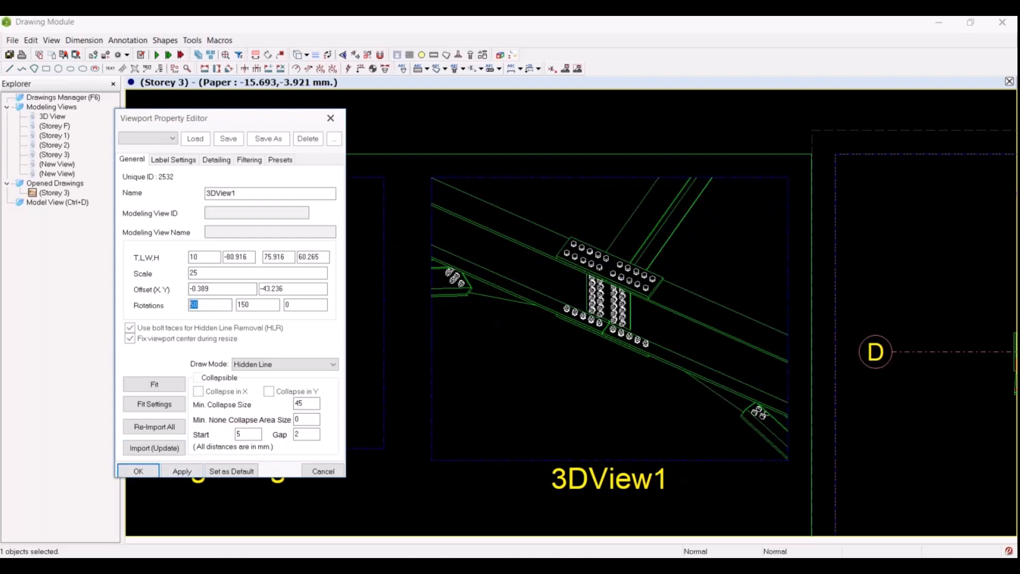
click(181, 472)
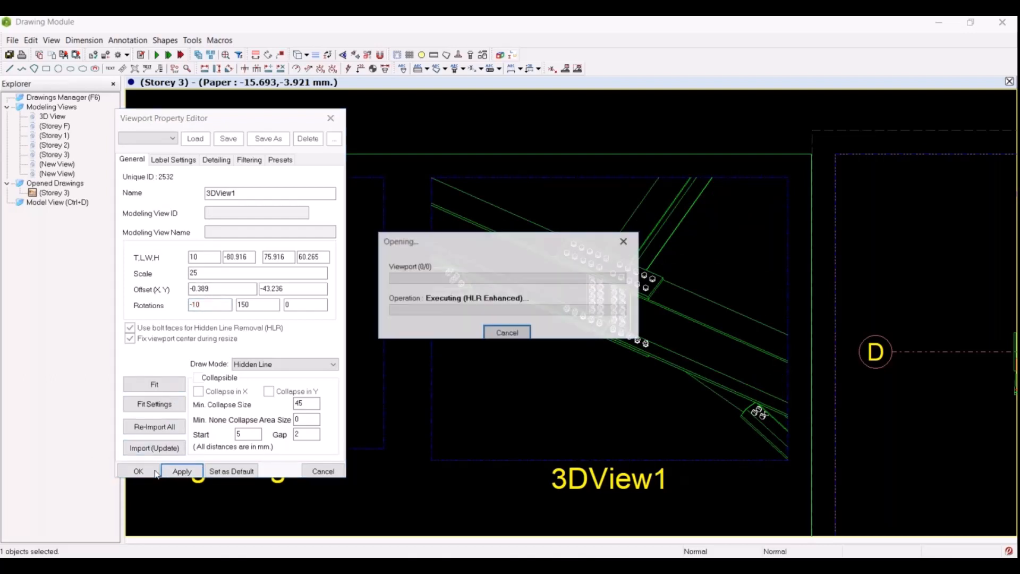
click(136, 471)
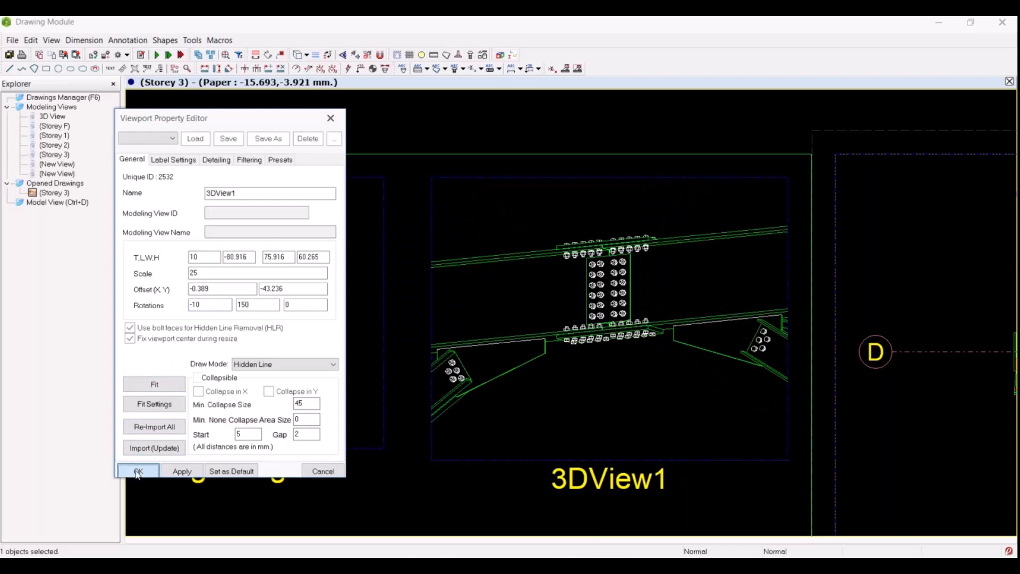
- Review the Storey 3 plan, connection detail and two elevations, and close the drawing with its changes saved
scroll(321, 378, down, 10)
middle_drag(378, 367, 636, 337)
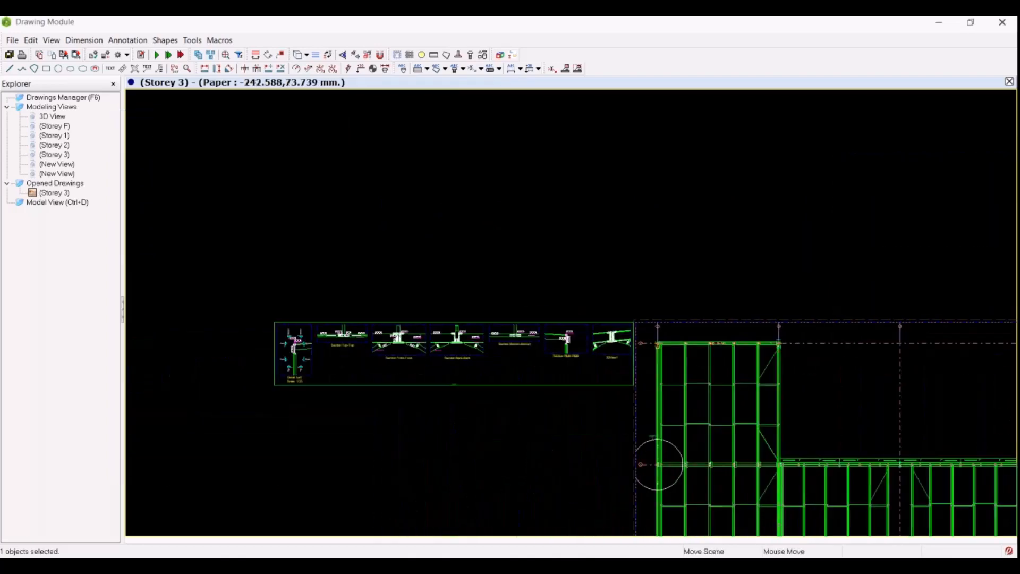
scroll(353, 348, up, 5)
scroll(313, 353, down, 6)
scroll(547, 334, down, 3)
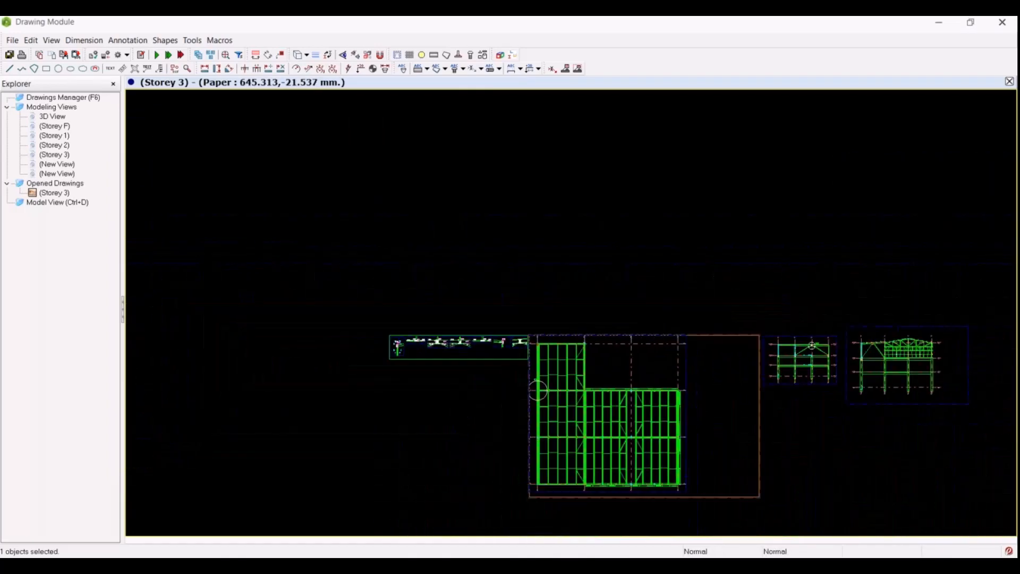
middle_drag(752, 369, 483, 310)
scroll(574, 314, up, 4)
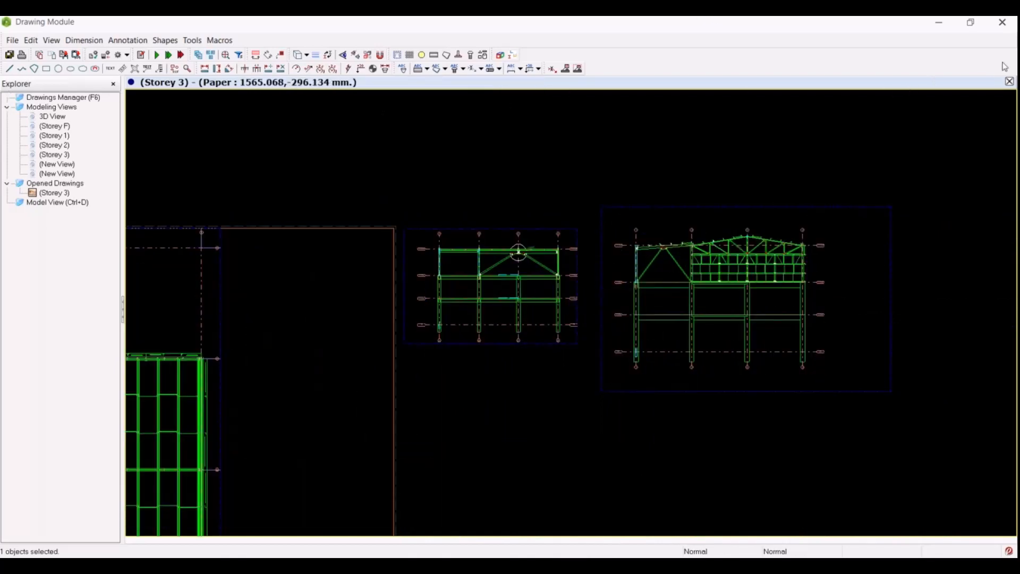
click(1010, 82)
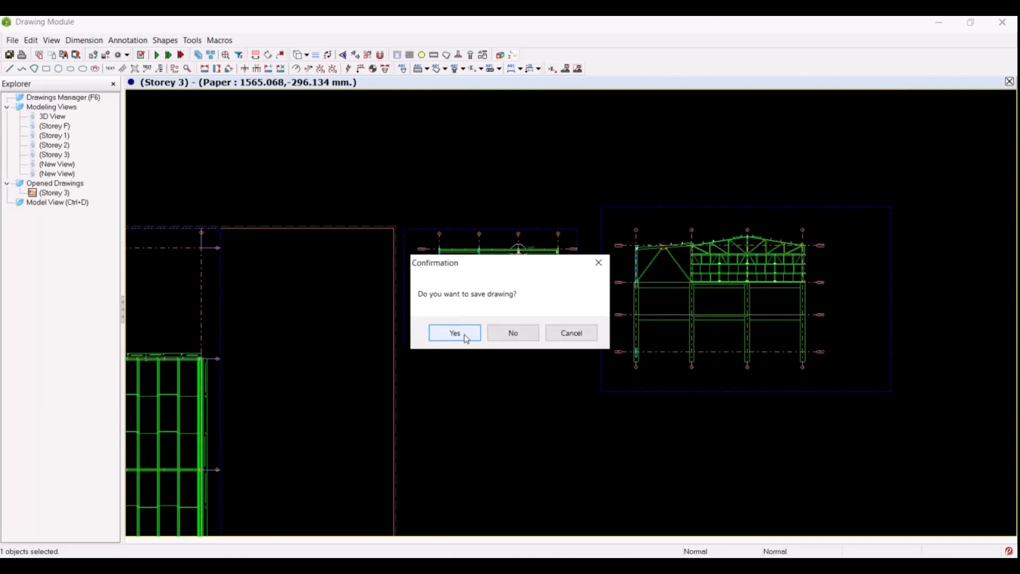
click(455, 333)
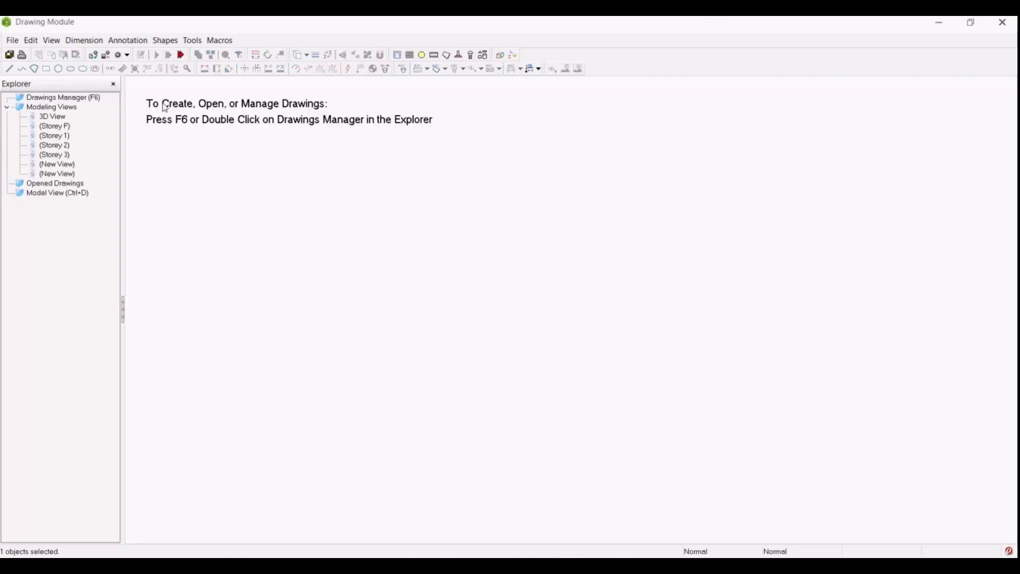
- Open the Cercha drawing from the maximised Drawings Manager and get the manager out of the way
key(F6)
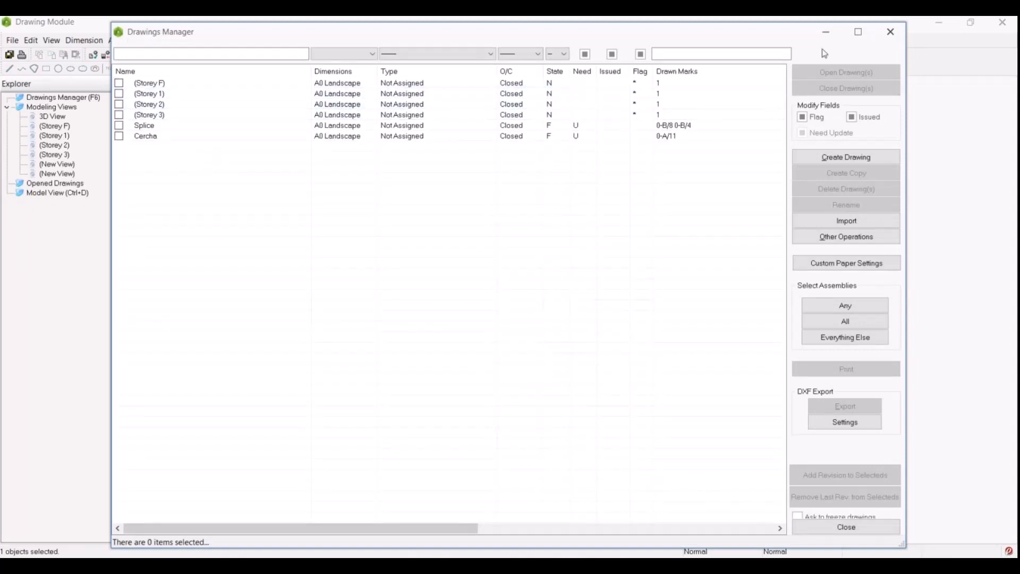
click(856, 32)
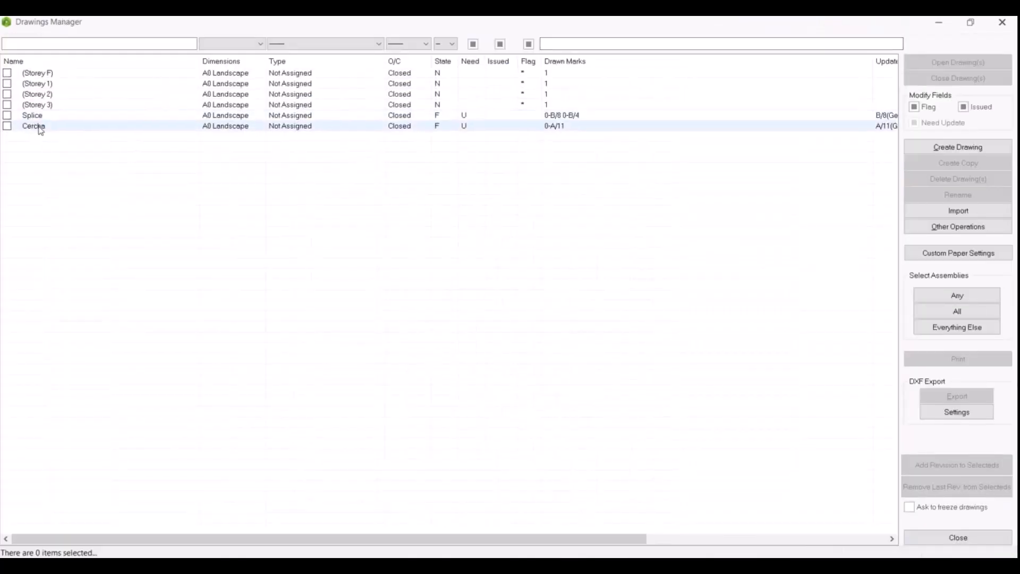
double_click(39, 128)
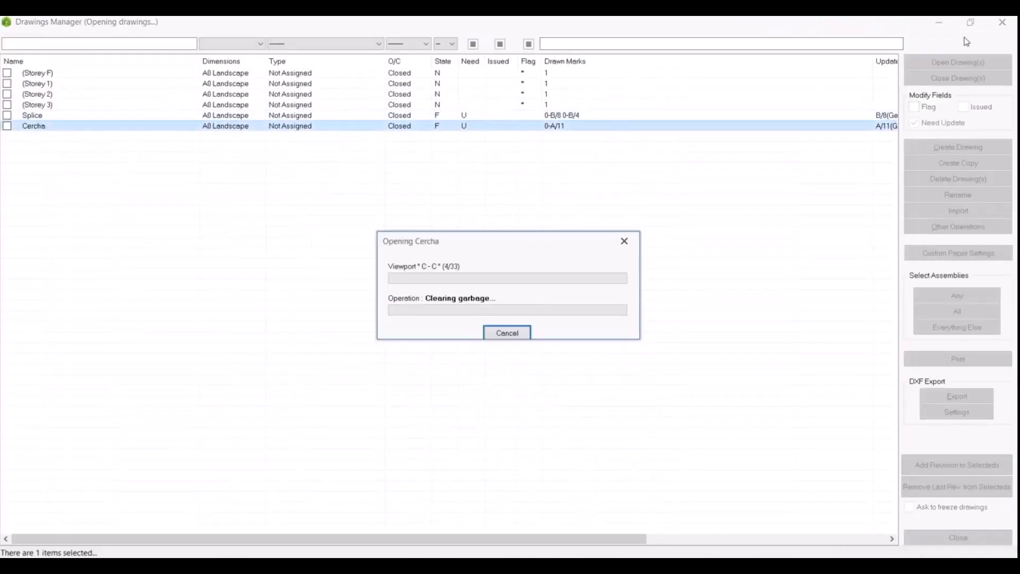
click(939, 24)
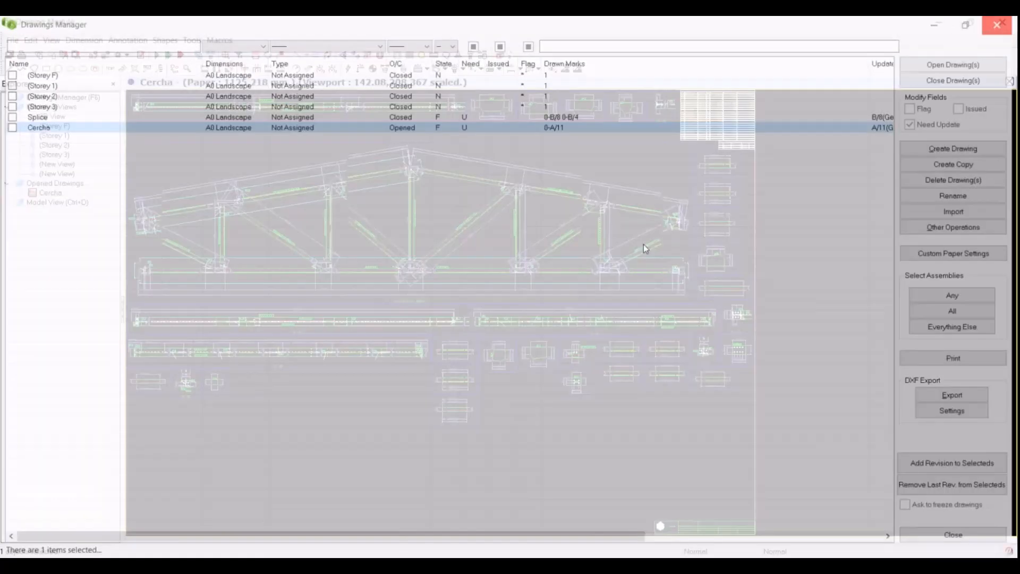
- Examine the bottom-chord nodes of truss A/11, checking the P/34 gusset plate's label and outline, dimensions, weld symbols and adjoining angle labels
scroll(465, 303, down, 2)
mouse_move(447, 319)
middle_down()
mouse_move(484, 330)
mouse_move(466, 259)
middle_up()
scroll(336, 205, up, 2)
scroll(581, 329, up, 6)
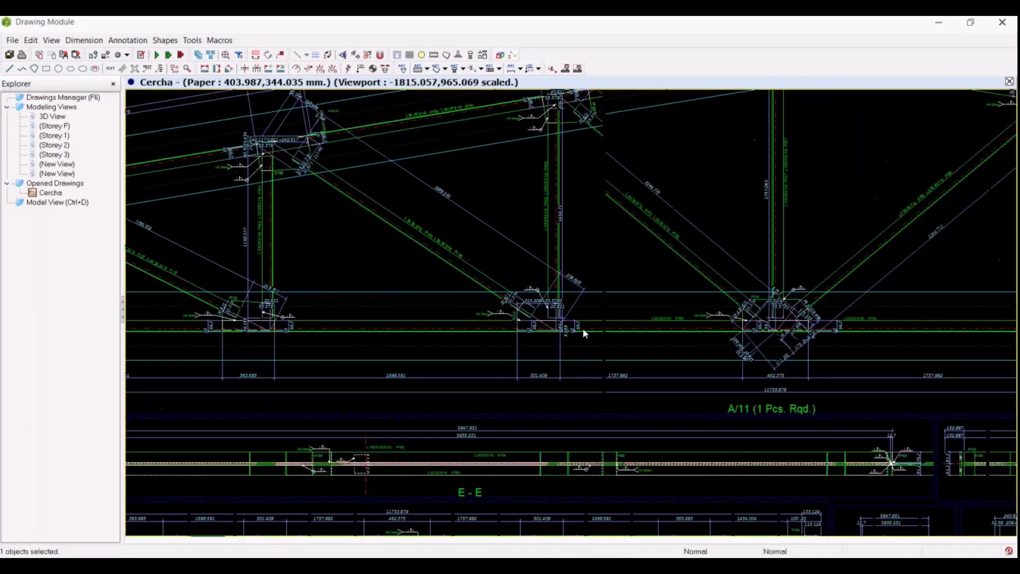
scroll(335, 292, down, 5)
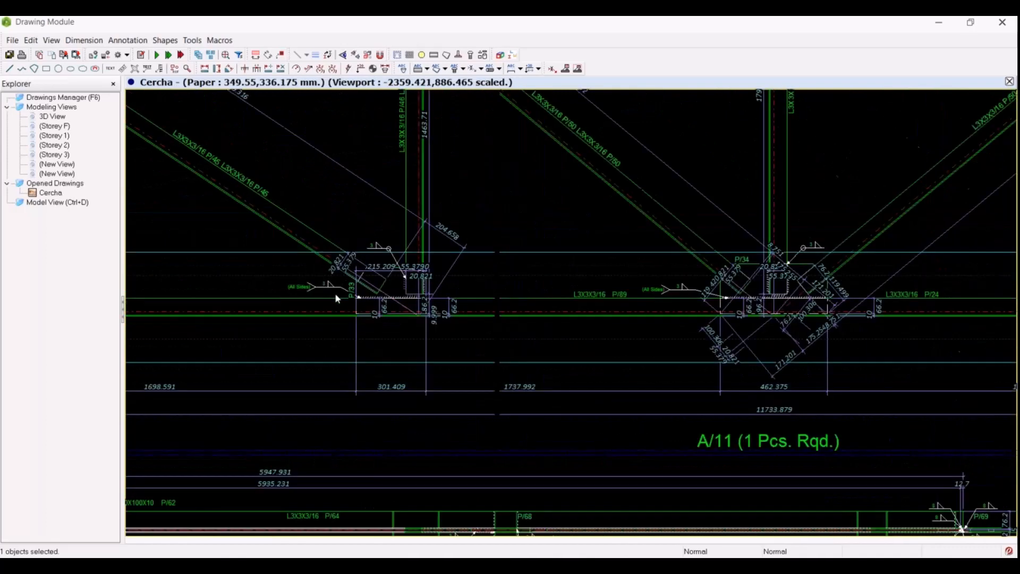
scroll(671, 282, up, 6)
click(380, 265)
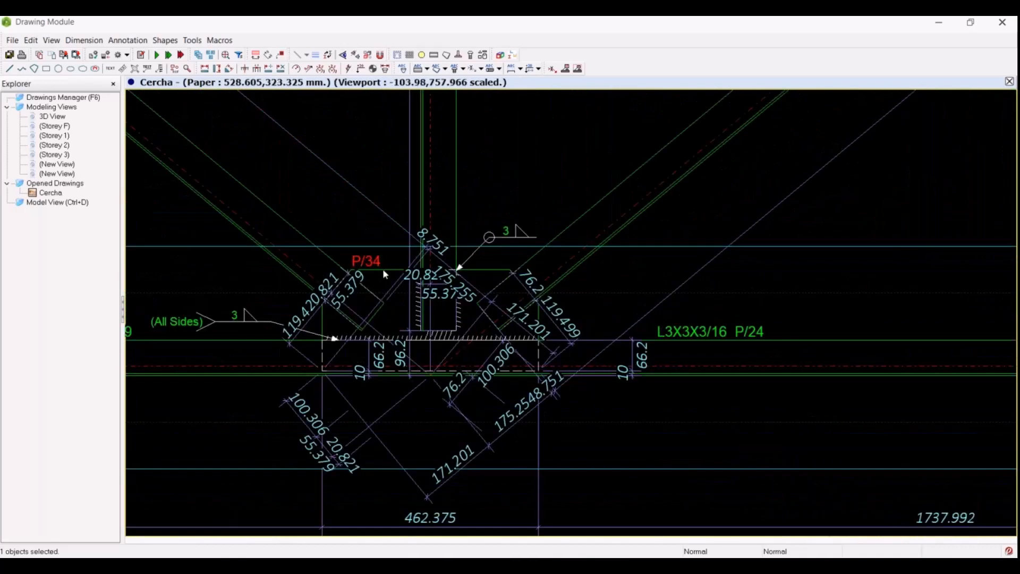
click(499, 275)
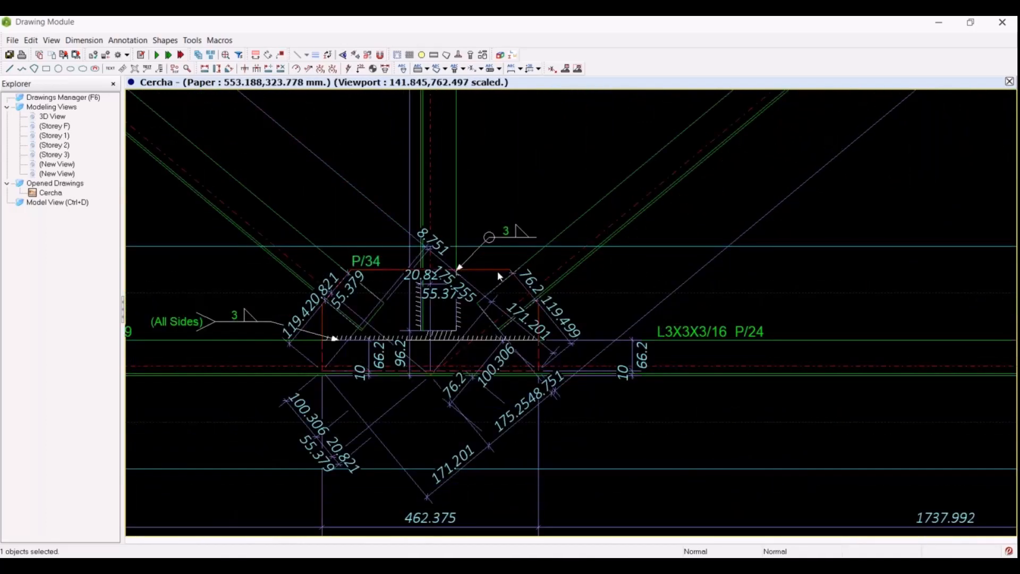
scroll(349, 295, up, 1)
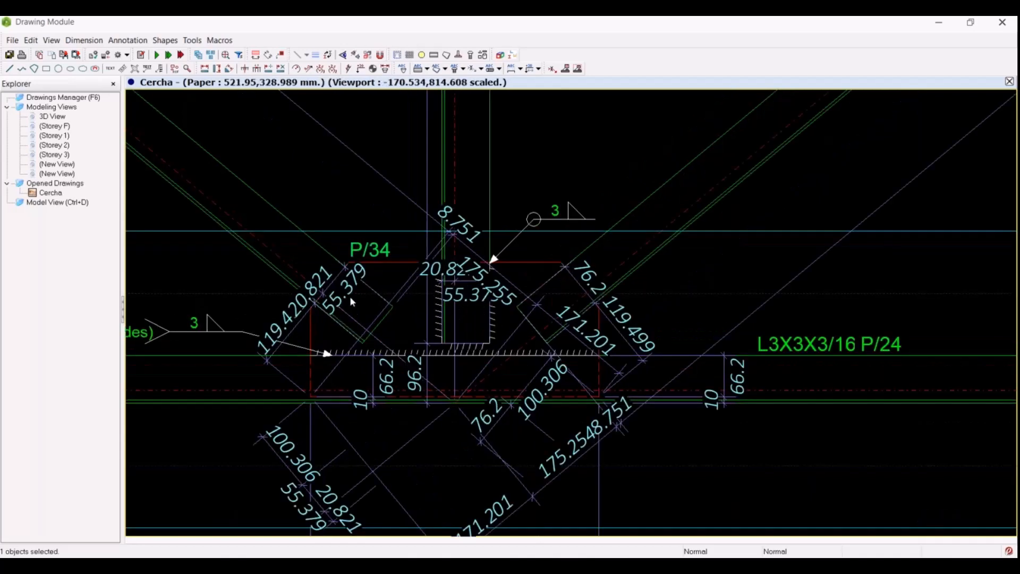
middle_drag(339, 294, 461, 288)
click(427, 250)
scroll(424, 281, down, 2)
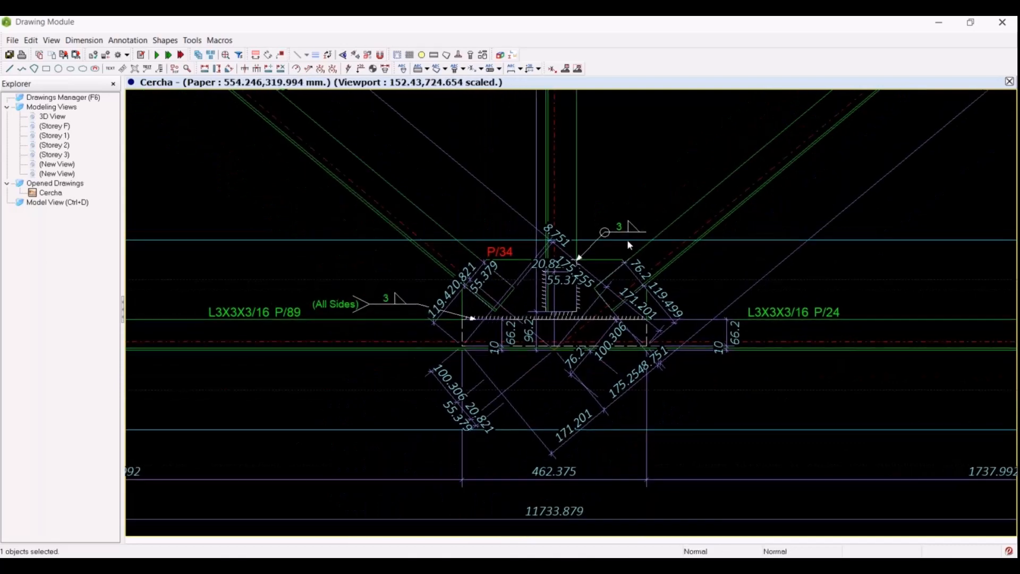
middle_drag(332, 311, 407, 315)
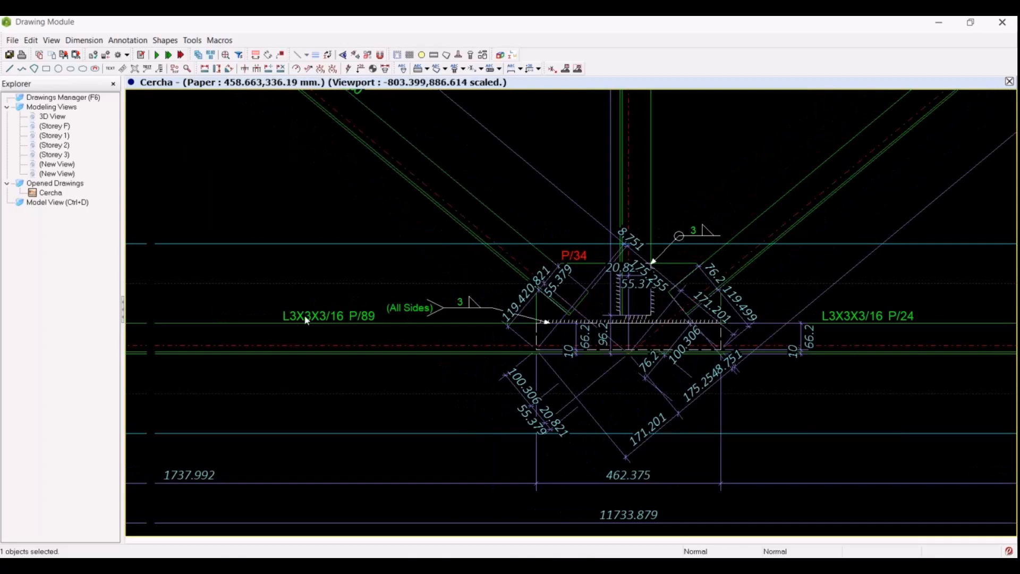
- Examine the whole A/11 truss elevation with its E-E, A-A and B-B sections and the dimensioned single-part views below
scroll(274, 328, down, 5)
scroll(294, 374, down, 3)
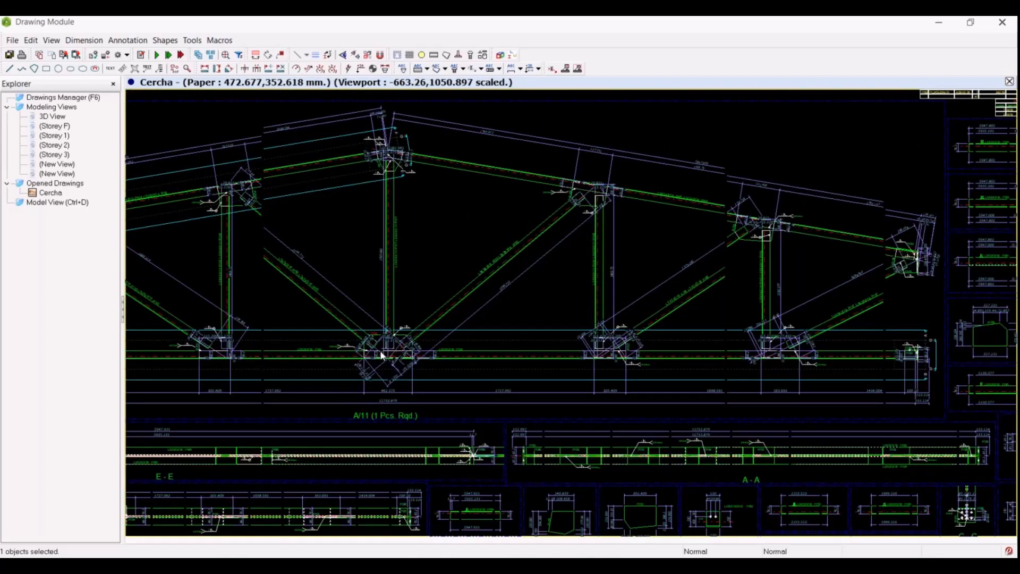
mouse_move(784, 436)
middle_down()
mouse_move(801, 251)
mouse_move(939, 142)
middle_up()
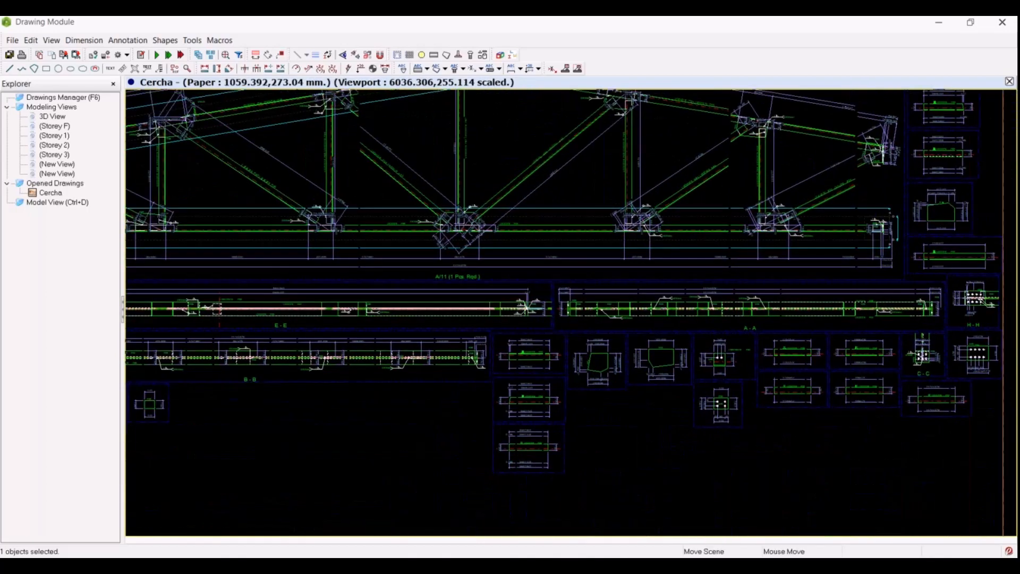
scroll(604, 379, up, 5)
middle_drag(708, 363, 612, 340)
scroll(677, 335, down, 3)
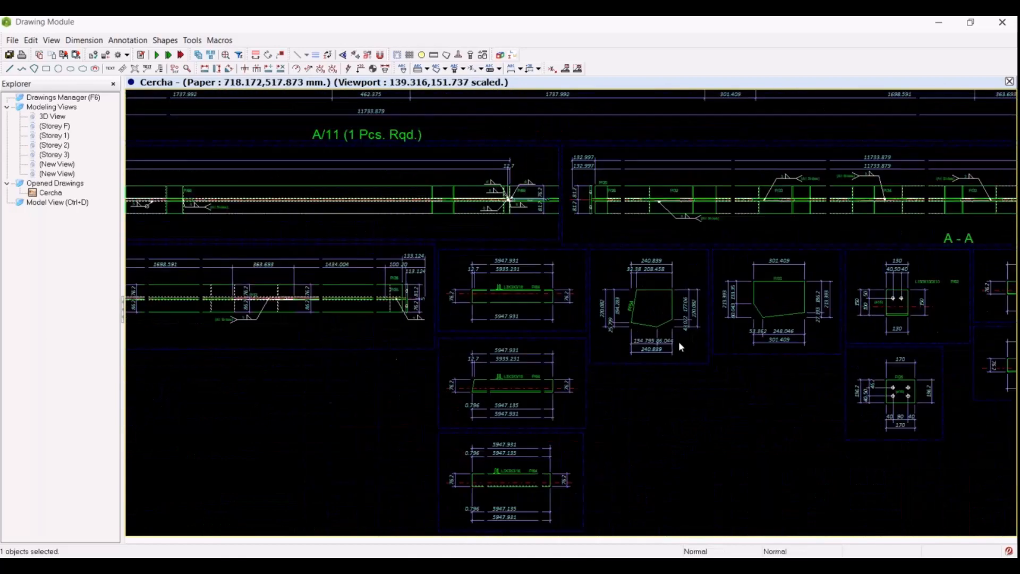
mouse_move(221, 339)
middle_down()
mouse_move(250, 341)
mouse_move(381, 453)
mouse_move(340, 519)
middle_up()
scroll(320, 491, down, 3)
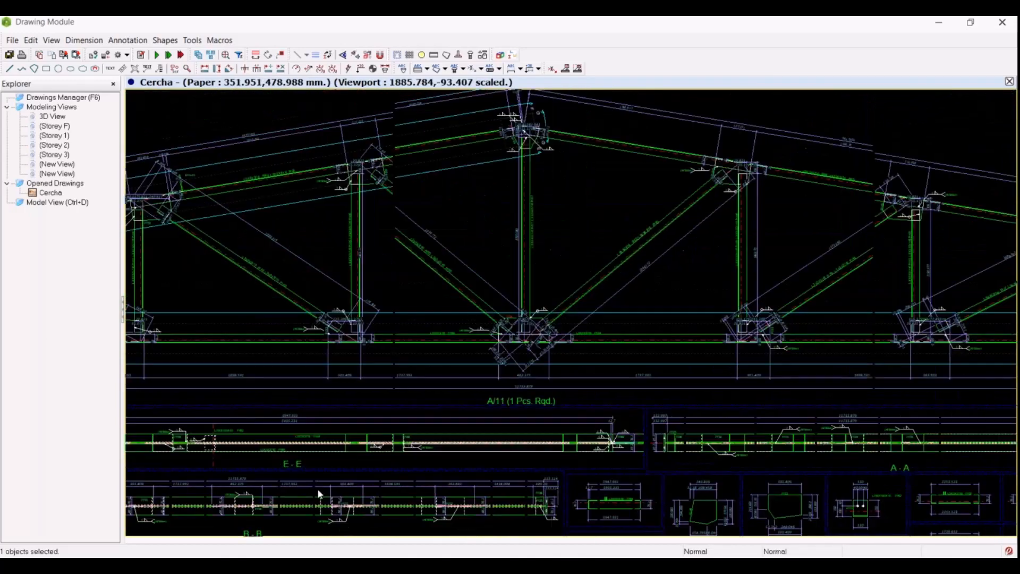
- Examine the Material List of truss A/11, reading its part name, material, quantity, net length and net weight columns
middle_drag(681, 313, 494, 380)
scroll(640, 278, up, 2)
scroll(638, 275, up, 6)
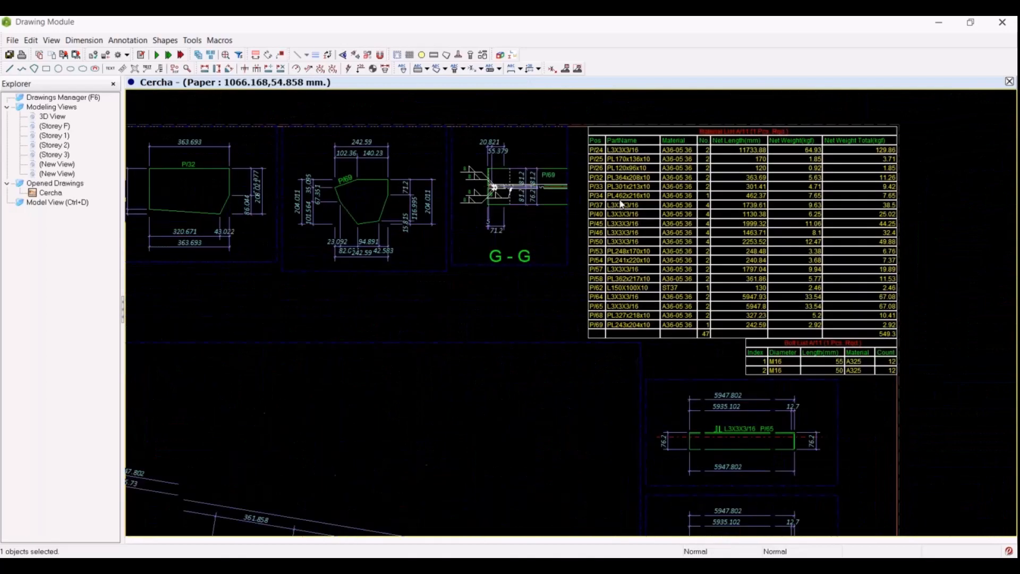
middle_drag(611, 207, 534, 277)
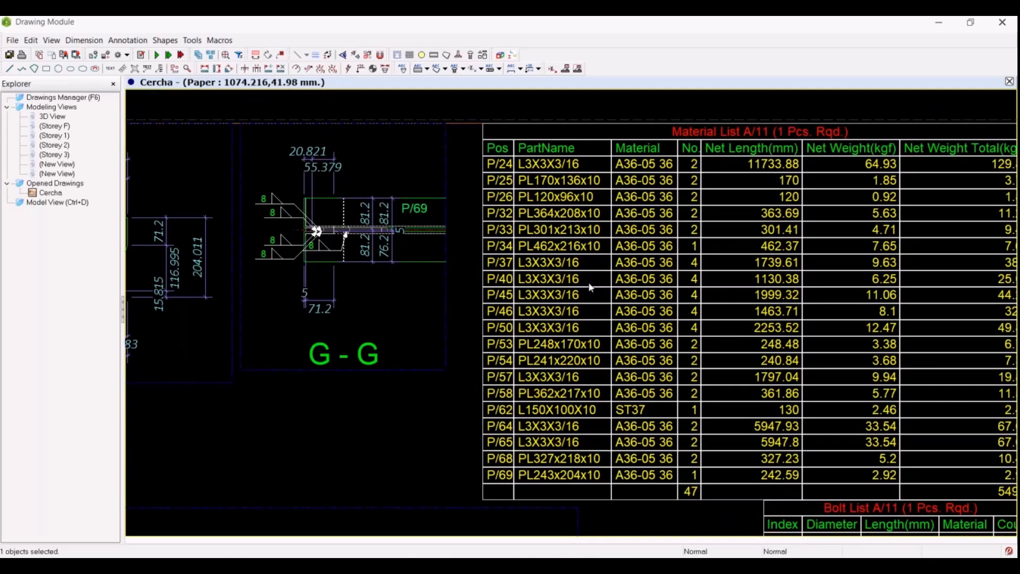
middle_drag(782, 315, 652, 314)
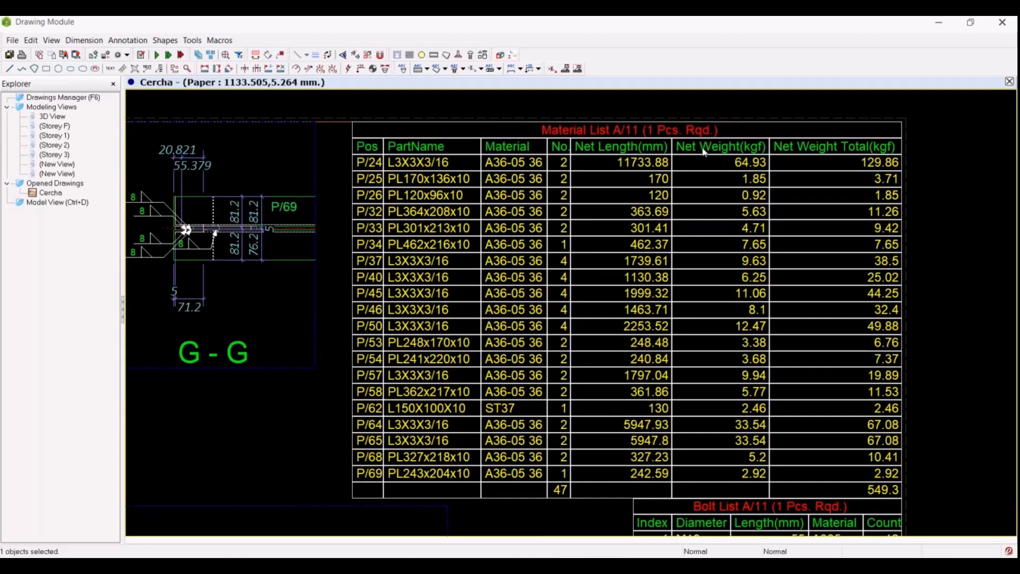
scroll(781, 196, down, 2)
middle_drag(793, 273, 722, 240)
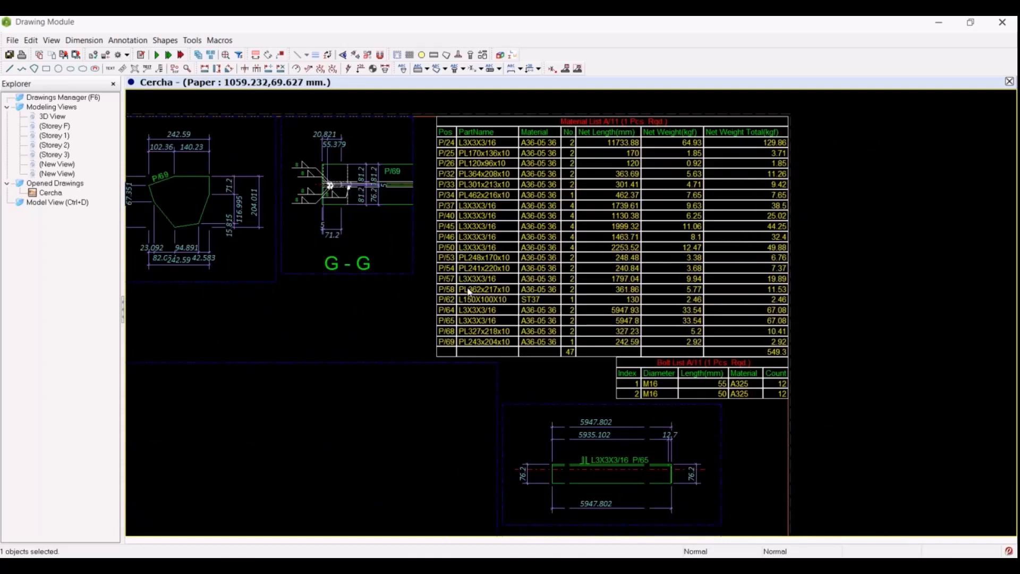
- Examine the Bolt List of truss A/11 for diameter, length, material and count, along with the neighbouring part views
scroll(663, 279, down, 3)
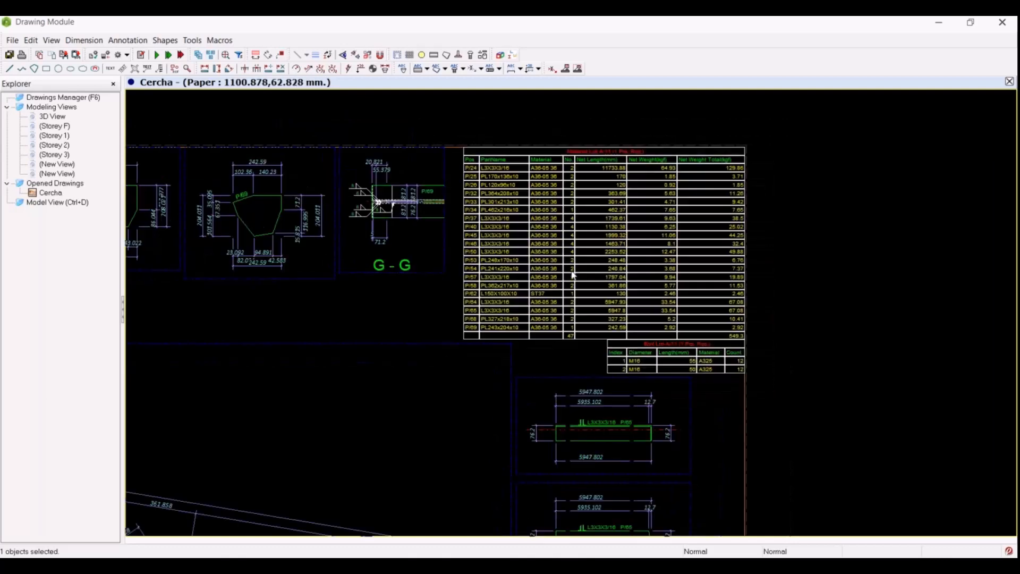
scroll(643, 353, up, 4)
scroll(642, 353, up, 3)
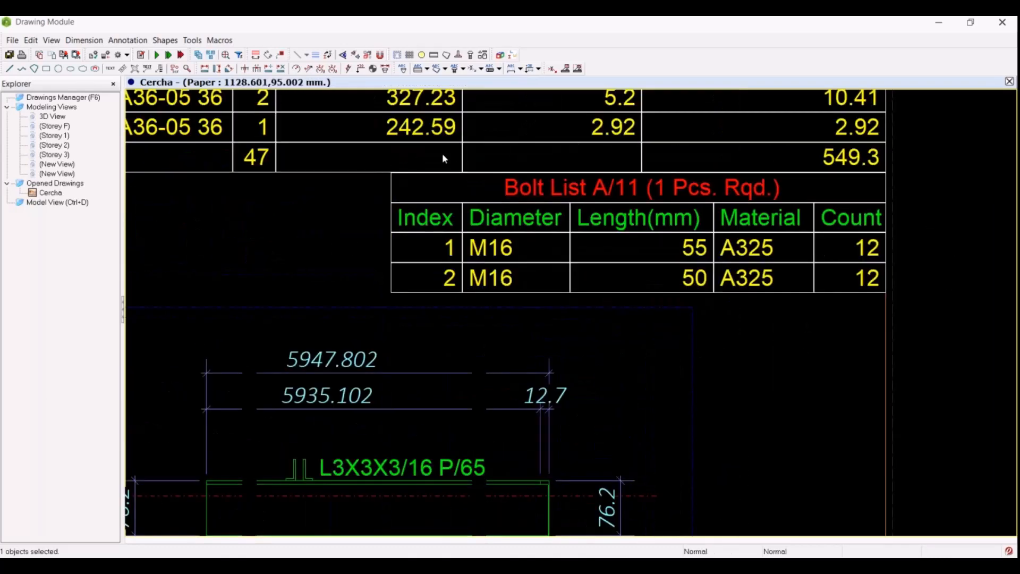
scroll(572, 279, down, 5)
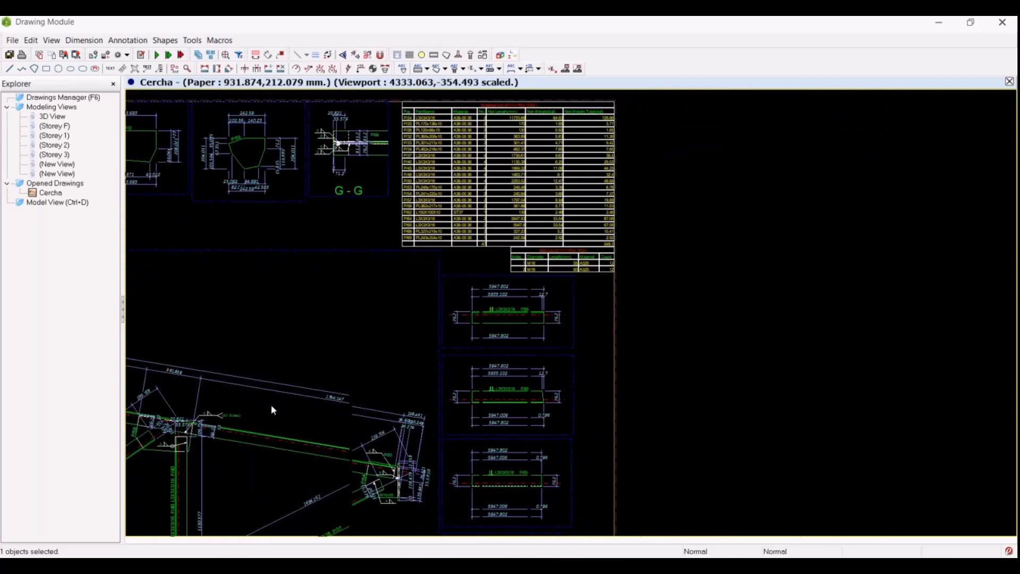
scroll(271, 404, down, 1)
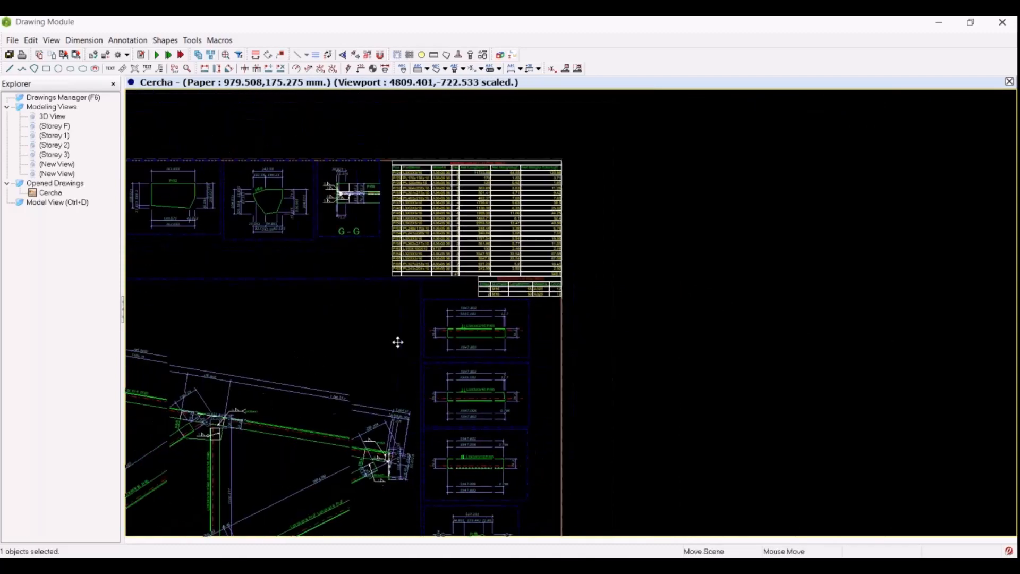
scroll(626, 209, up, 4)
scroll(672, 325, down, 5)
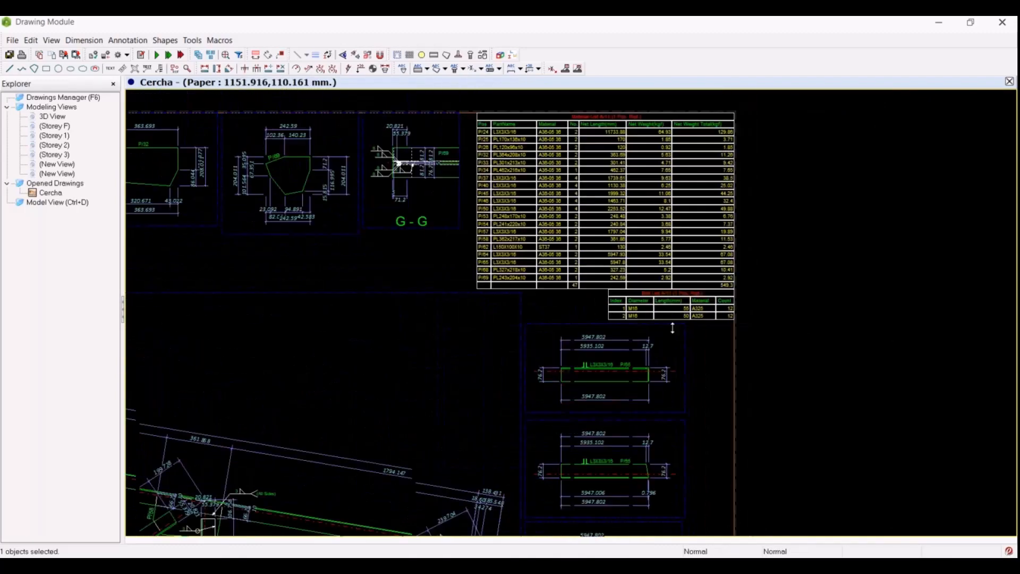
- Look over the complete Cercha sheet with its truss elevation, part views and lists, and close the drawing with its changes saved
middle_drag(451, 292, 582, 223)
scroll(588, 229, down, 3)
middle_drag(521, 241, 520, 231)
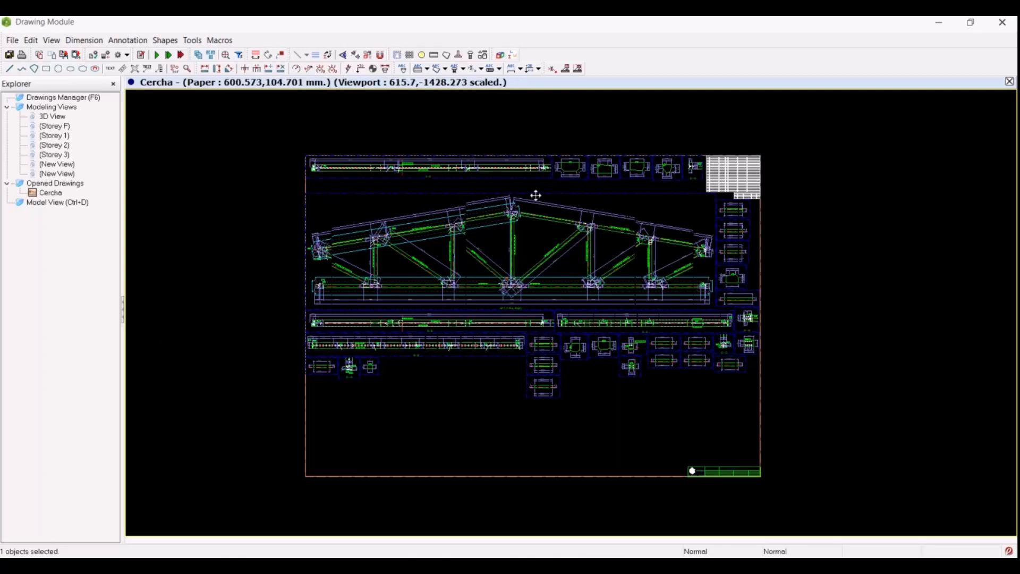
scroll(467, 262, down, 3)
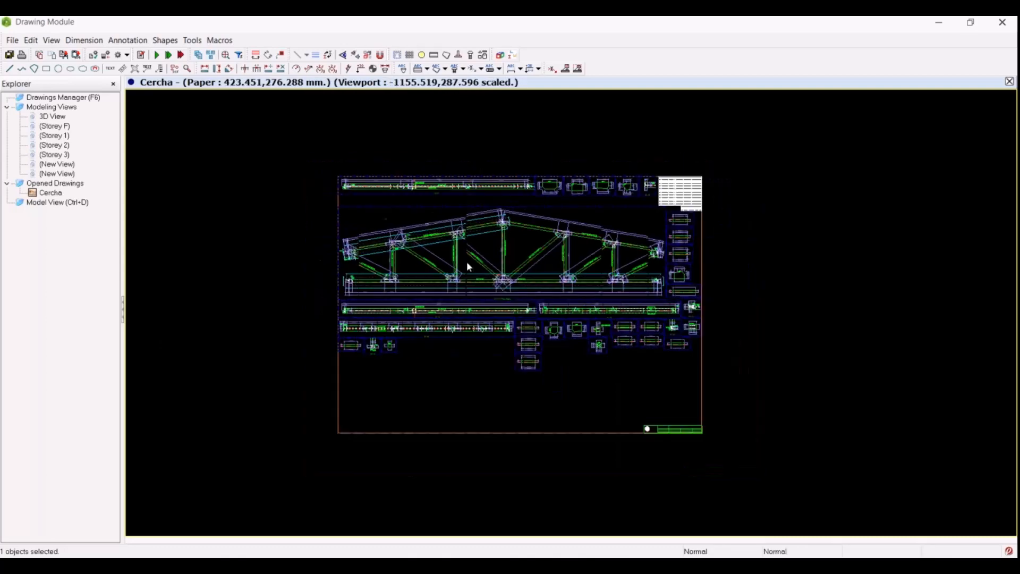
scroll(703, 263, up, 2)
middle_drag(302, 251, 430, 254)
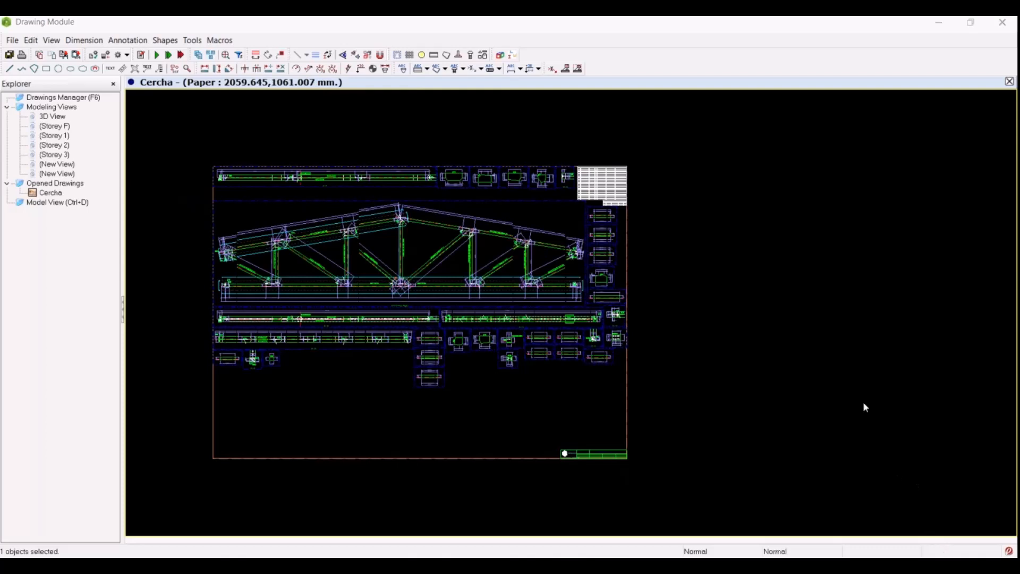
click(1009, 81)
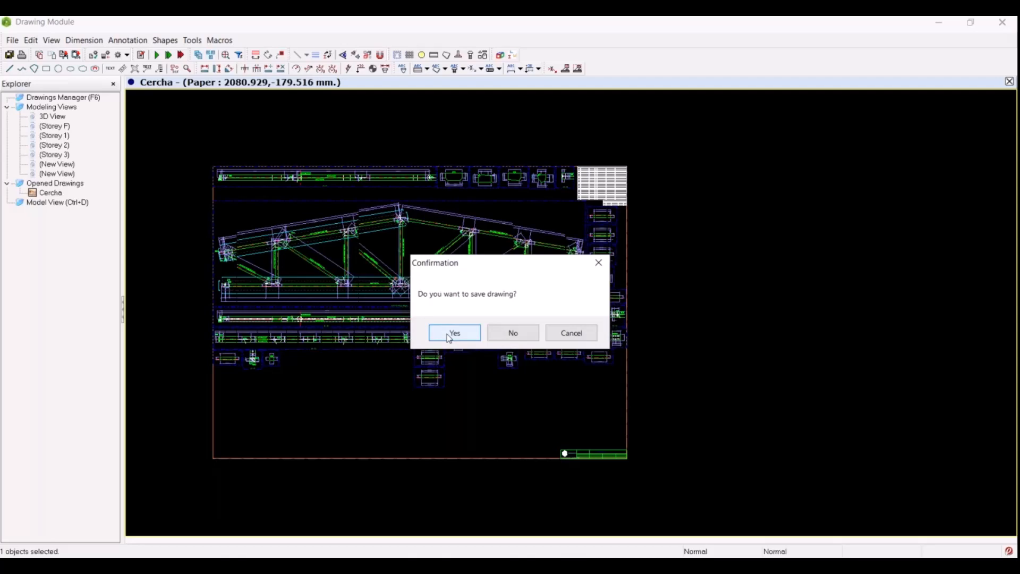
click(449, 336)
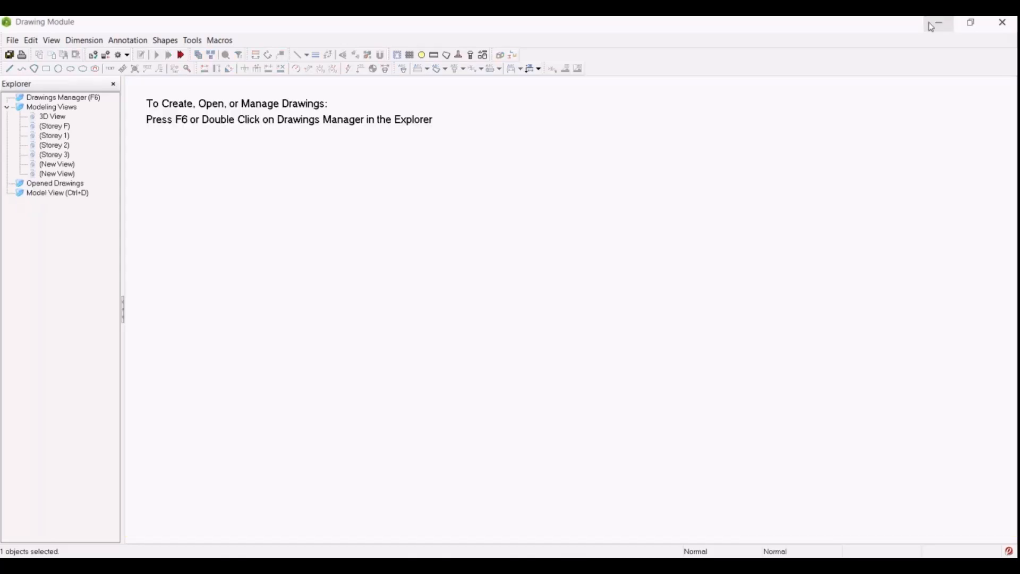
- Close the Drawing Module and return to the splice connection view in ProtaSteel
click(931, 27)
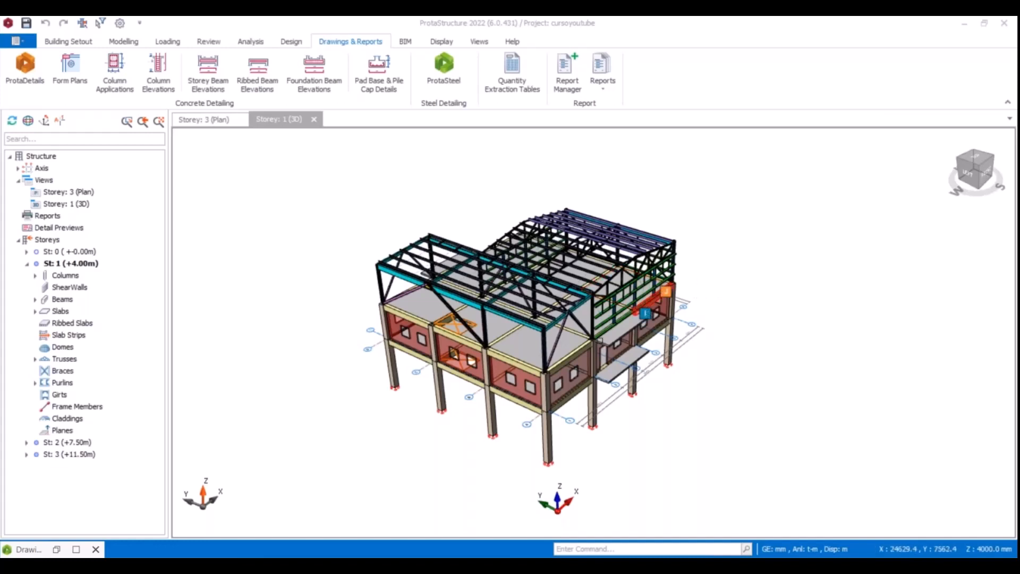
mouse_move(567, 304)
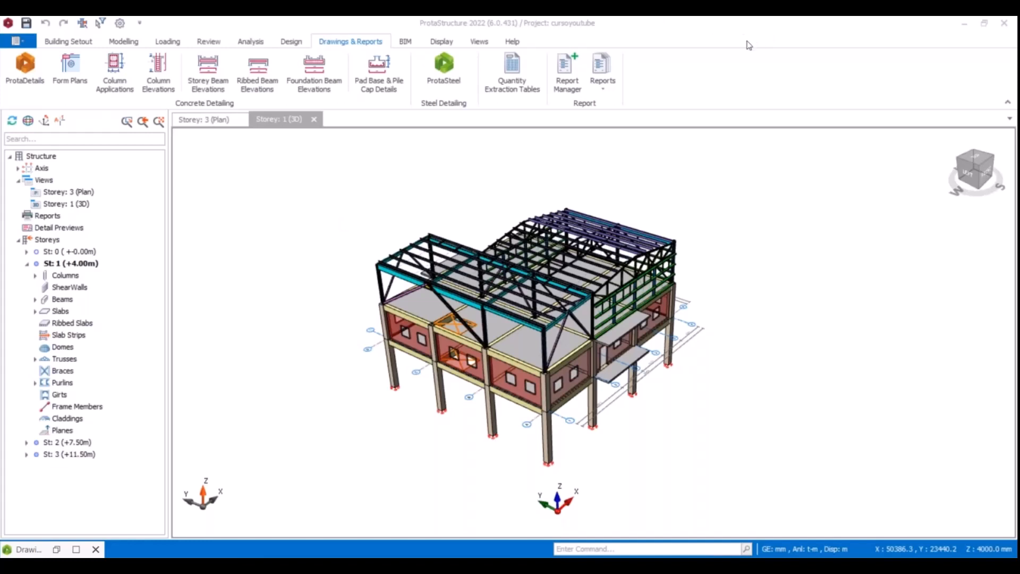
scroll(435, 276, down, 1)
click(96, 550)
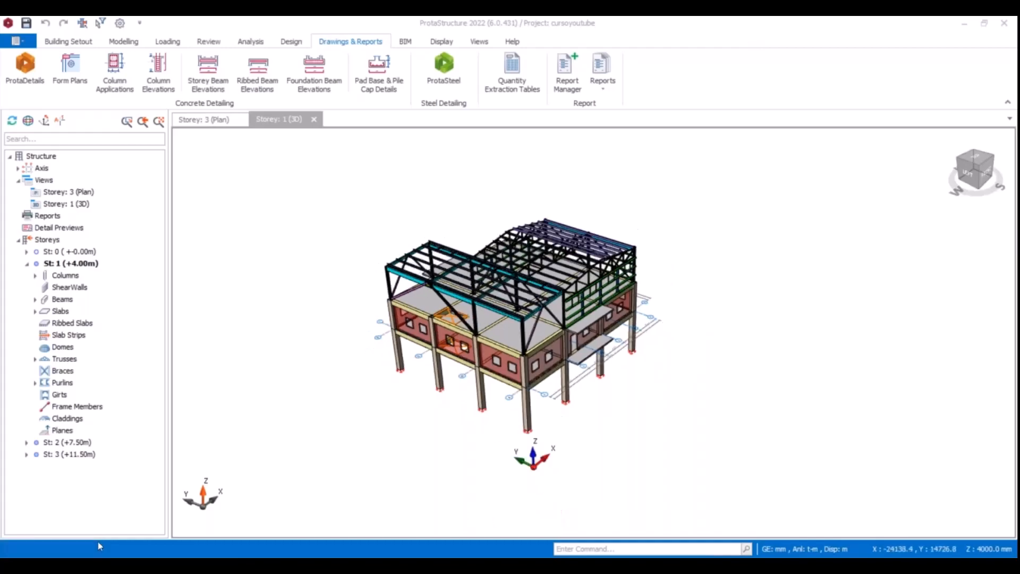
click(1003, 20)
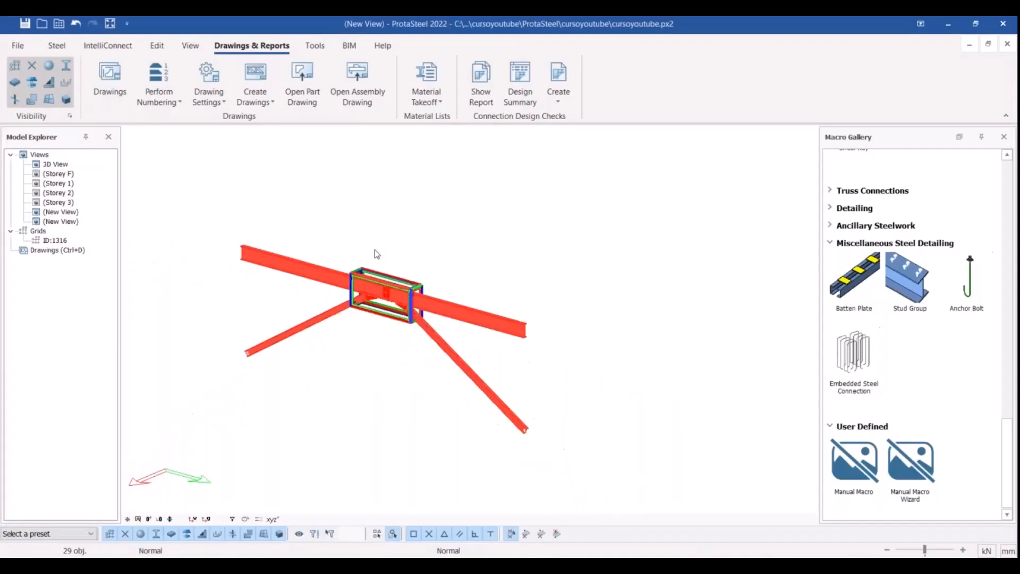
- Generate the default connection design report for the bolted splice joining the two beams
scroll(365, 298, up, 5)
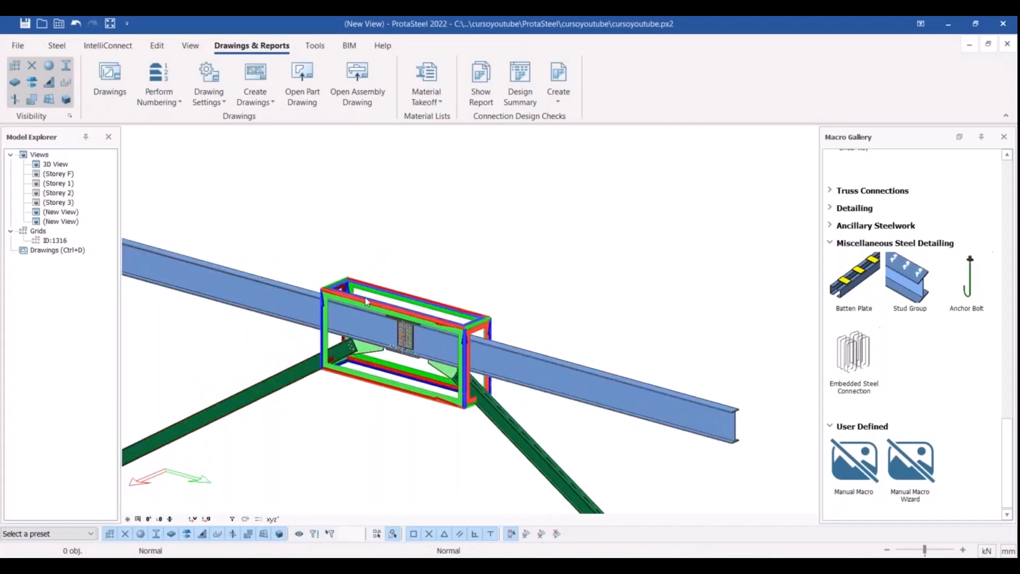
click(190, 47)
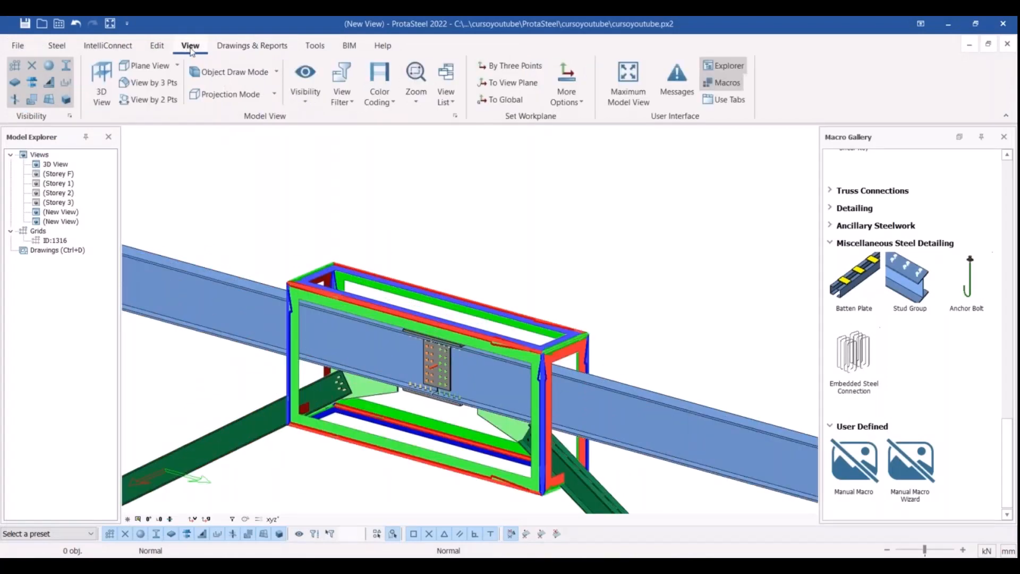
scroll(270, 195, down, 2)
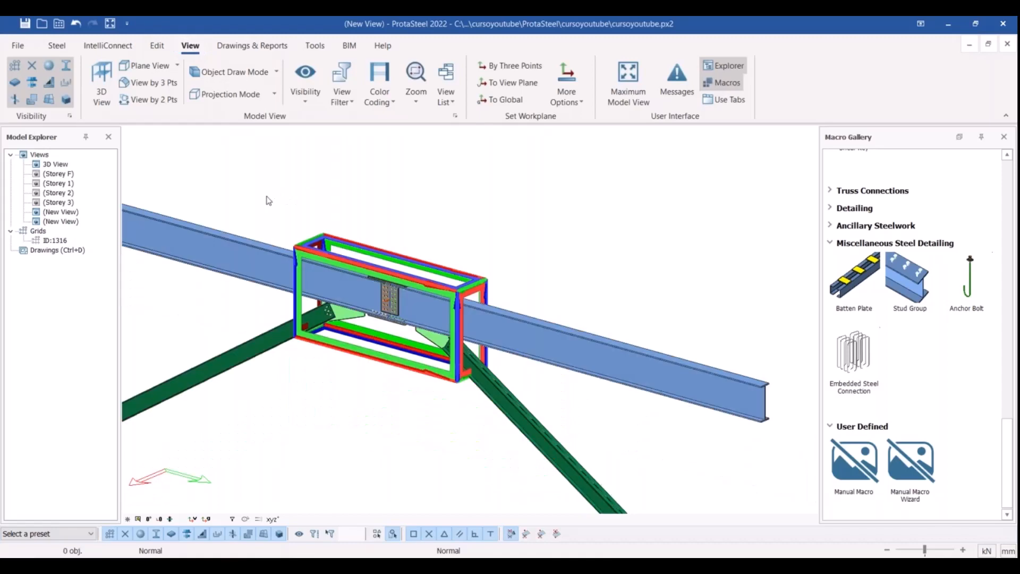
scroll(349, 211, down, 1)
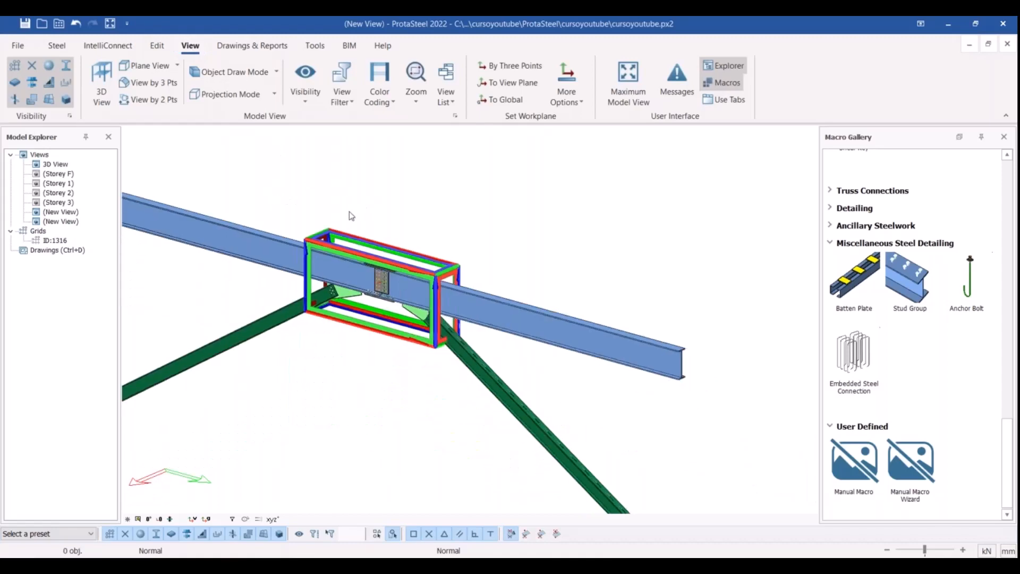
middle_drag(350, 213, 357, 230)
scroll(357, 232, up, 1)
scroll(381, 286, up, 5)
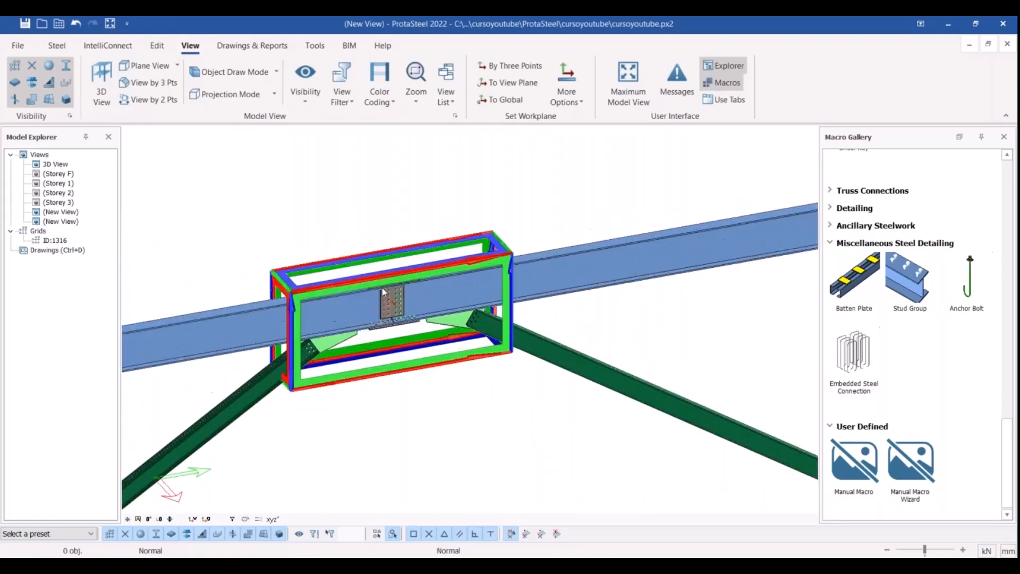
click(416, 327)
right_click(417, 328)
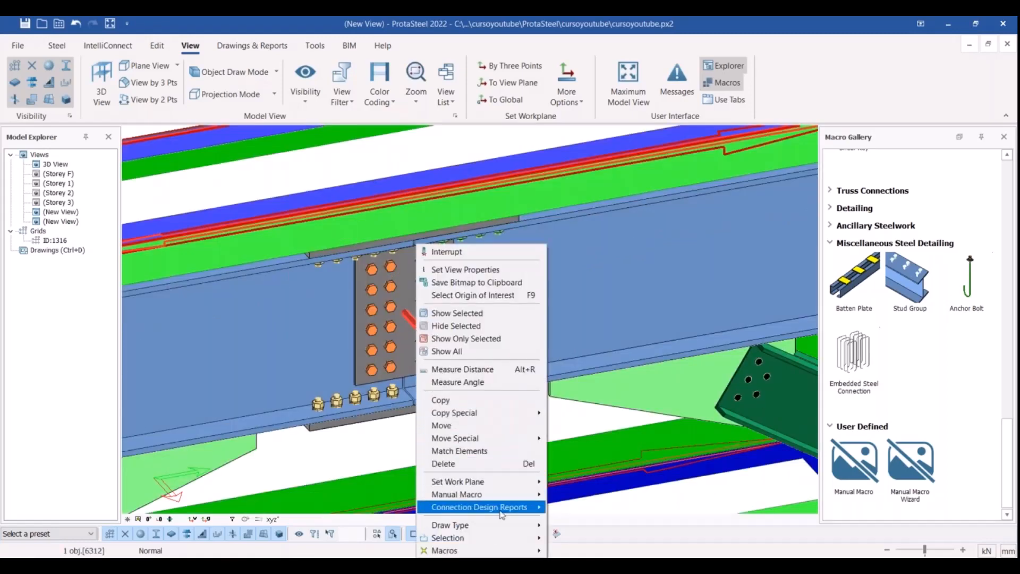
mouse_move(507, 507)
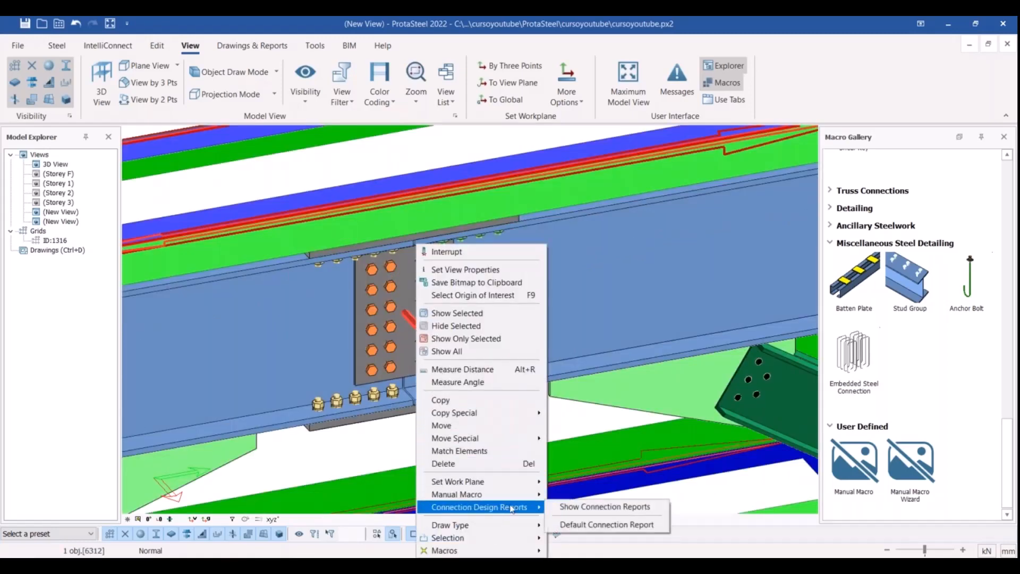
click(584, 524)
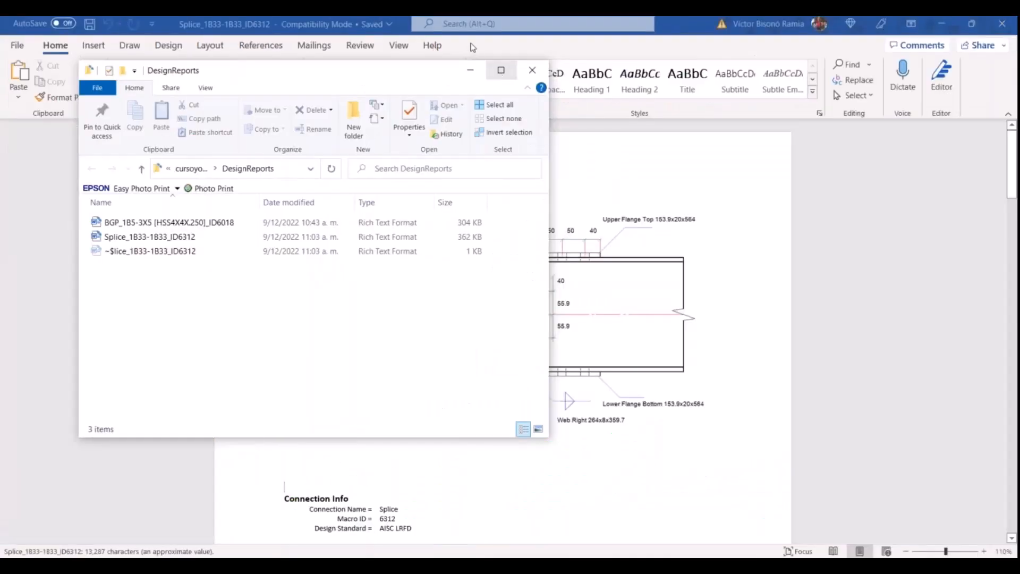
- Bring the Splice_1B33-1B33_ID6312 report forward in Word and read its splice sketch, connection info, member and plate data
click(349, 24)
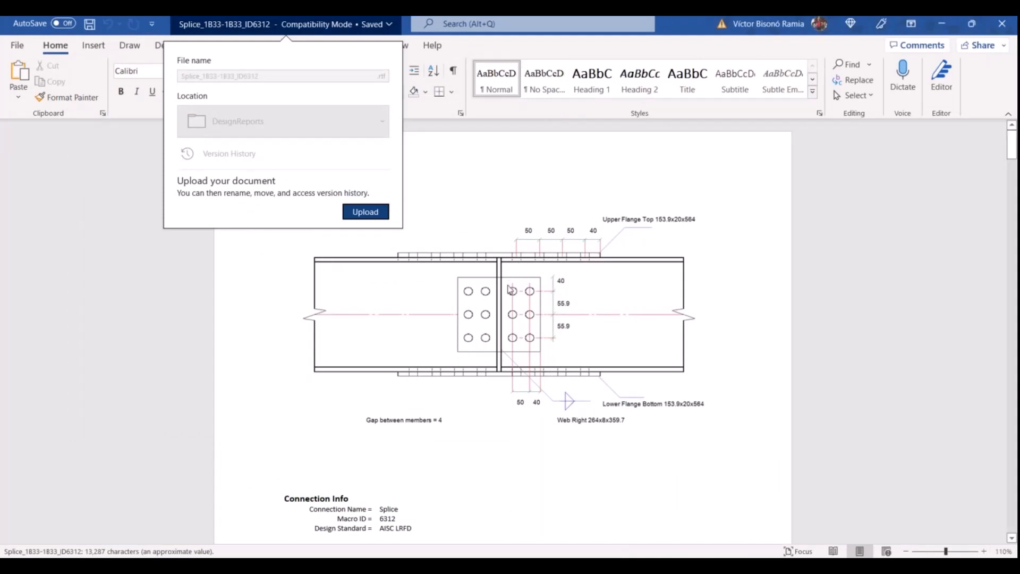
scroll(507, 287, down, 1)
scroll(532, 319, down, 5)
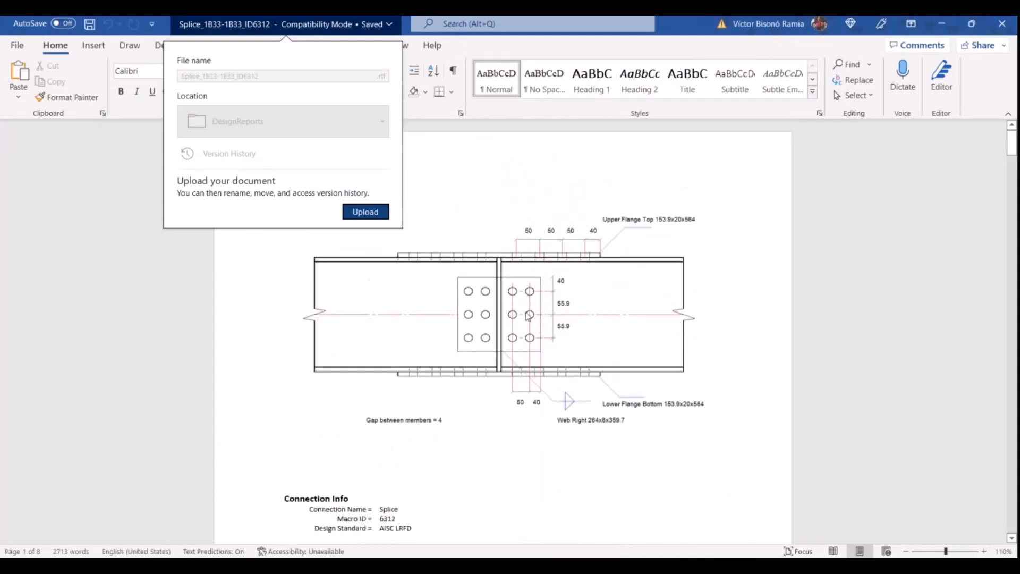
scroll(472, 222, down, 3)
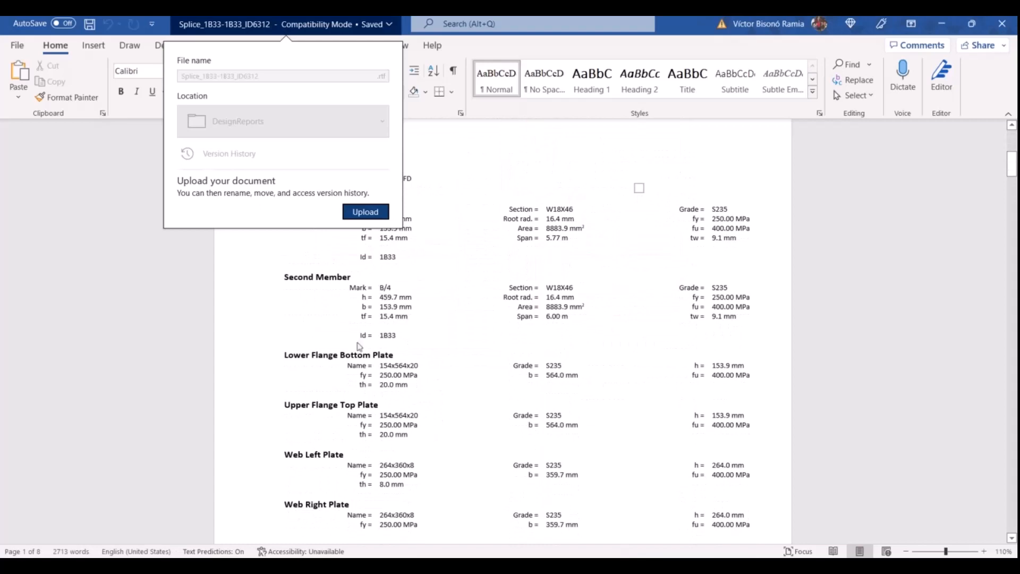
scroll(442, 371, down, 18)
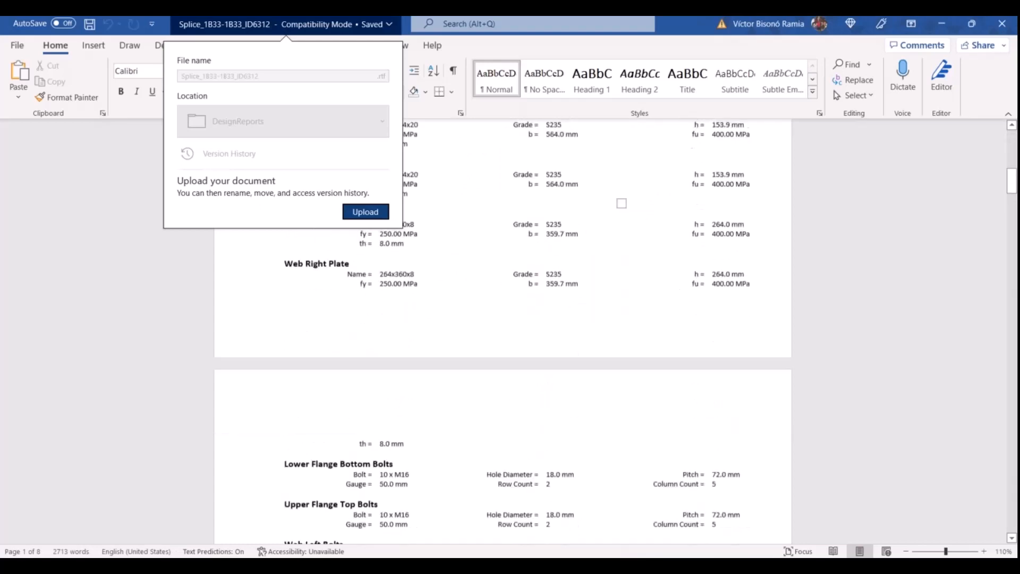
- Examine the splice report's geometry checks and its strength checks for flange plates, web plates and bolts
scroll(439, 404, up, 3)
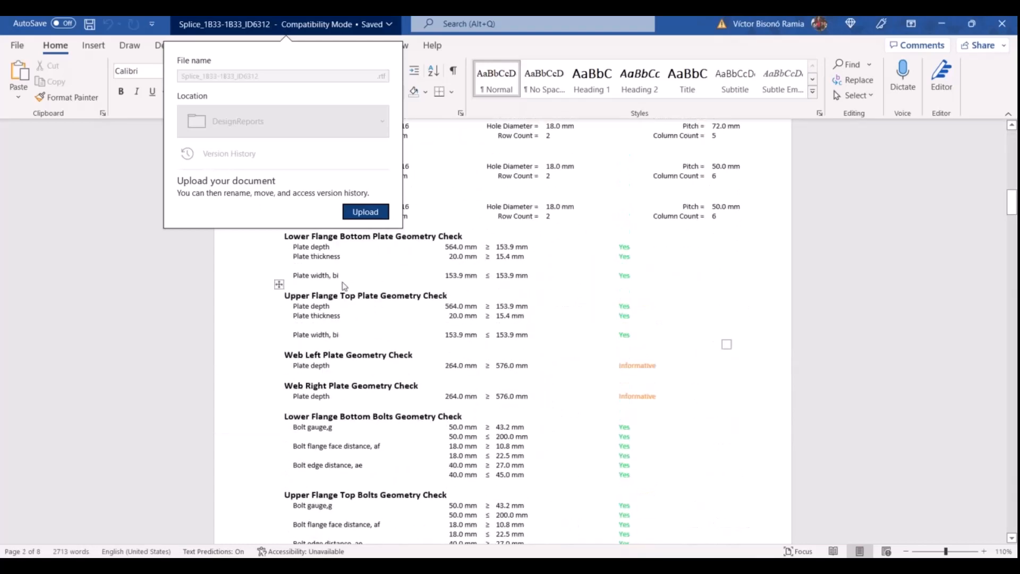
scroll(439, 403, down, 10)
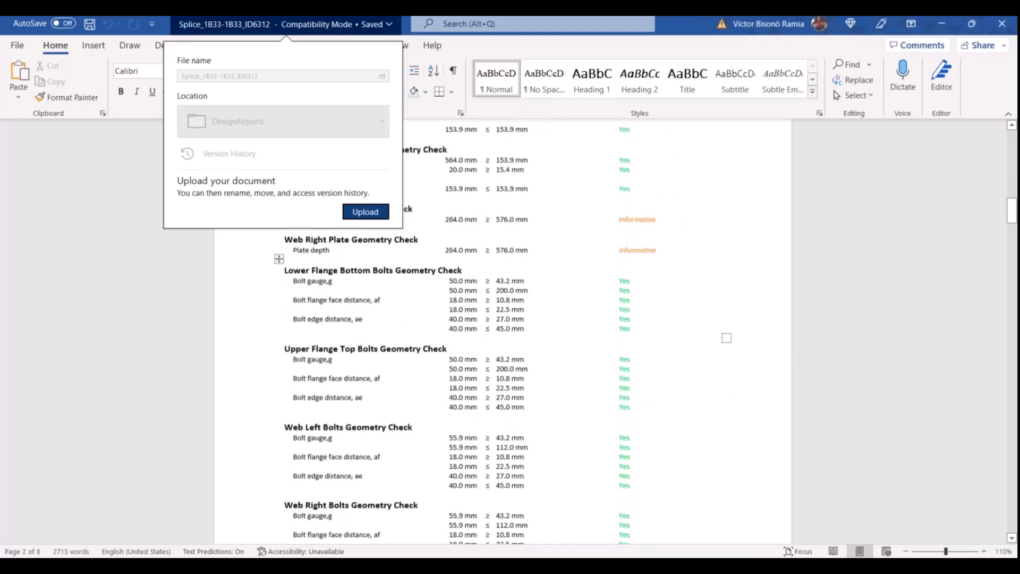
scroll(439, 402, down, 20)
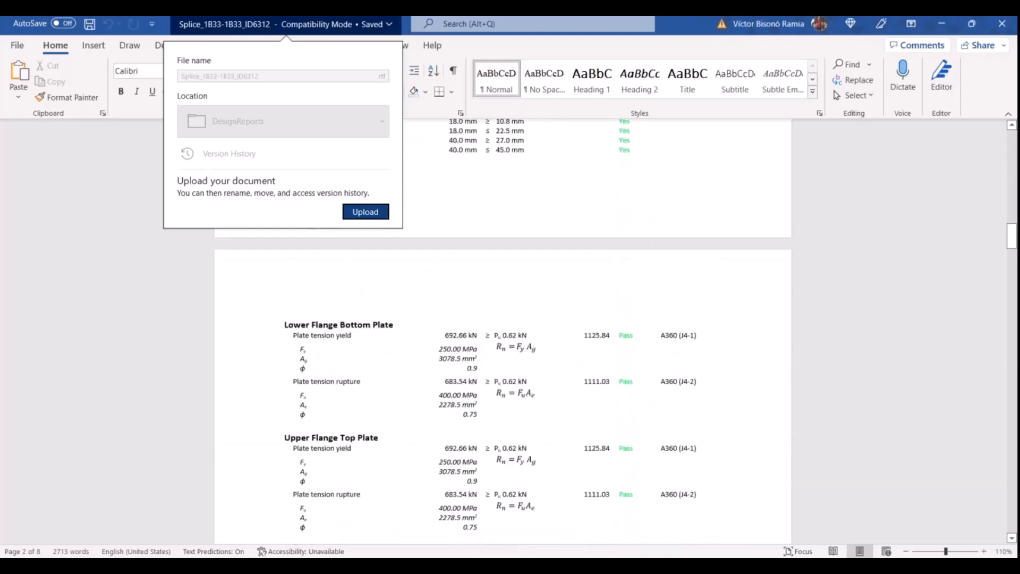
scroll(439, 403, down, 15)
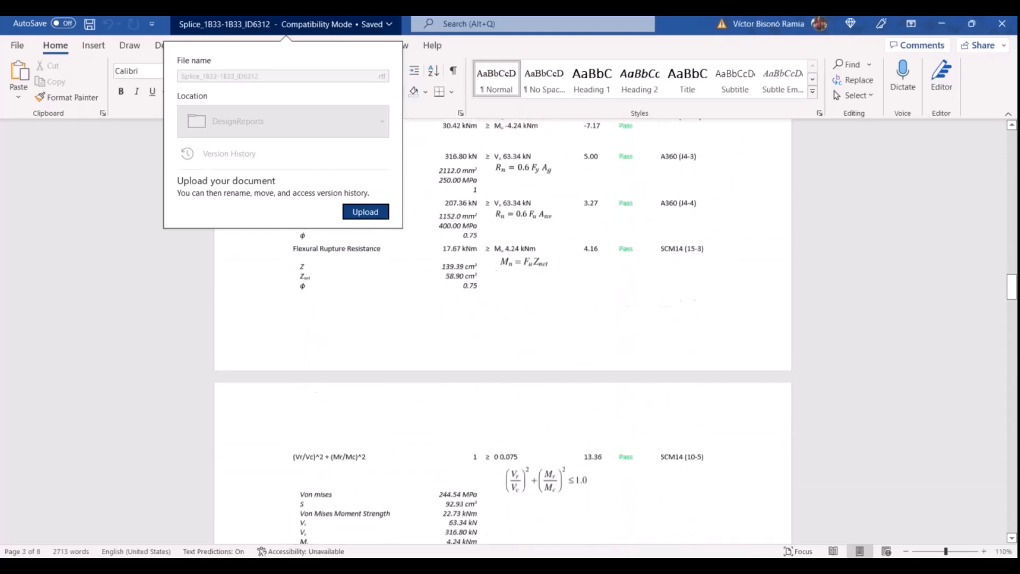
scroll(628, 366, down, 20)
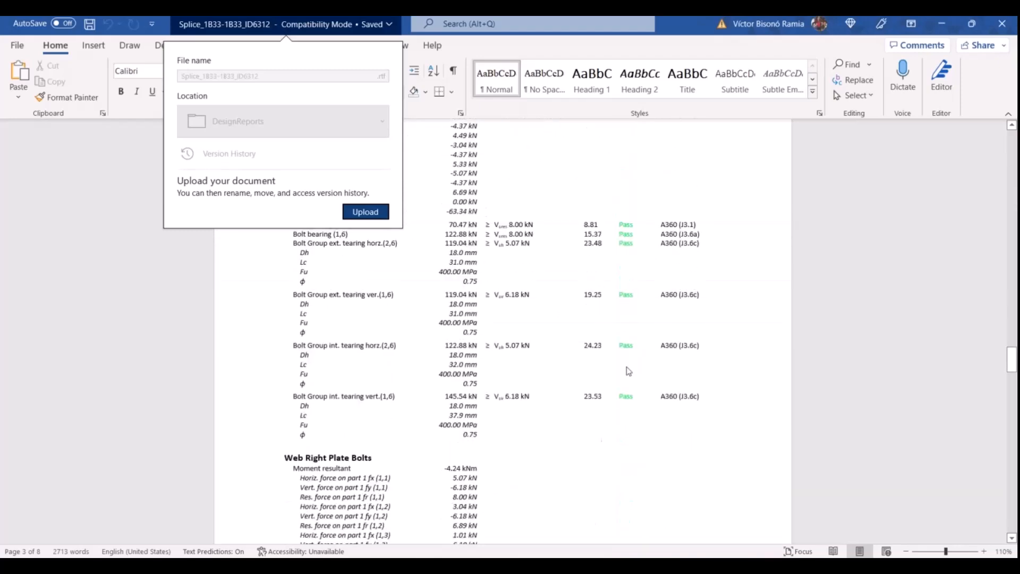
scroll(503, 330, down, 20)
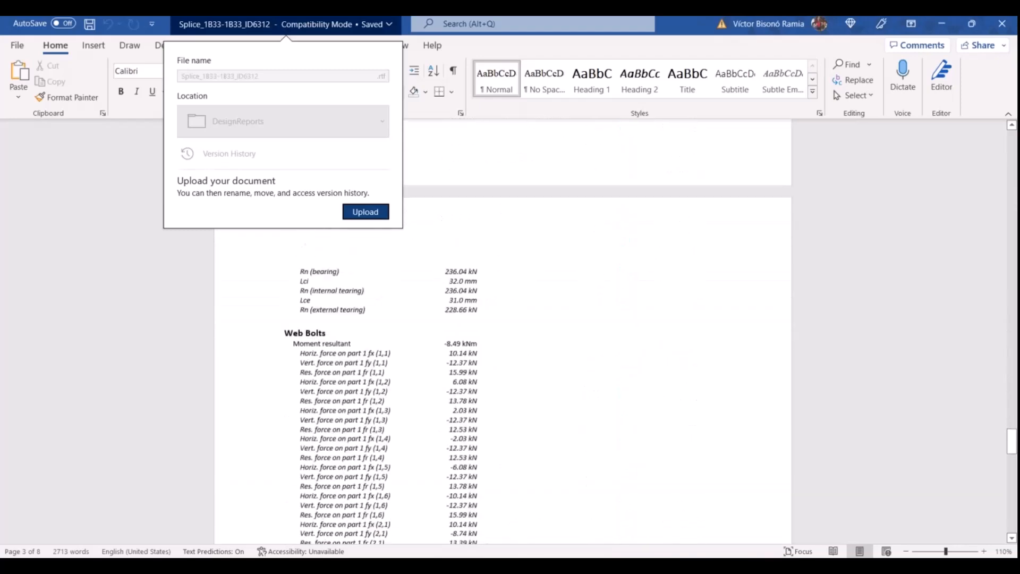
scroll(591, 374, up, 15)
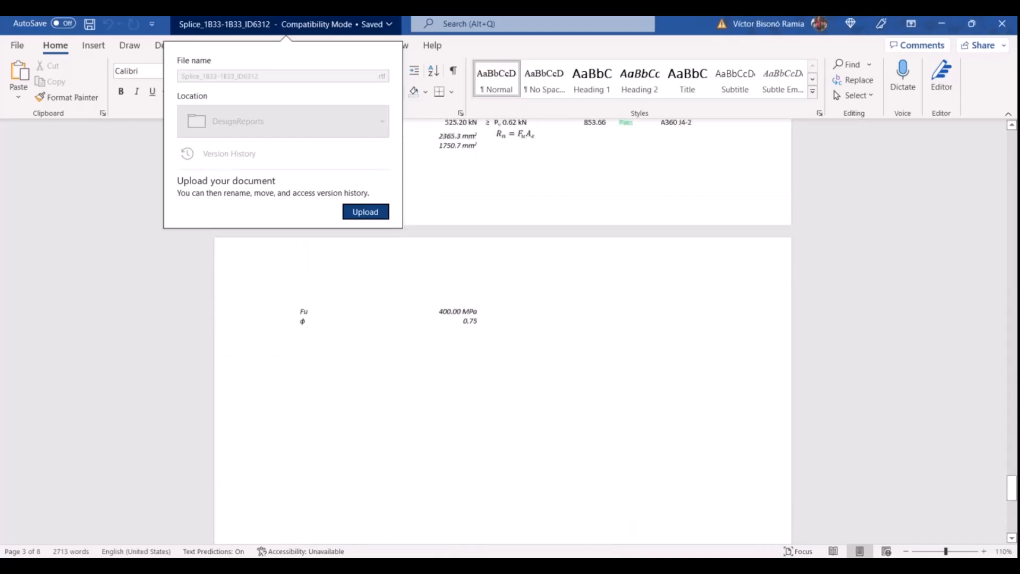
scroll(591, 375, up, 12)
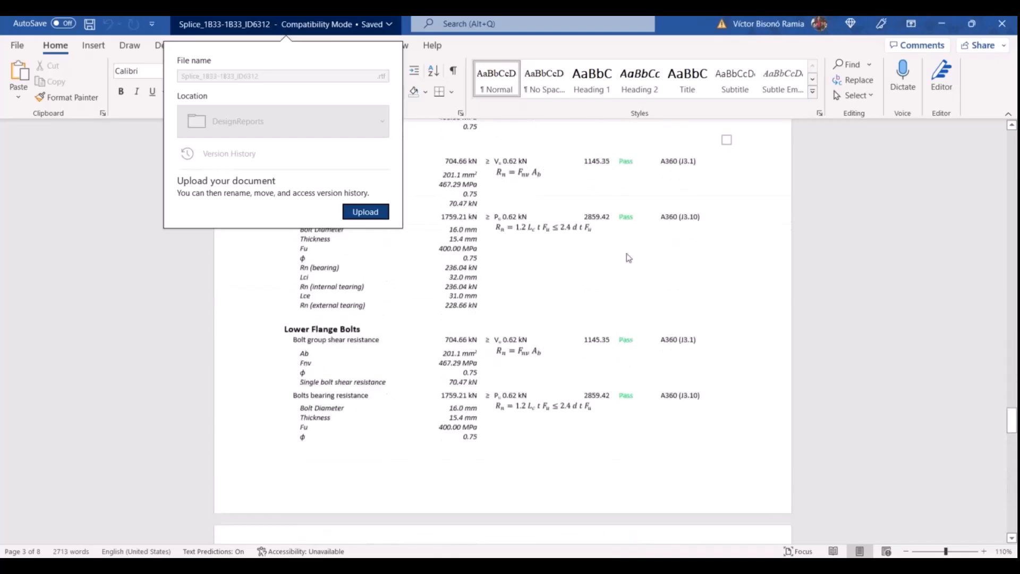
- Put away the splice report and the DesignReports folder, and switch to the building model in ProtaStructure
click(946, 24)
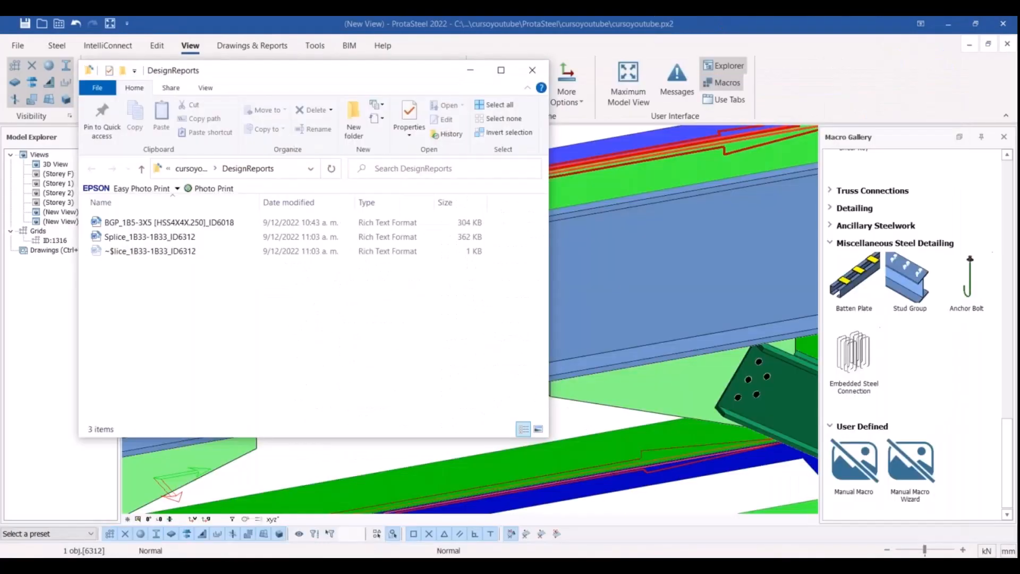
click(509, 538)
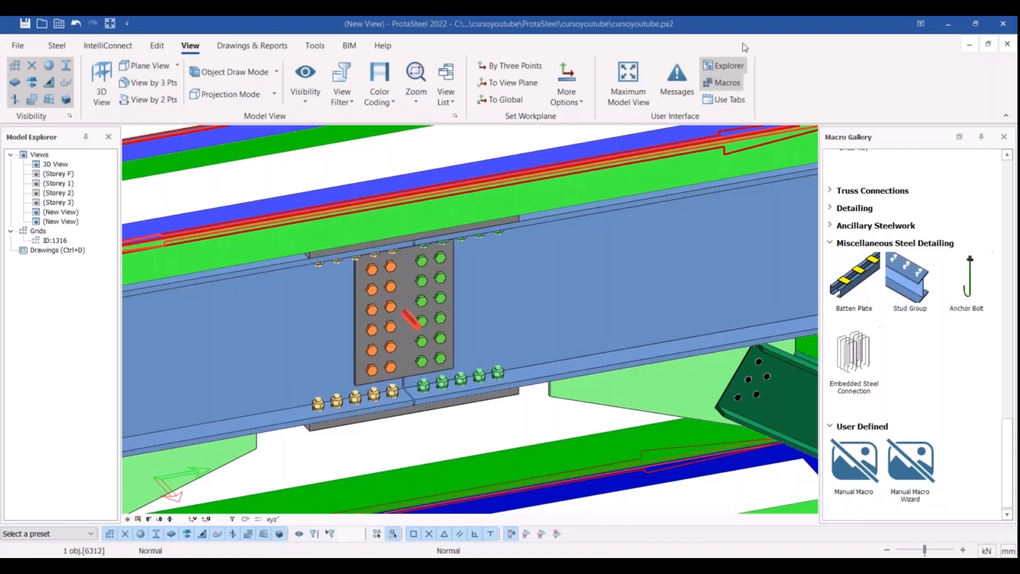
scroll(469, 334, down, 5)
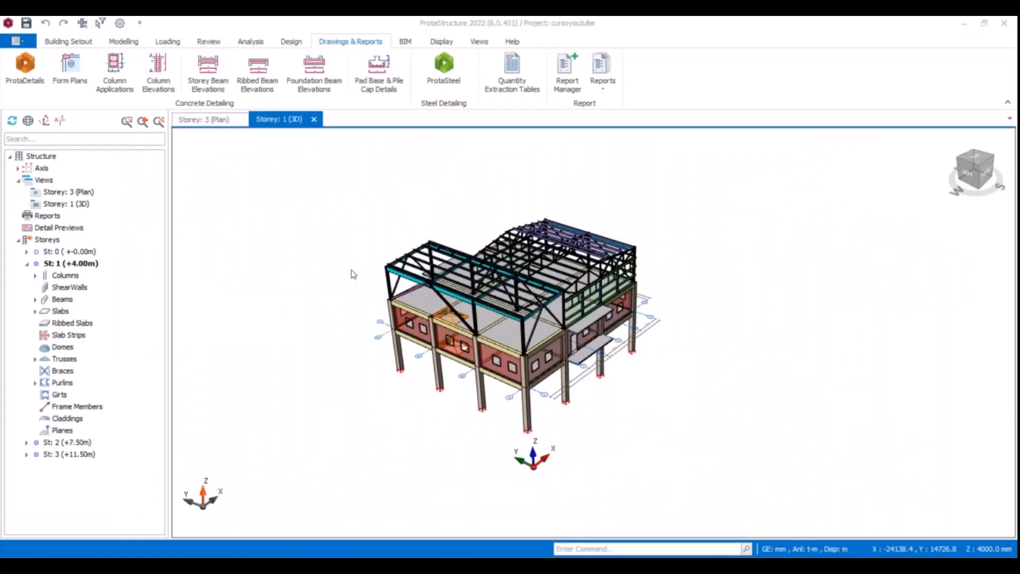
- Look over the building's 3D model and the available BIM import, export and analysis links
middle_drag(355, 274, 313, 170)
scroll(348, 184, up, 1)
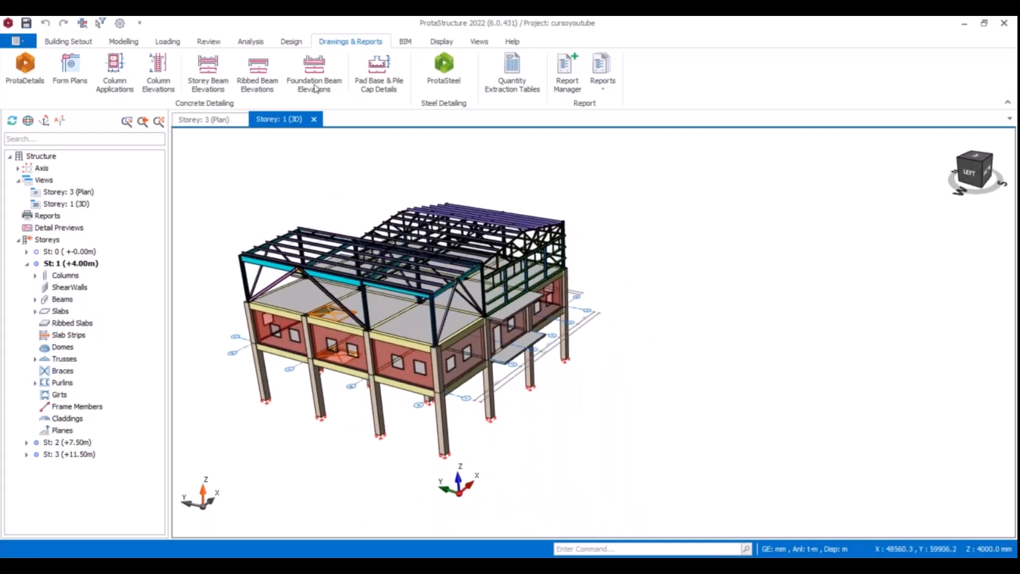
scroll(315, 88, down, 1)
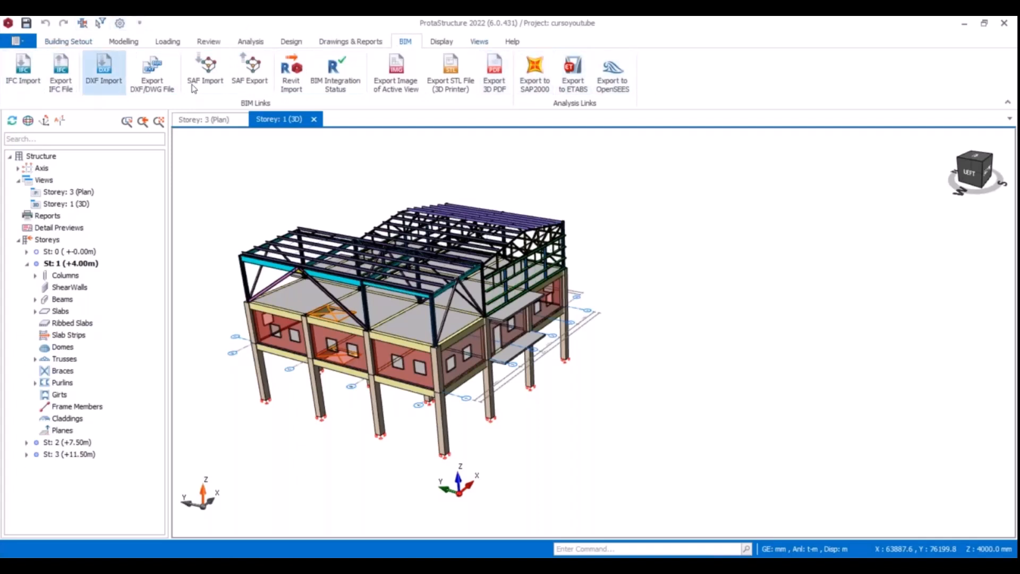
middle_drag(431, 197, 535, 200)
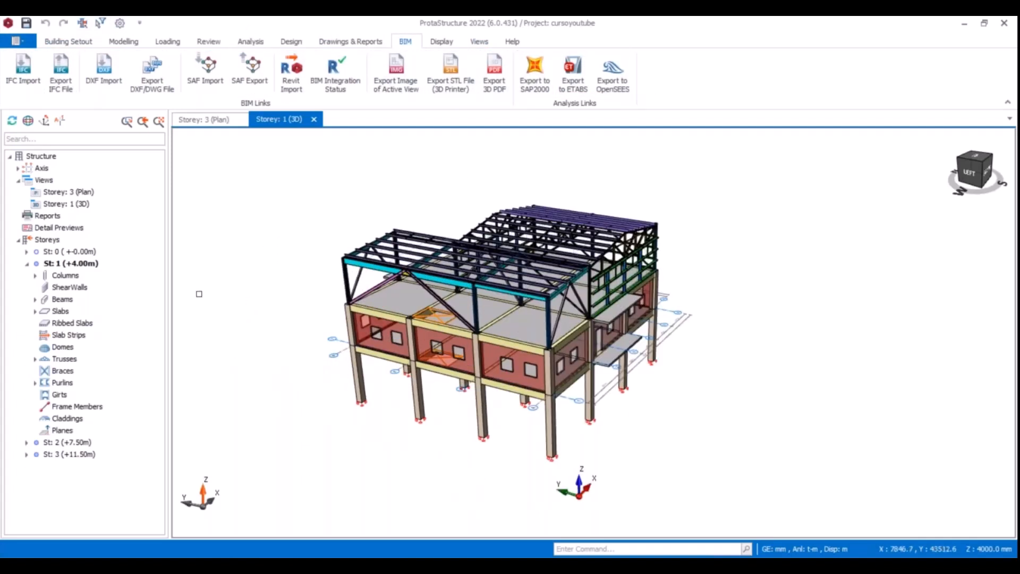